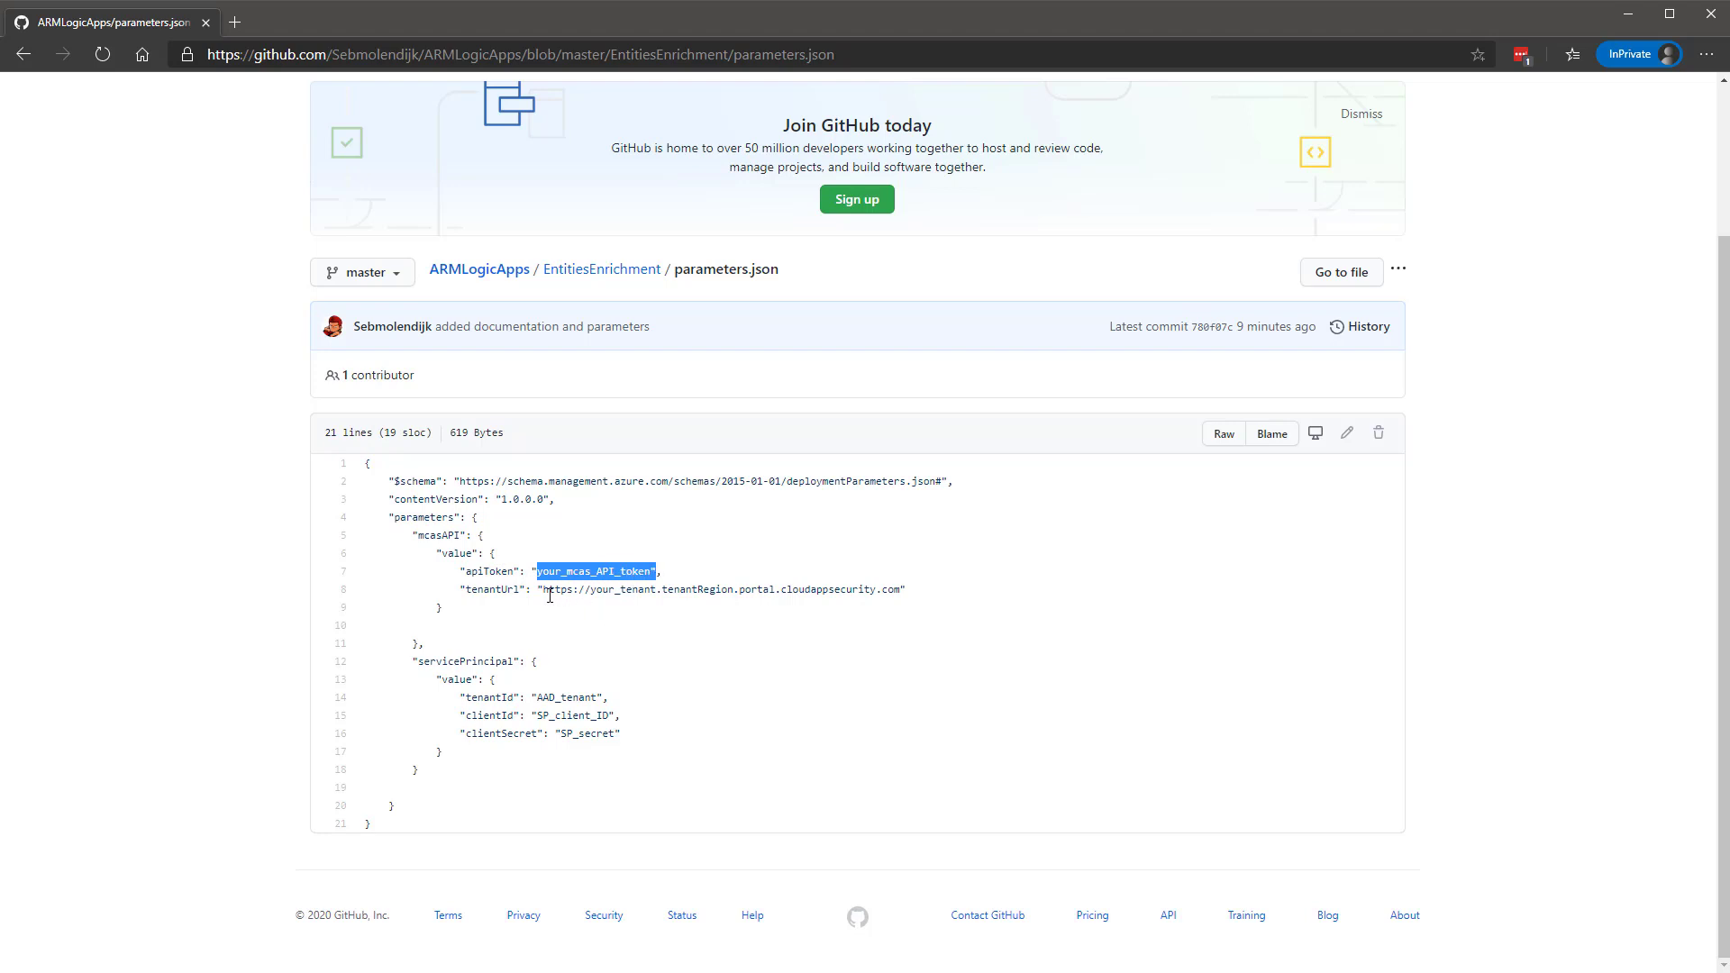
Highlight the tenantUrl placeholder in parameters.json, then go back to the EntitiesEnrichment folder.
drag(542, 589, 903, 589)
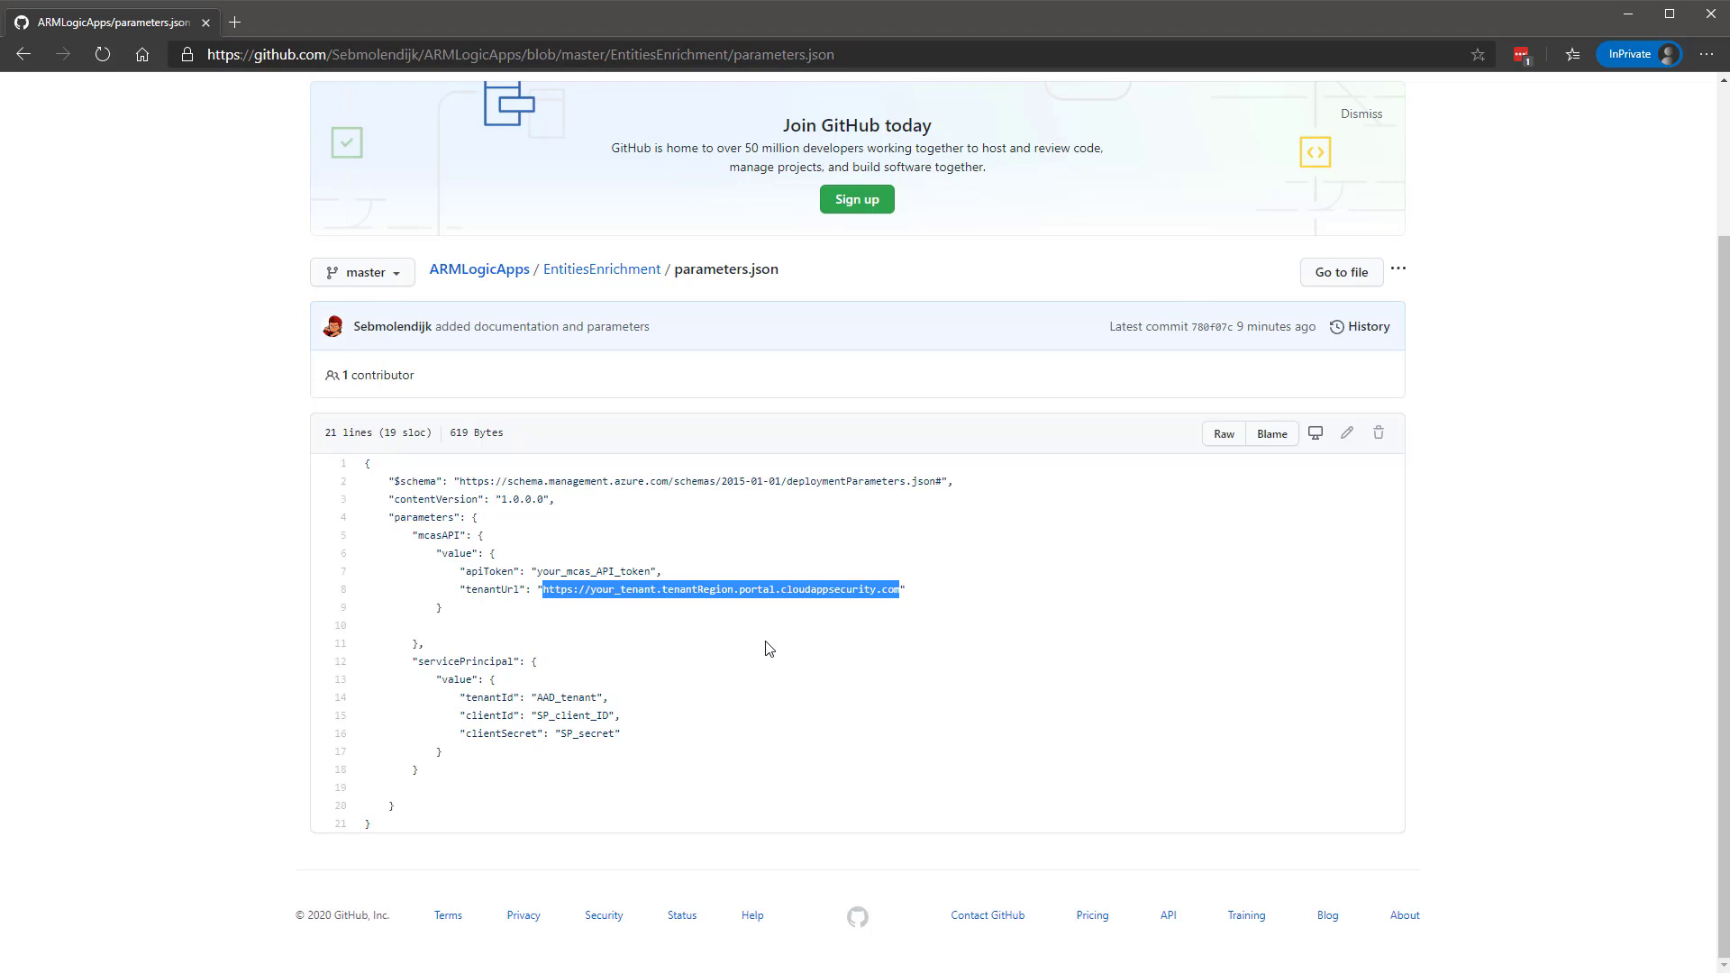
key(alt+Left)
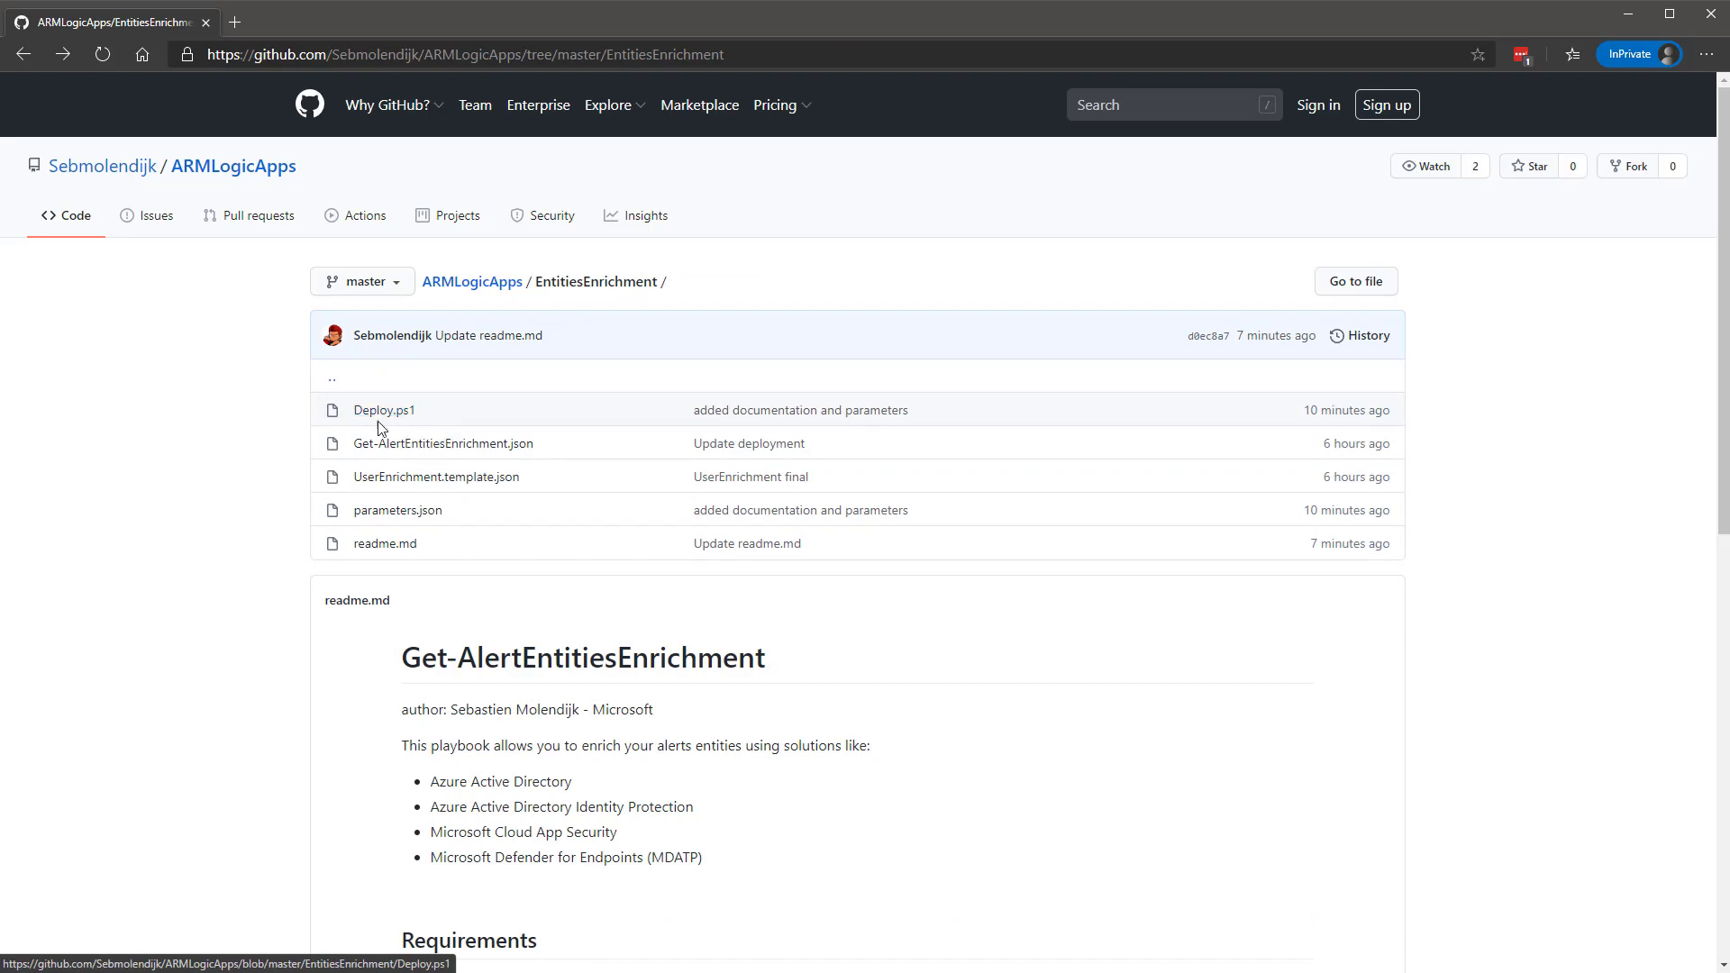
click(480, 447)
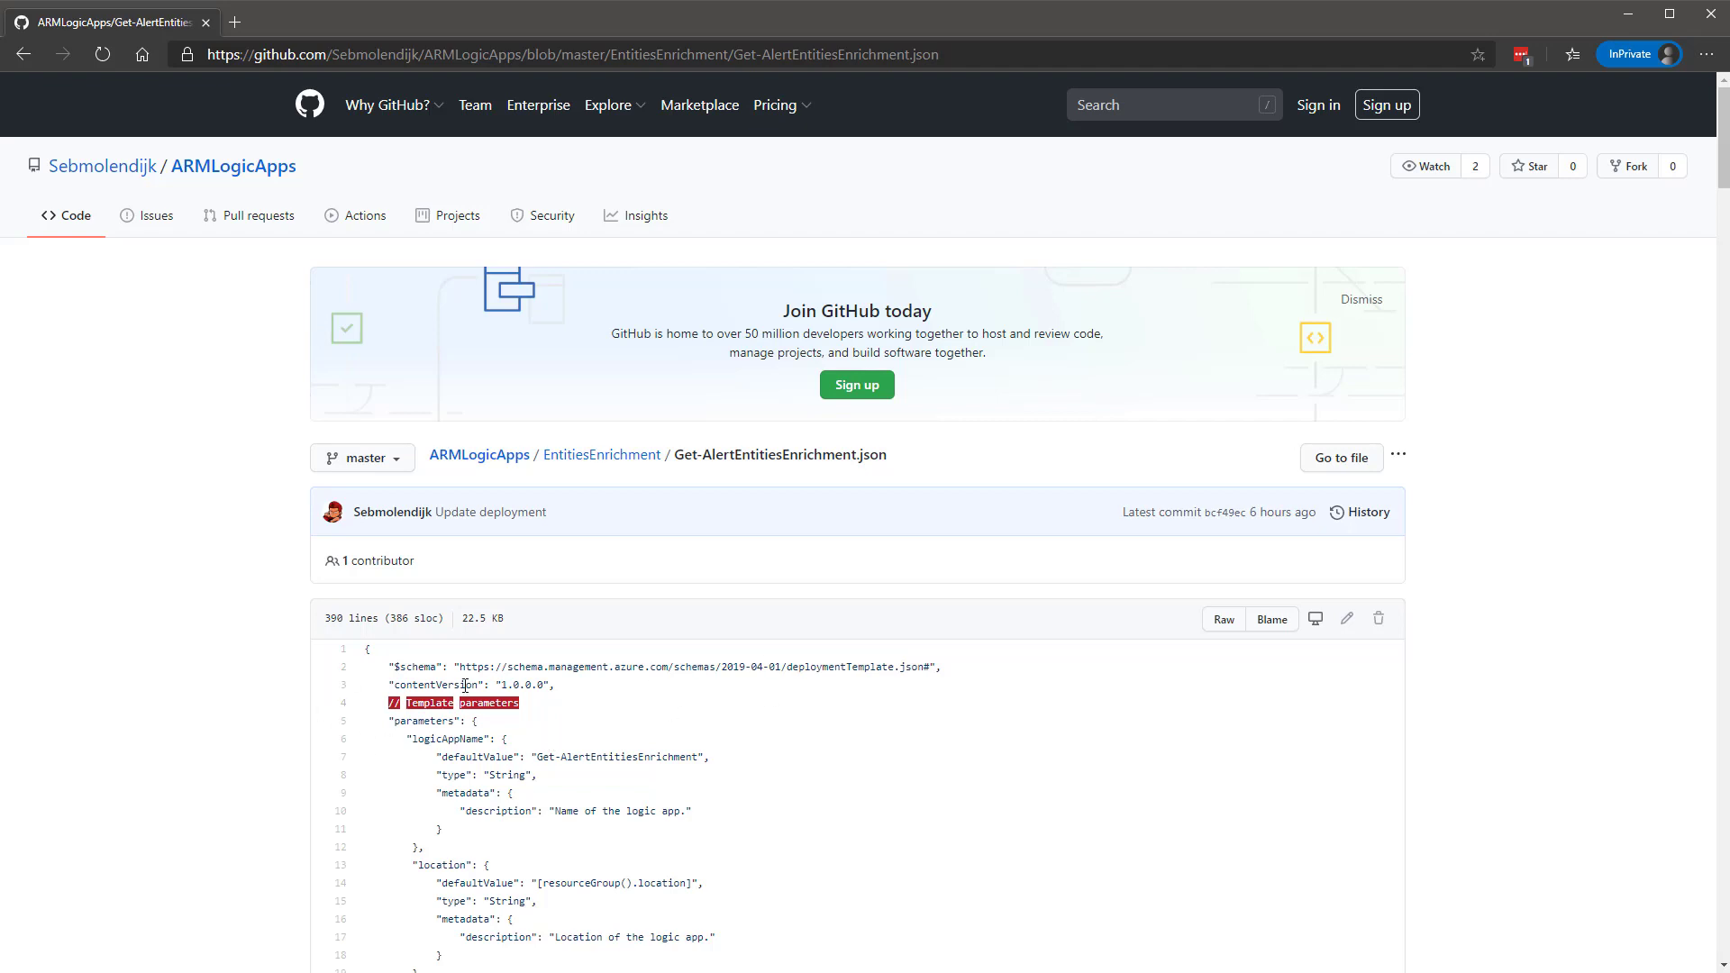
scroll(657, 701, down, 2)
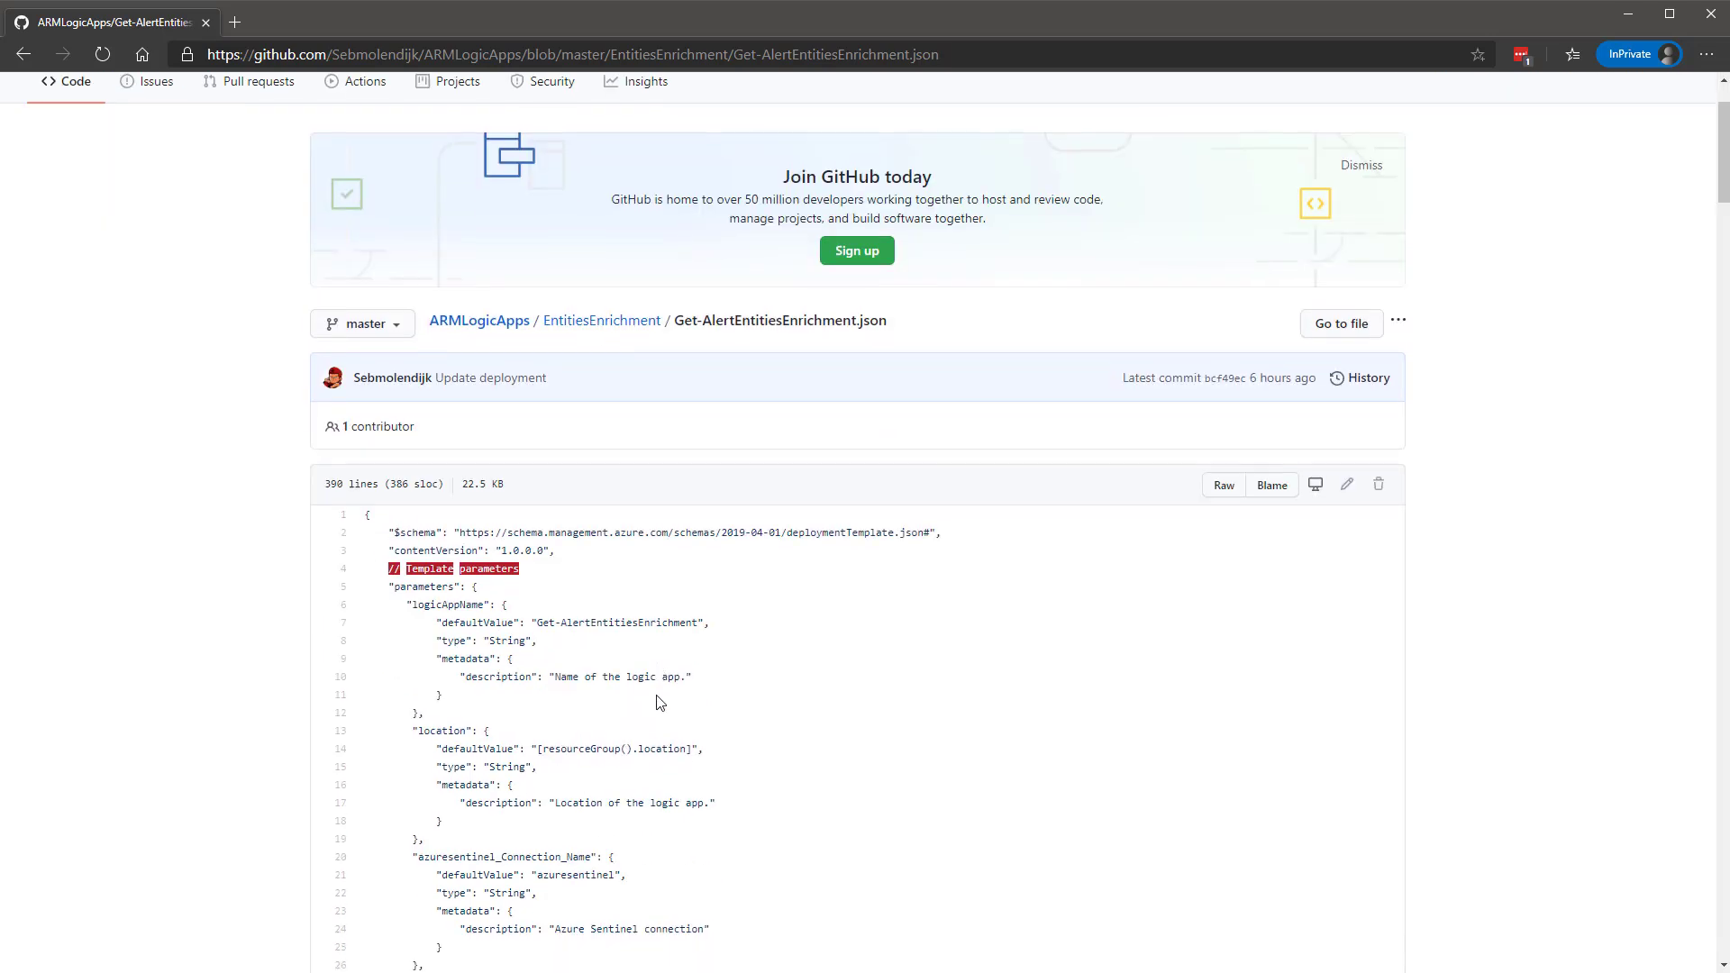
scroll(660, 703, down, 3)
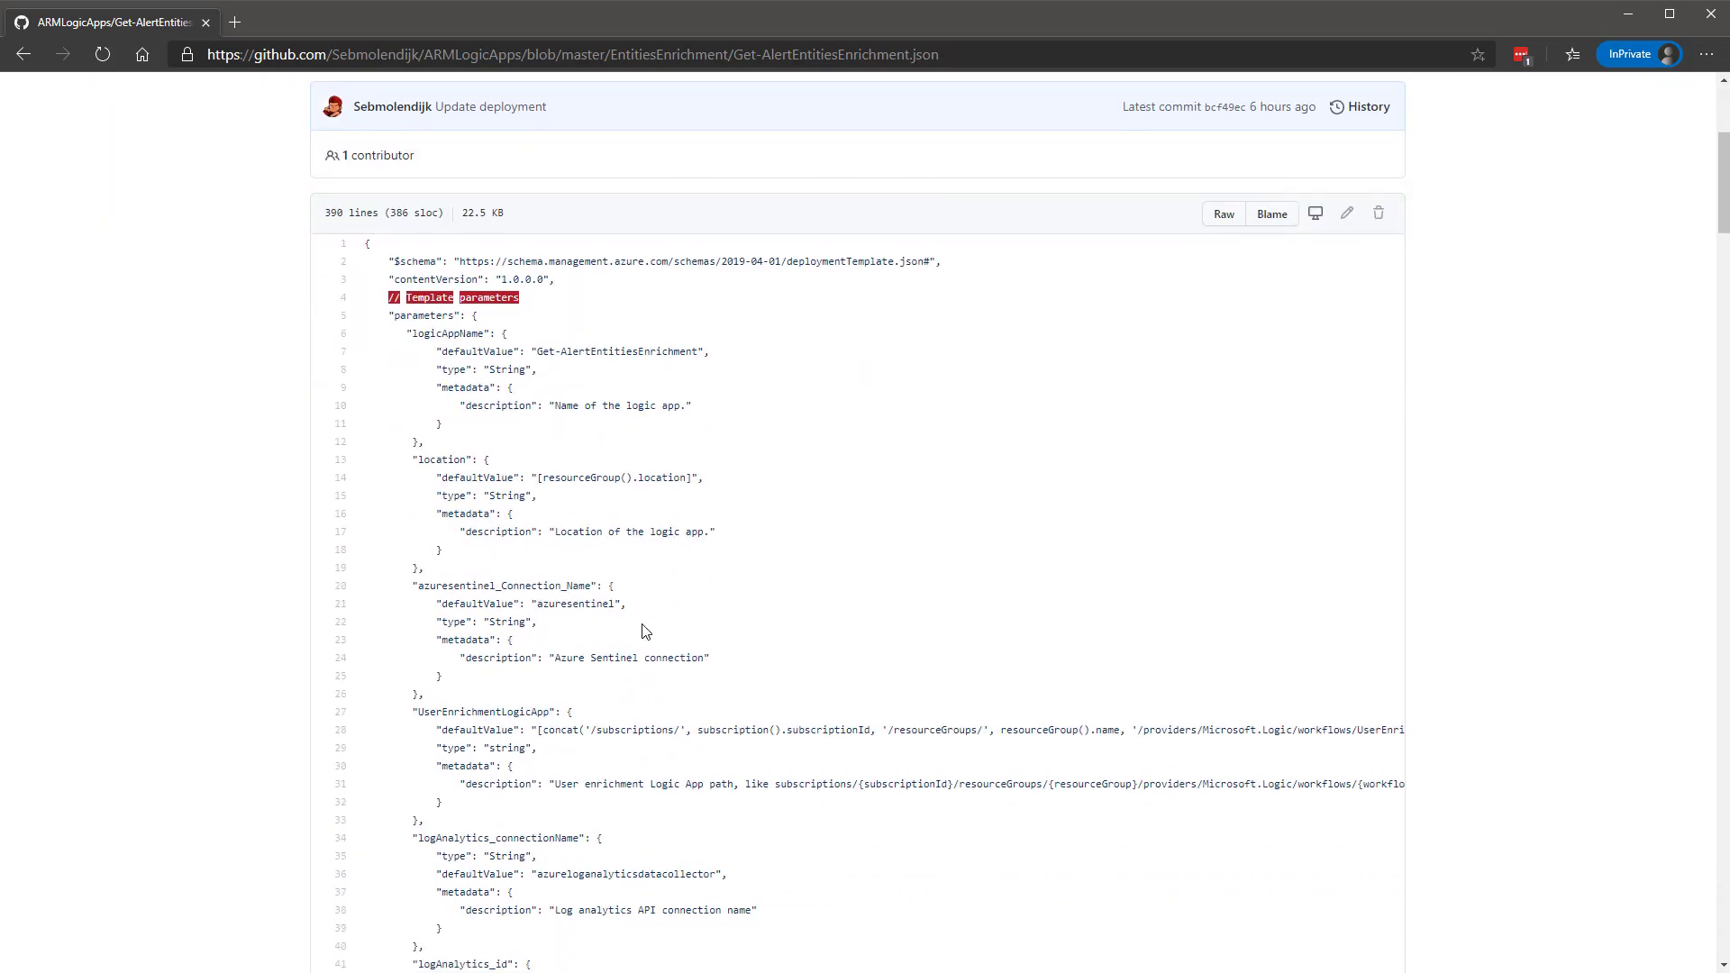
scroll(643, 633, down, 6)
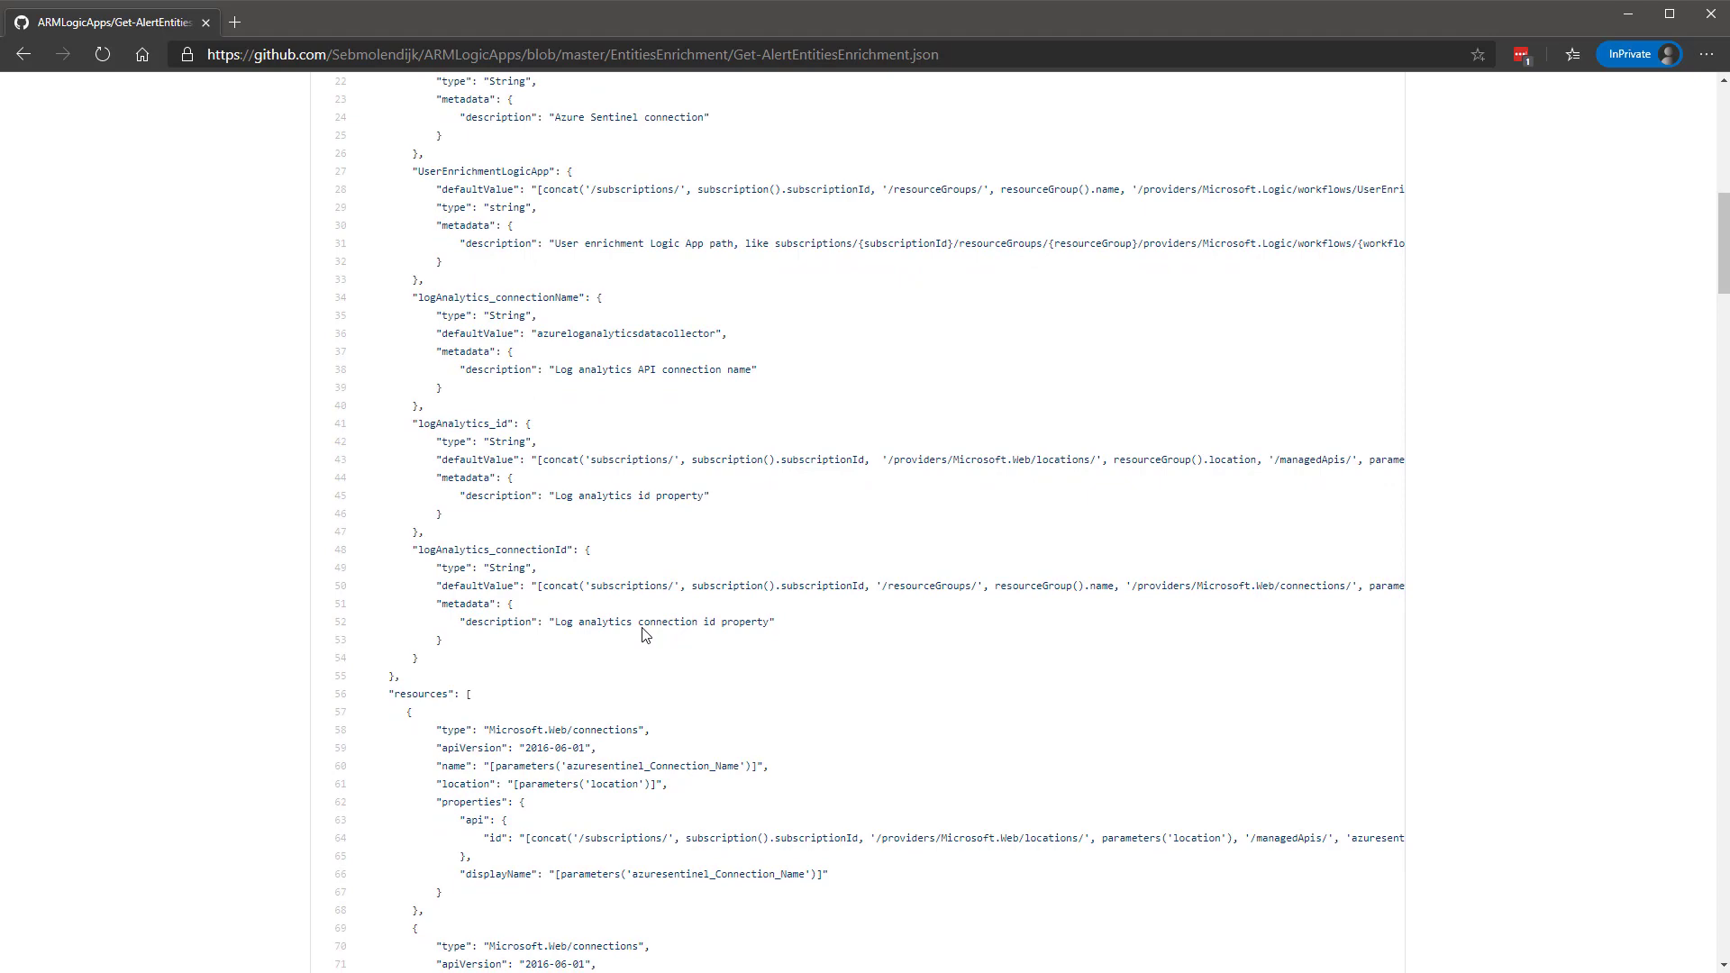
scroll(644, 634, down, 9)
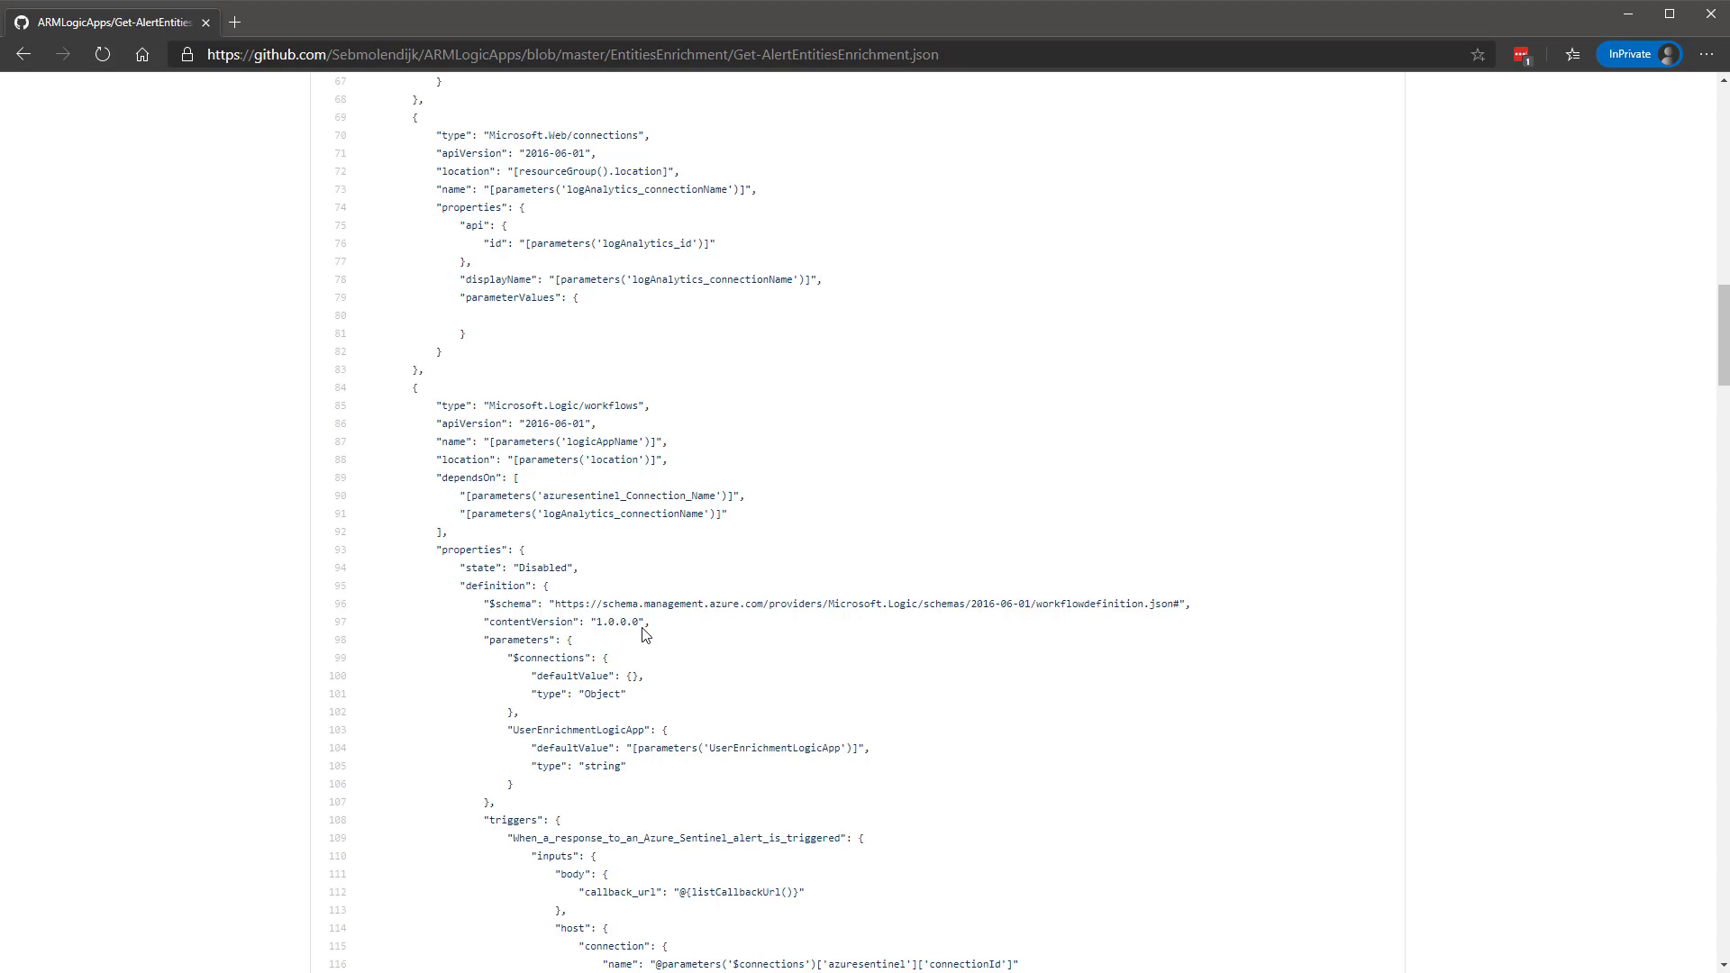
scroll(644, 634, down, 3)
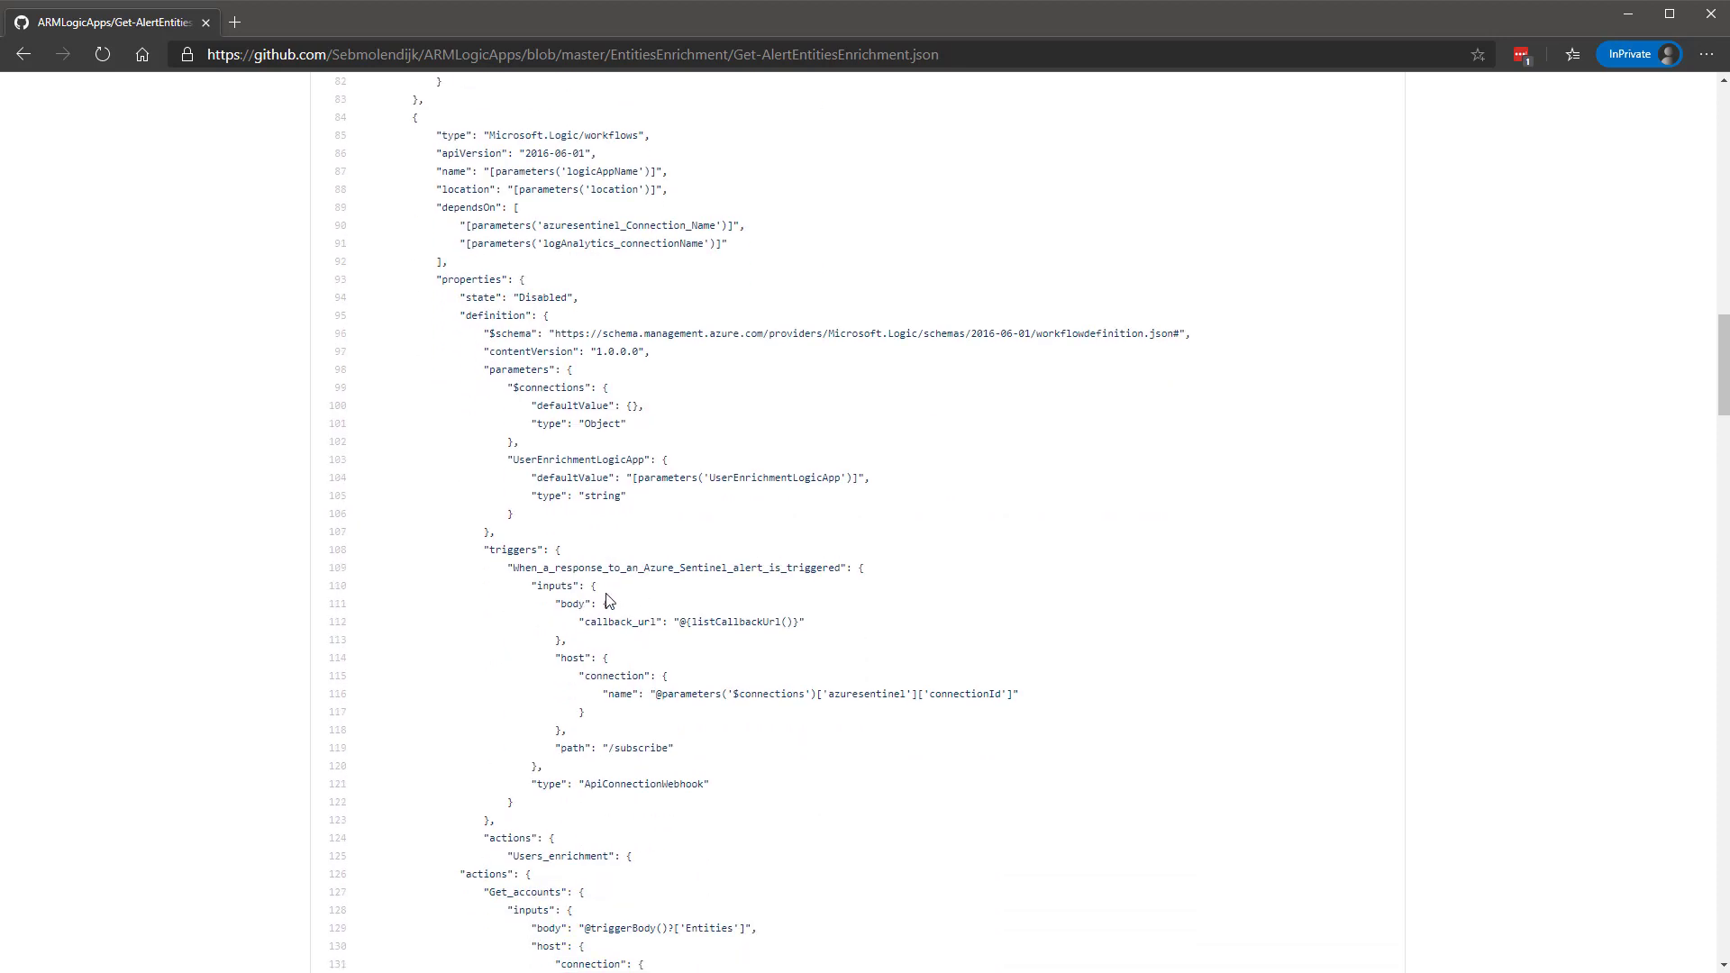
drag(512, 568, 840, 569)
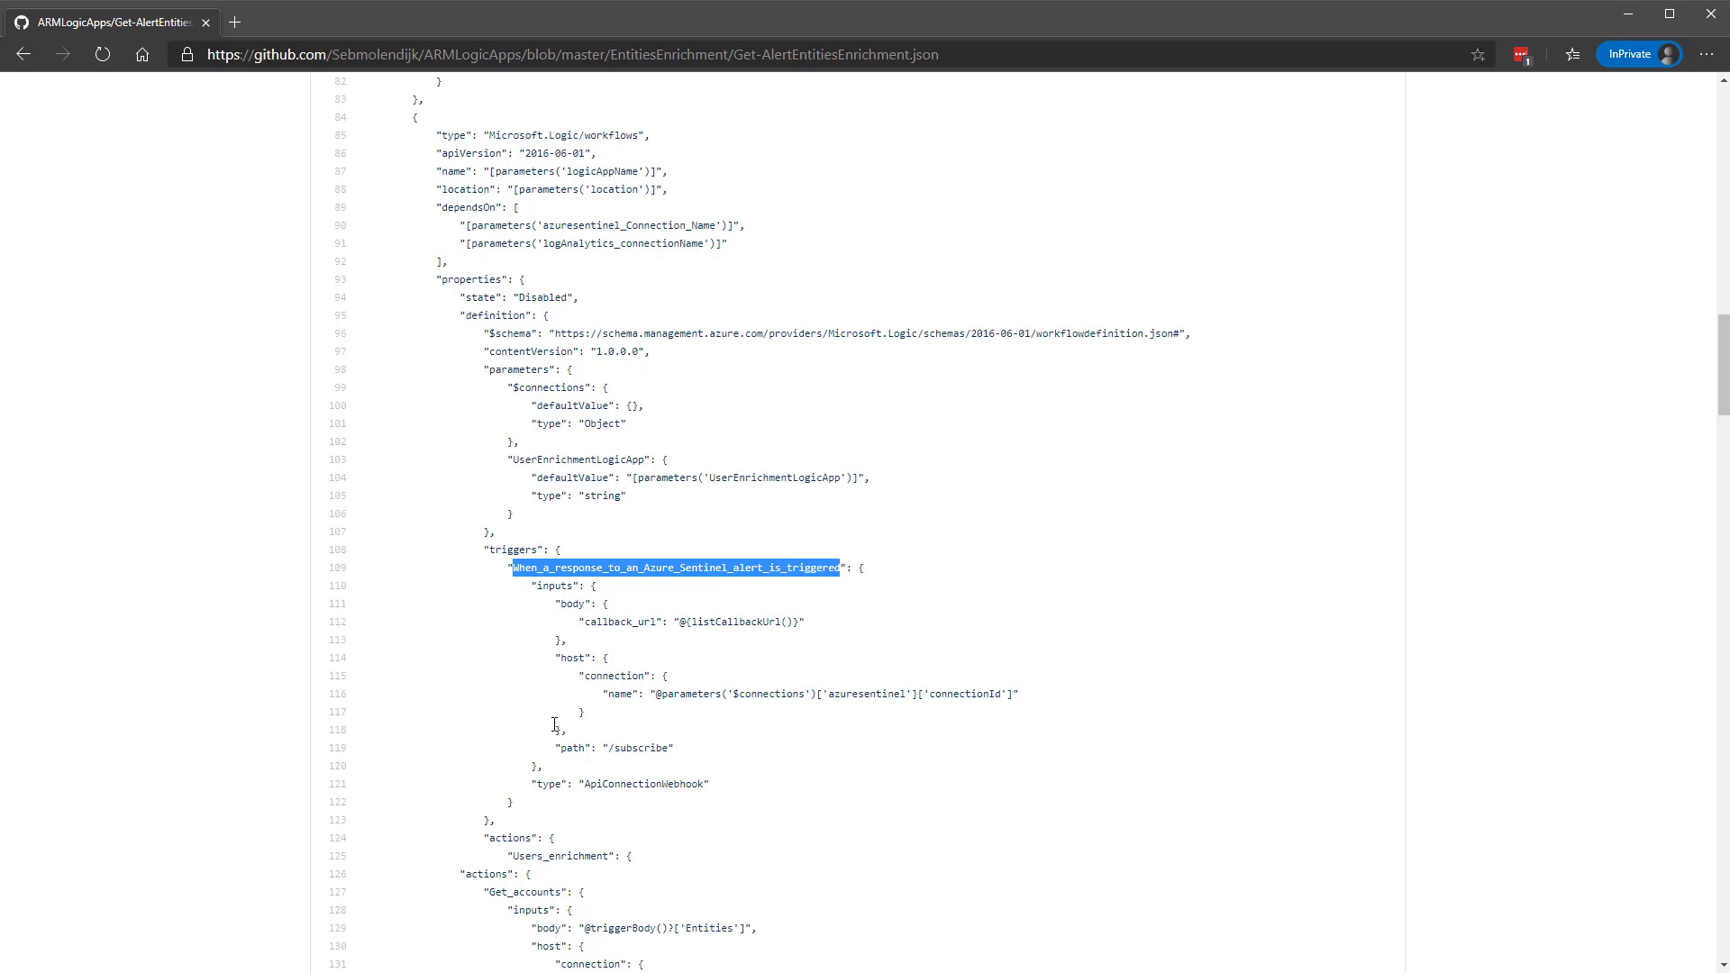
key(alt+Left)
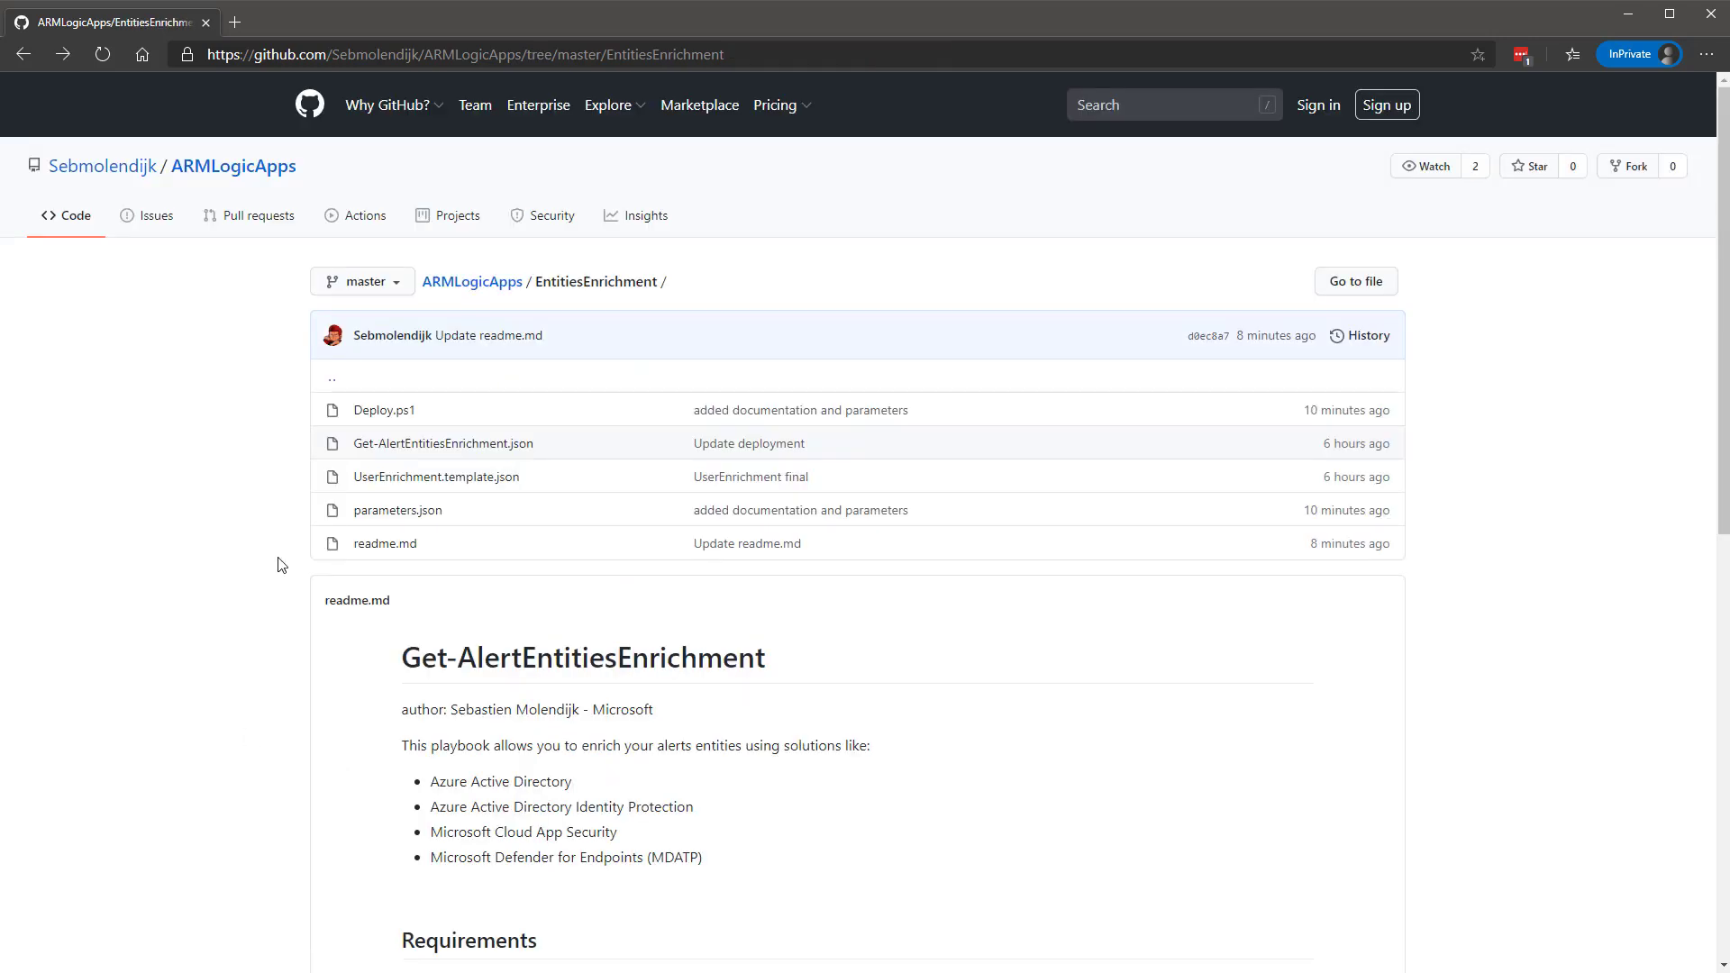
Review UserEnrichment.template.json and Deploy.ps1 on GitHub, then switch to the PowerShell console.
click(475, 479)
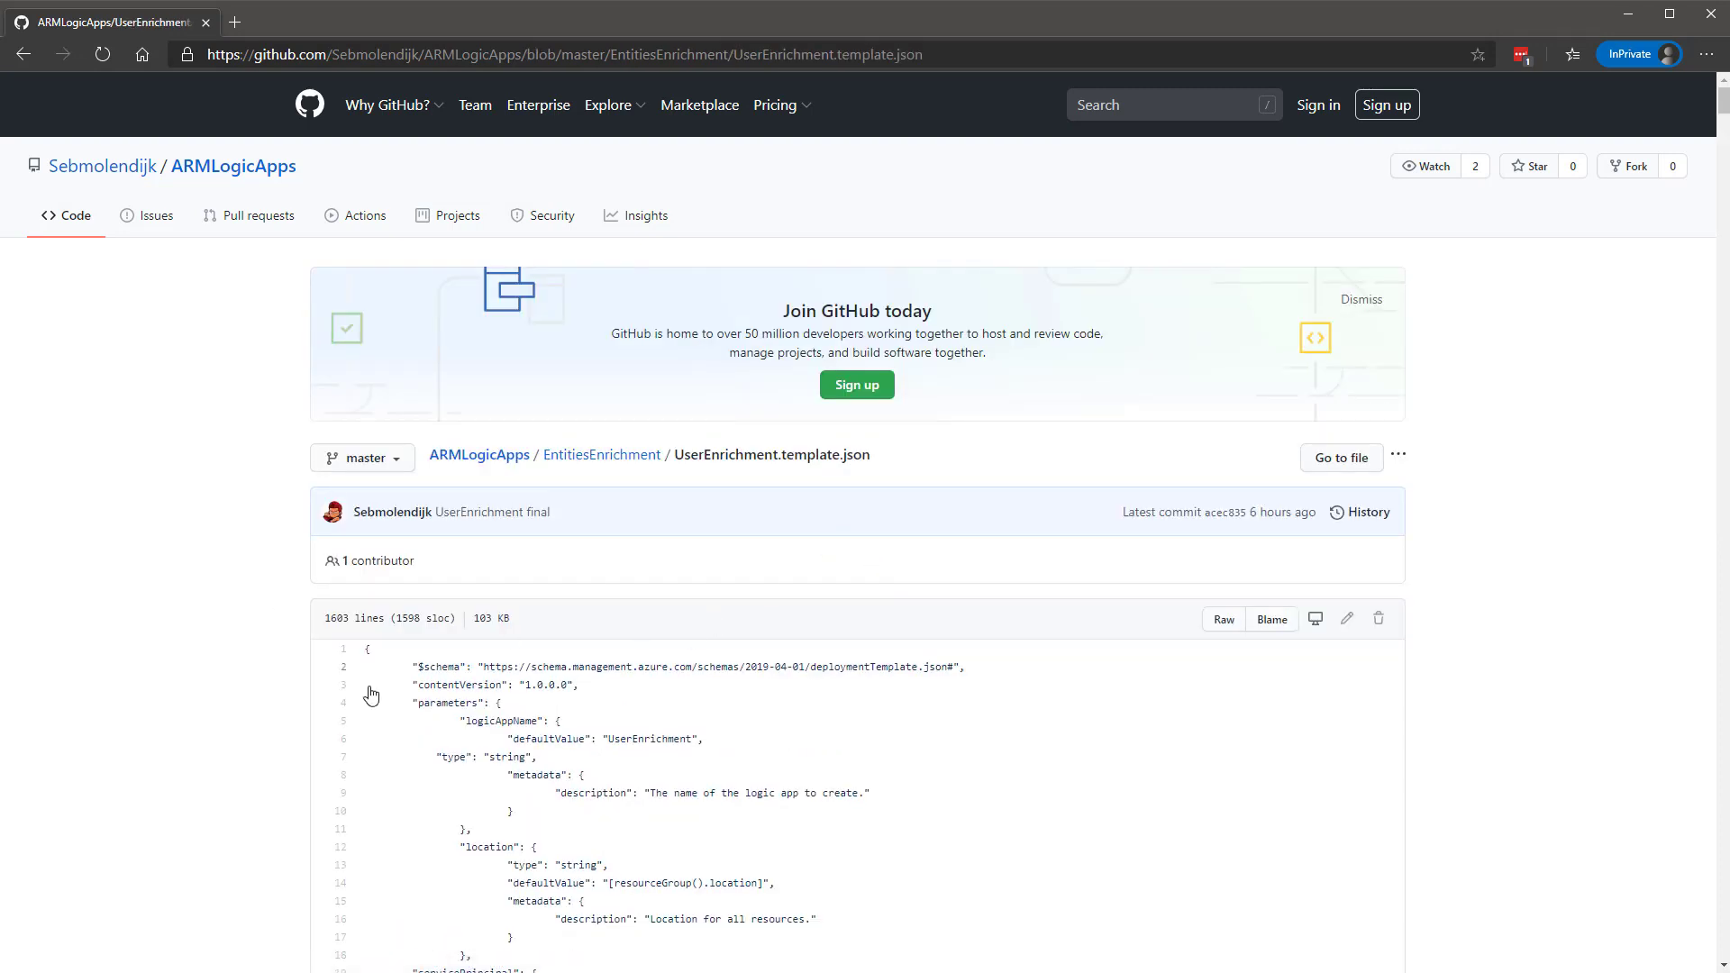
scroll(613, 721, down, 3)
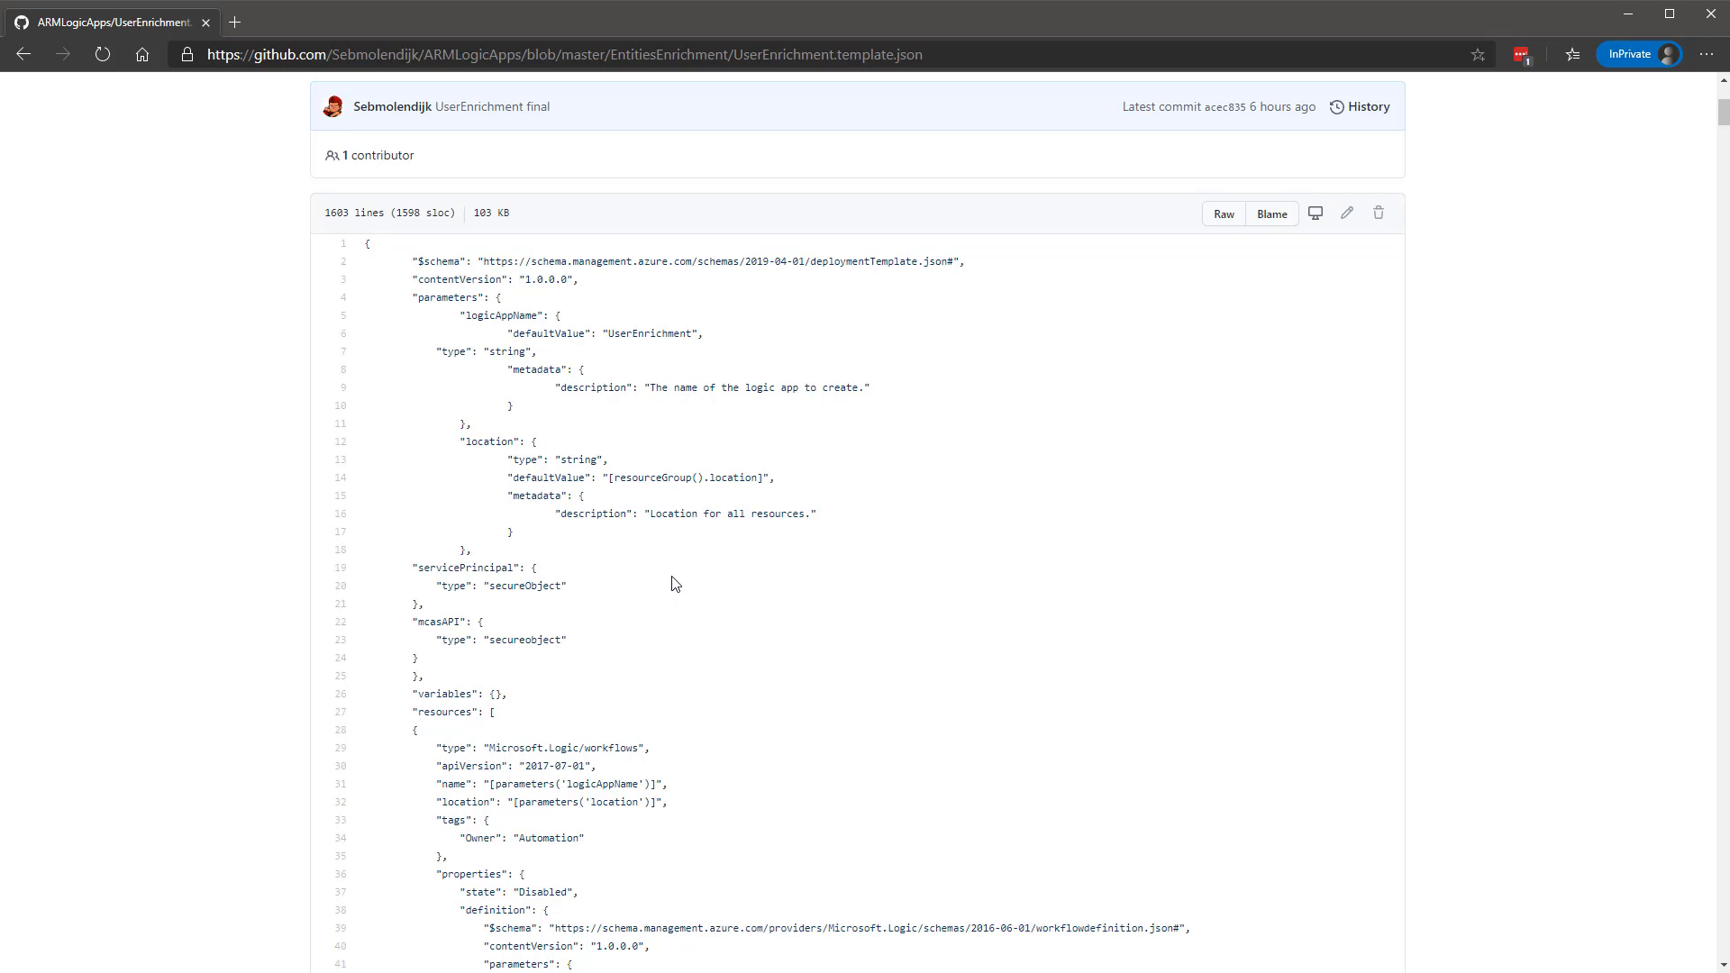
key(alt+Left)
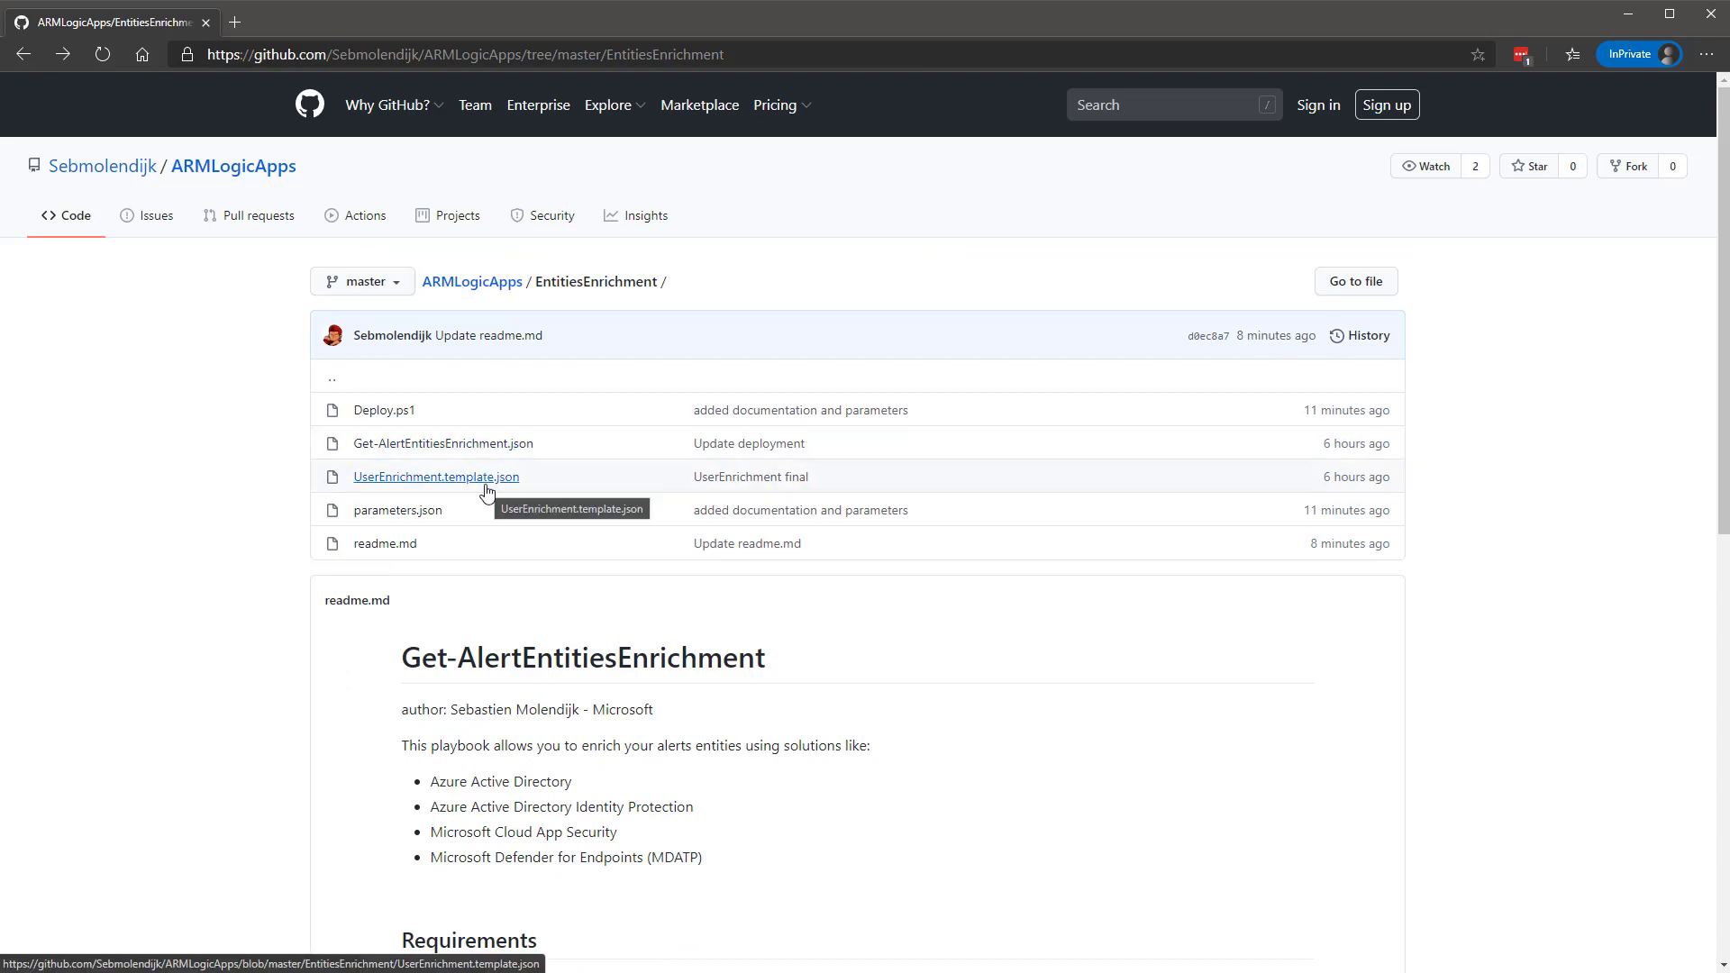
click(394, 416)
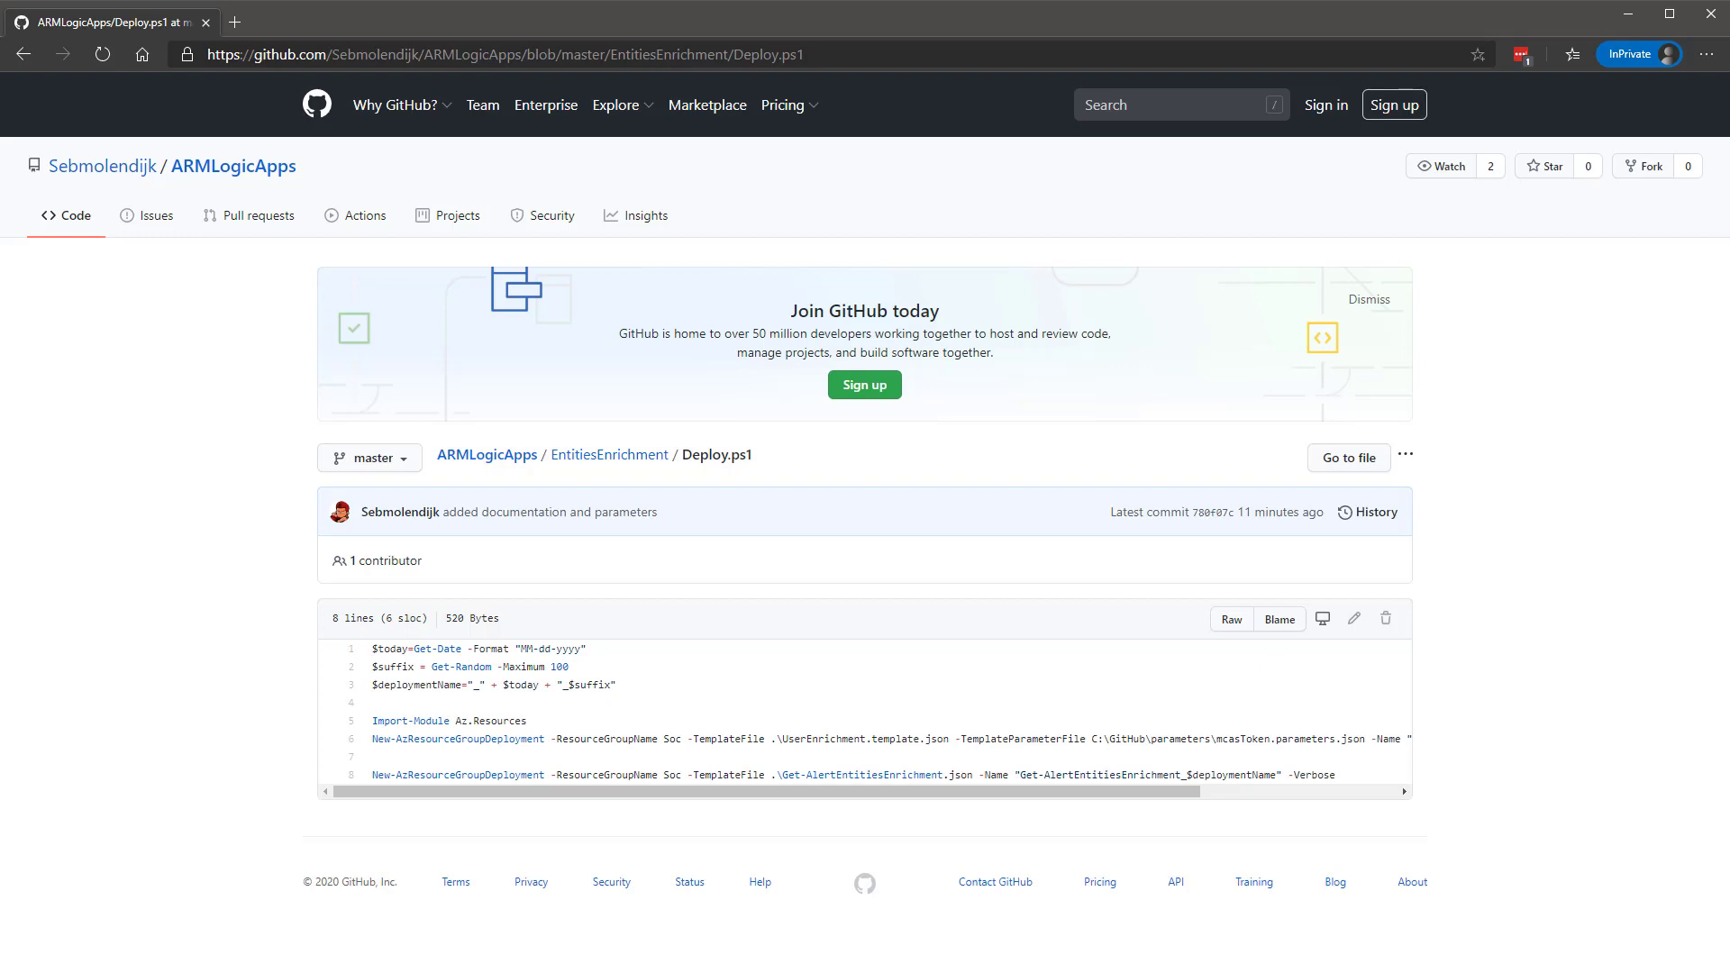
key(alt+Tab)
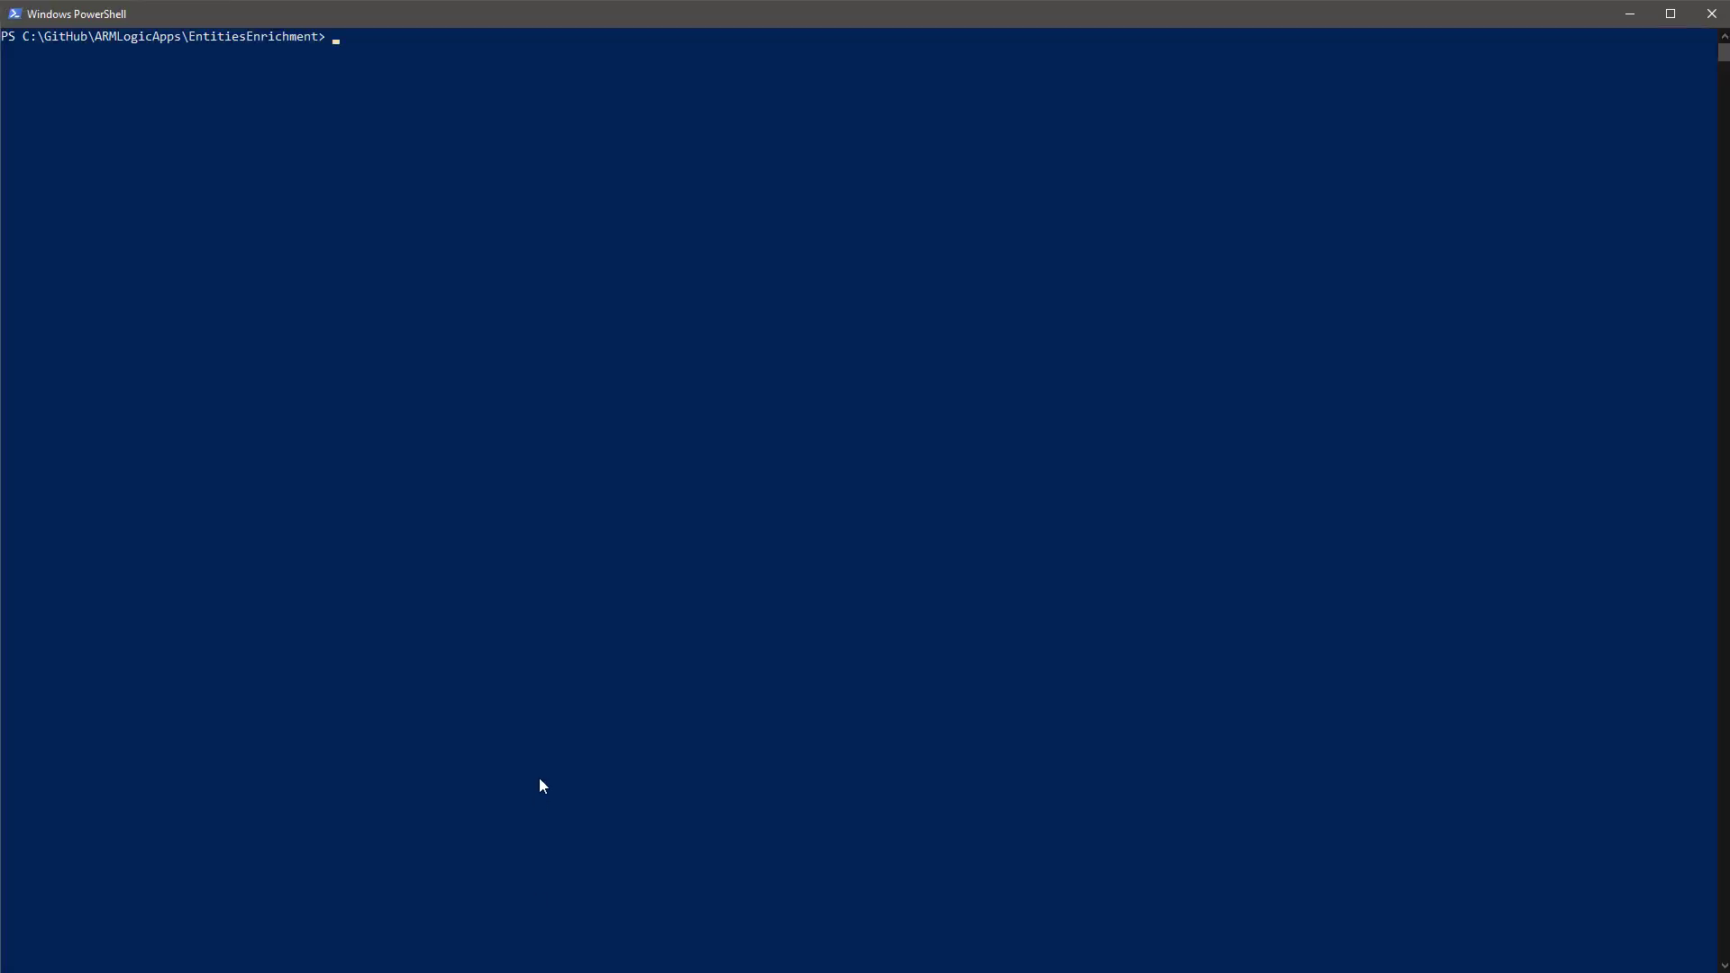
Run the .\Deploy.ps1 deployment script in PowerShell.
text(de)
key(Tab)
key(Return)
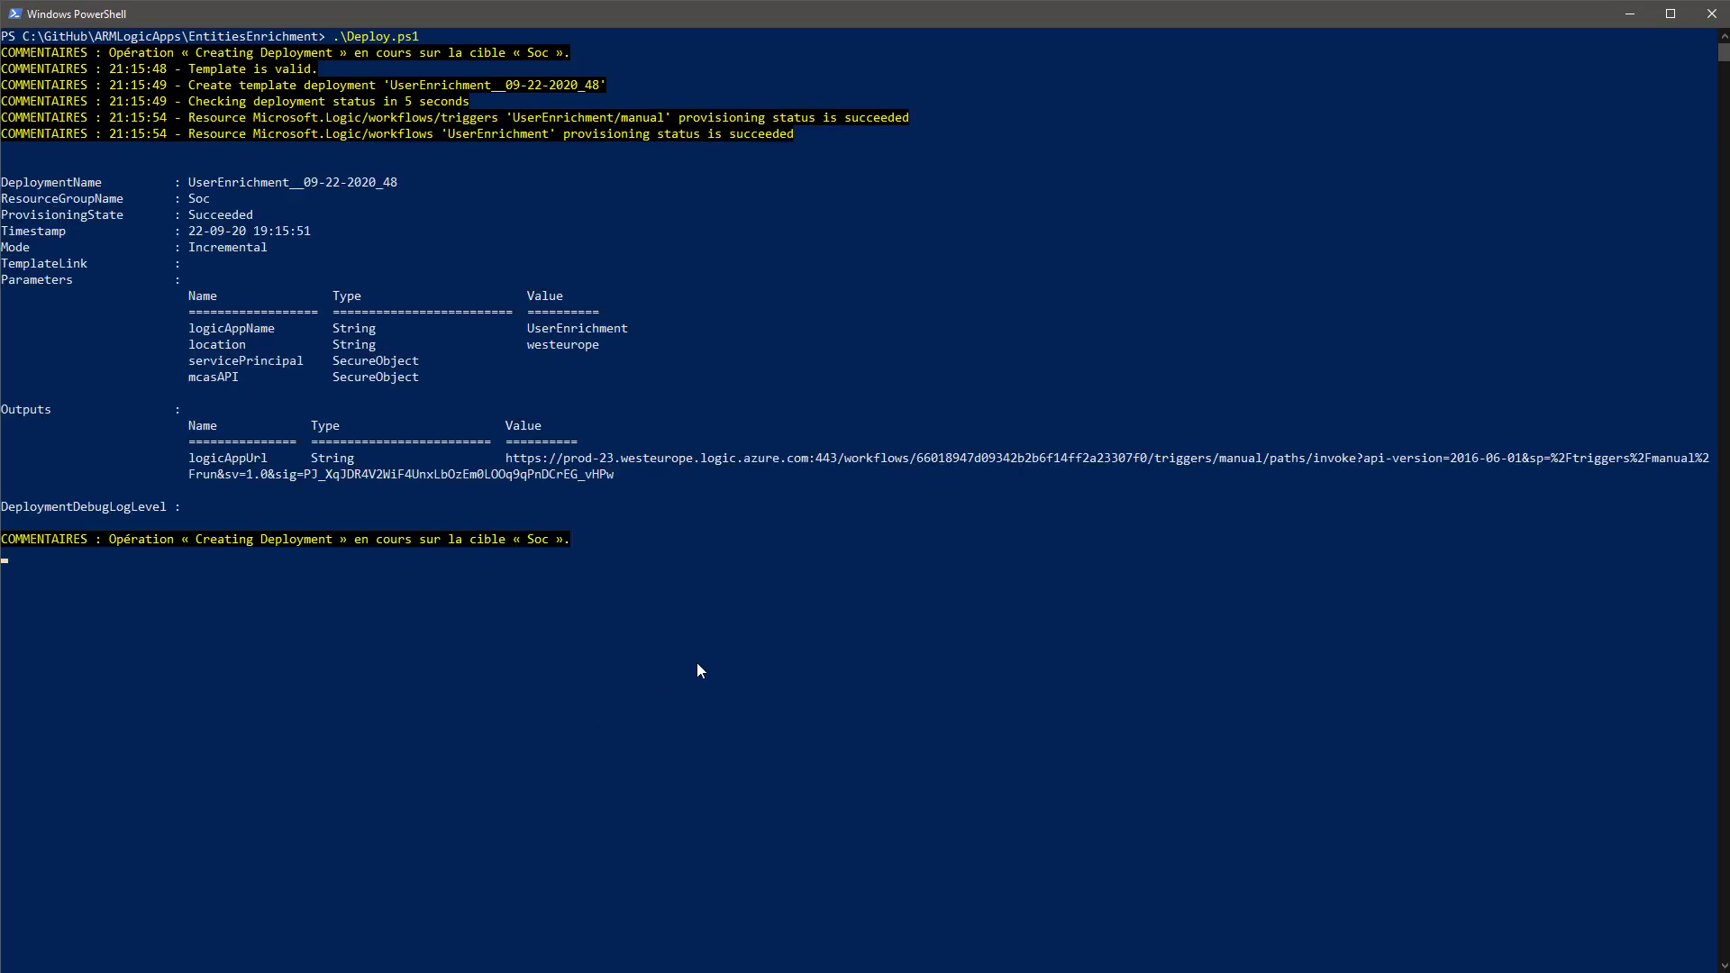
Highlight the Succeeded state, UserEnrichment name and logicAppUrl output, then let deployment continue.
mouse_move(192, 215)
mouse_down()
mouse_move(288, 216)
mouse_move(214, 205)
mouse_up()
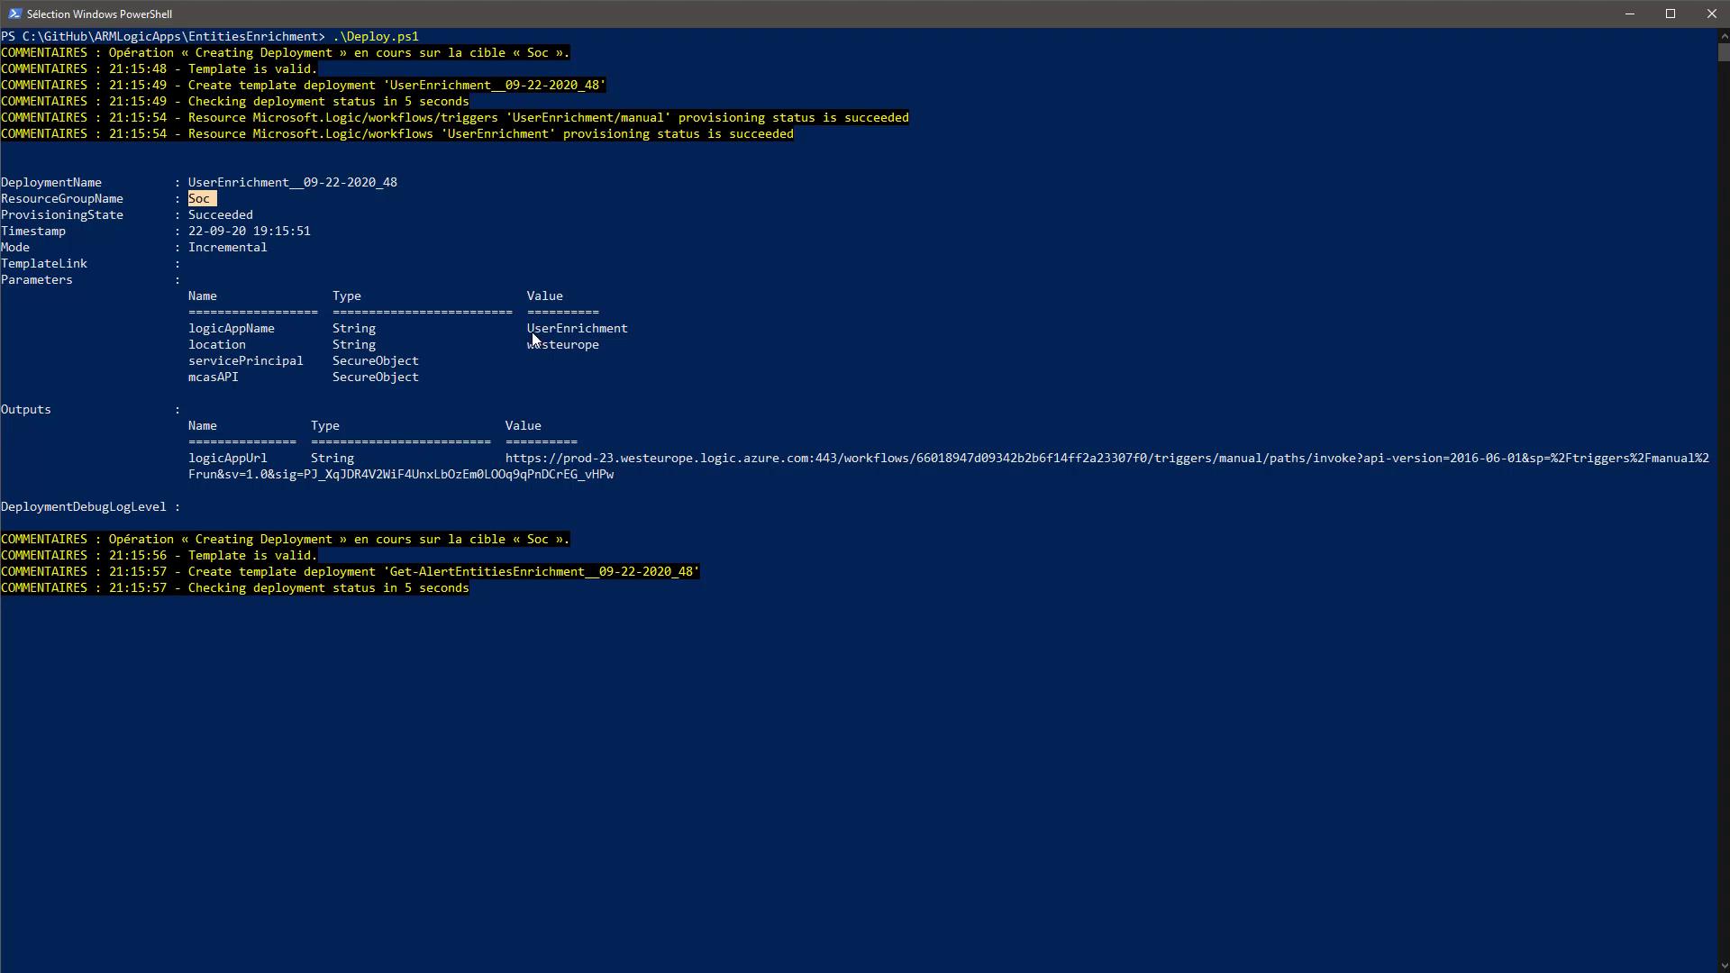
drag(530, 330, 631, 337)
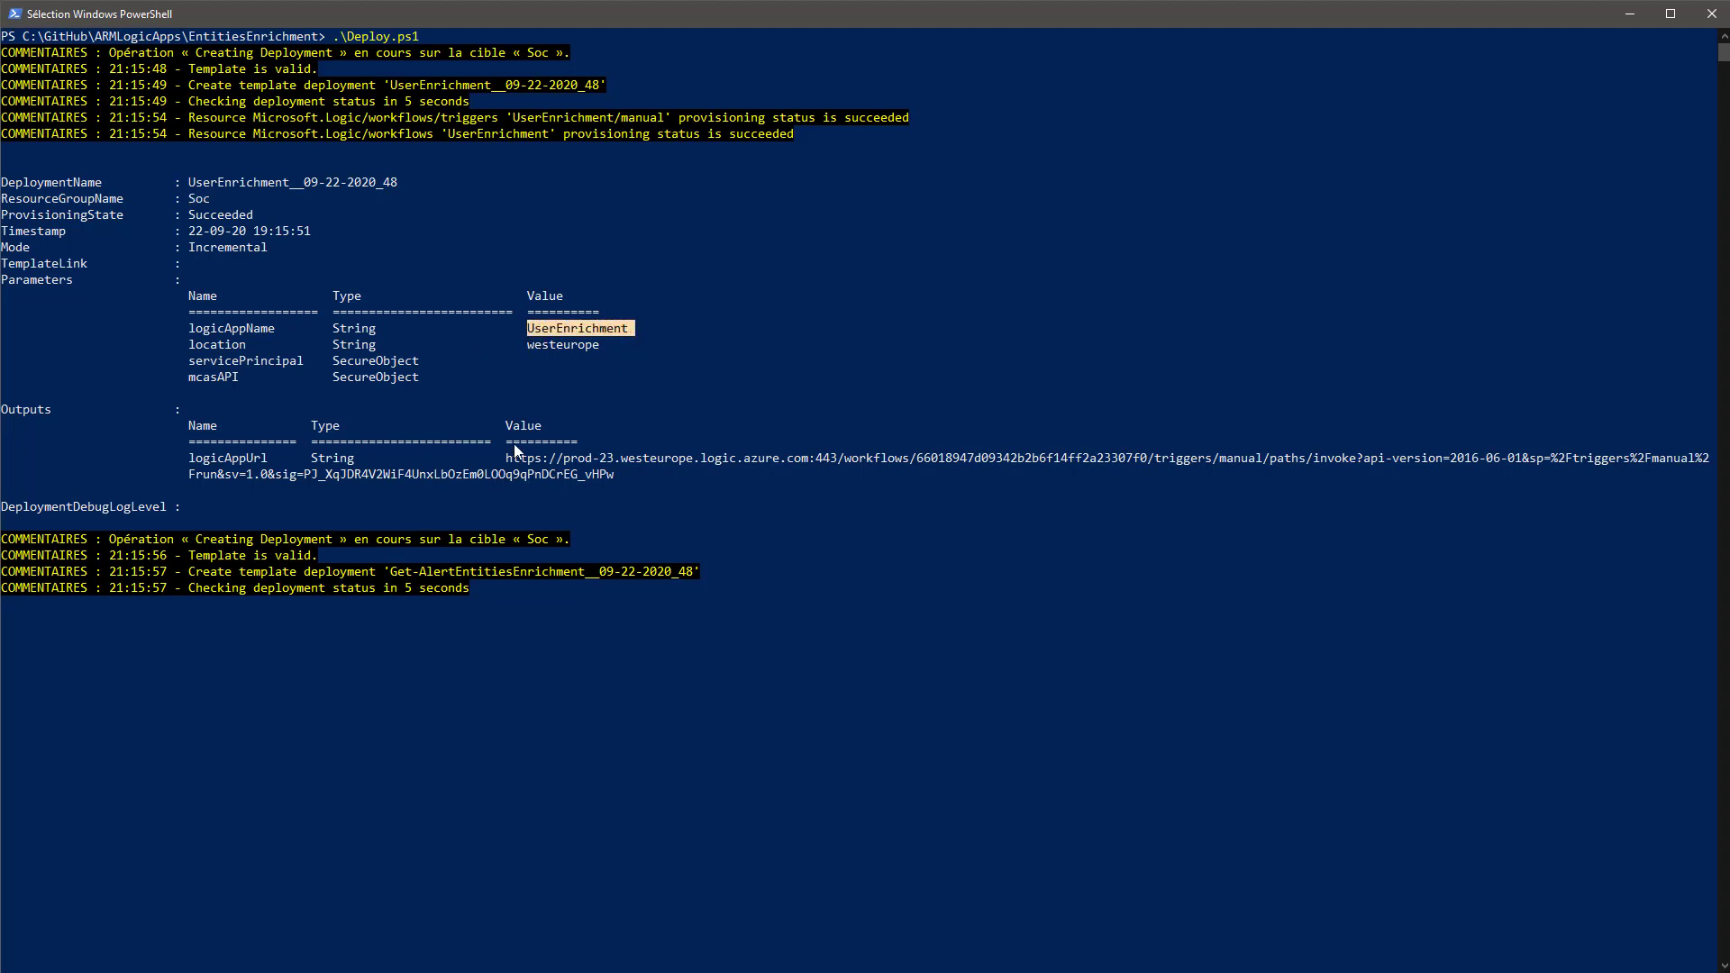
drag(509, 458, 867, 458)
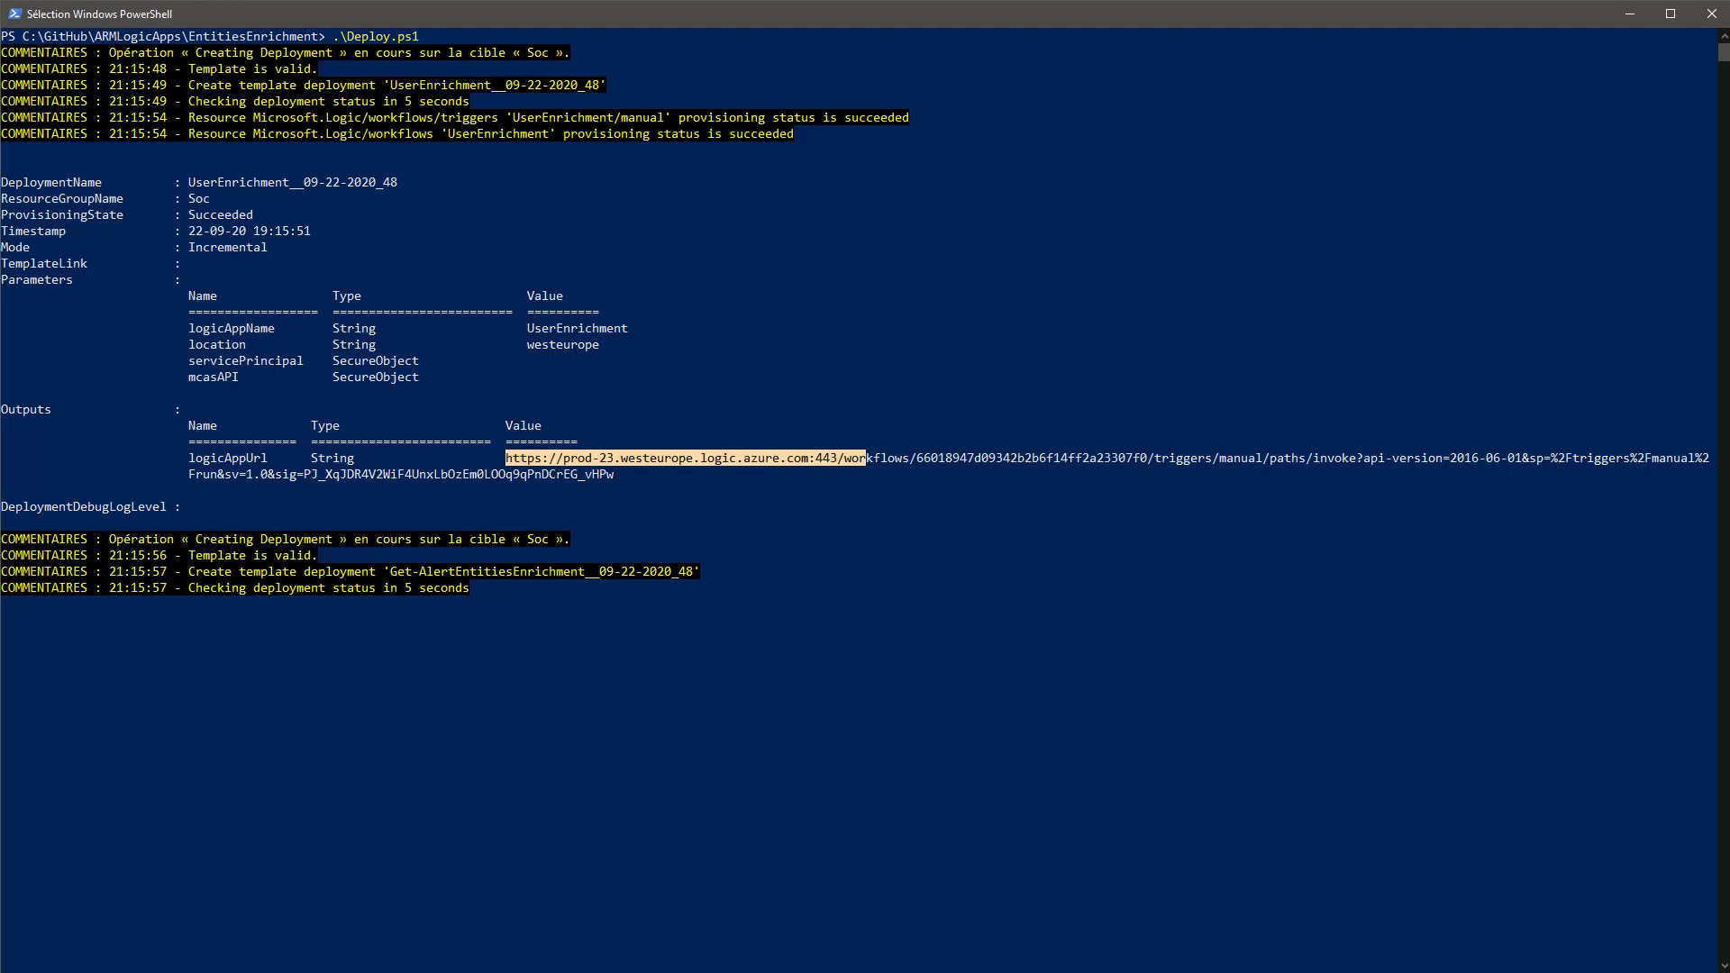
click(730, 502)
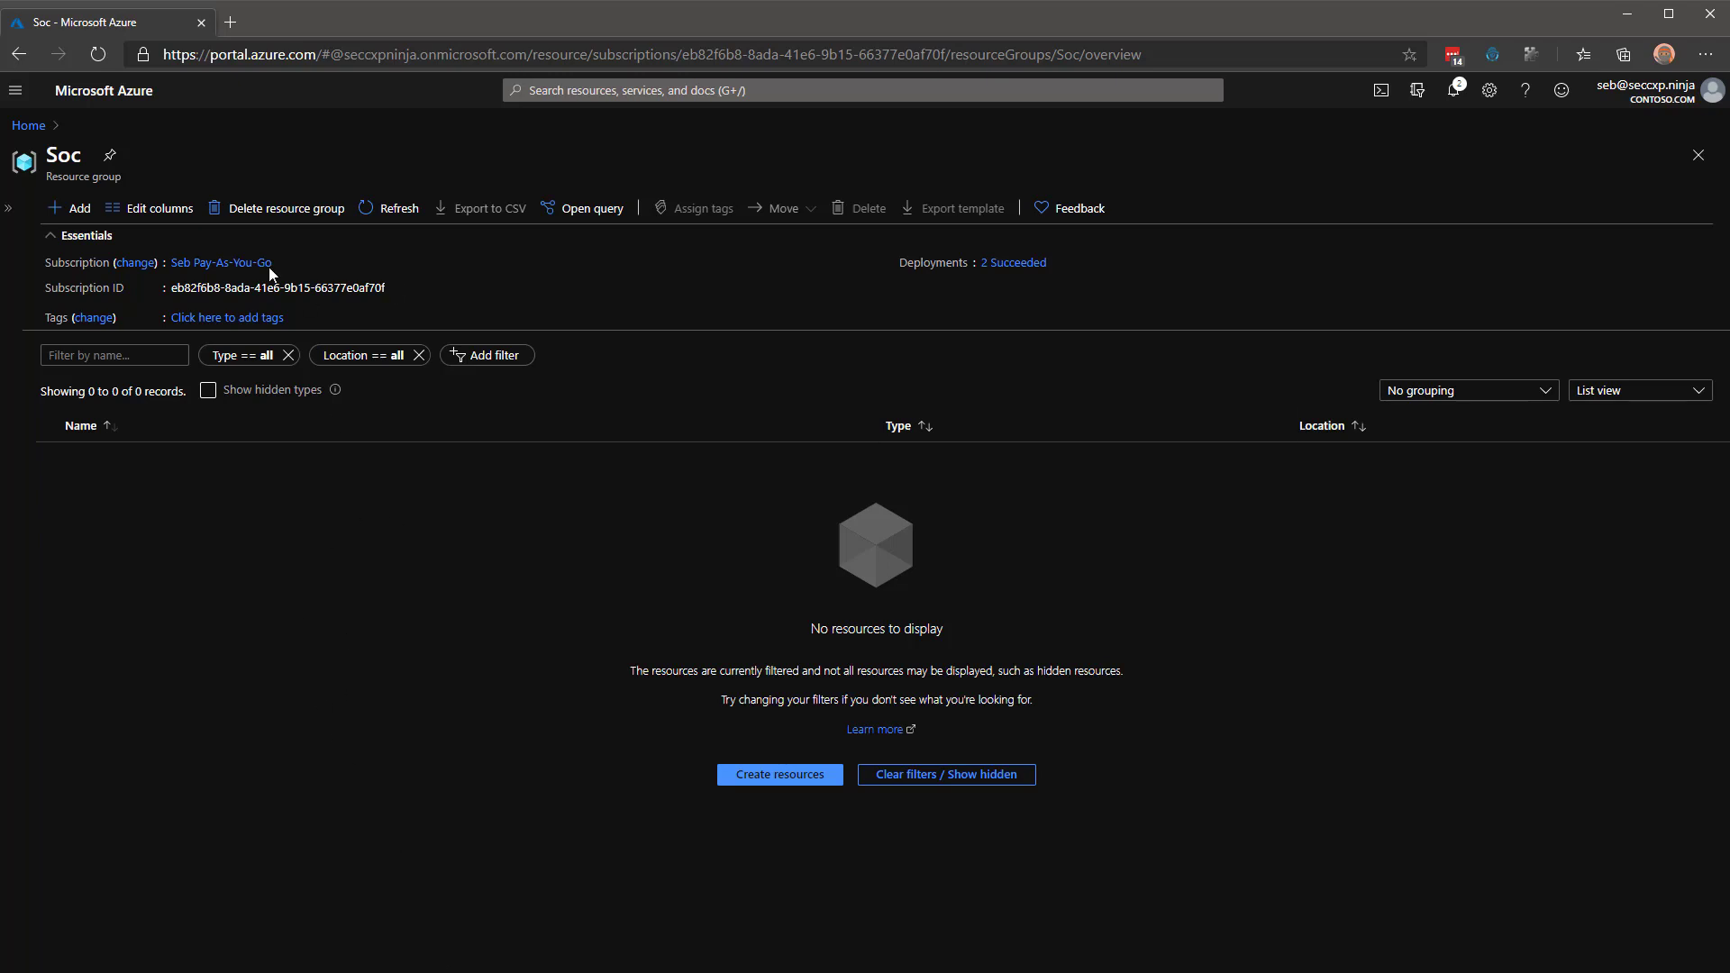
Refresh the Soc resources and inspect azureloganalyticsdatacollector's Workspace ID and Workspace Key fields.
click(393, 211)
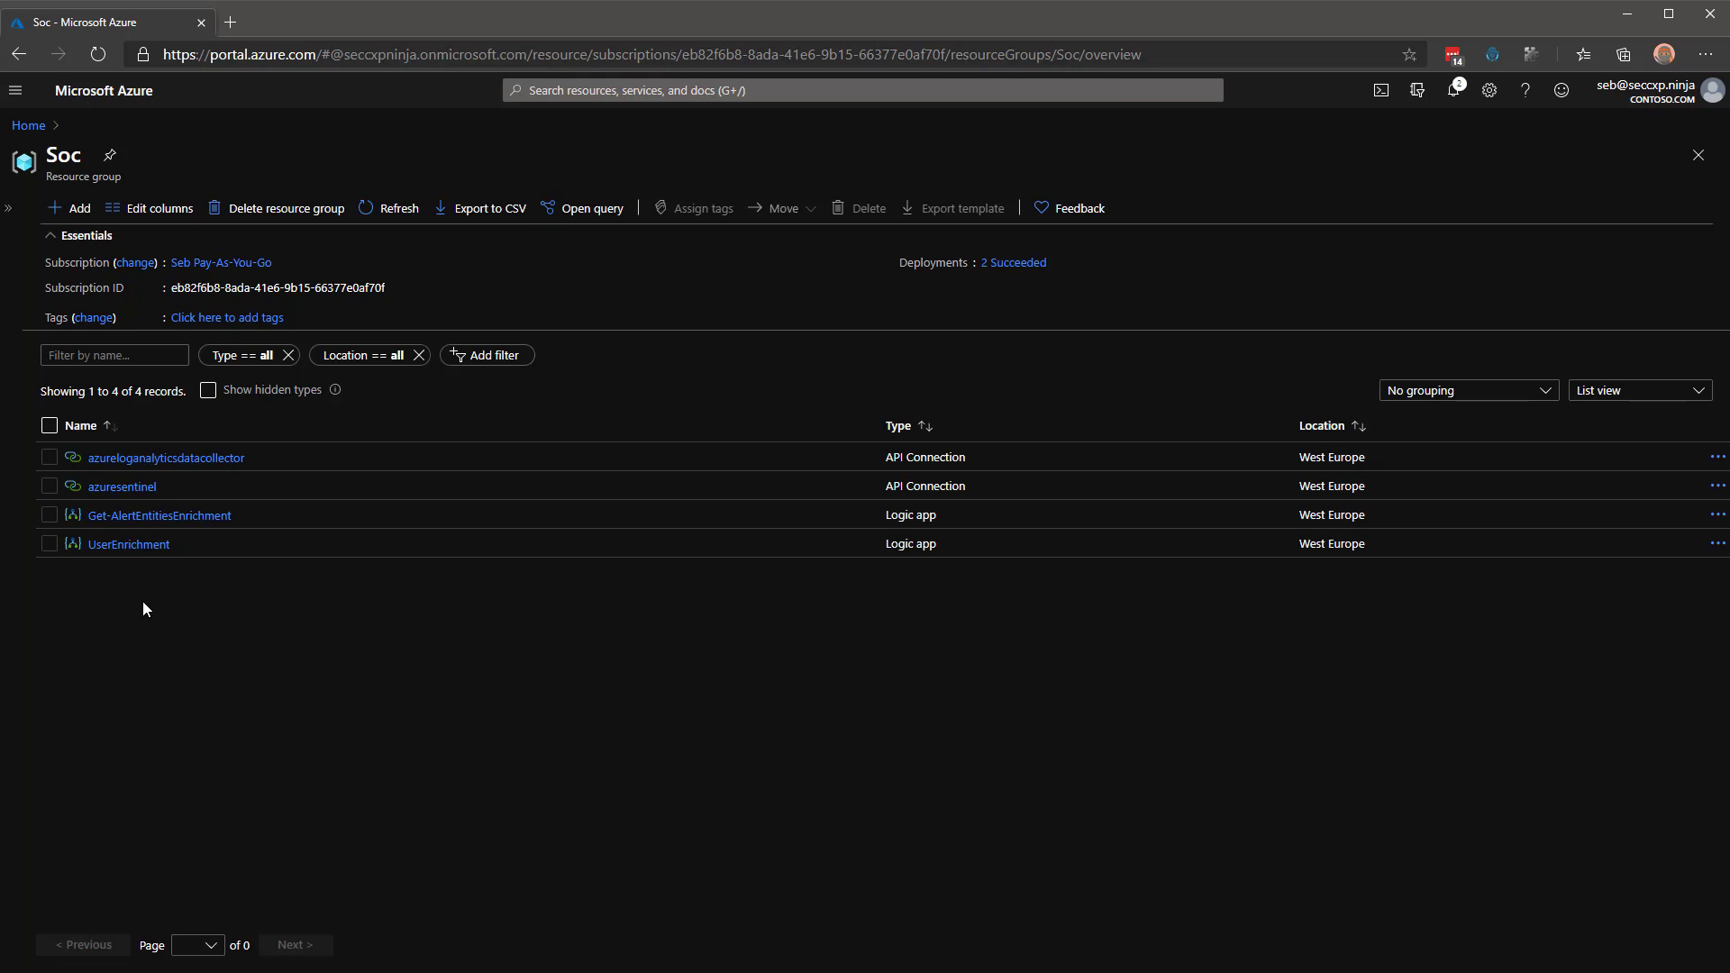
click(179, 460)
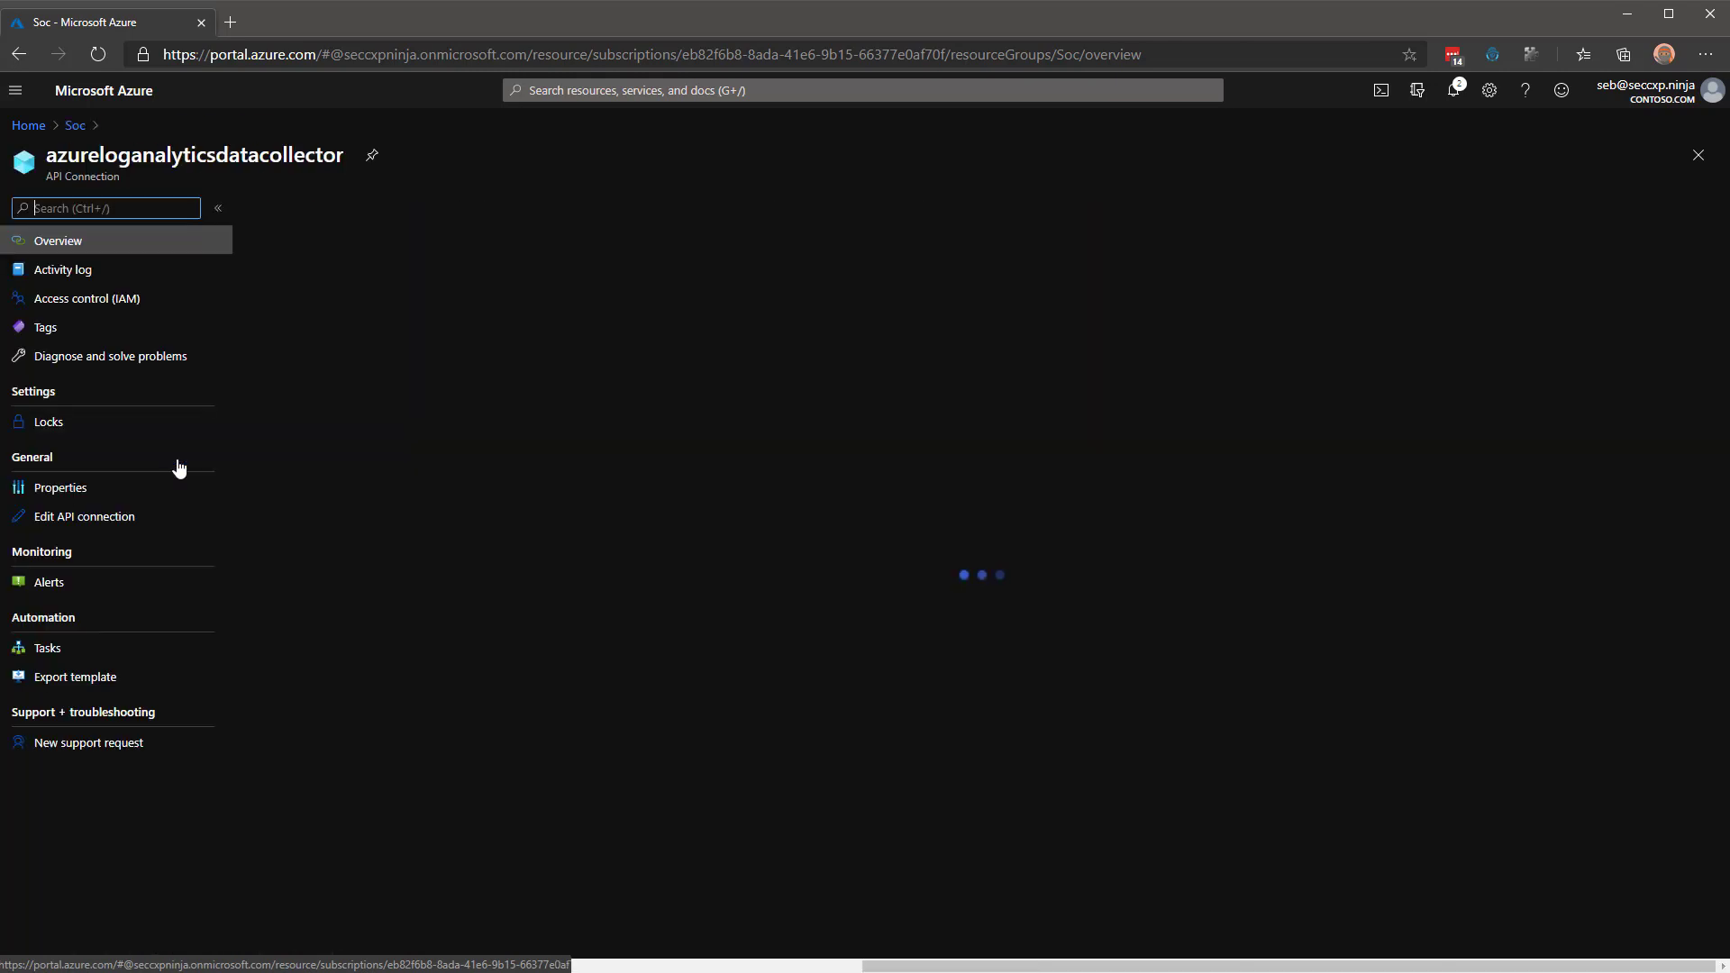
click(81, 521)
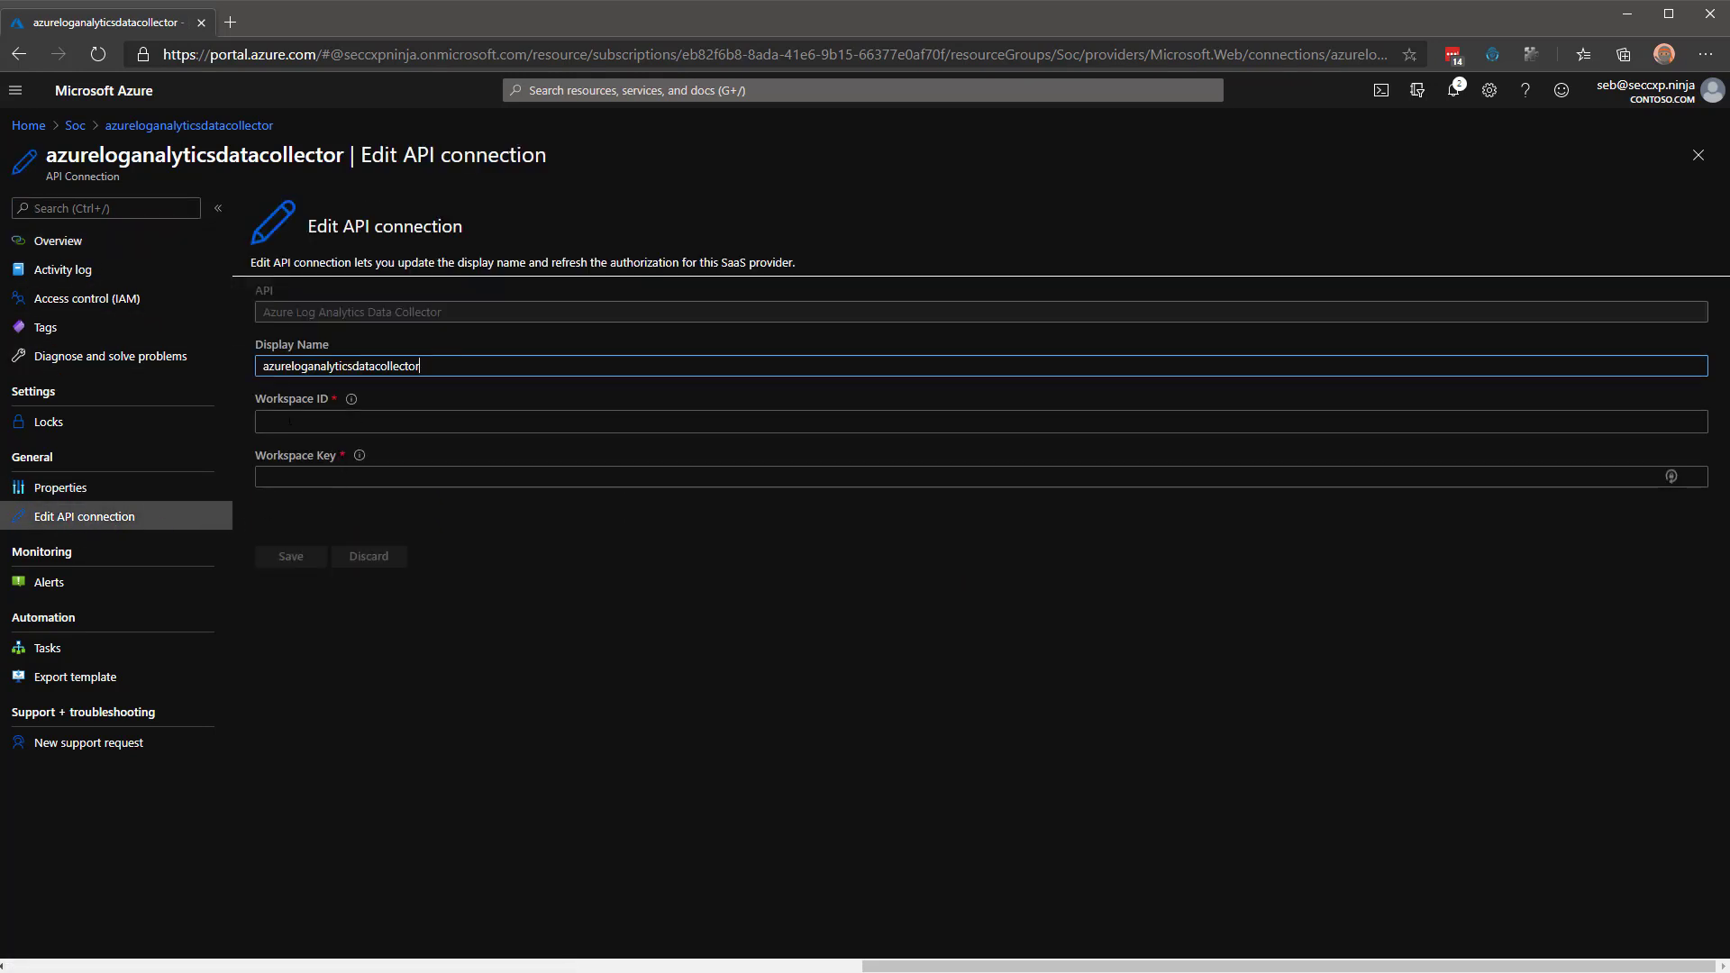
click(289, 421)
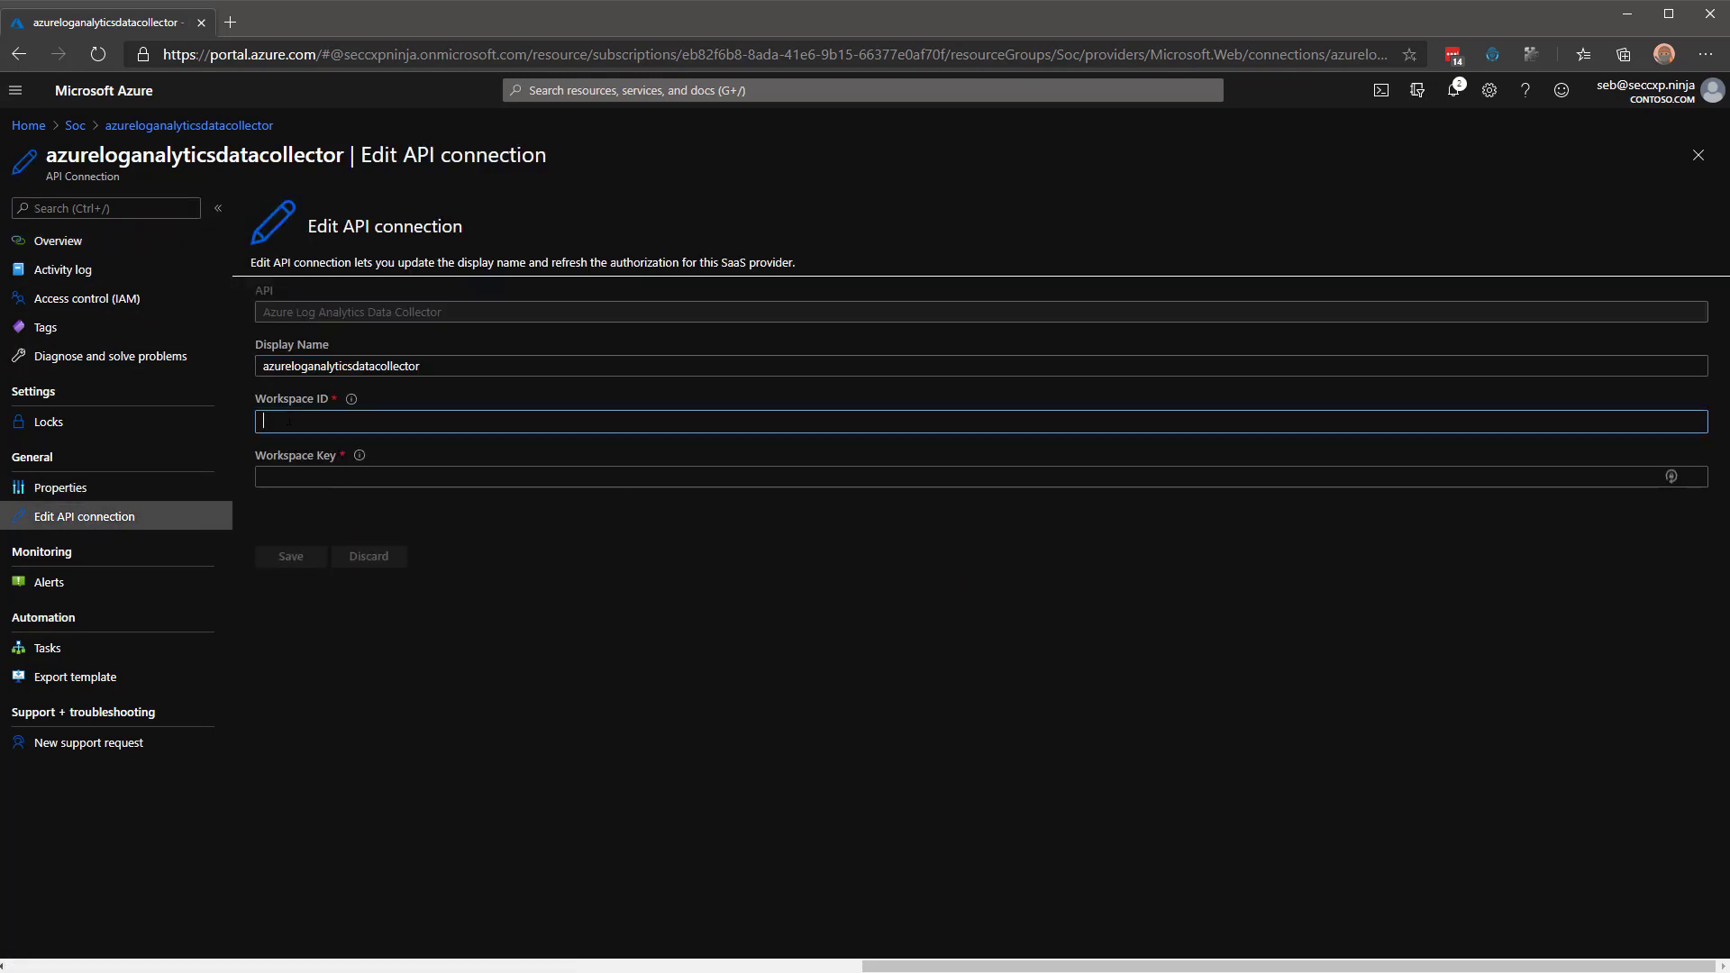
click(315, 471)
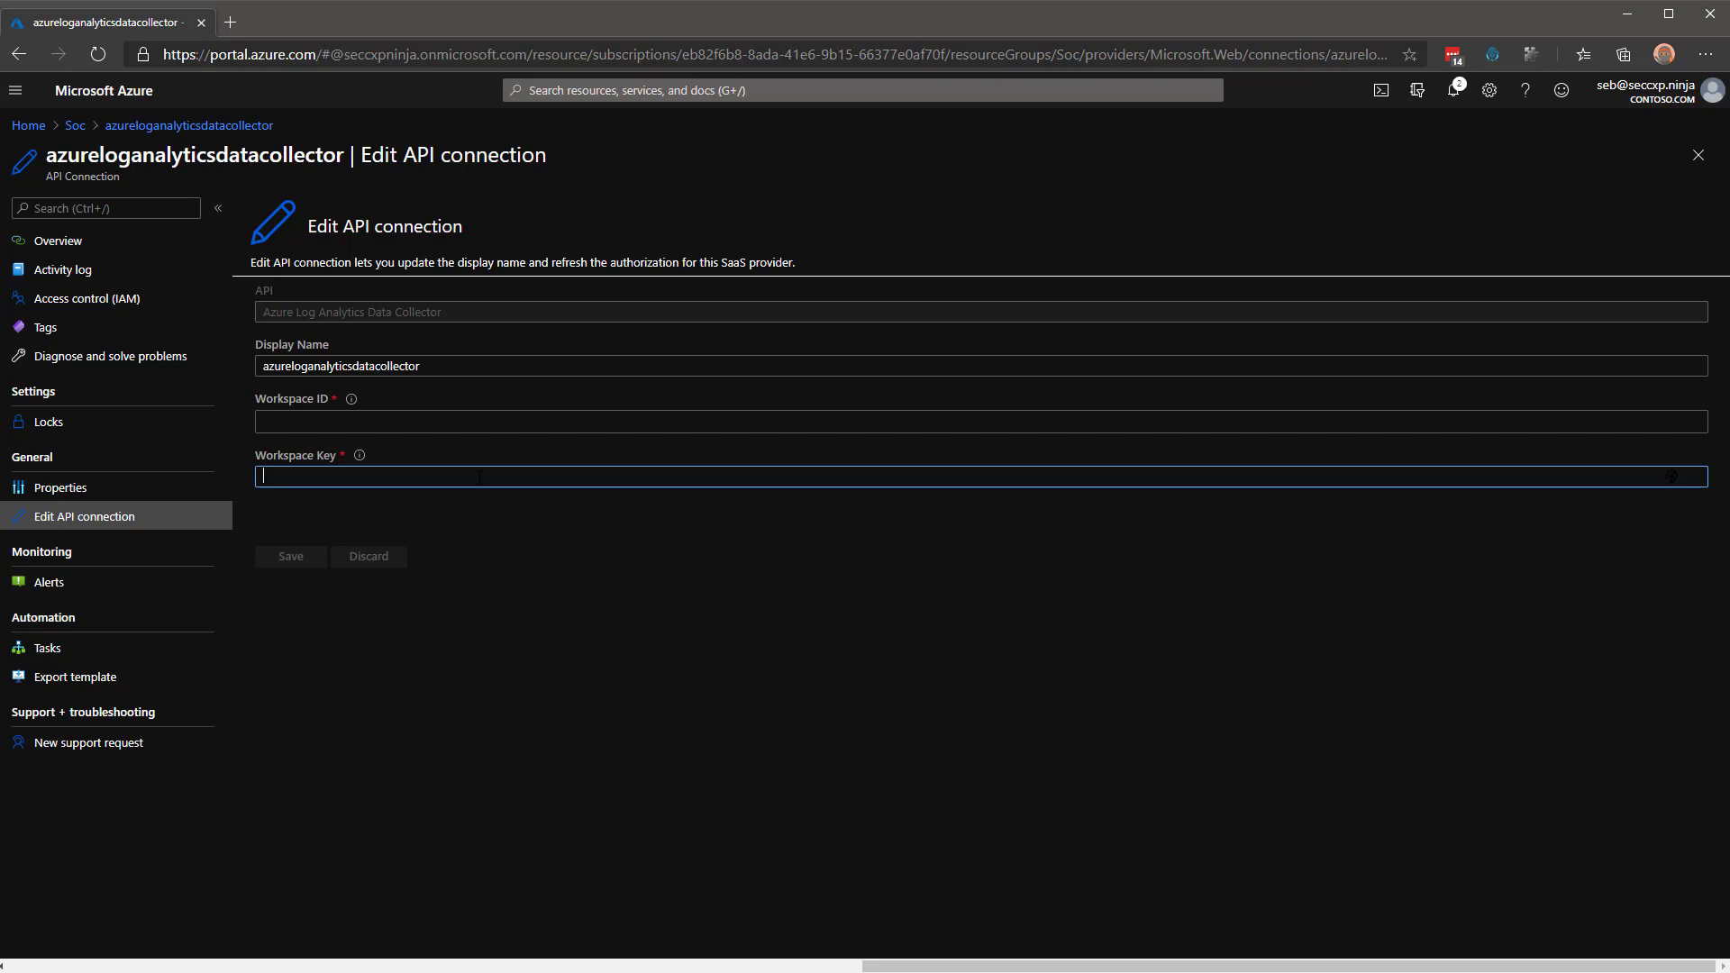
click(76, 127)
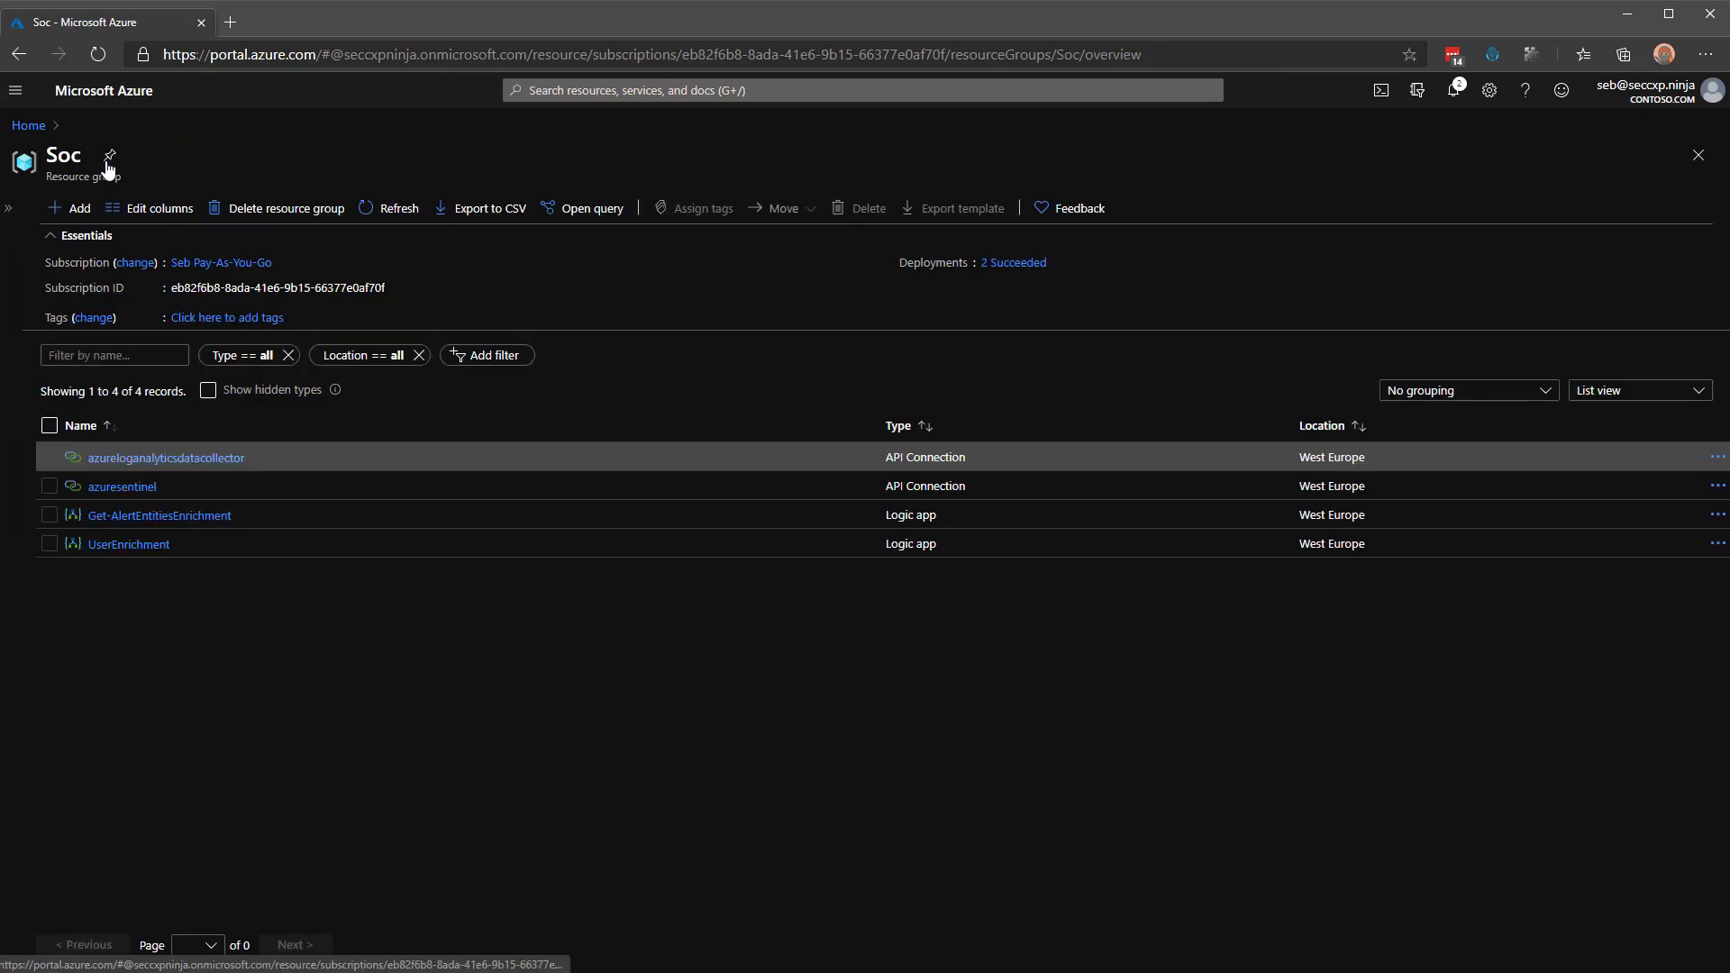
Reauthorize the azuresentinel API connection with the Admin account and save it.
click(115, 488)
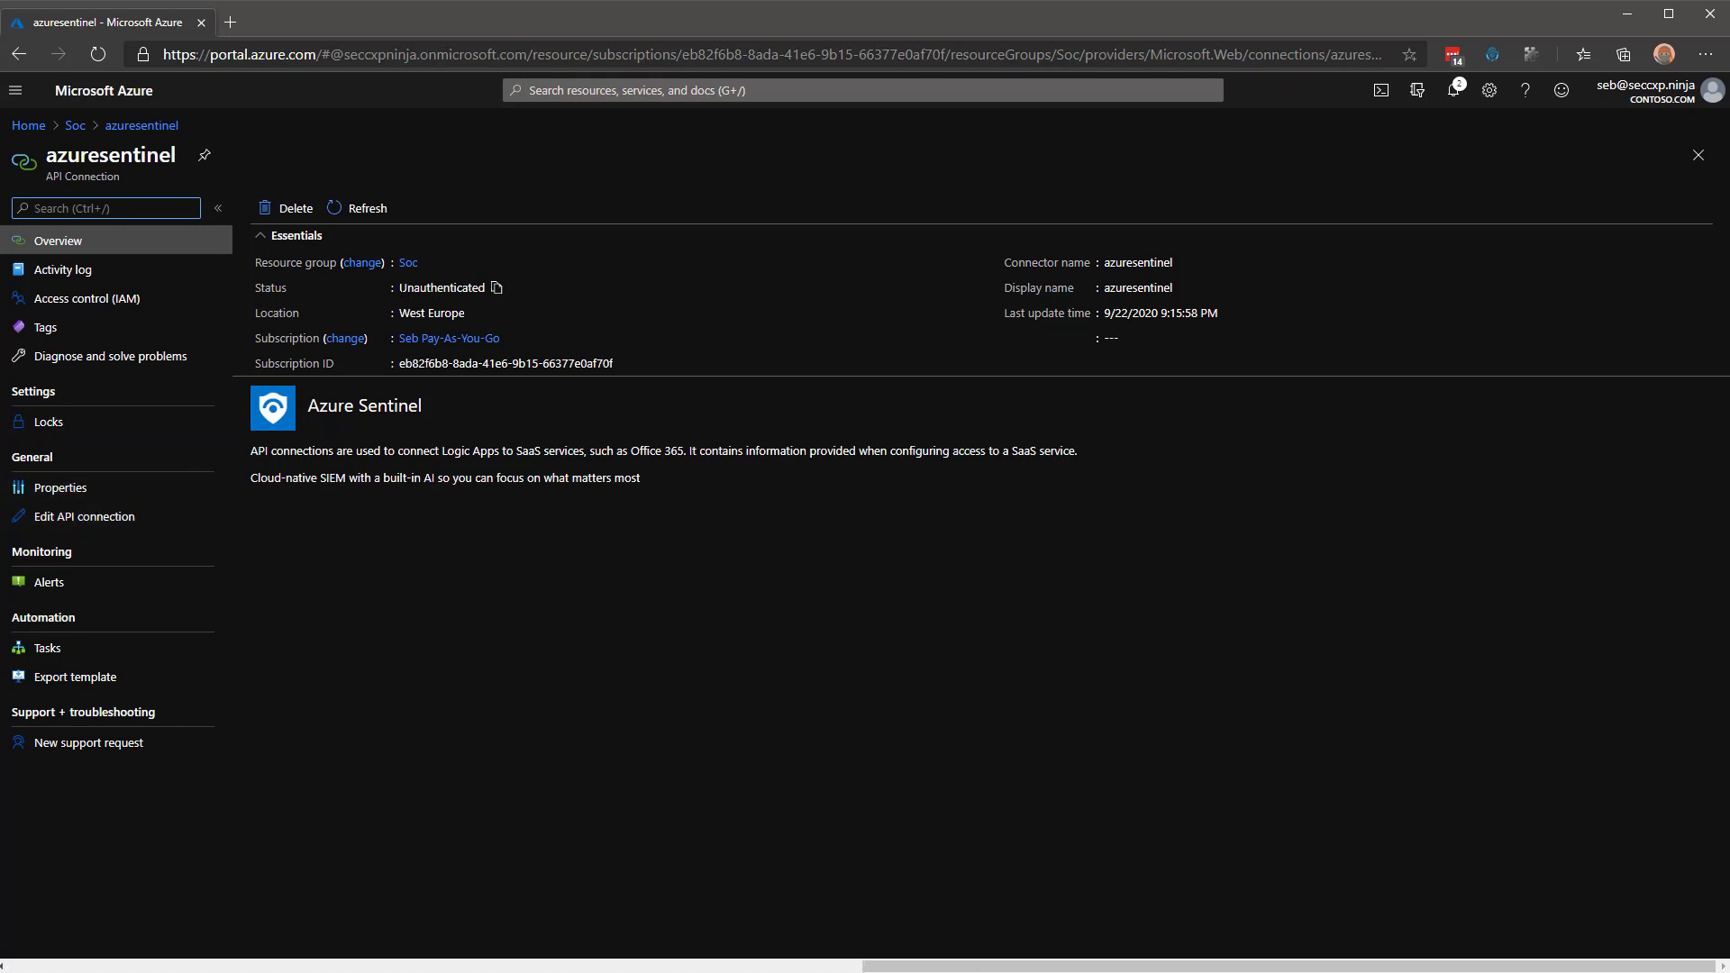
click(71, 523)
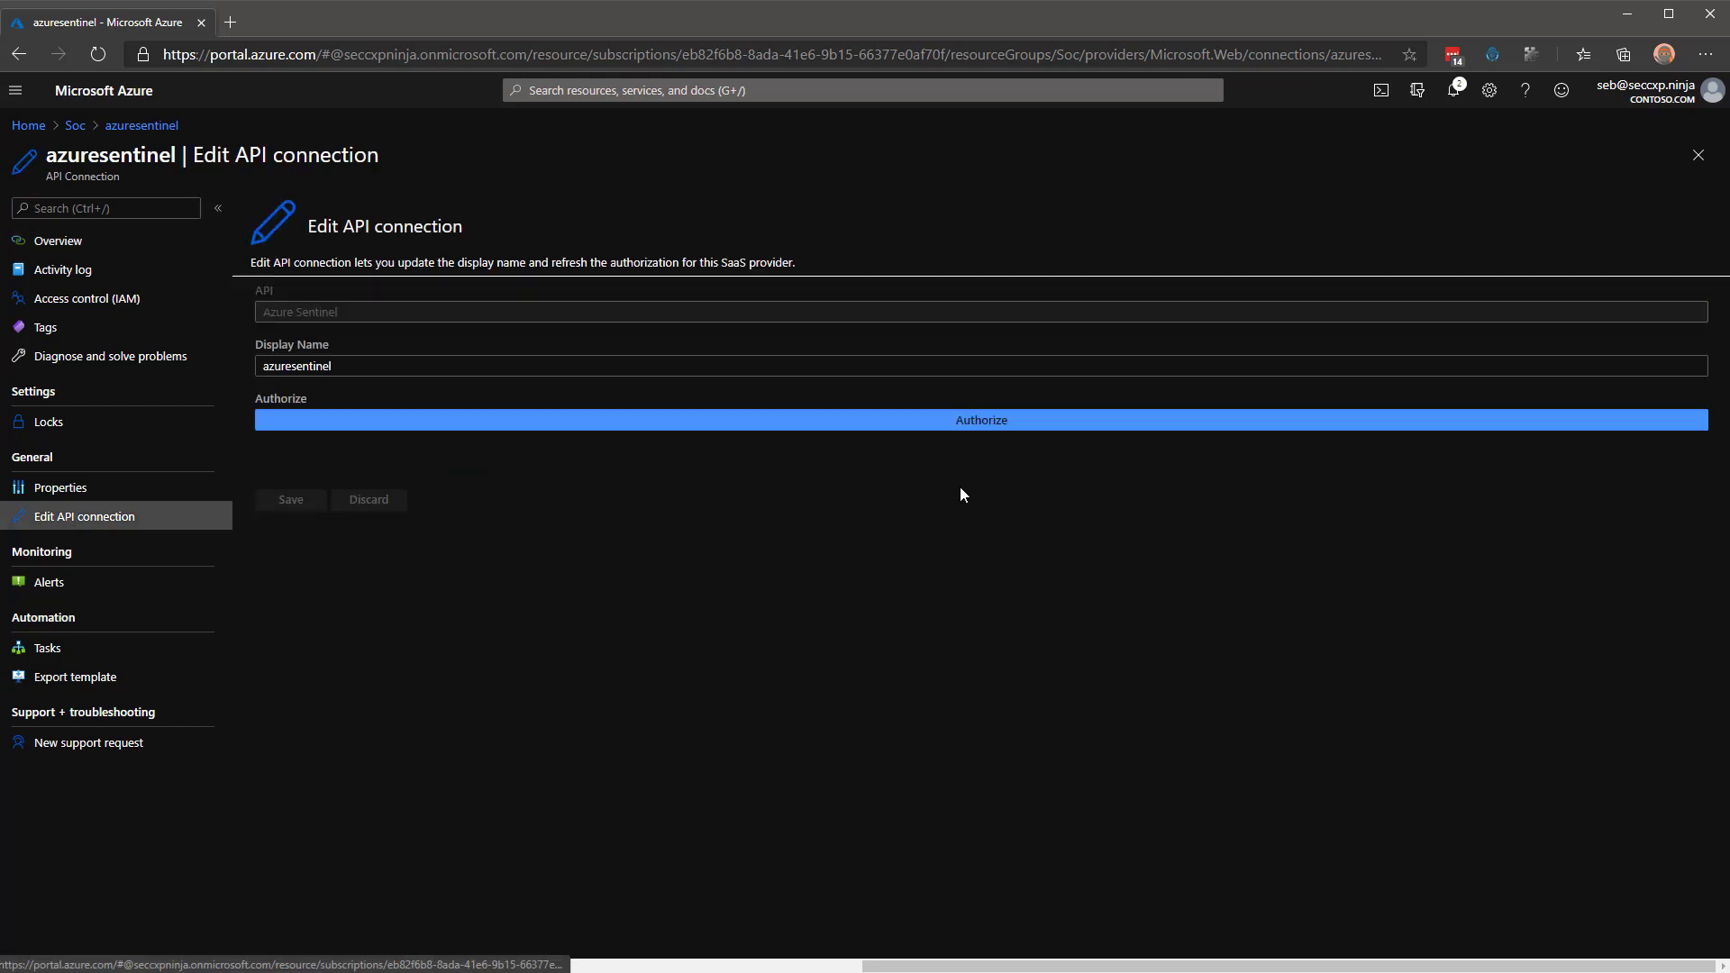
click(989, 423)
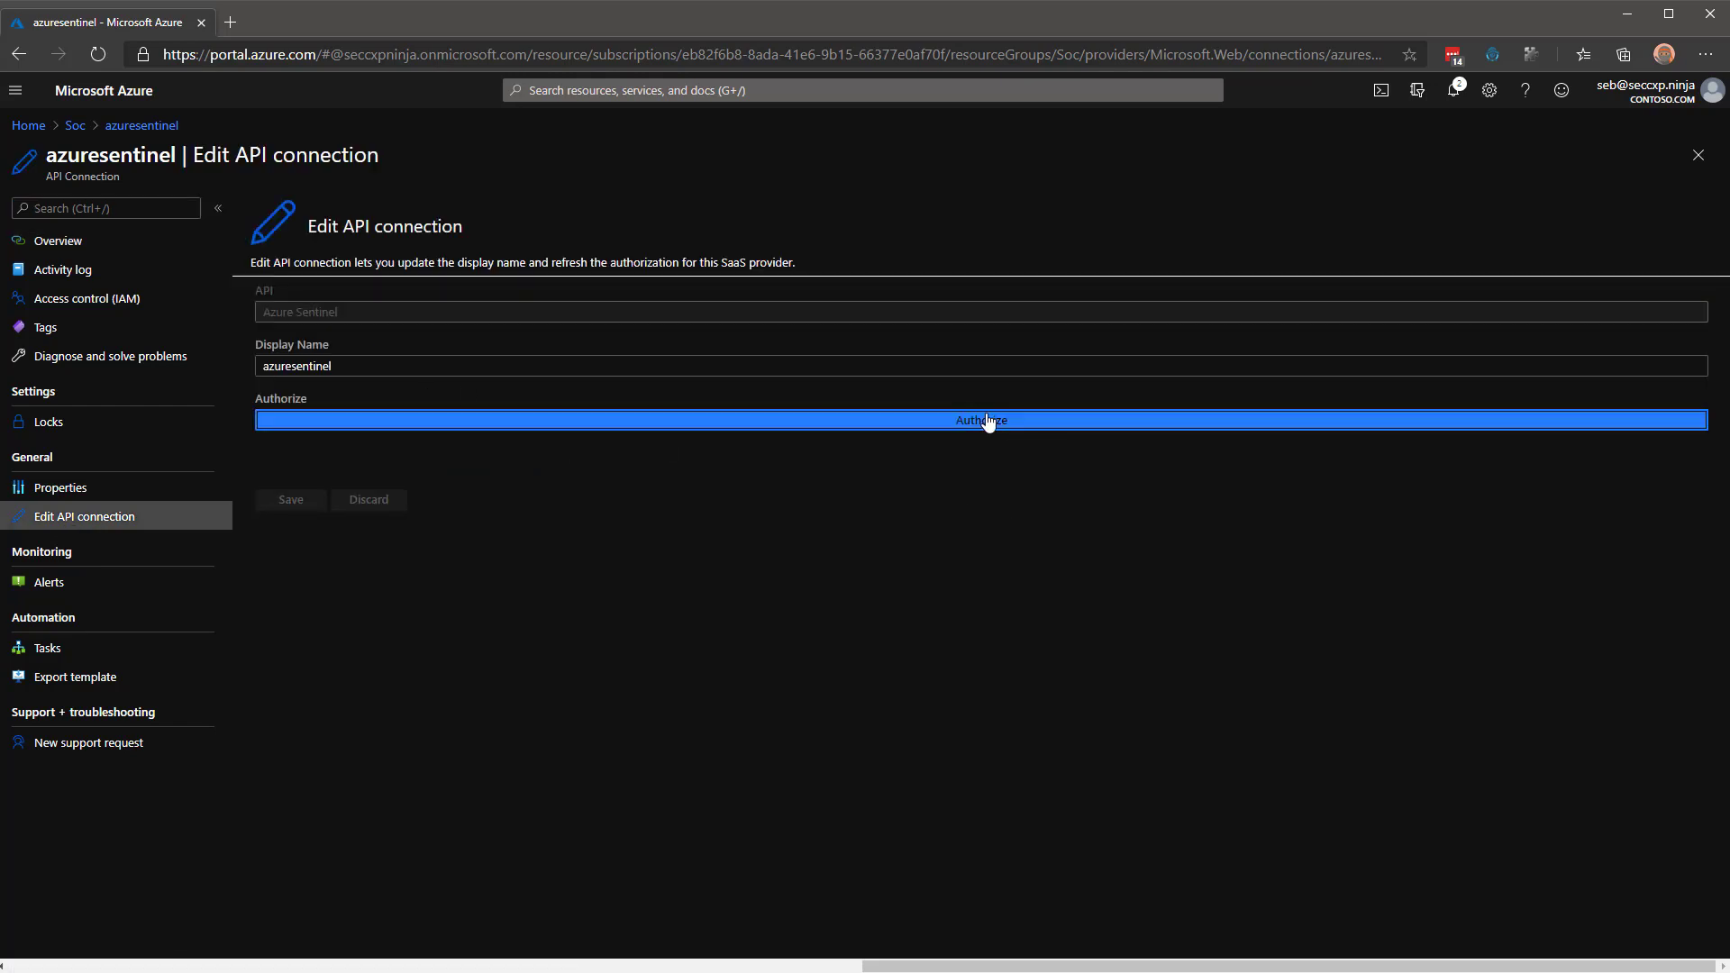
drag(1349, 342, 697, 192)
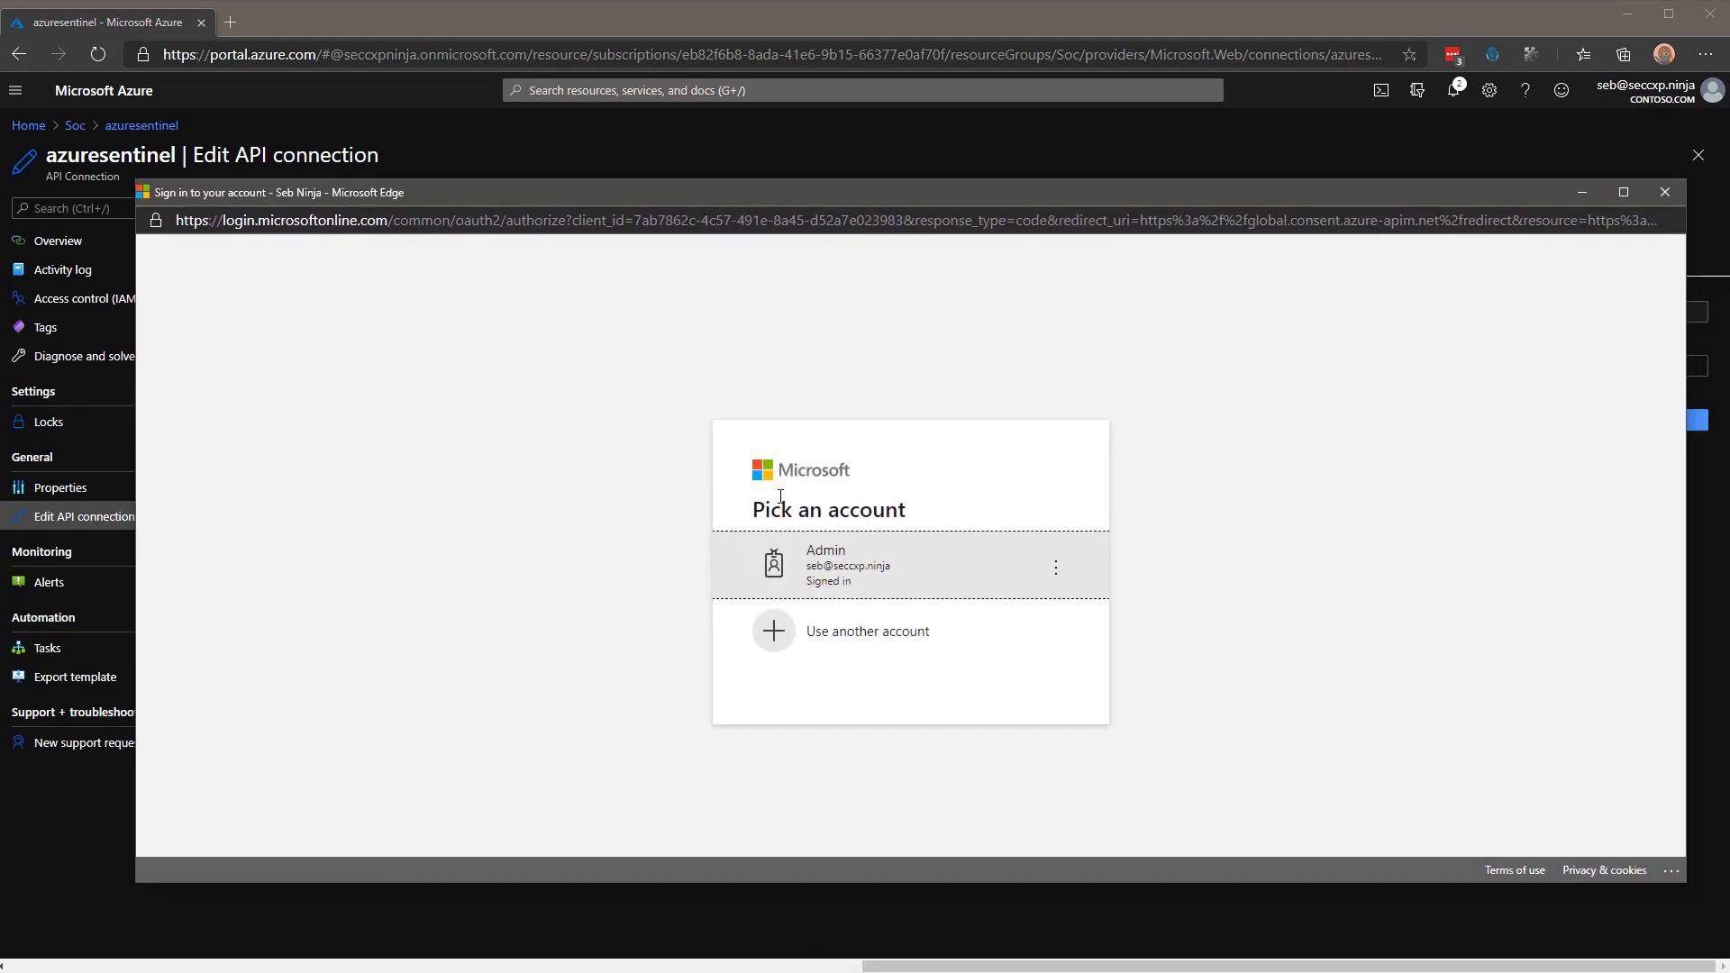
click(842, 570)
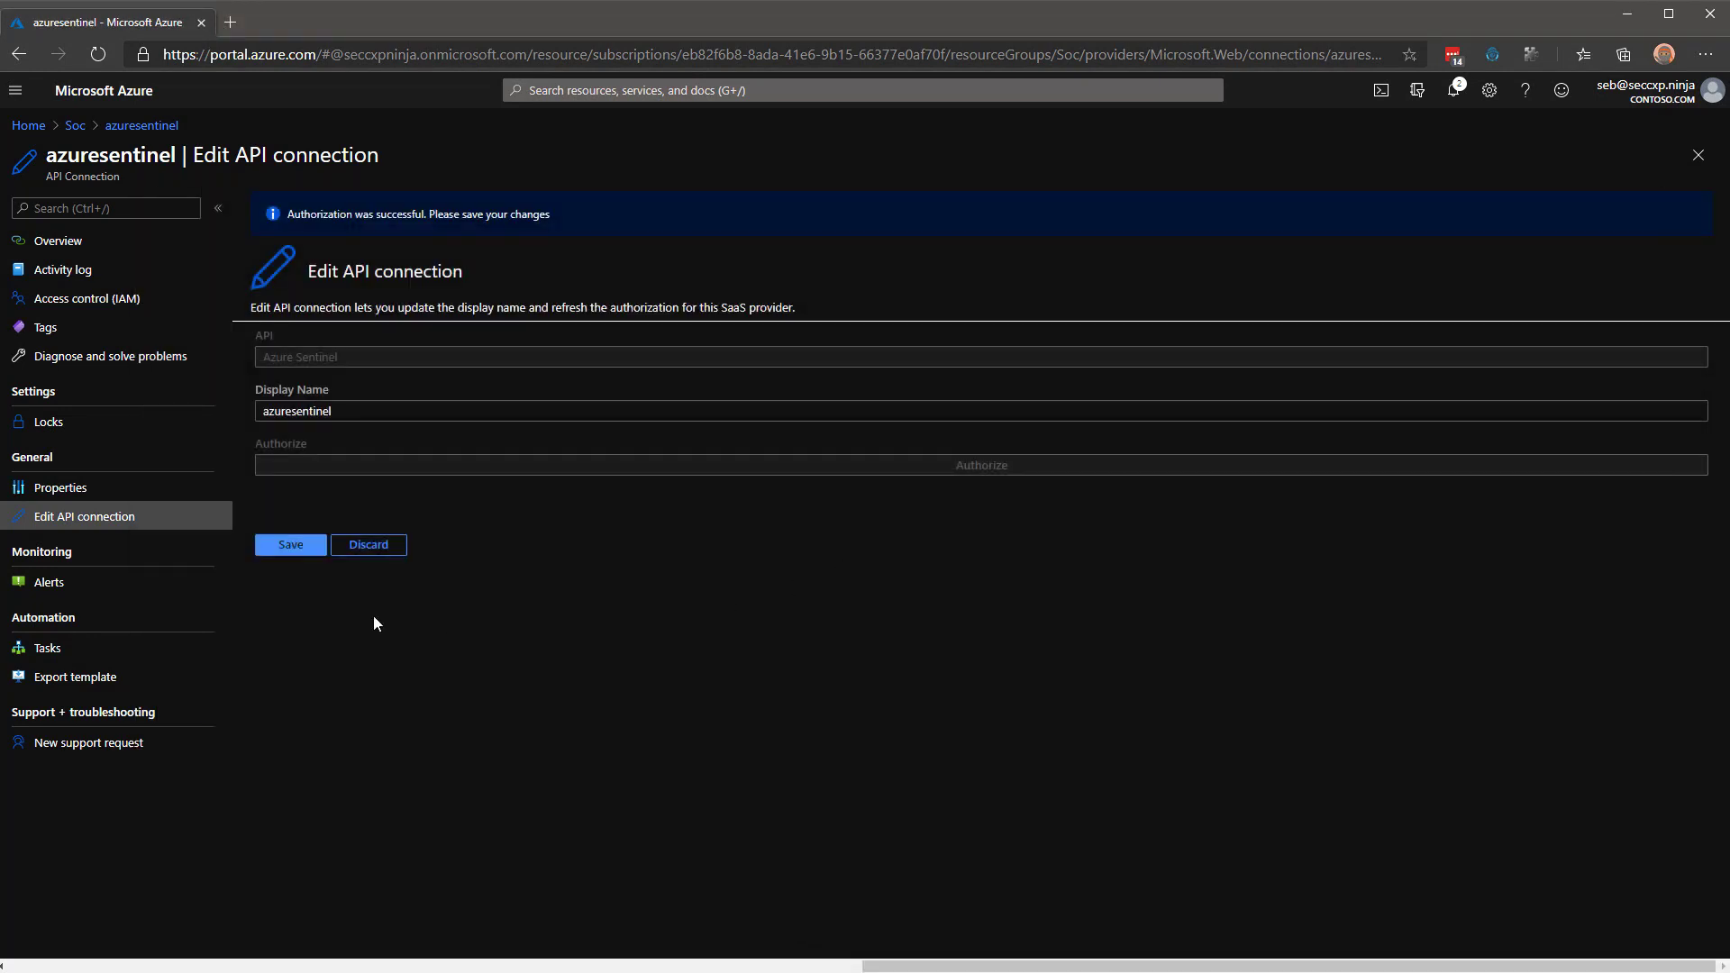
click(287, 546)
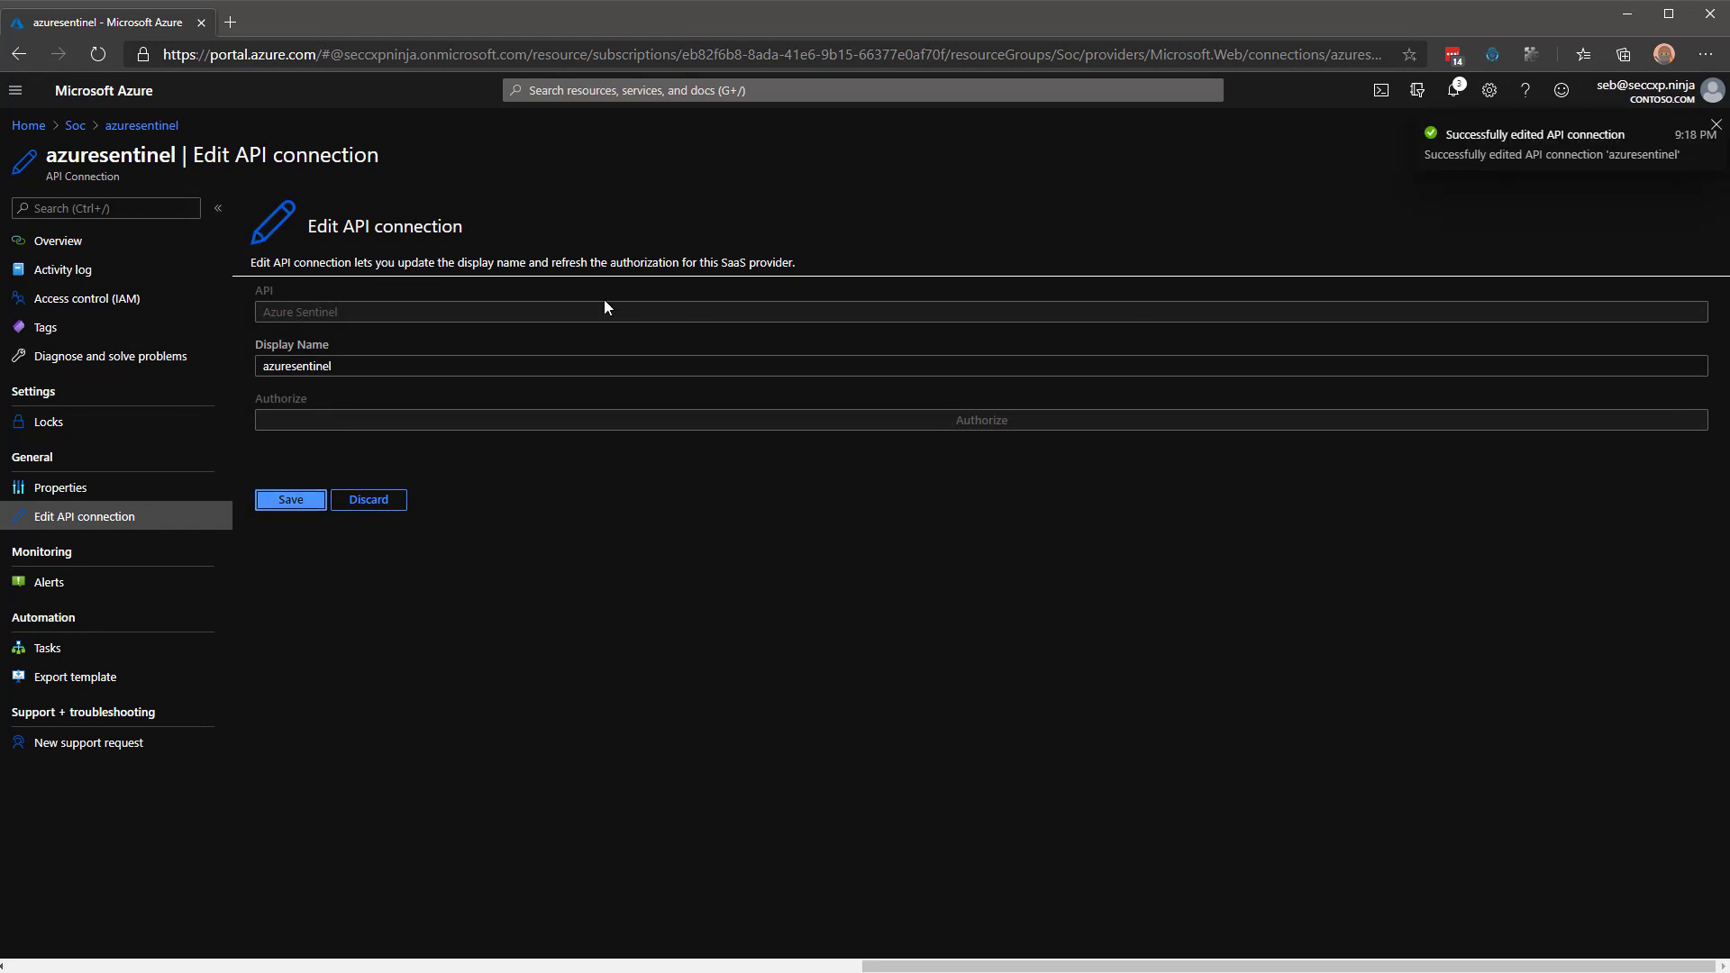
click(73, 132)
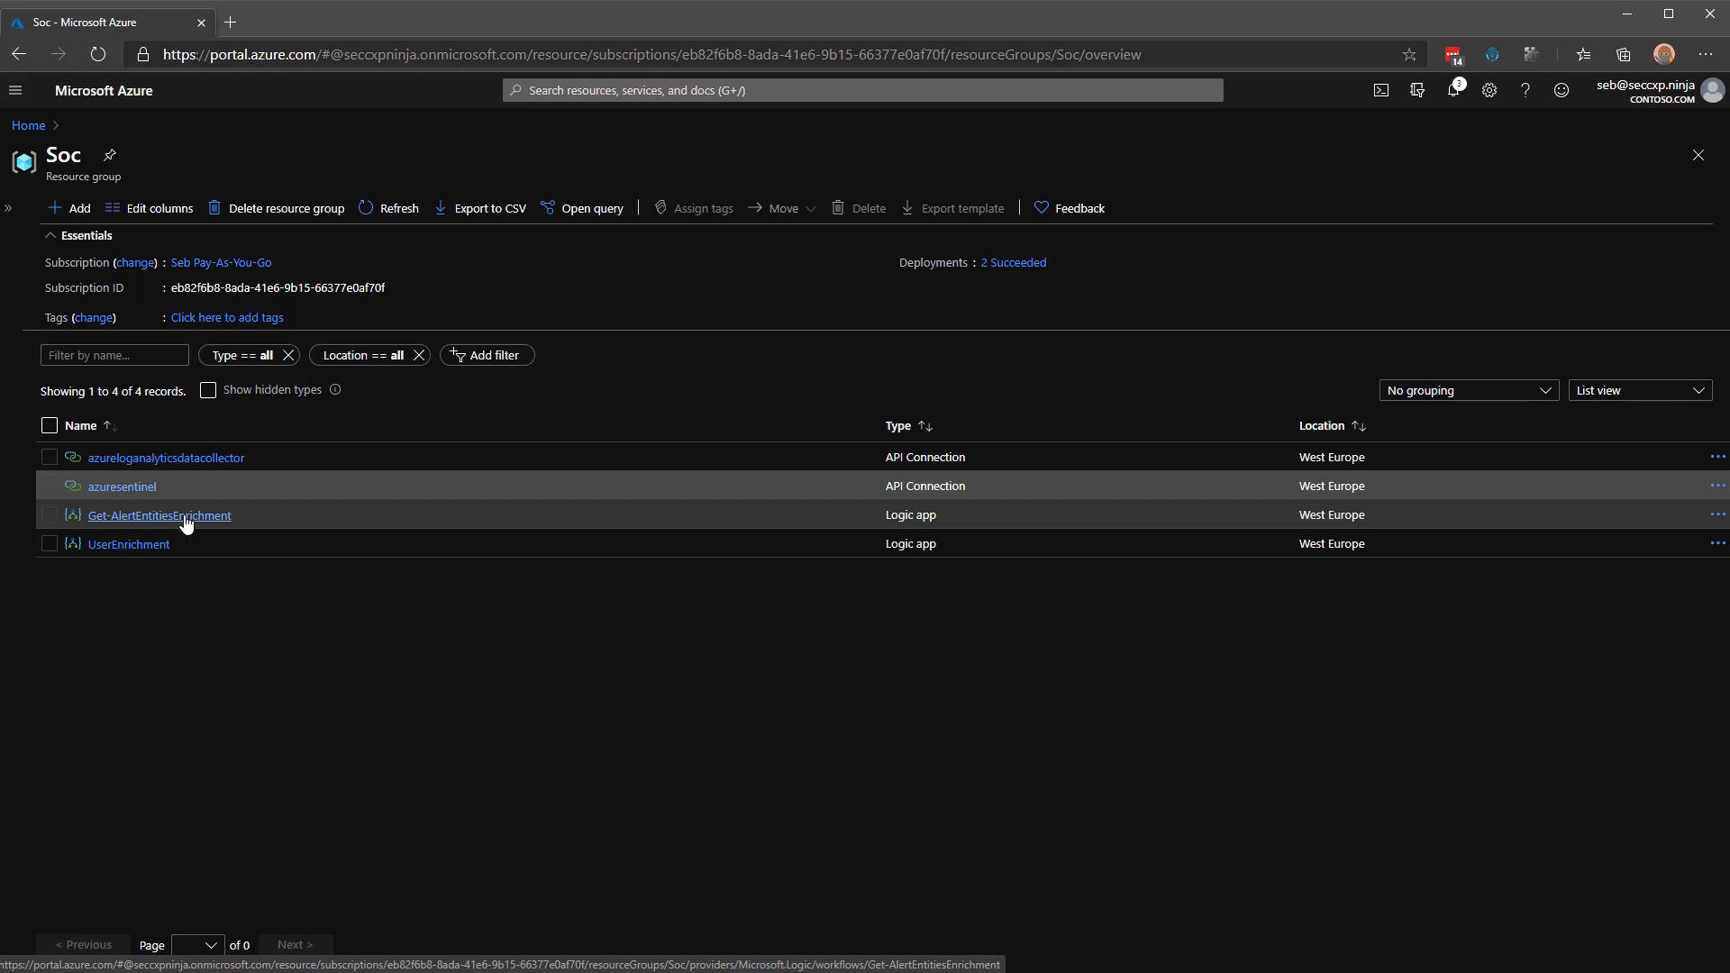
Open Get-AlertEntitiesEnrichment in the designer and expand Users enrichment and For each user.
click(186, 516)
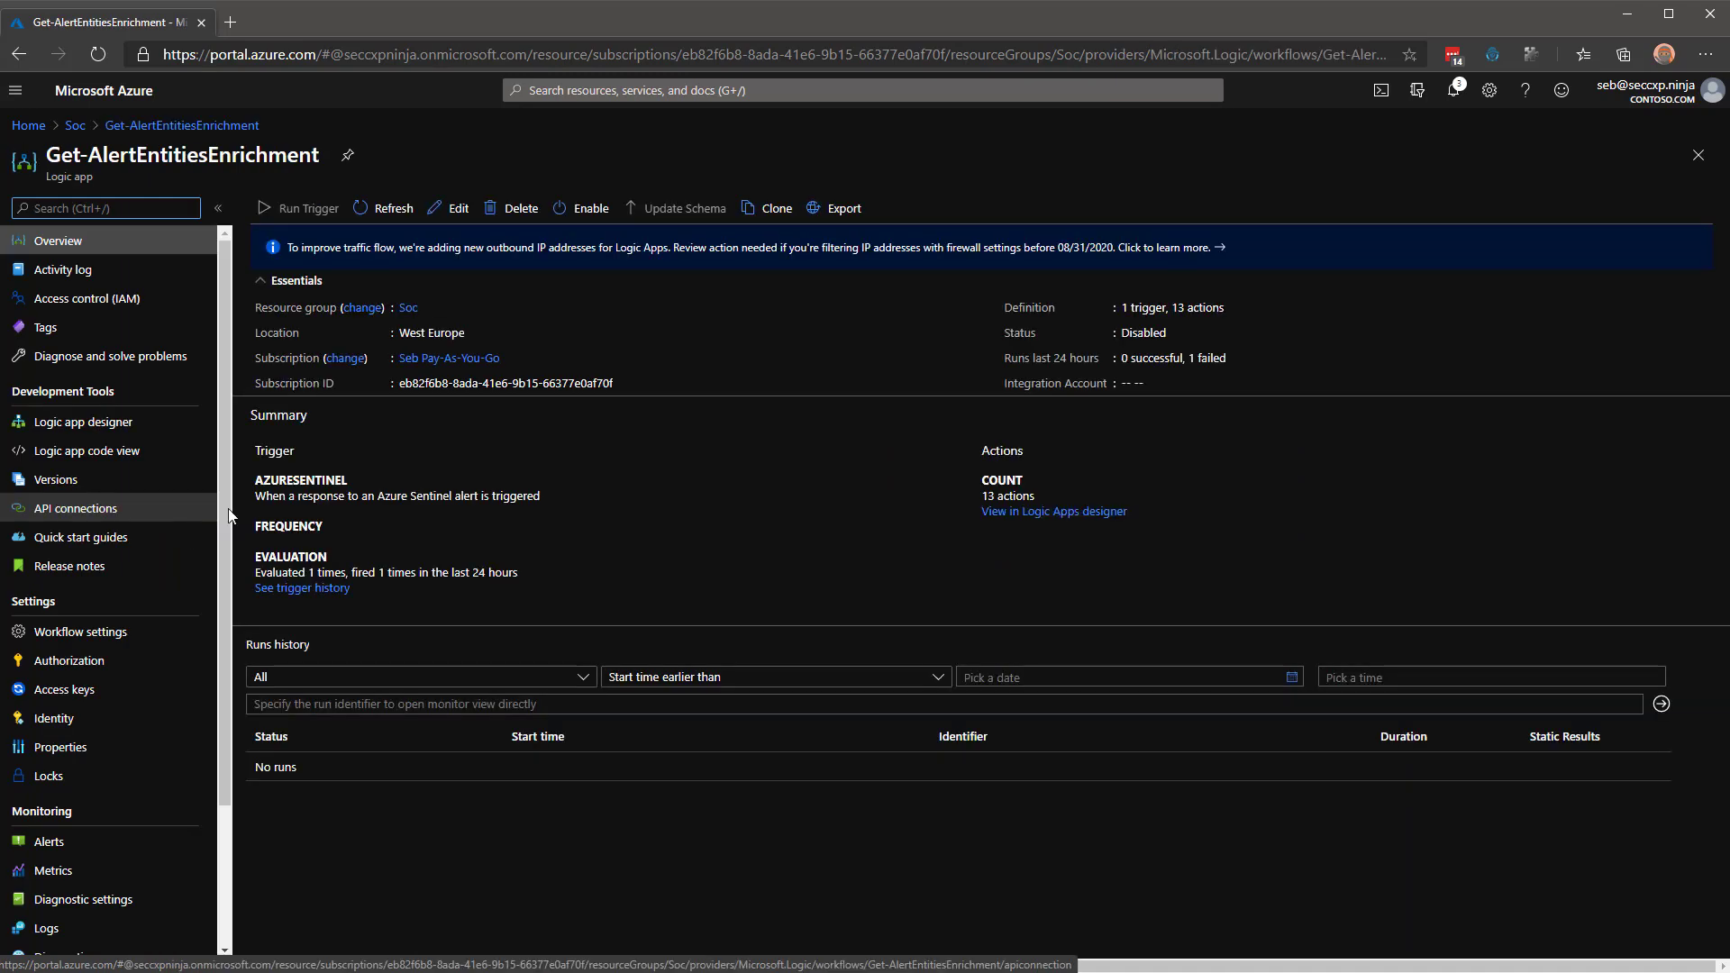
click(444, 212)
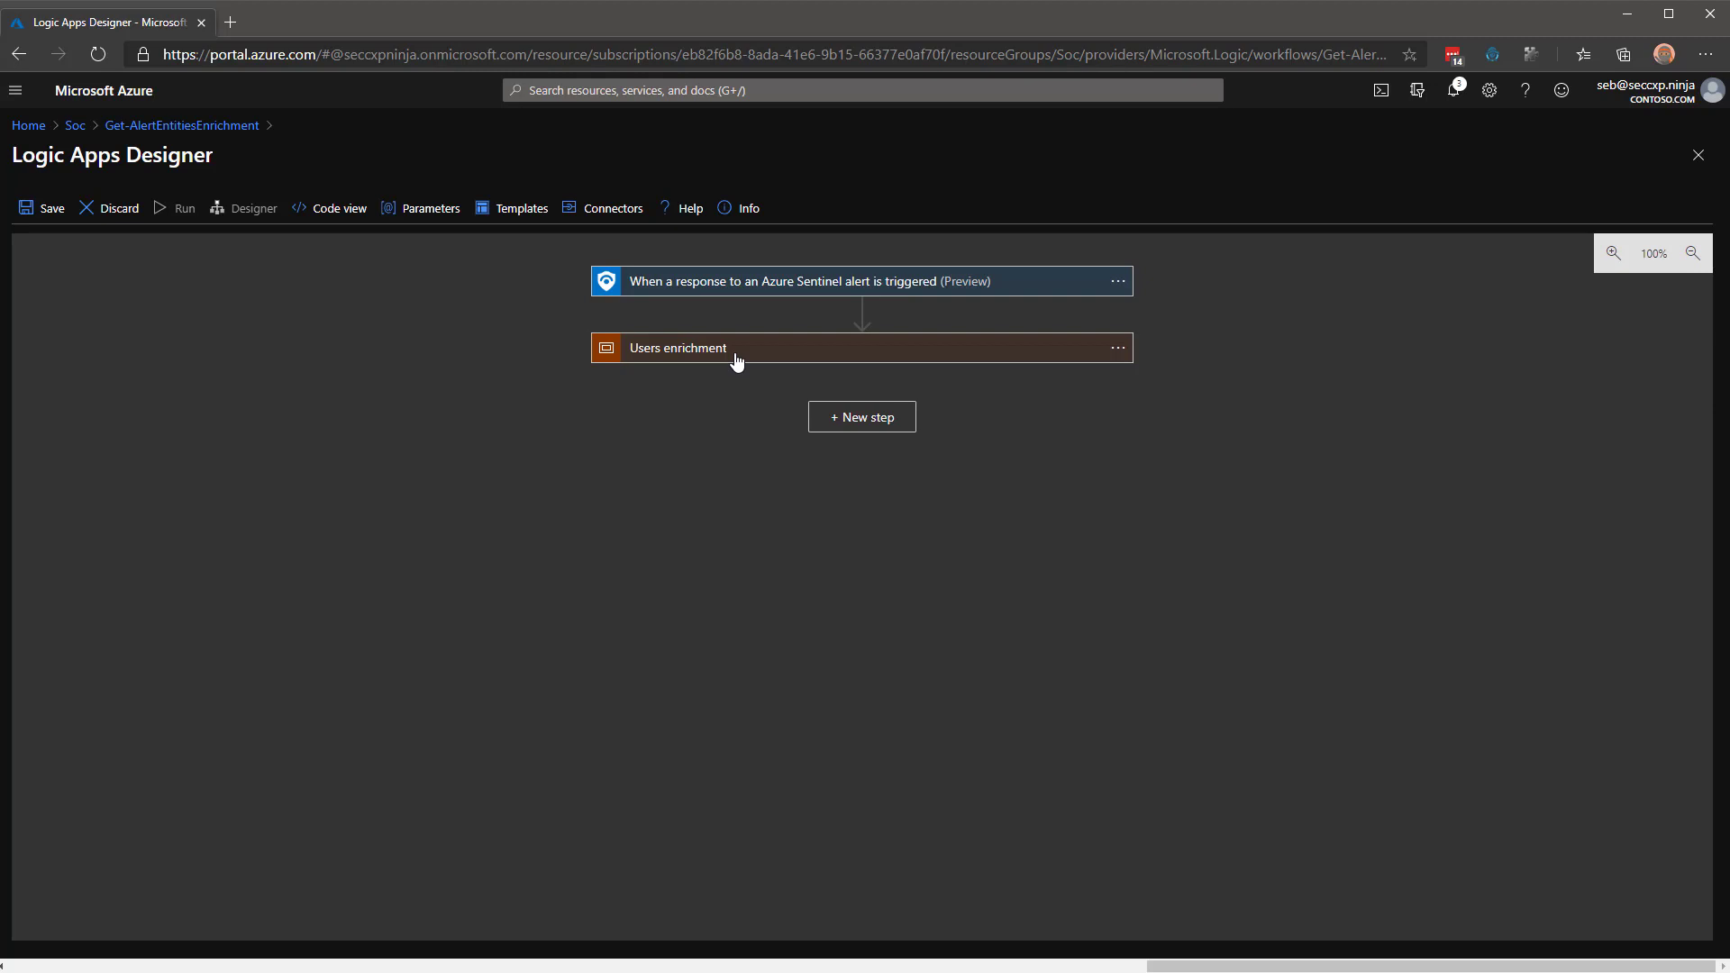
click(736, 357)
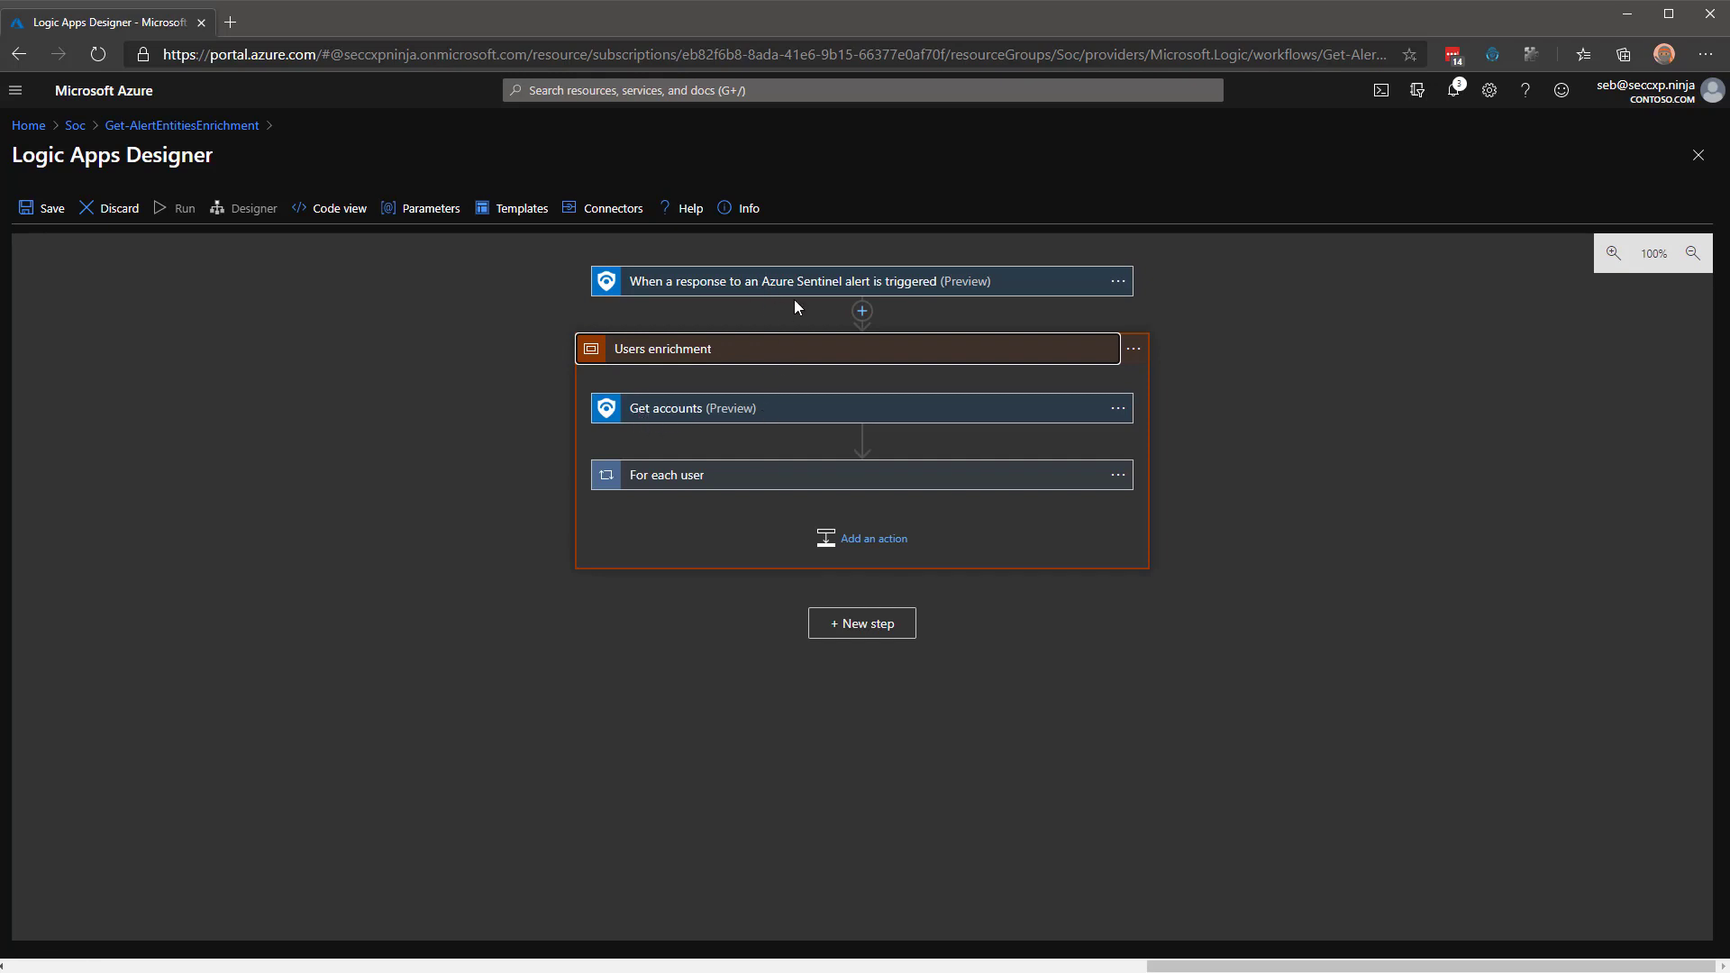
click(754, 478)
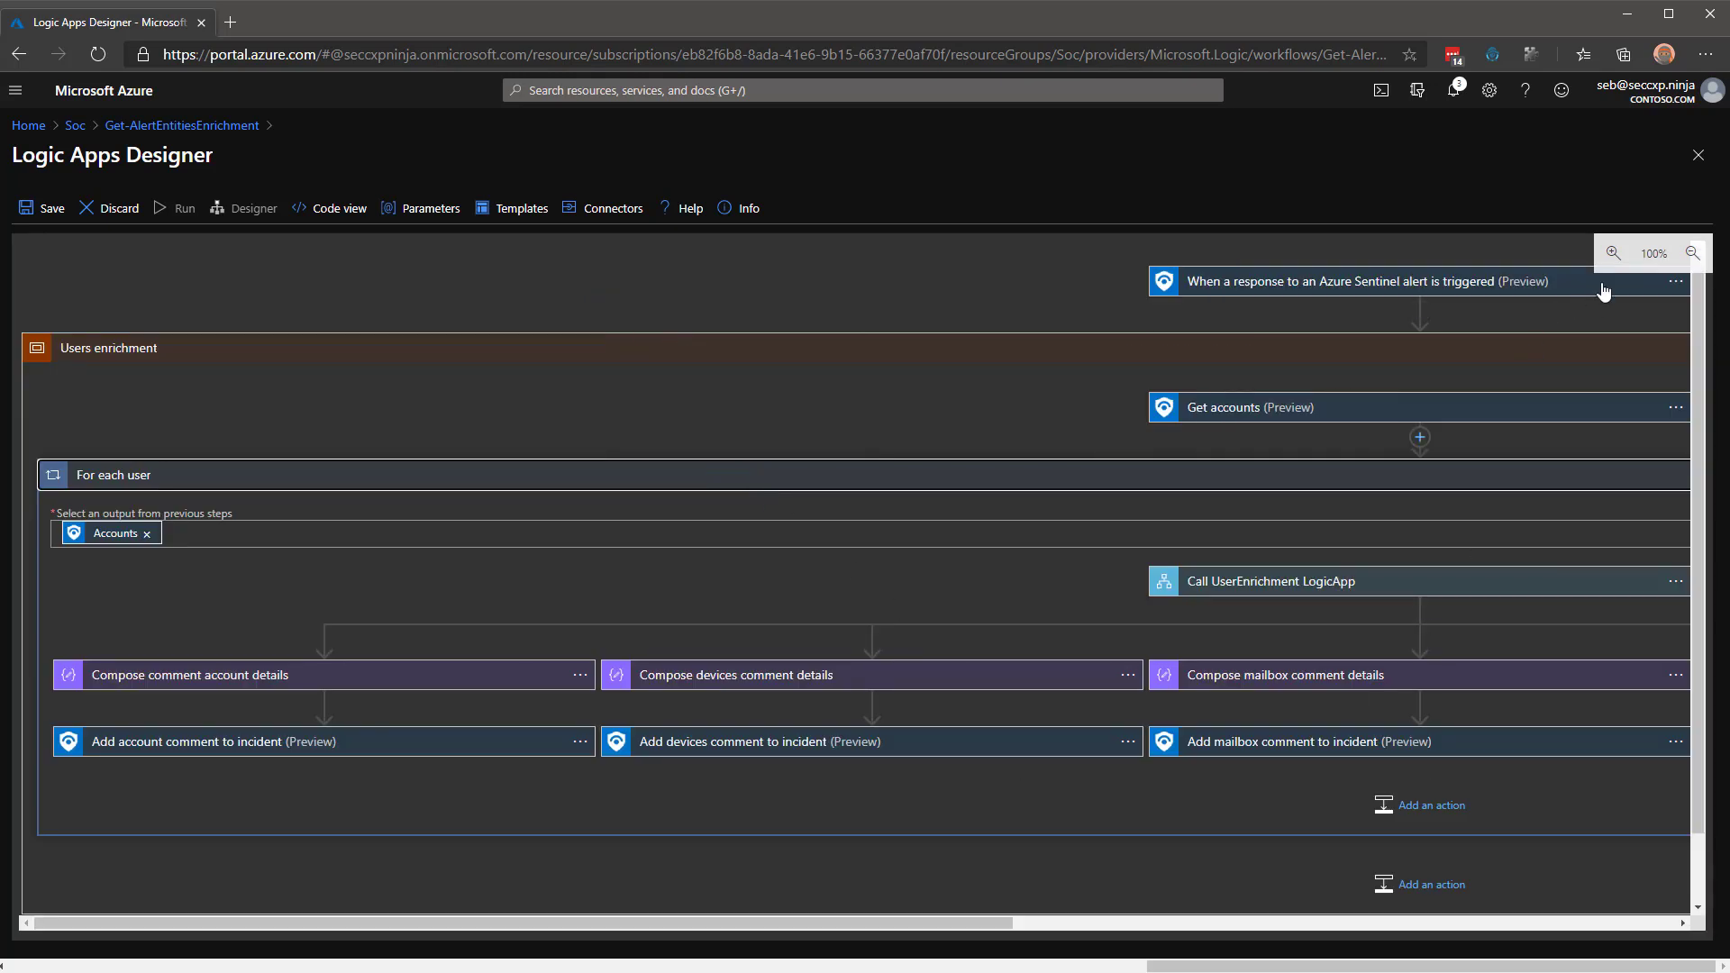
Zoom out twice and pan the canvas to view the whole workflow.
click(1695, 262)
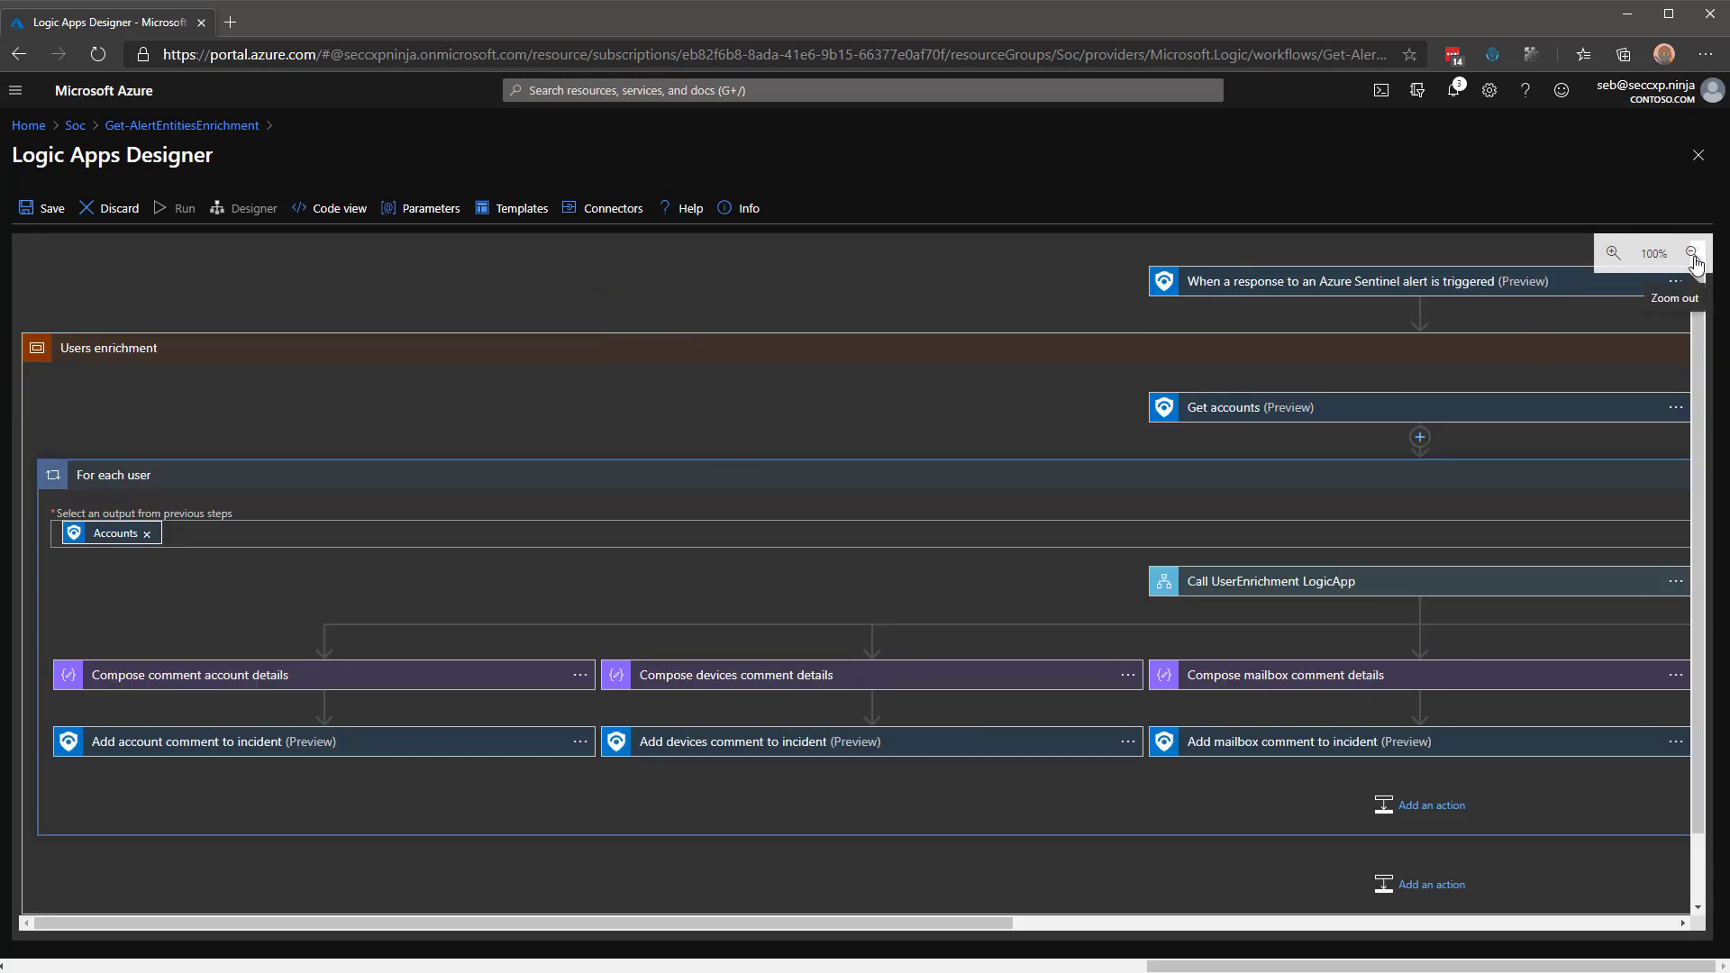
click(1694, 257)
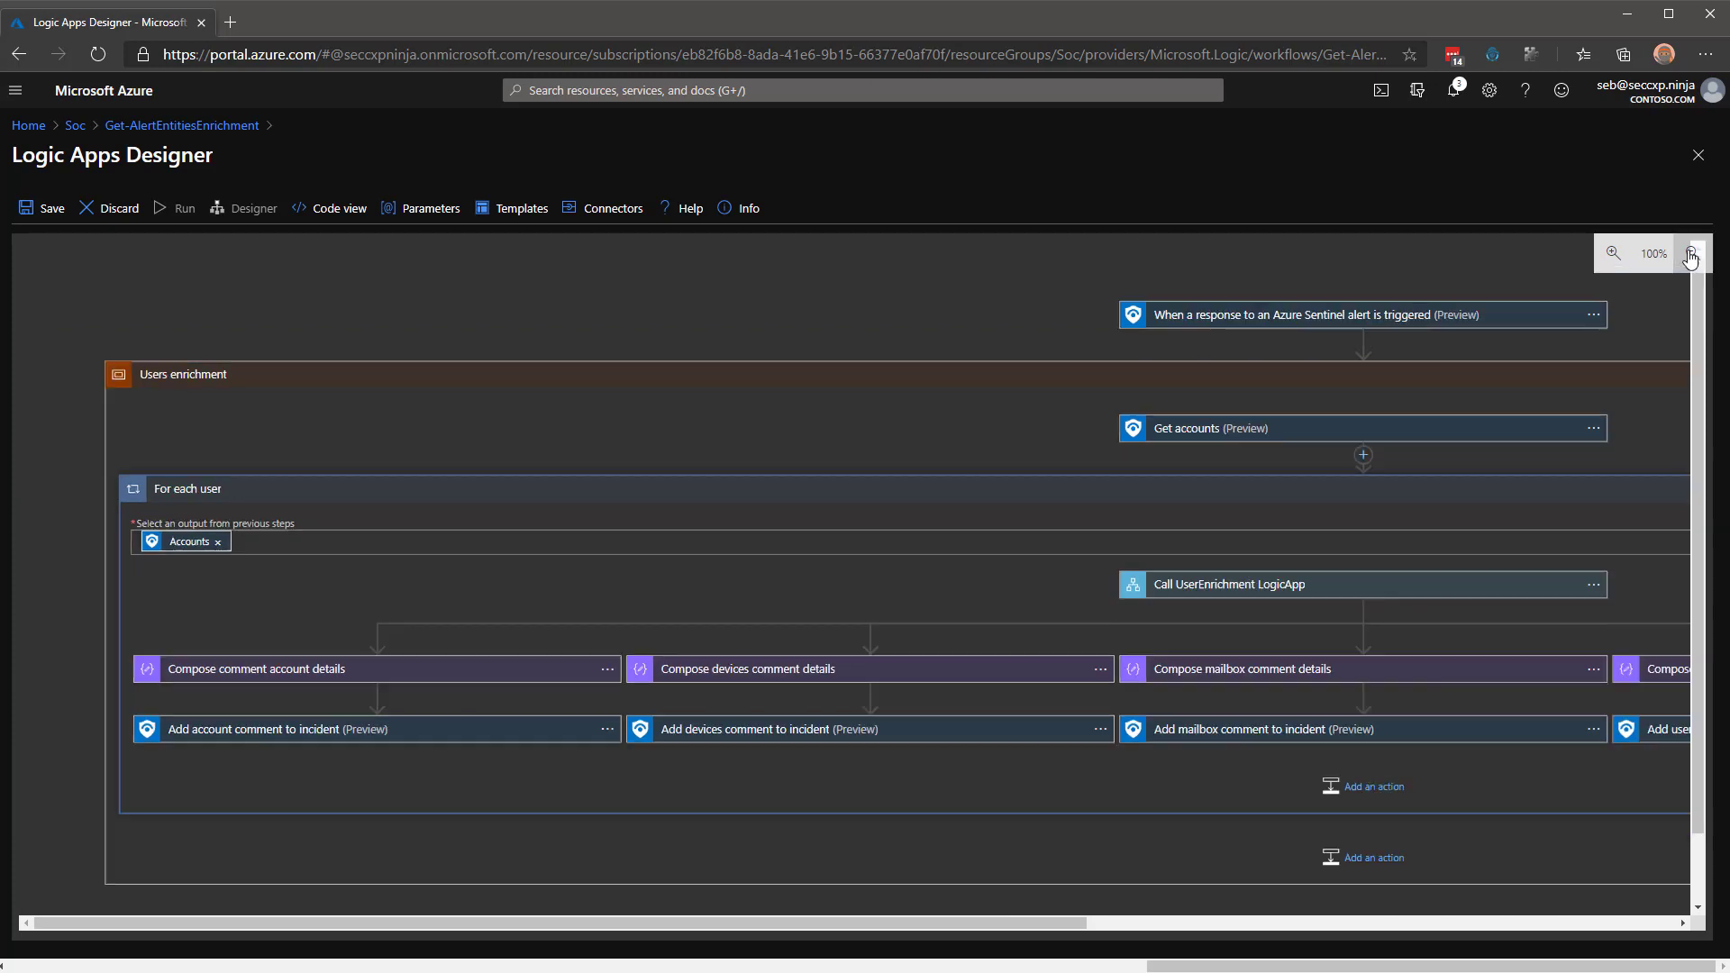
click(1695, 257)
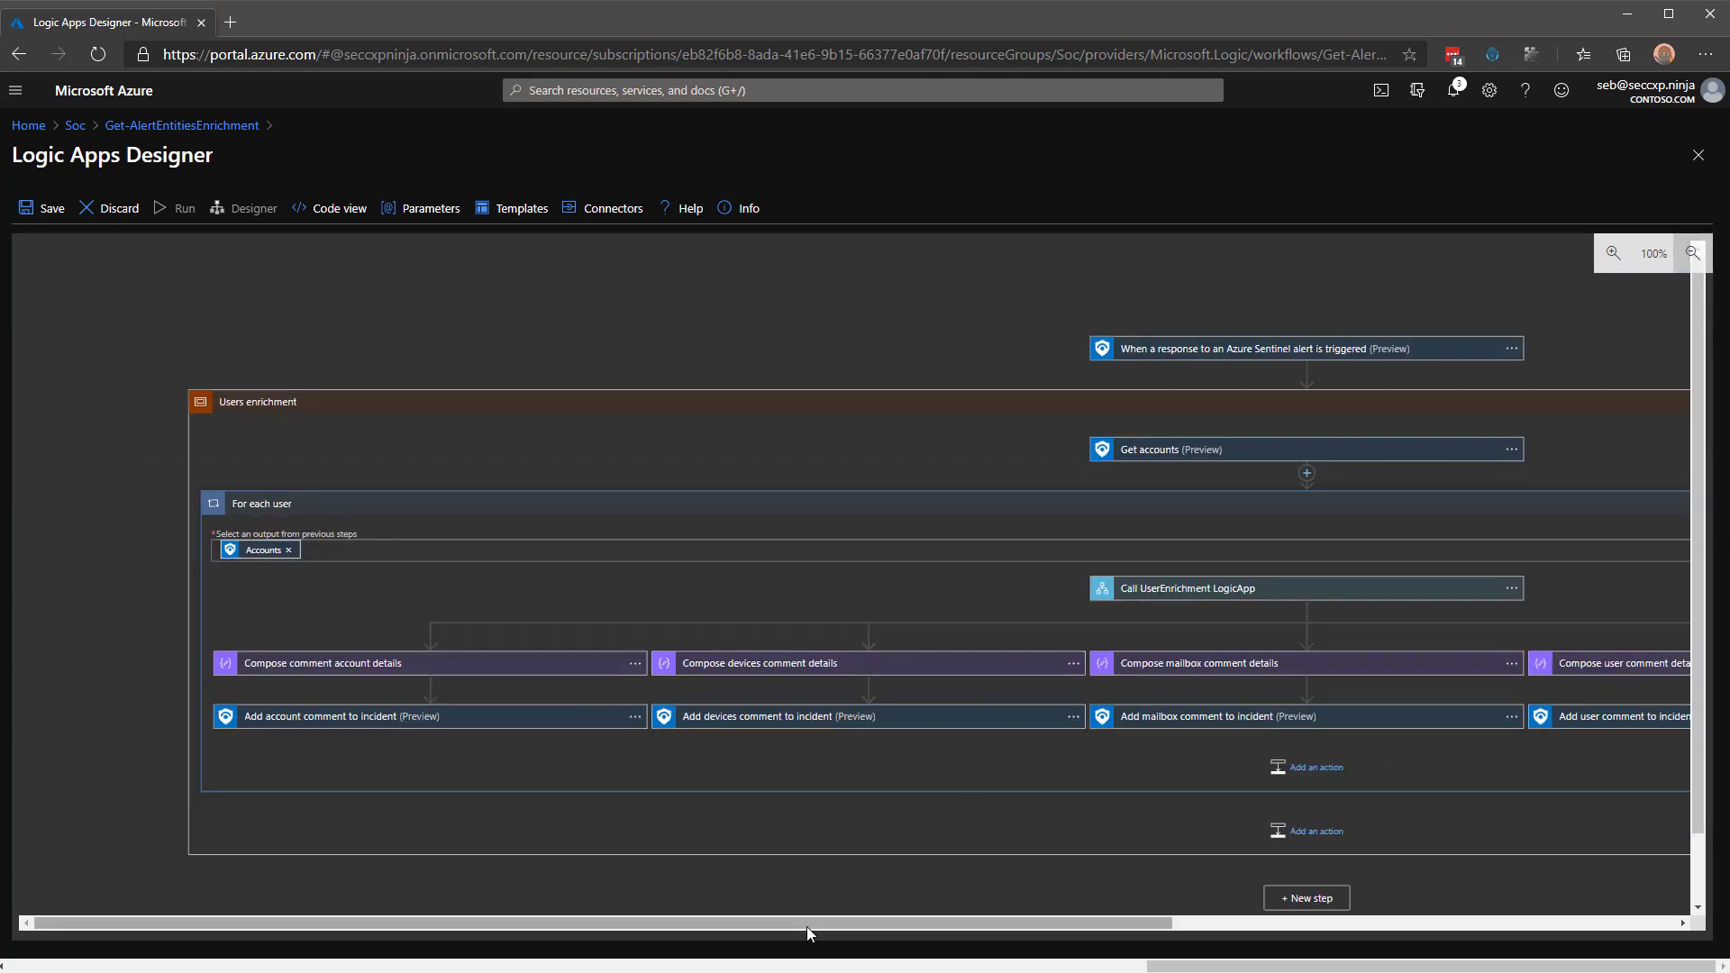
drag(807, 927, 906, 918)
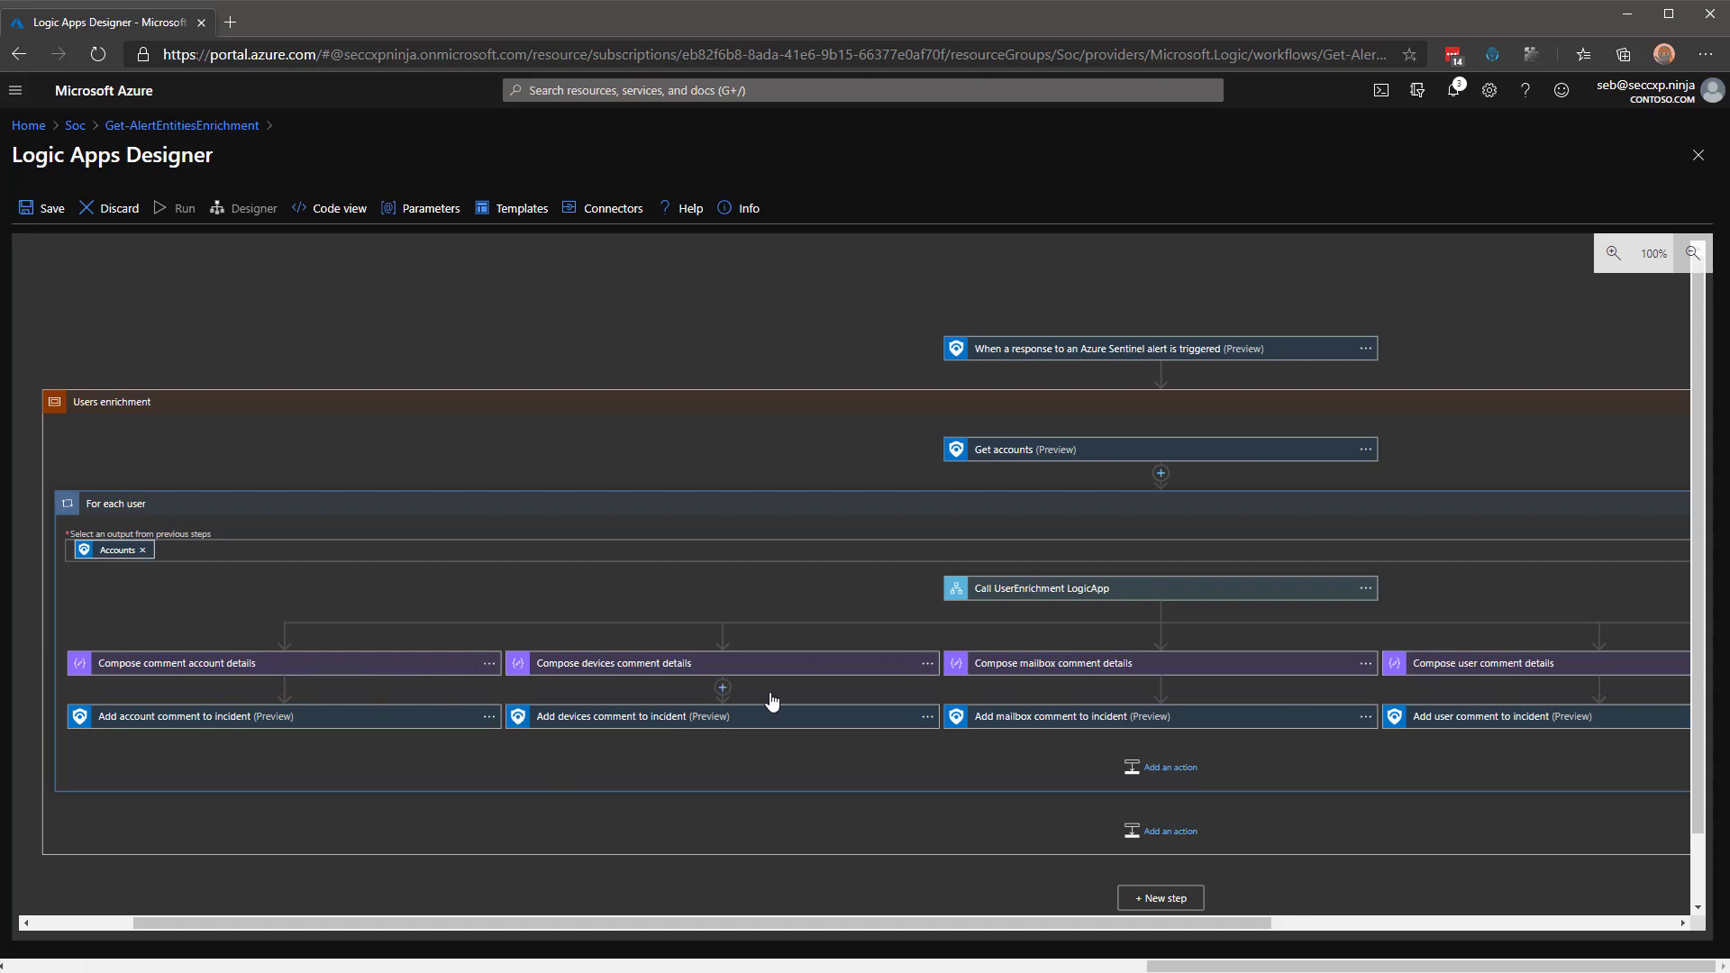
drag(988, 922, 935, 917)
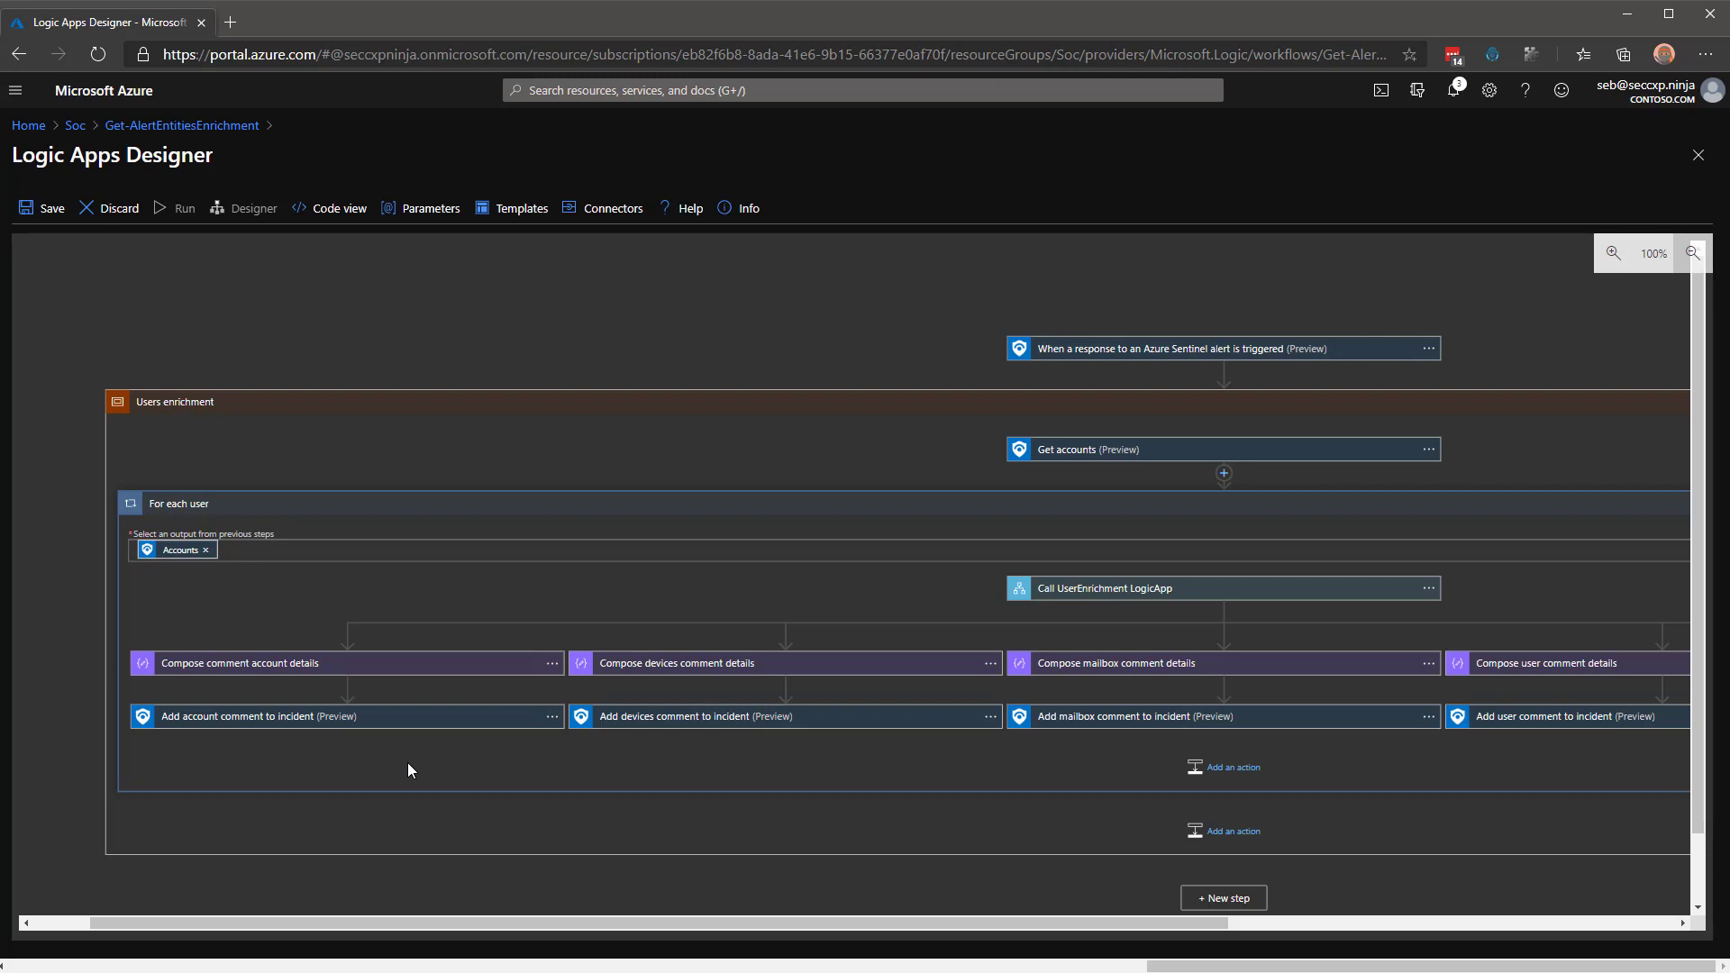
mouse_move(419, 749)
drag(604, 923, 1208, 911)
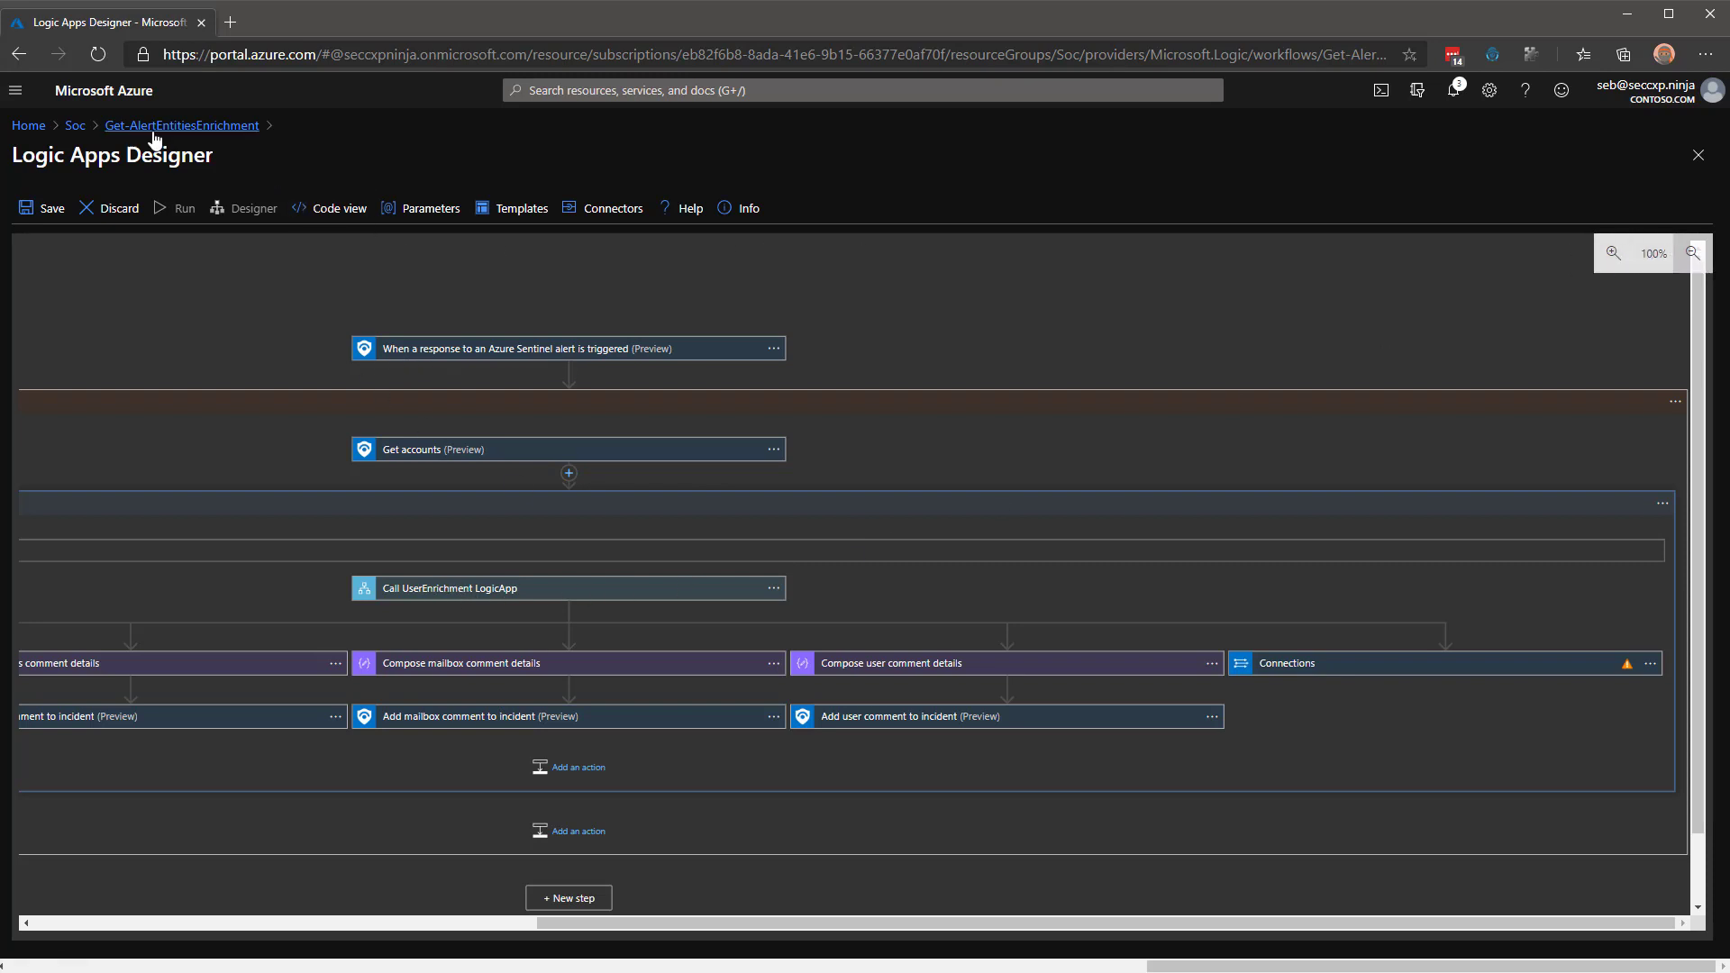
Discard the unsaved designer edits and open UserEnrichment in the designer.
click(87, 130)
click(941, 153)
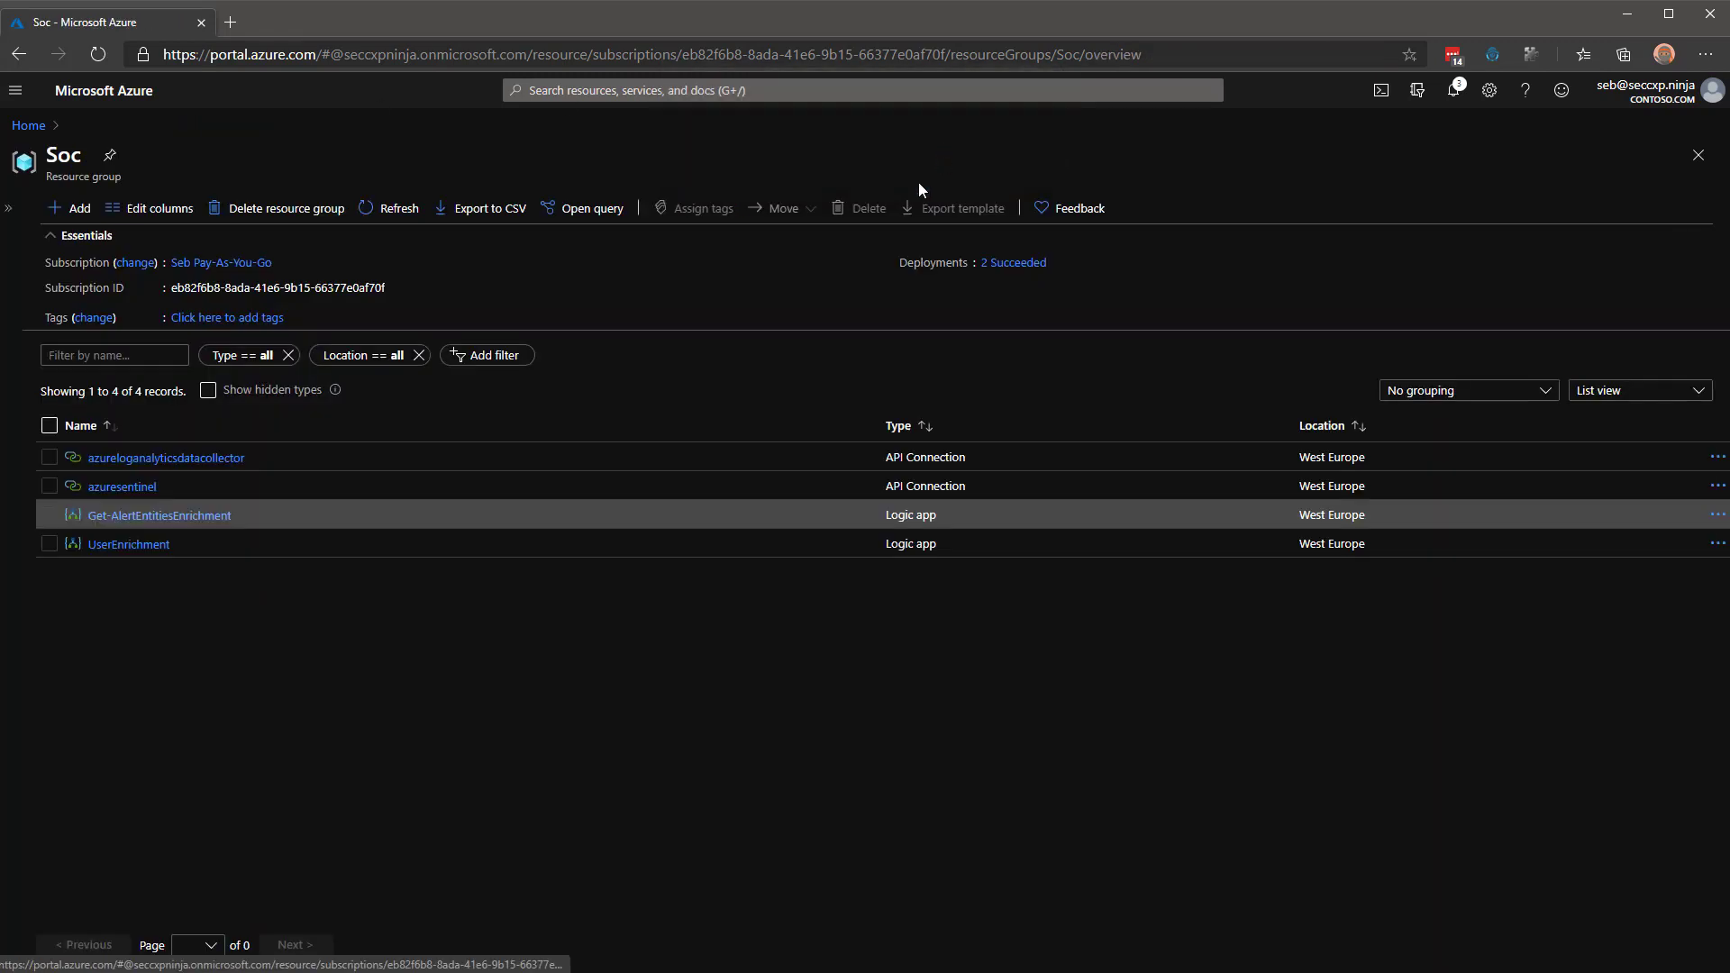
click(117, 546)
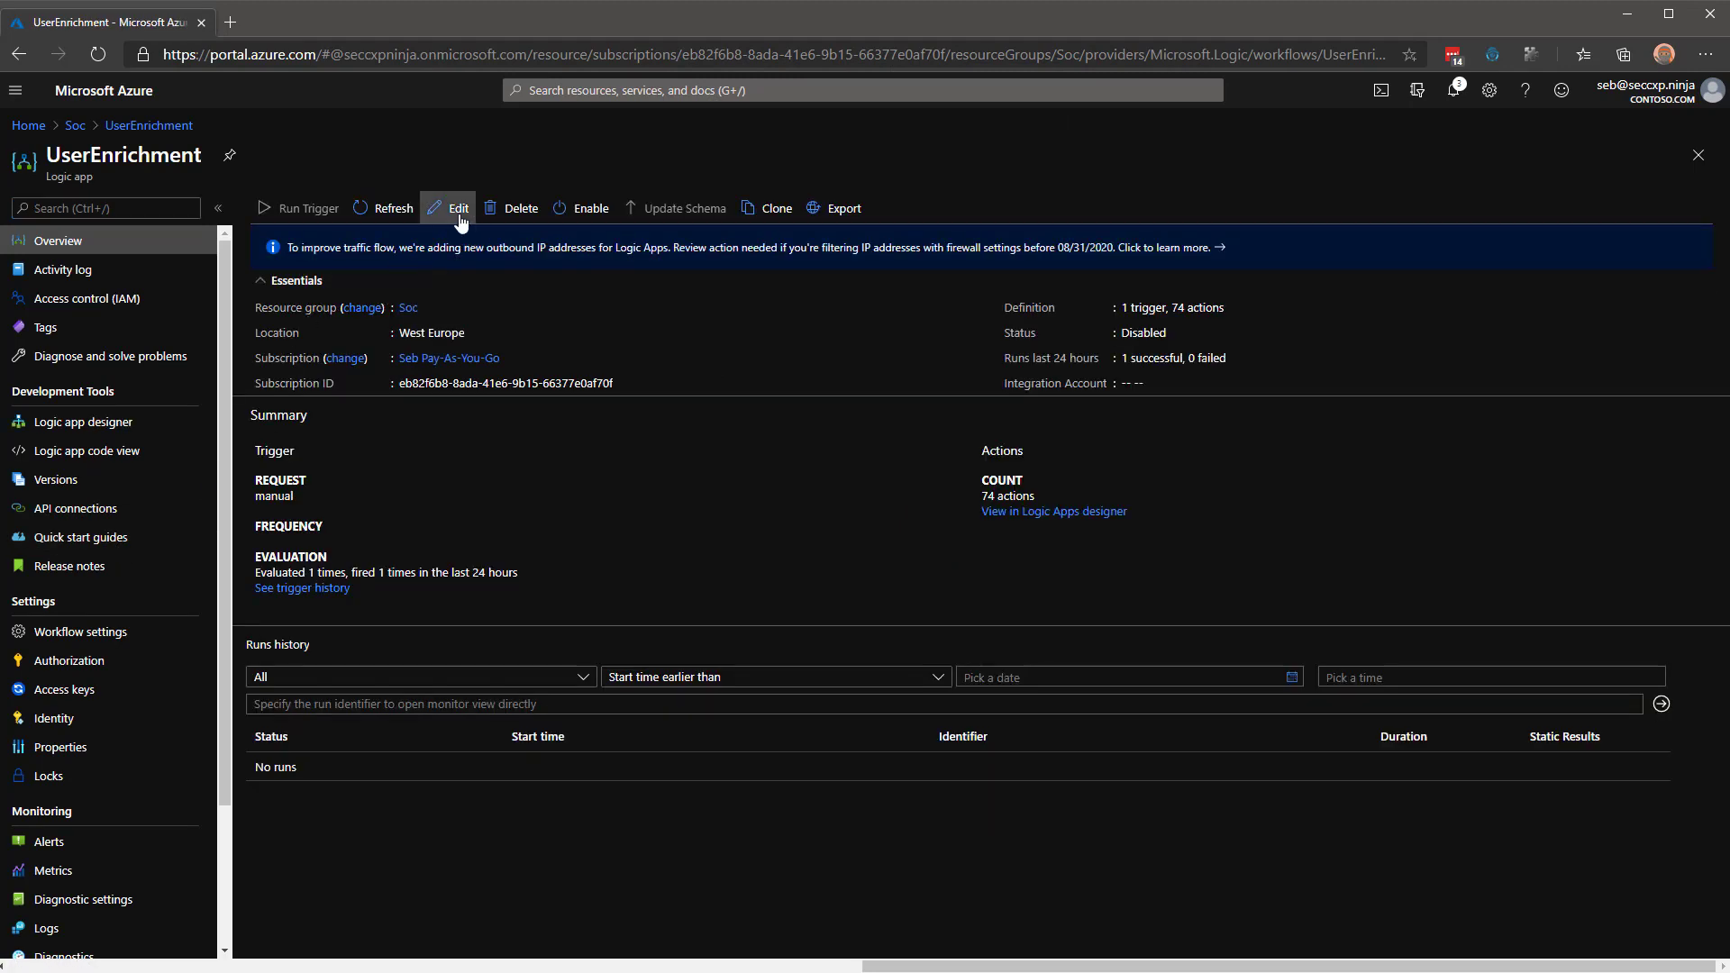
click(457, 210)
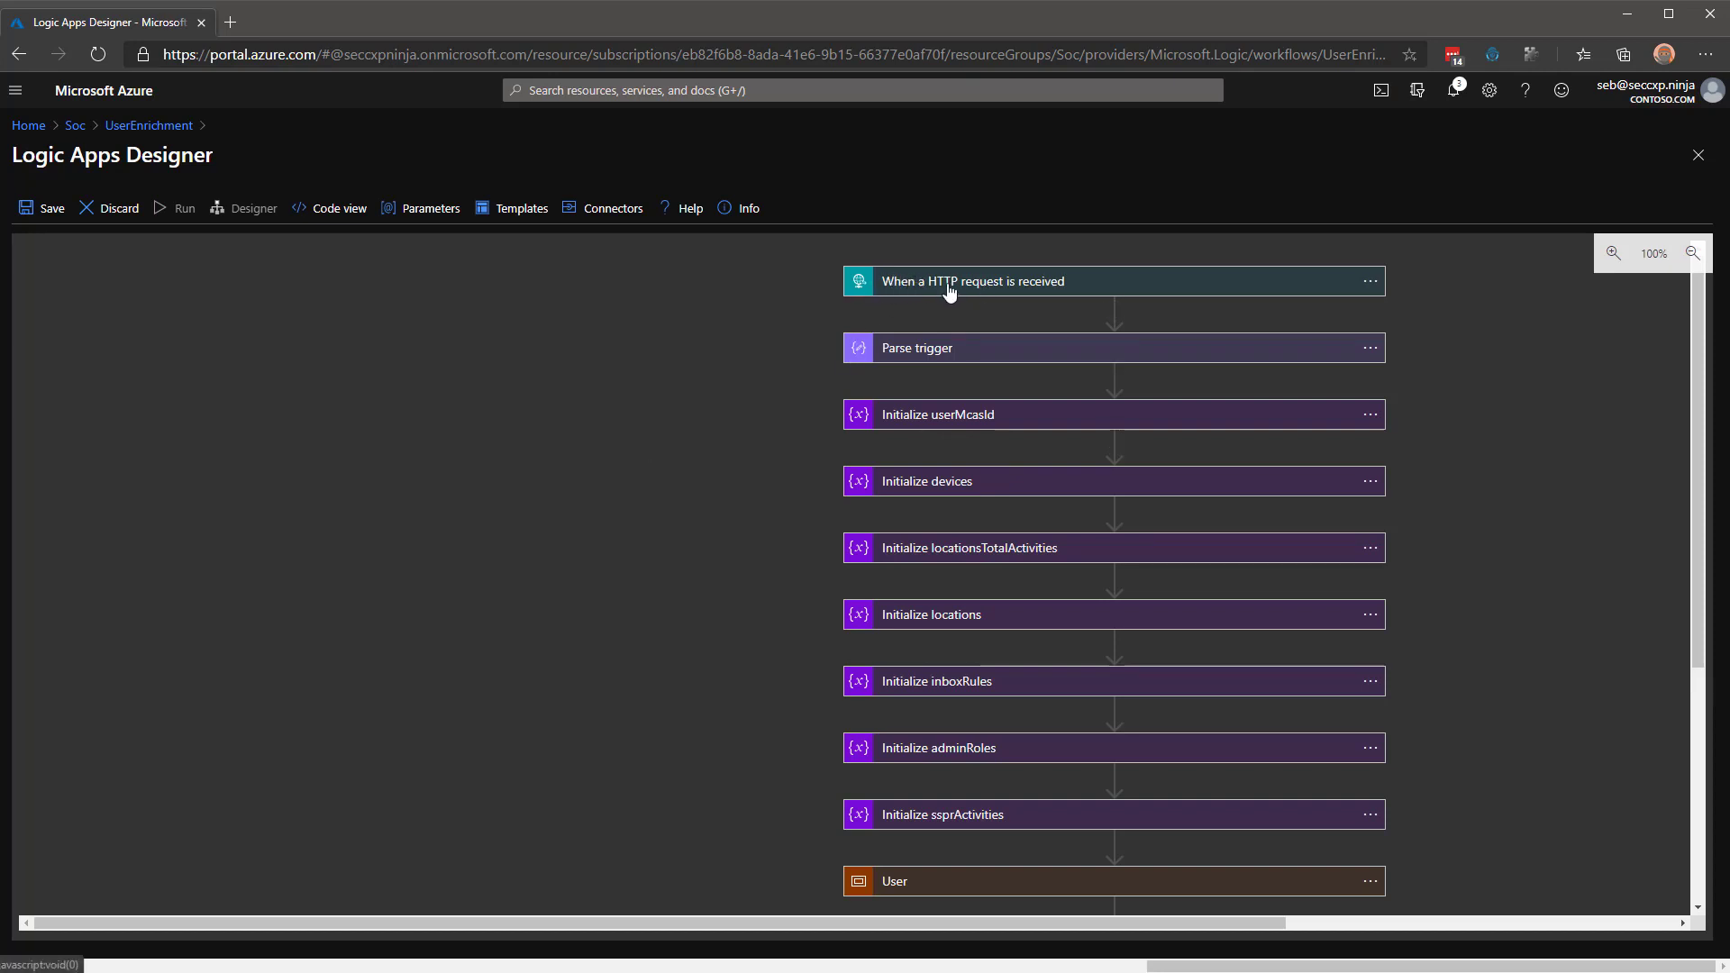
click(1004, 286)
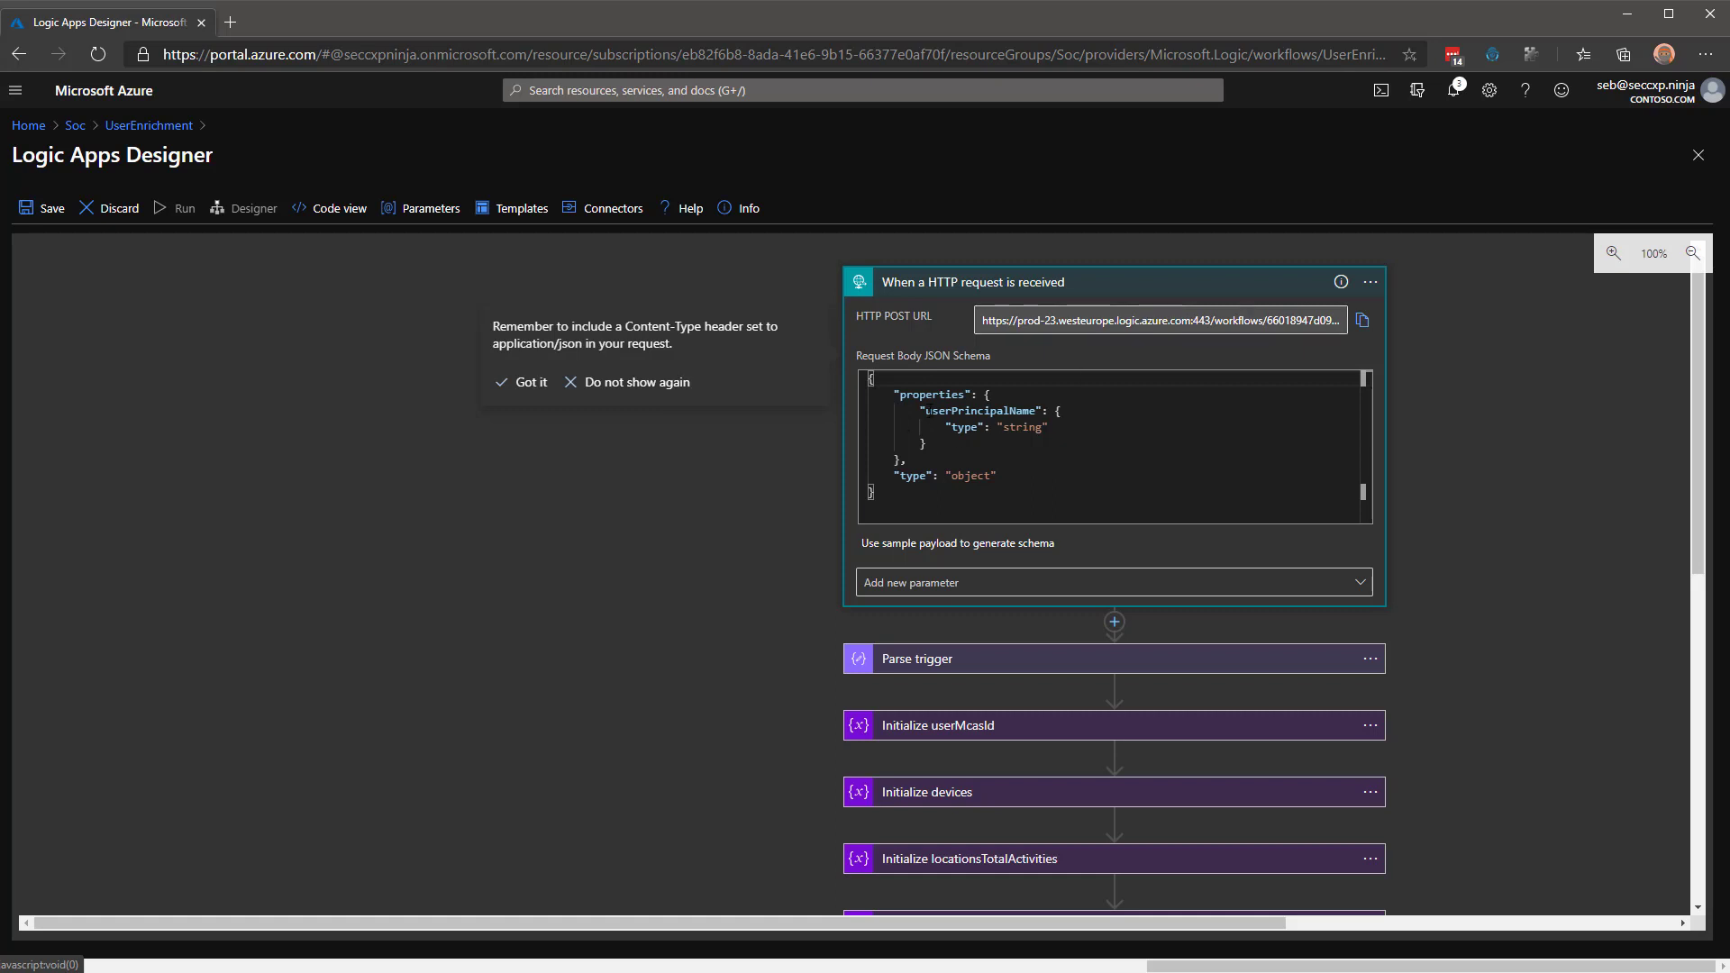
double_click(977, 411)
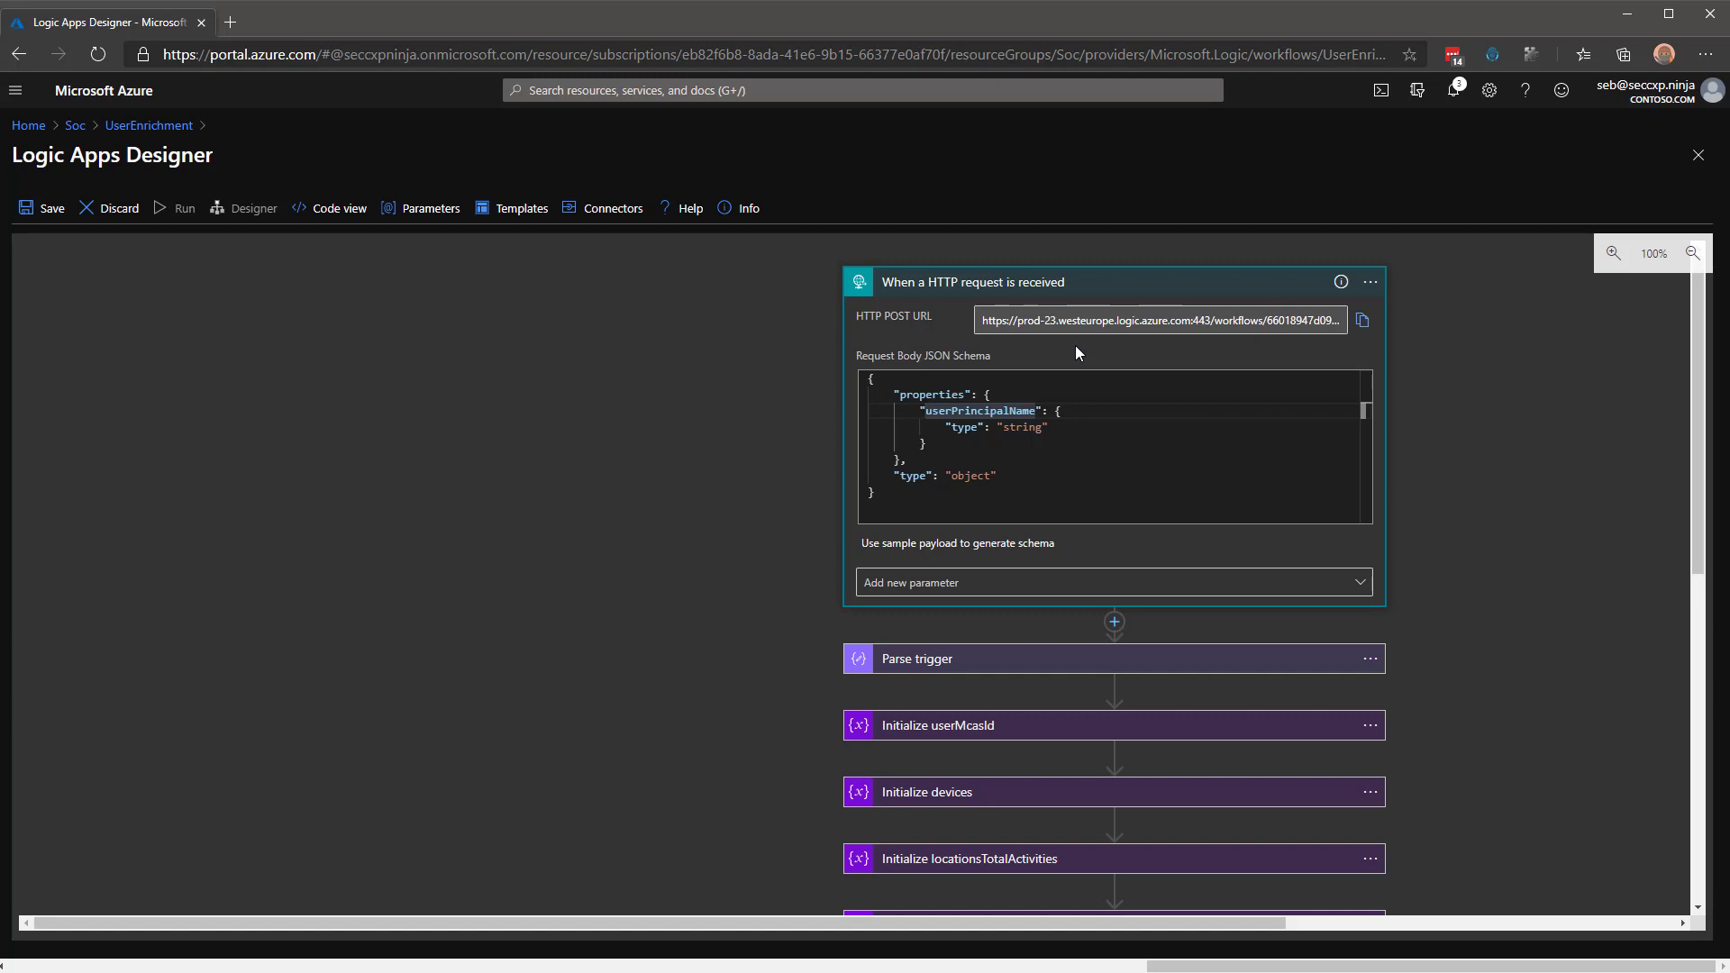
click(1091, 292)
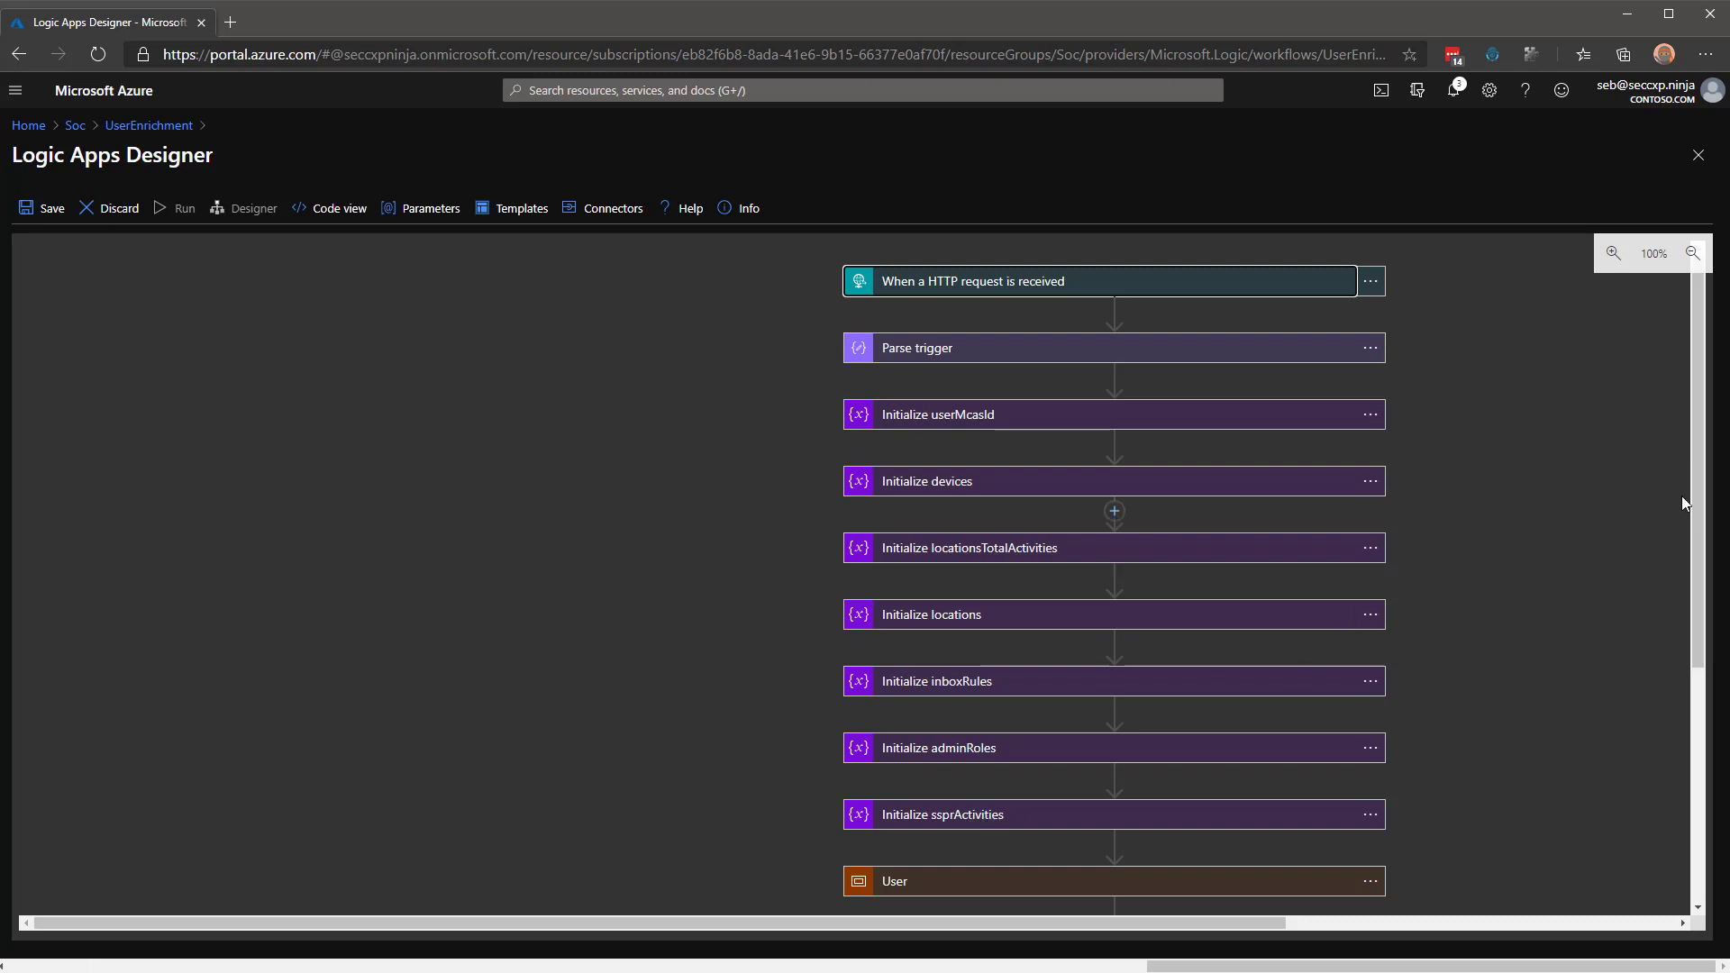
scroll(1680, 534, down, 1)
scroll(1680, 534, down, 4)
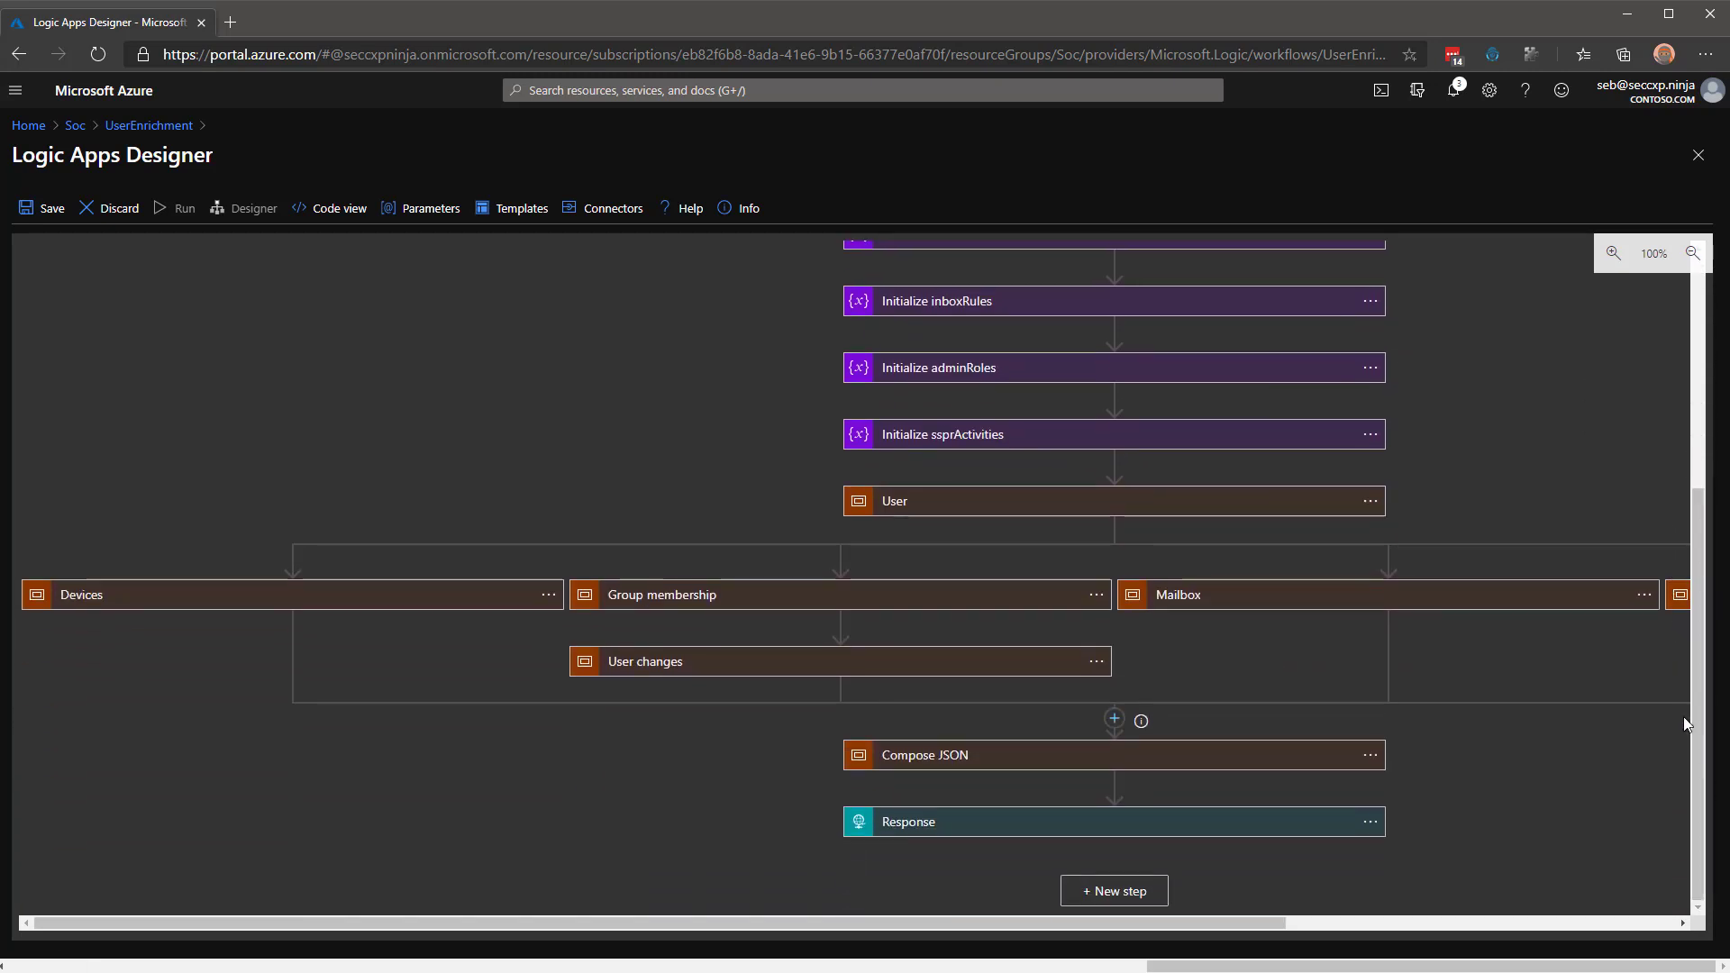
mouse_move(845, 621)
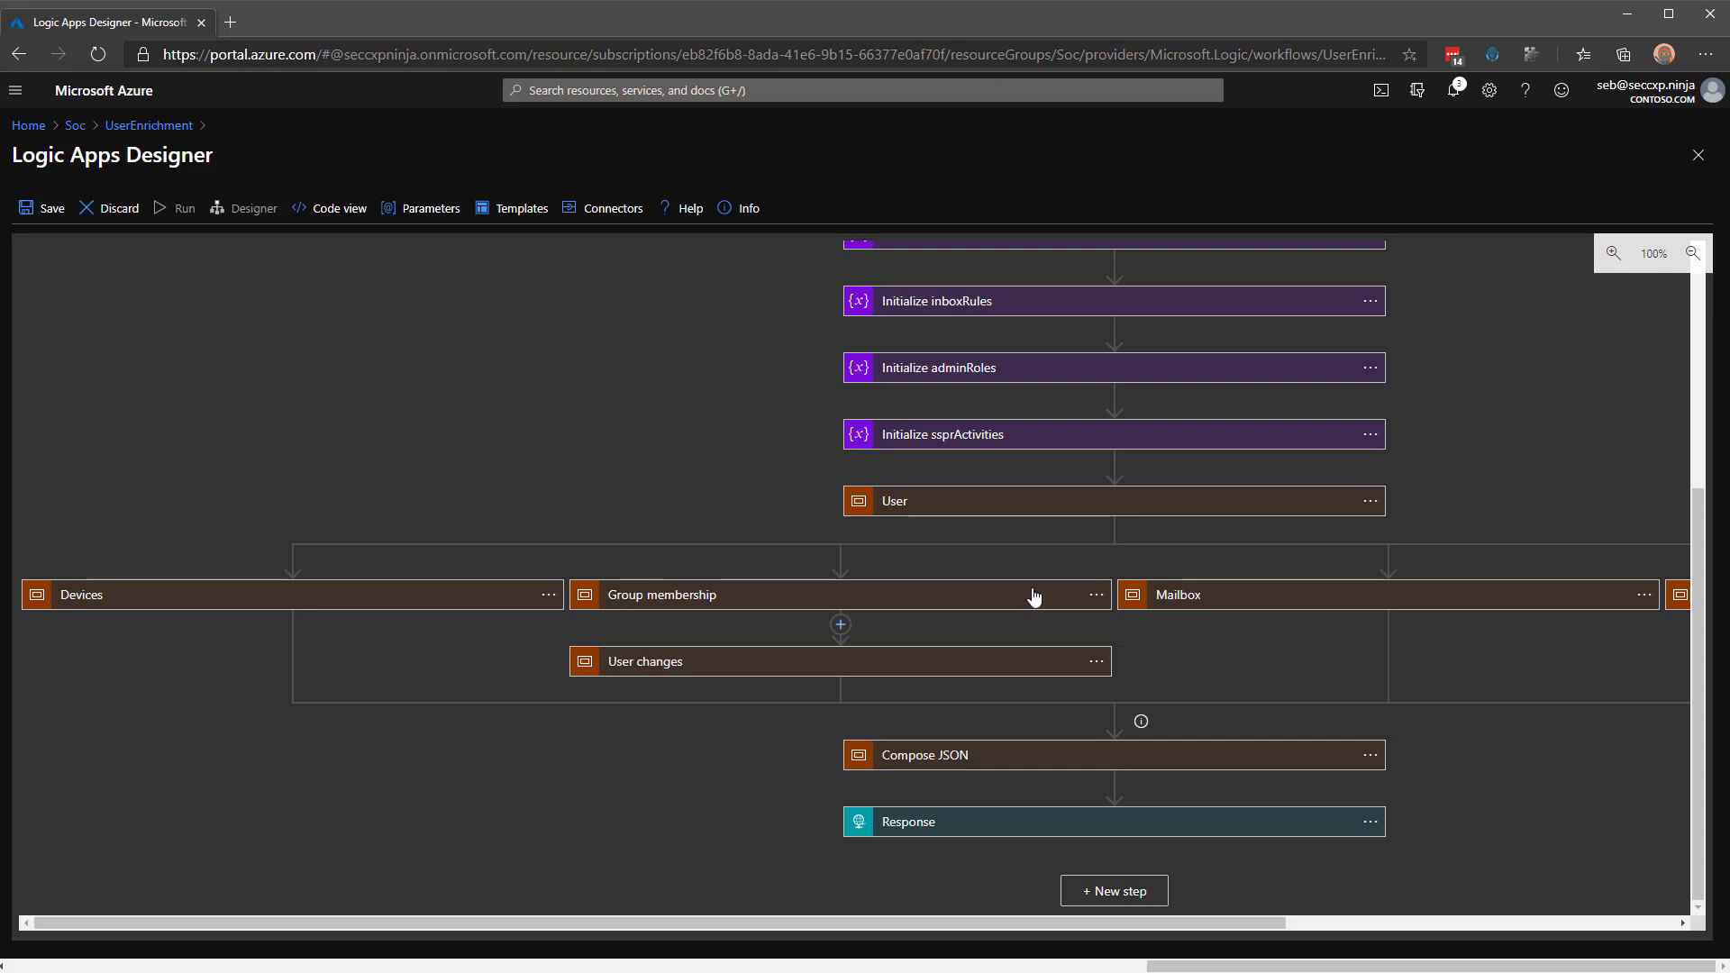
Expand the User scope, its Switch, and the Case 200 OK branch.
click(977, 507)
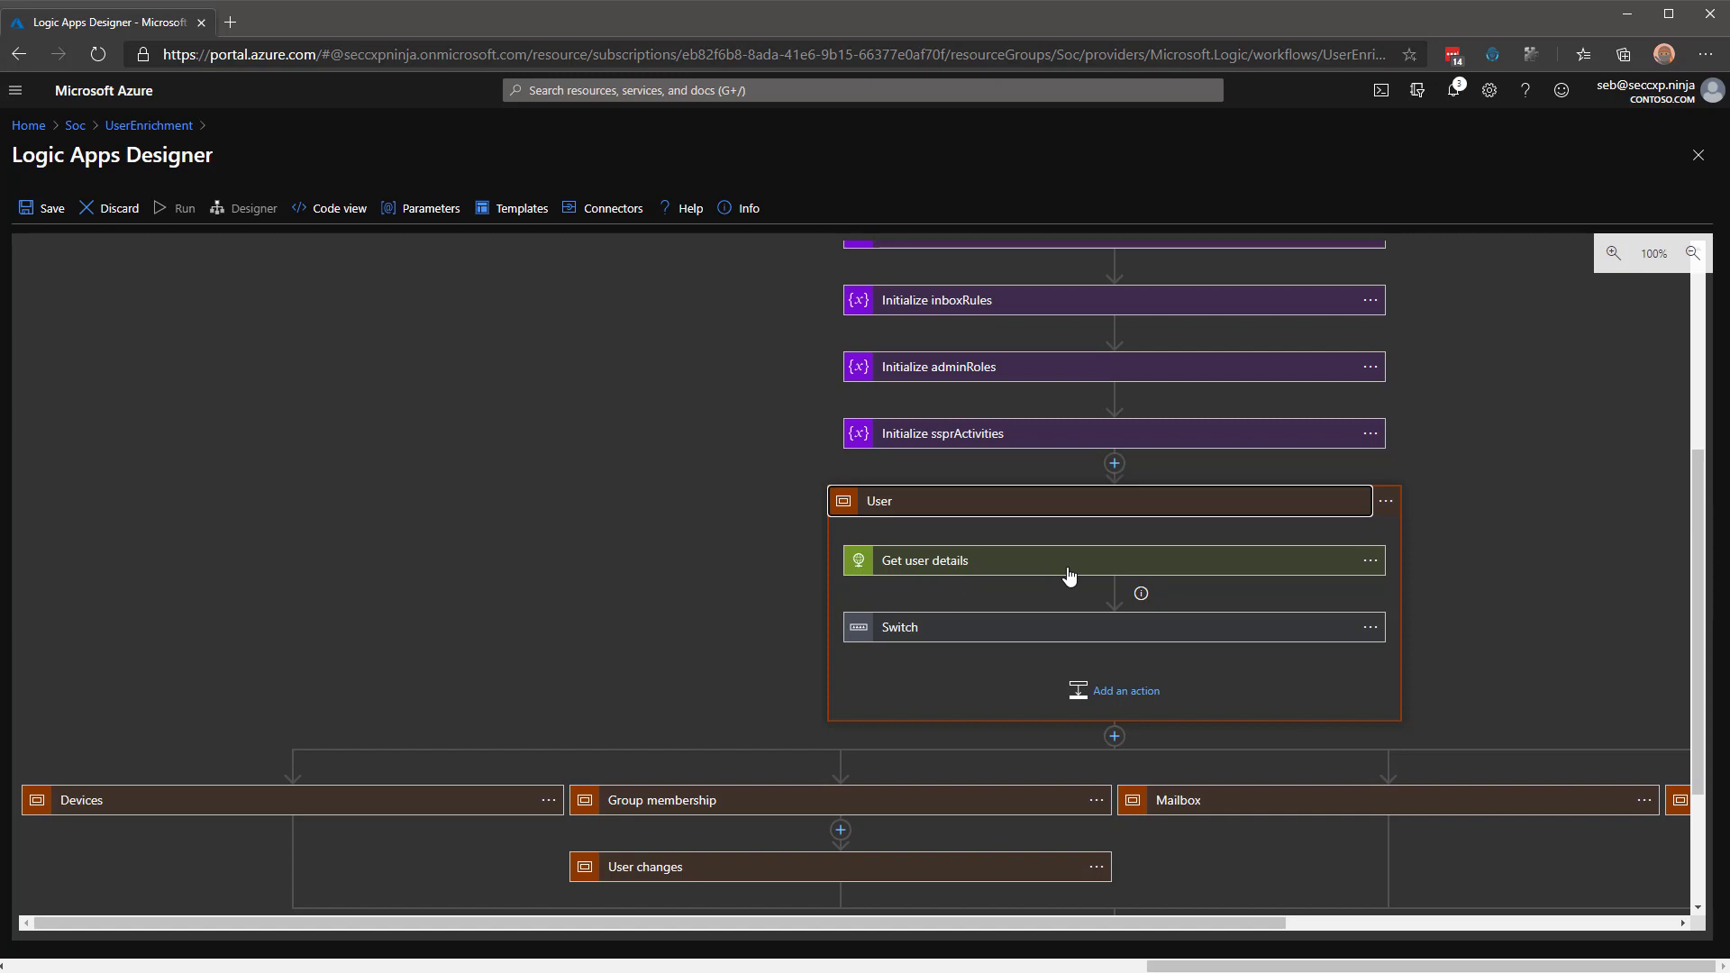
click(981, 629)
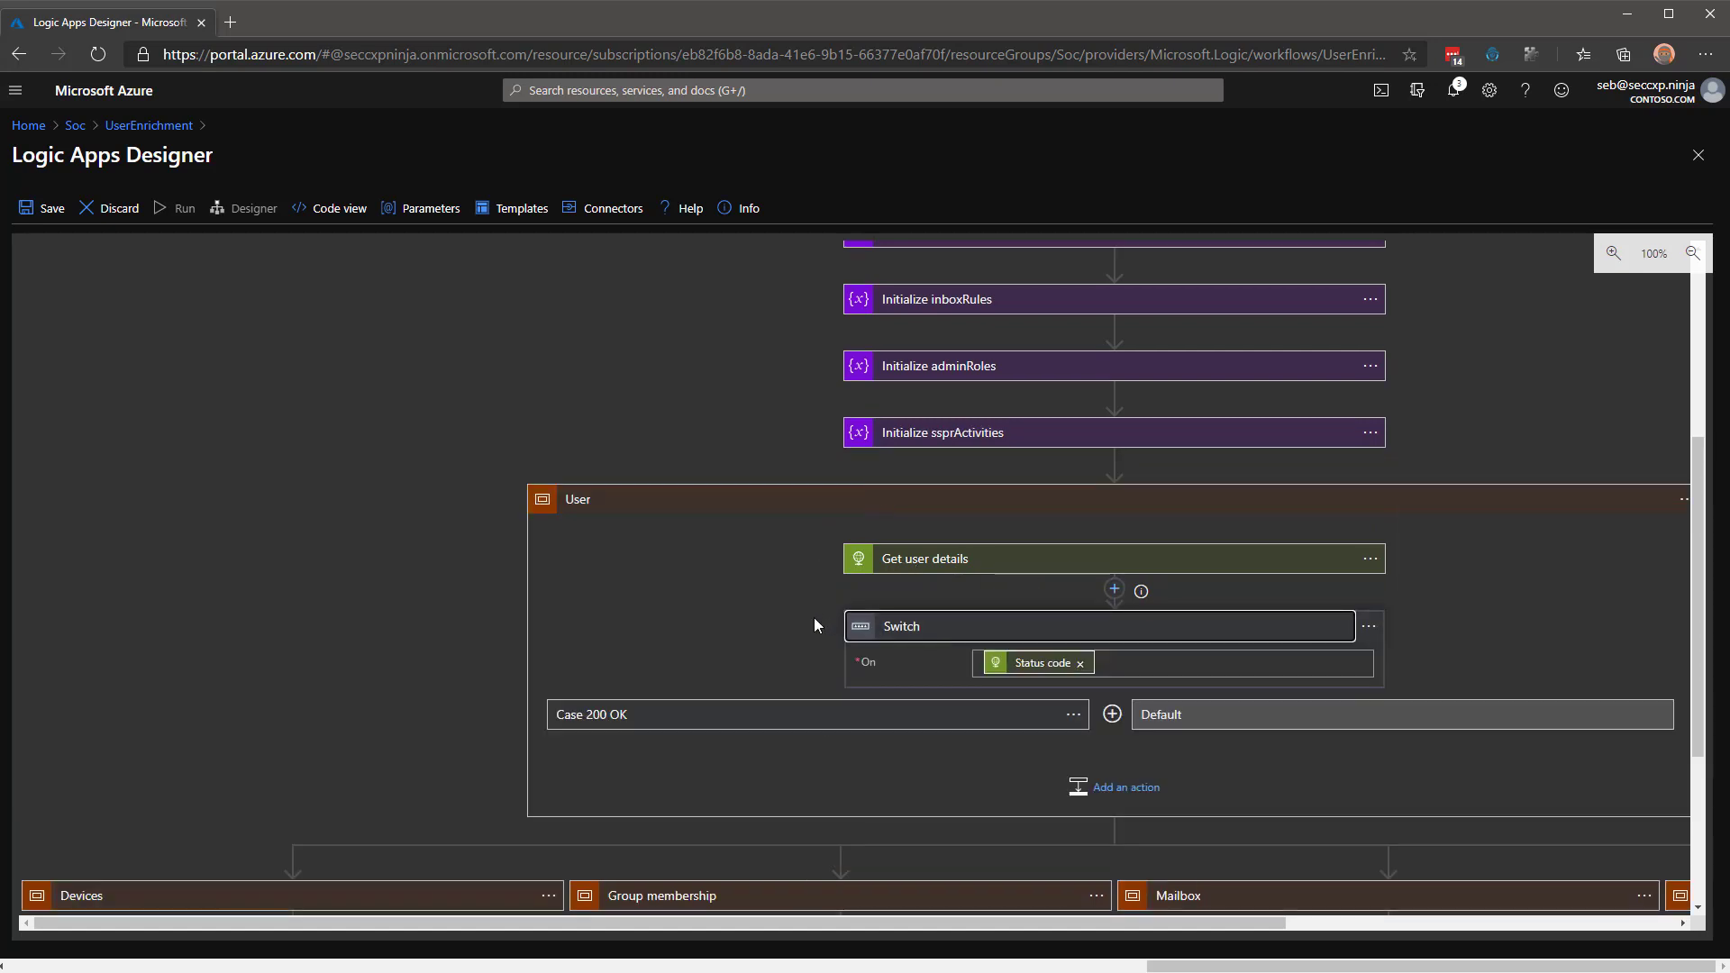
click(789, 715)
scroll(387, 564, down, 2)
scroll(388, 573, down, 1)
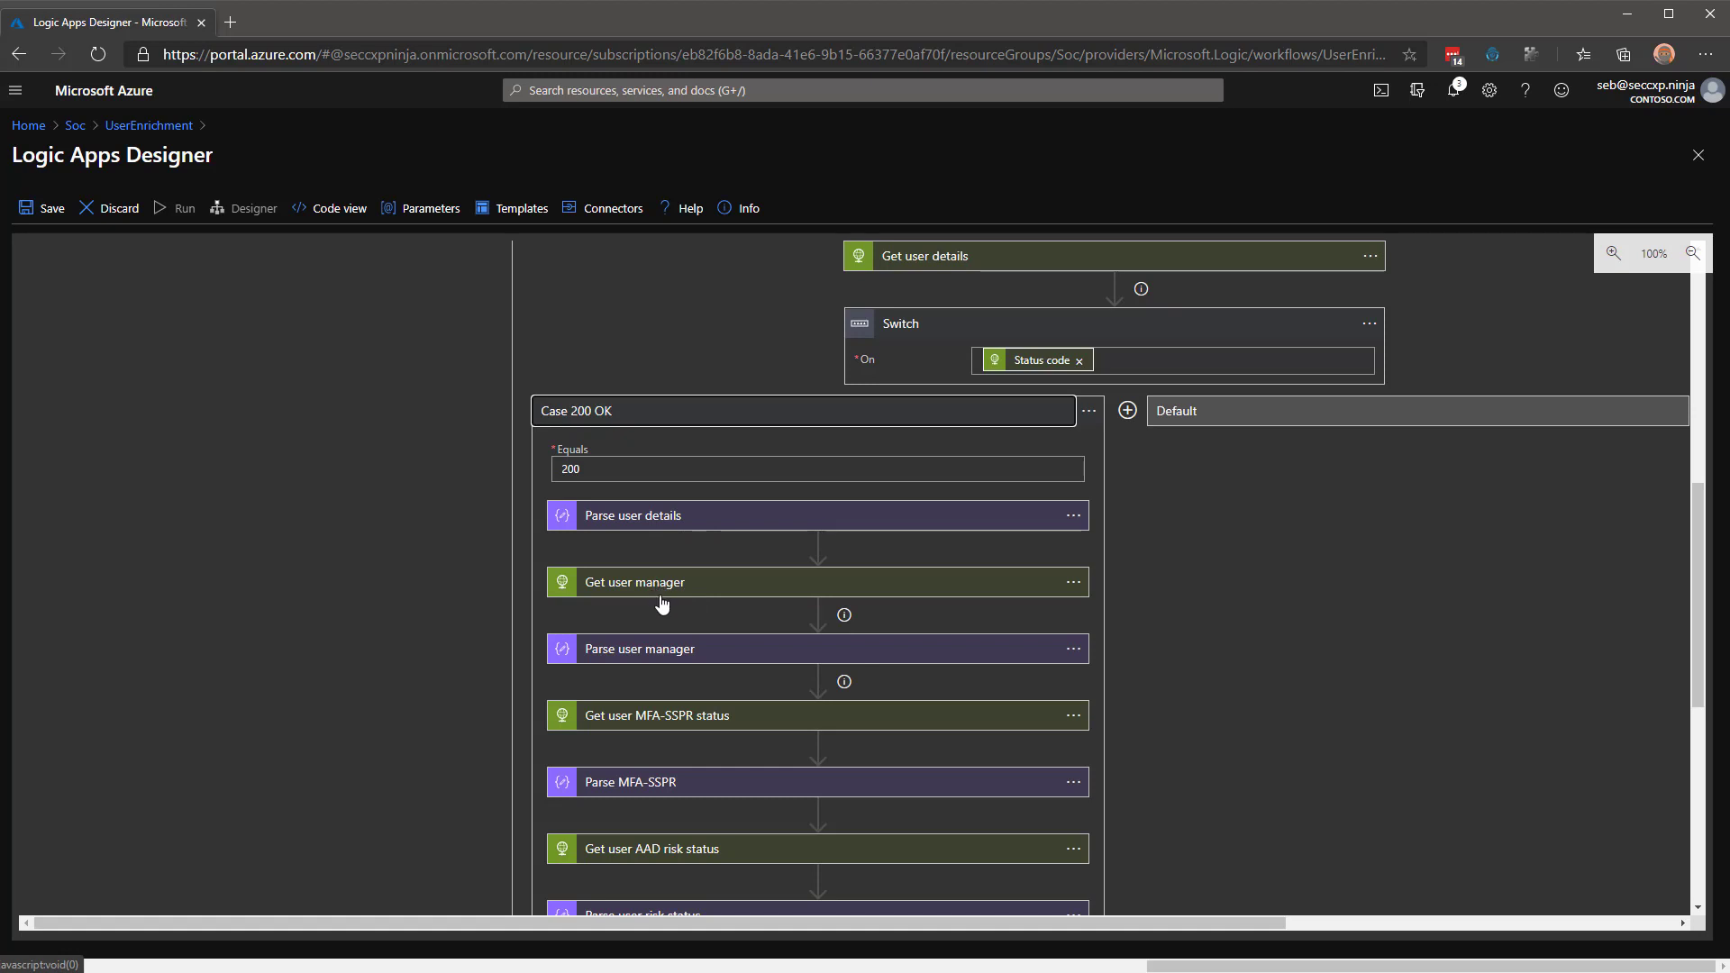
scroll(663, 604, down, 1)
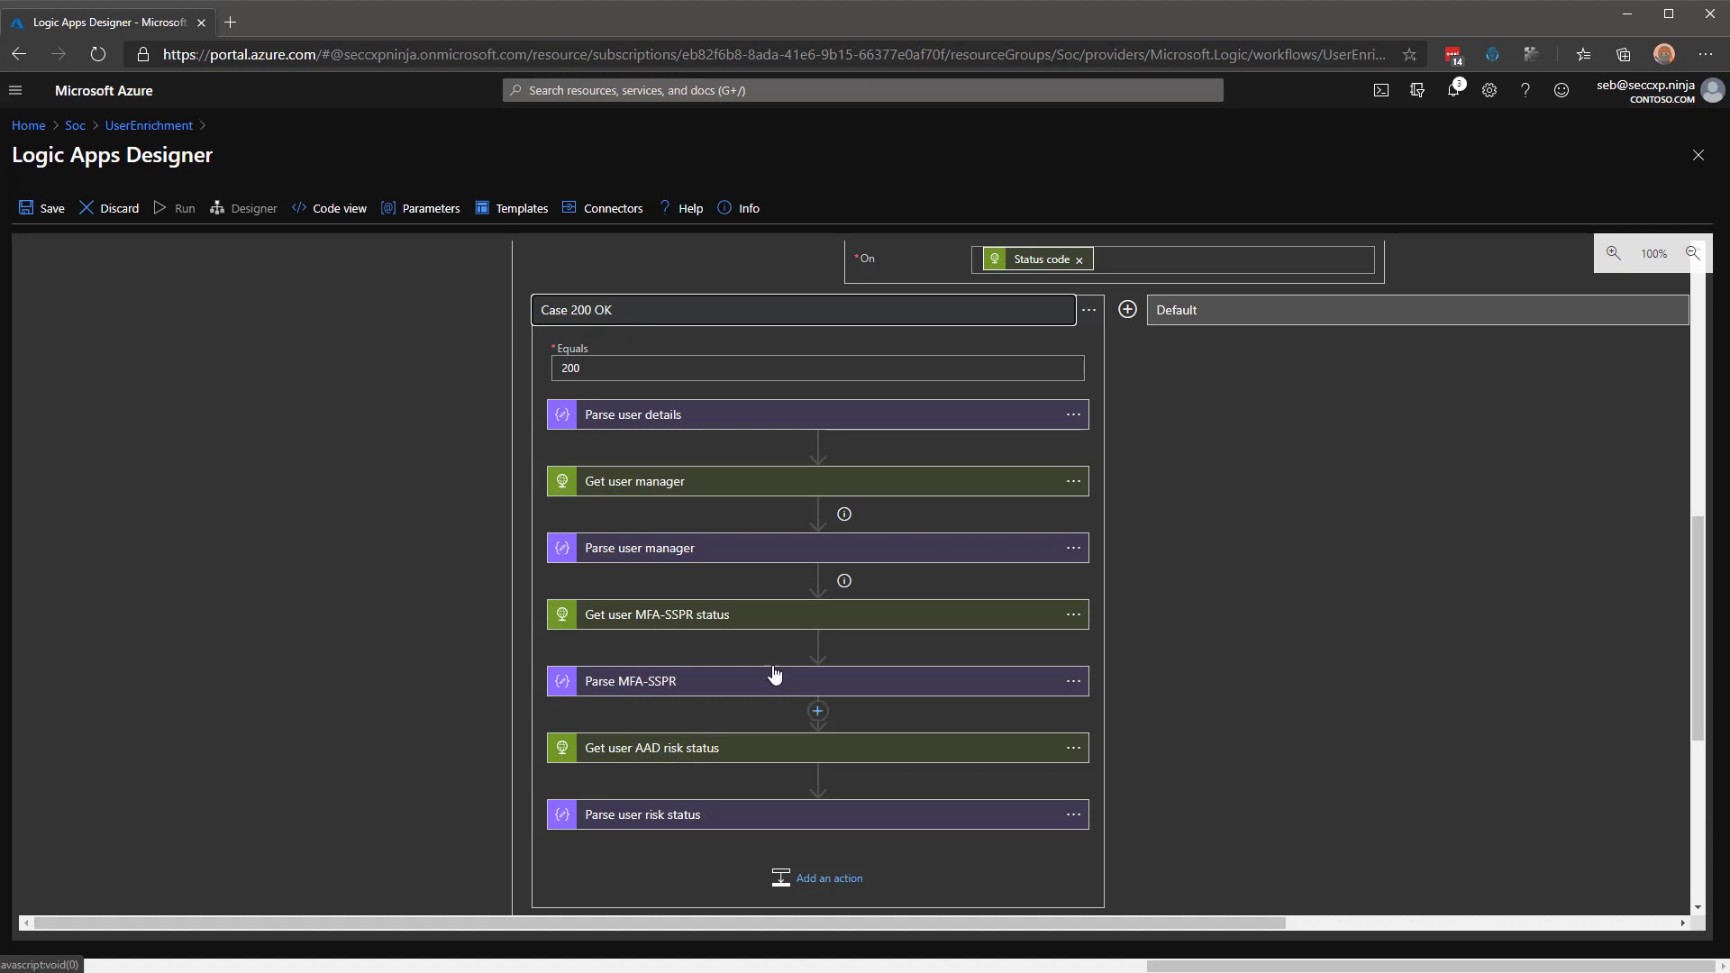
Inspect the Default branch's 'Response user unknown' status code and body, then collapse both branches.
click(1392, 311)
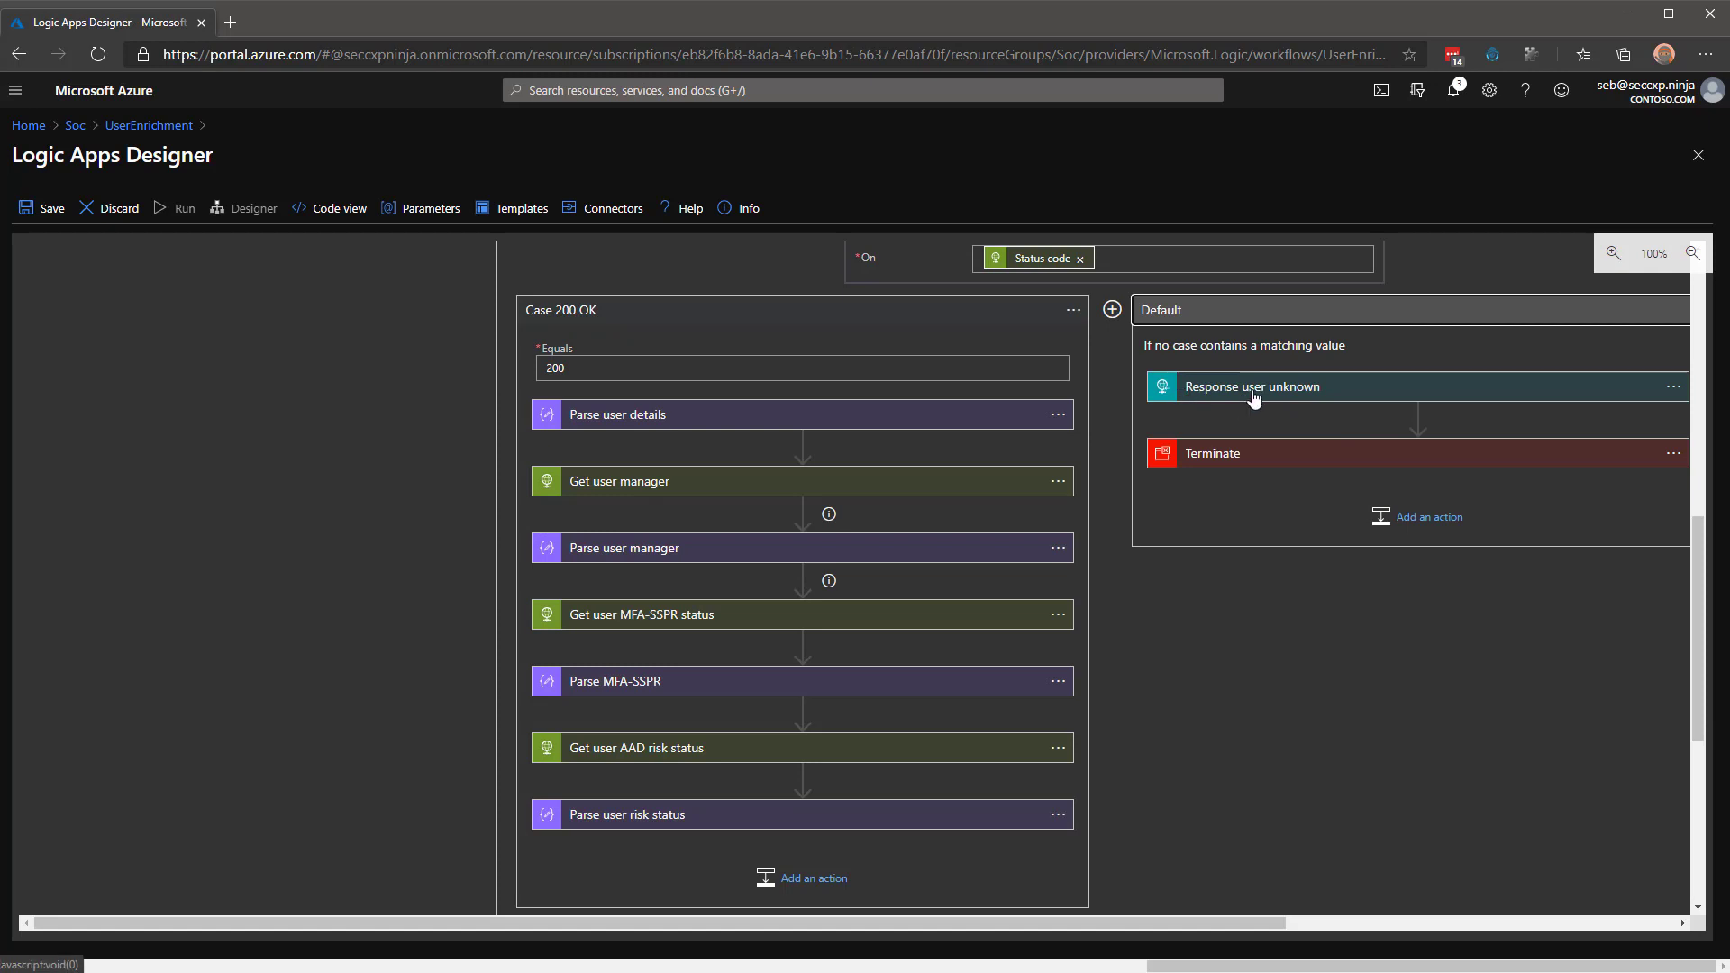
click(1266, 389)
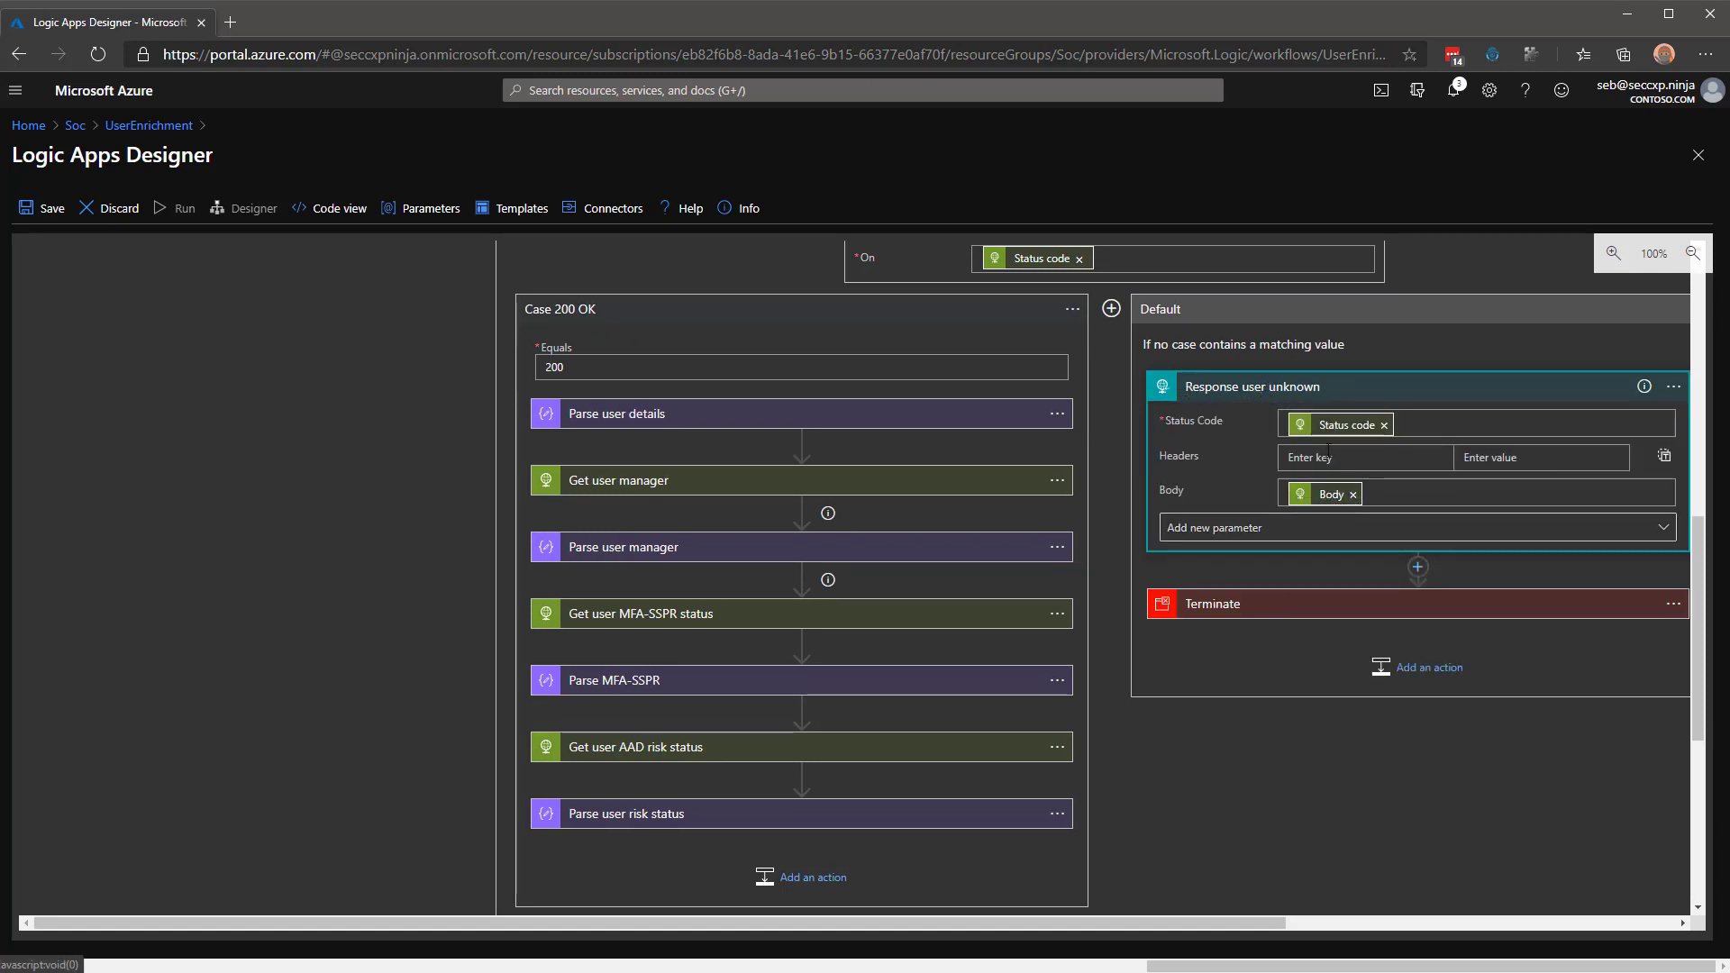
mouse_move(1323, 501)
click(1361, 311)
click(802, 315)
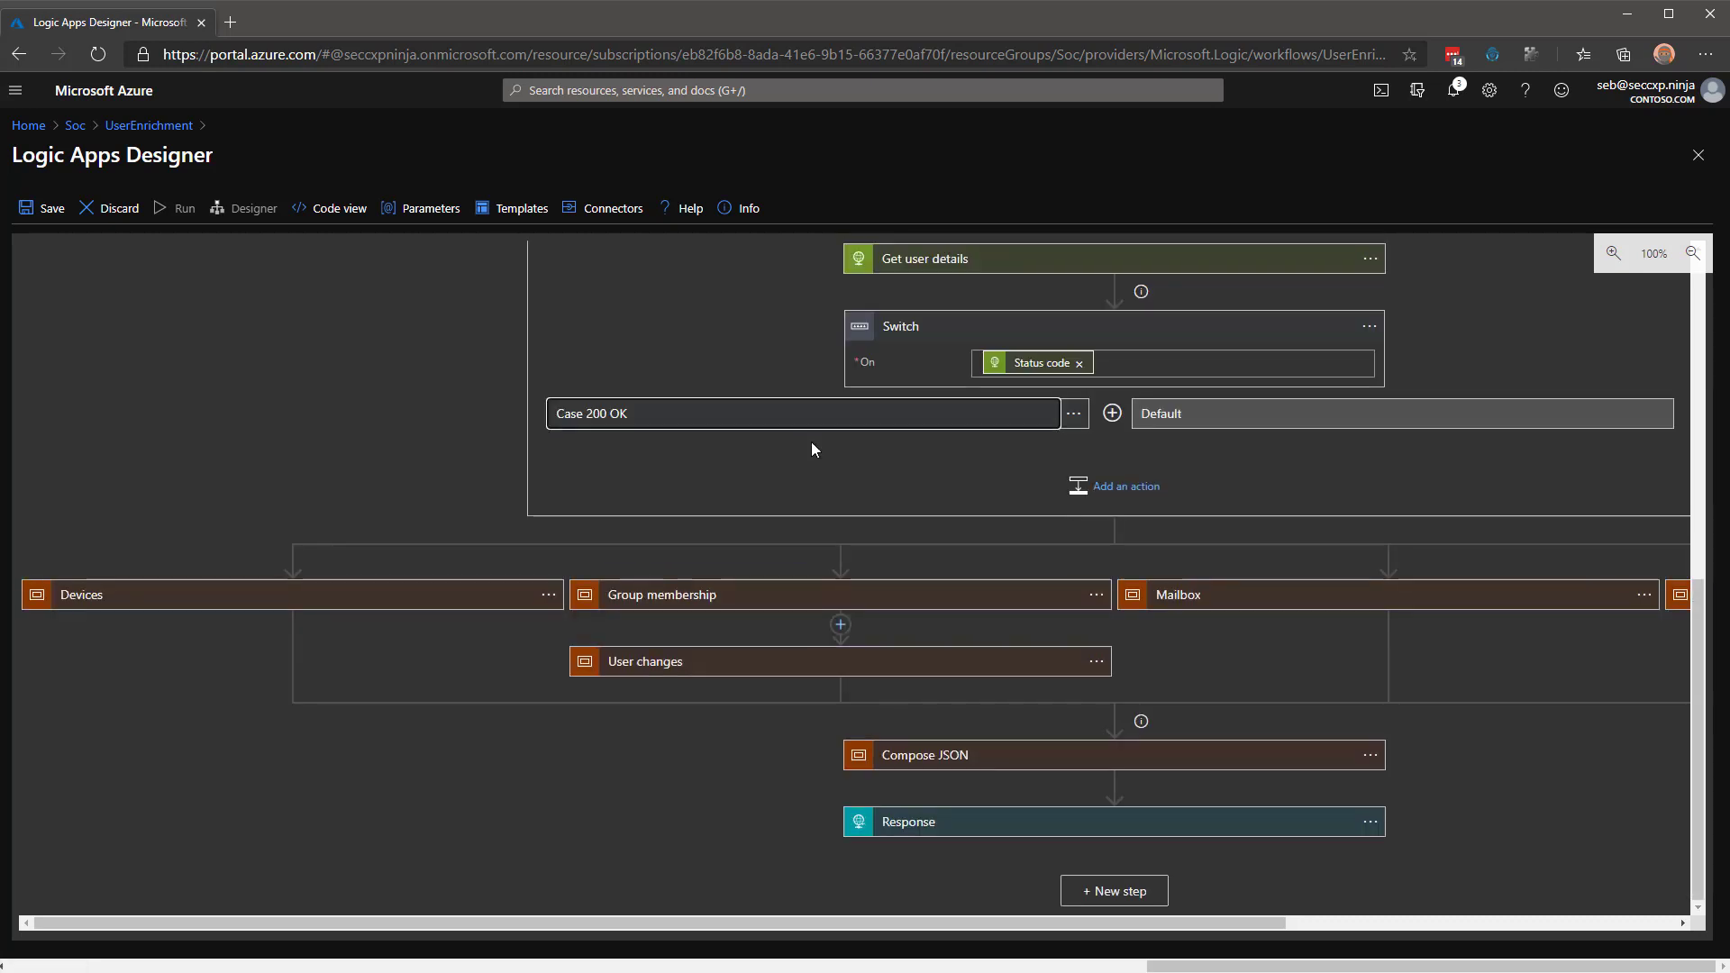
Collapse the User scope, expand the Devices scope, and adjust zoom to fit it.
scroll(911, 465, up, 1)
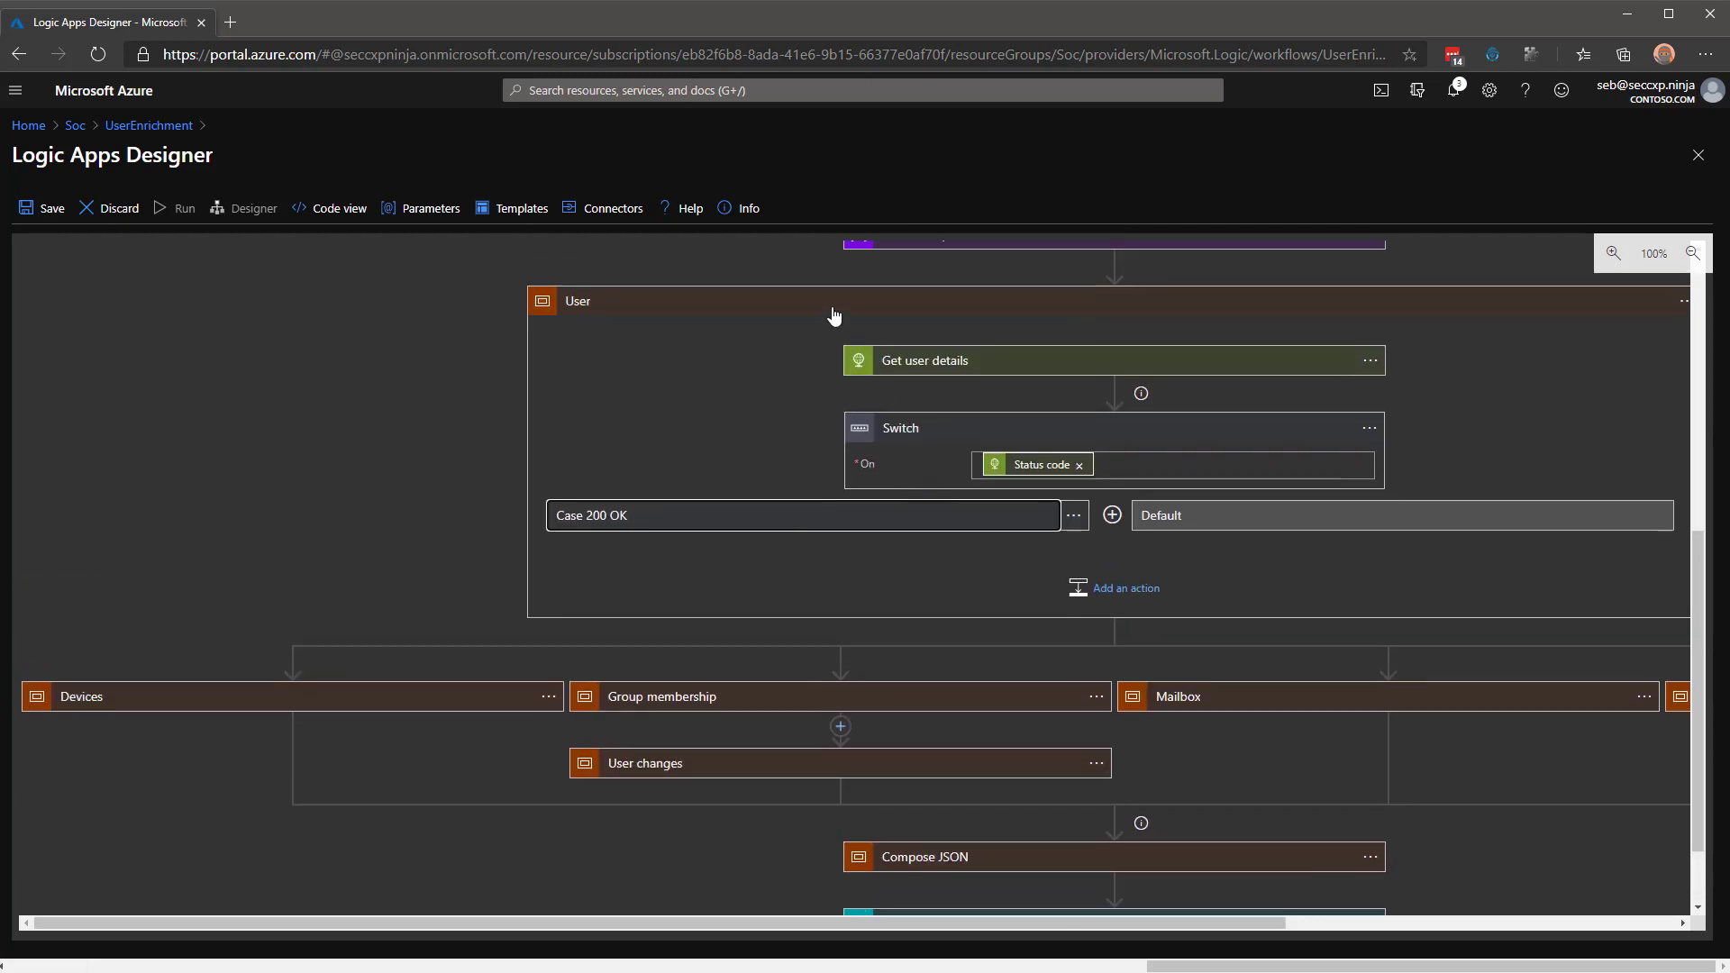
click(834, 315)
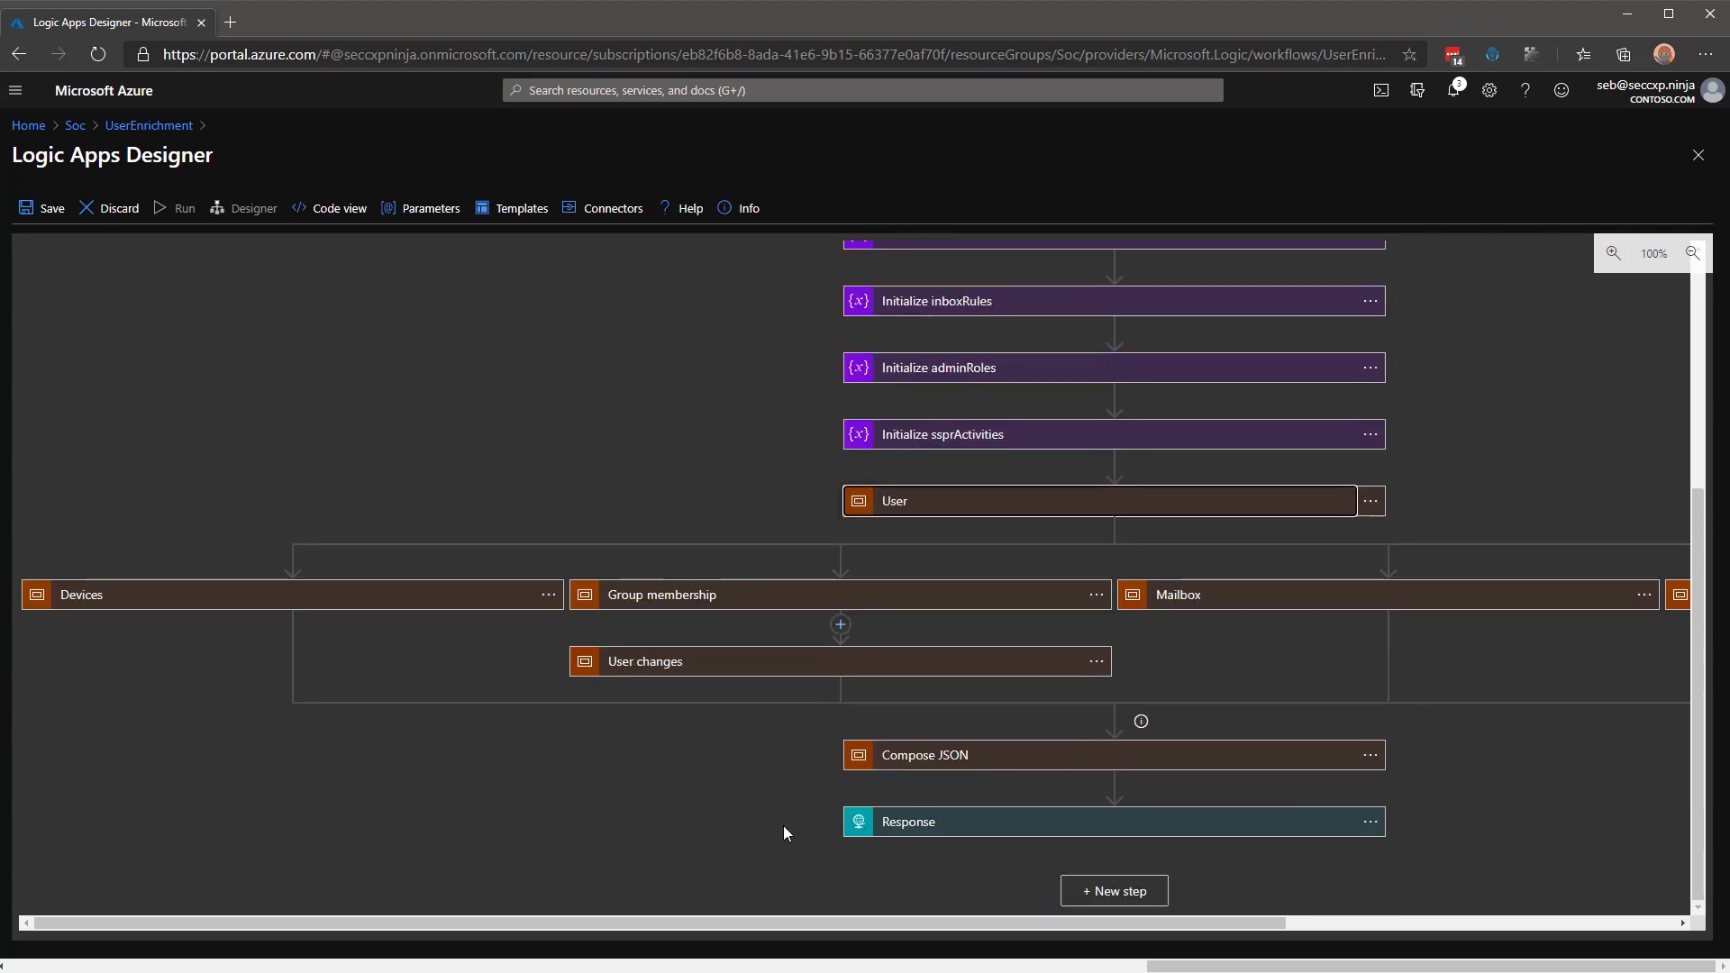
click(156, 606)
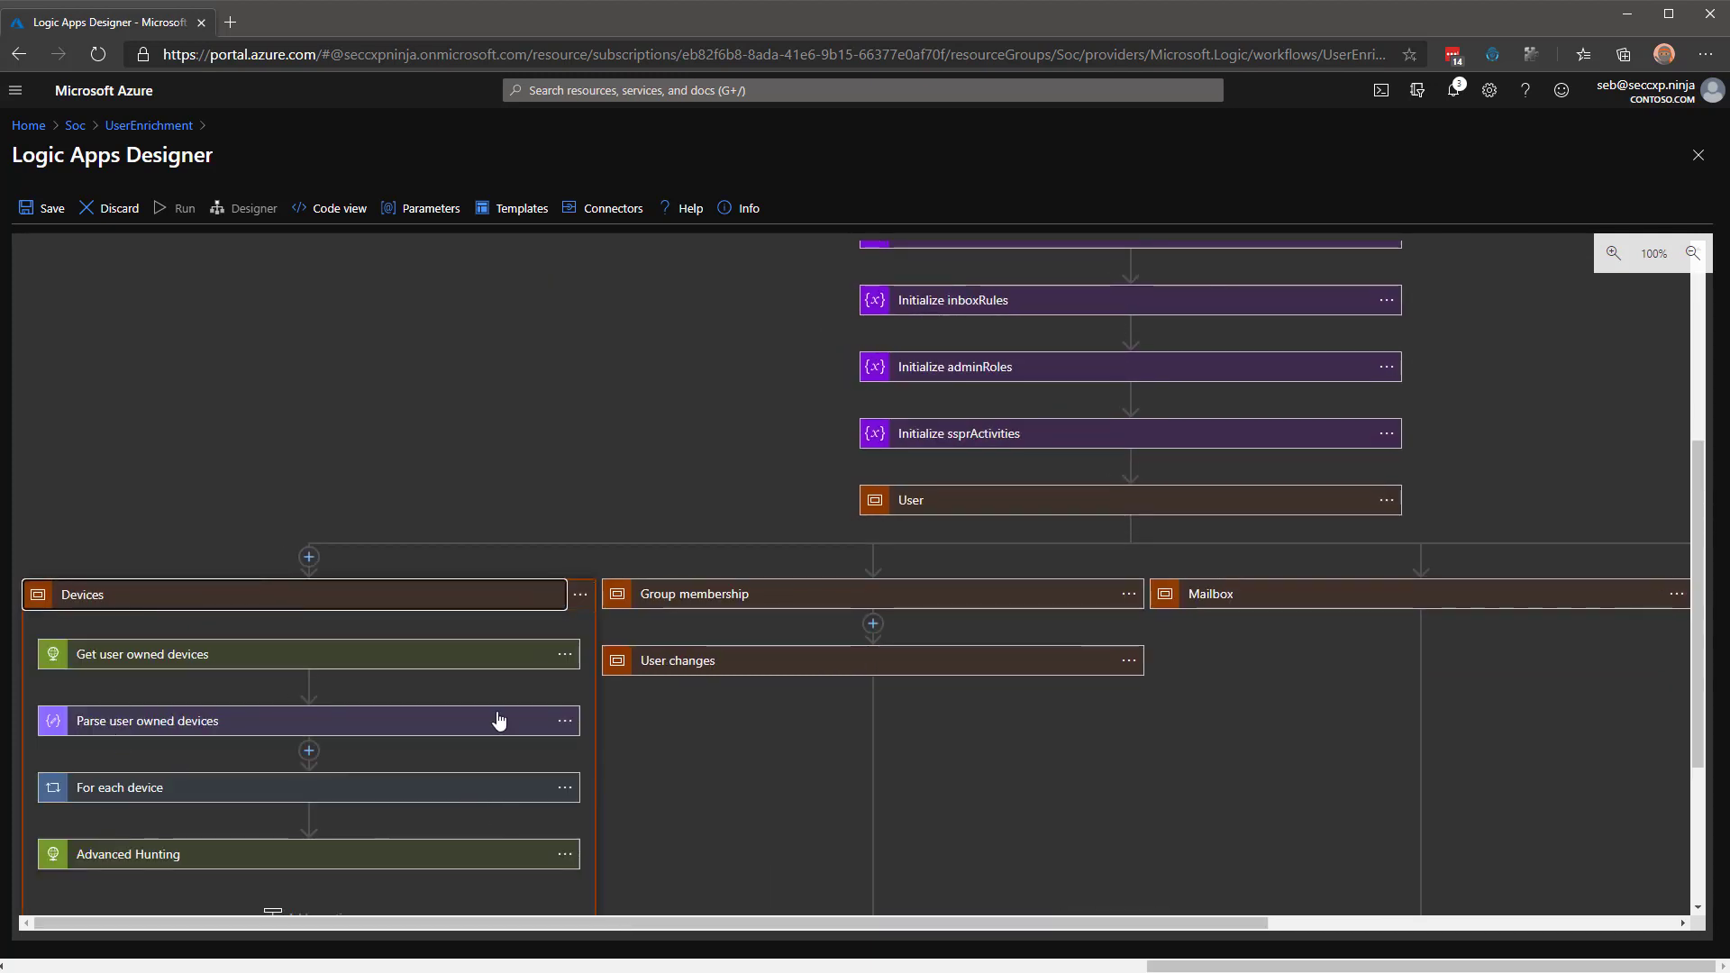
click(1620, 261)
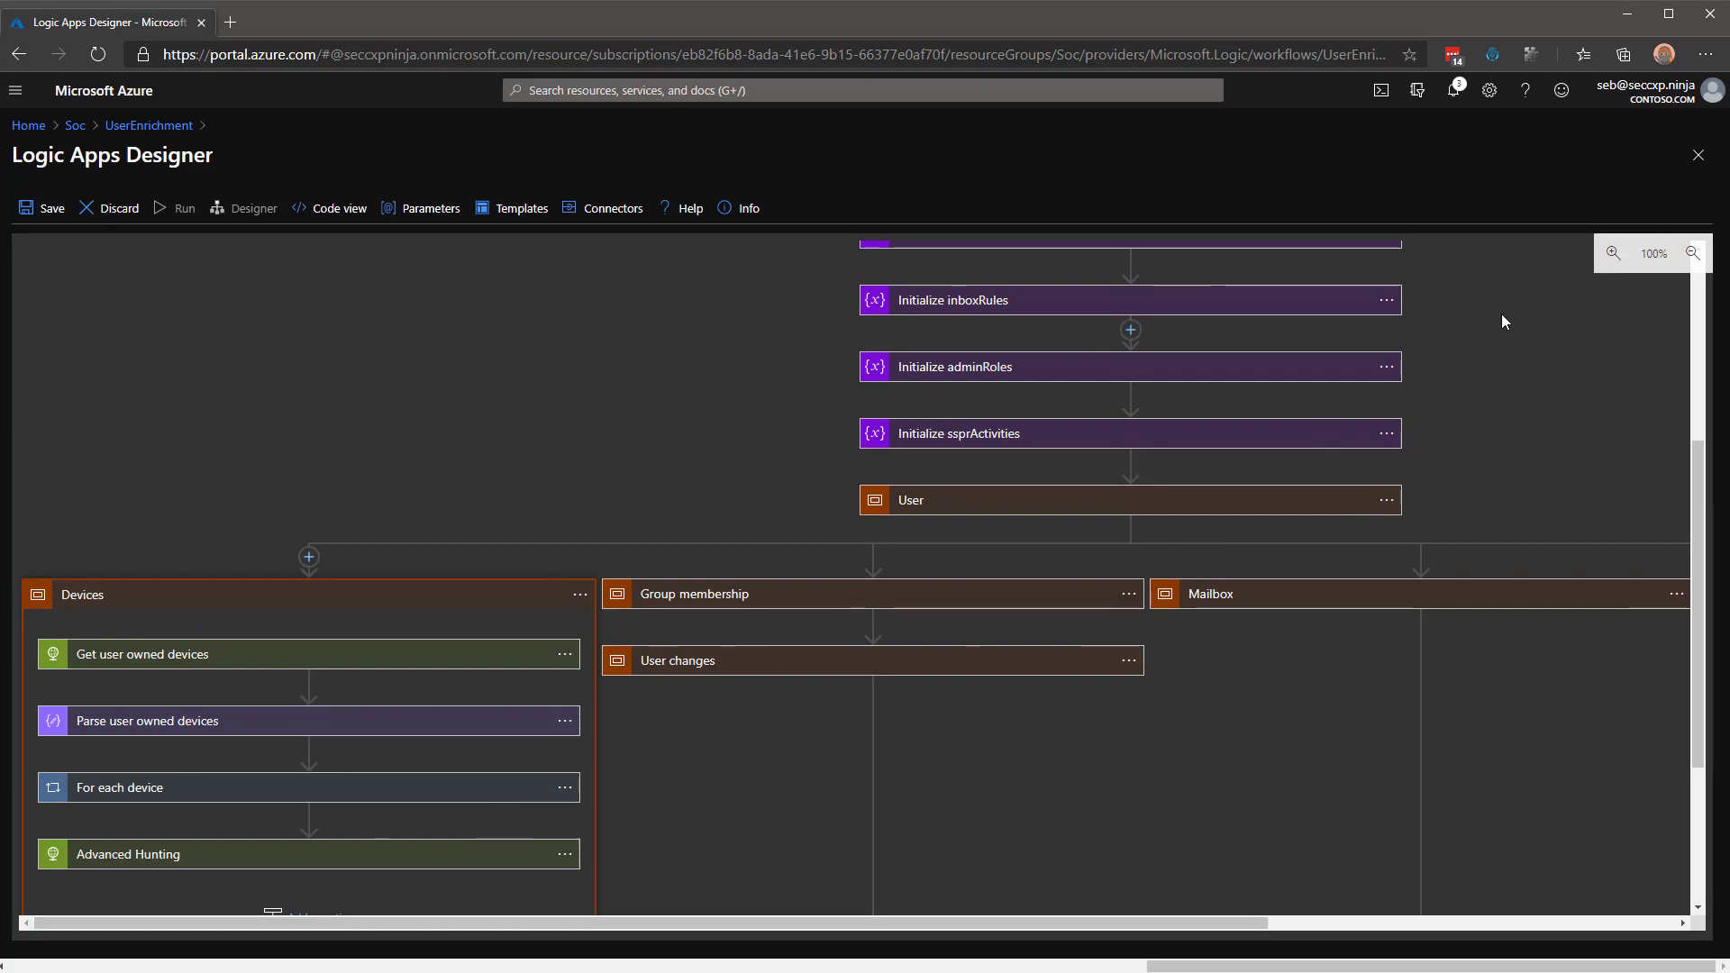
click(1617, 268)
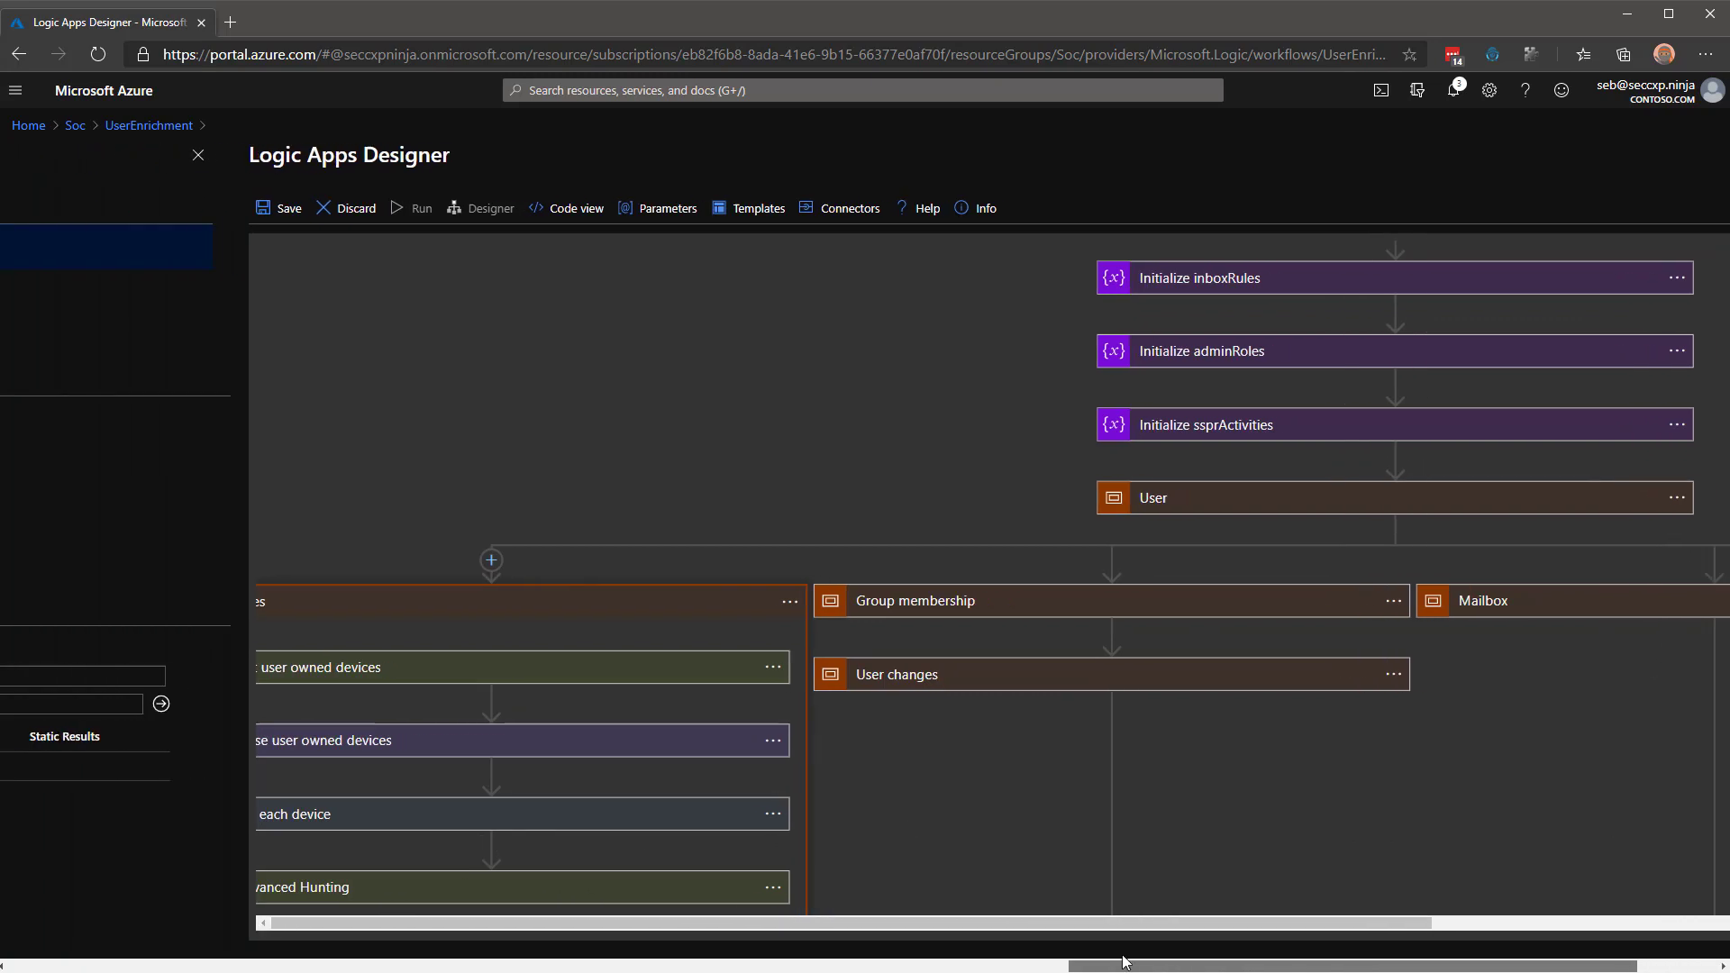
click(1694, 254)
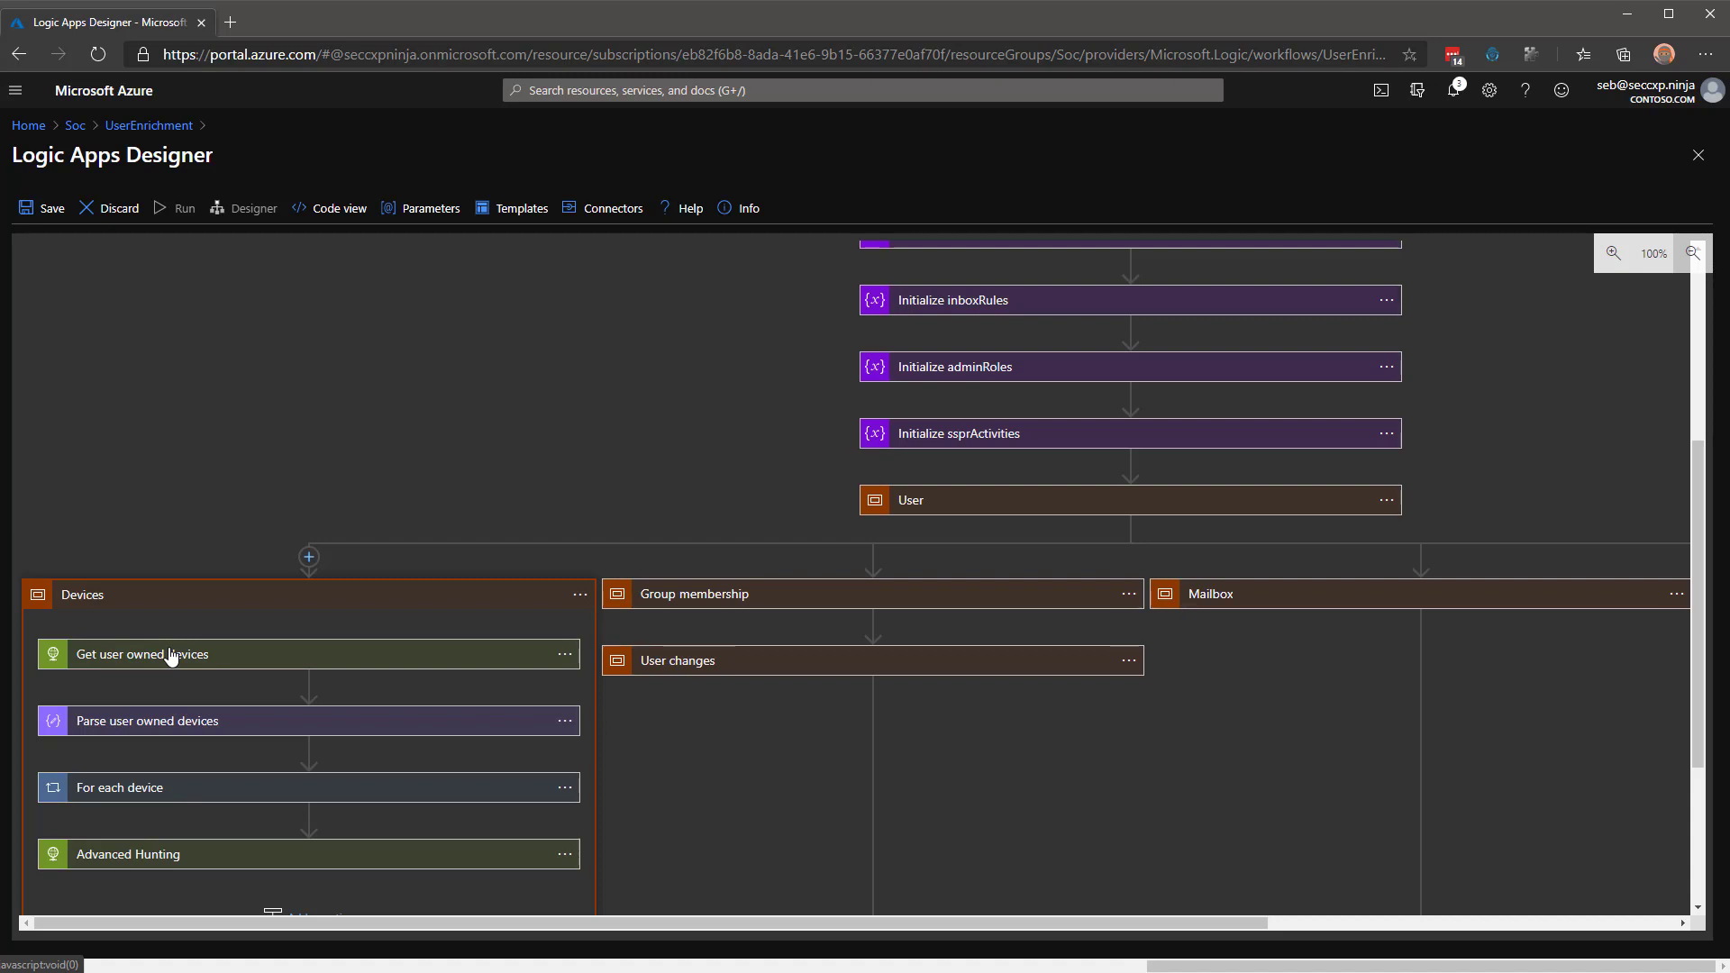
Expand For each device and inspect its Compose device and Append to devices steps.
click(166, 790)
scroll(529, 657, down, 2)
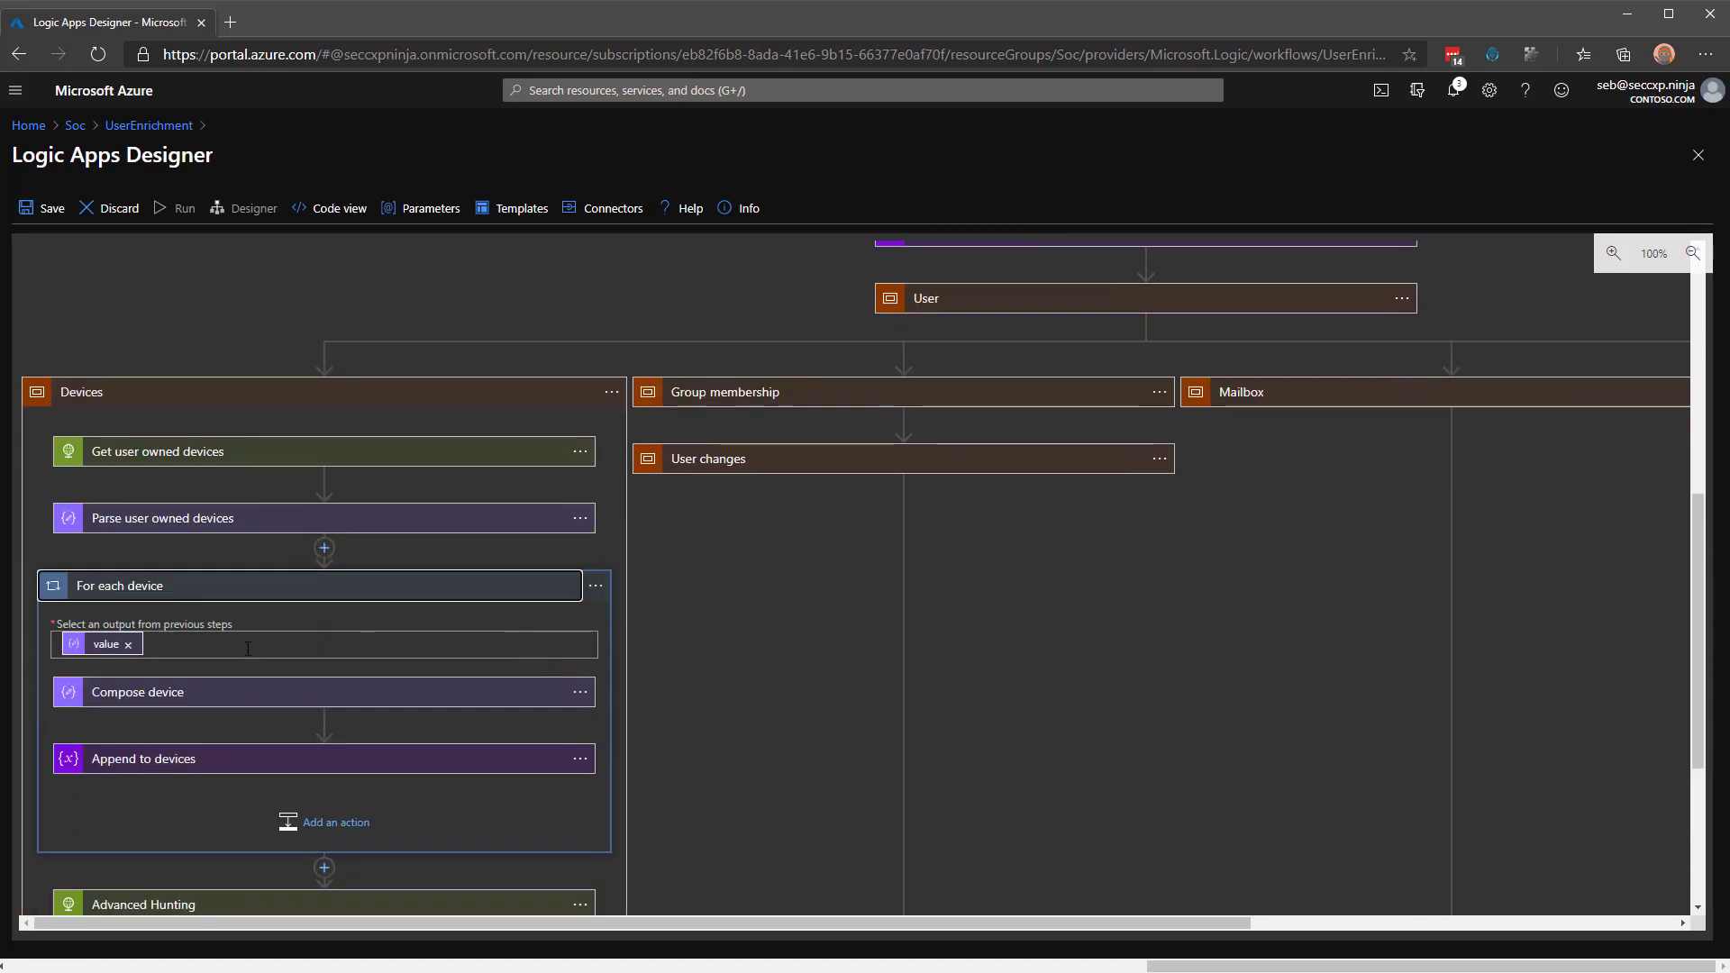
click(137, 692)
scroll(698, 694, down, 3)
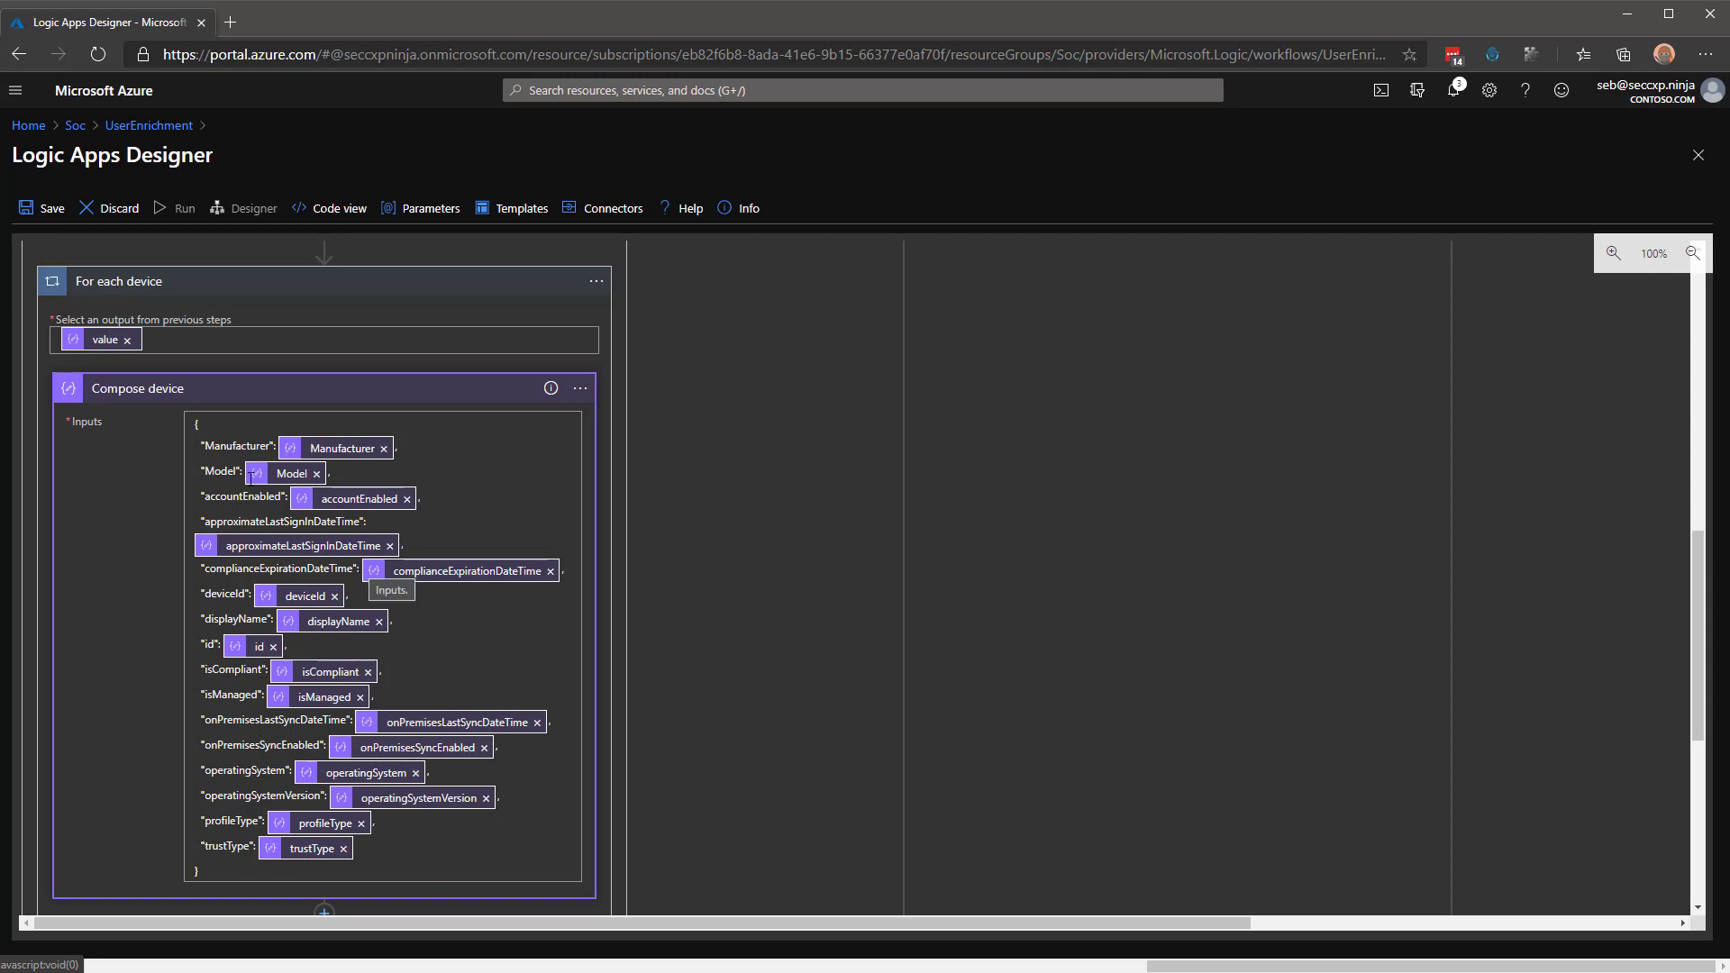
click(230, 396)
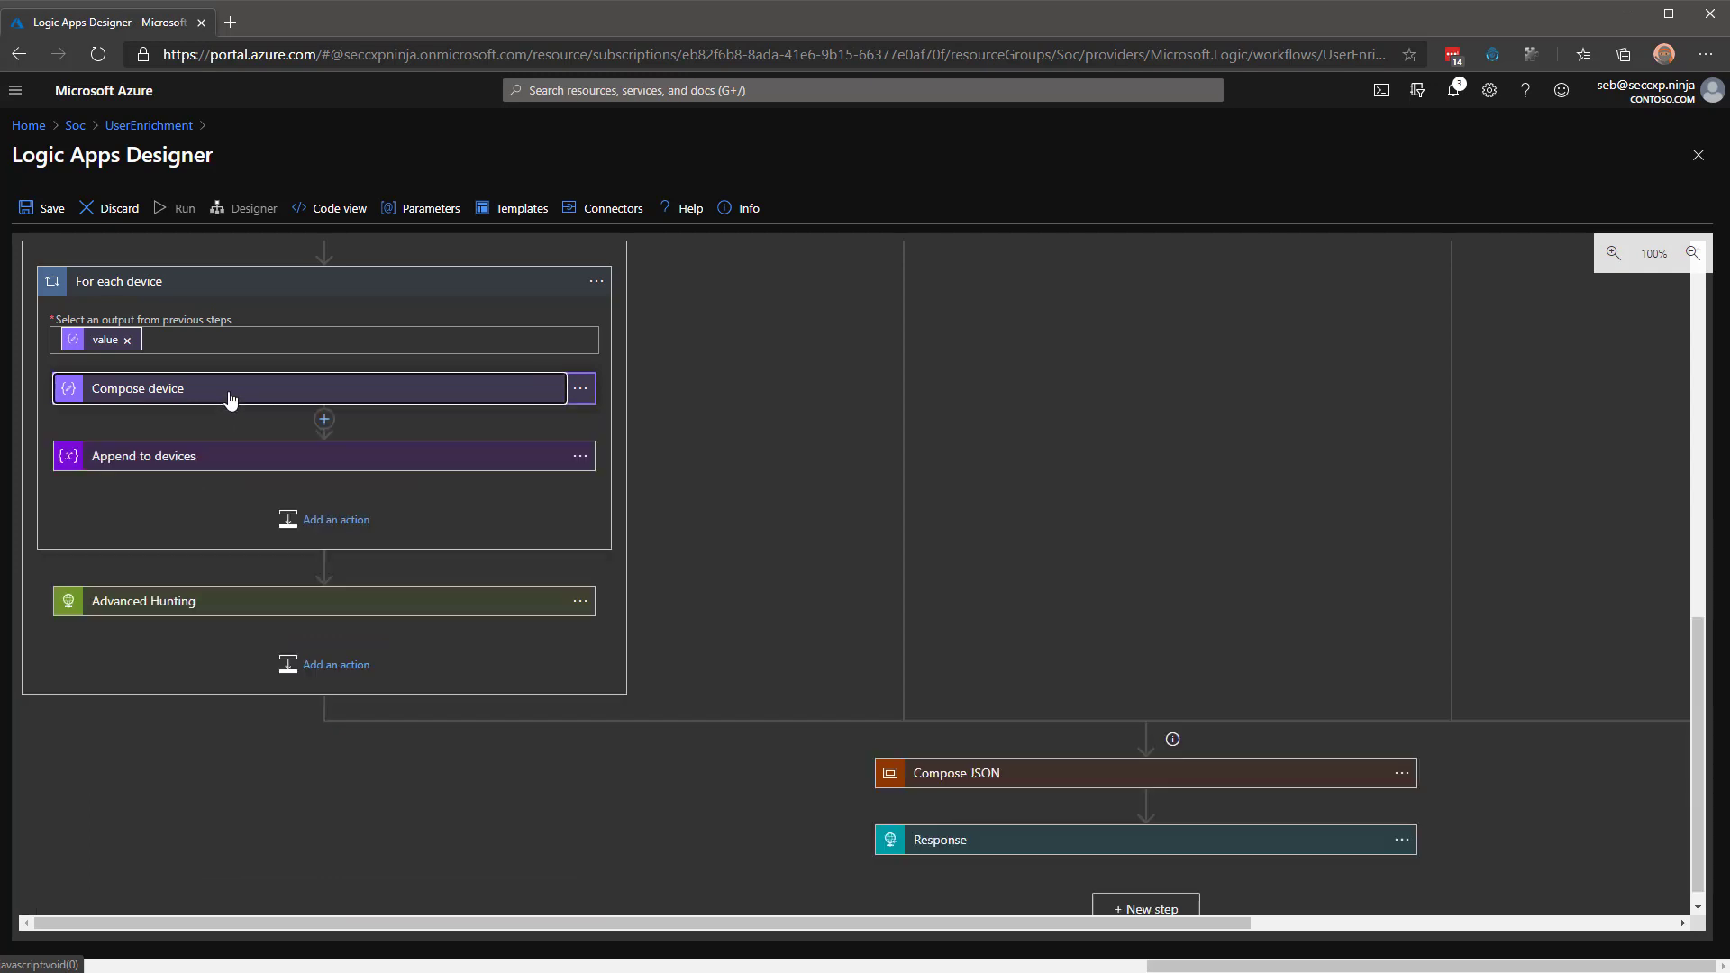
click(135, 461)
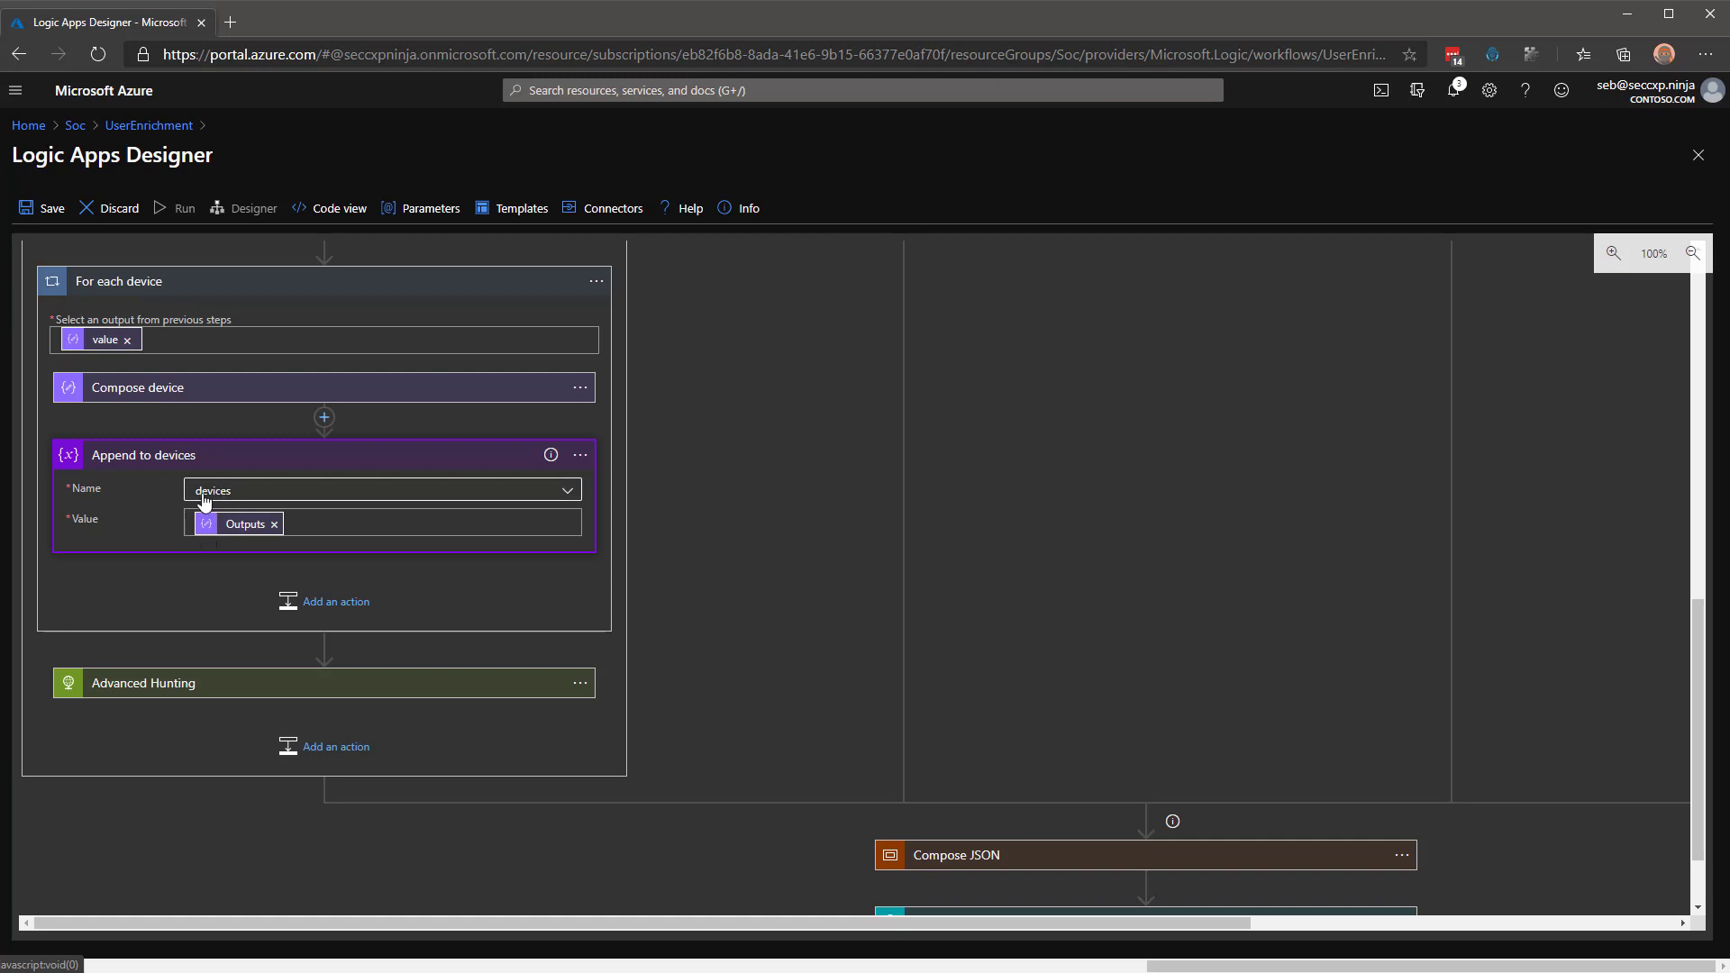
click(147, 456)
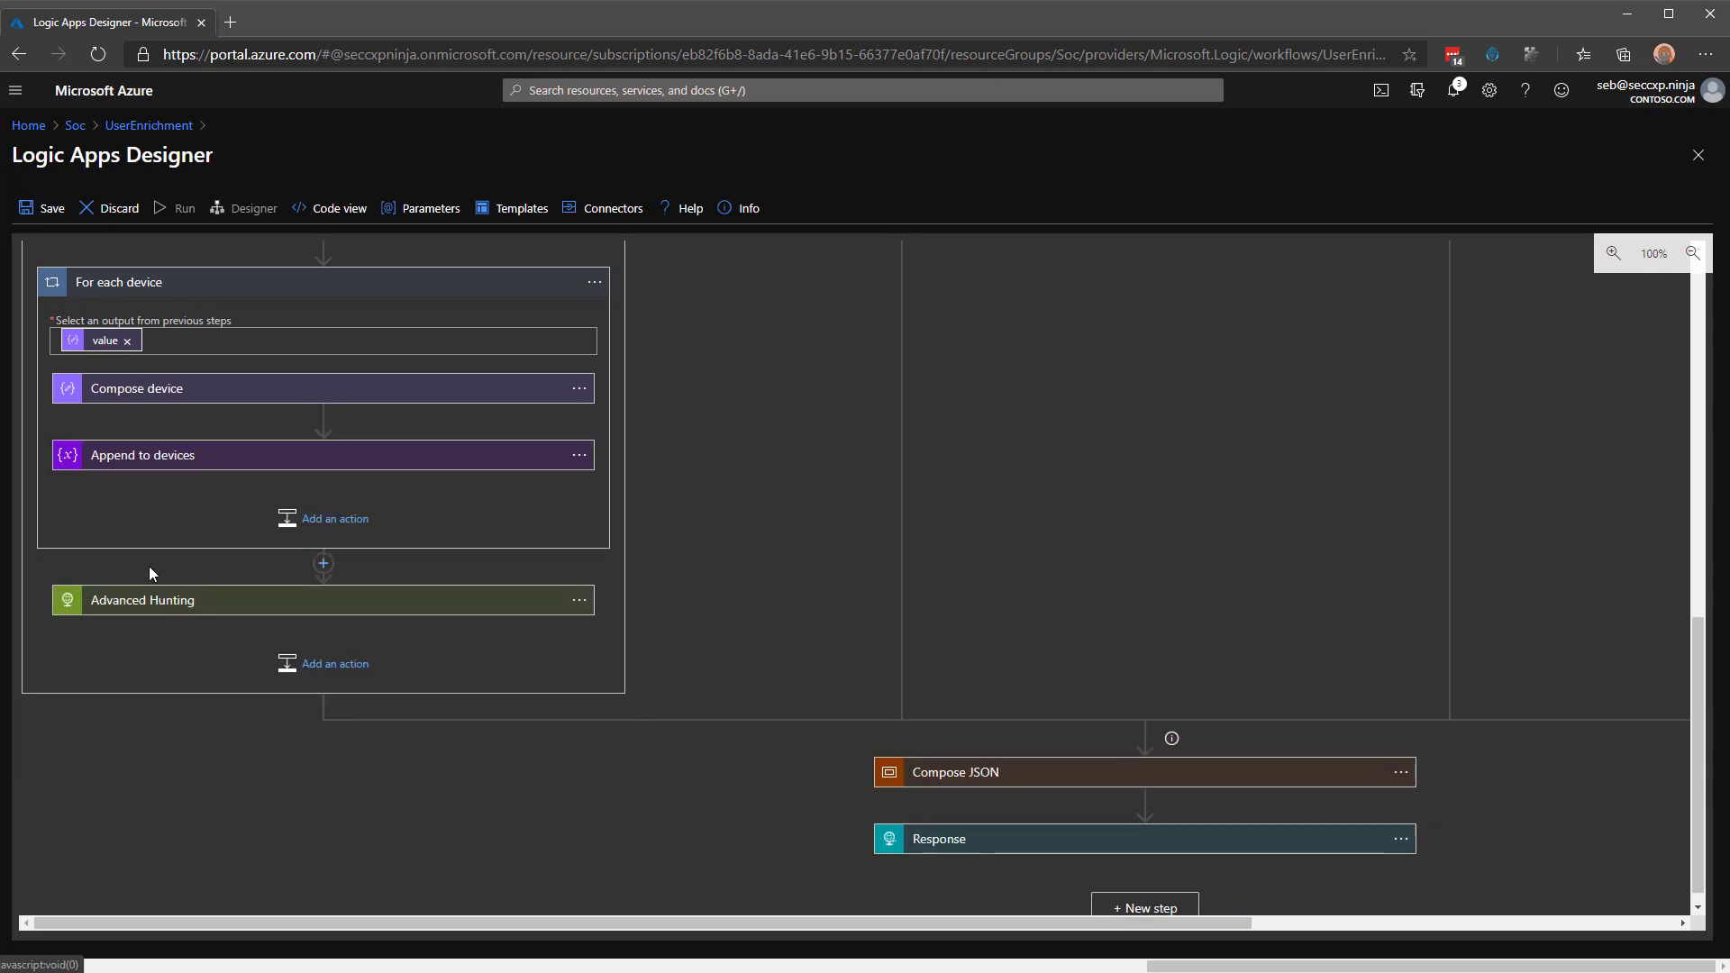
Collapse For each device and open Advanced Hunting, selecting the 14d lookback in its query.
click(206, 290)
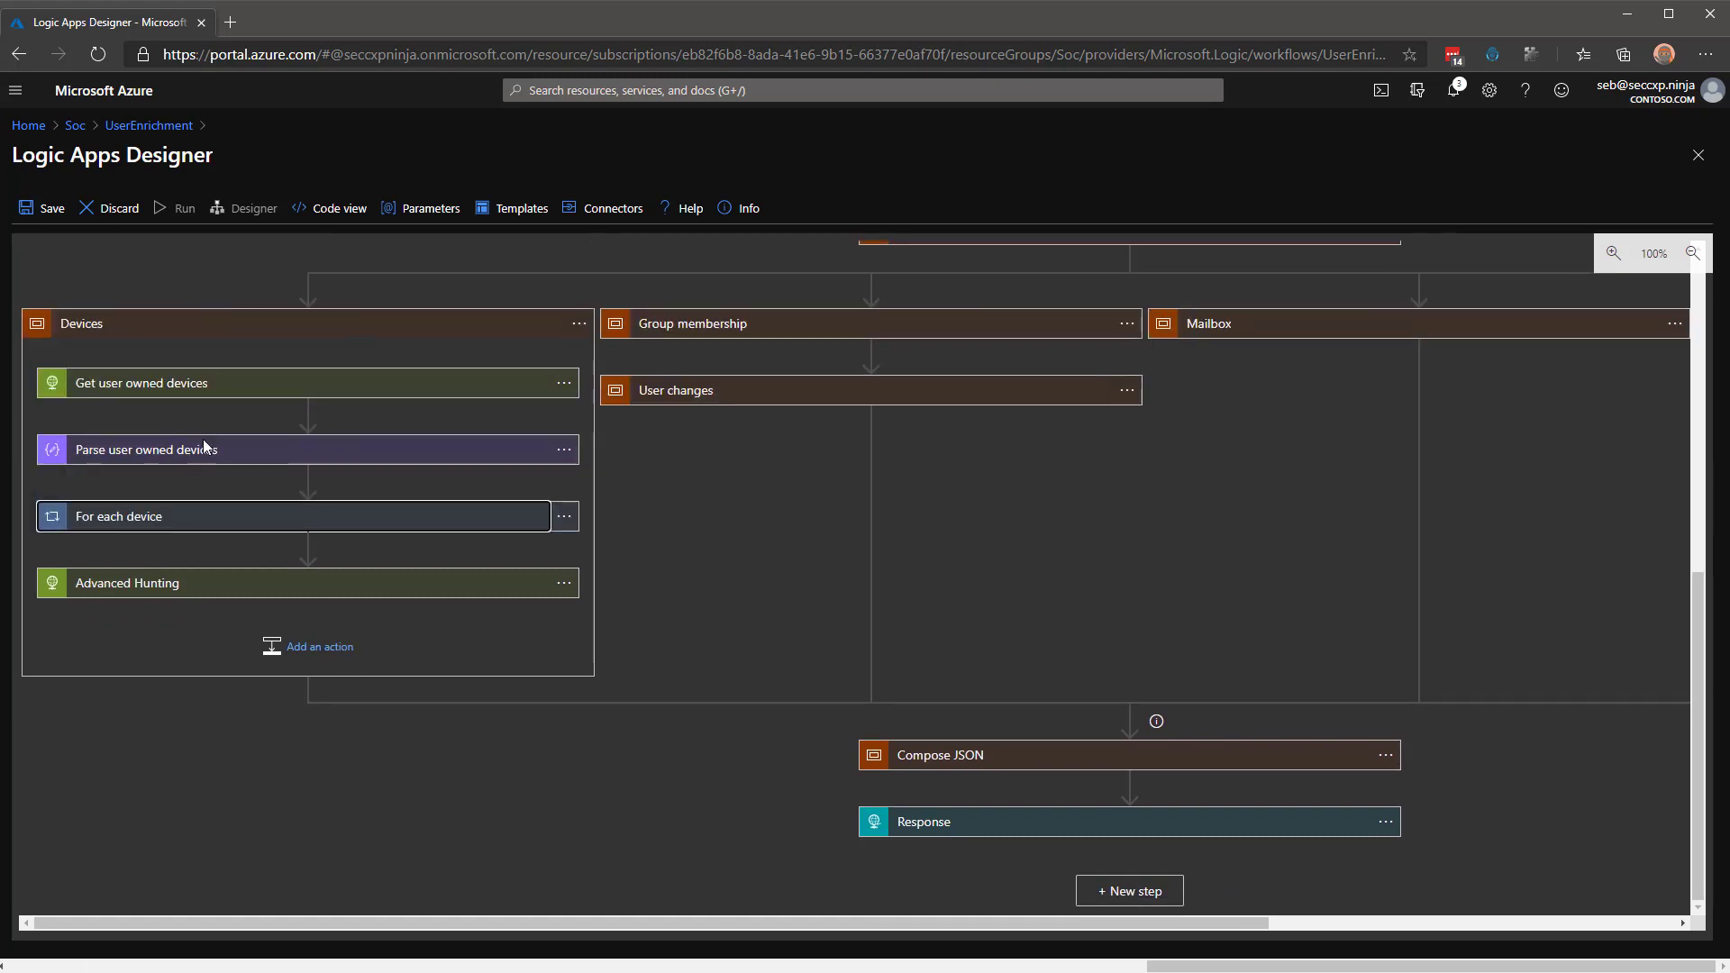
click(171, 586)
scroll(570, 557, down, 1)
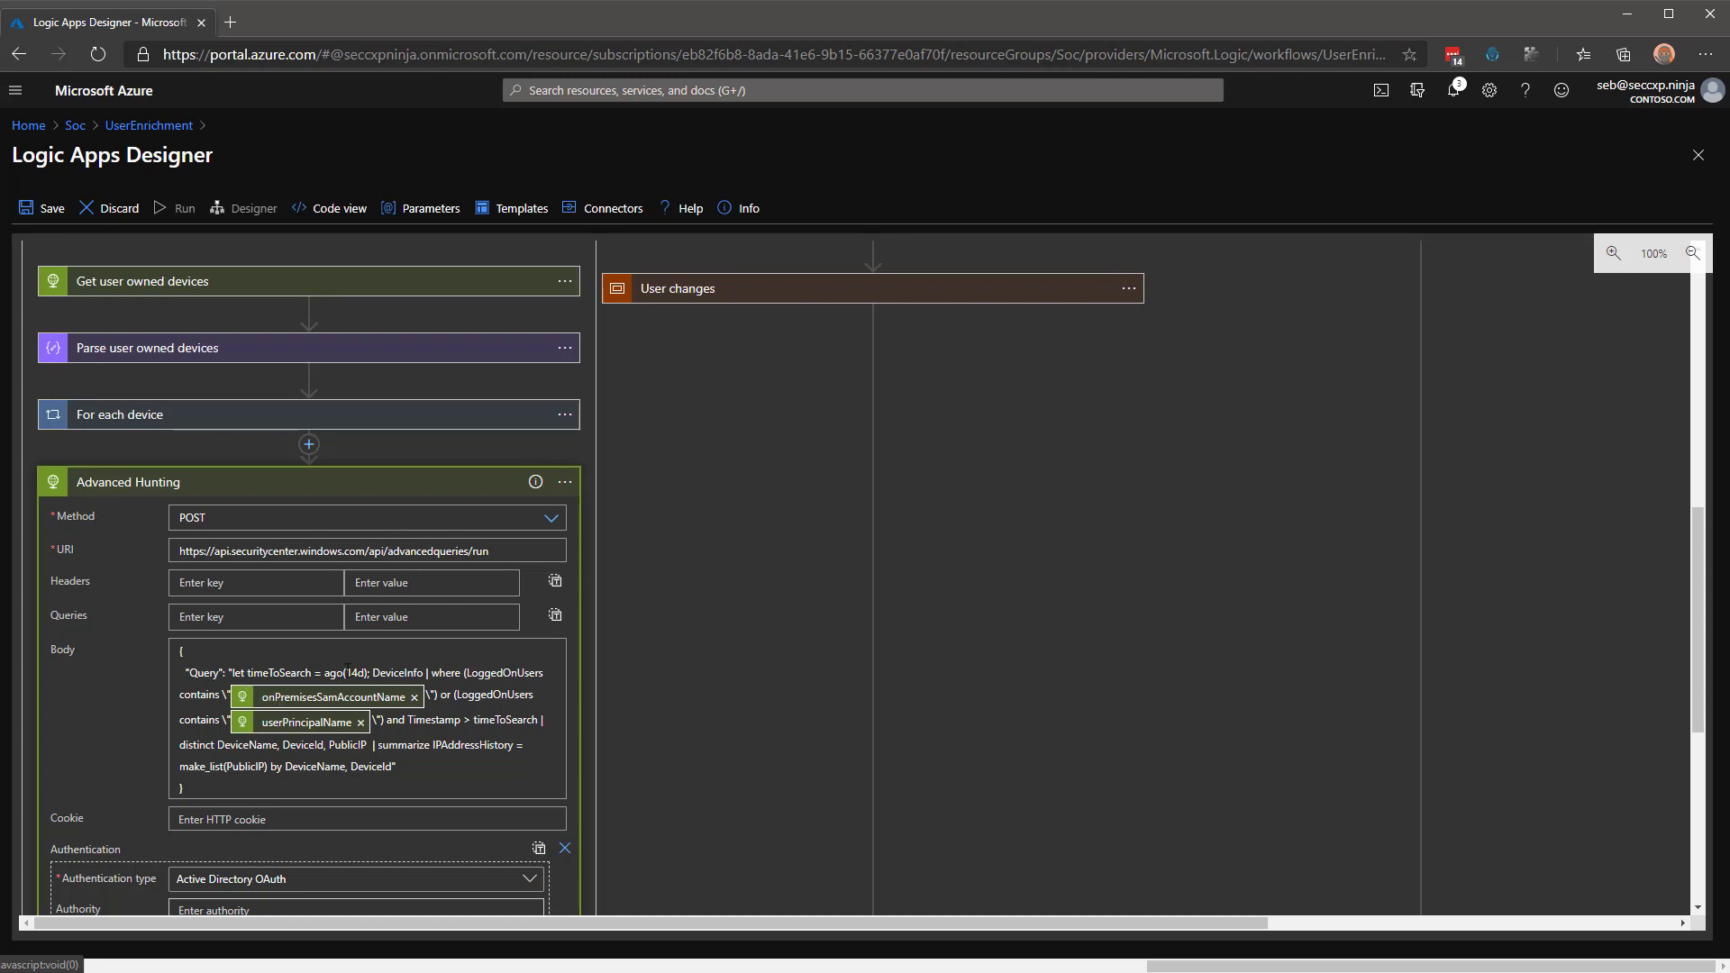
double_click(347, 673)
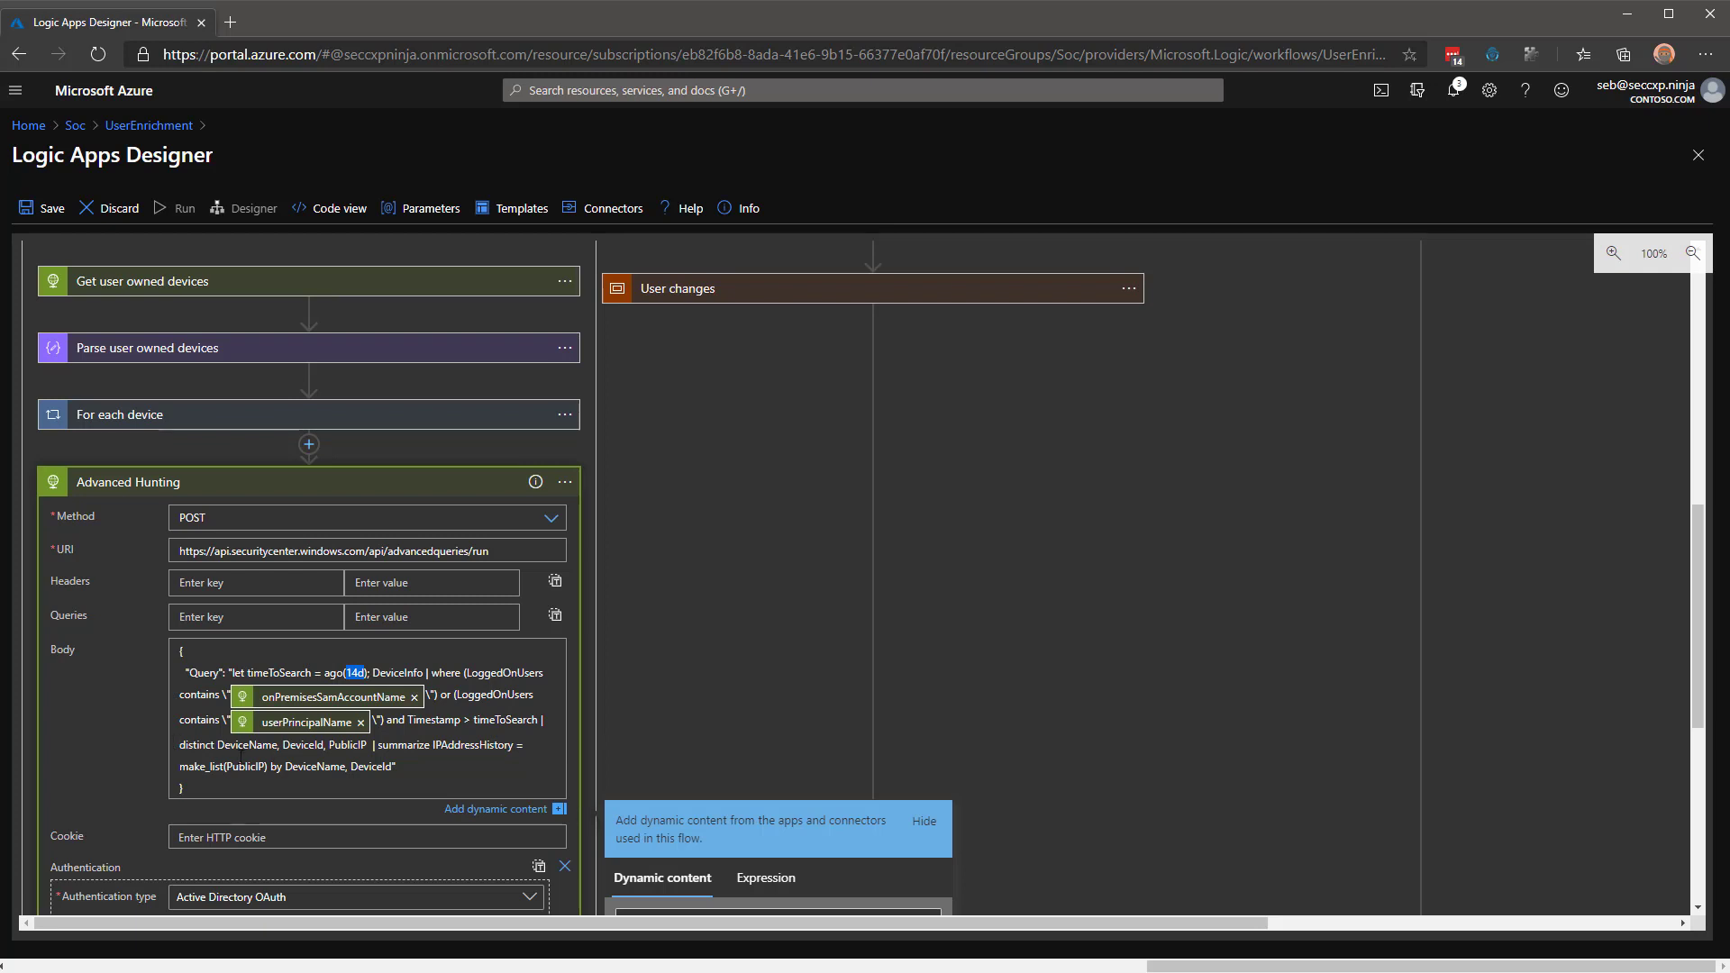
Highlight PublicIP in the Advanced Hunting query, then collapse the card.
scroll(196, 644, down, 1)
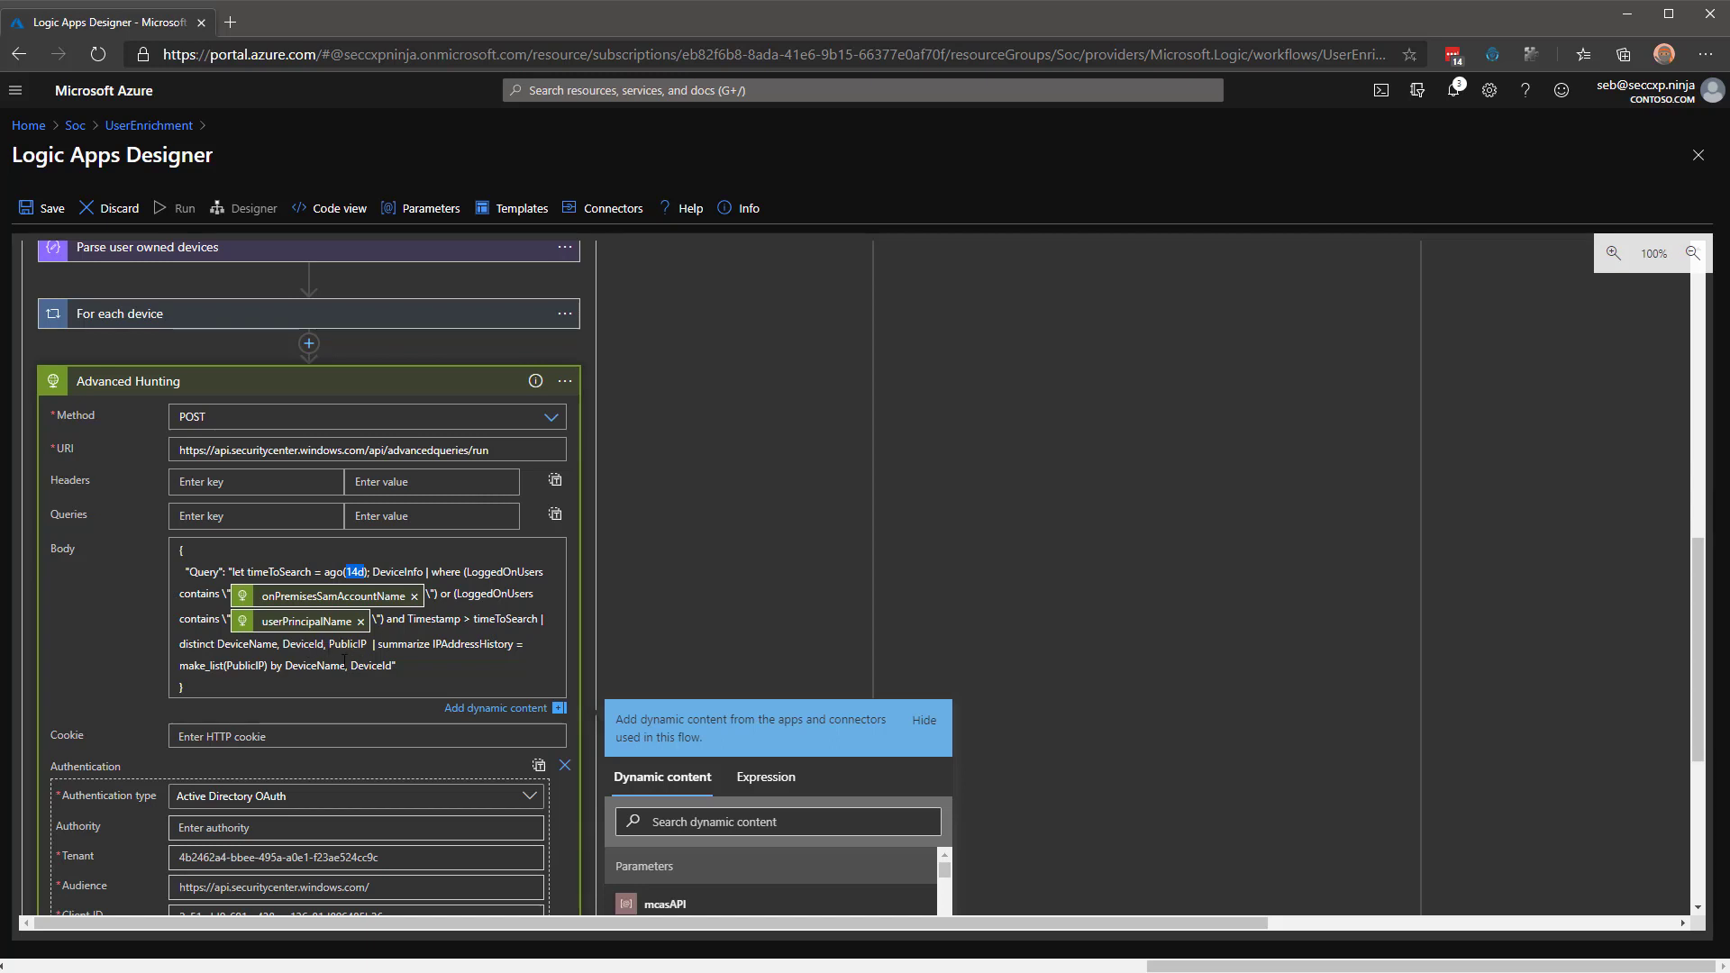
click(328, 643)
drag(328, 644, 362, 644)
click(124, 388)
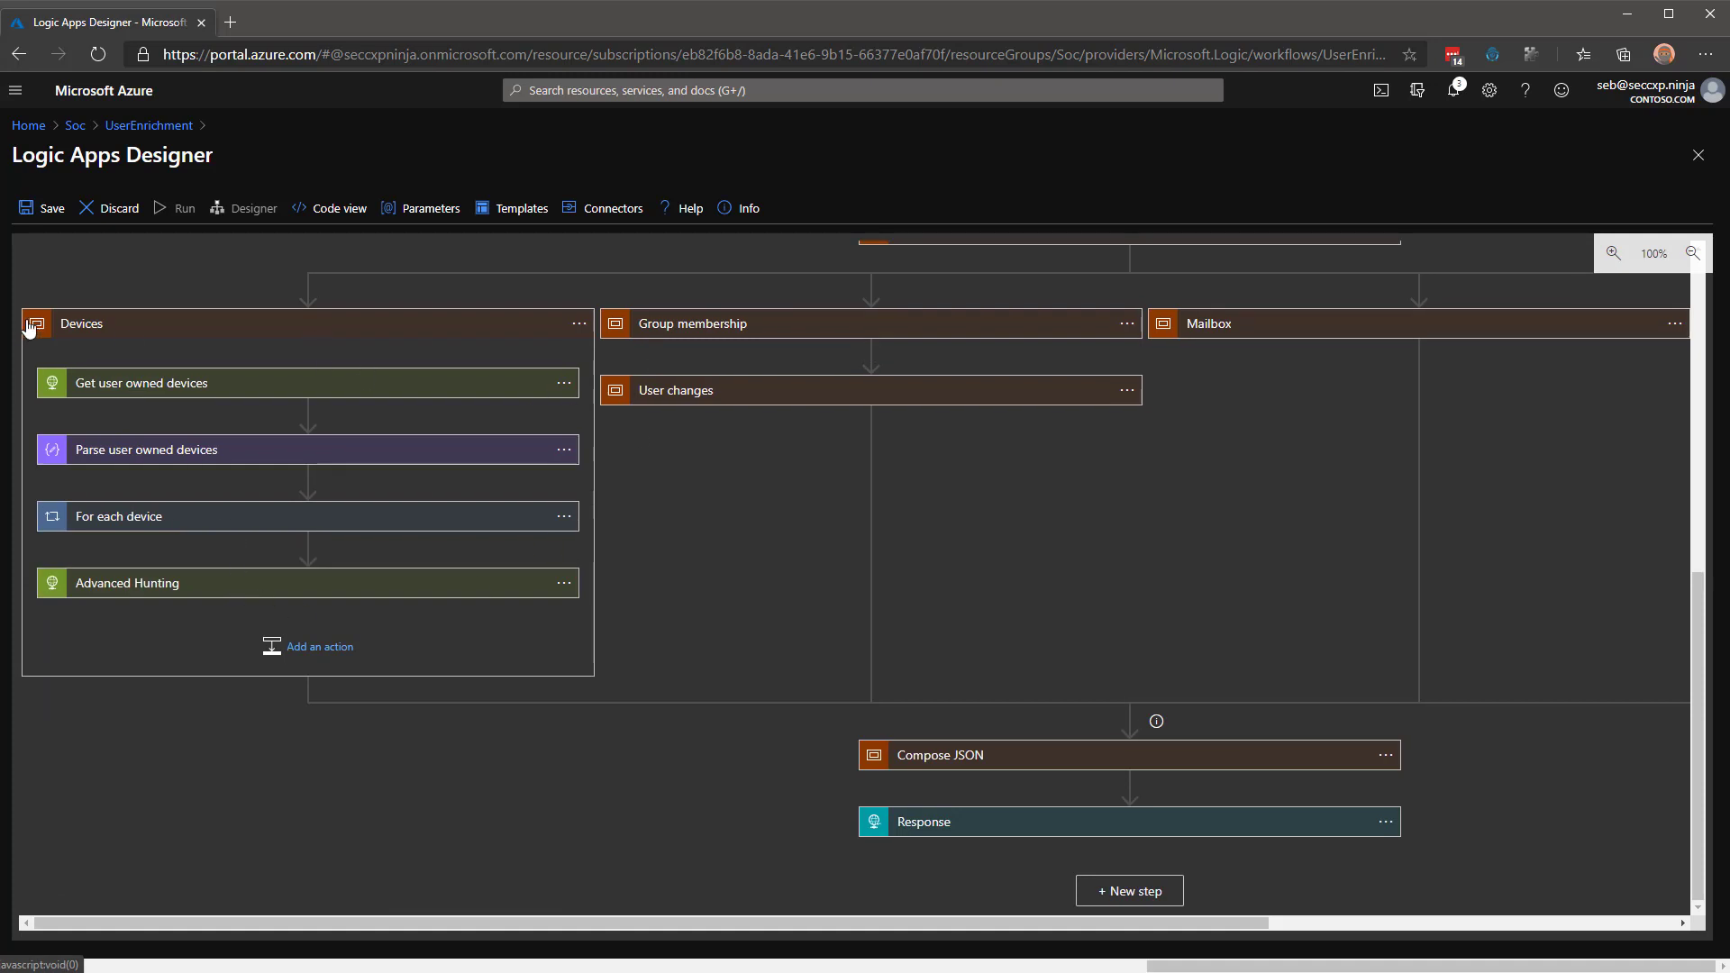
Collapse Devices, expand Group membership, and review the group ID list in the Groups step.
click(134, 338)
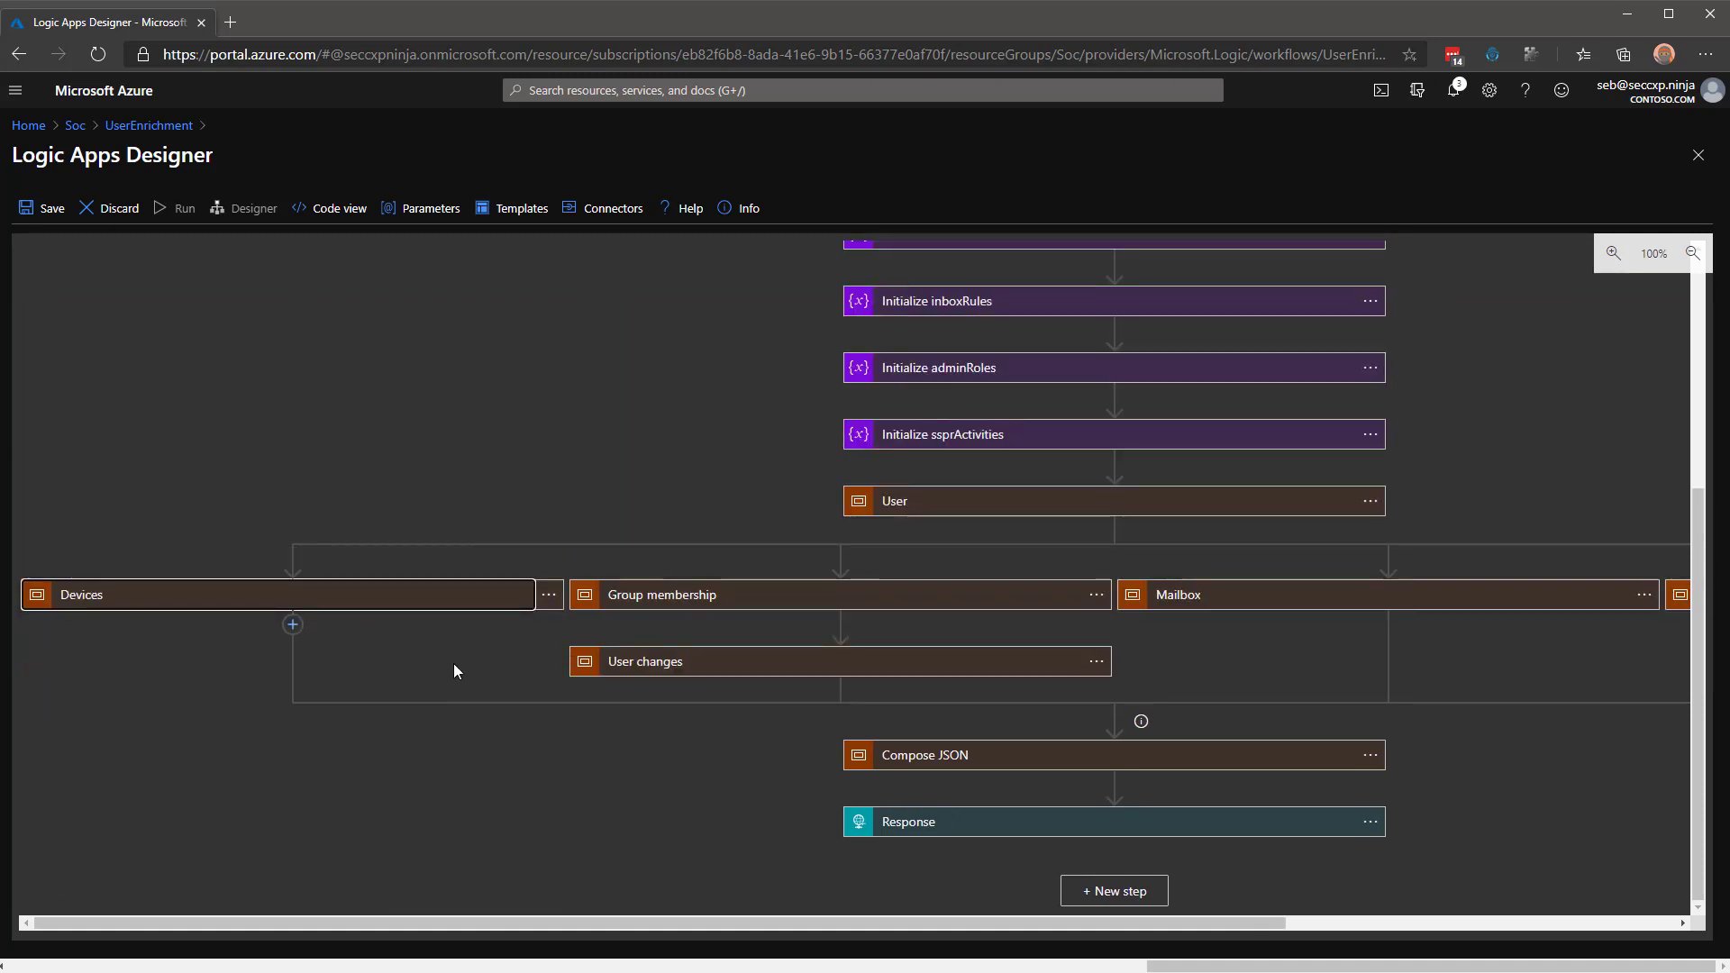
click(690, 599)
scroll(527, 696, down, 2)
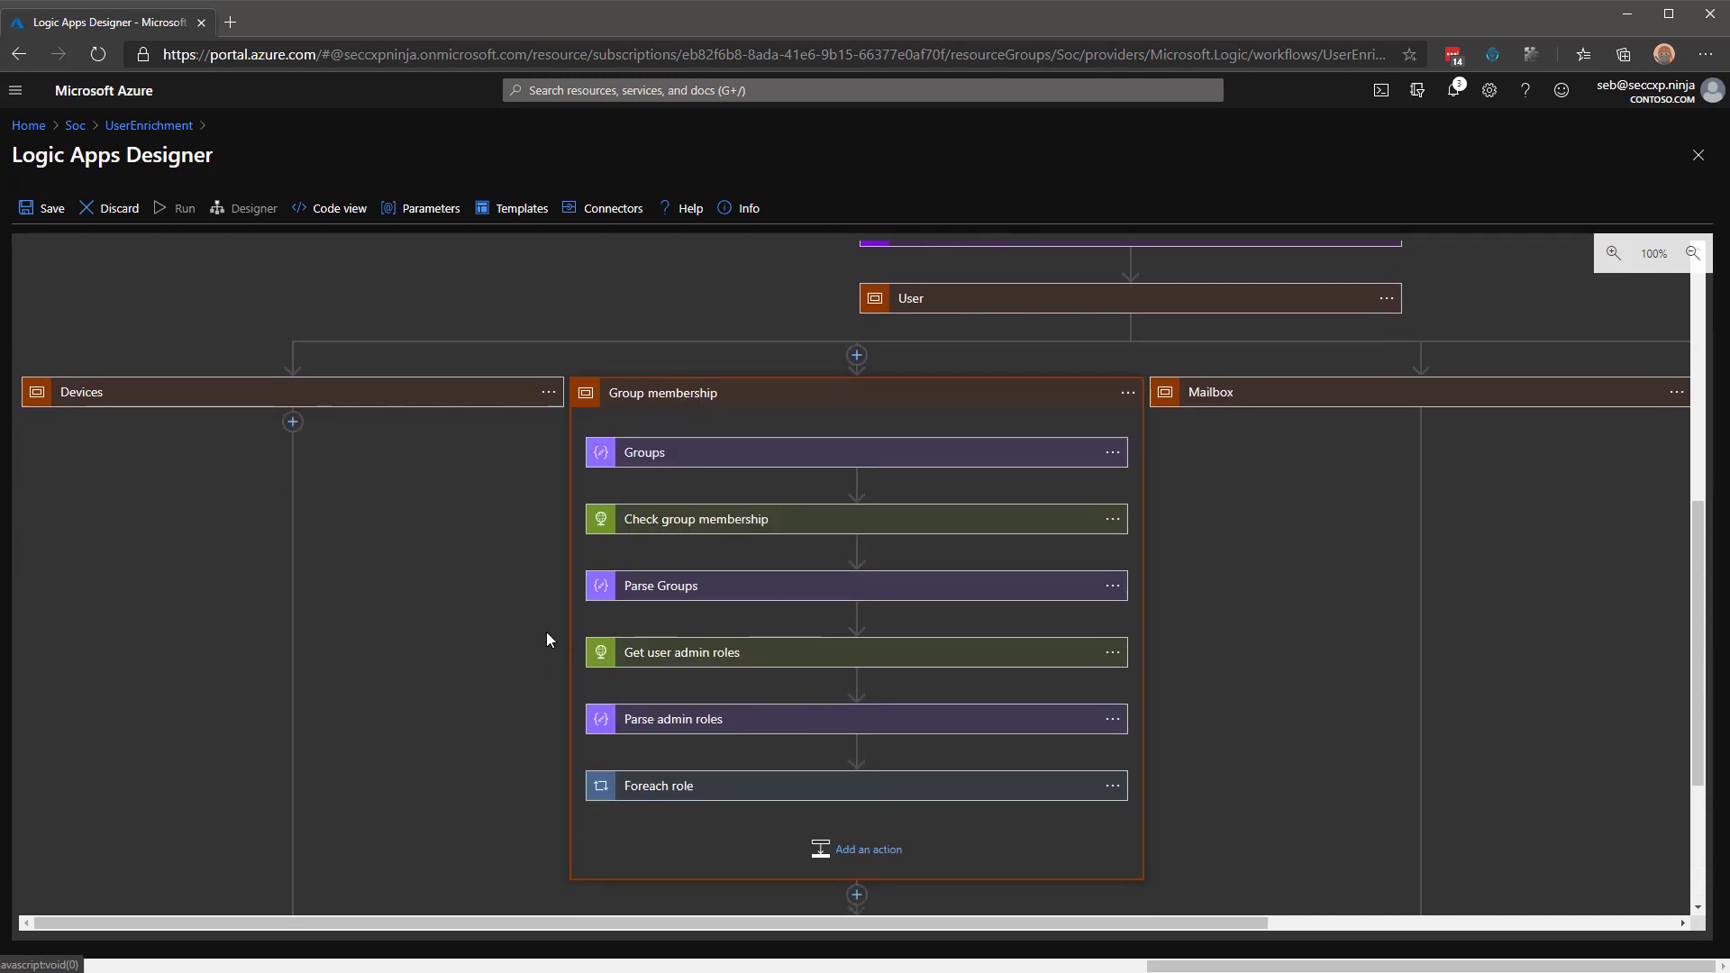
click(706, 456)
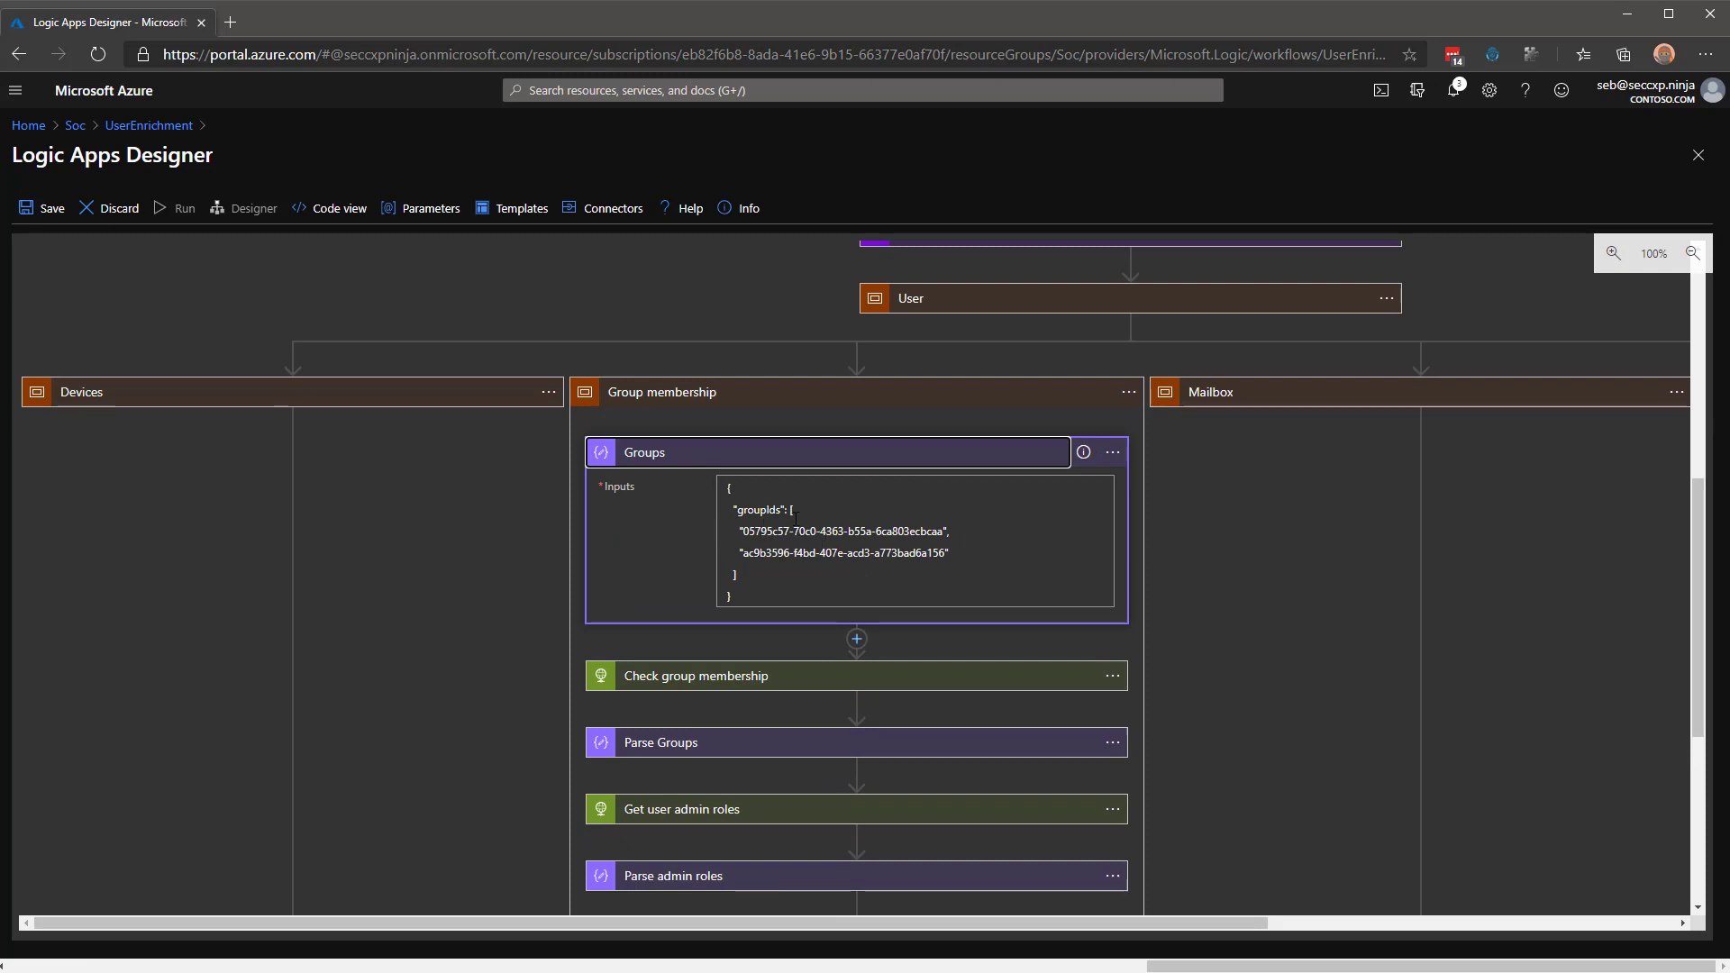
drag(744, 531, 940, 532)
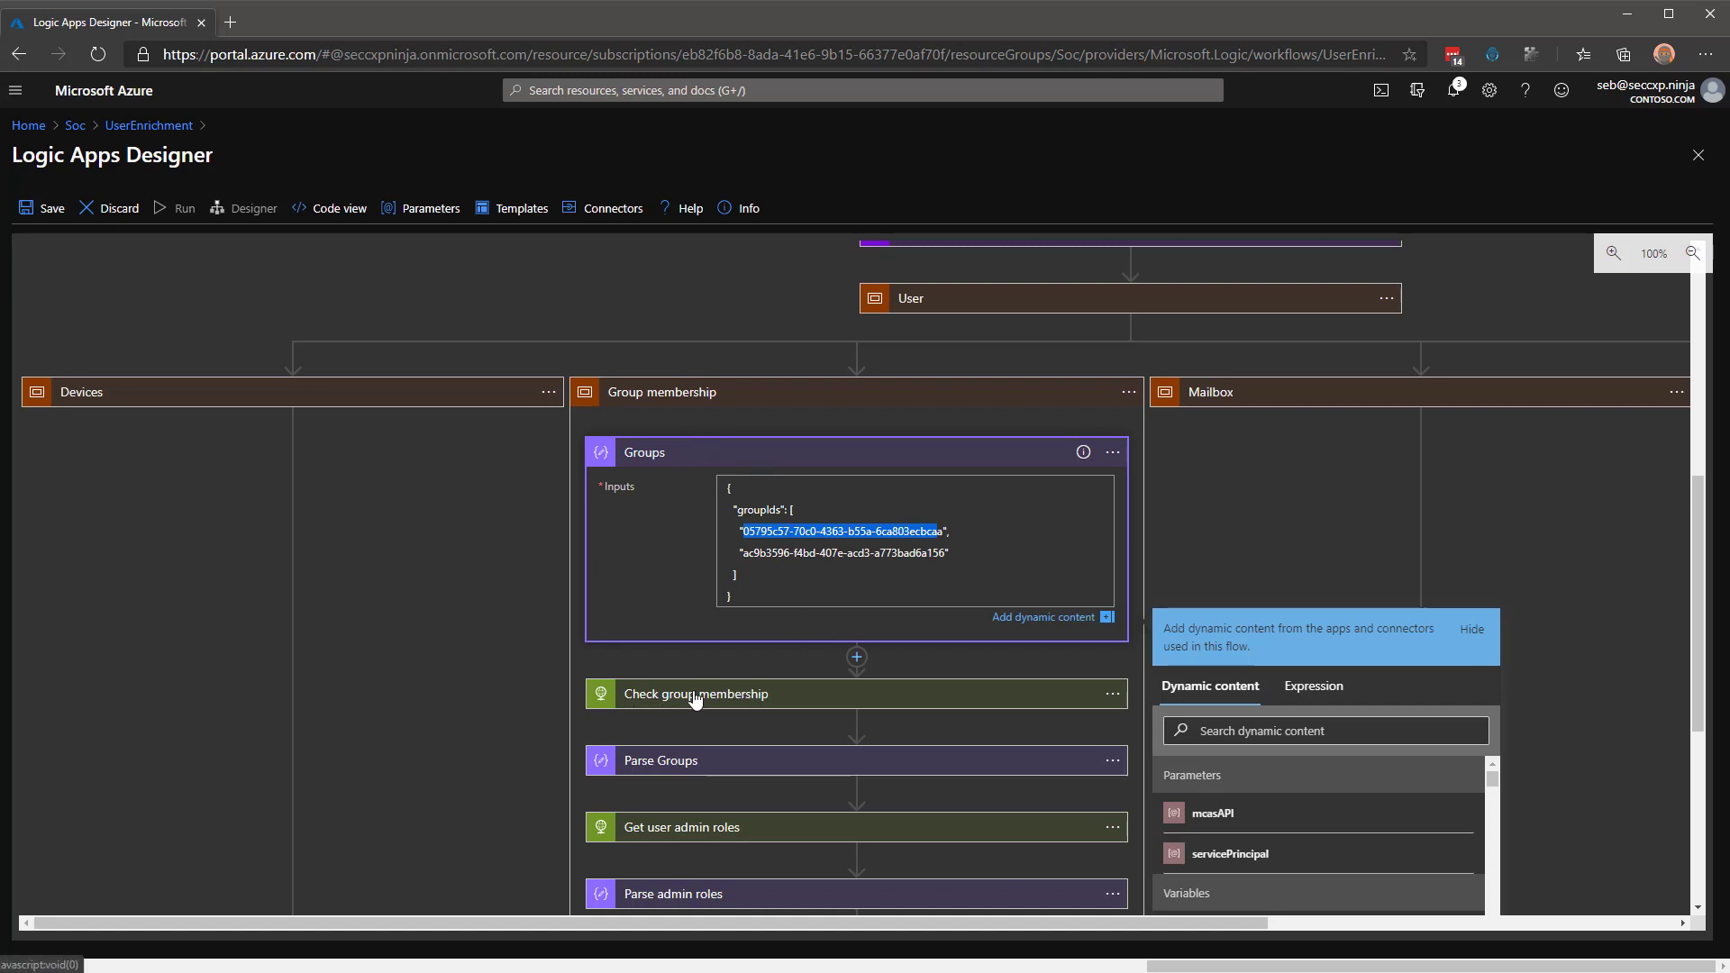
click(775, 465)
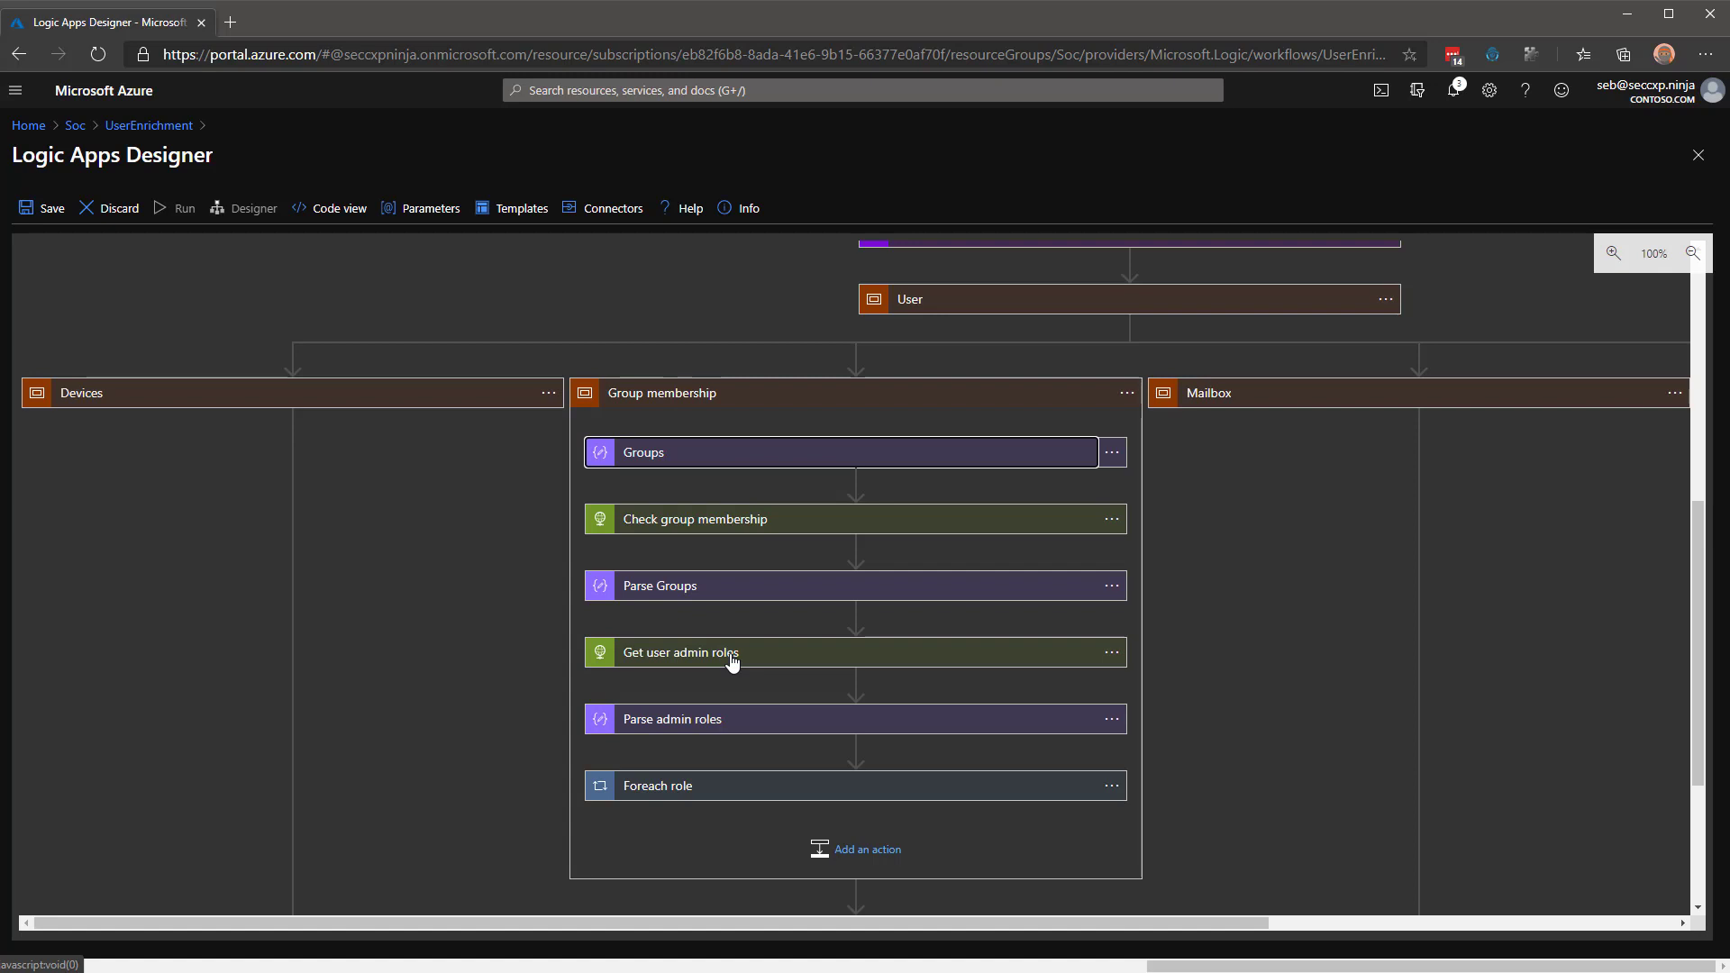
Inspect the Foreach role admin loop, then collapse the Group membership branch.
click(734, 793)
scroll(841, 666, down, 3)
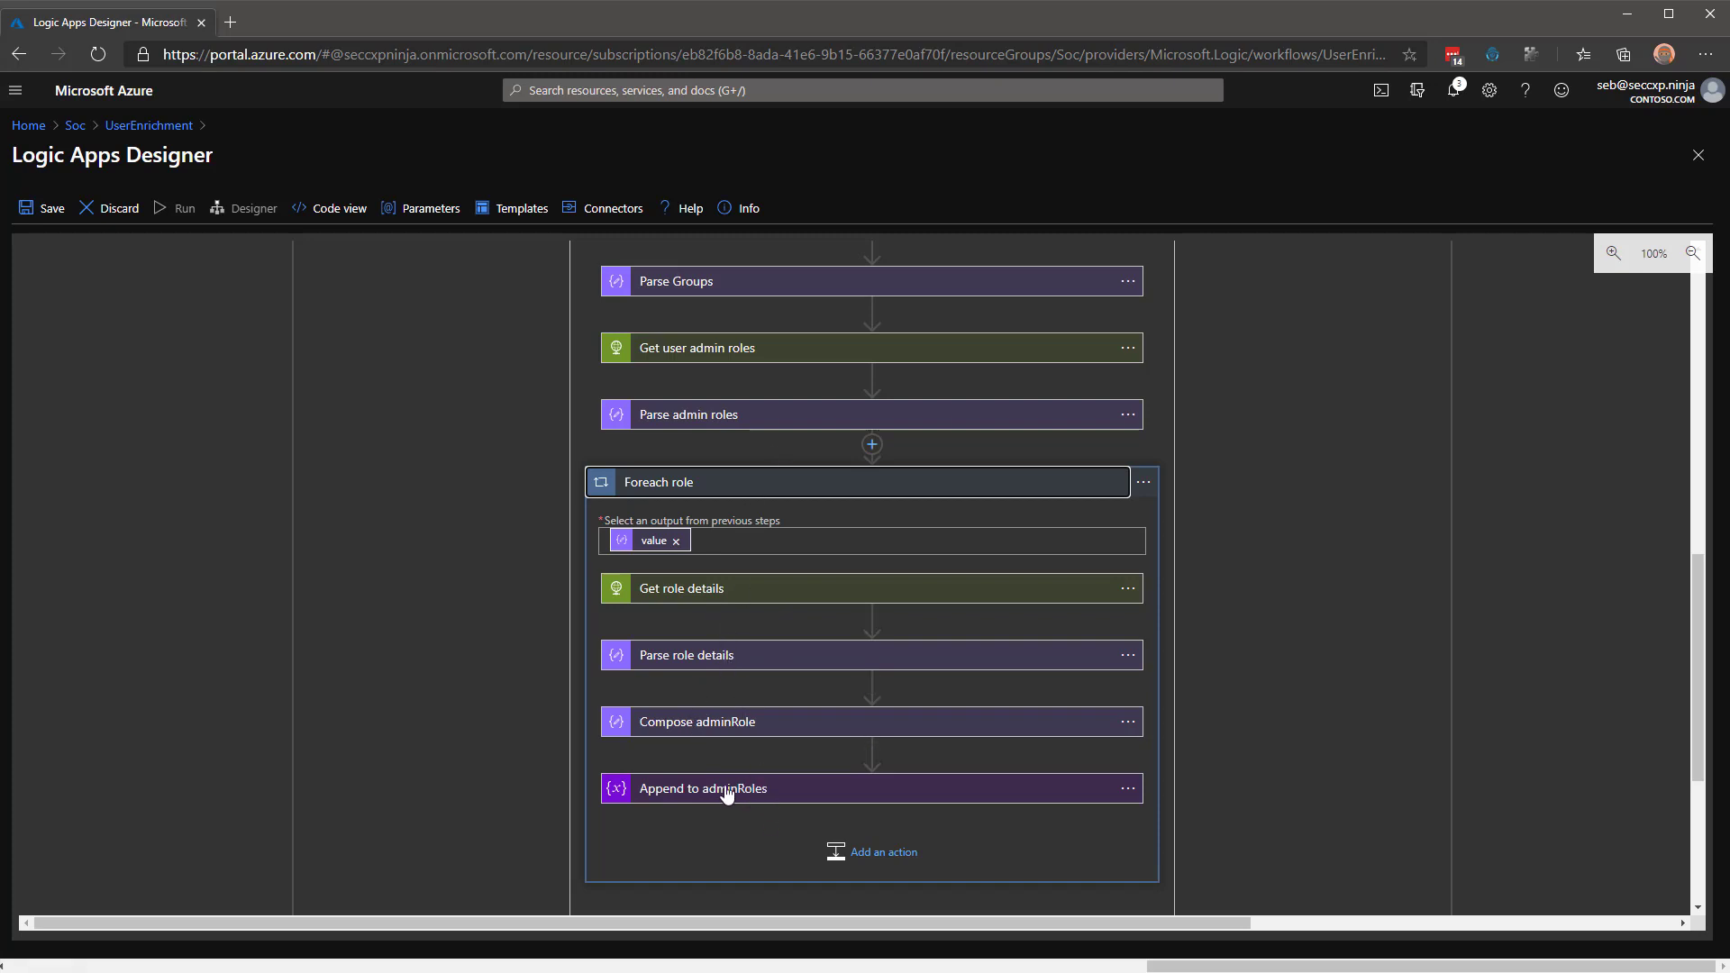
scroll(786, 793, up, 3)
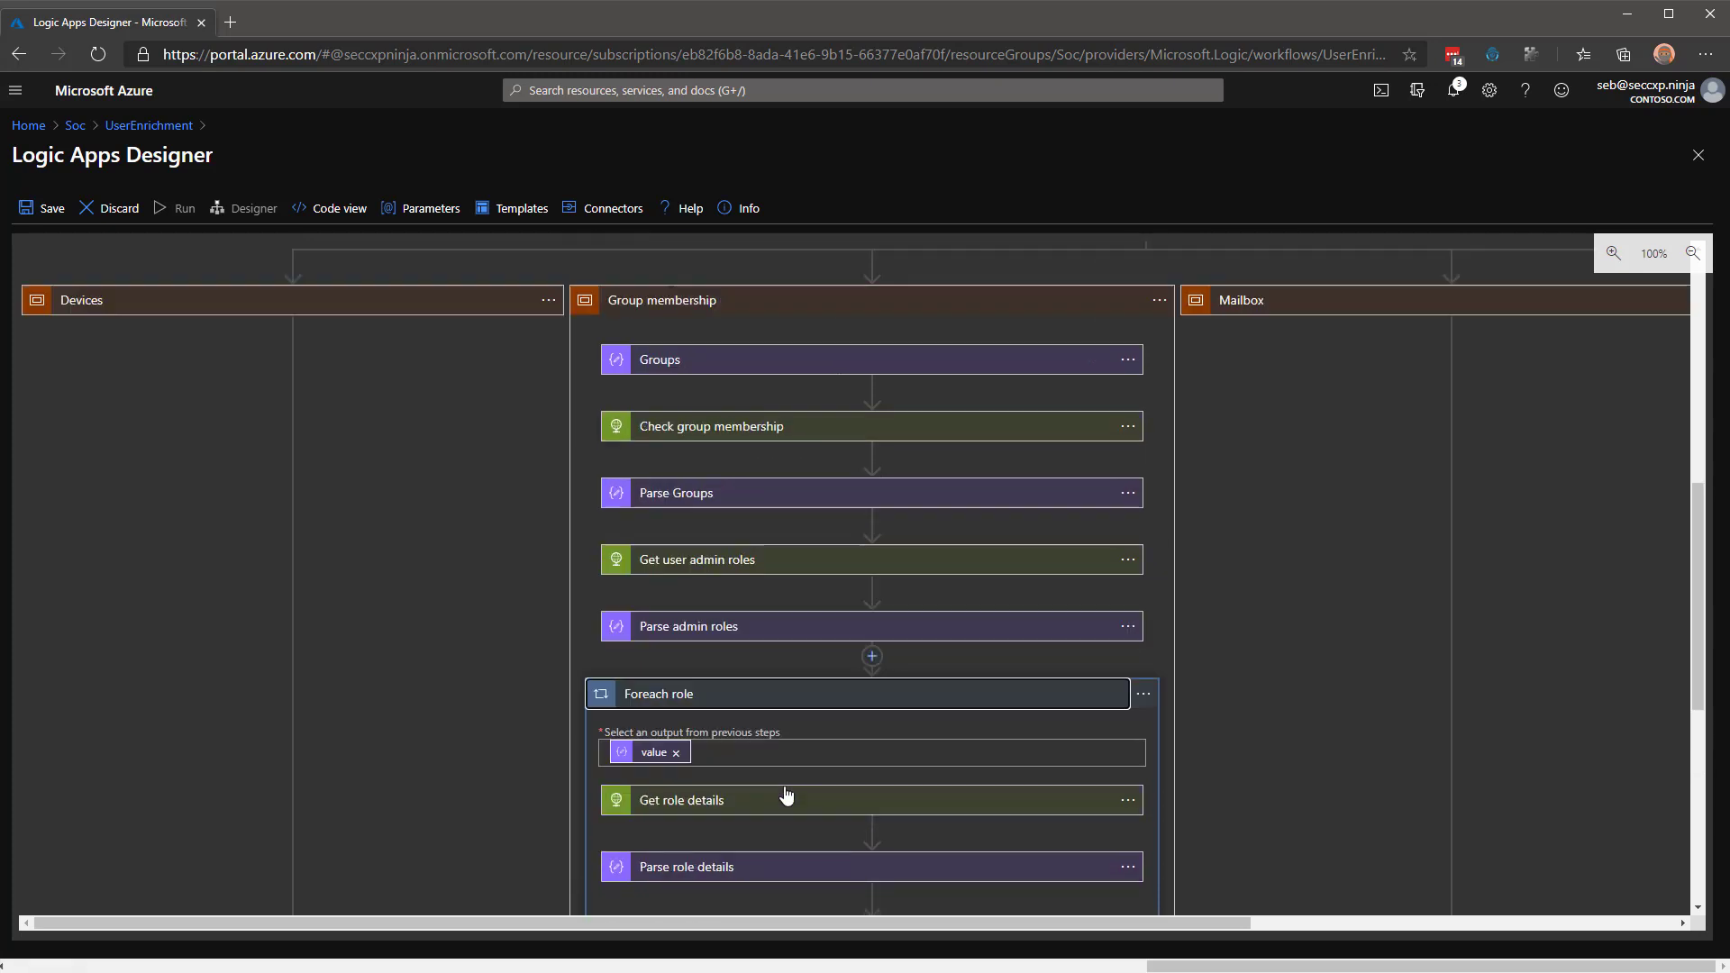
click(714, 397)
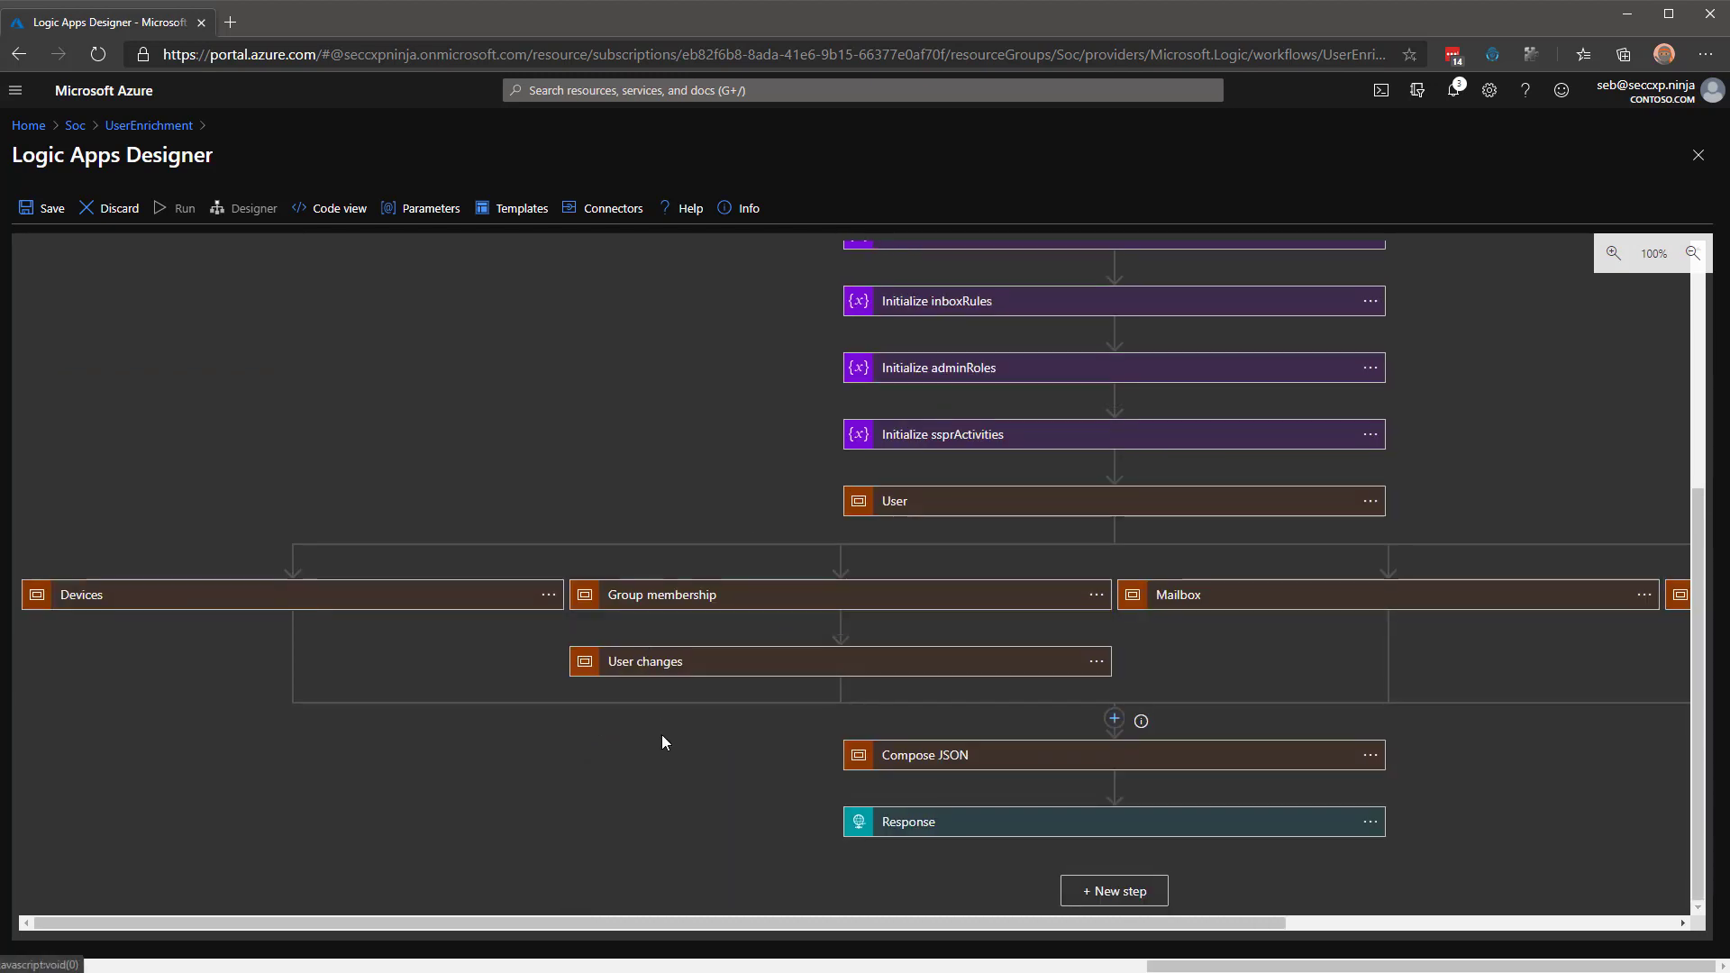
click(678, 674)
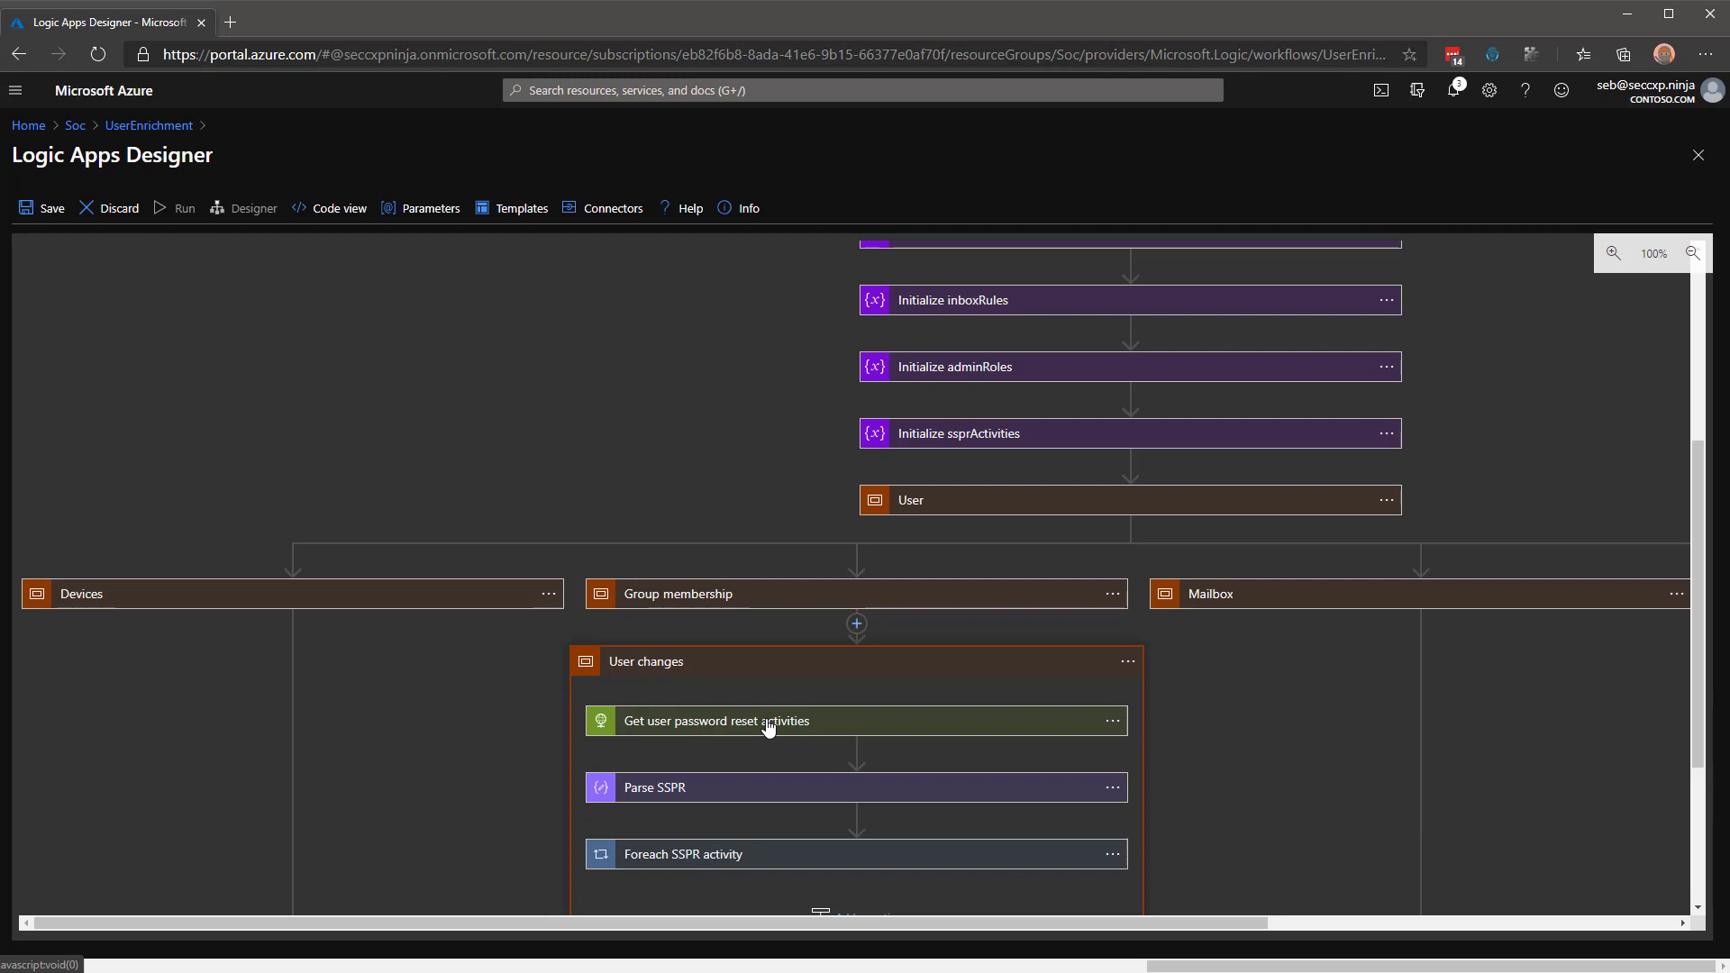
click(682, 856)
scroll(874, 664, down, 3)
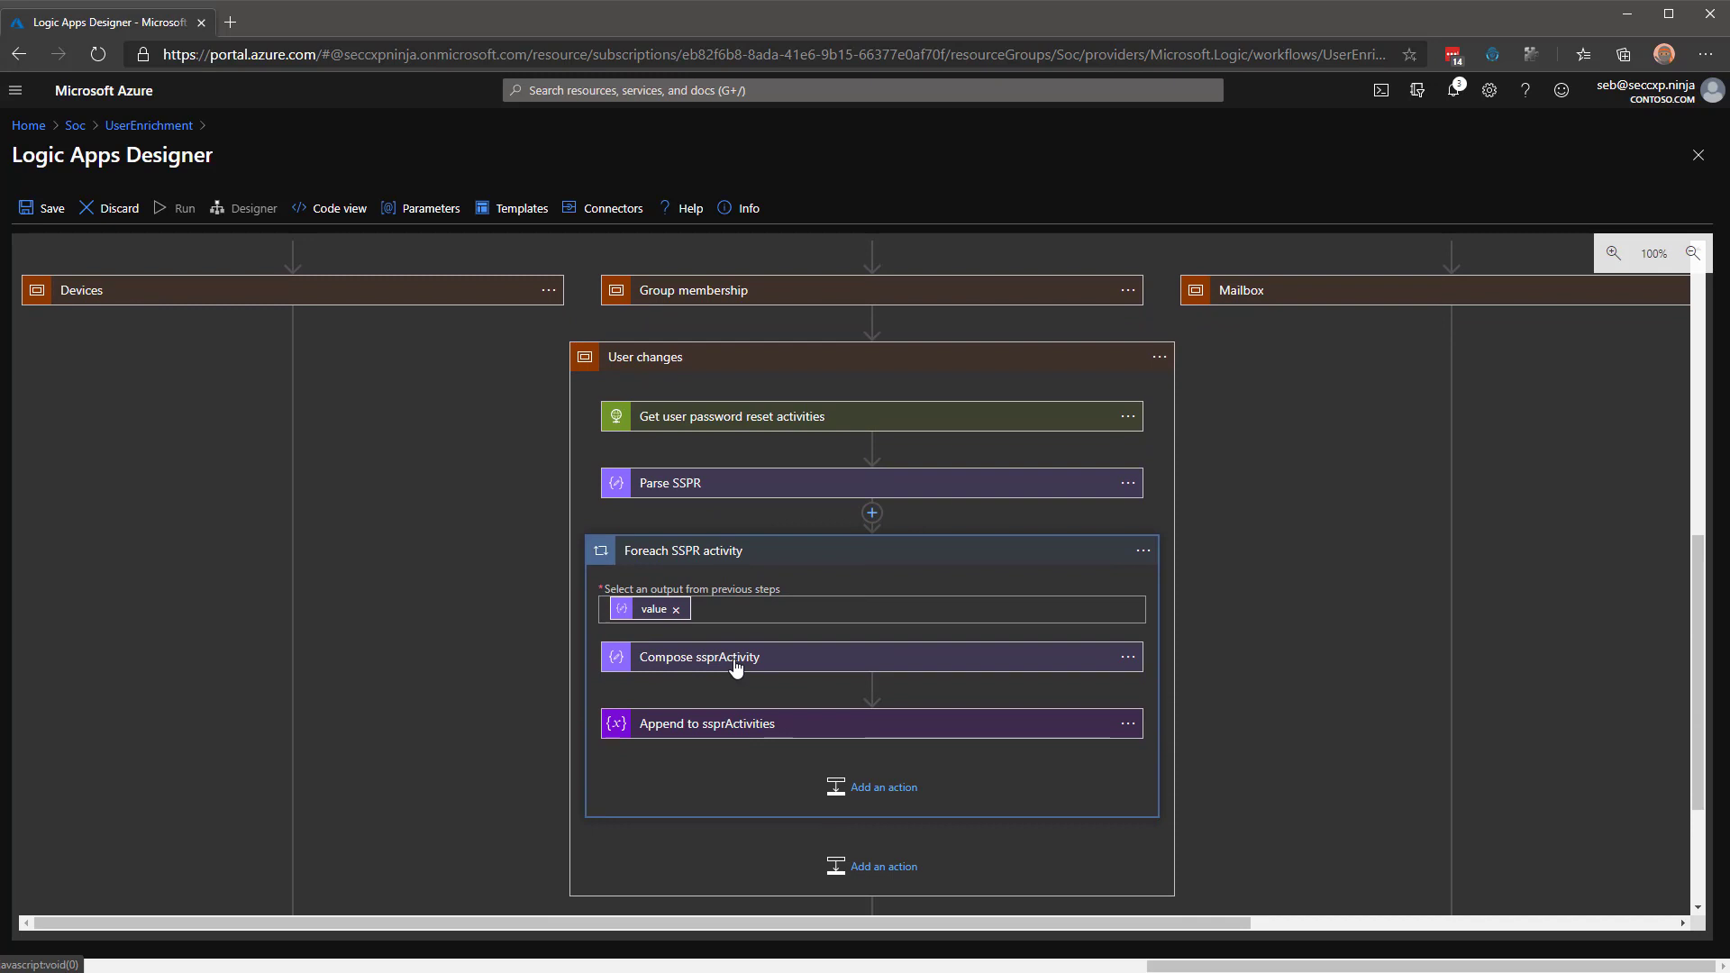
click(736, 663)
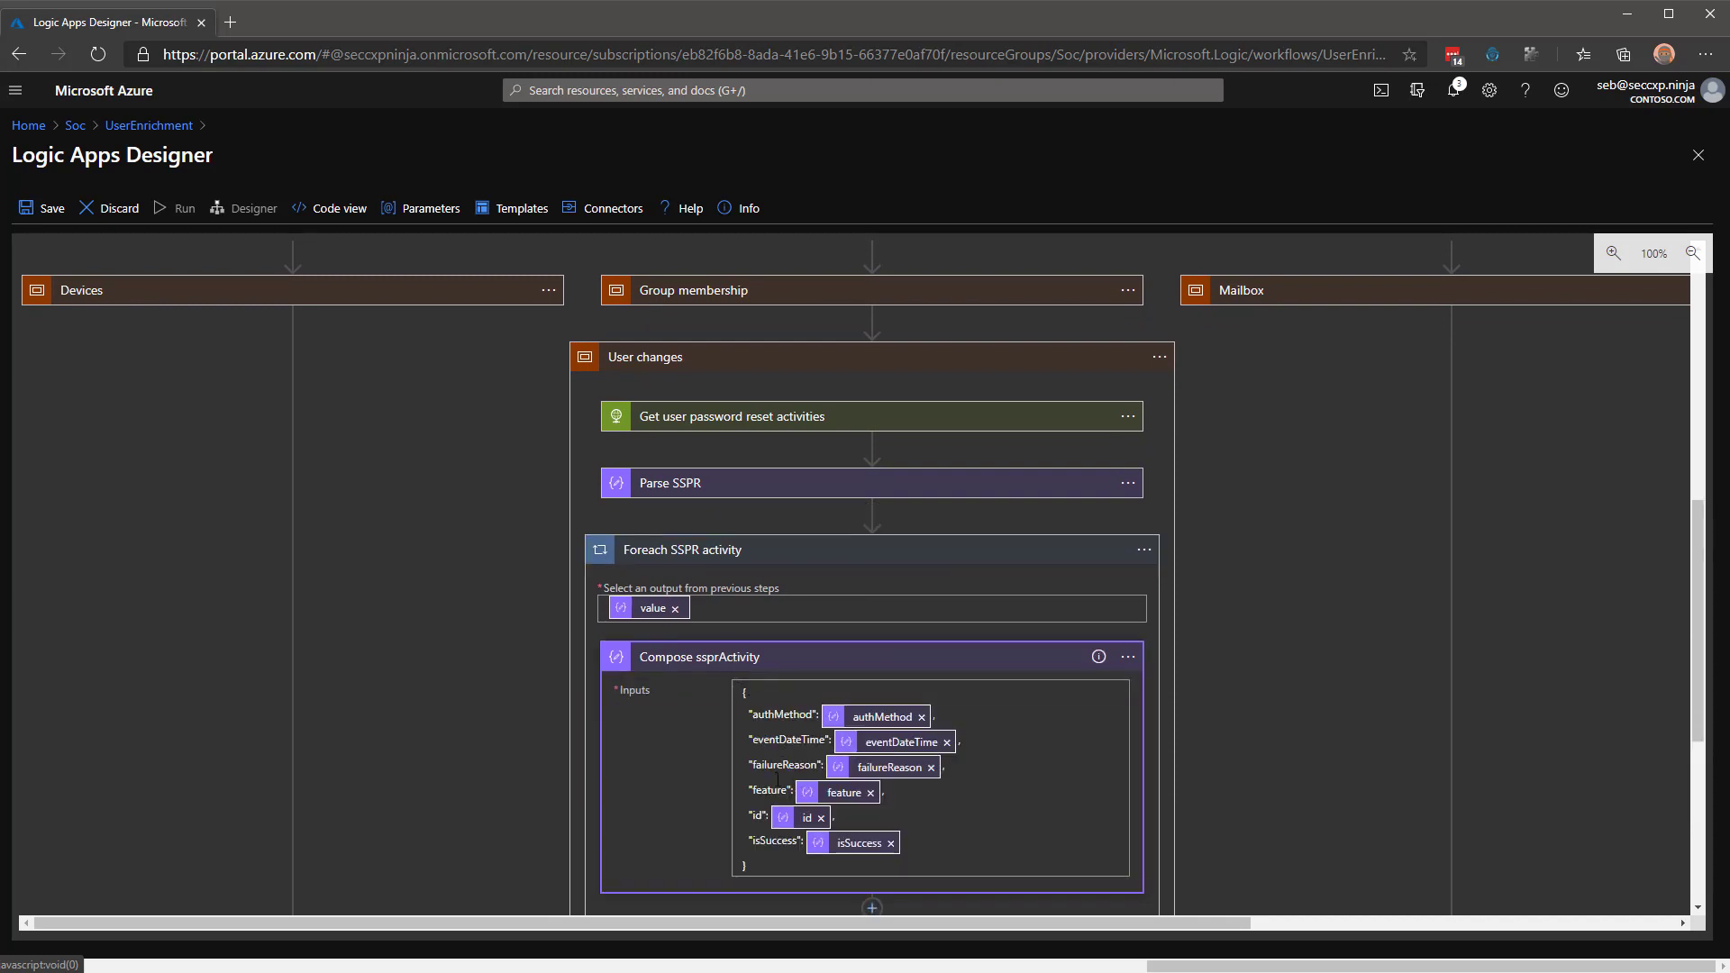
mouse_move(818, 793)
click(742, 667)
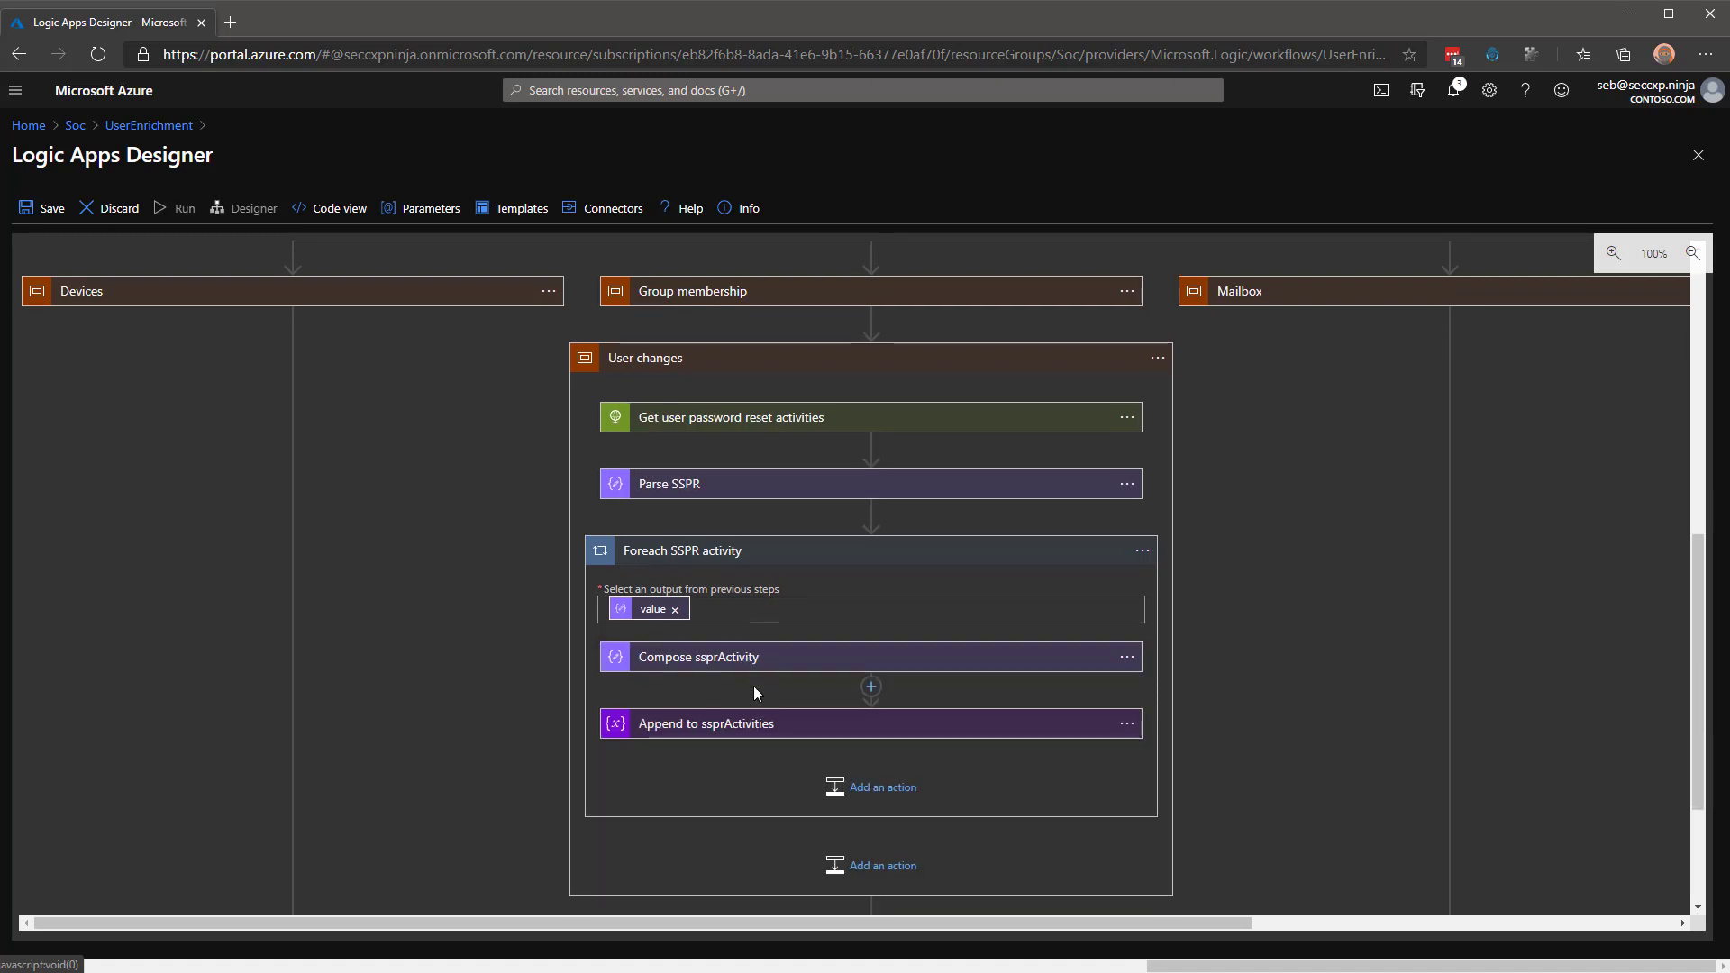
click(814, 551)
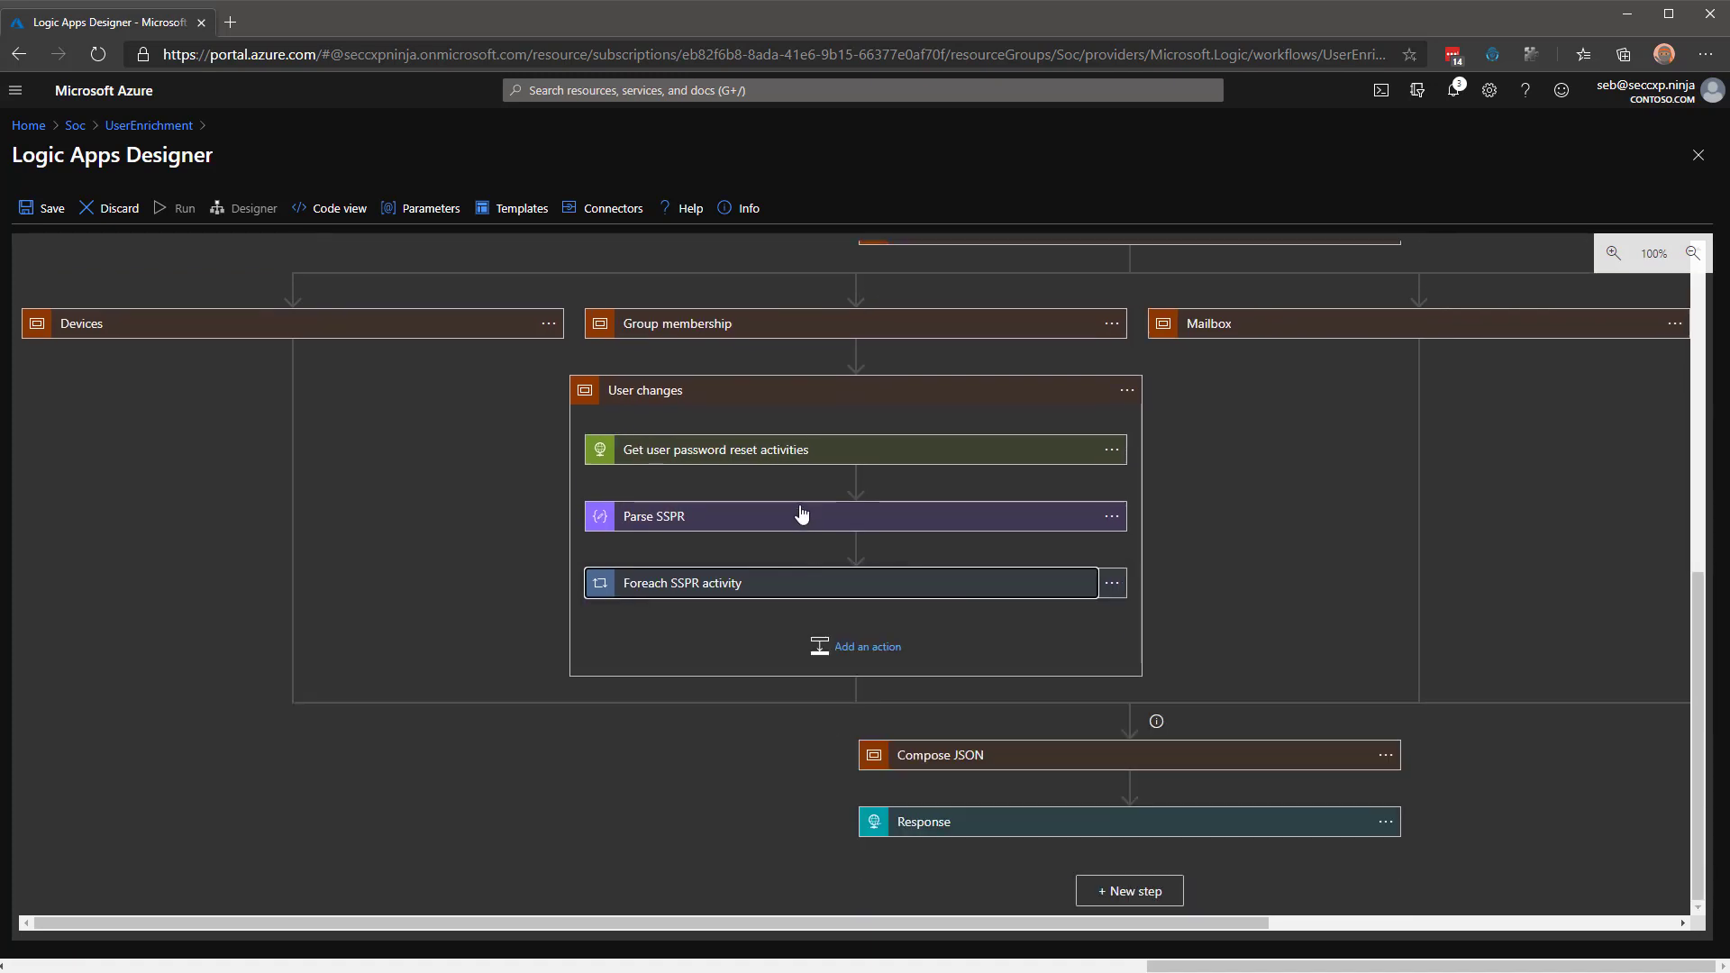
click(753, 396)
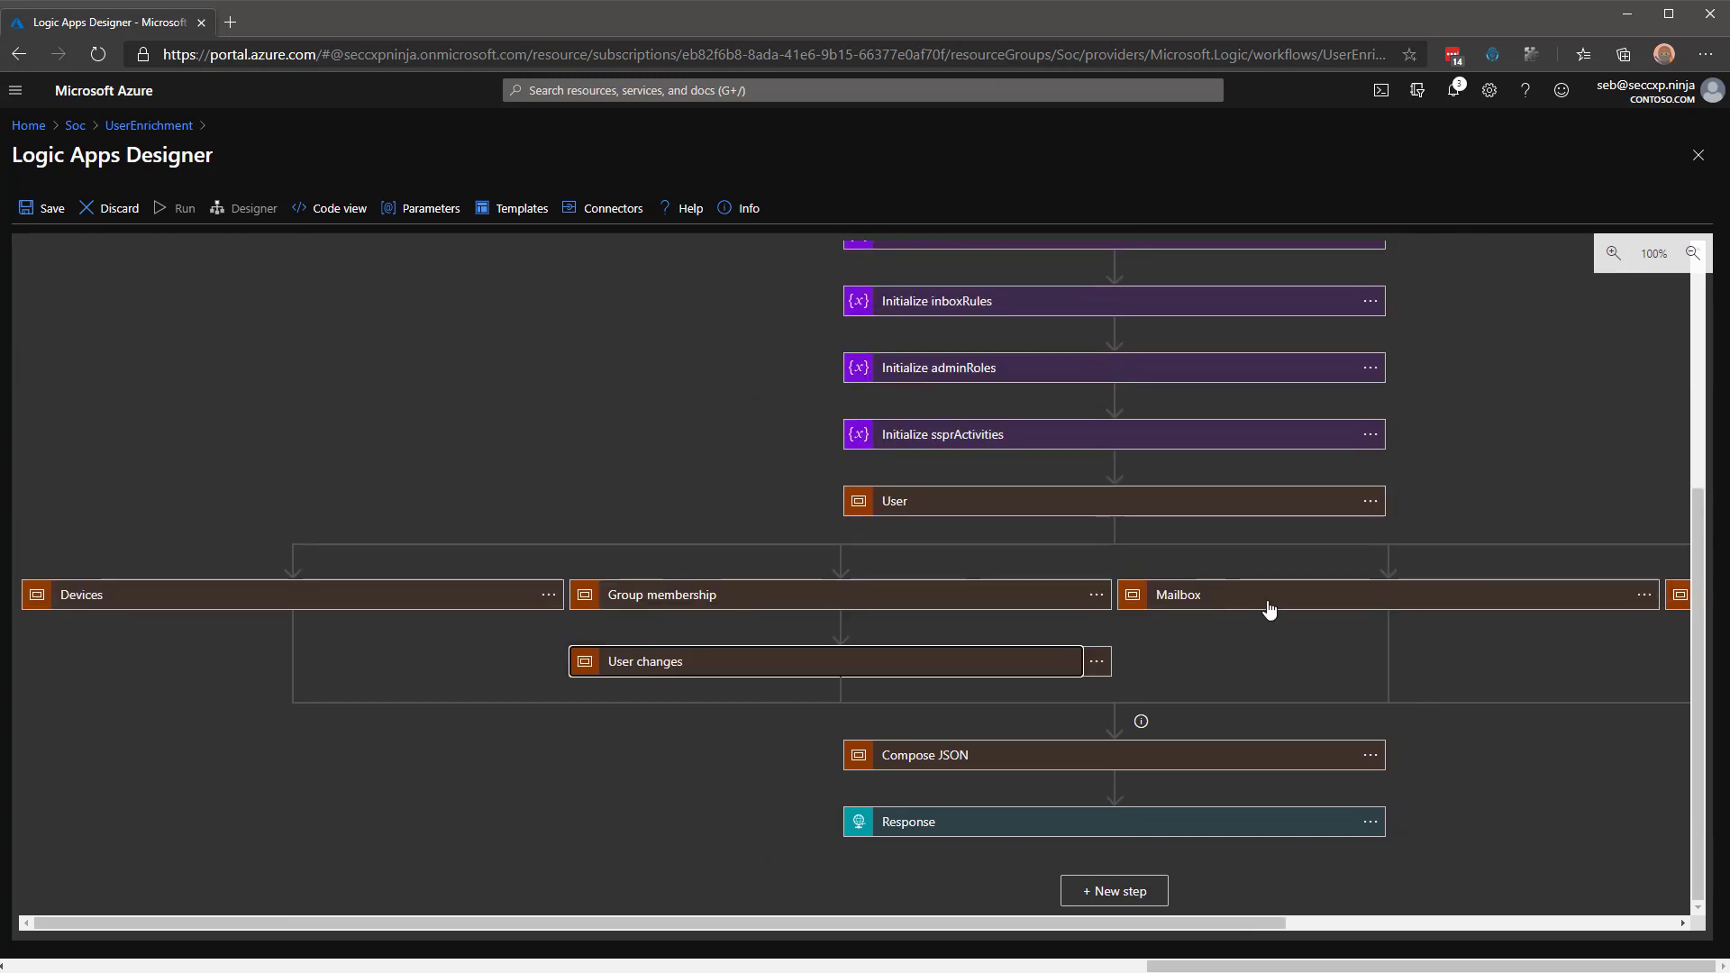
Expand the Mailbox branch and its For each inbox rule loop to reveal 'If move to folder'.
click(1269, 608)
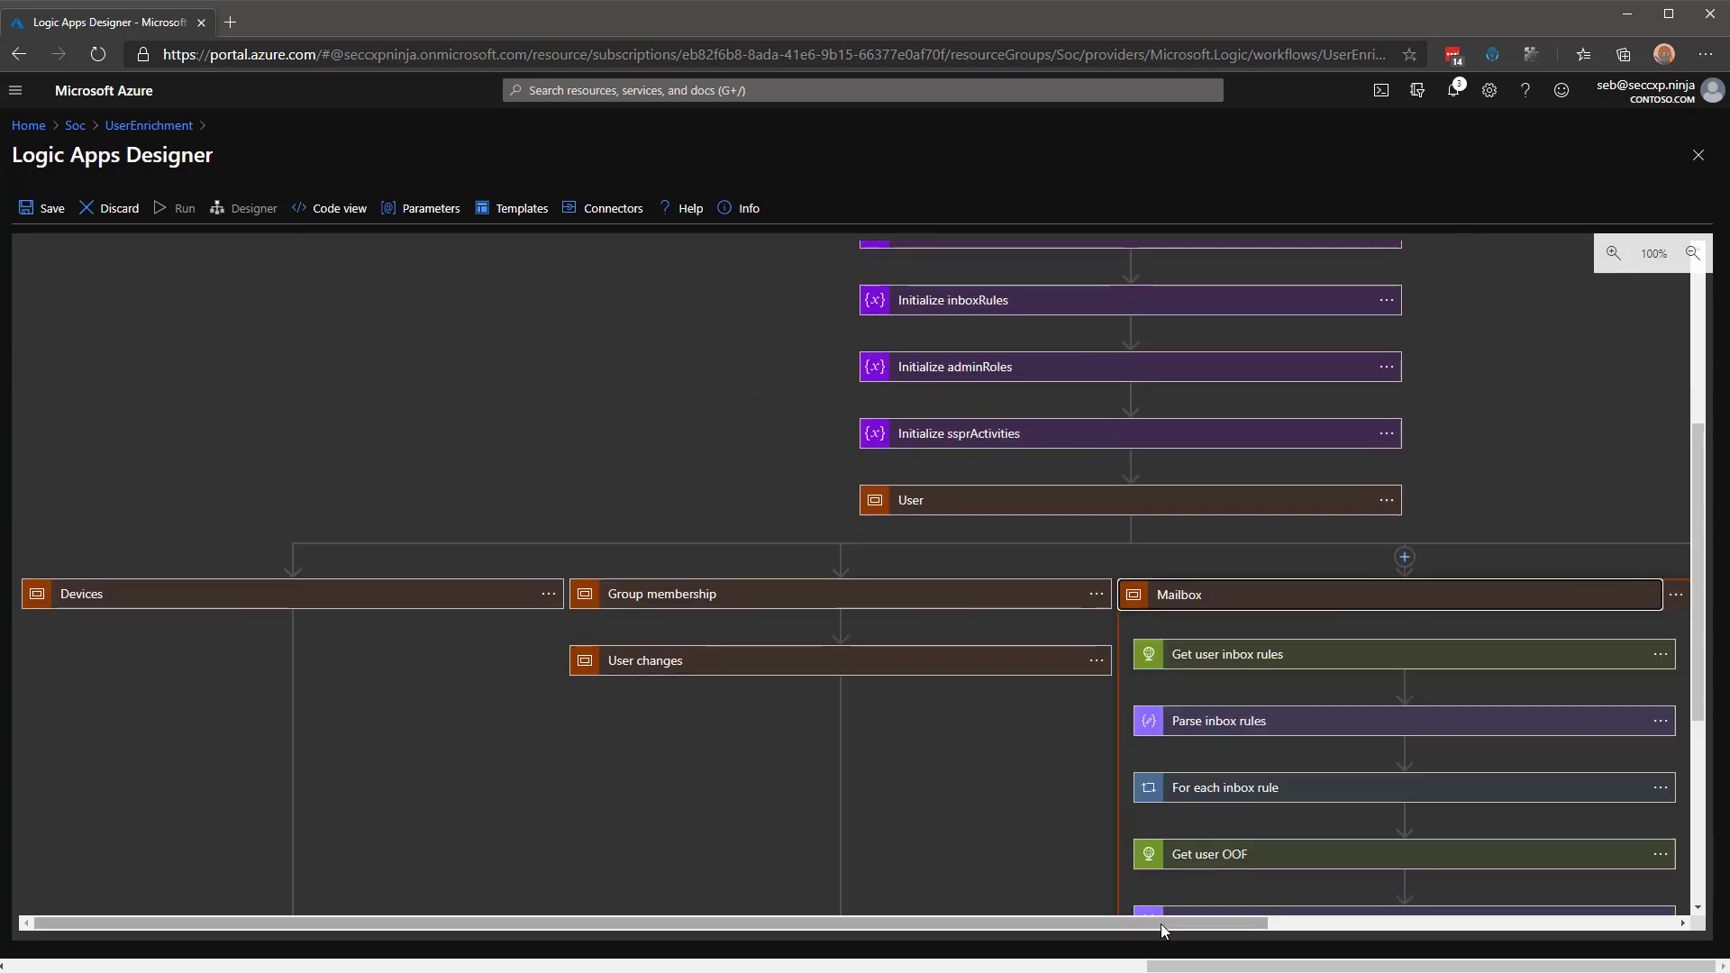
drag(1161, 923, 1440, 928)
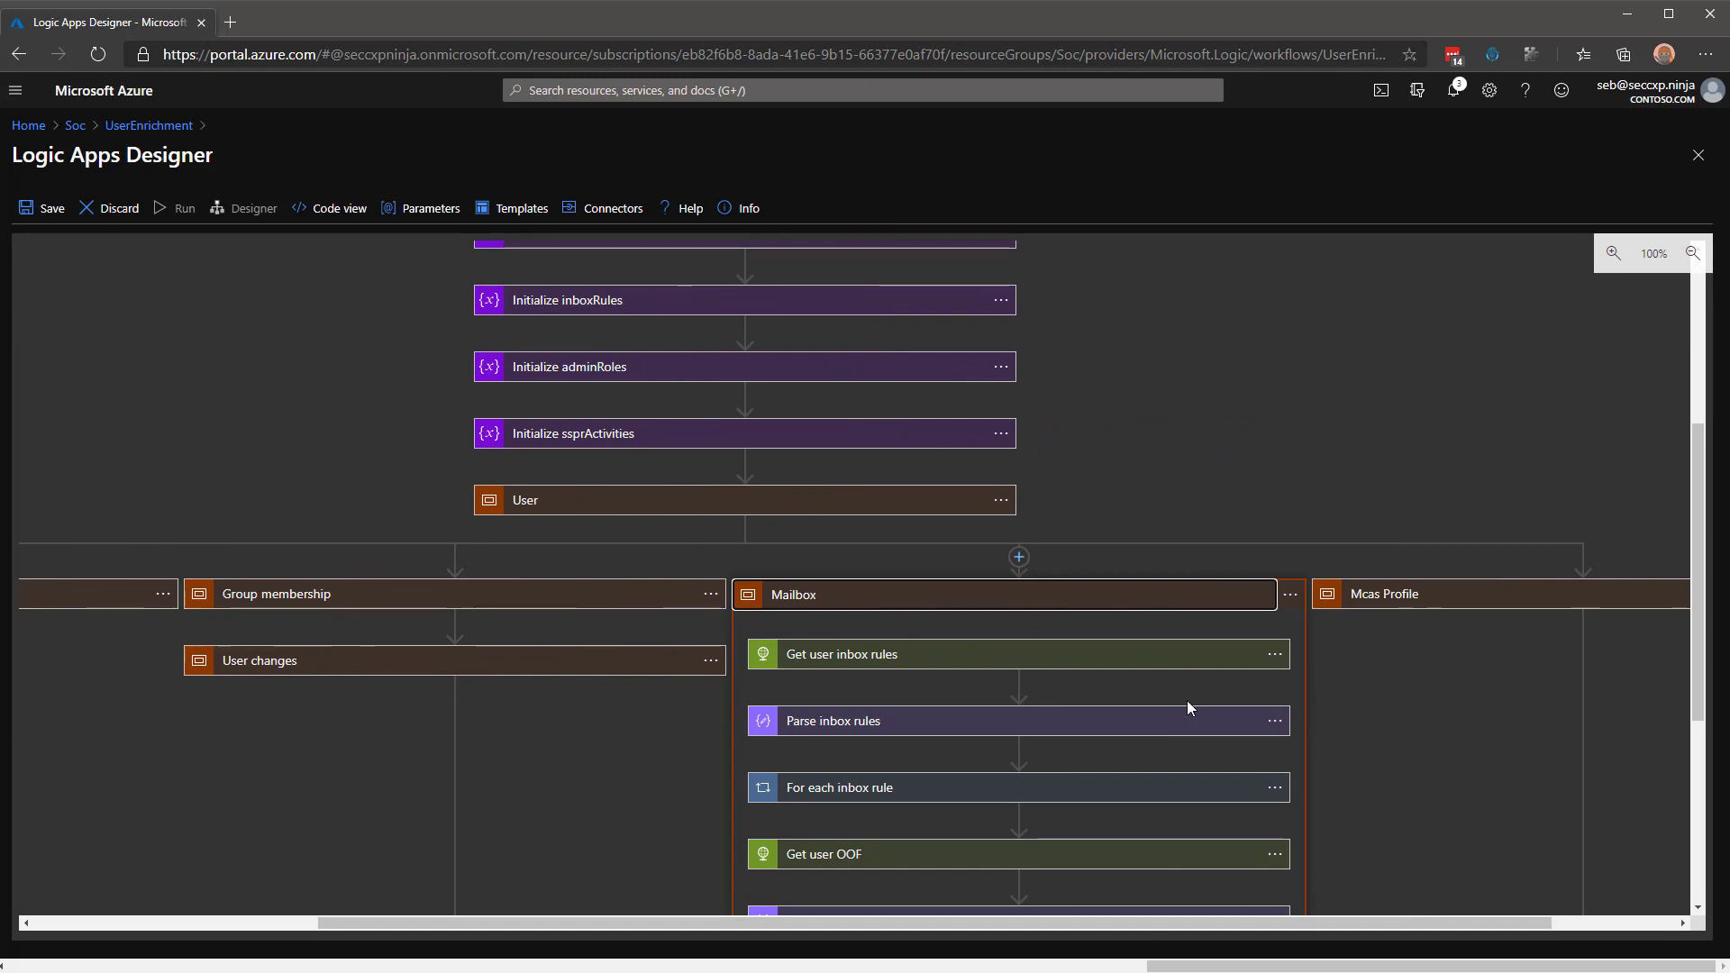
scroll(976, 684, down, 1)
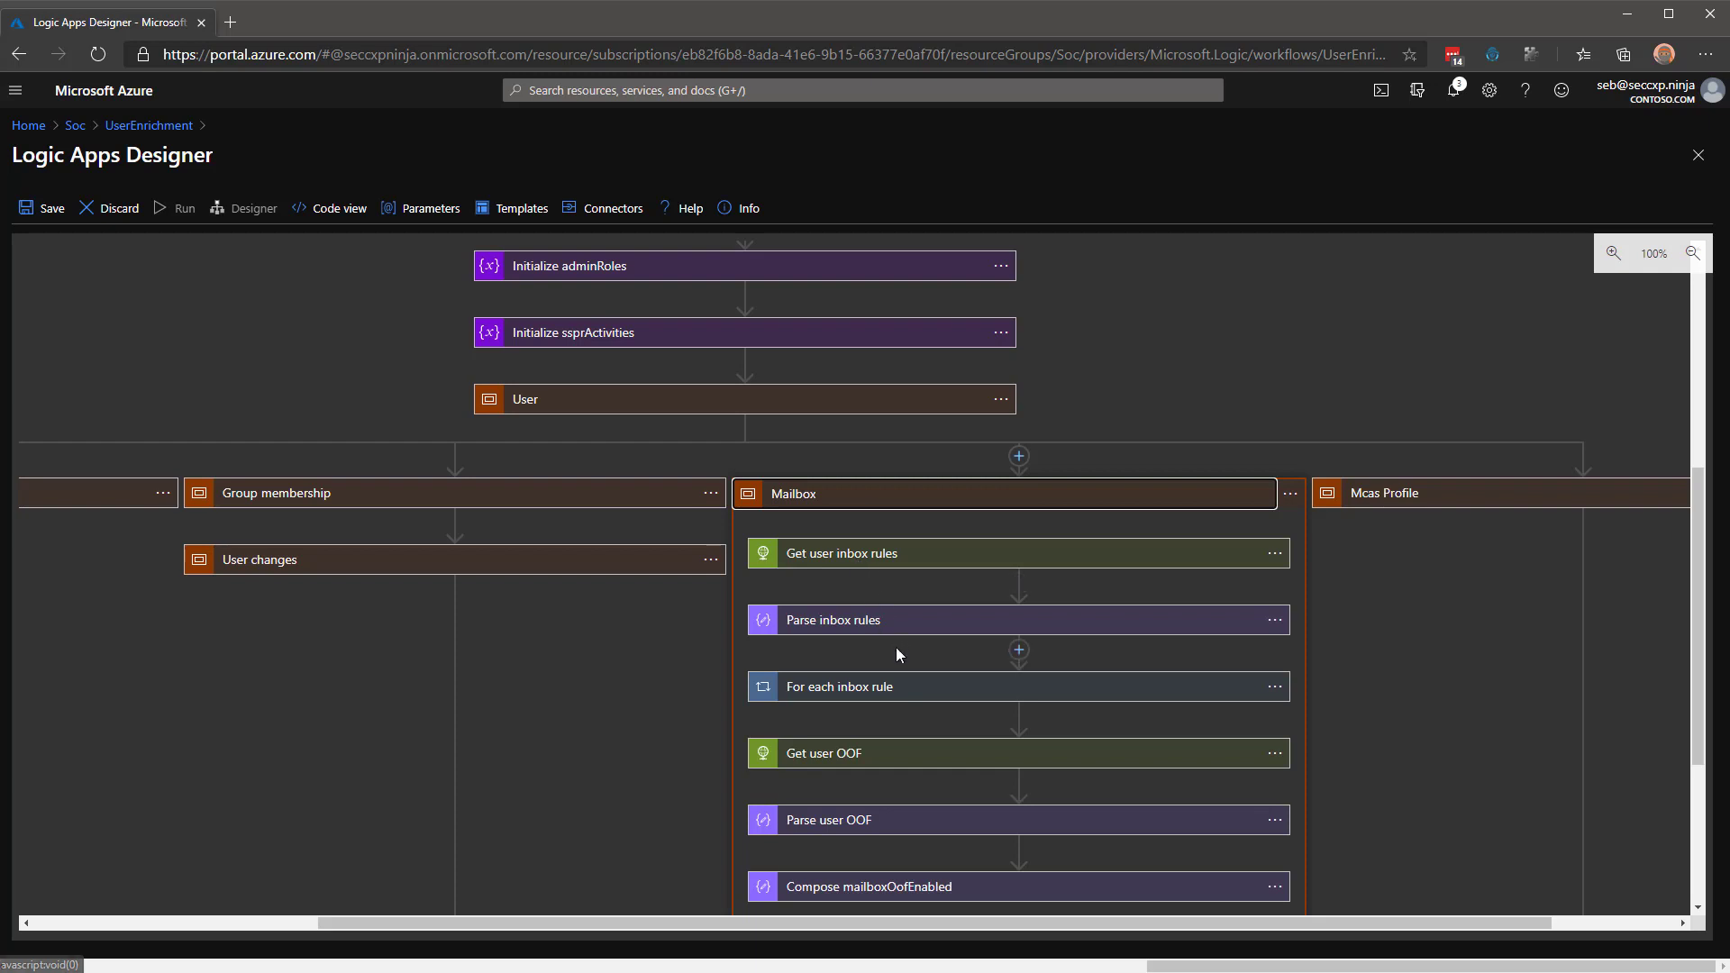
click(887, 688)
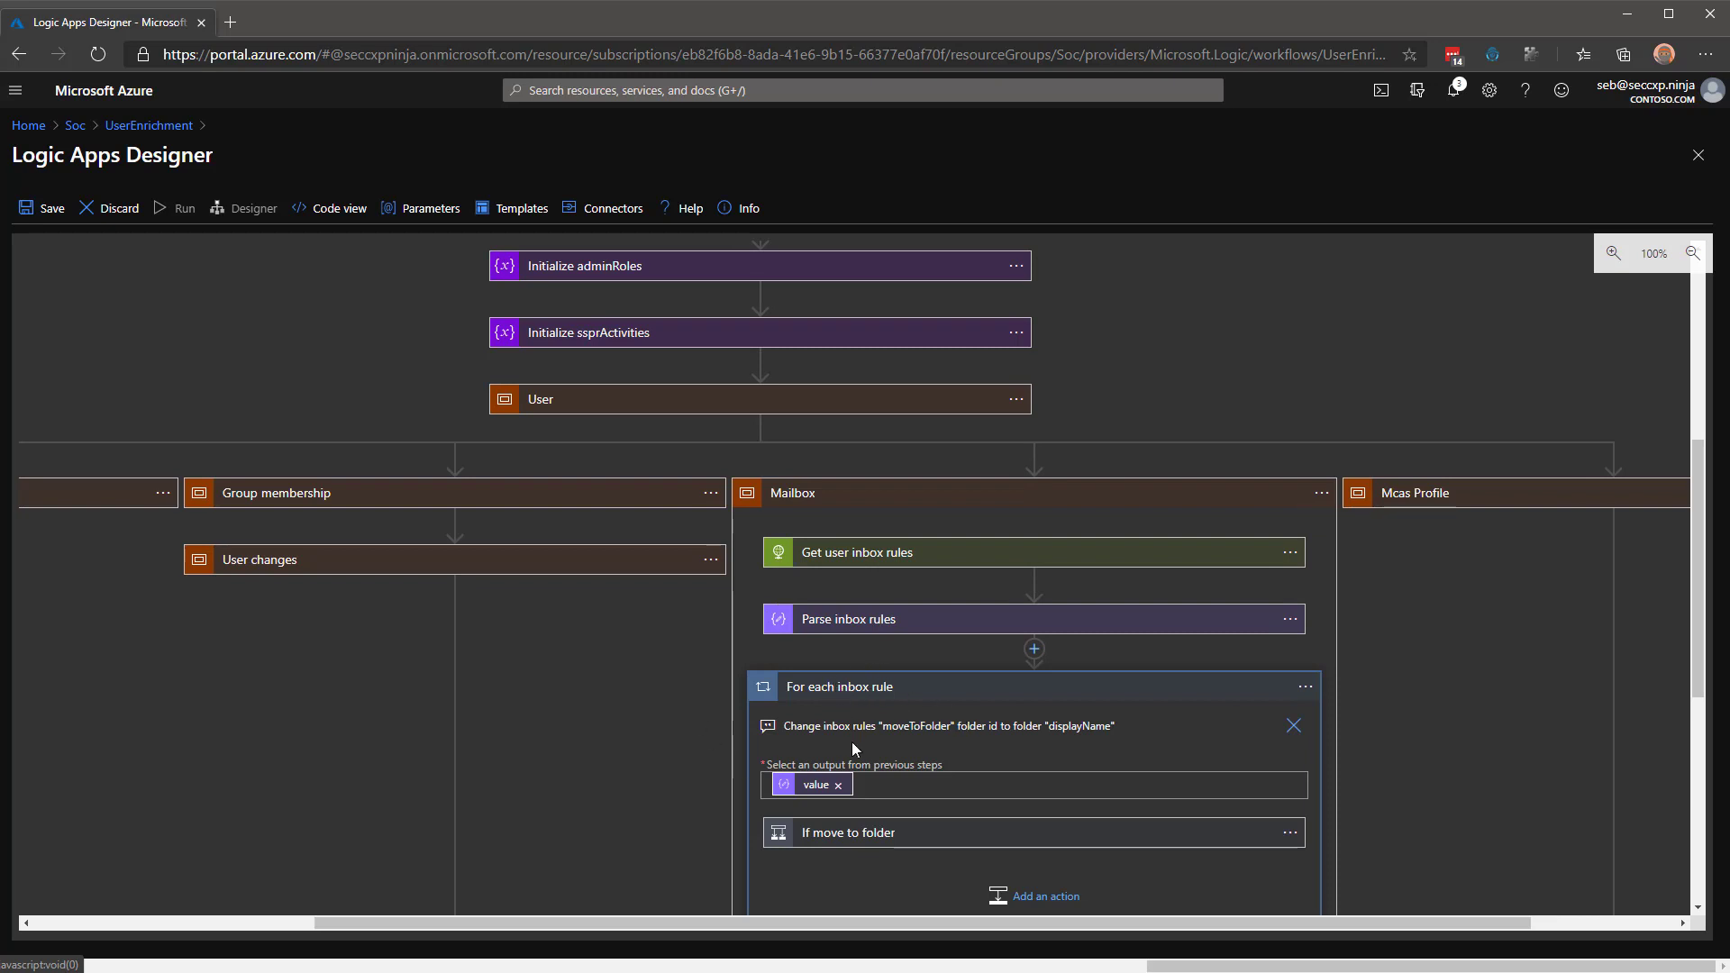
click(894, 837)
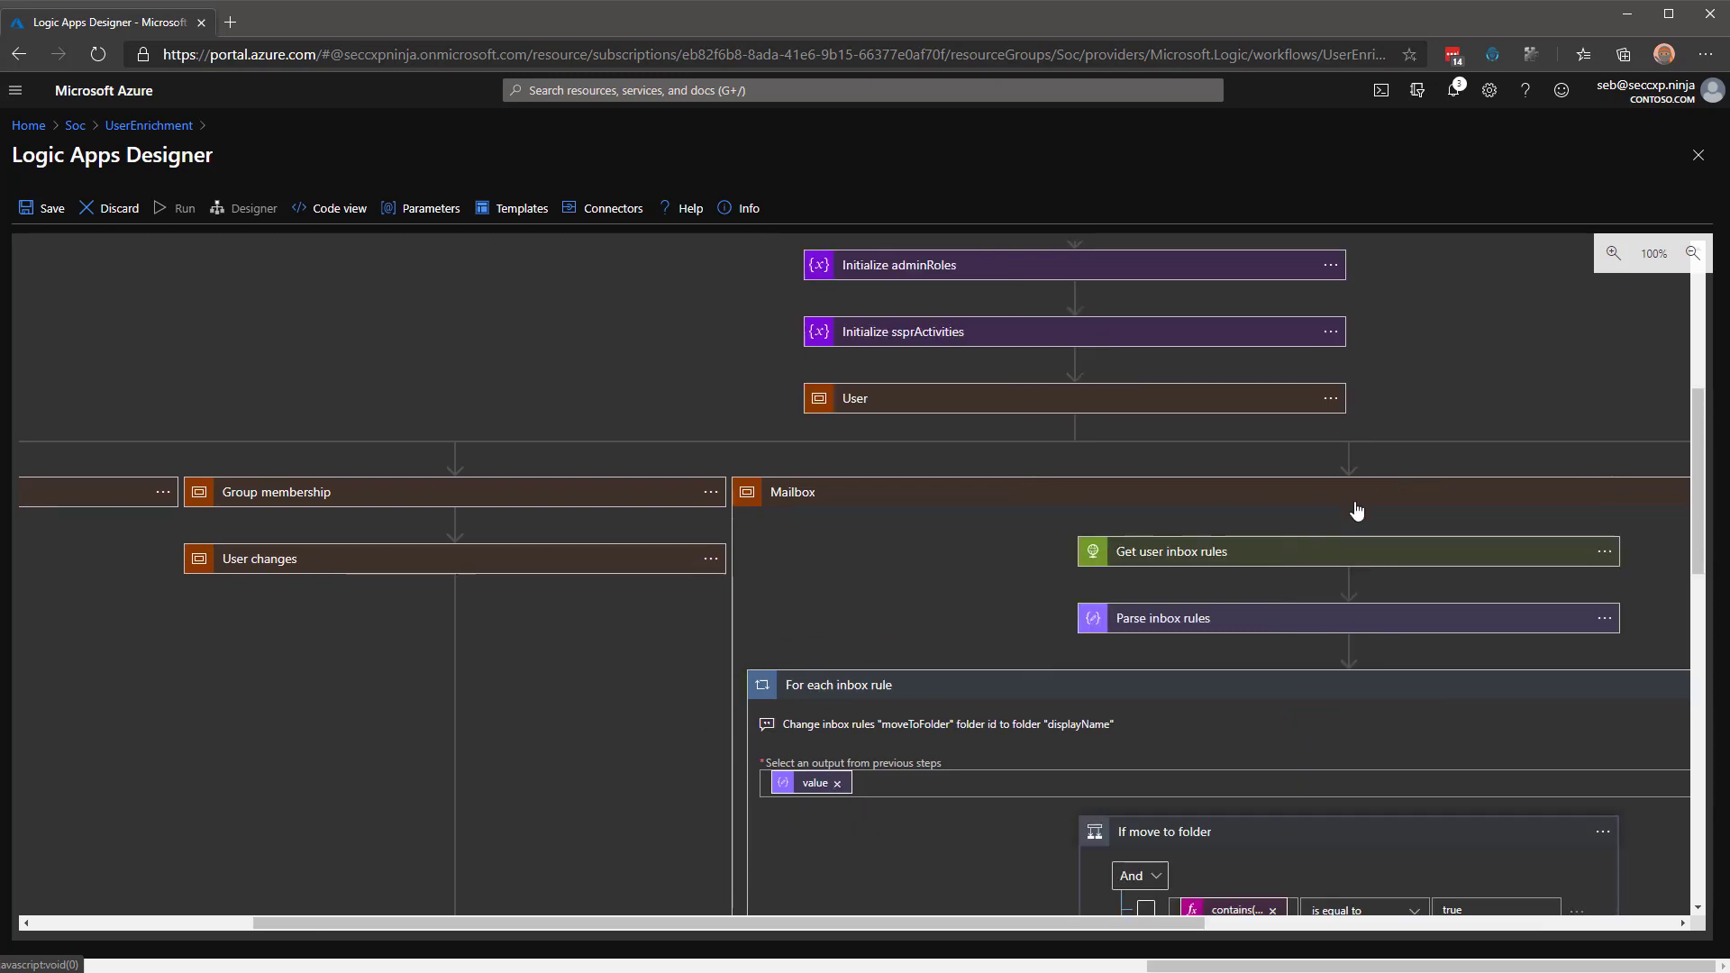
Review the 'If move to folder' branches, then fold the inbox-rule loop and Mailbox branch.
scroll(1318, 510, down, 2)
scroll(1318, 510, down, 1)
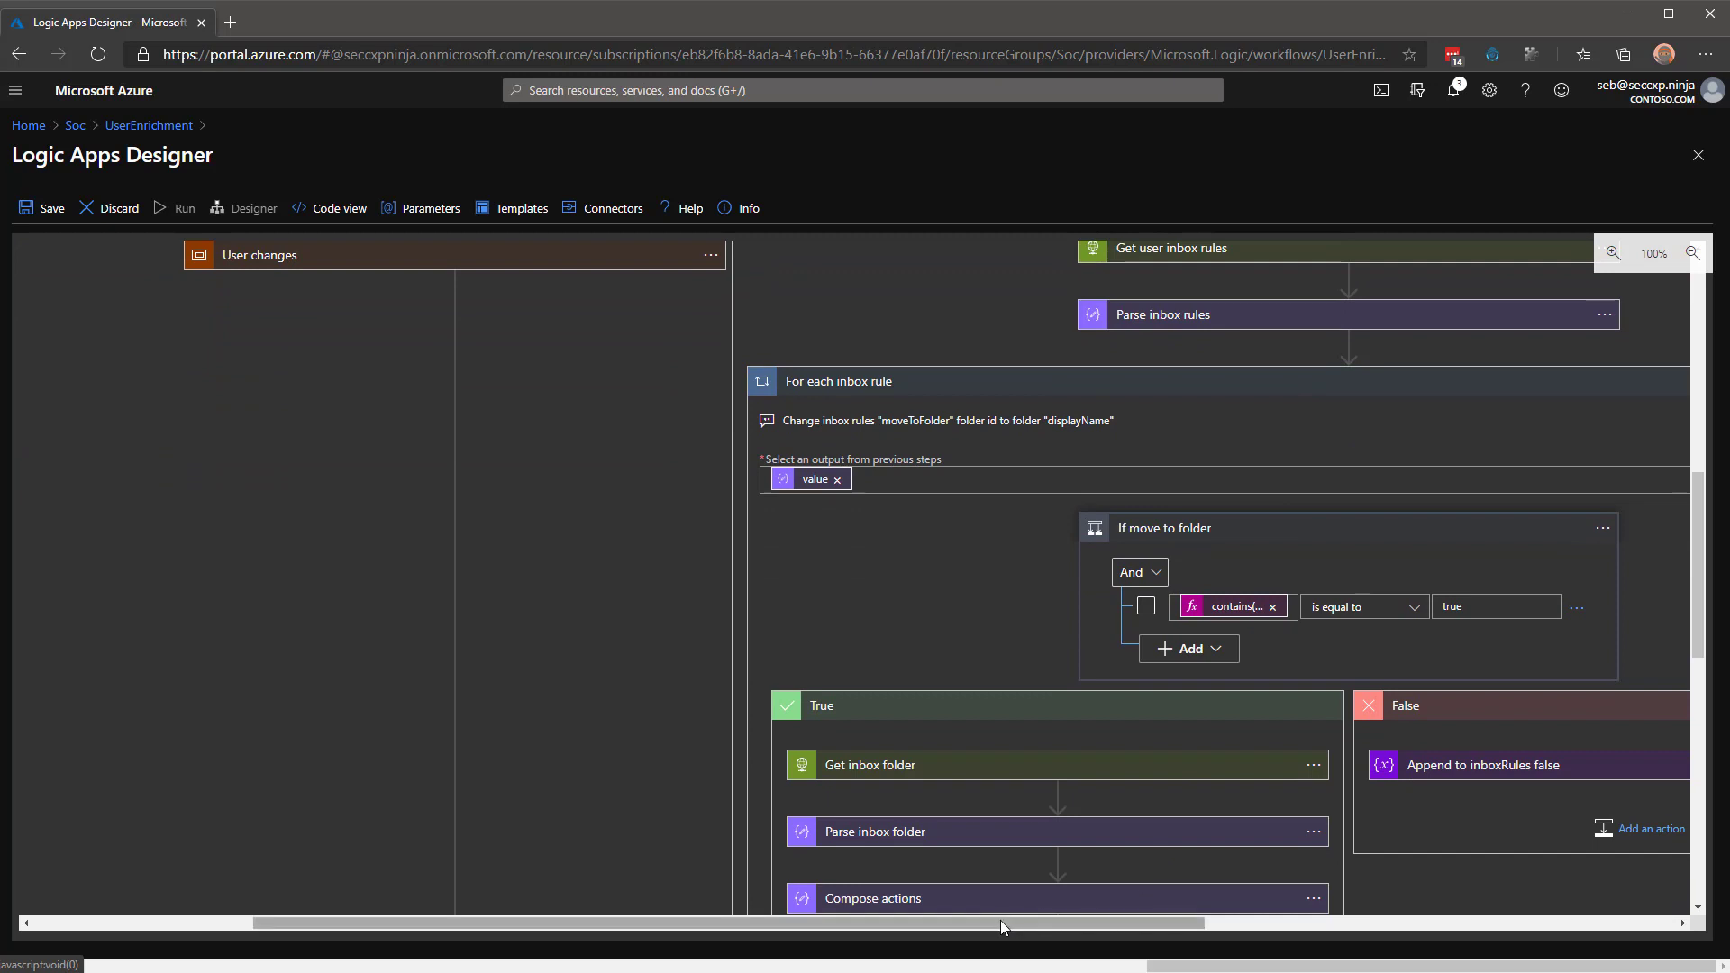
drag(1001, 923, 1251, 930)
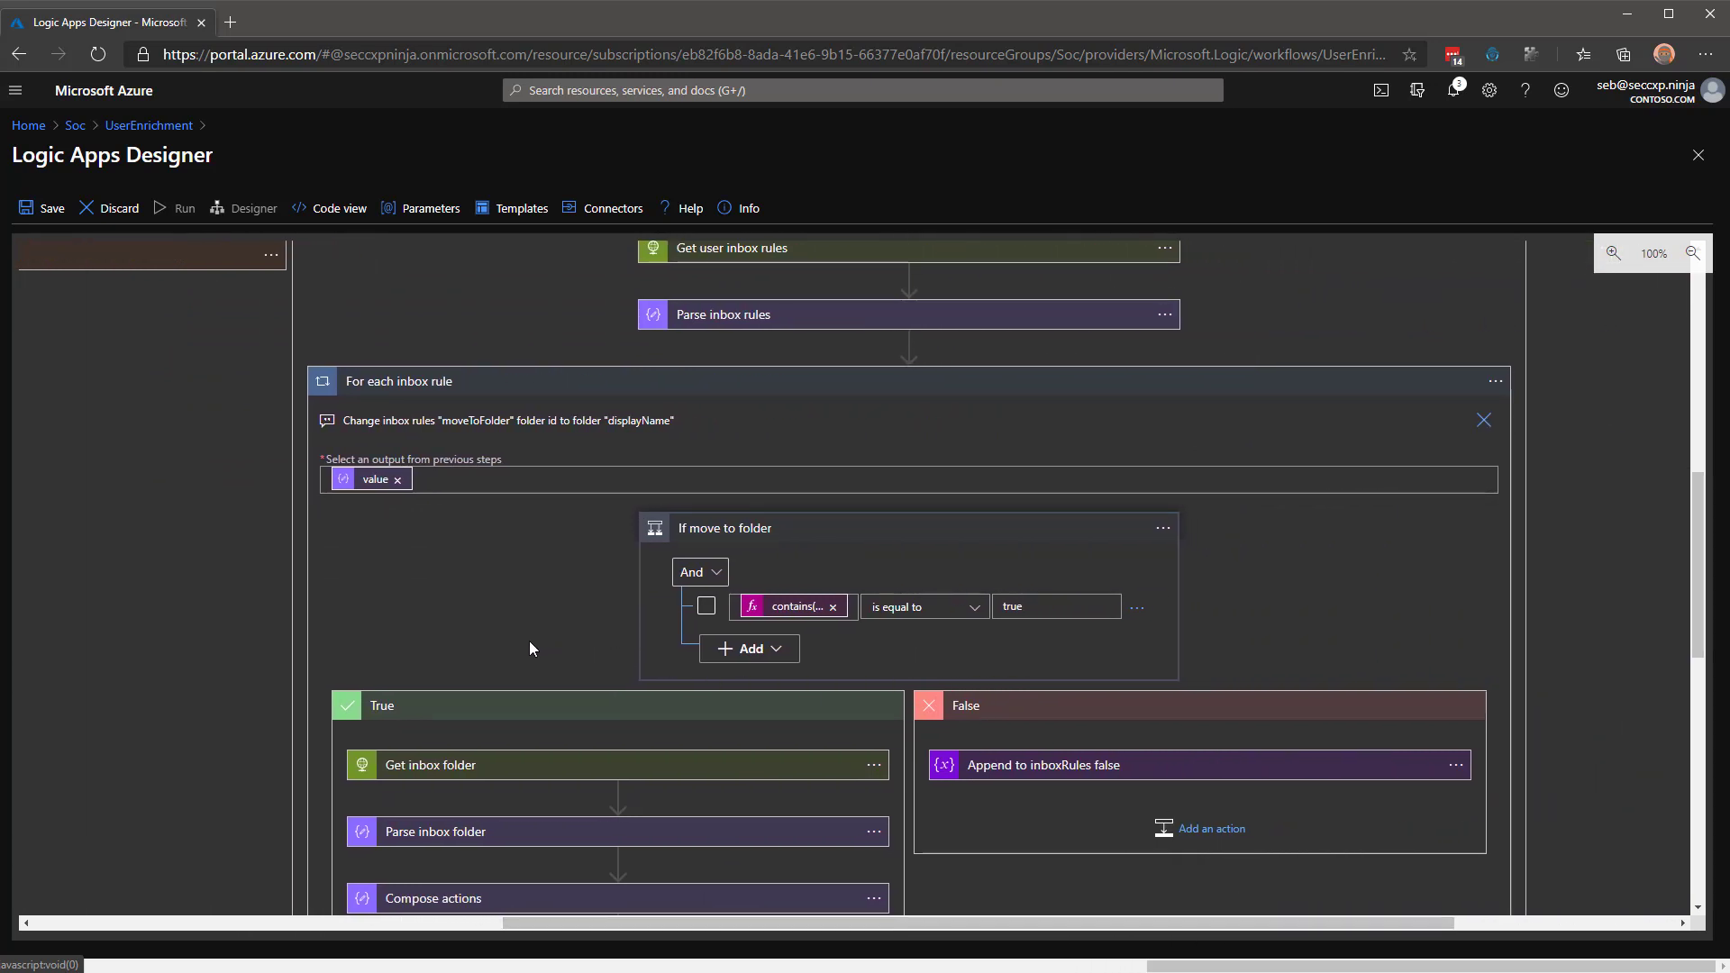
scroll(528, 641, down, 1)
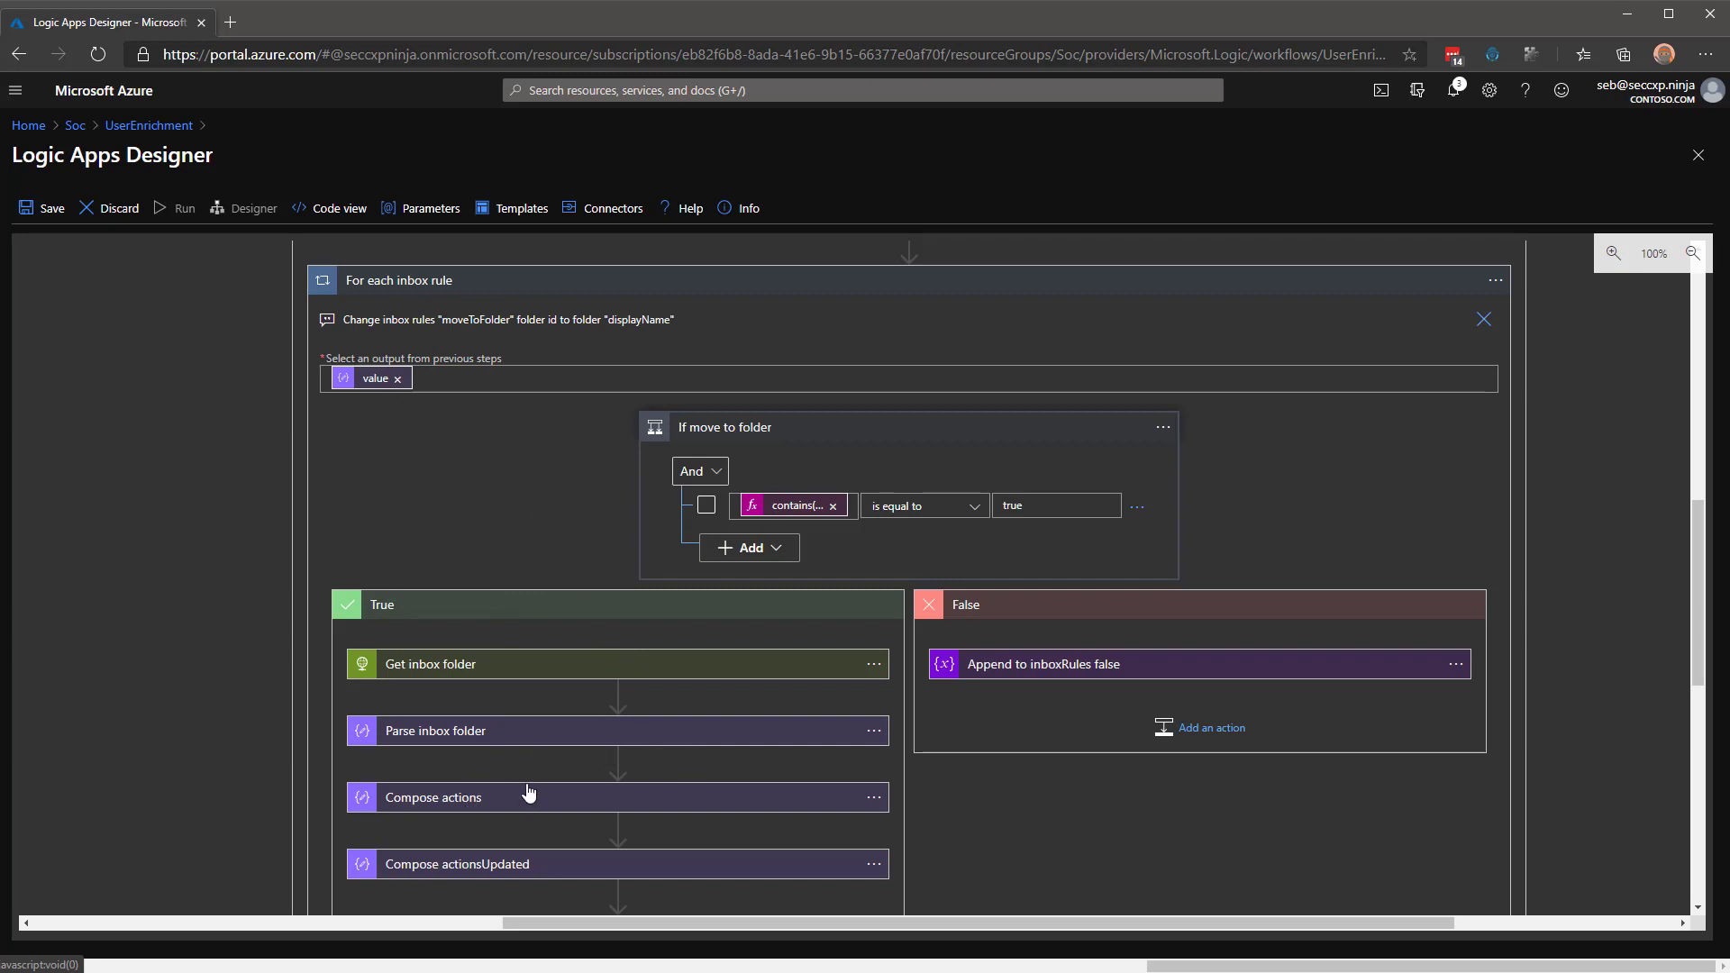
click(560, 299)
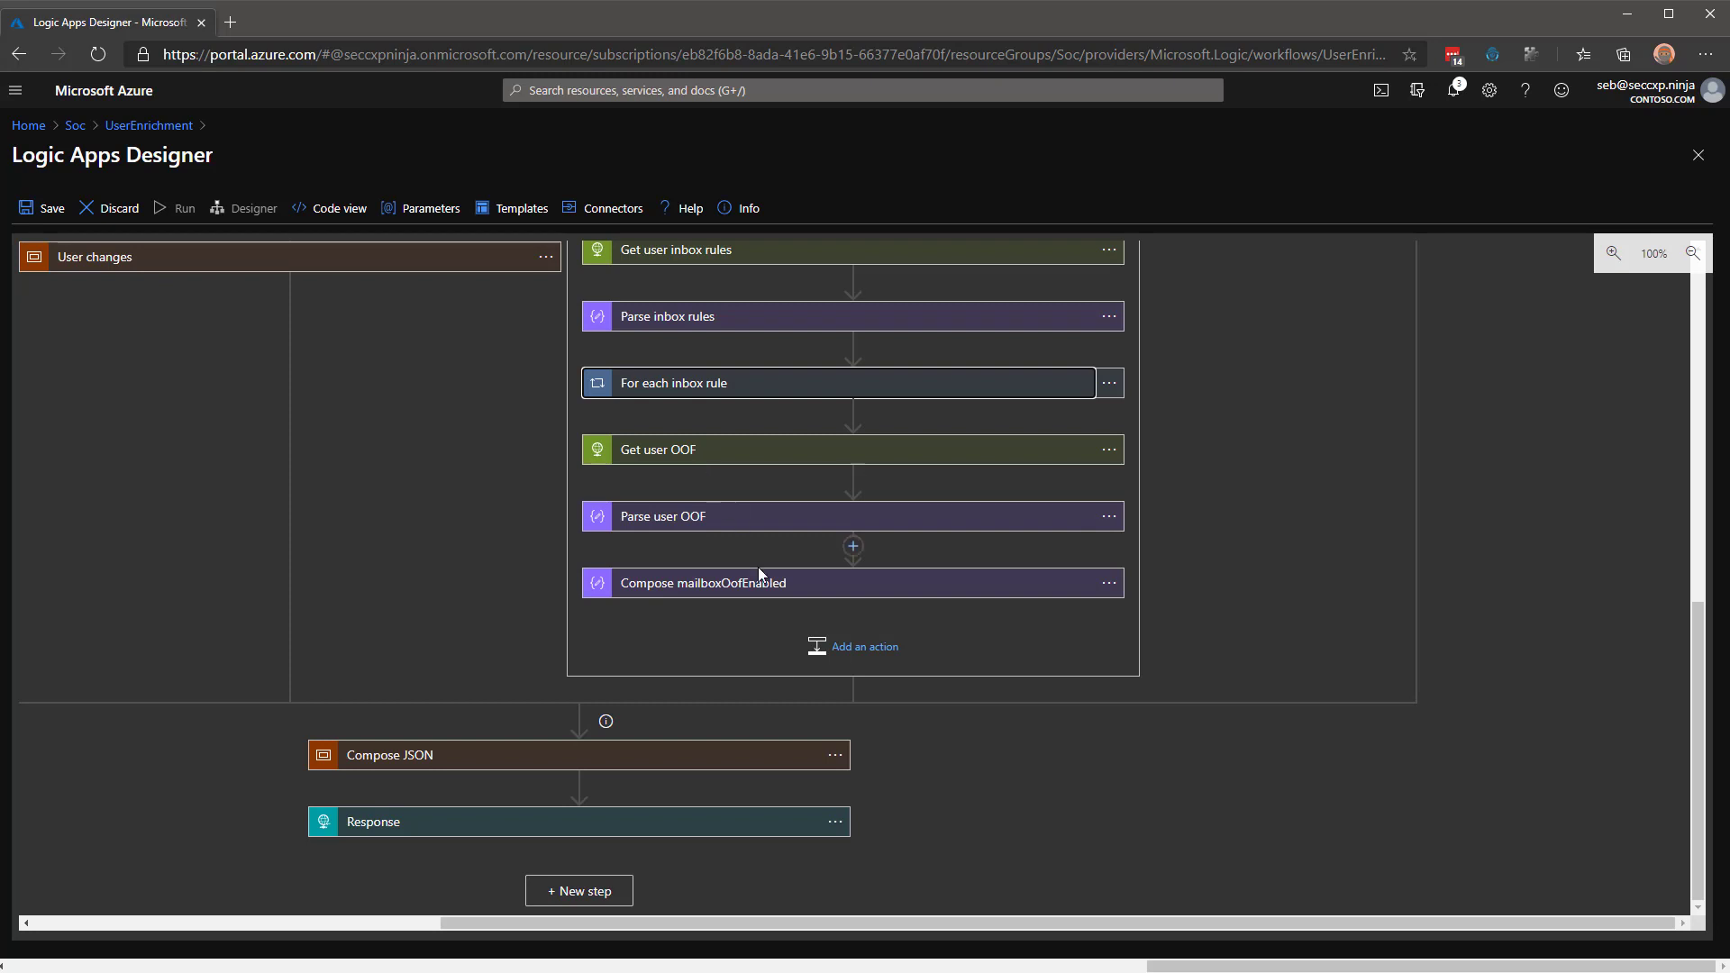
scroll(707, 610, up, 1)
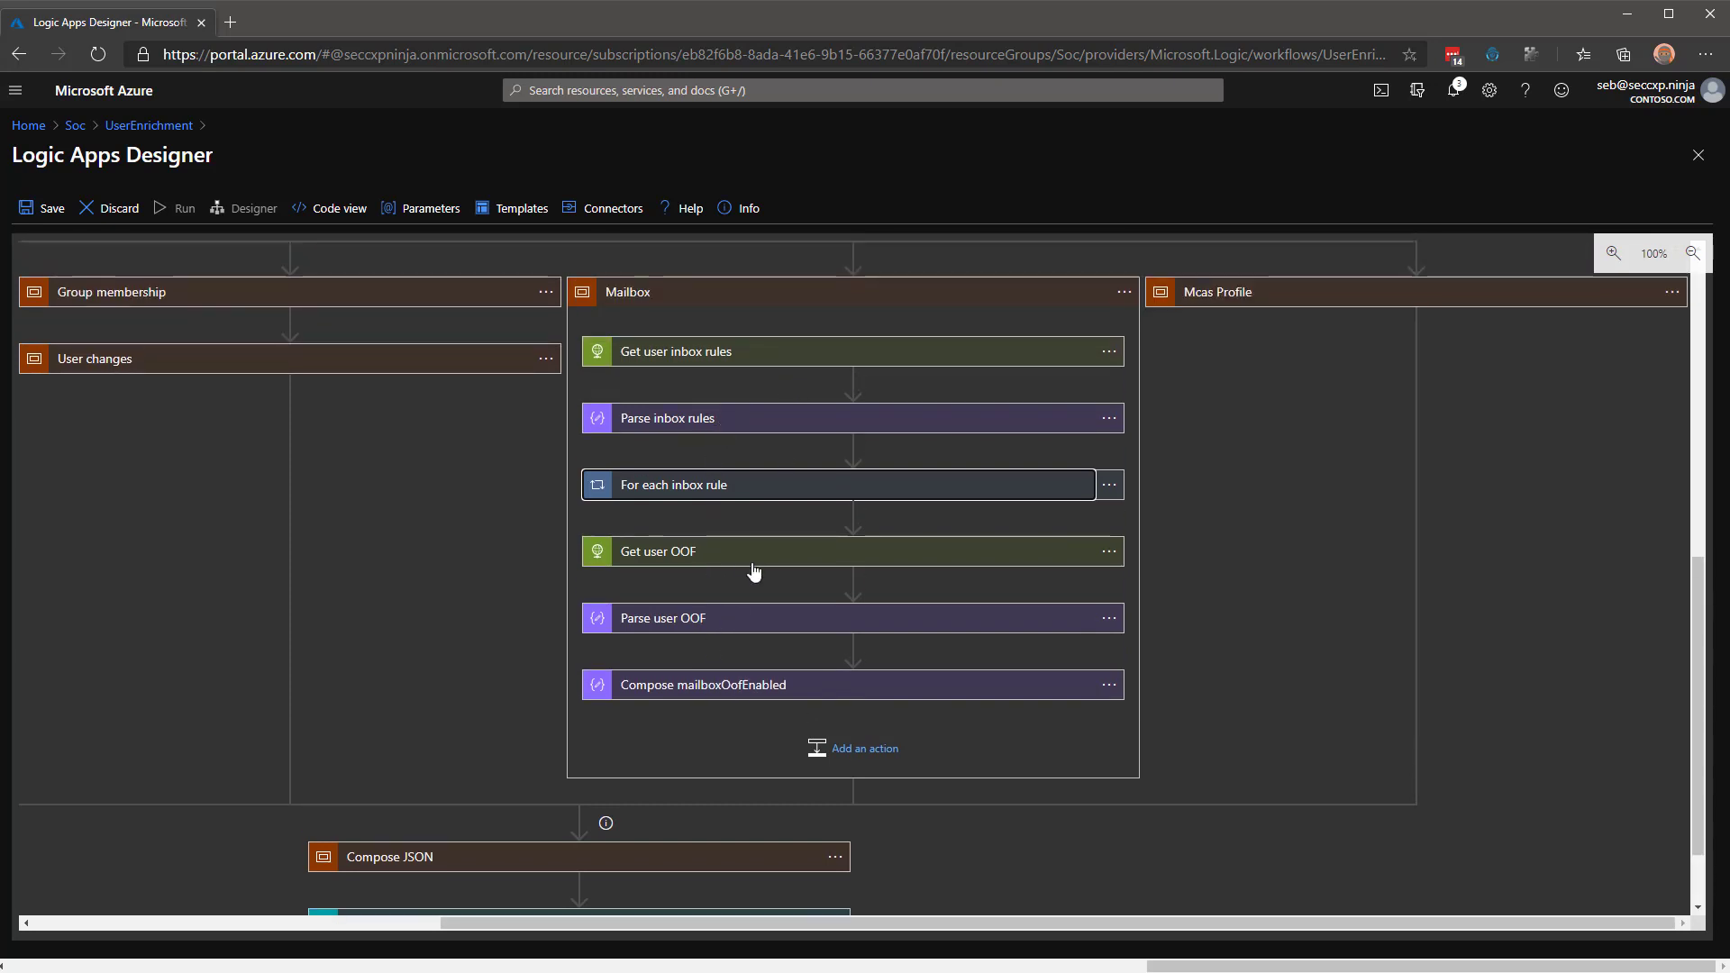
click(916, 301)
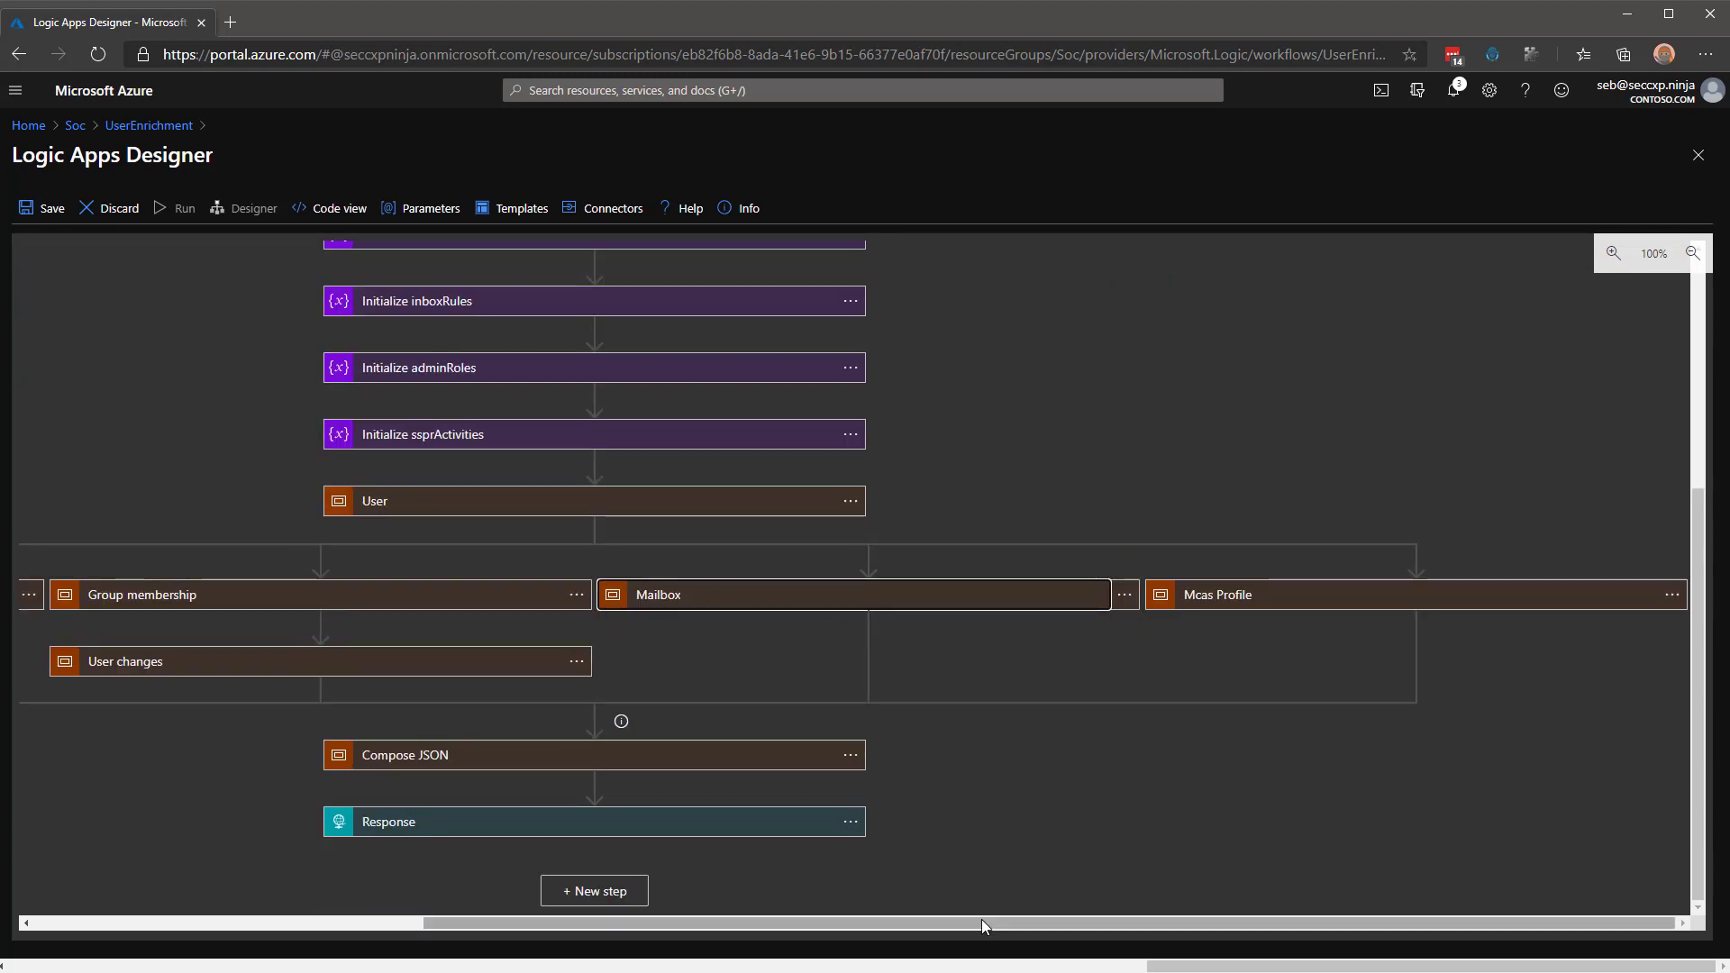
Expand Mcas Profile and inspect the Compose userMcasId and Set userMcasId settings.
click(1472, 601)
scroll(1340, 770, down, 2)
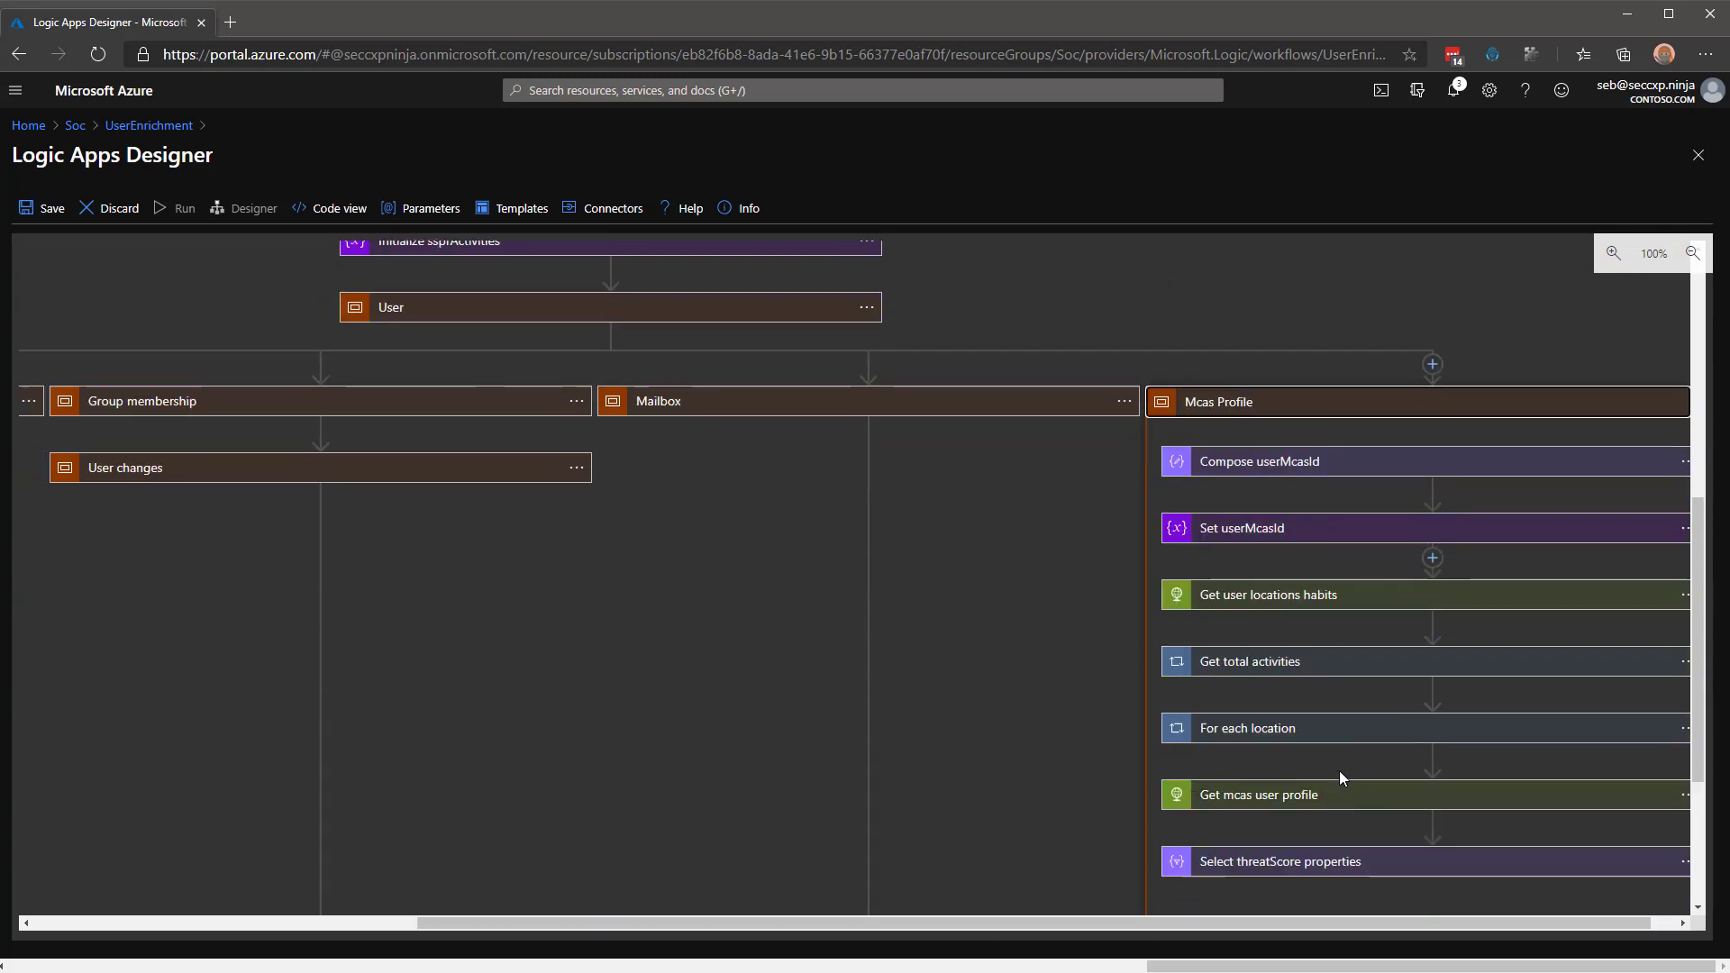
drag(1302, 919, 1507, 915)
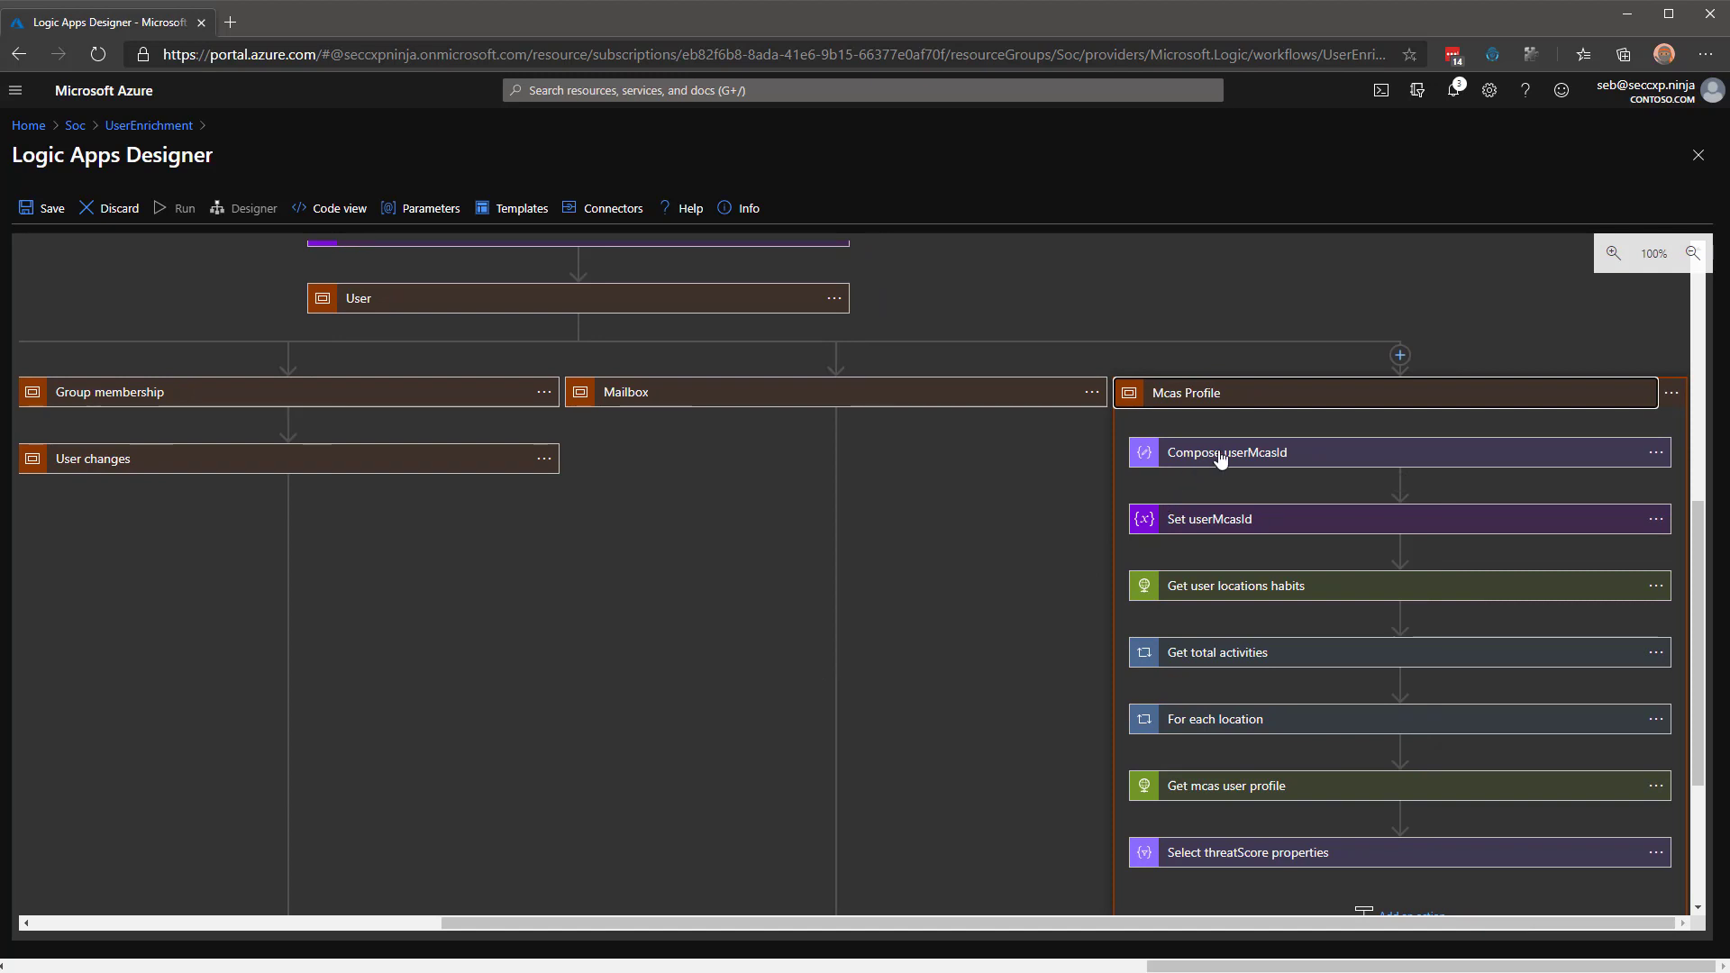
click(1269, 455)
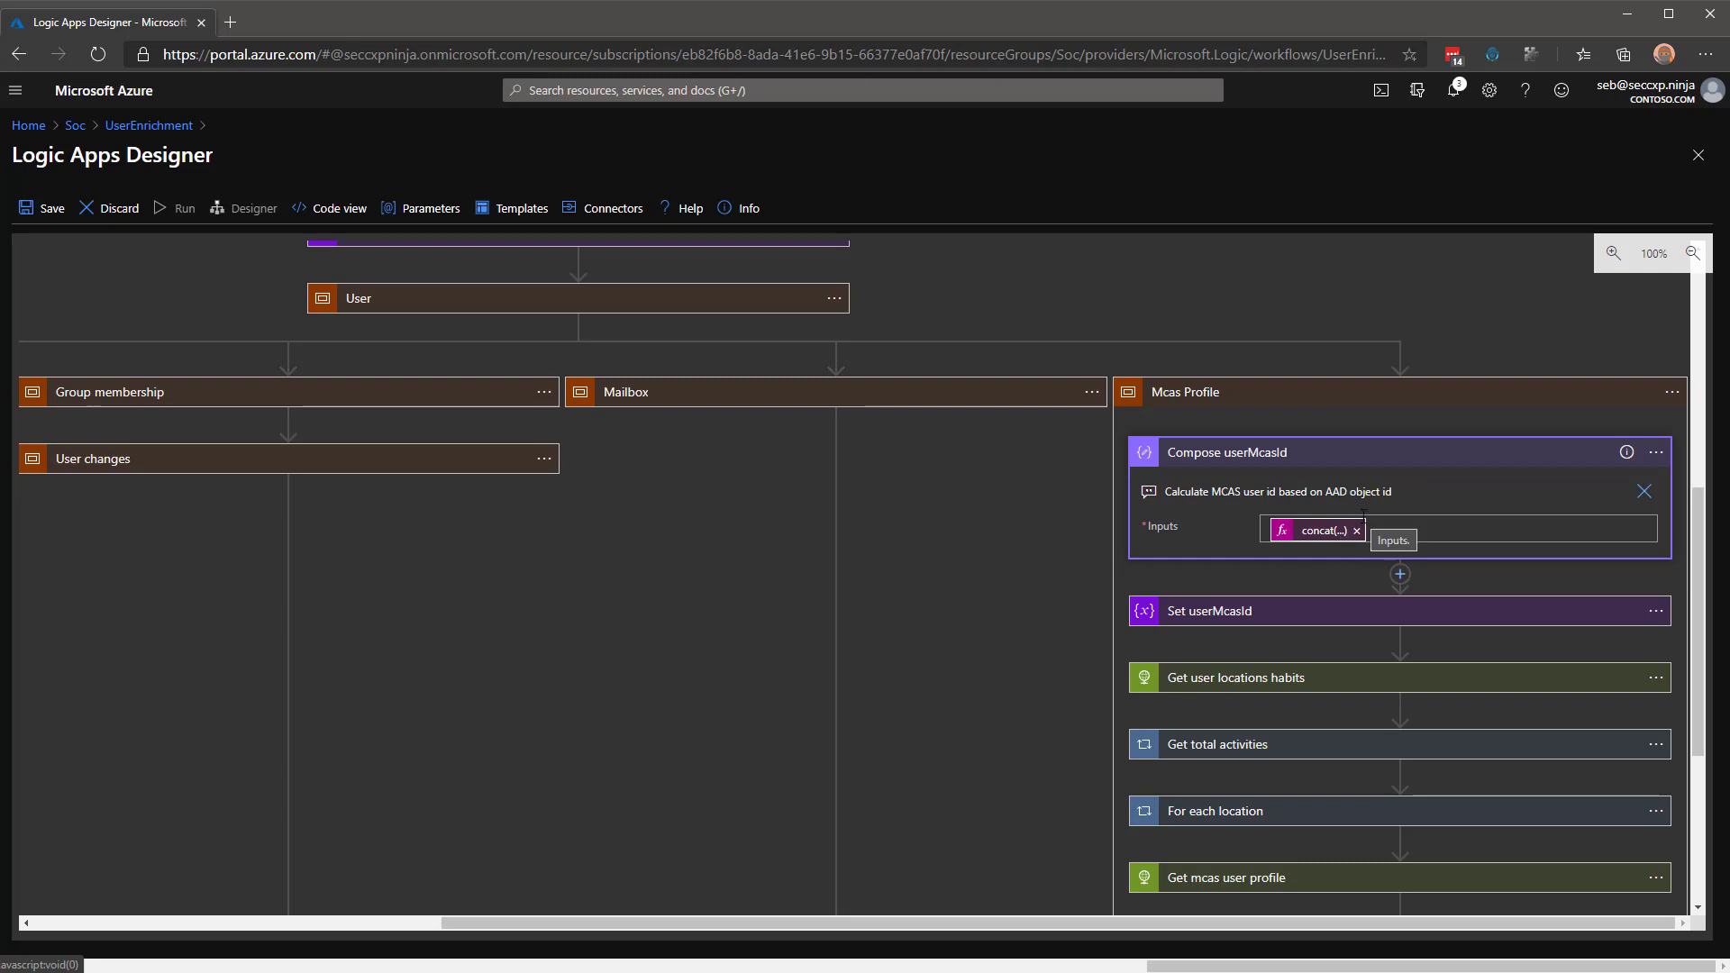
click(1263, 609)
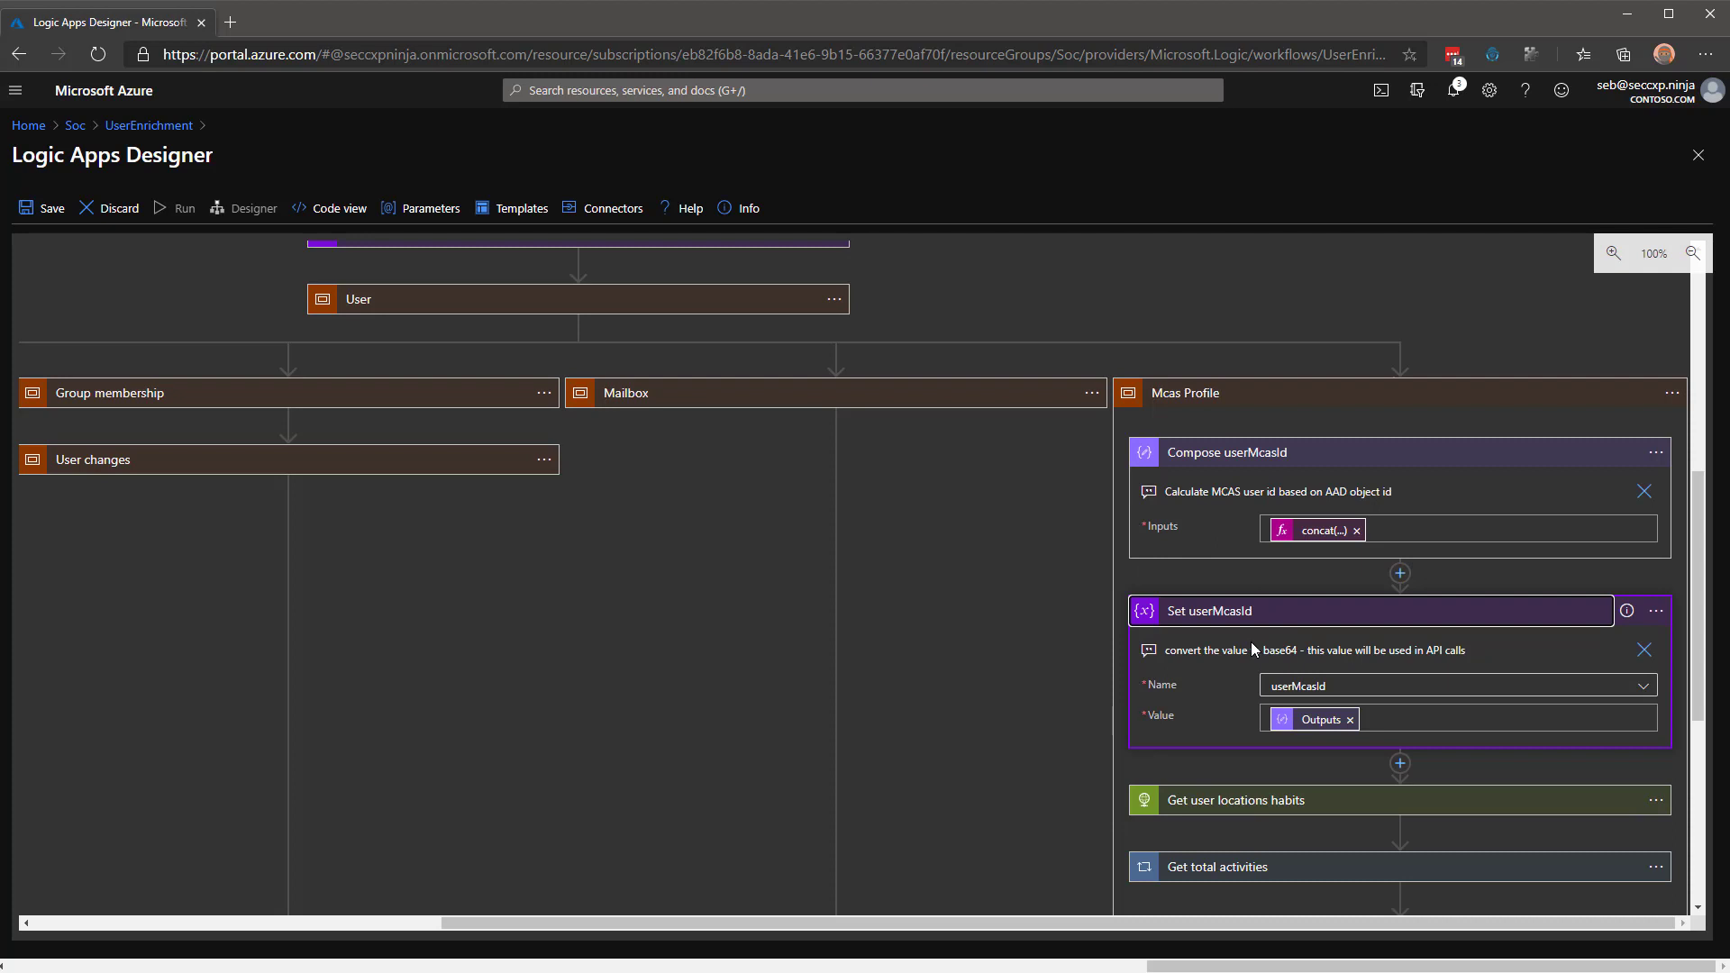
click(1228, 610)
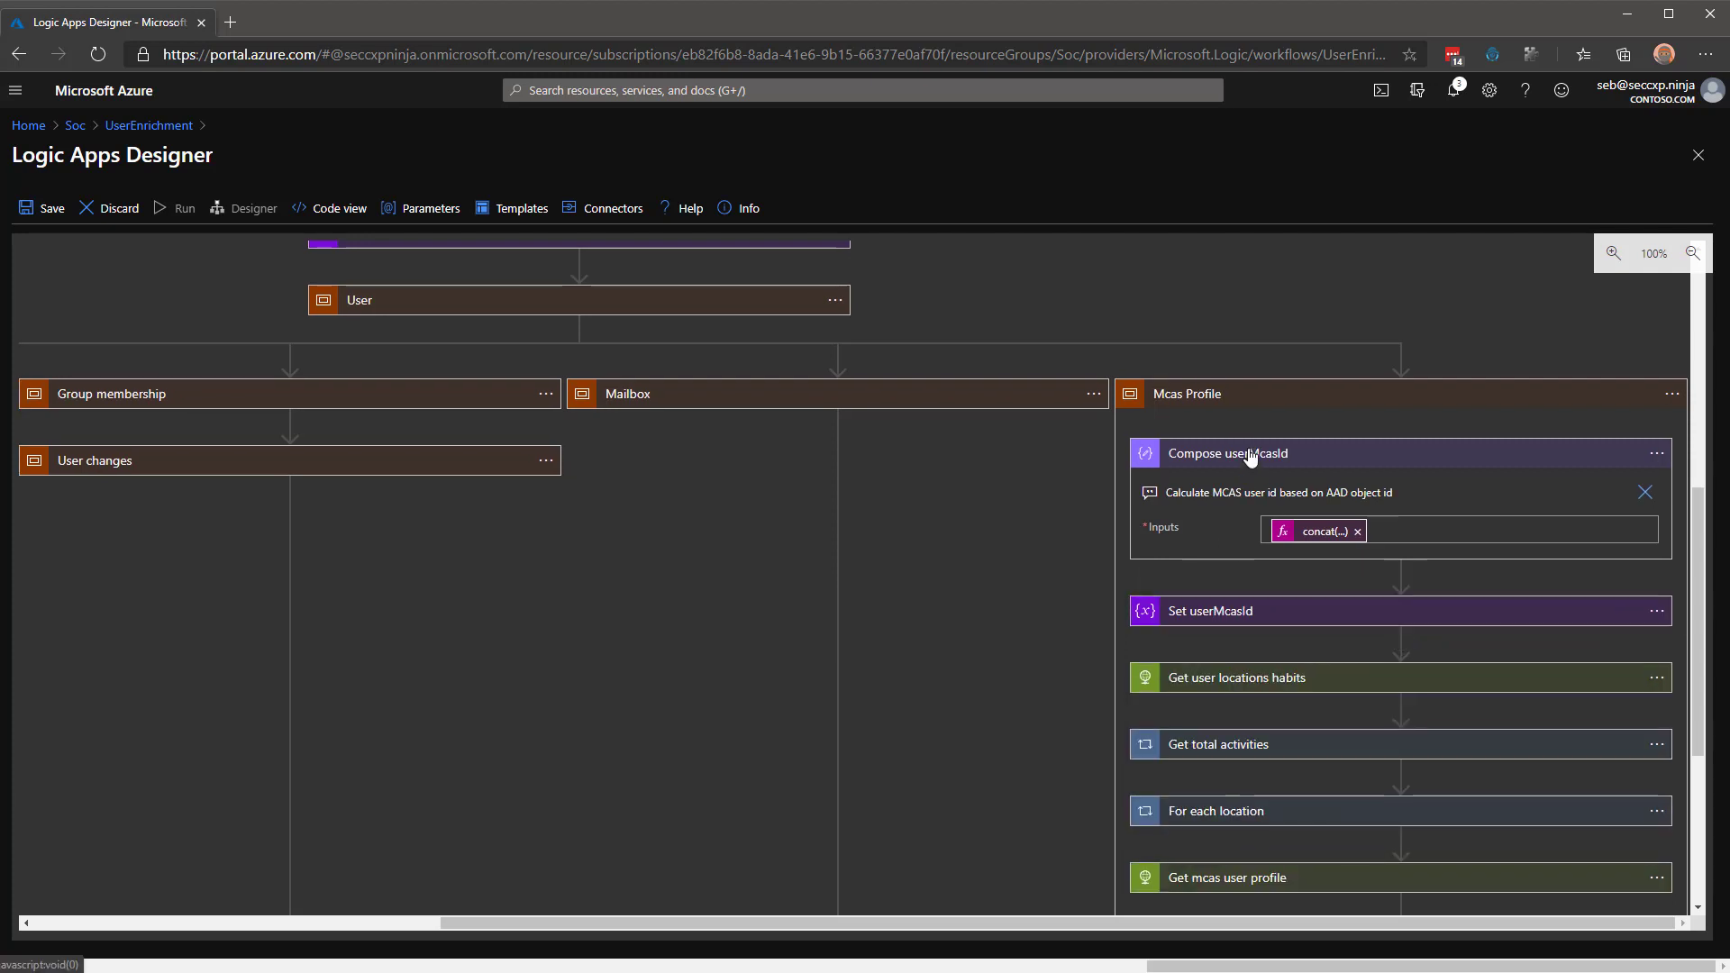
click(1251, 457)
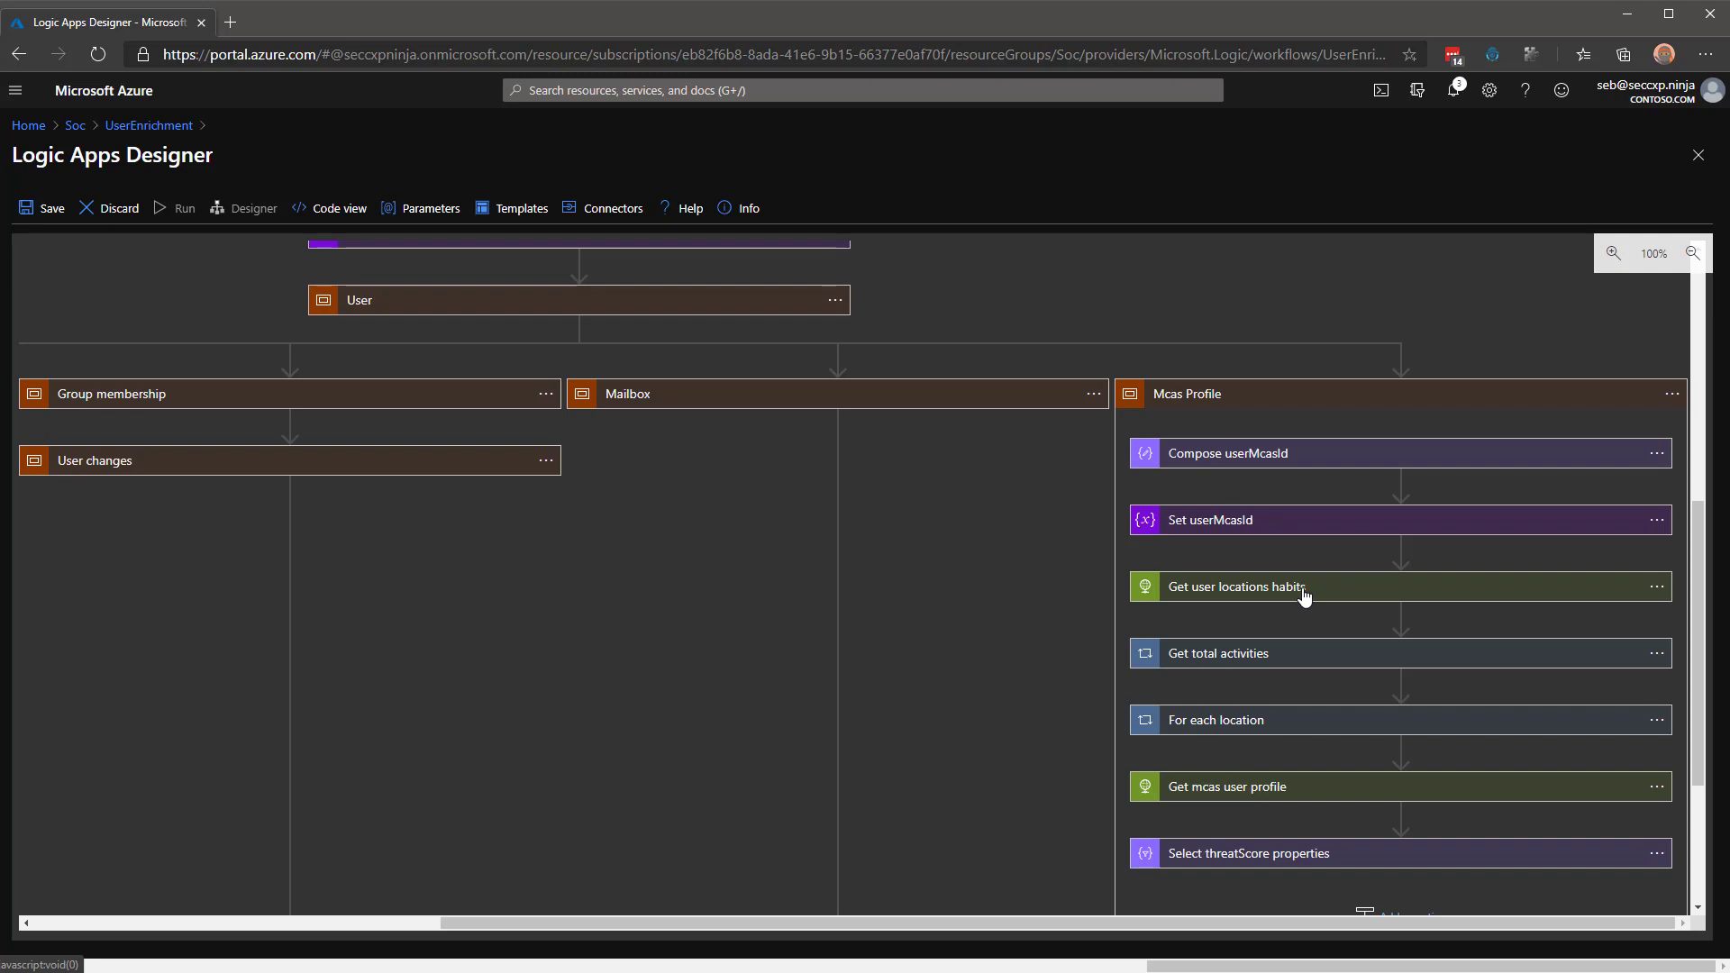
Inspect what the Get total activities loop does, then fold it up.
click(1236, 659)
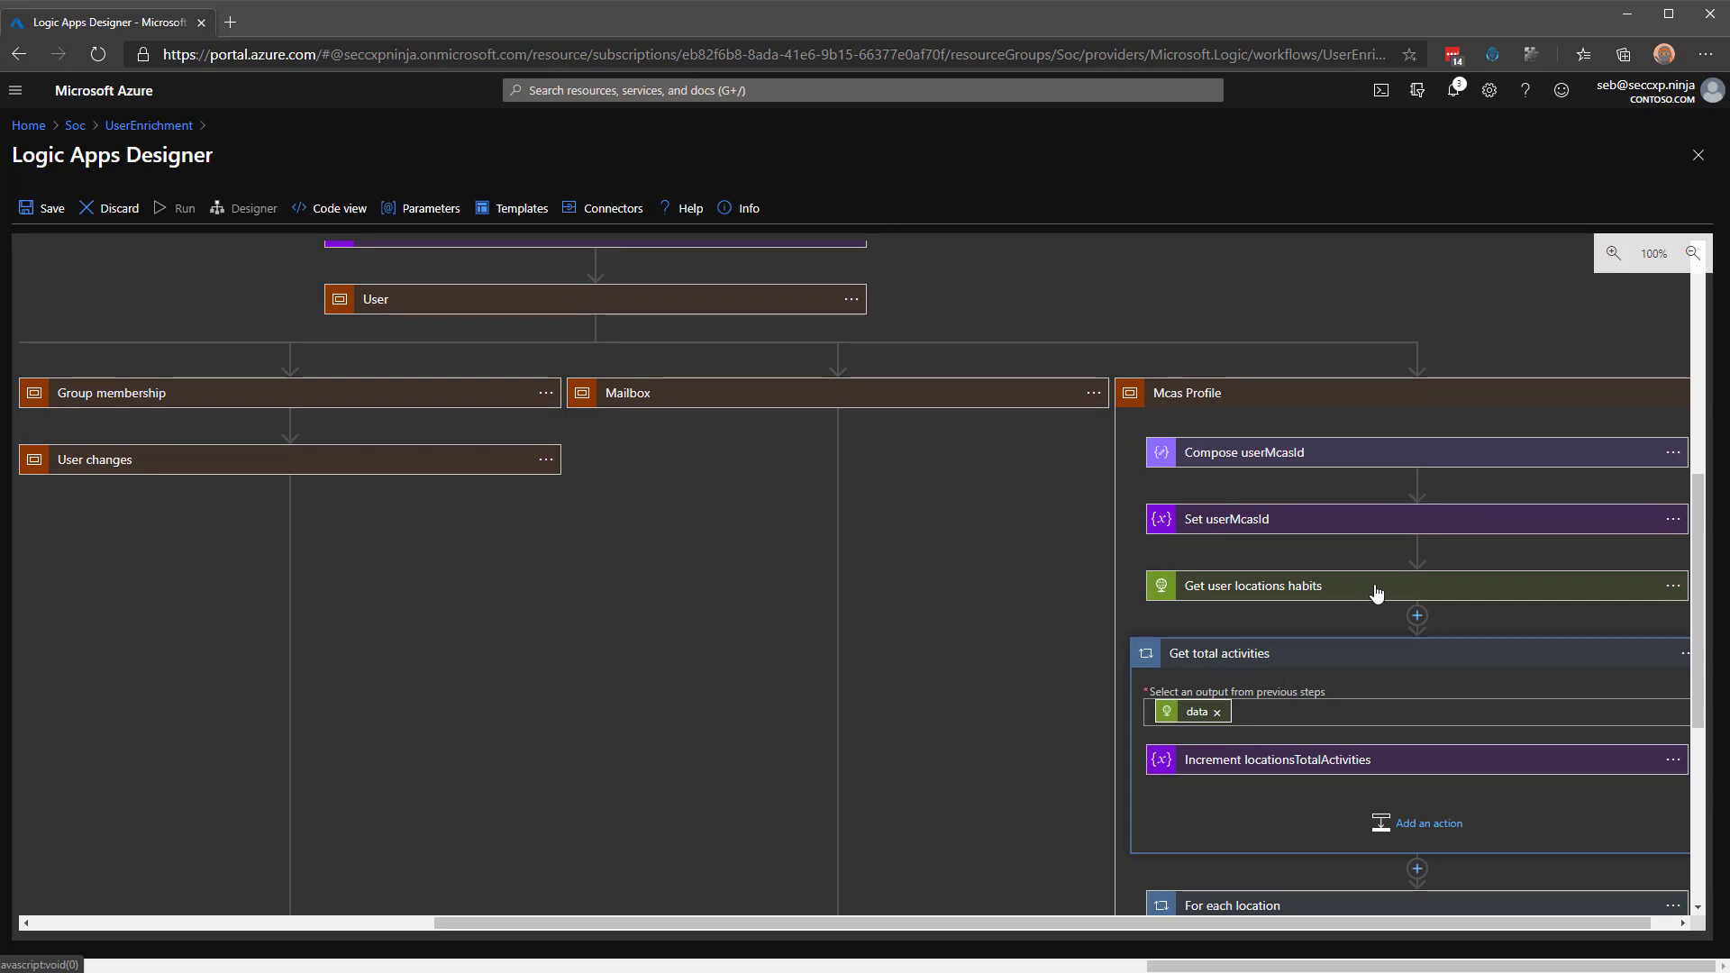
scroll(1339, 620, down, 1)
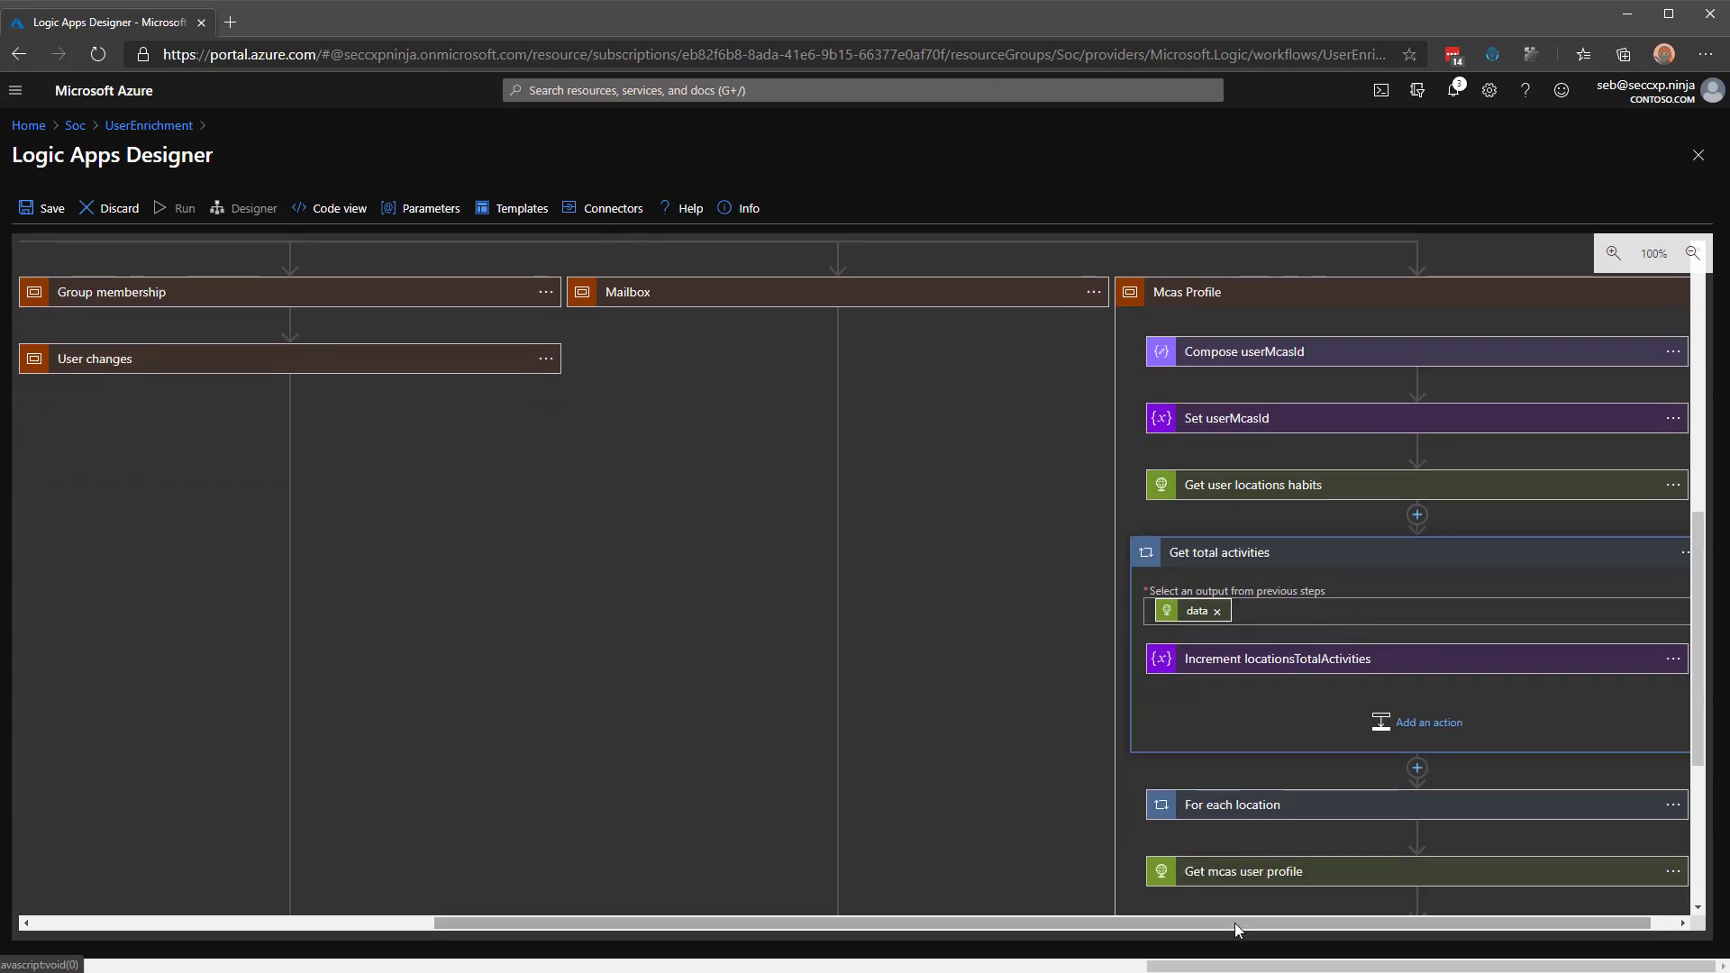
drag(1238, 928, 1262, 928)
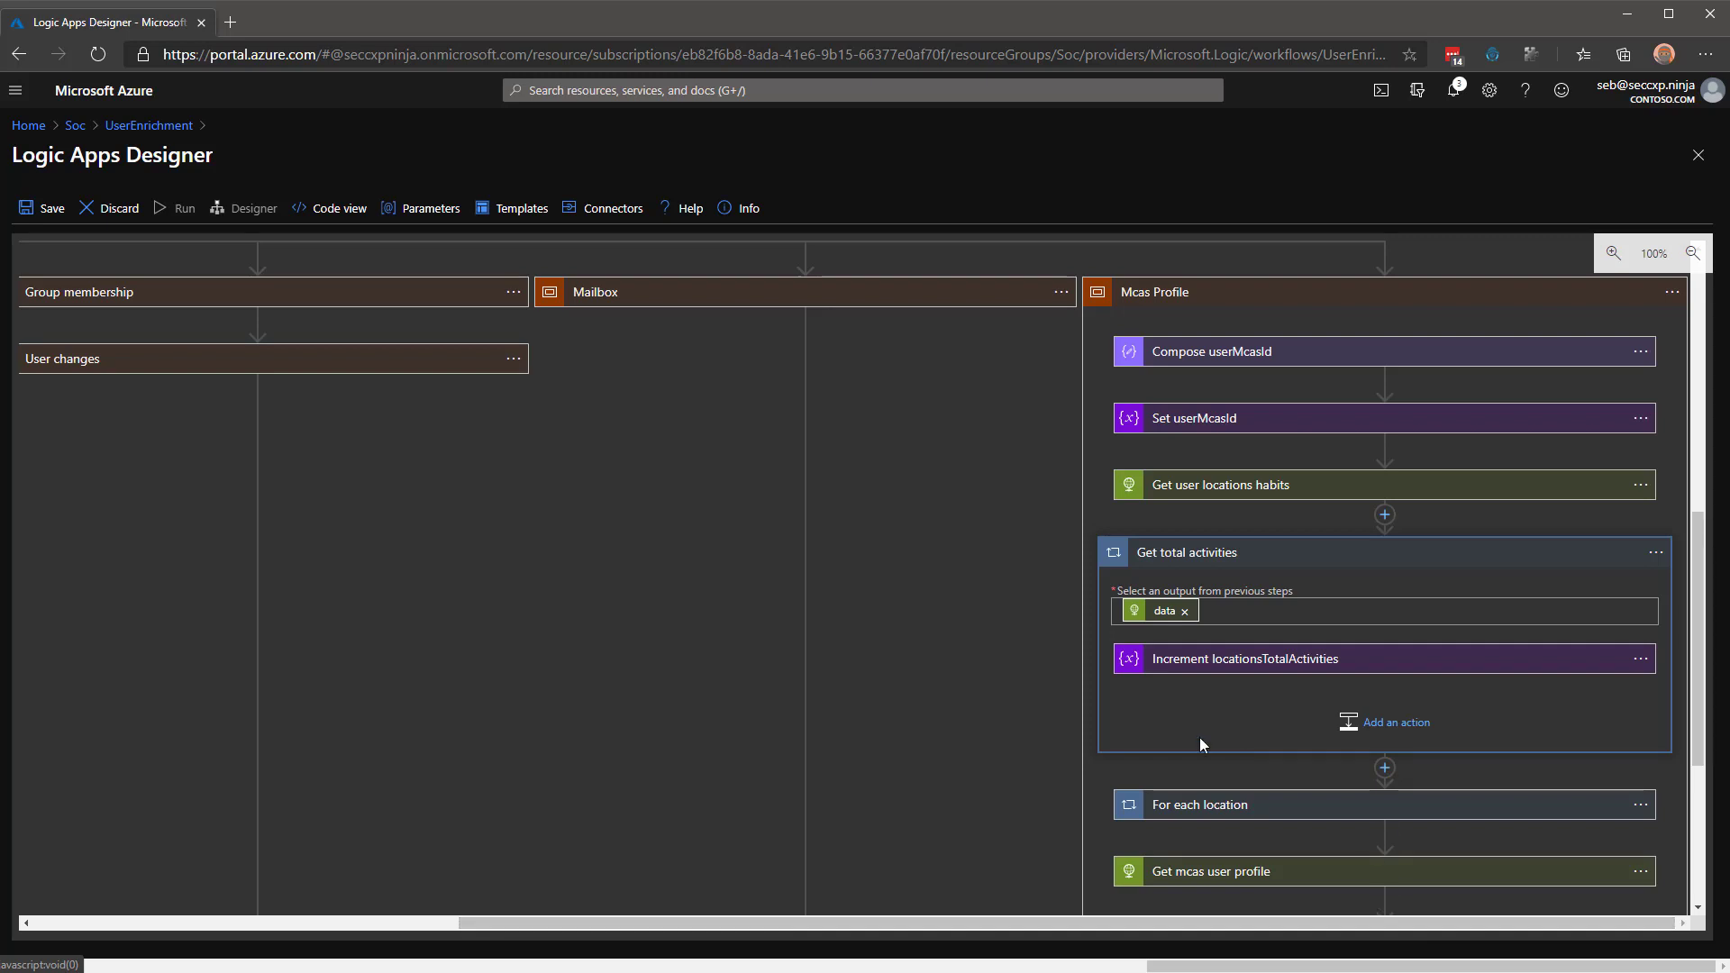
click(1298, 559)
Review the For each location loop: location percentage div expression, Compose location JSON, Append to locations.
click(1276, 624)
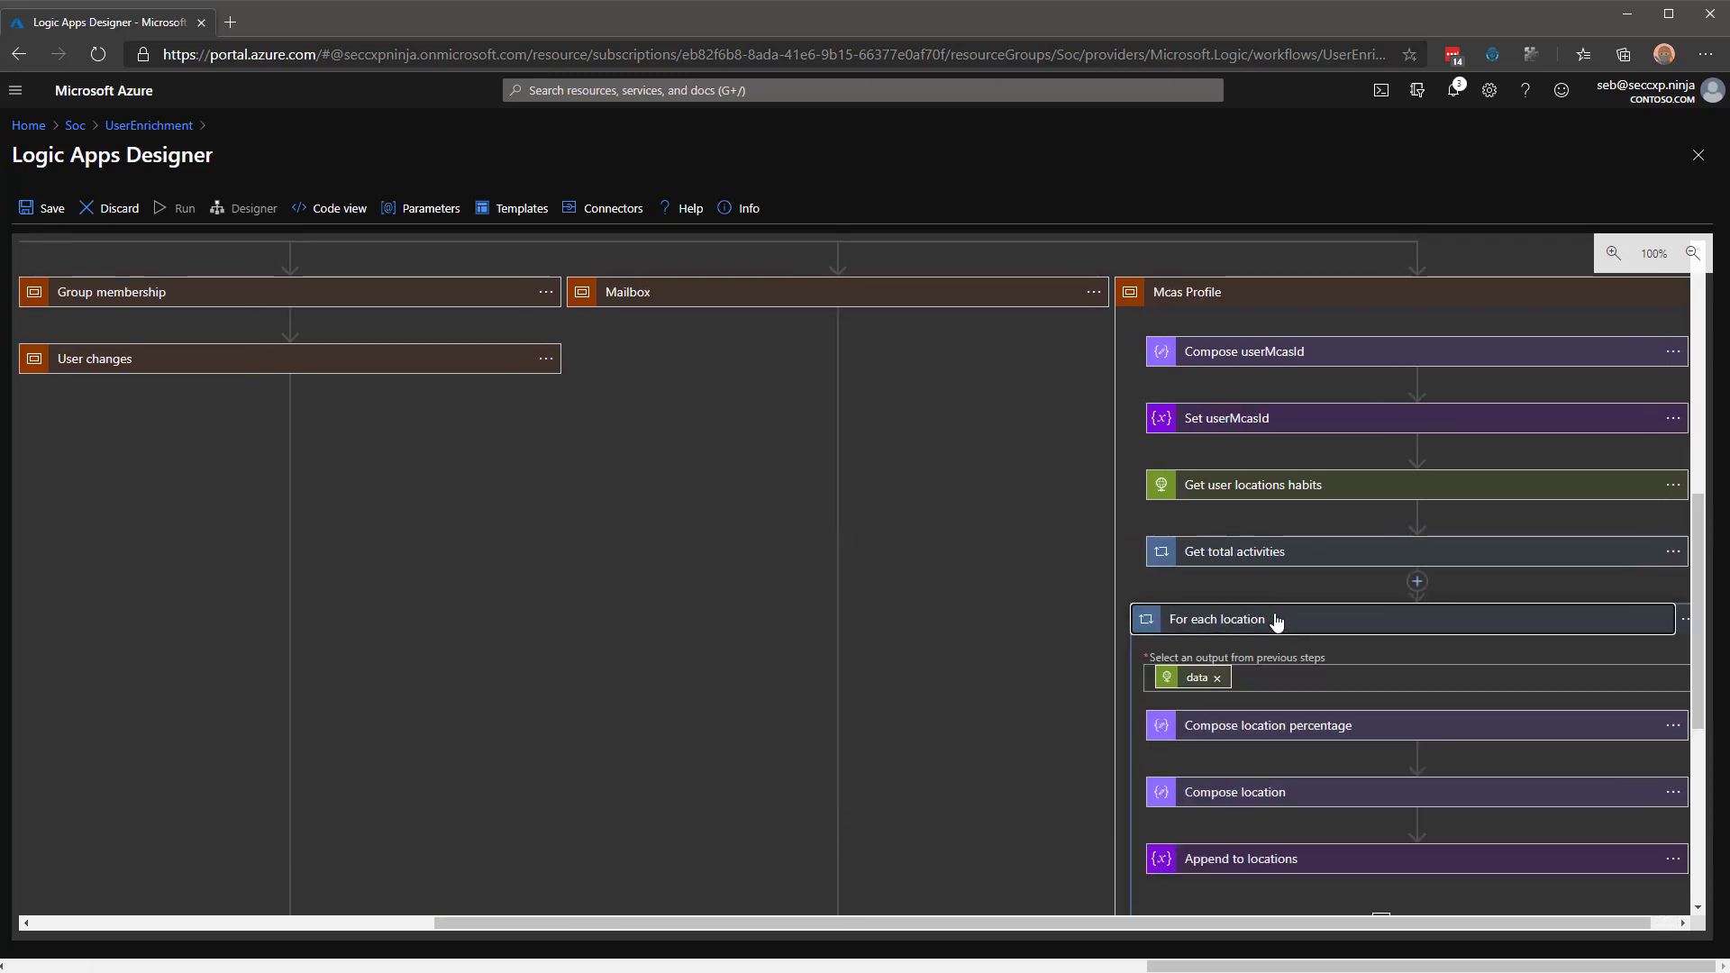
click(1280, 724)
scroll(1073, 667, down, 1)
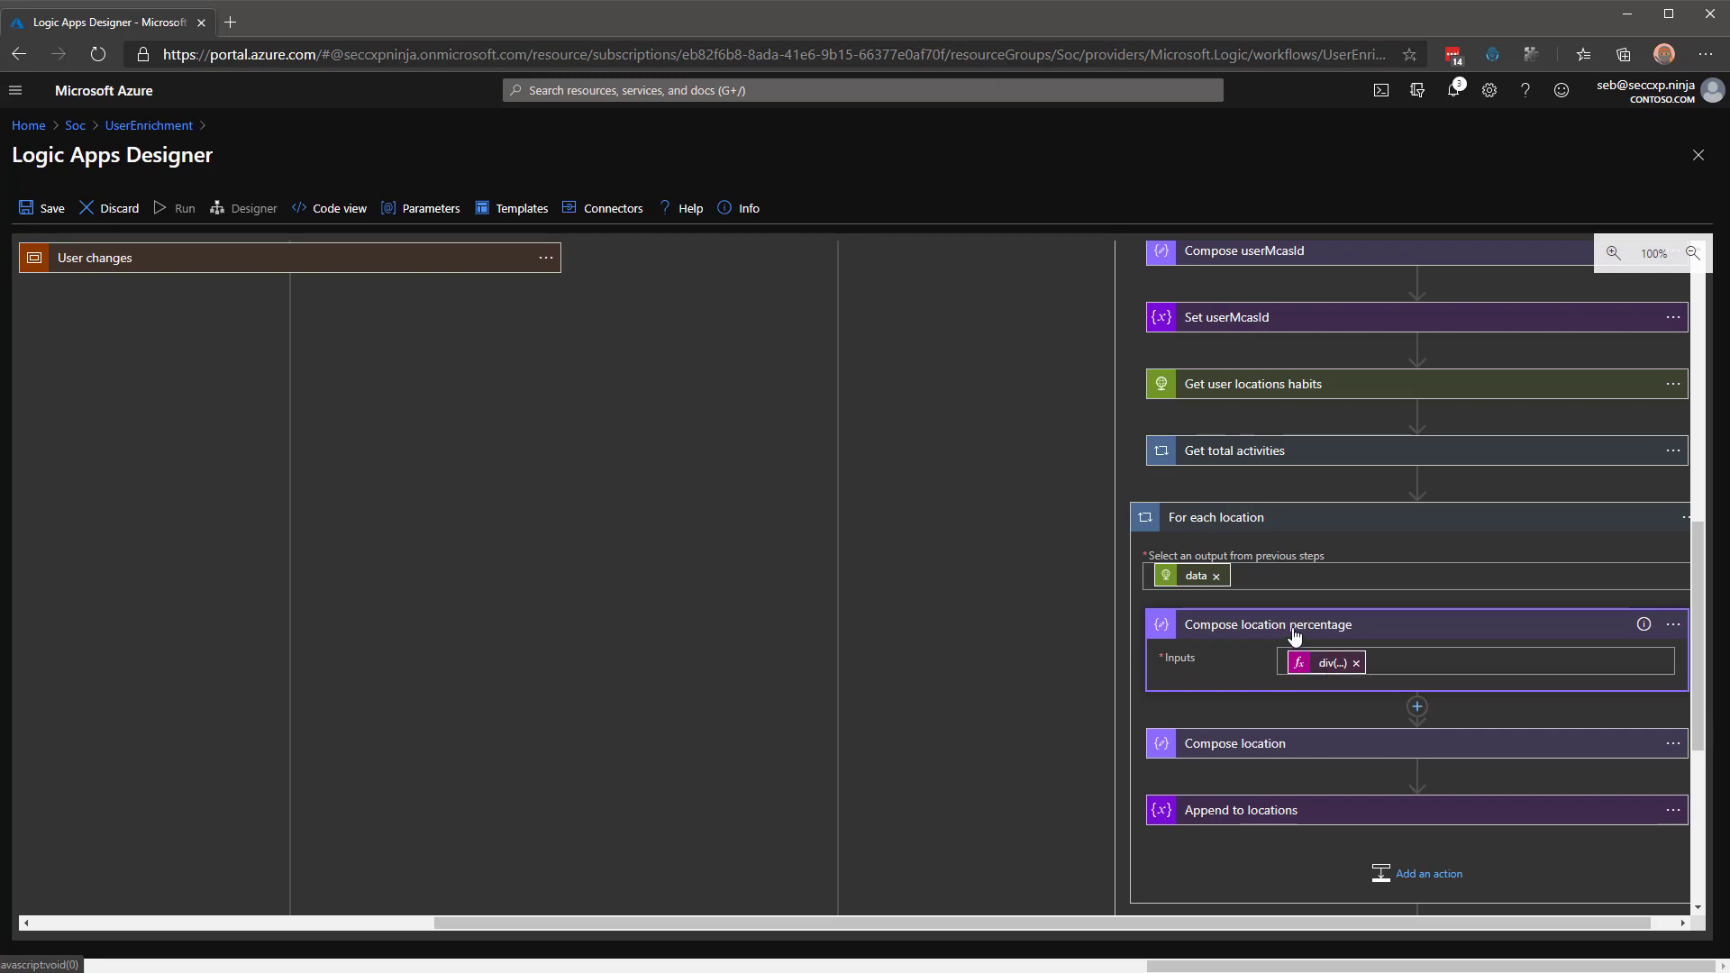
click(1293, 629)
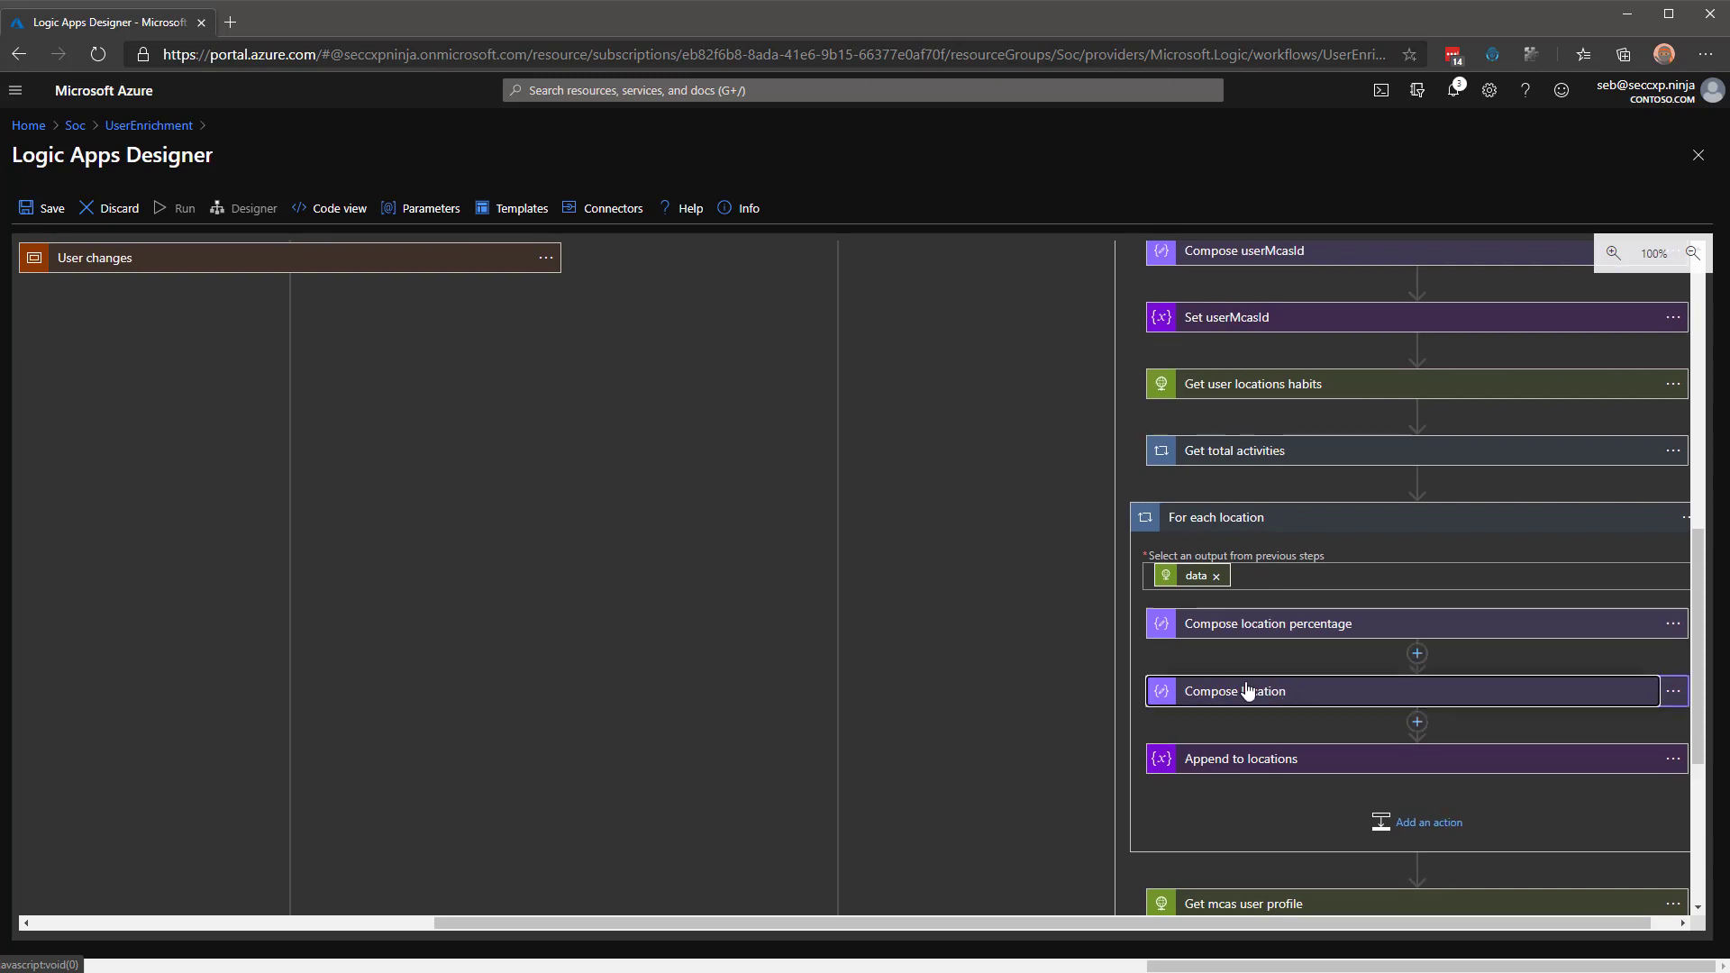
click(1289, 692)
scroll(1079, 651, down, 1)
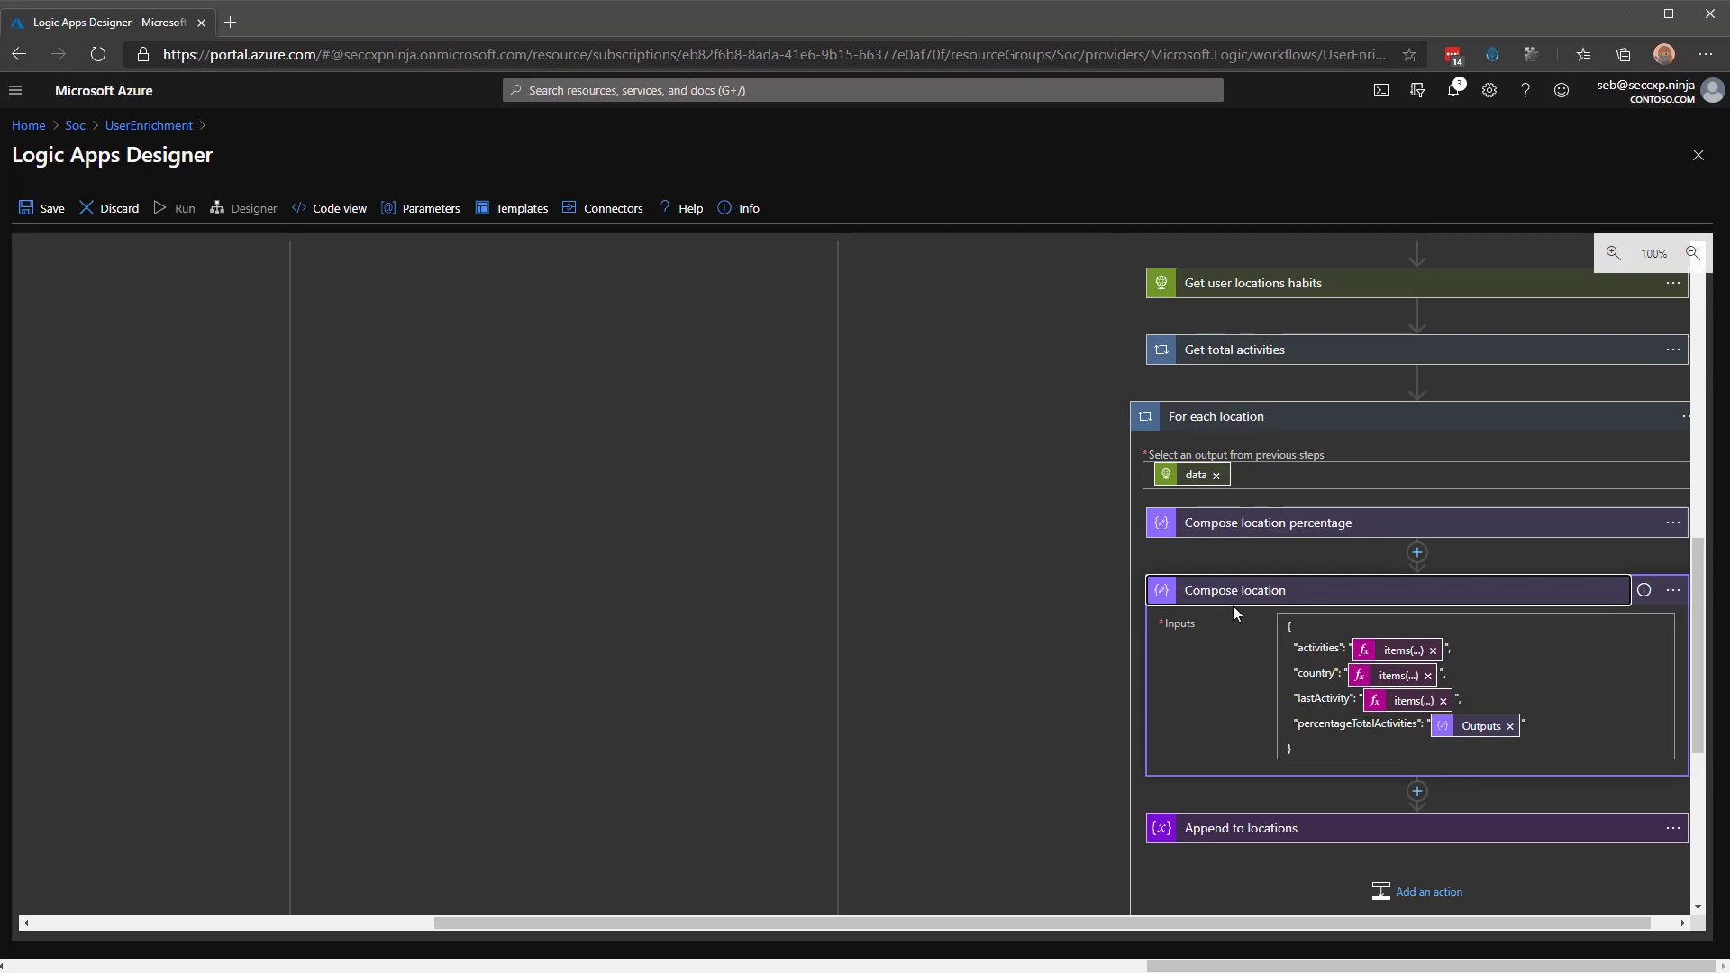
click(1236, 592)
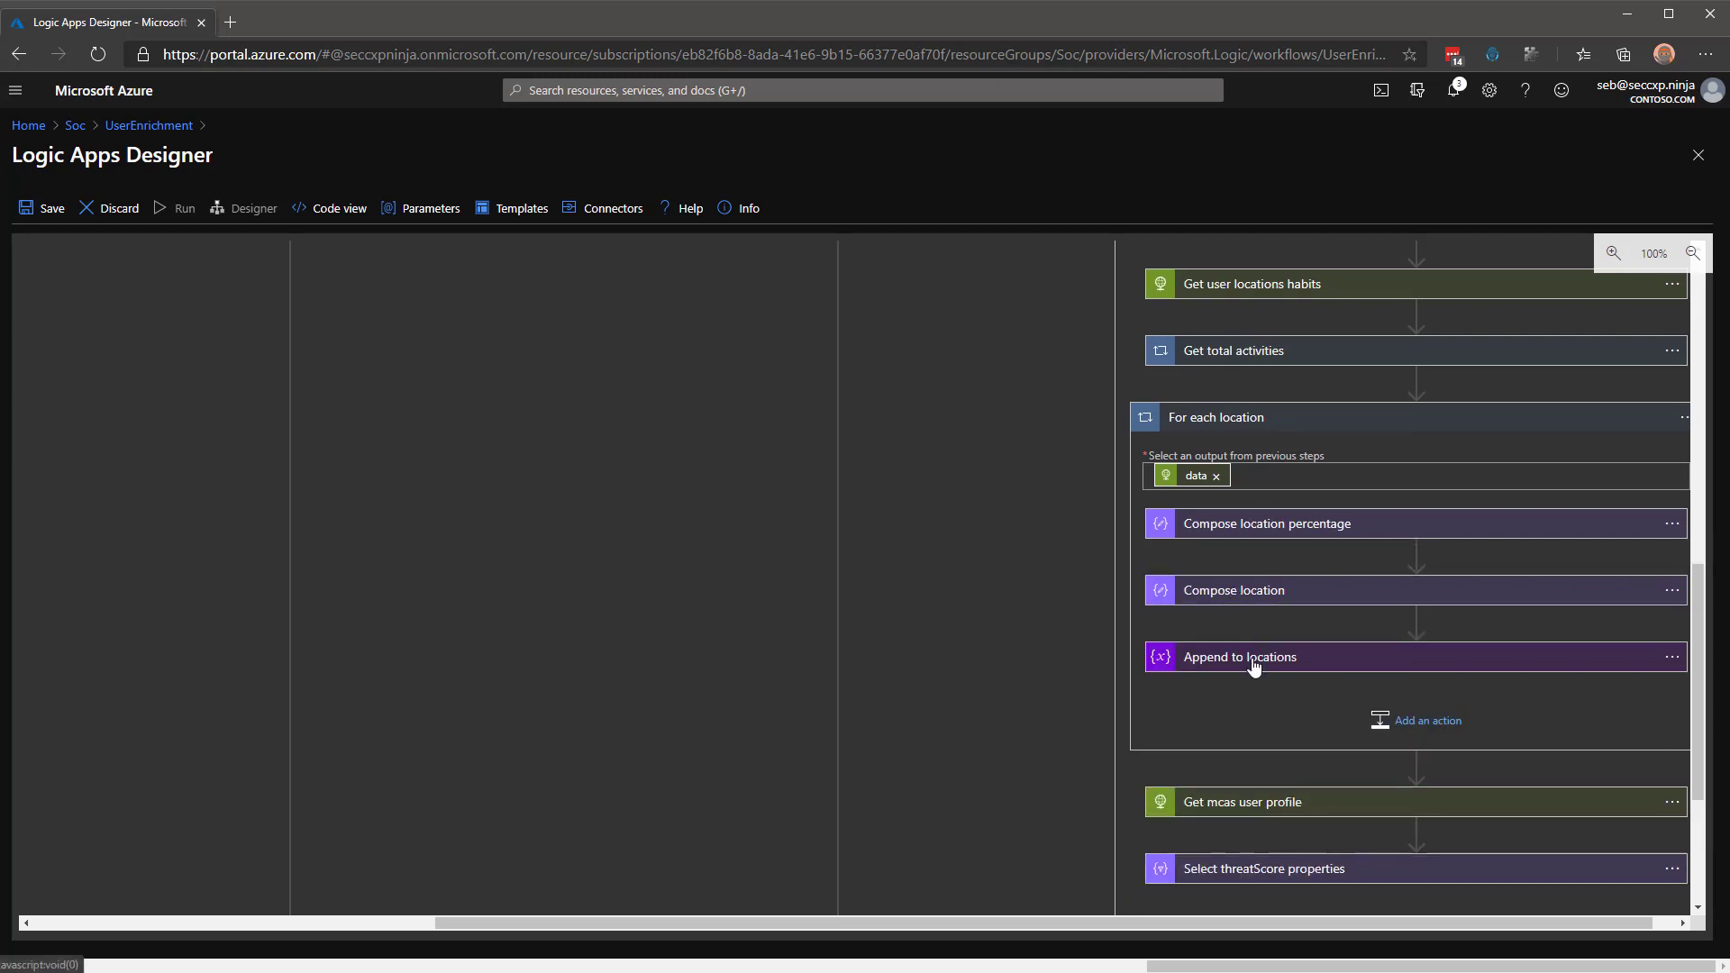
click(1256, 660)
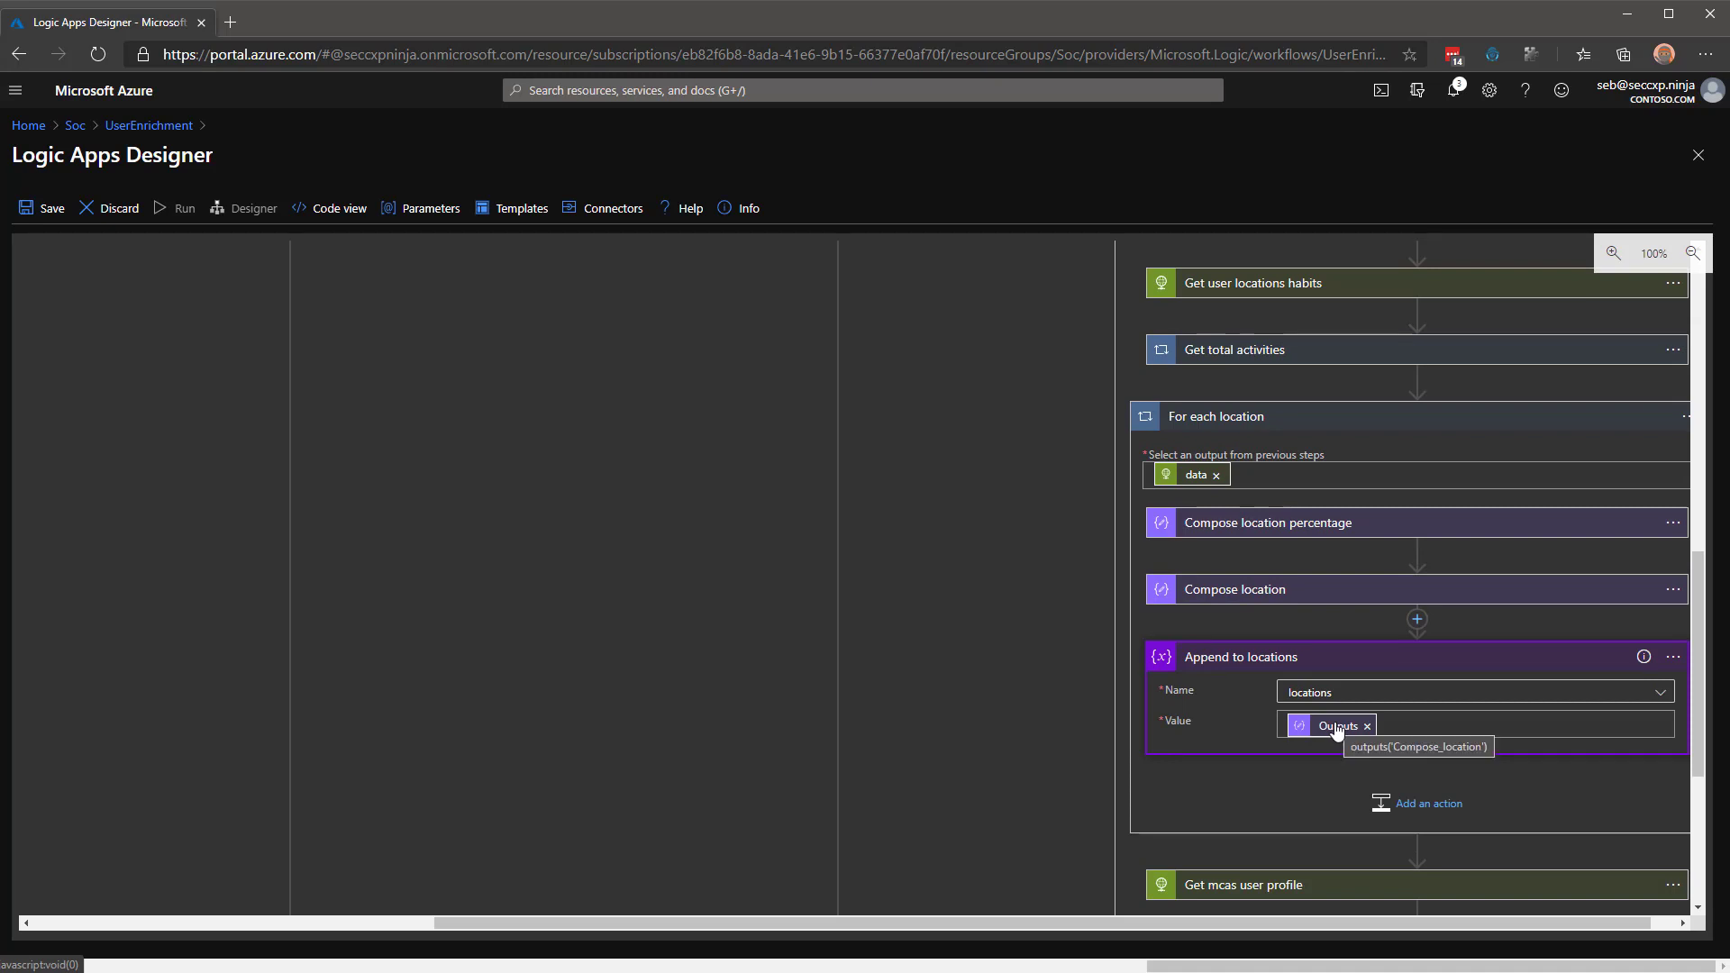
click(1335, 422)
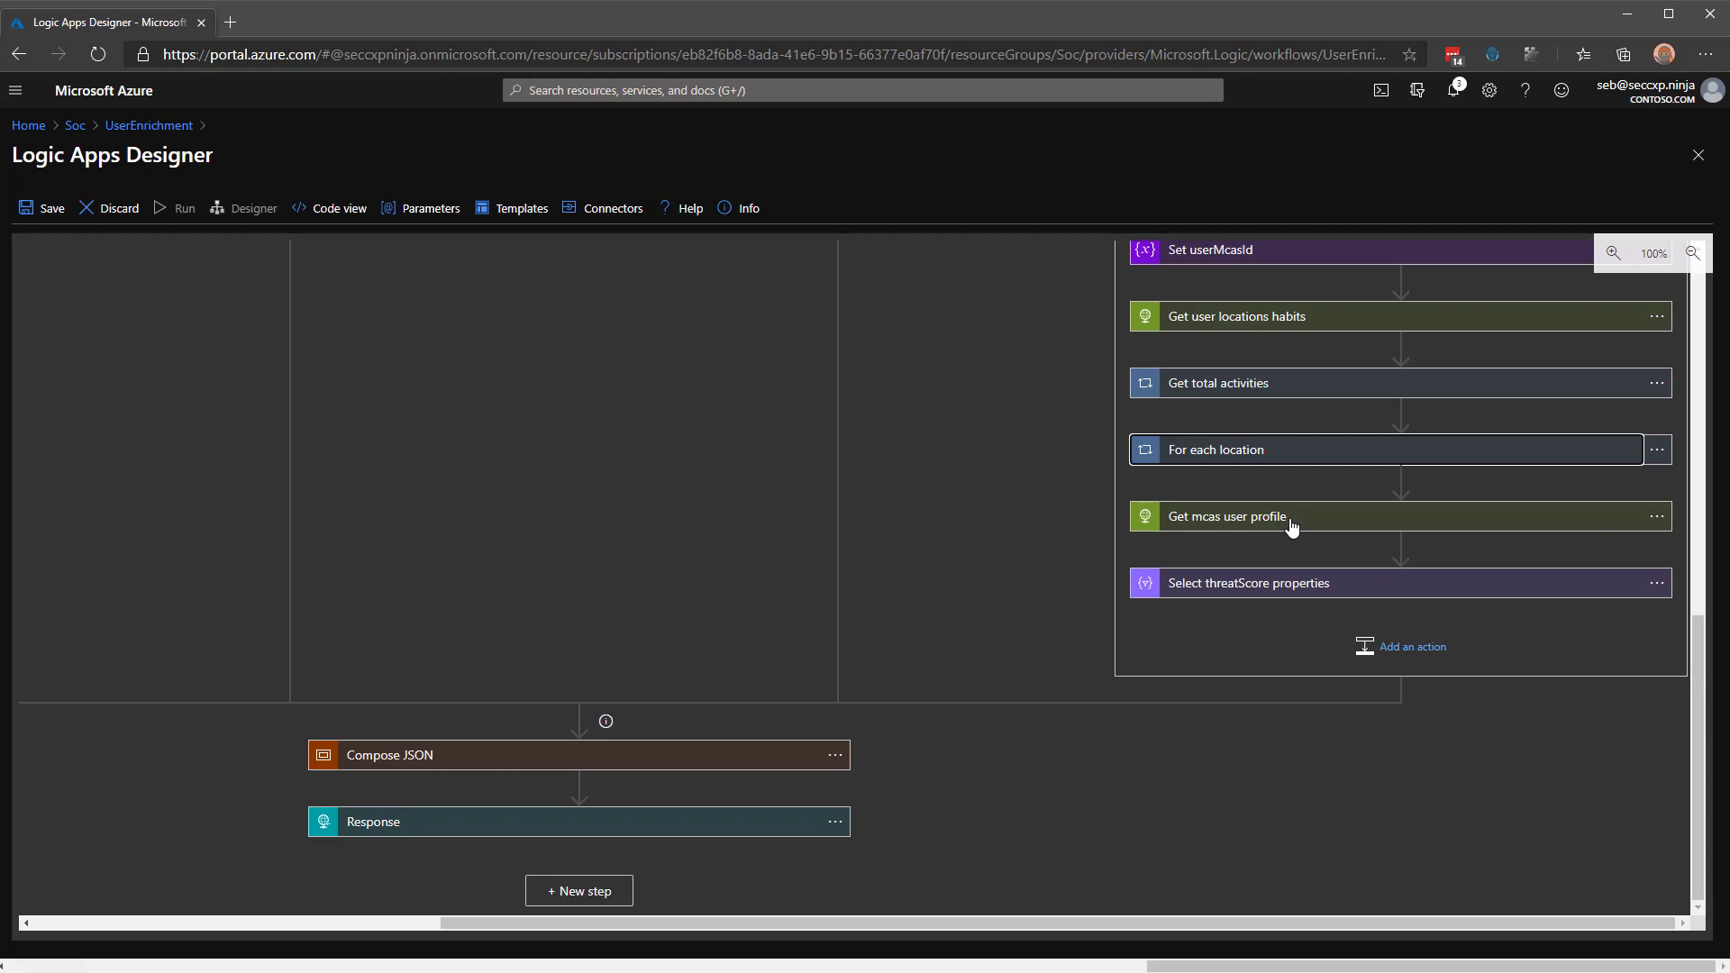
click(1300, 587)
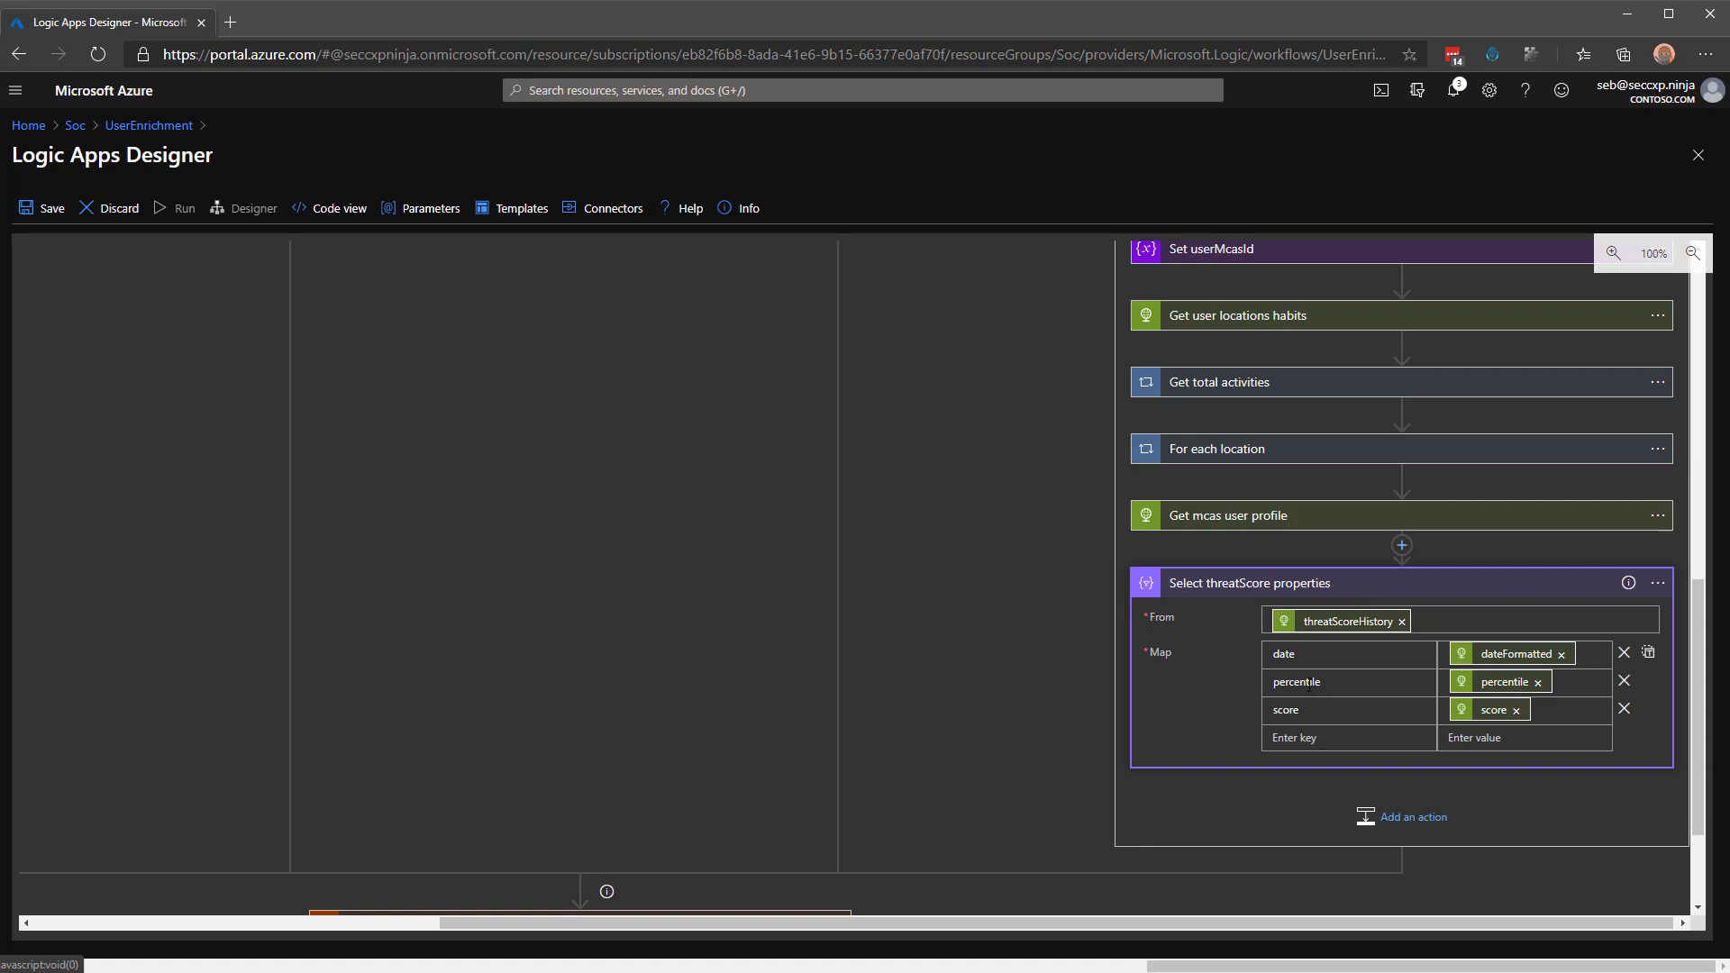
drag(1333, 683, 1269, 683)
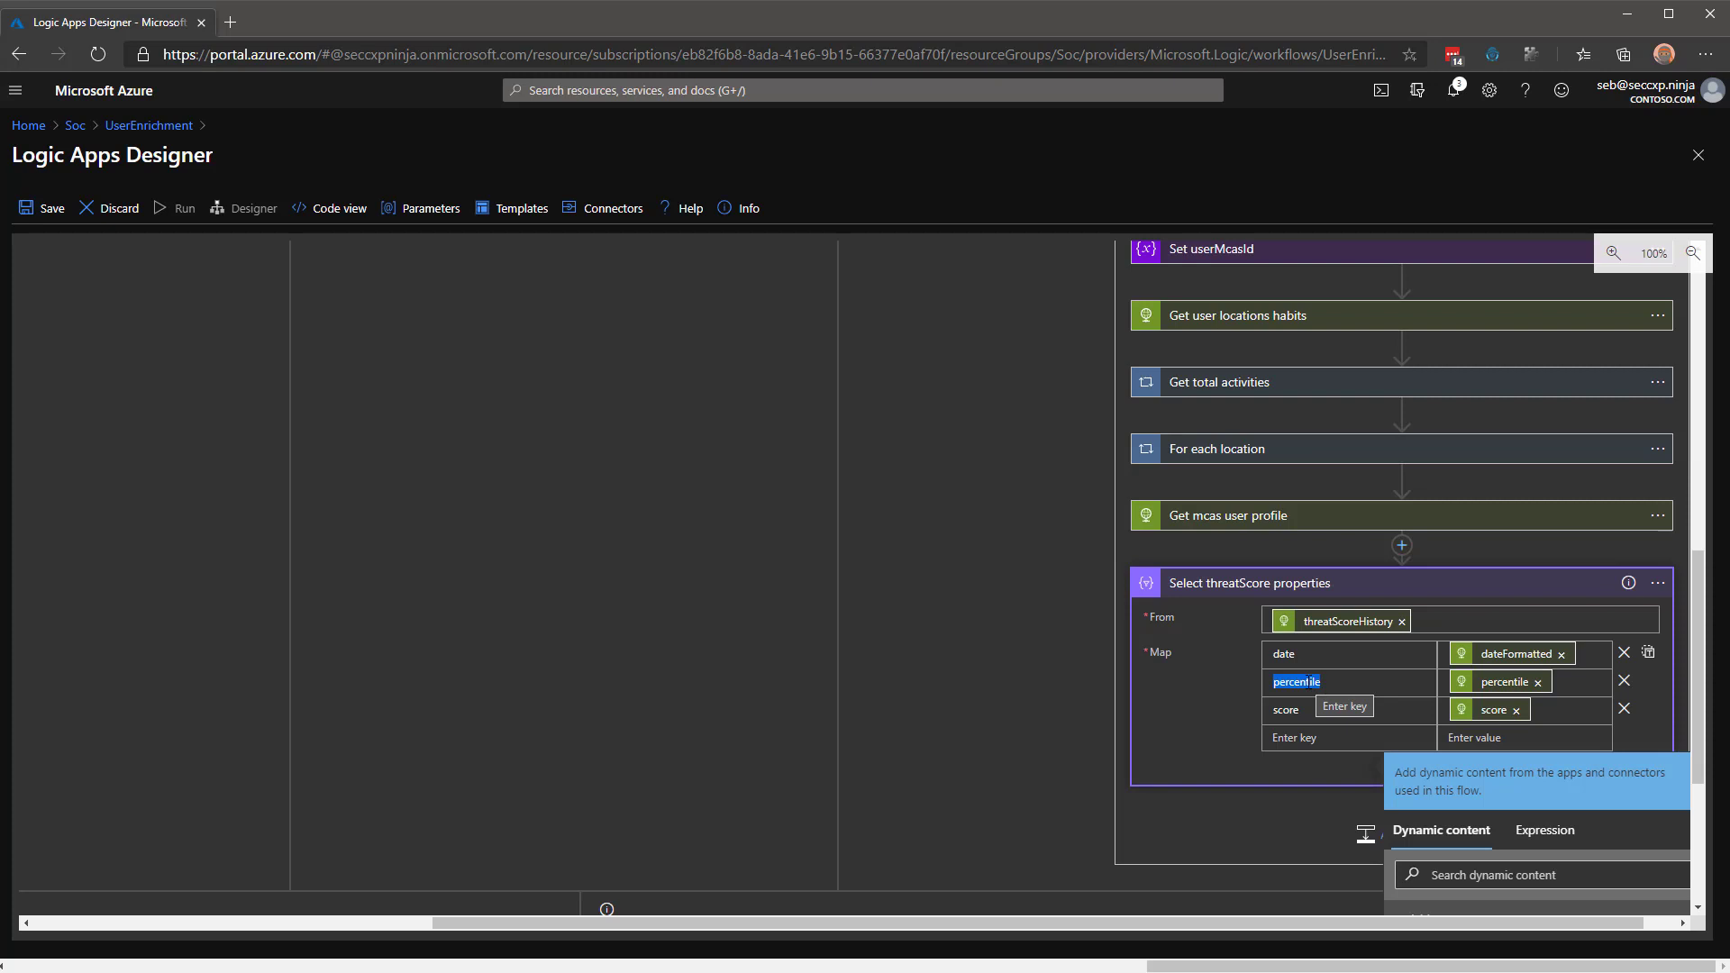
click(1272, 597)
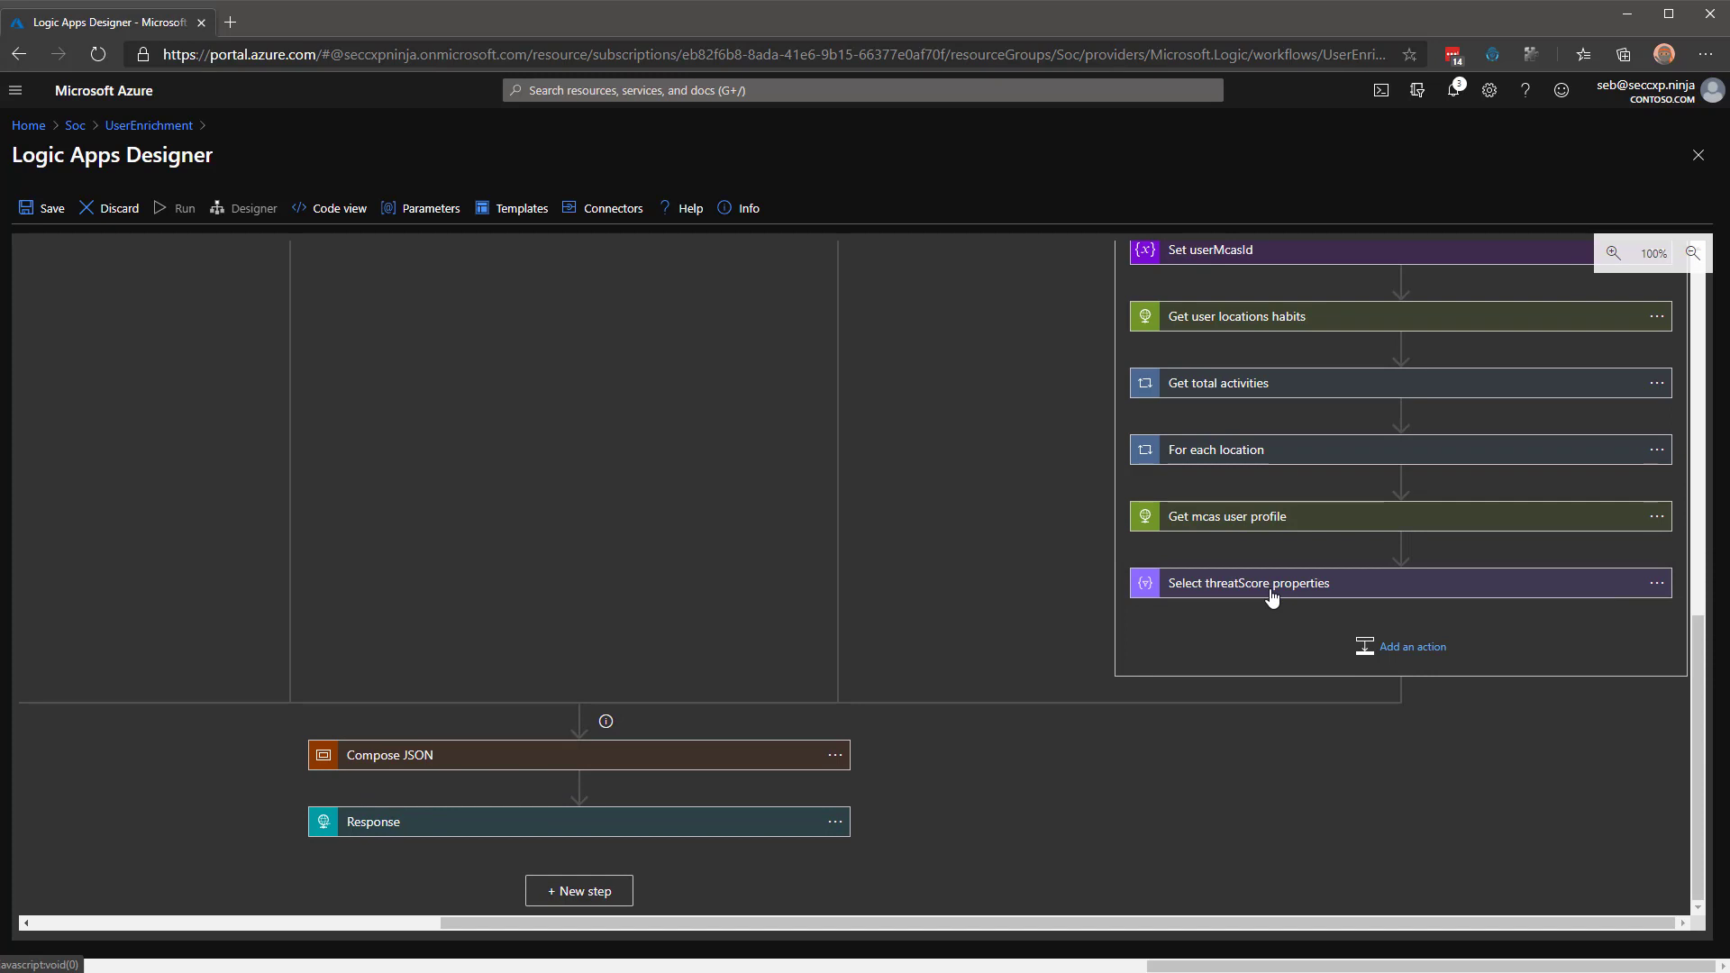
scroll(1235, 635, up, 1)
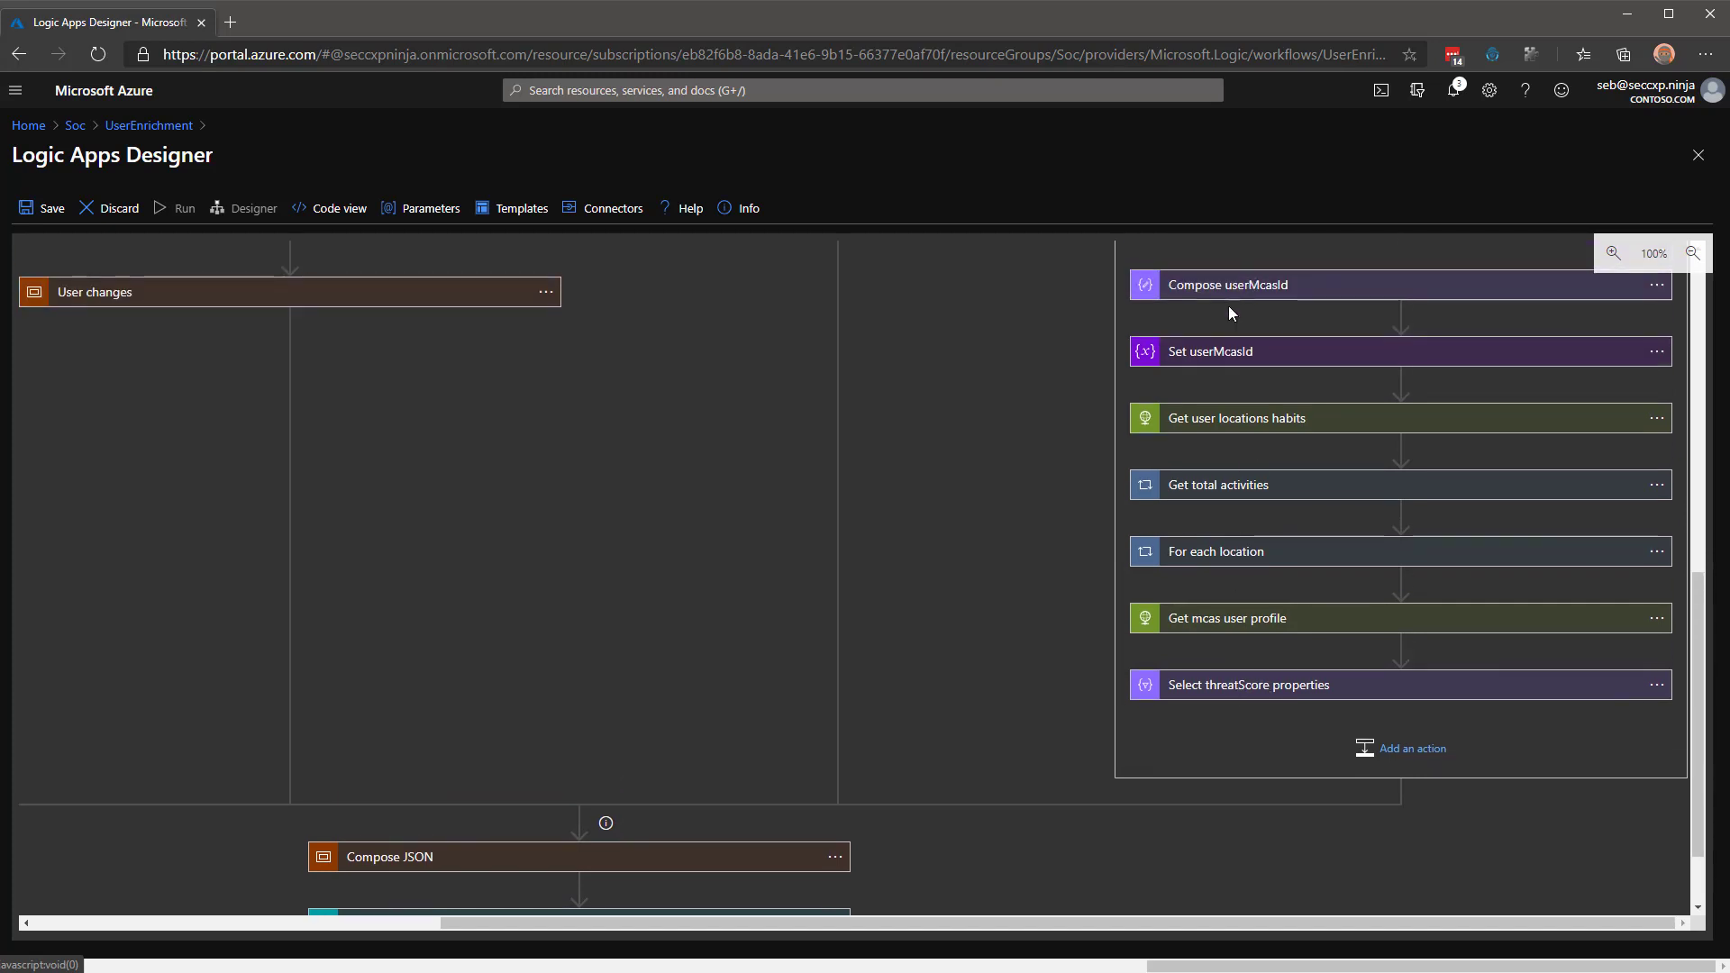
scroll(714, 751, down, 1)
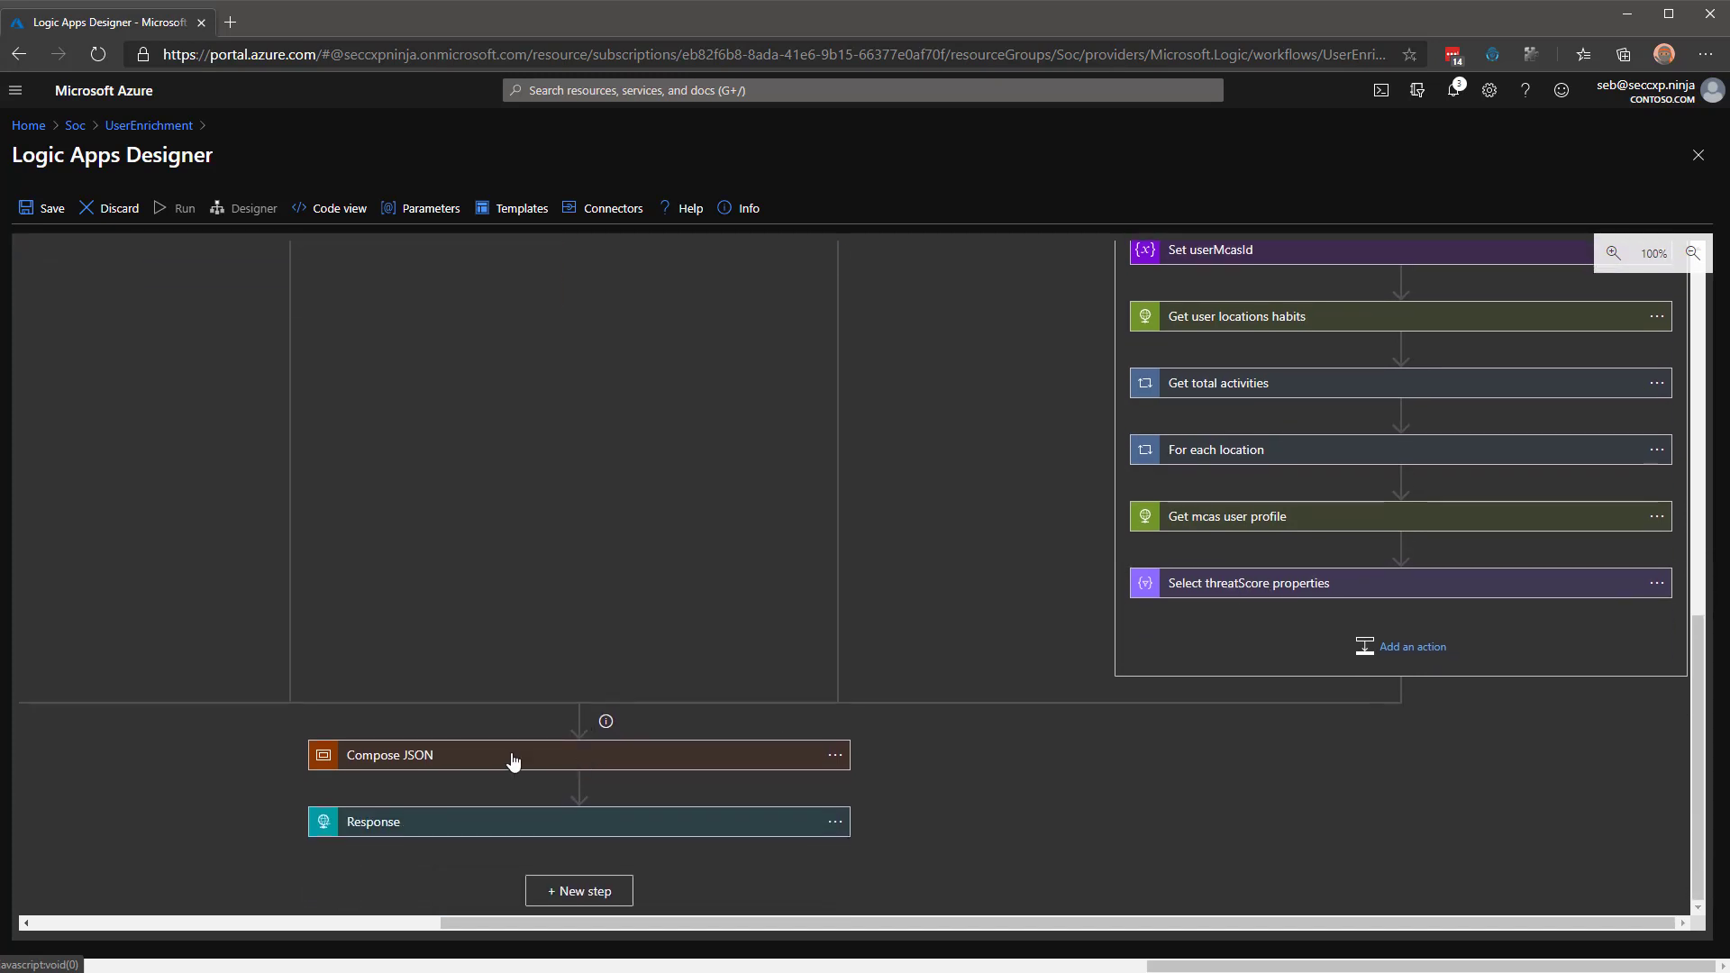
click(435, 757)
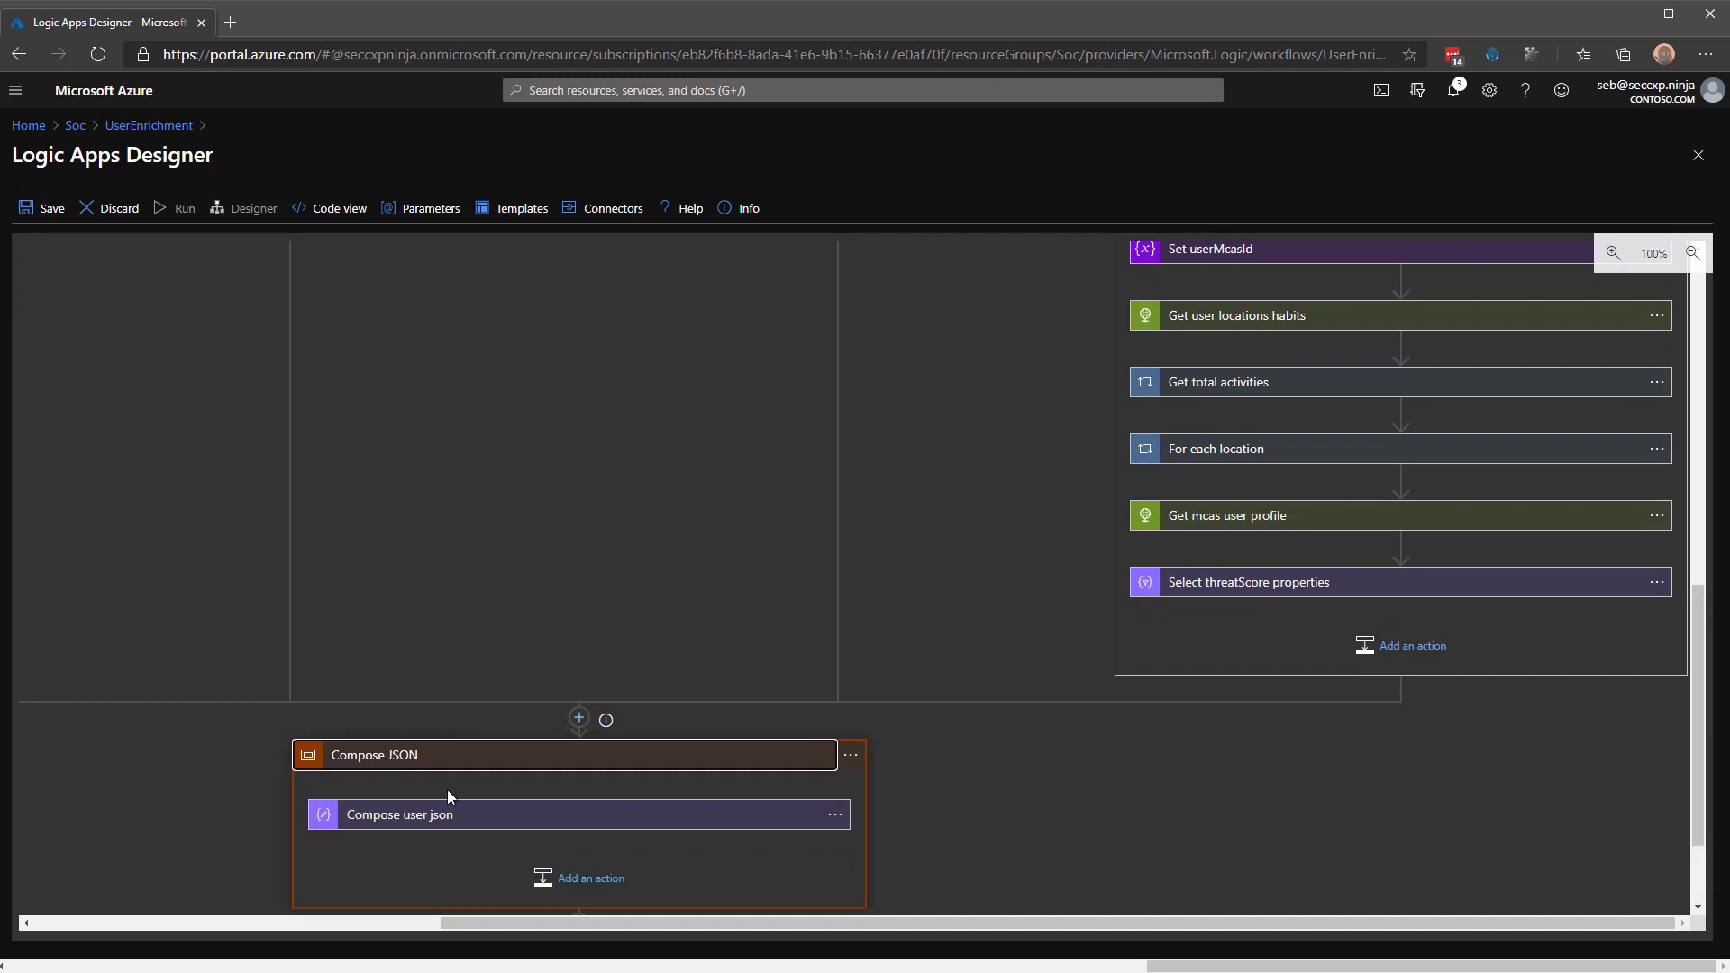
click(448, 814)
scroll(934, 613, down, 4)
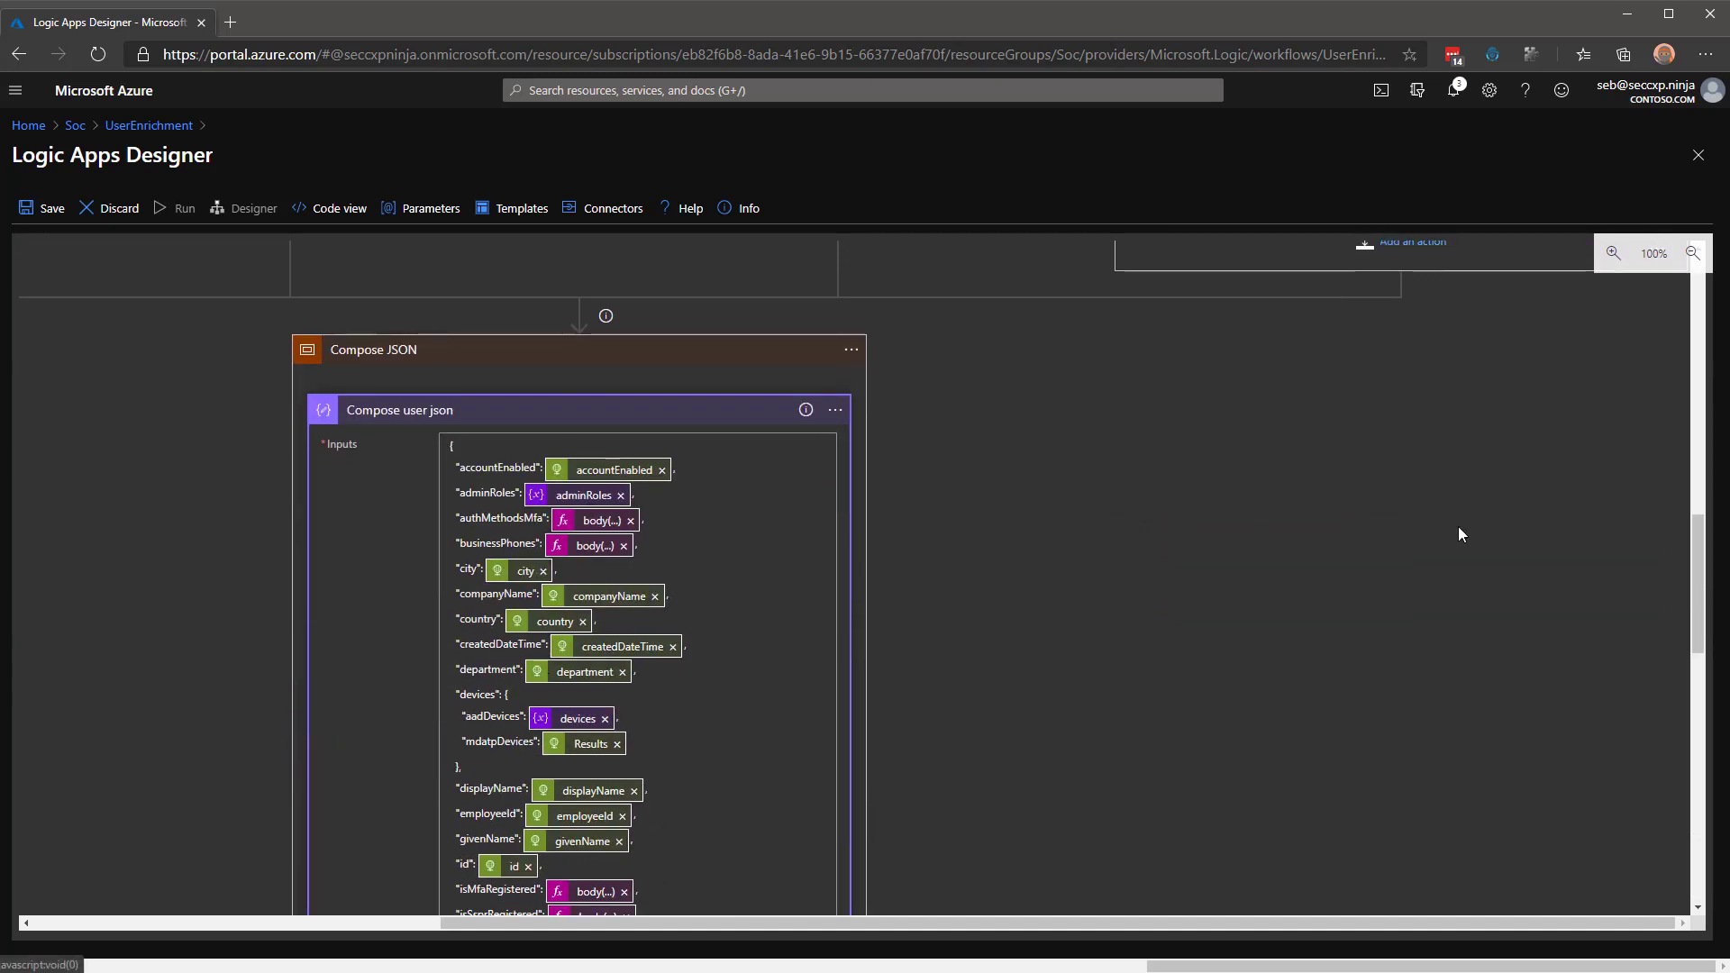
drag(1695, 536, 1699, 544)
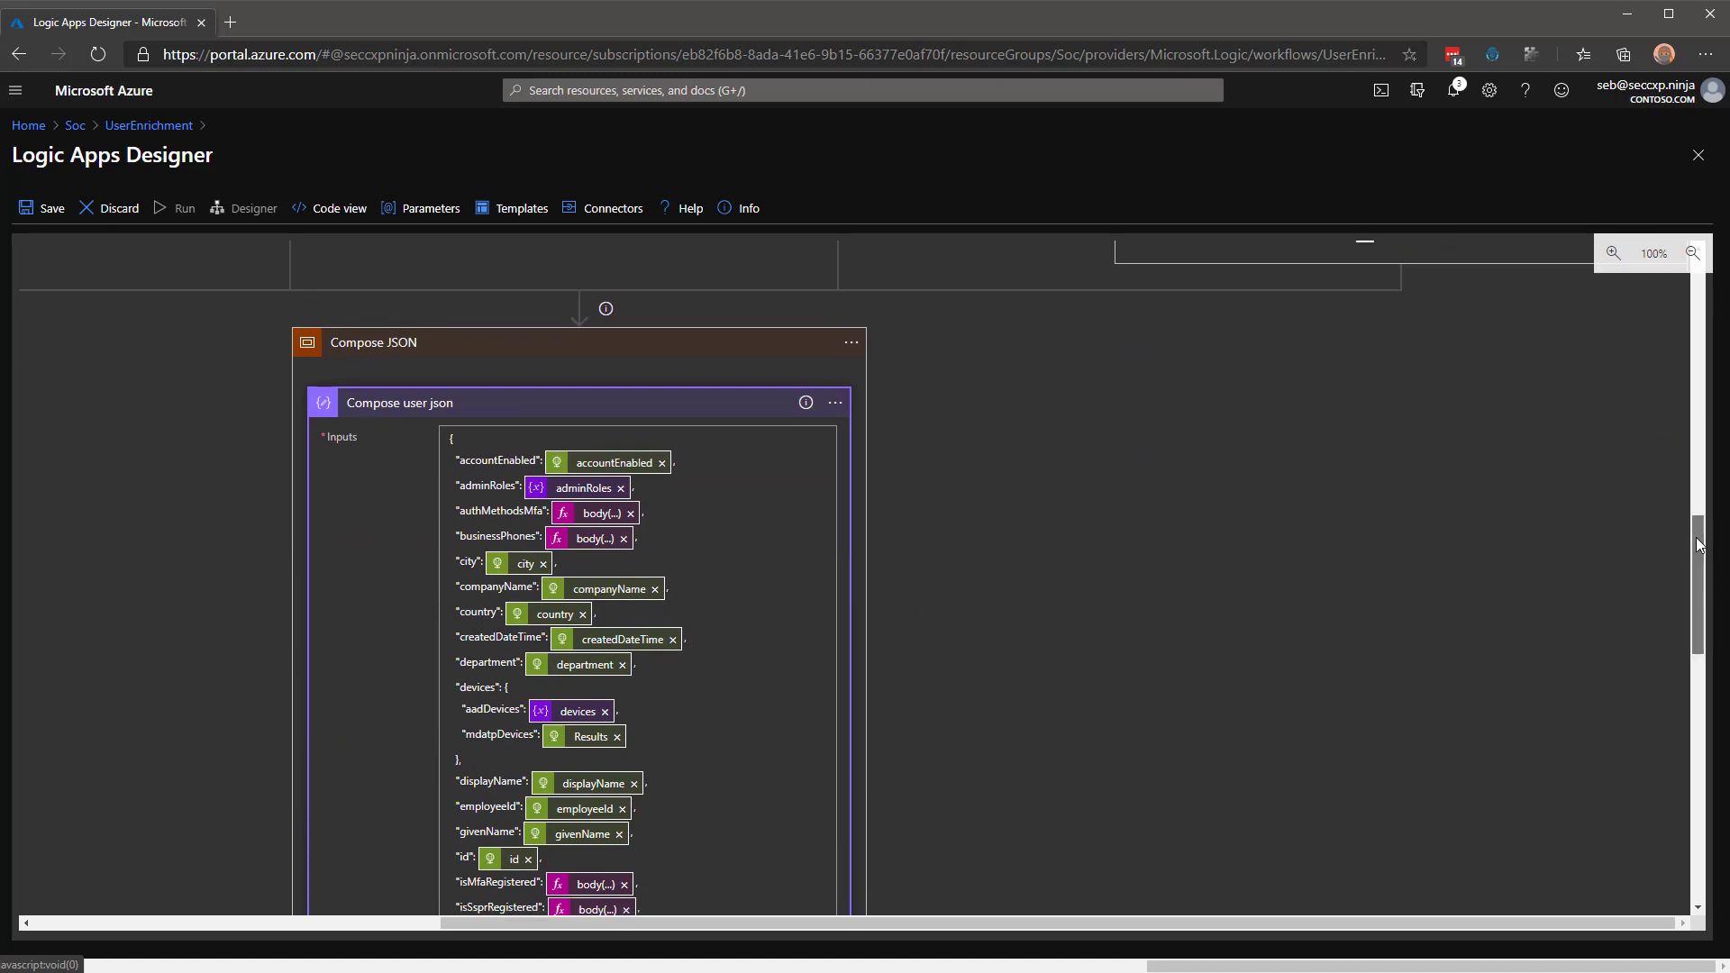
scroll(746, 423, down, 2)
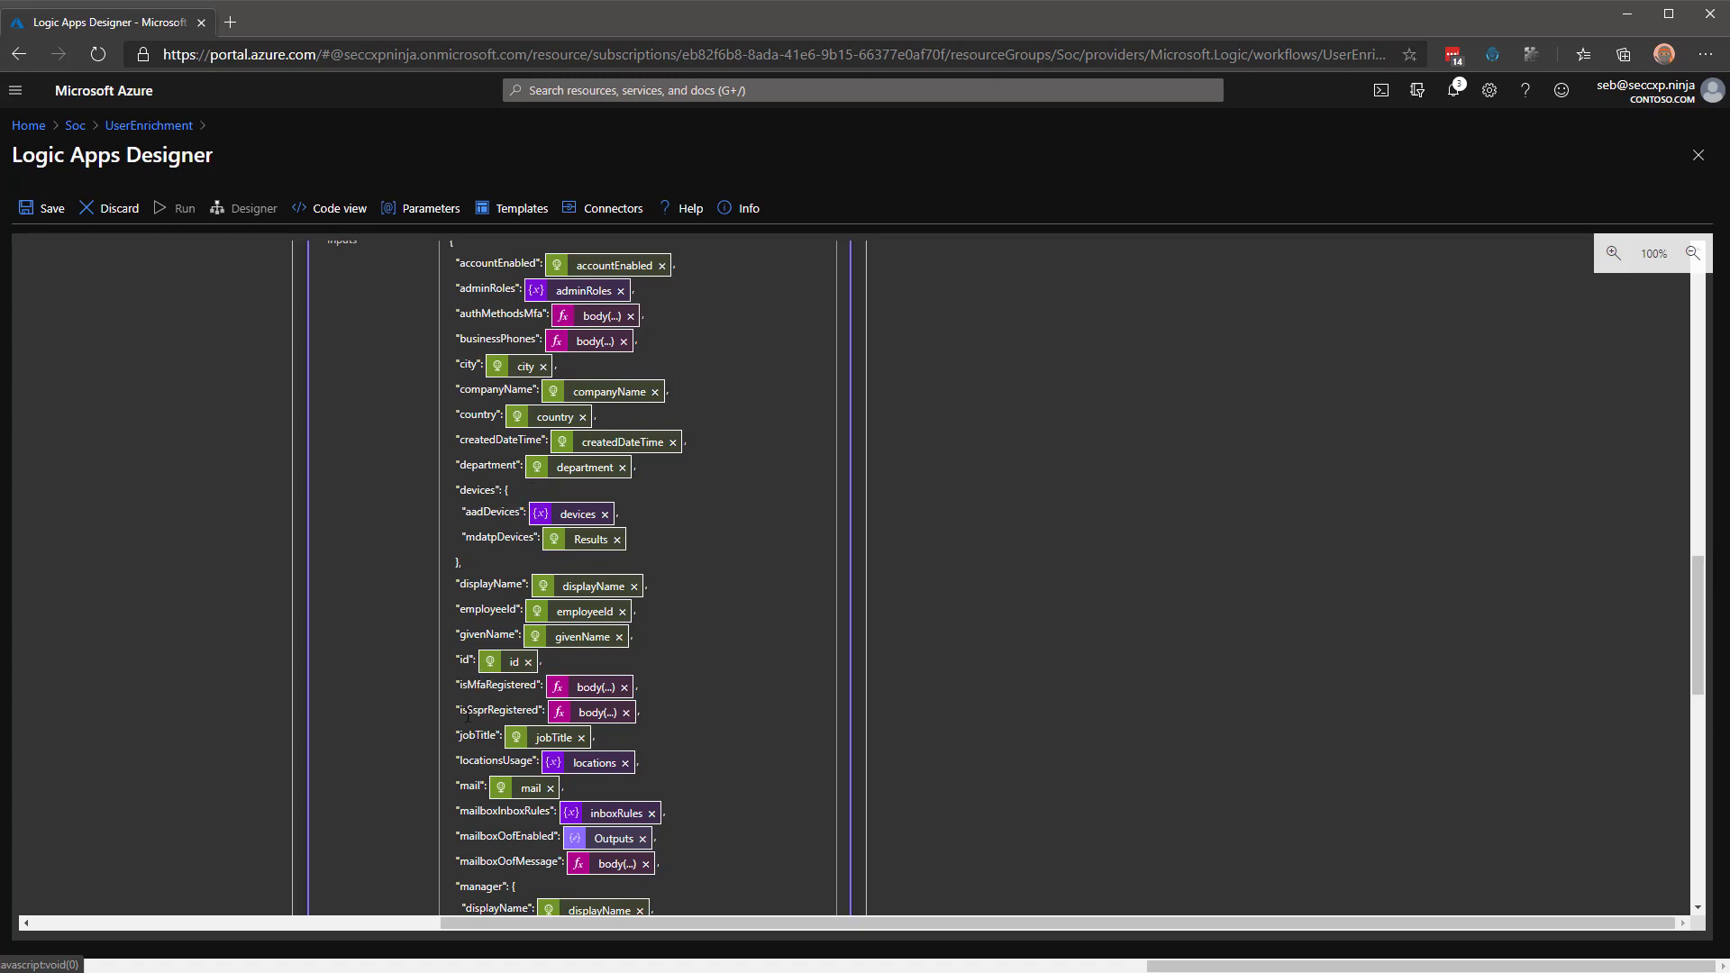
scroll(487, 700, down, 3)
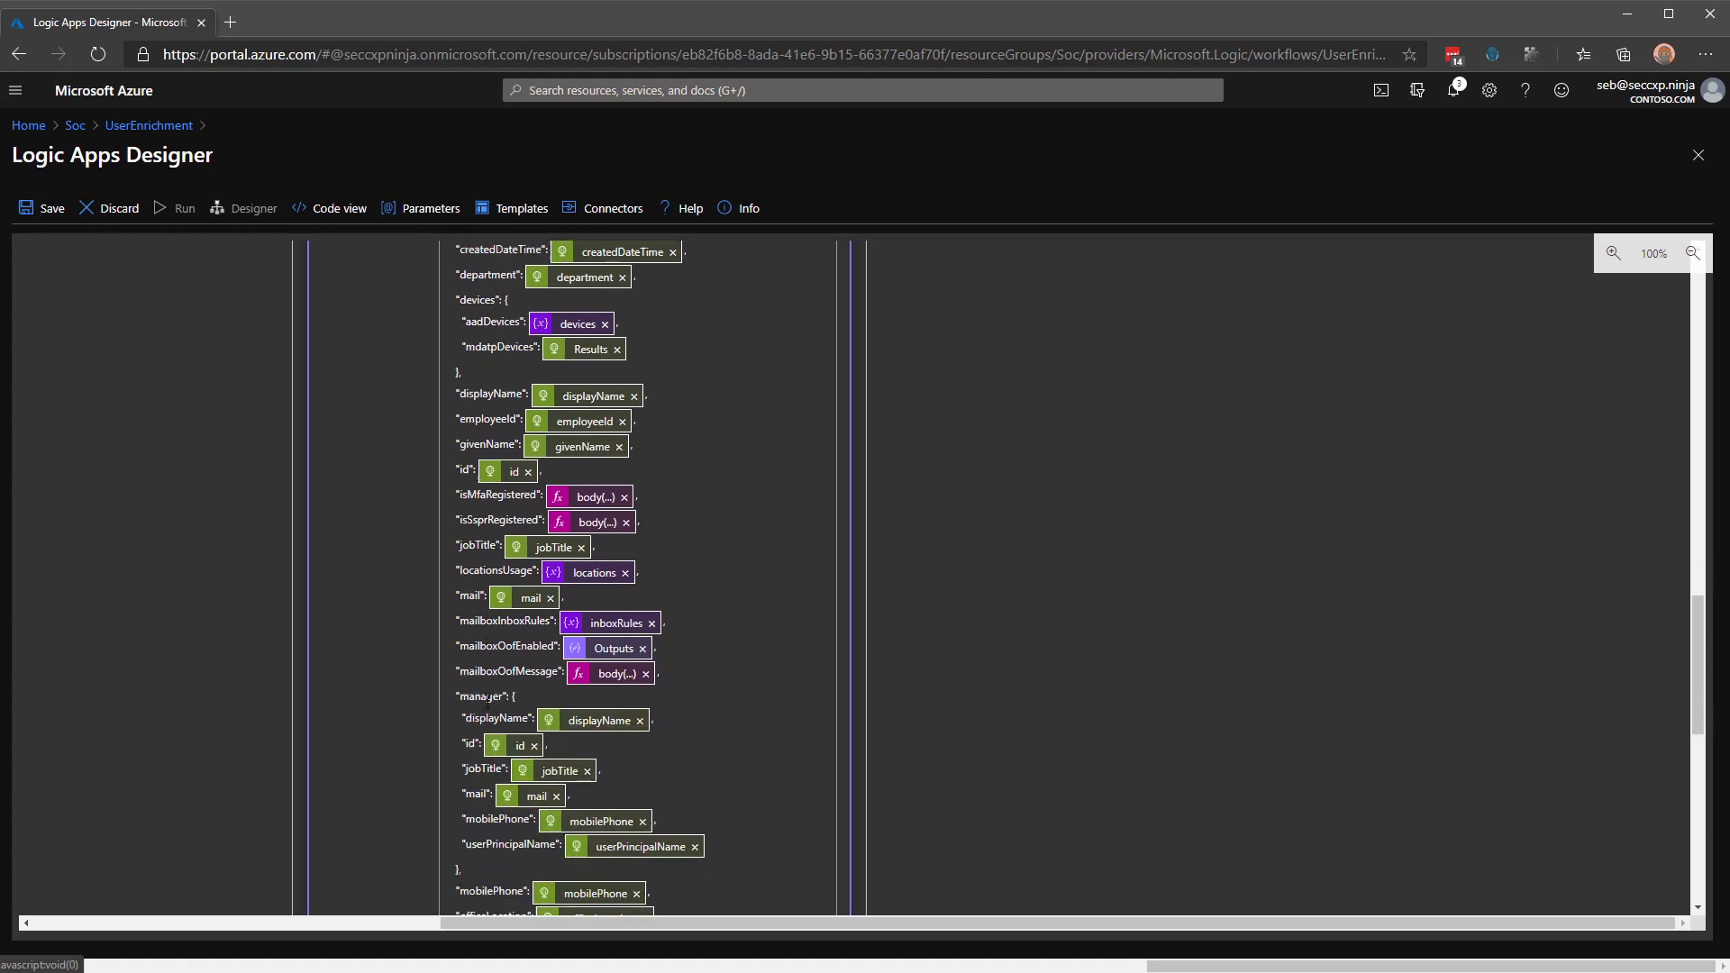
scroll(498, 682, down, 2)
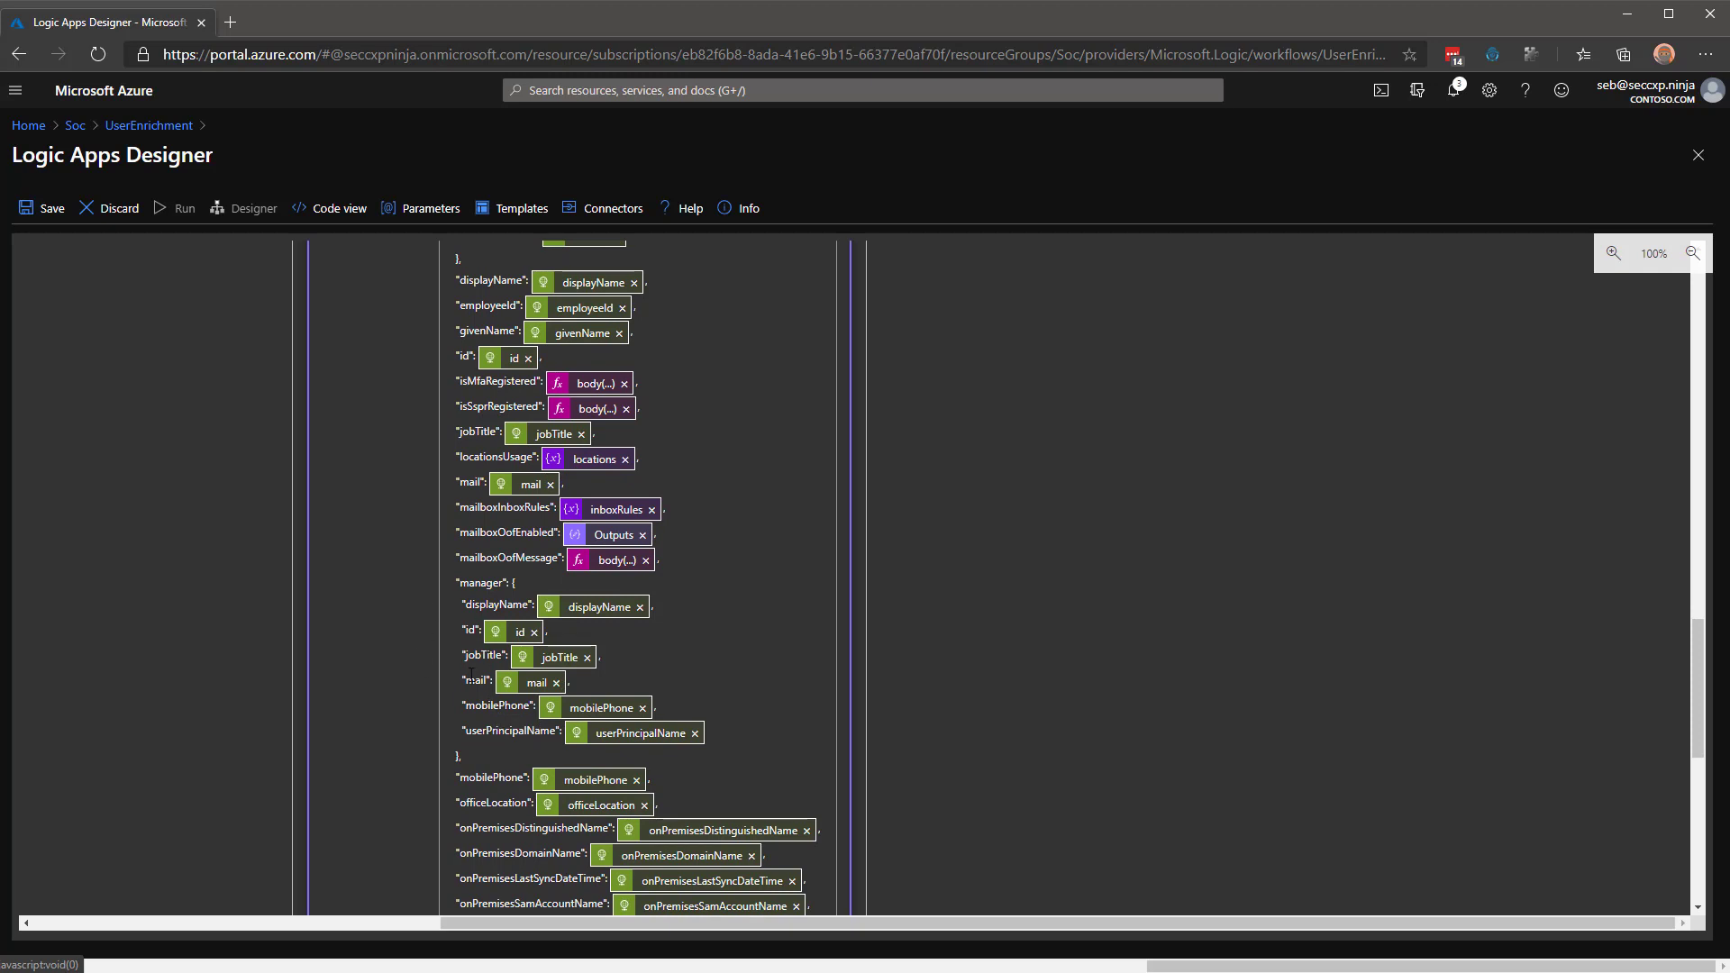
scroll(622, 721, down, 5)
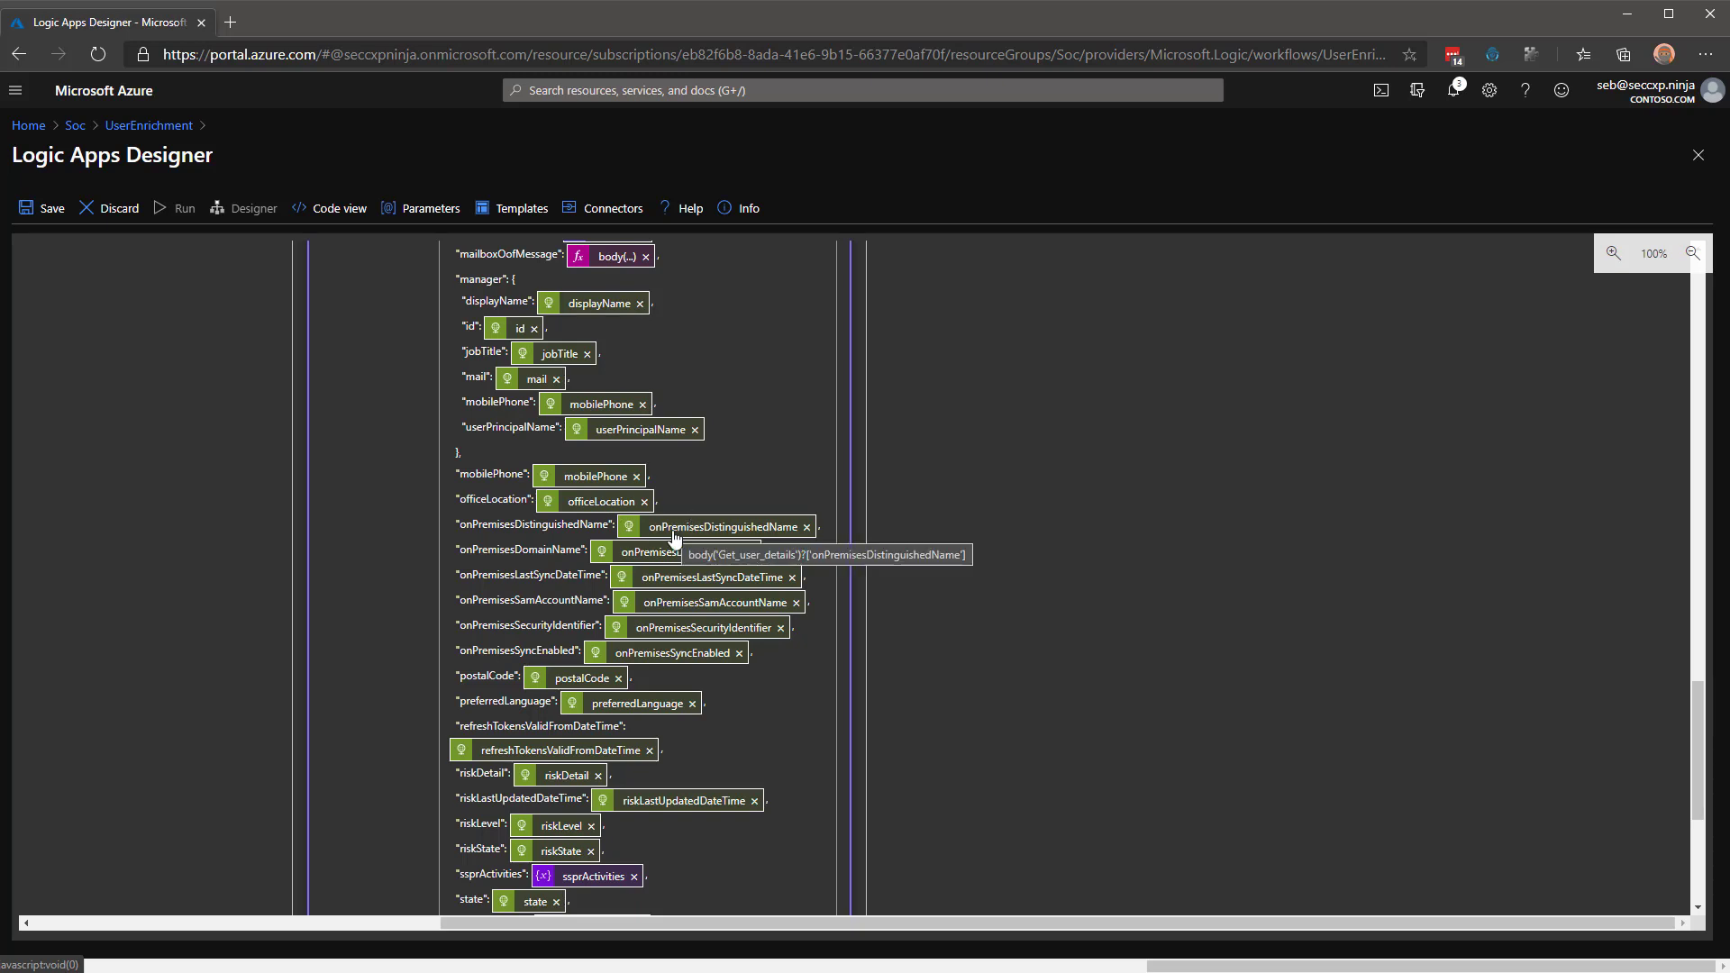
mouse_move(676, 541)
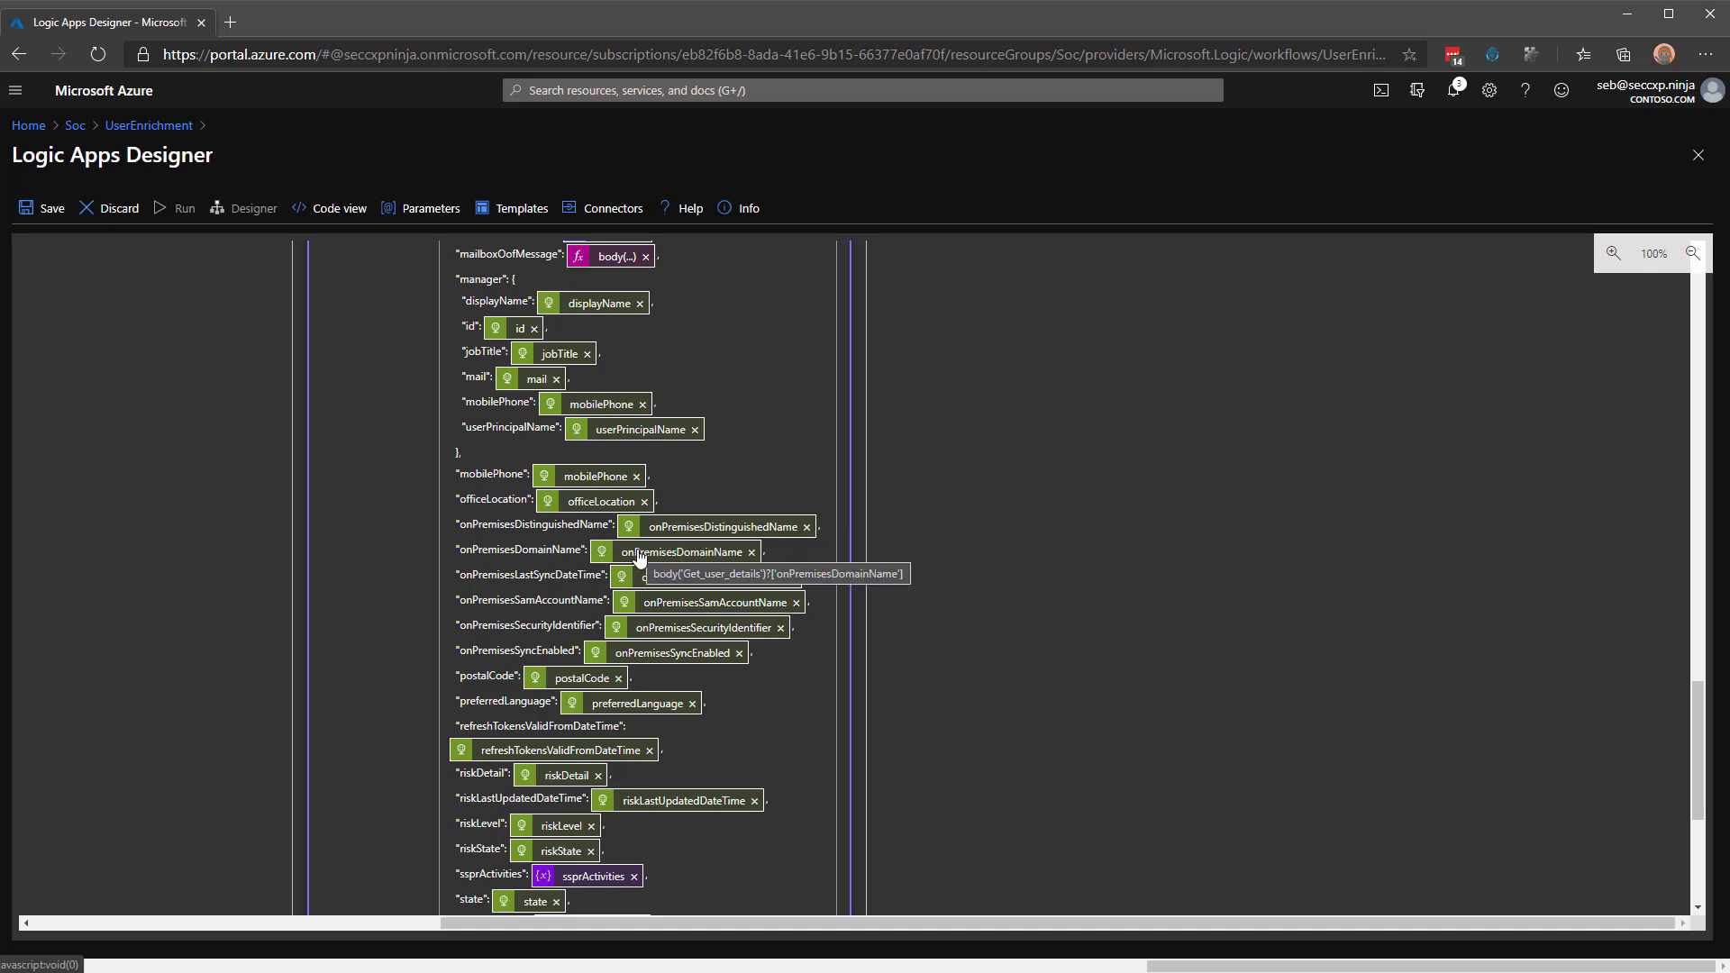
scroll(515, 595, down, 2)
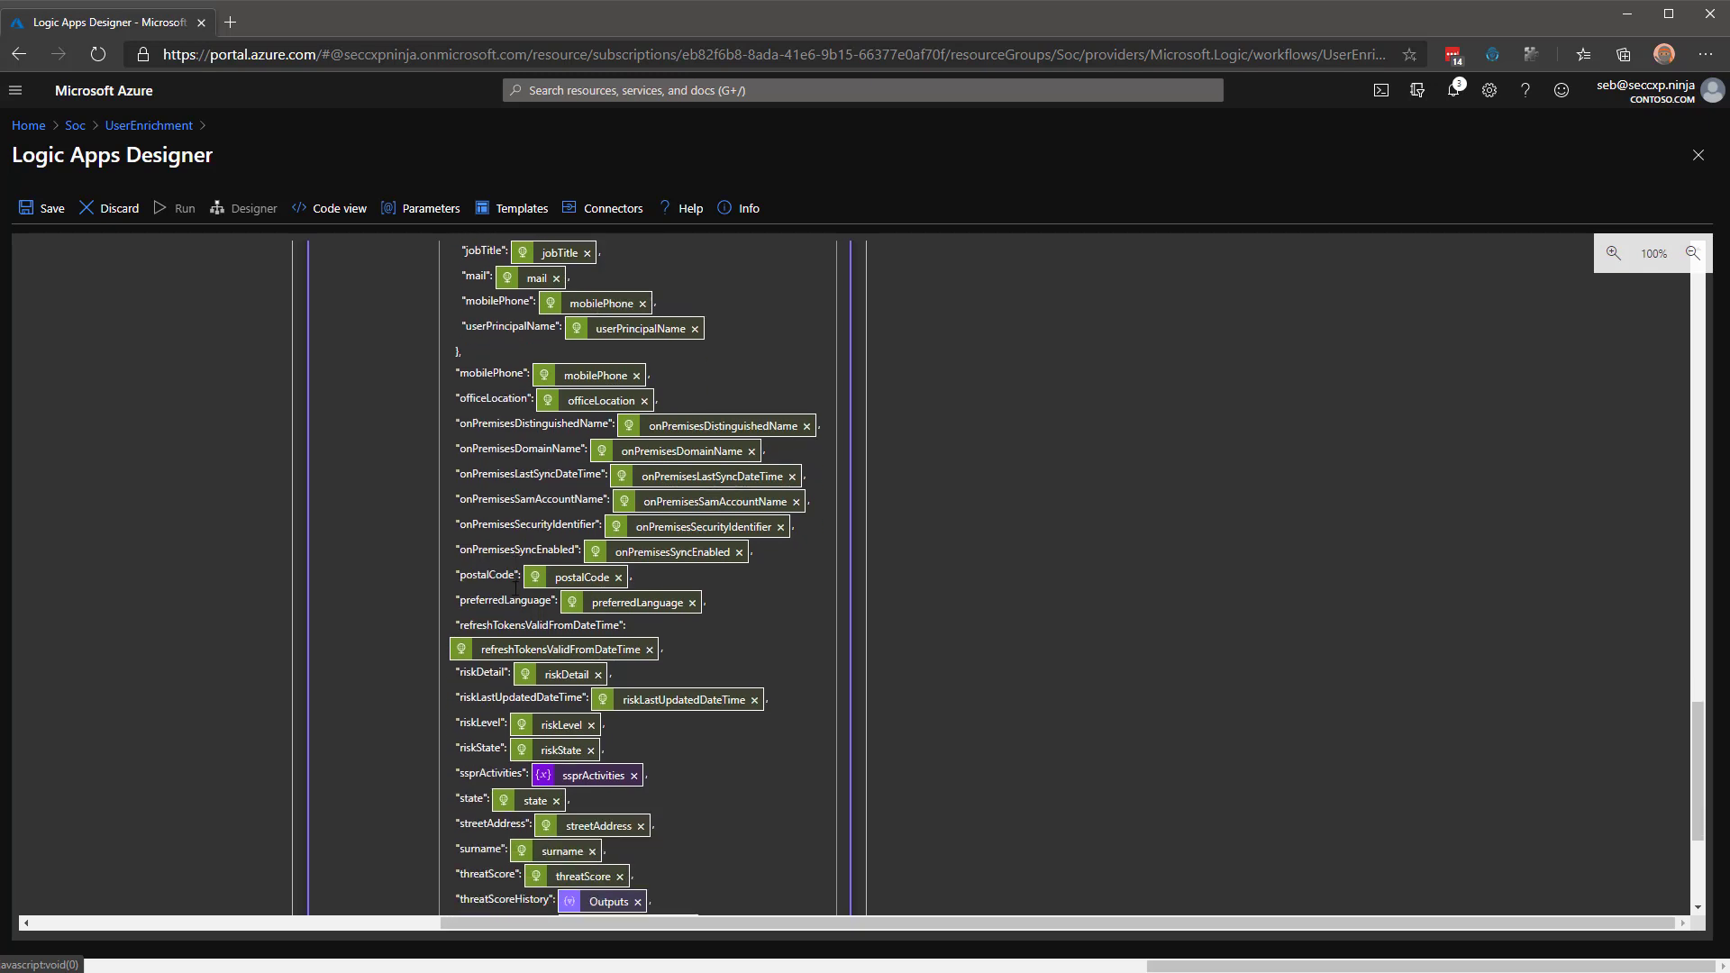
scroll(515, 592, down, 1)
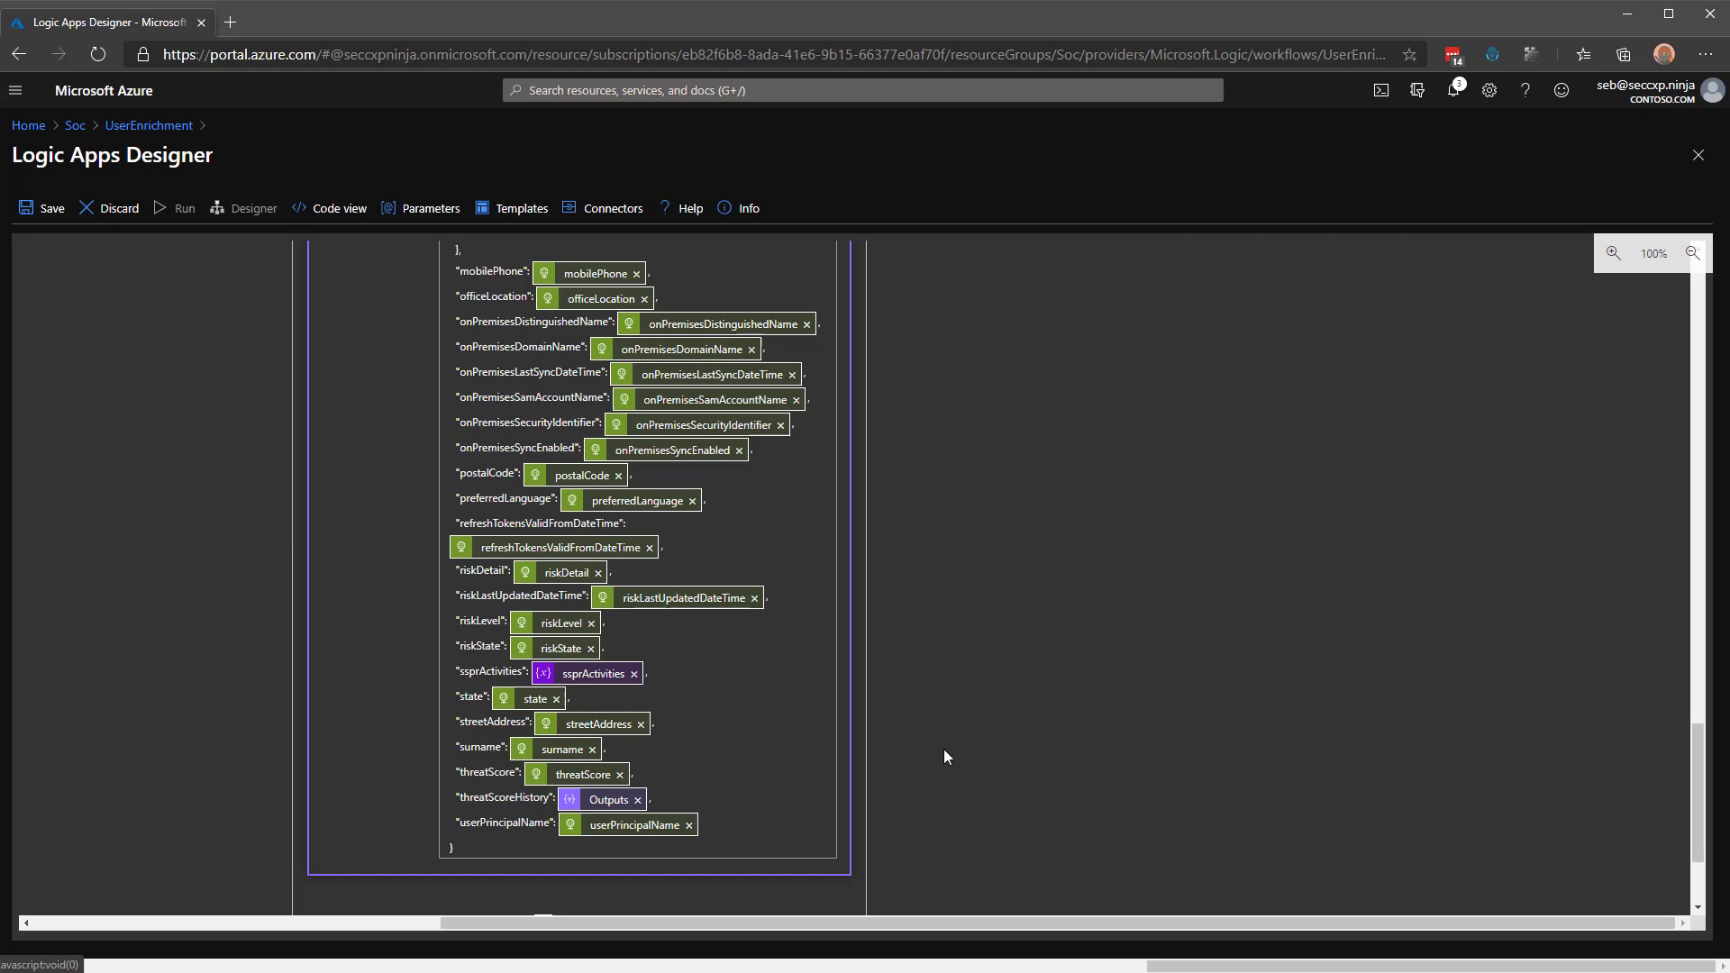
scroll(599, 631, down, 2)
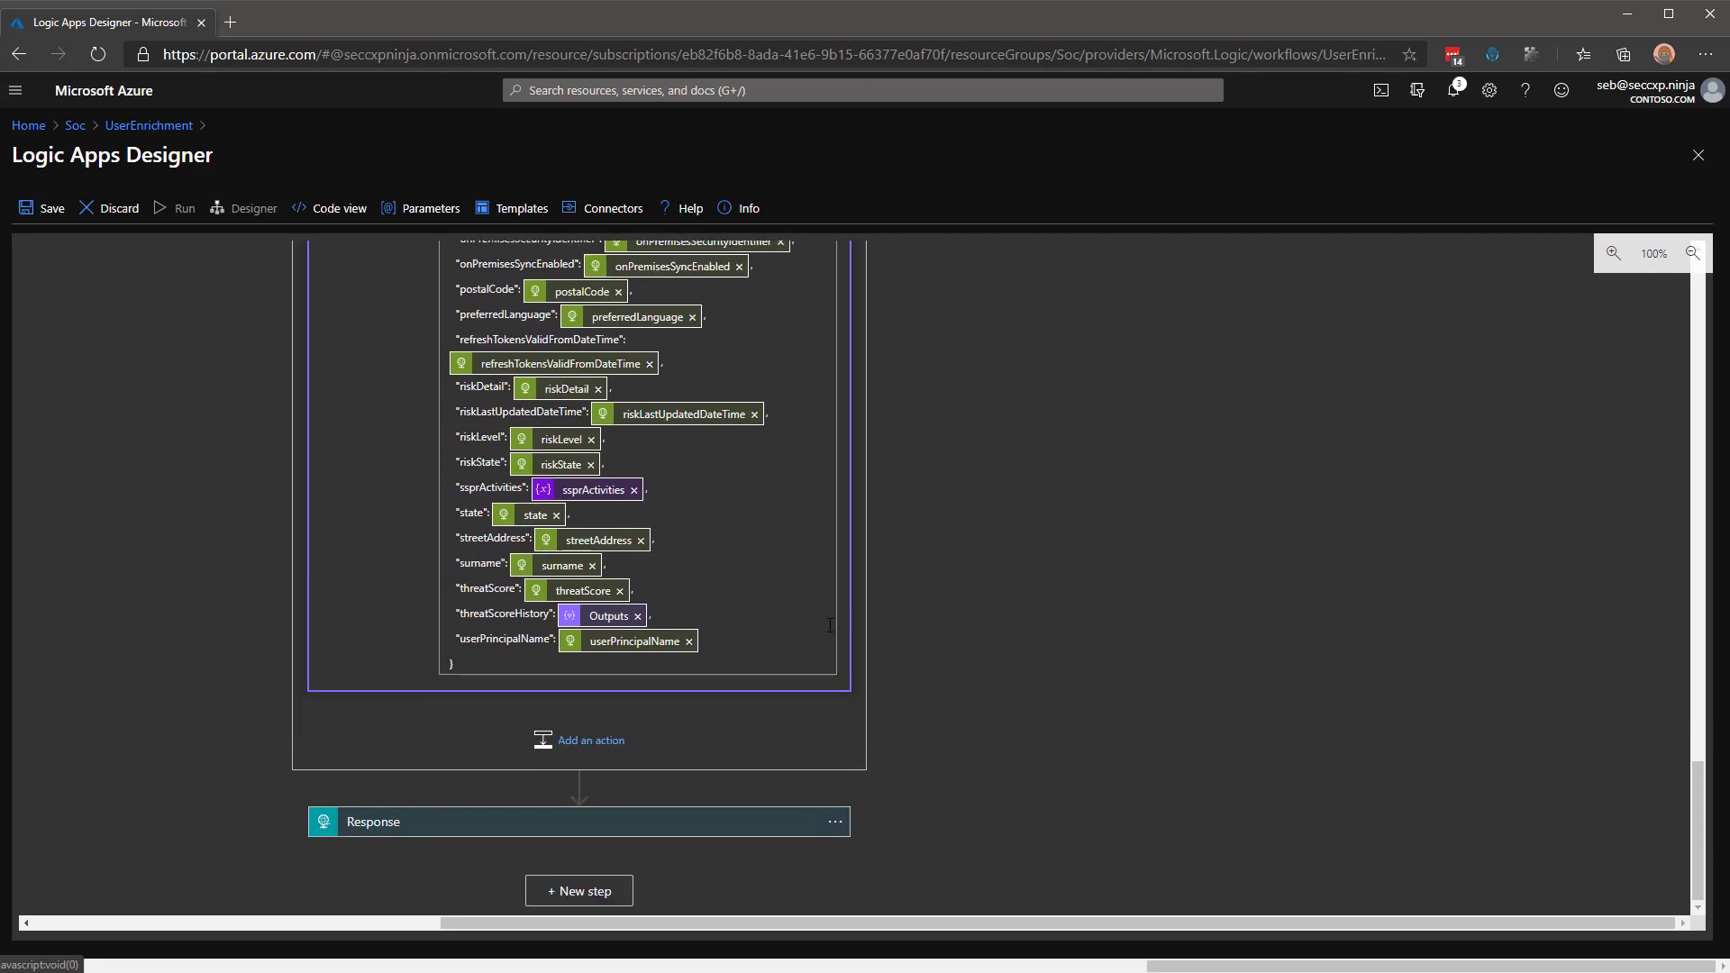
Review the Response step, then return to the Soc resource group, discarding unsaved designer edits.
click(434, 825)
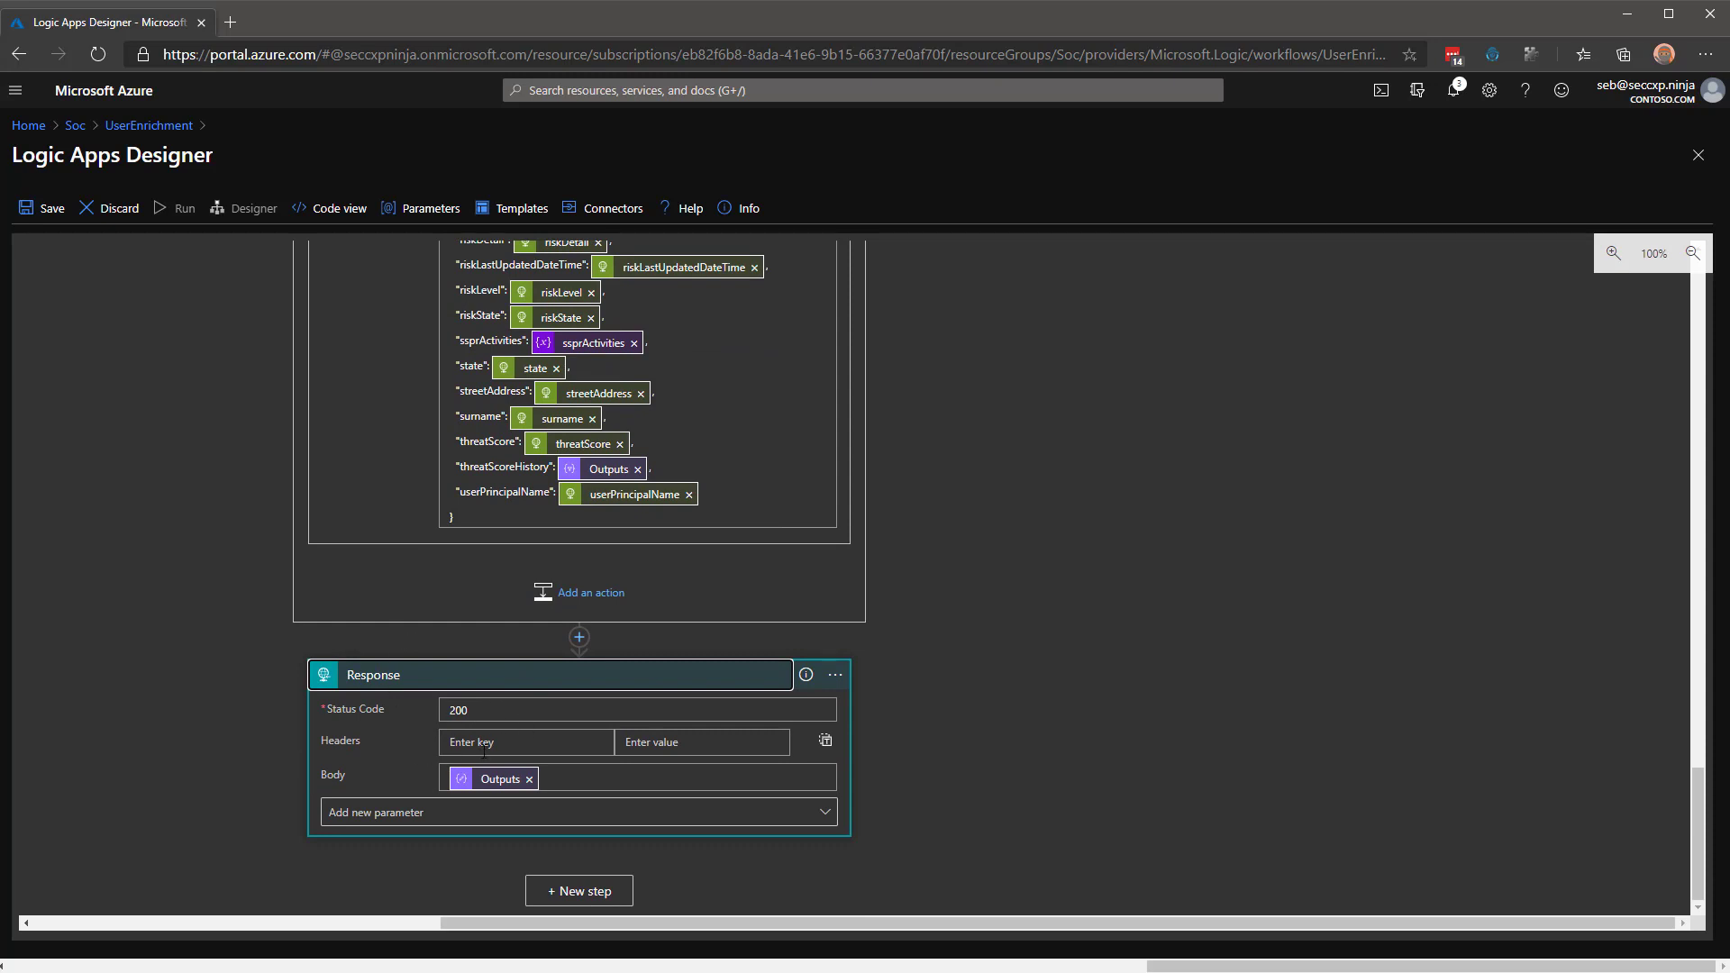
click(76, 129)
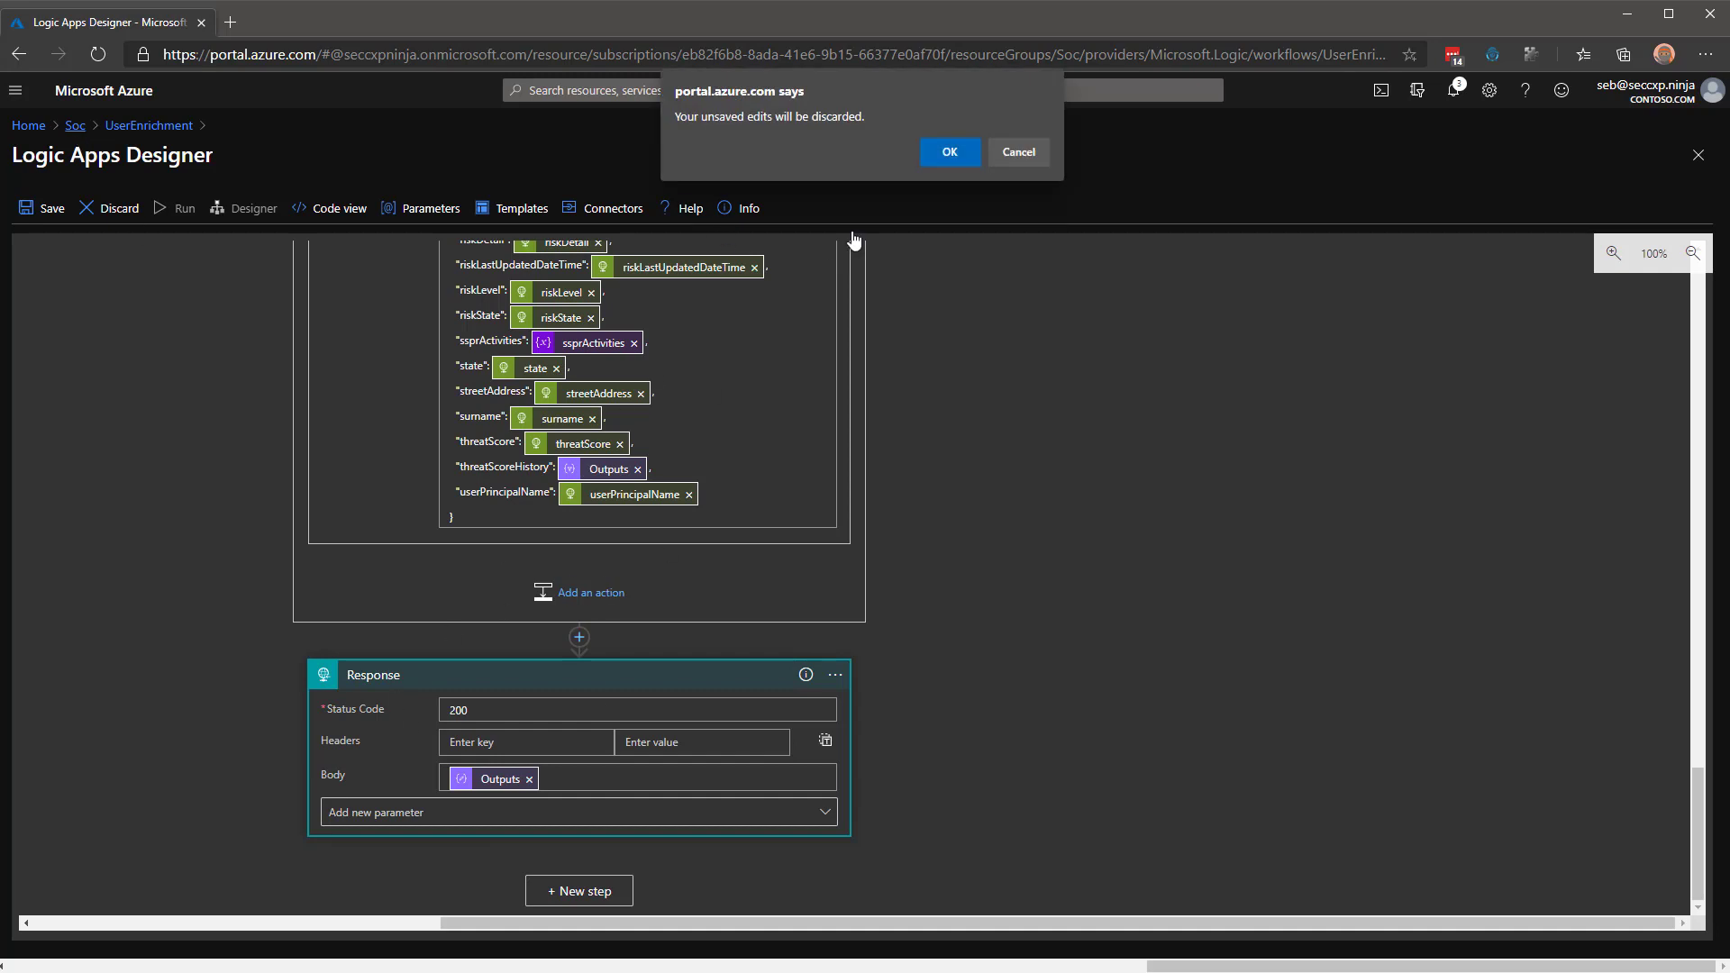
click(950, 152)
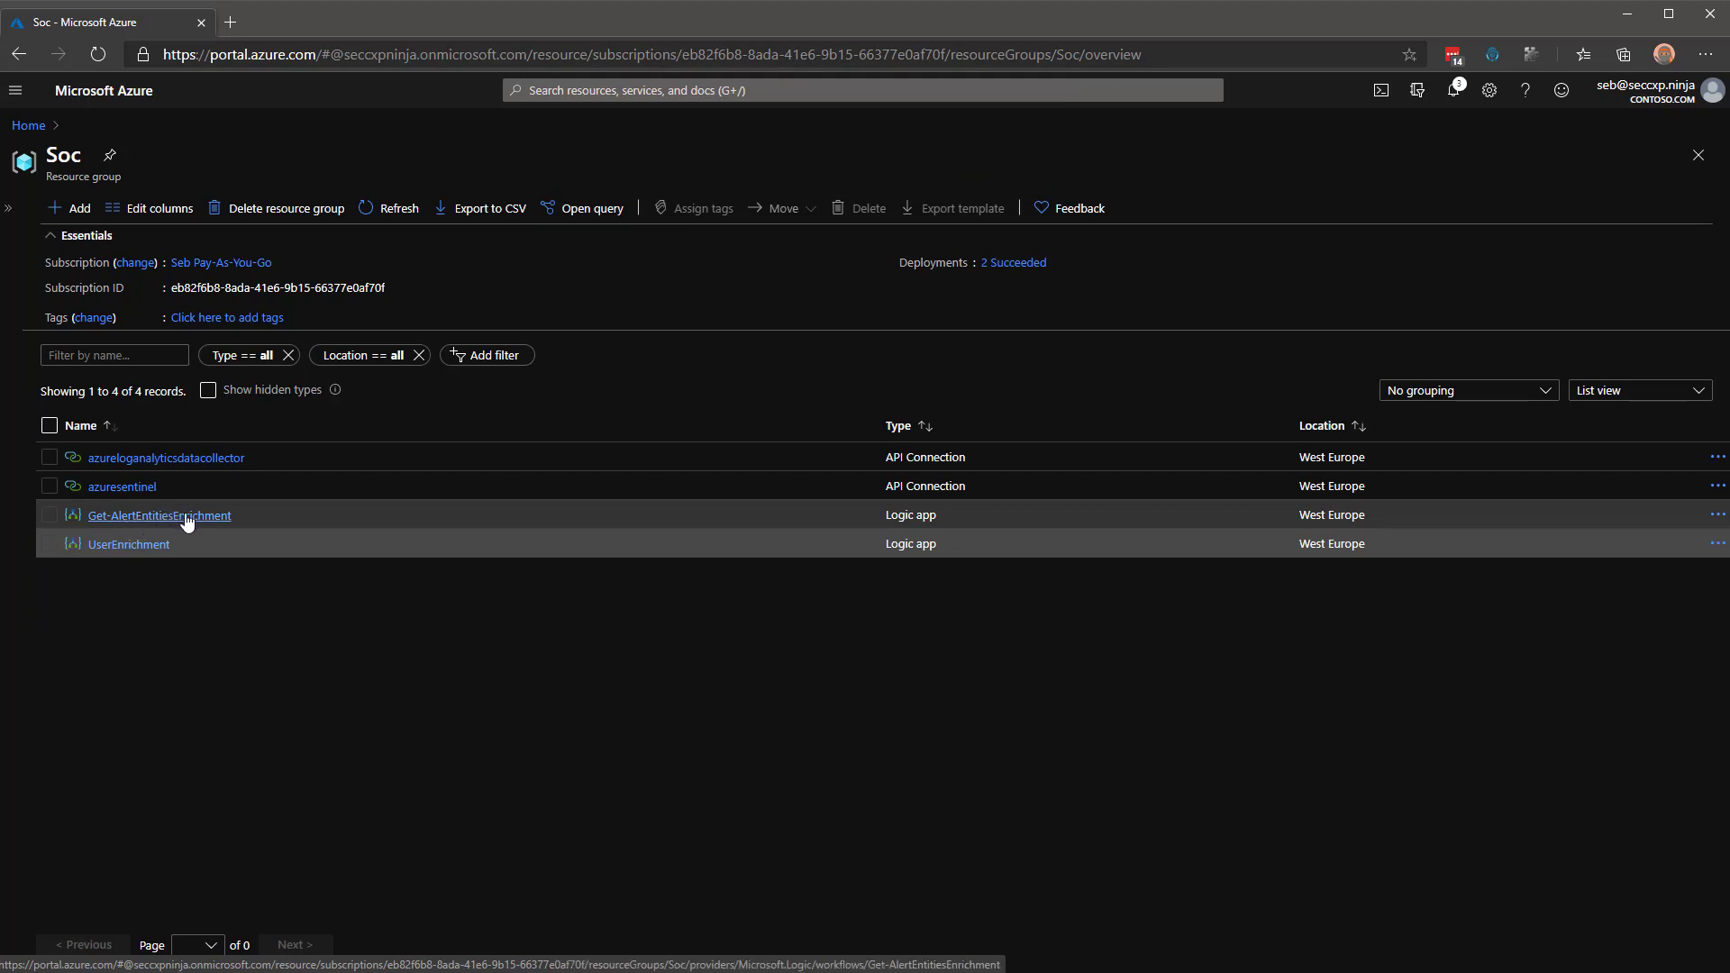
Enable UserEnrichment and copy its HTTP request trigger's POST URL for use in Postman.
click(126, 546)
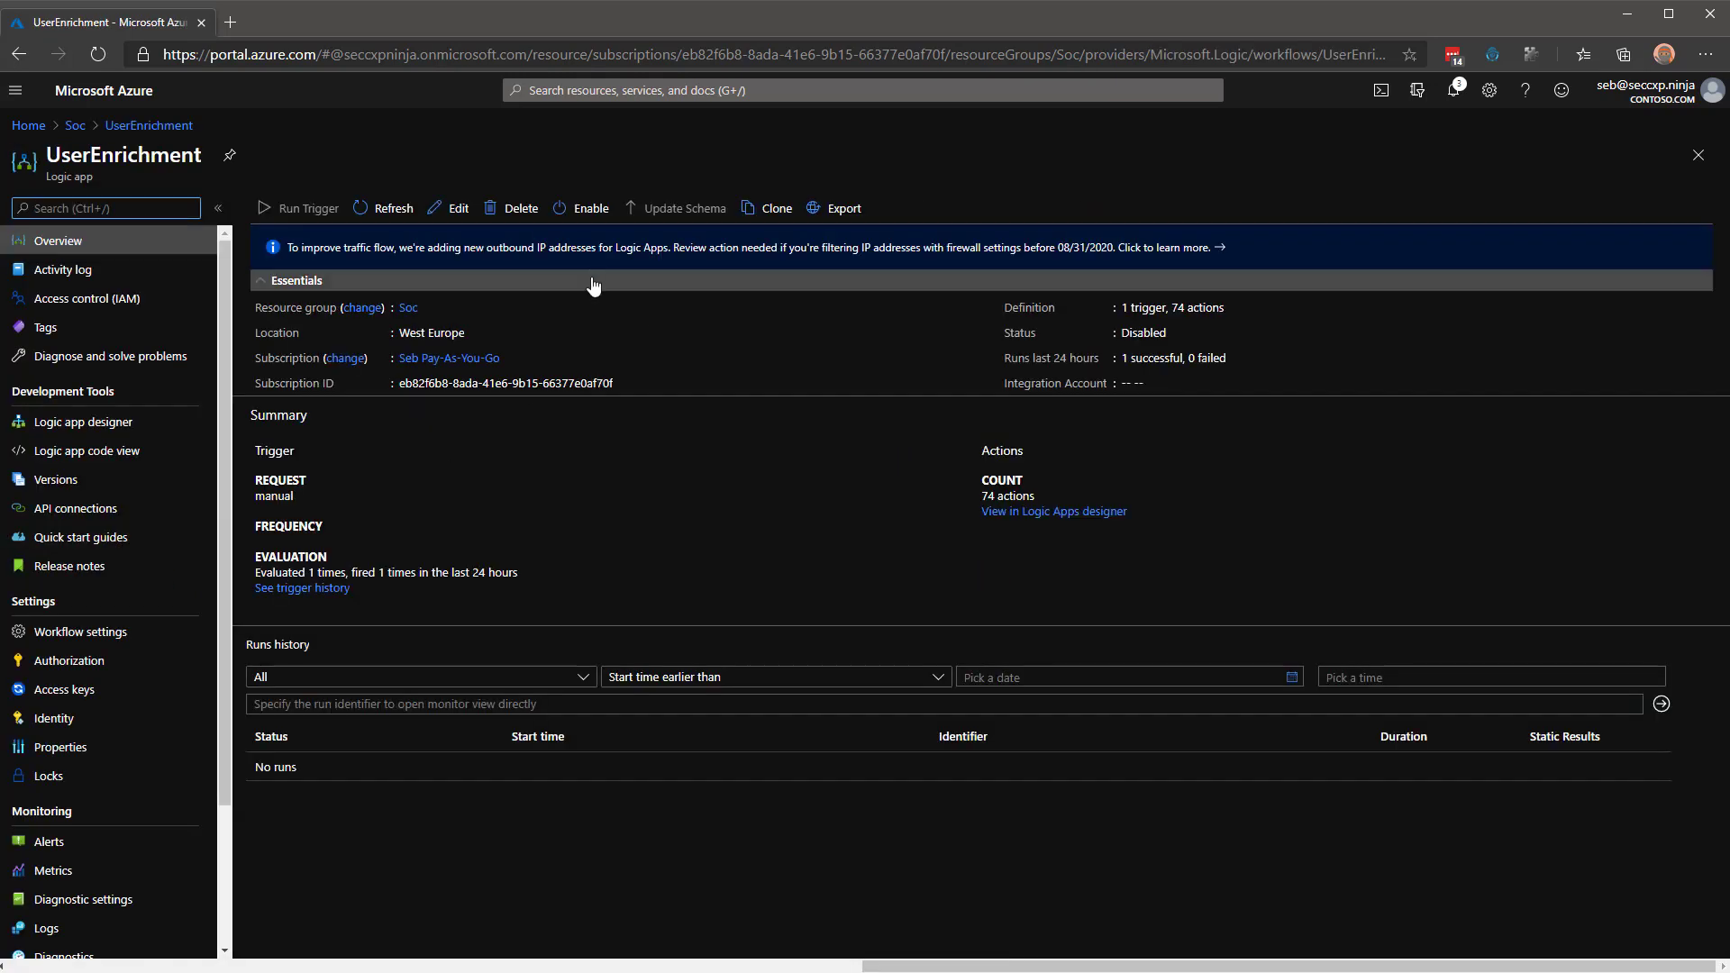
click(581, 210)
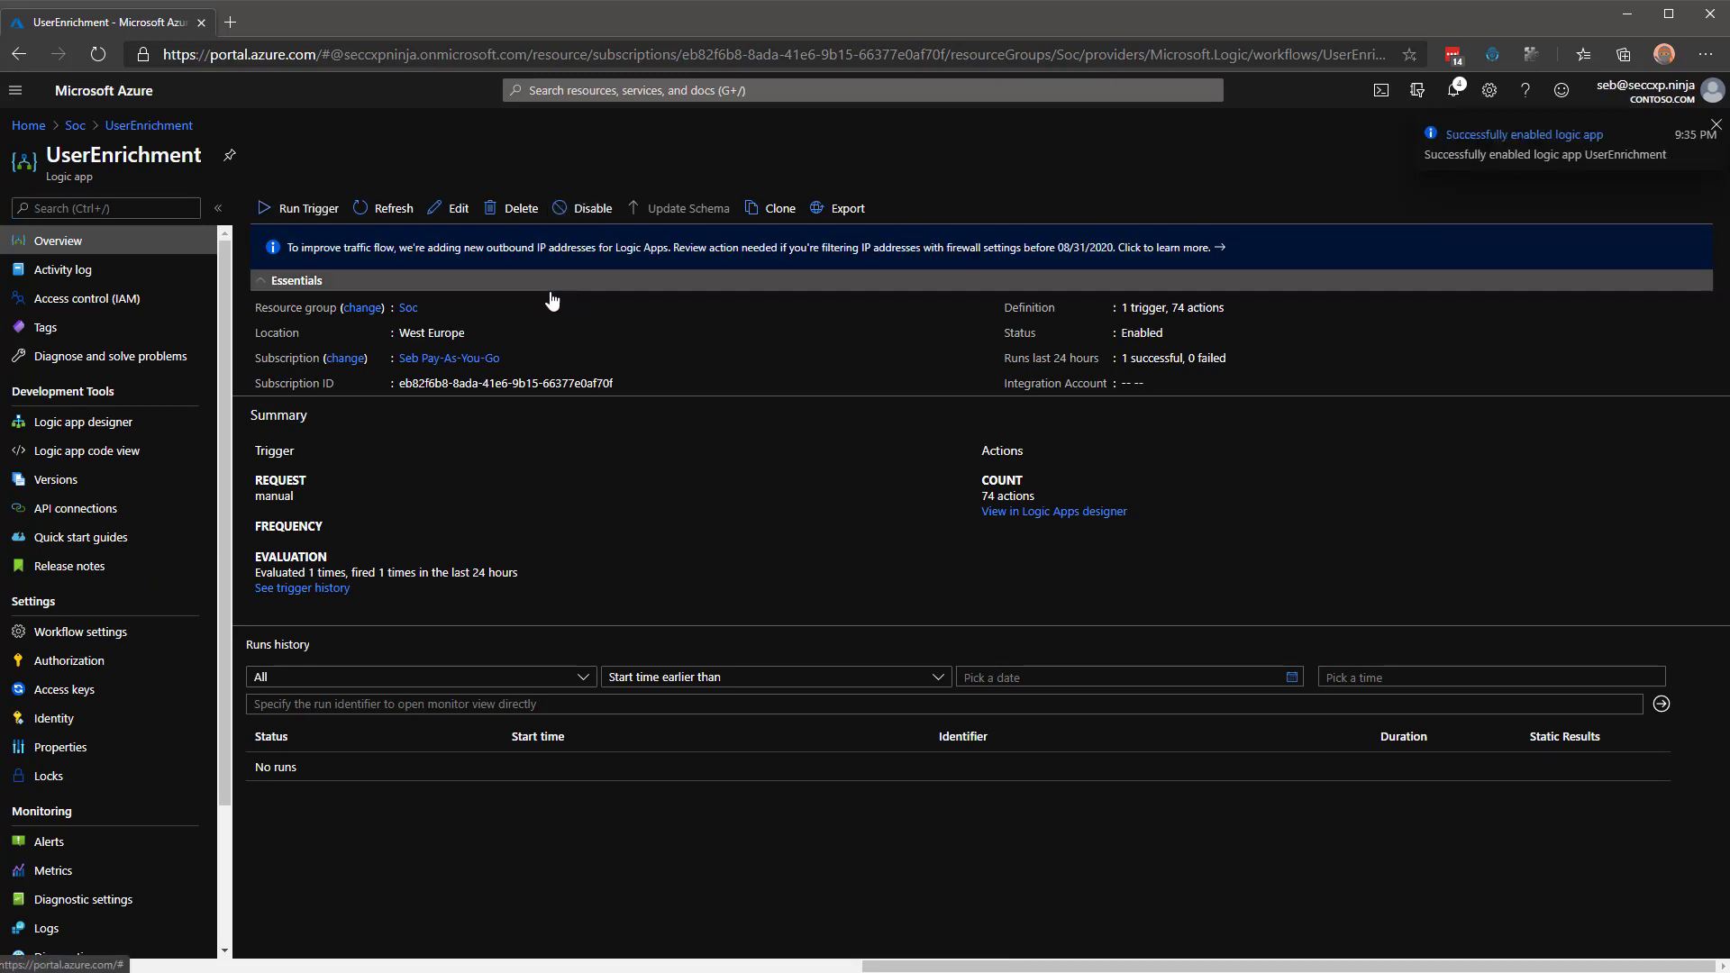
click(450, 206)
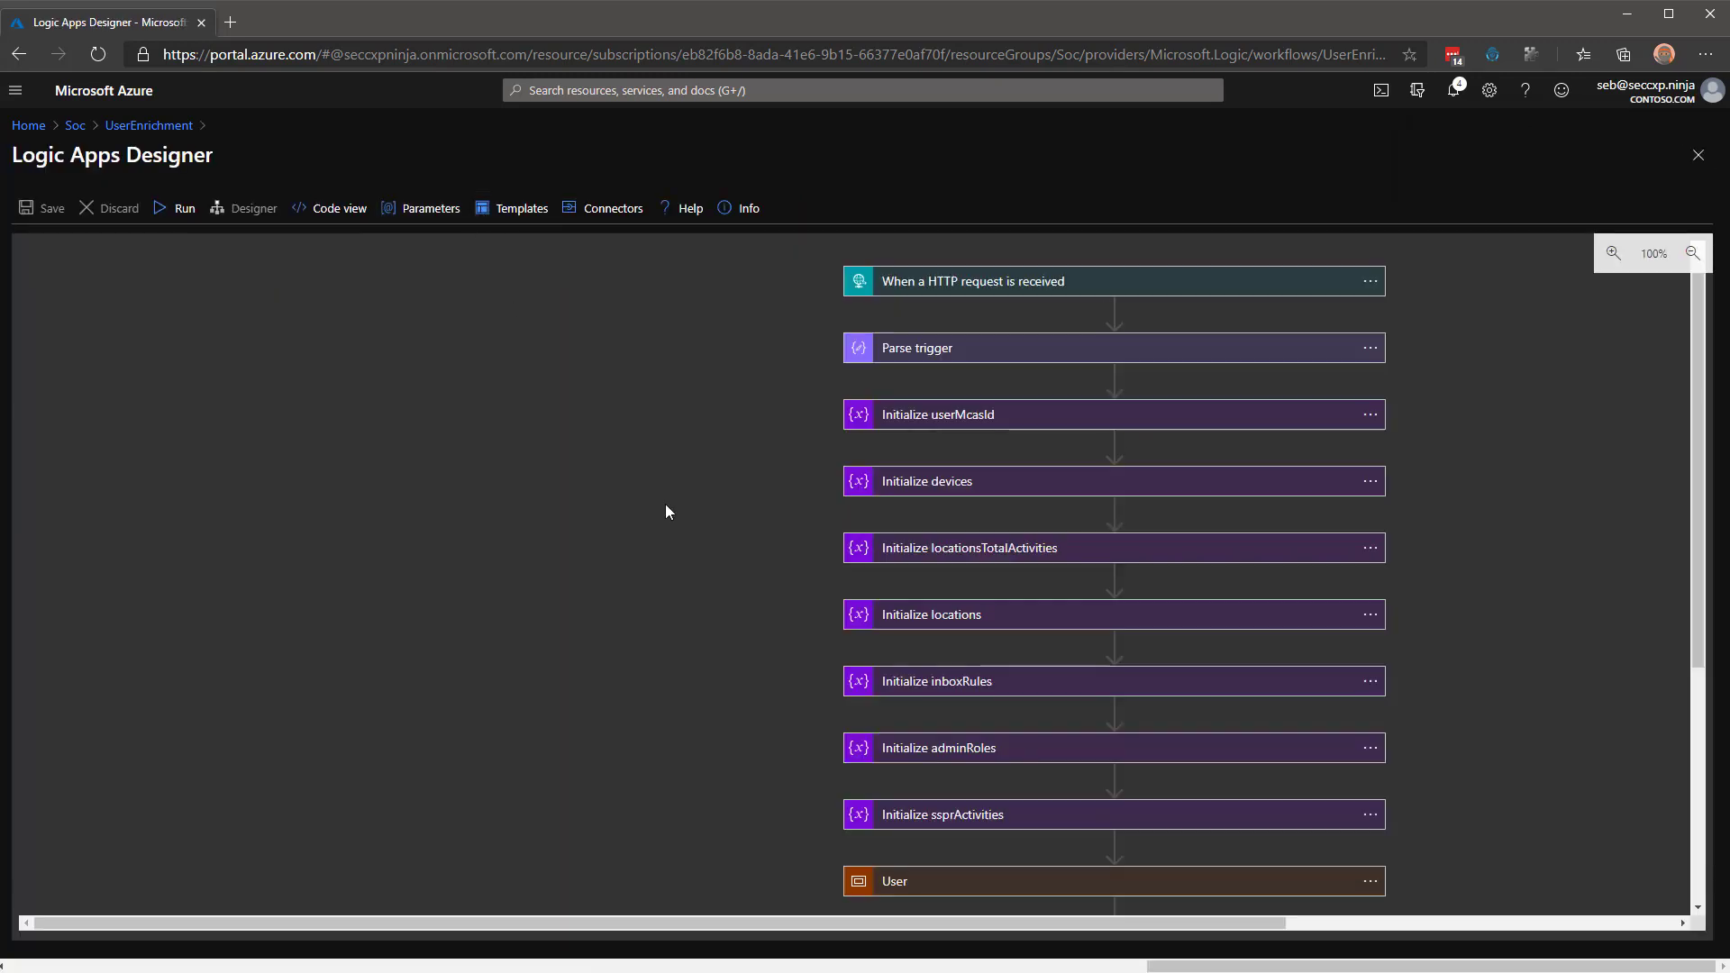
click(982, 288)
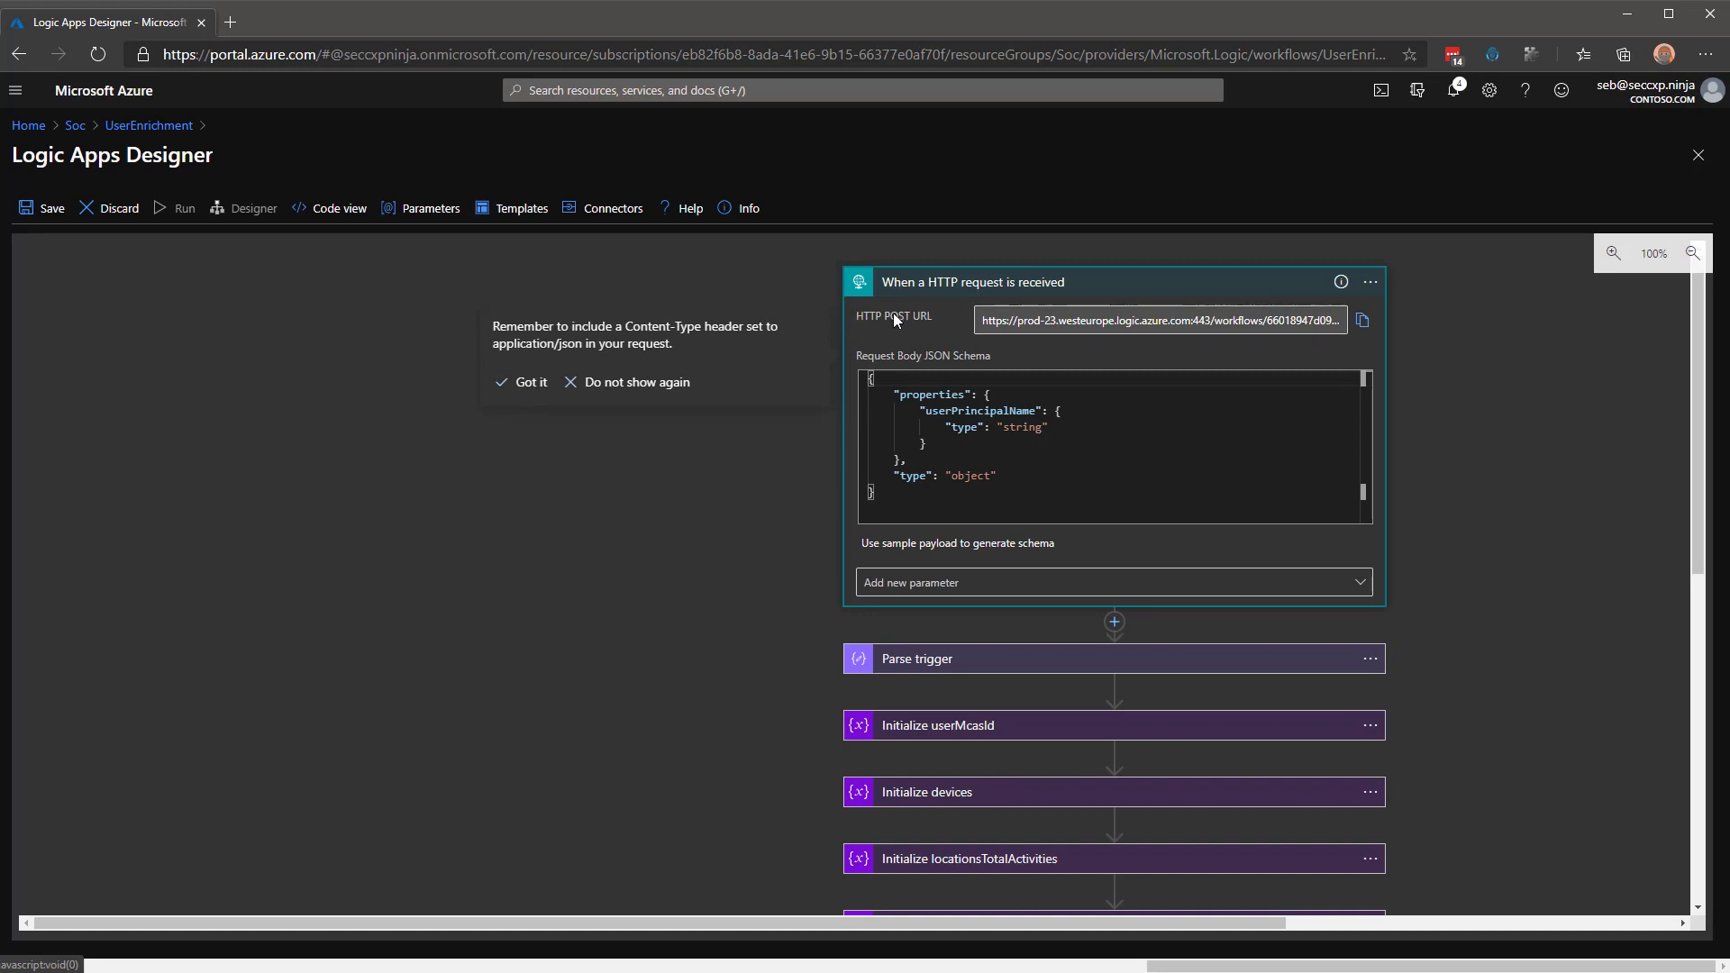
click(1362, 321)
key(alt+Tab)
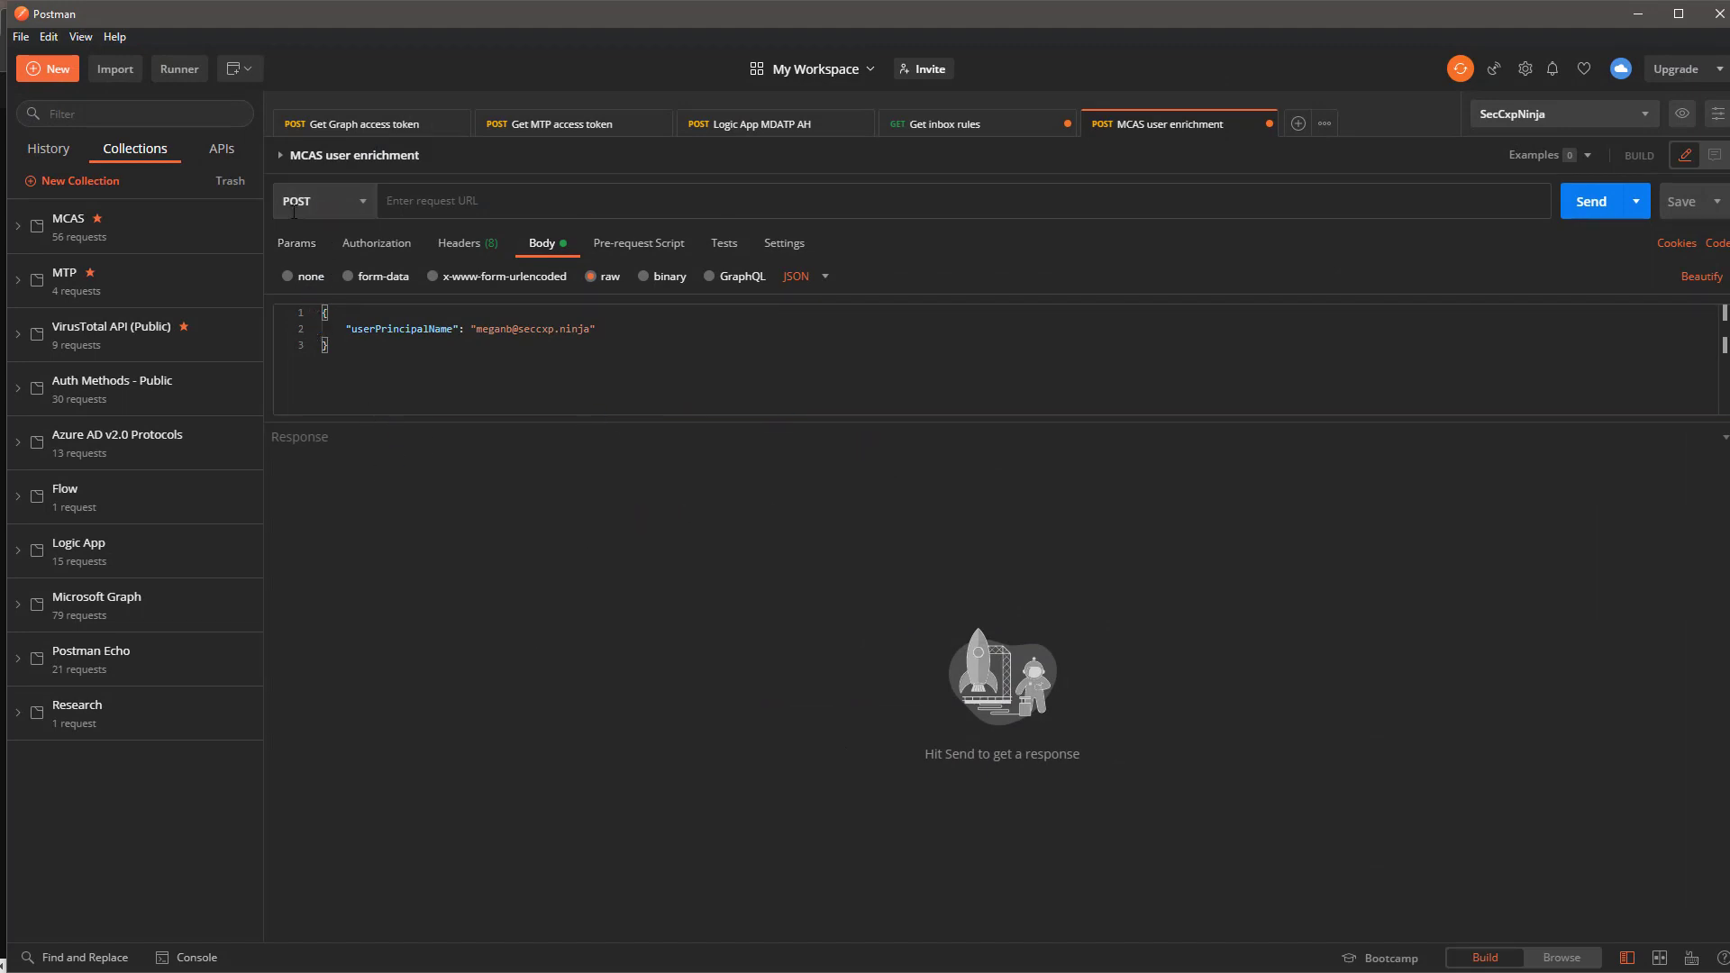
Paste the UserEnrichment trigger URL into the MCAS request, keep the JSON userPrincipalName body, and send.
click(427, 202)
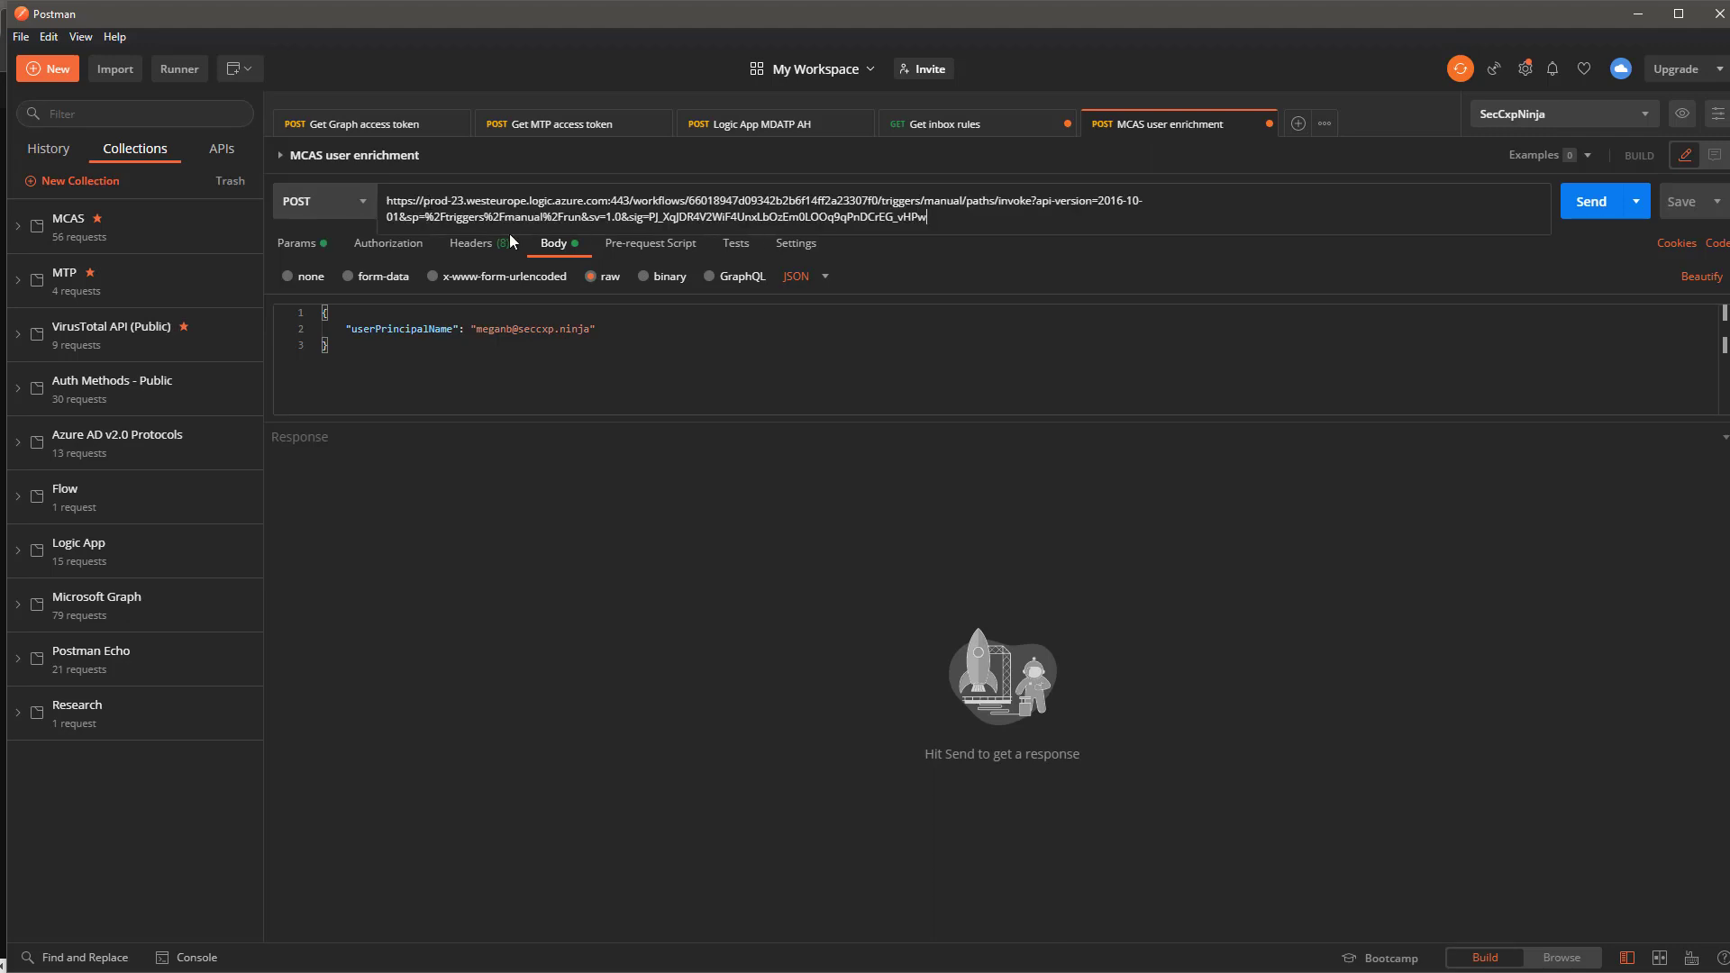
click(1366, 642)
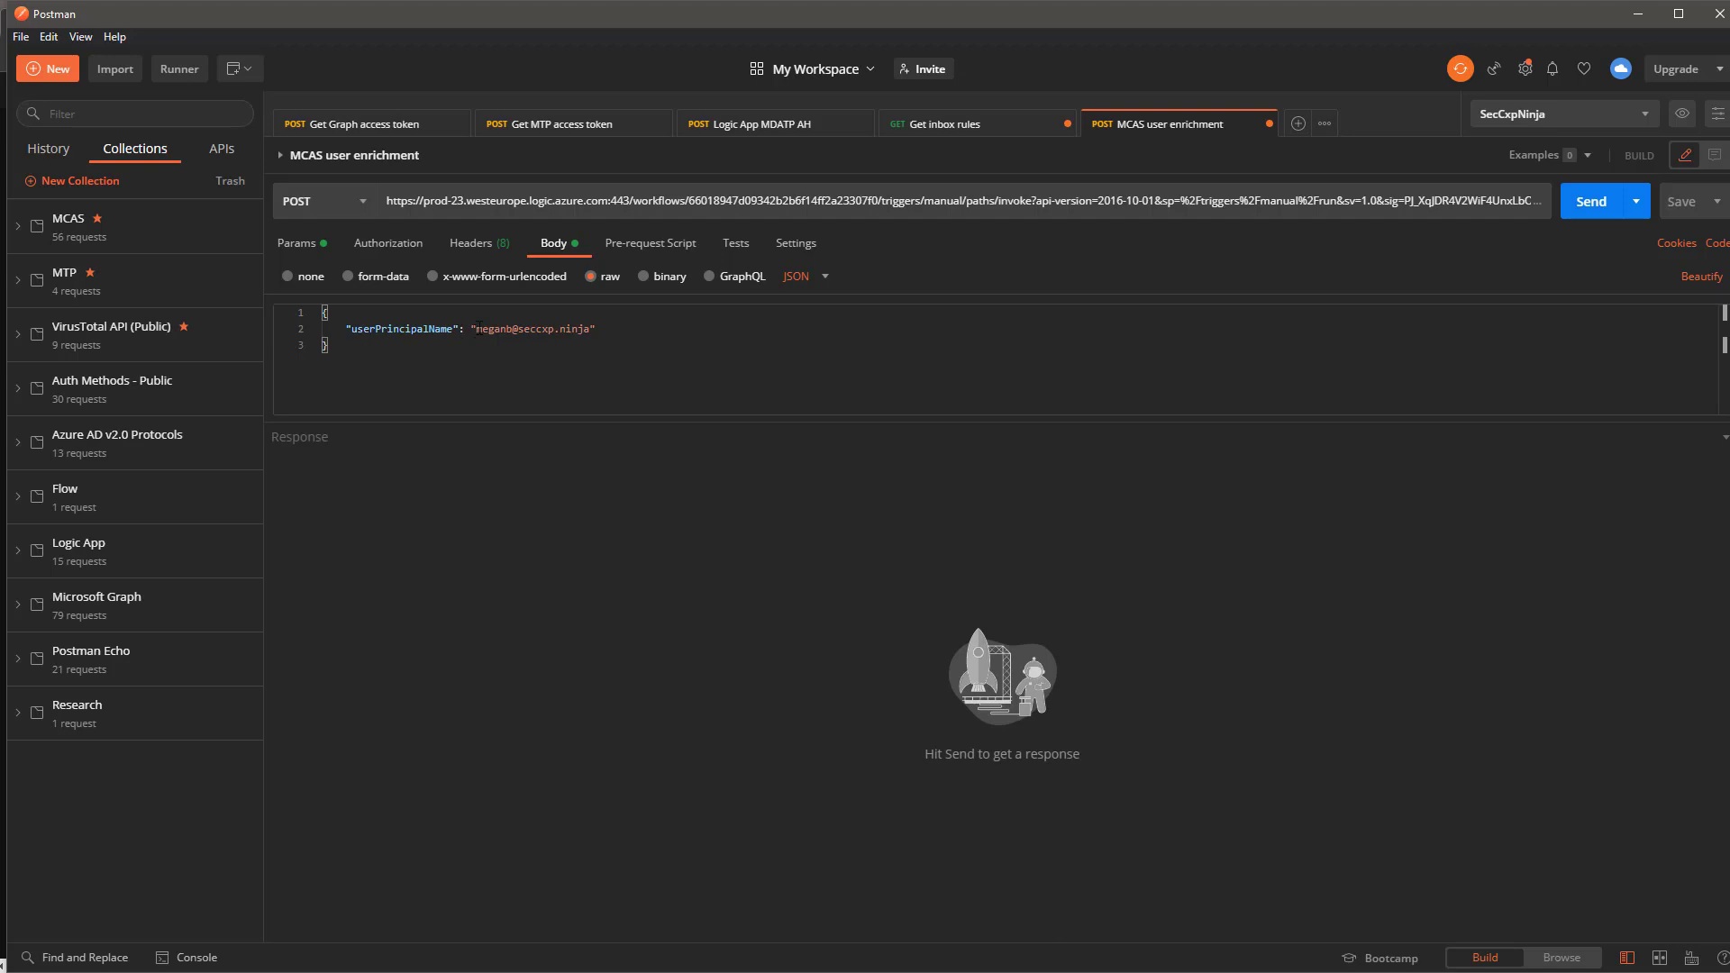
drag(476, 328, 590, 329)
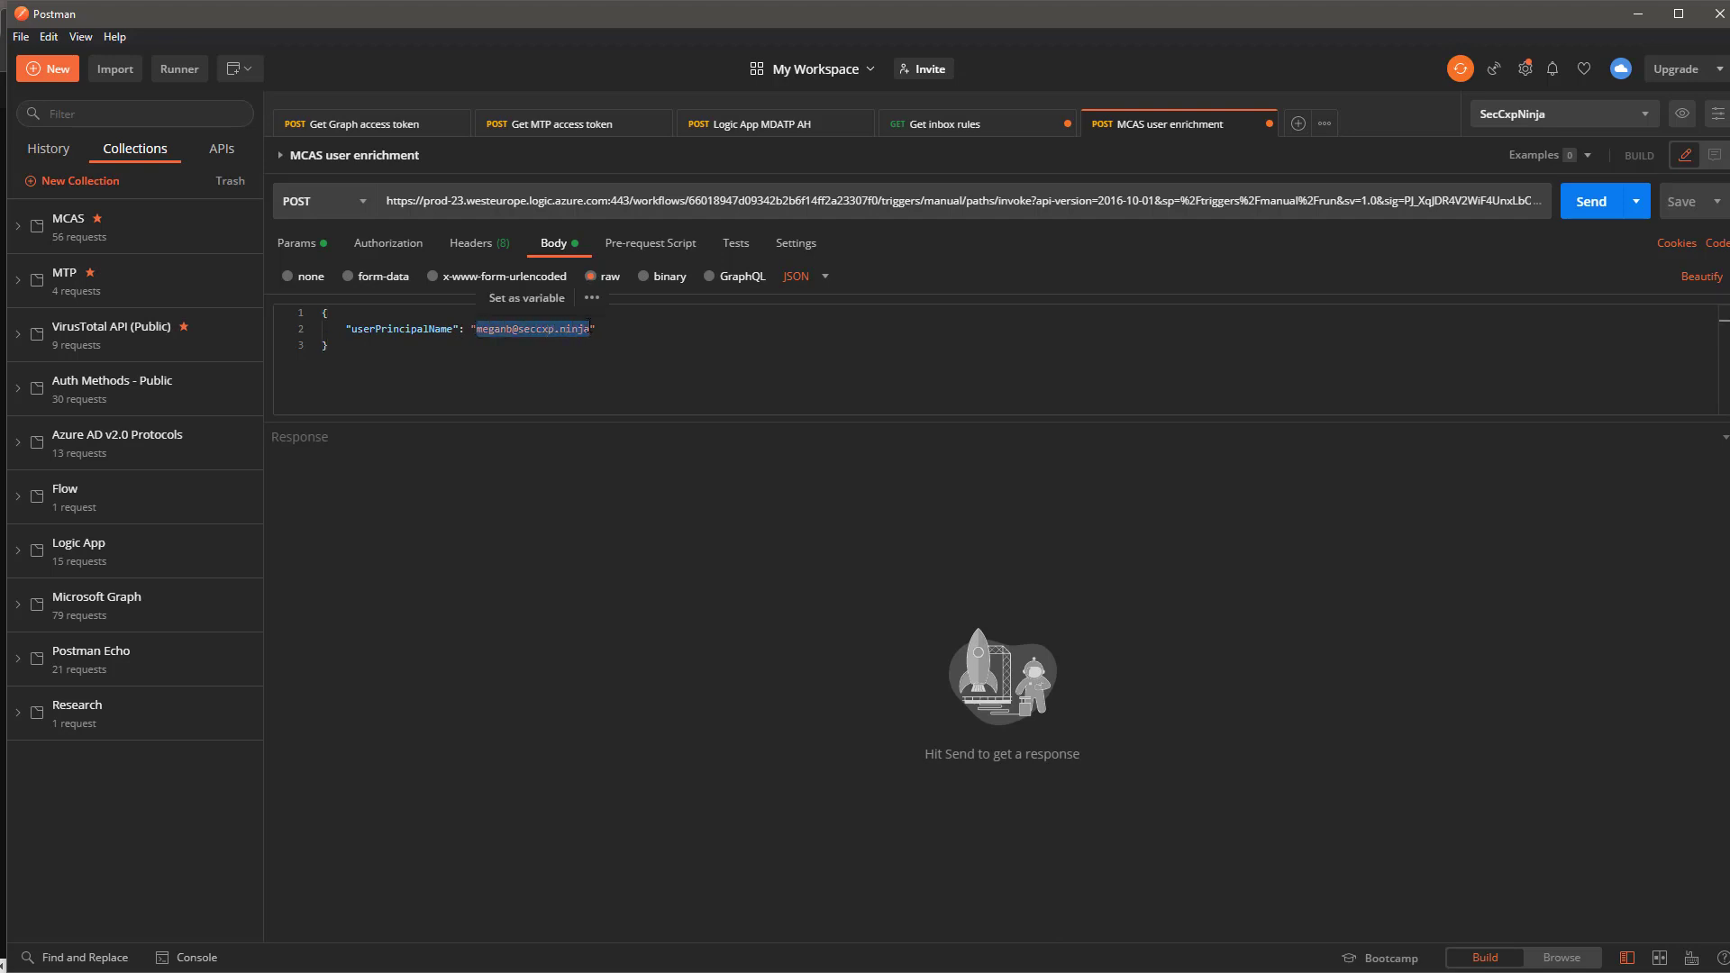
click(808, 279)
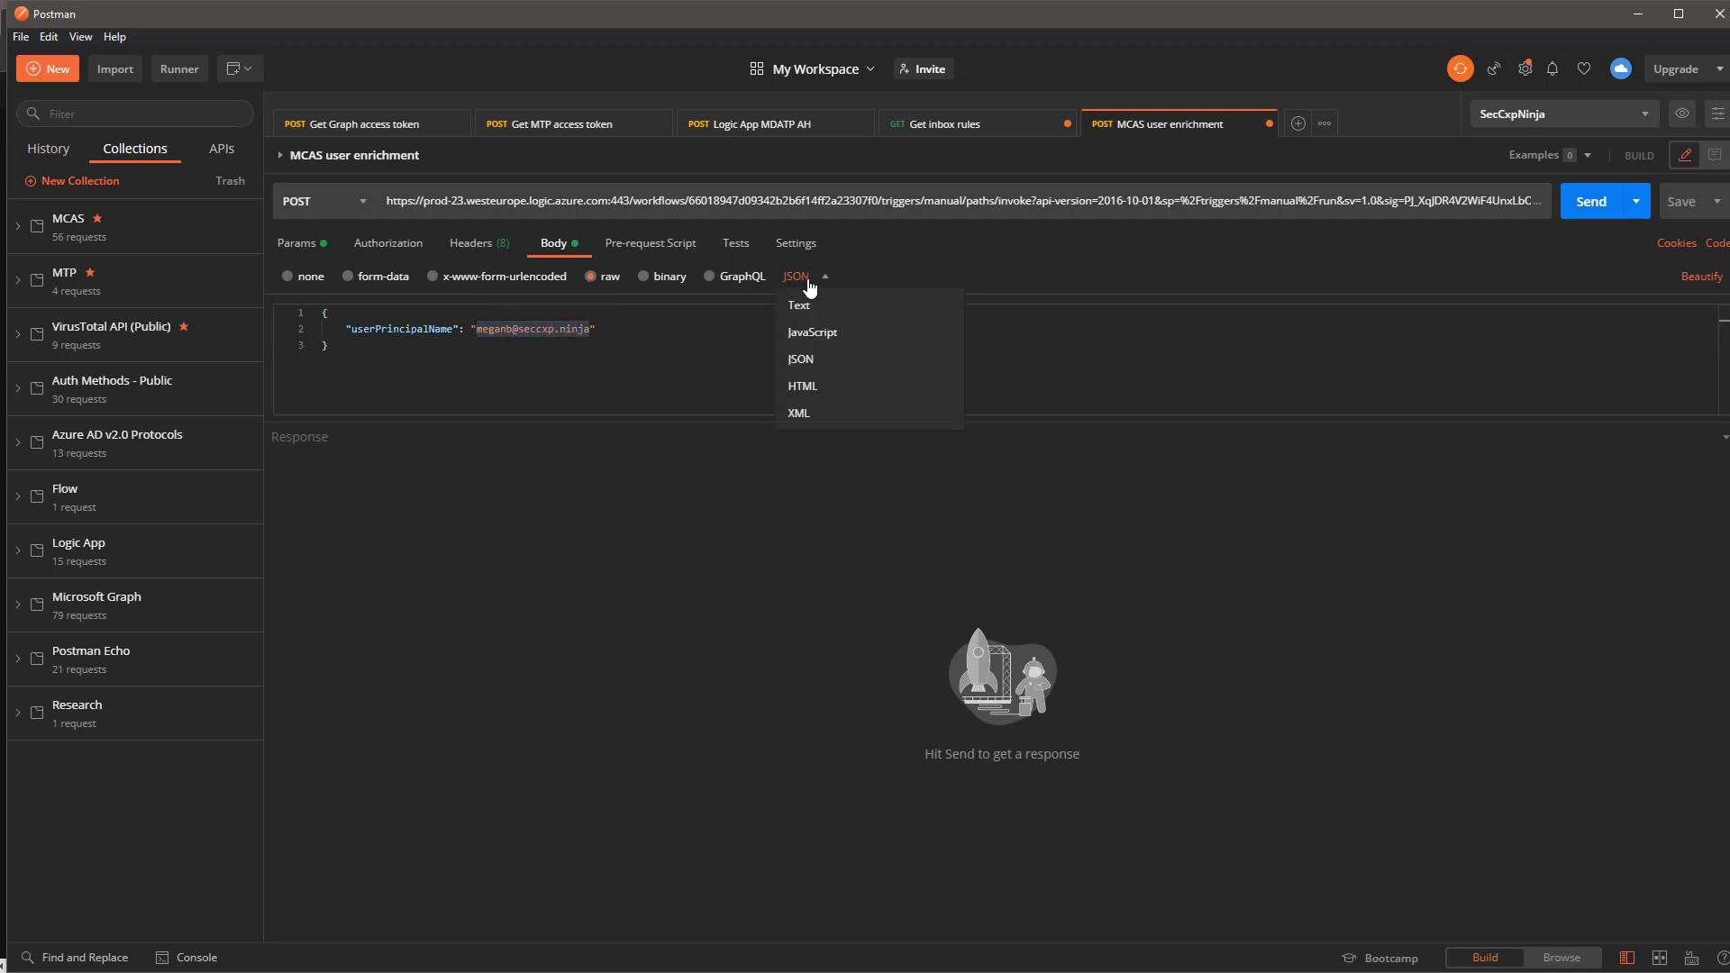
click(746, 319)
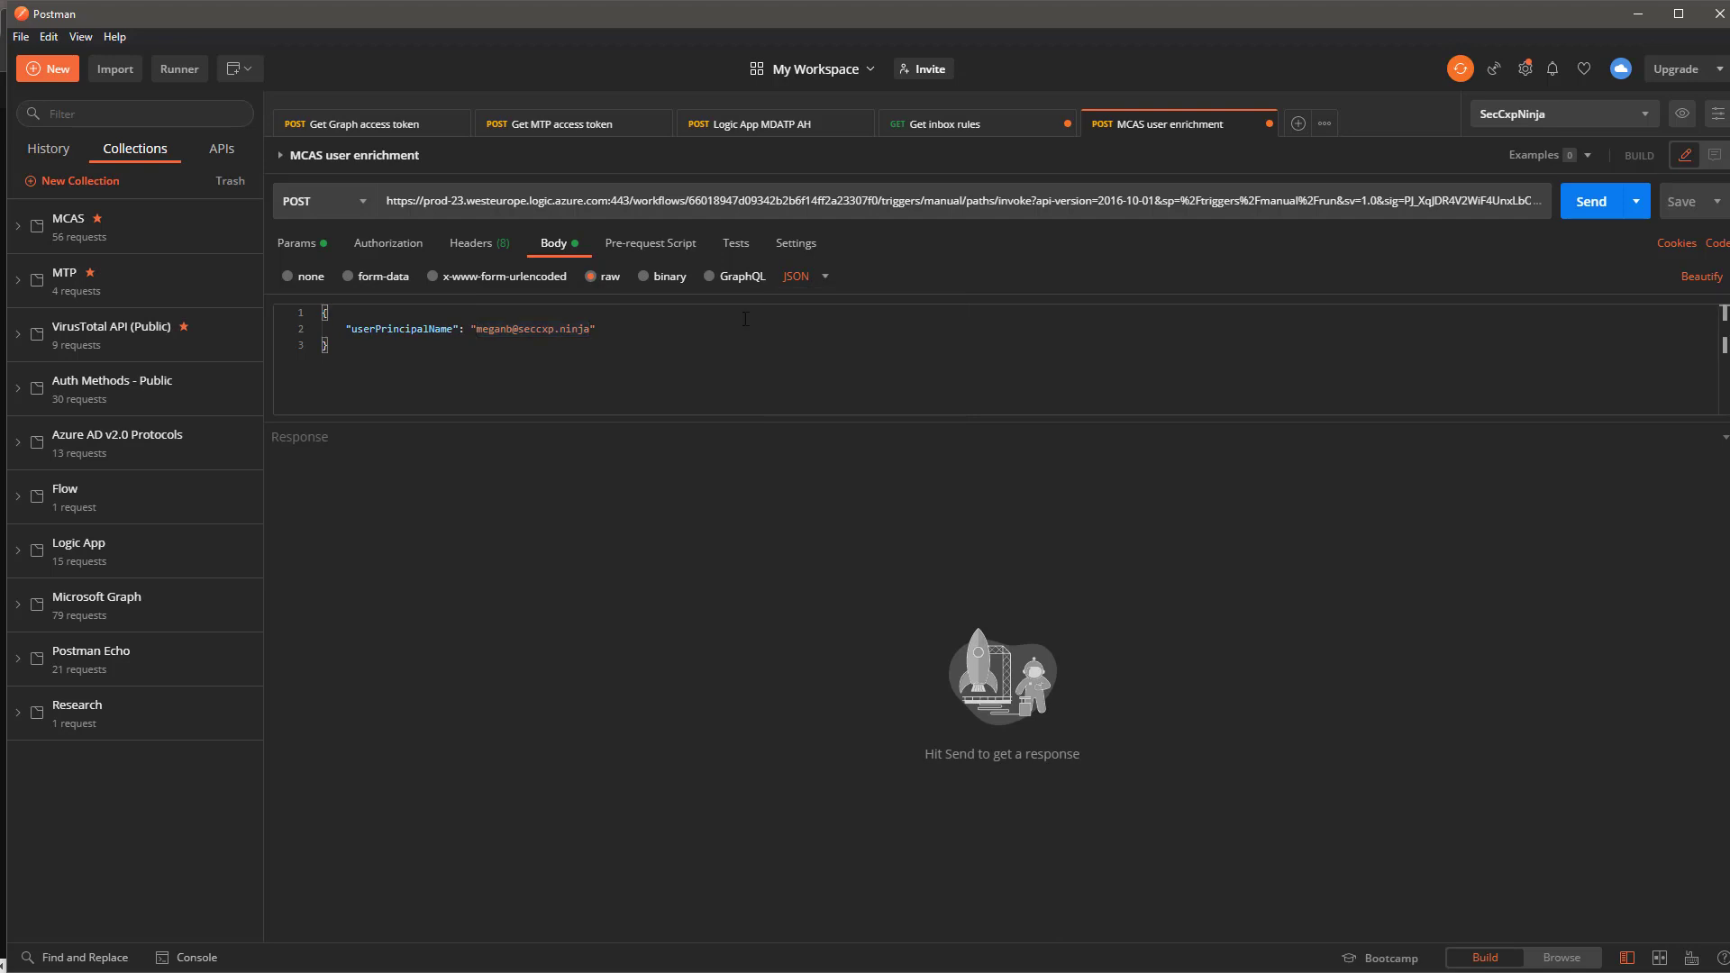
click(1580, 207)
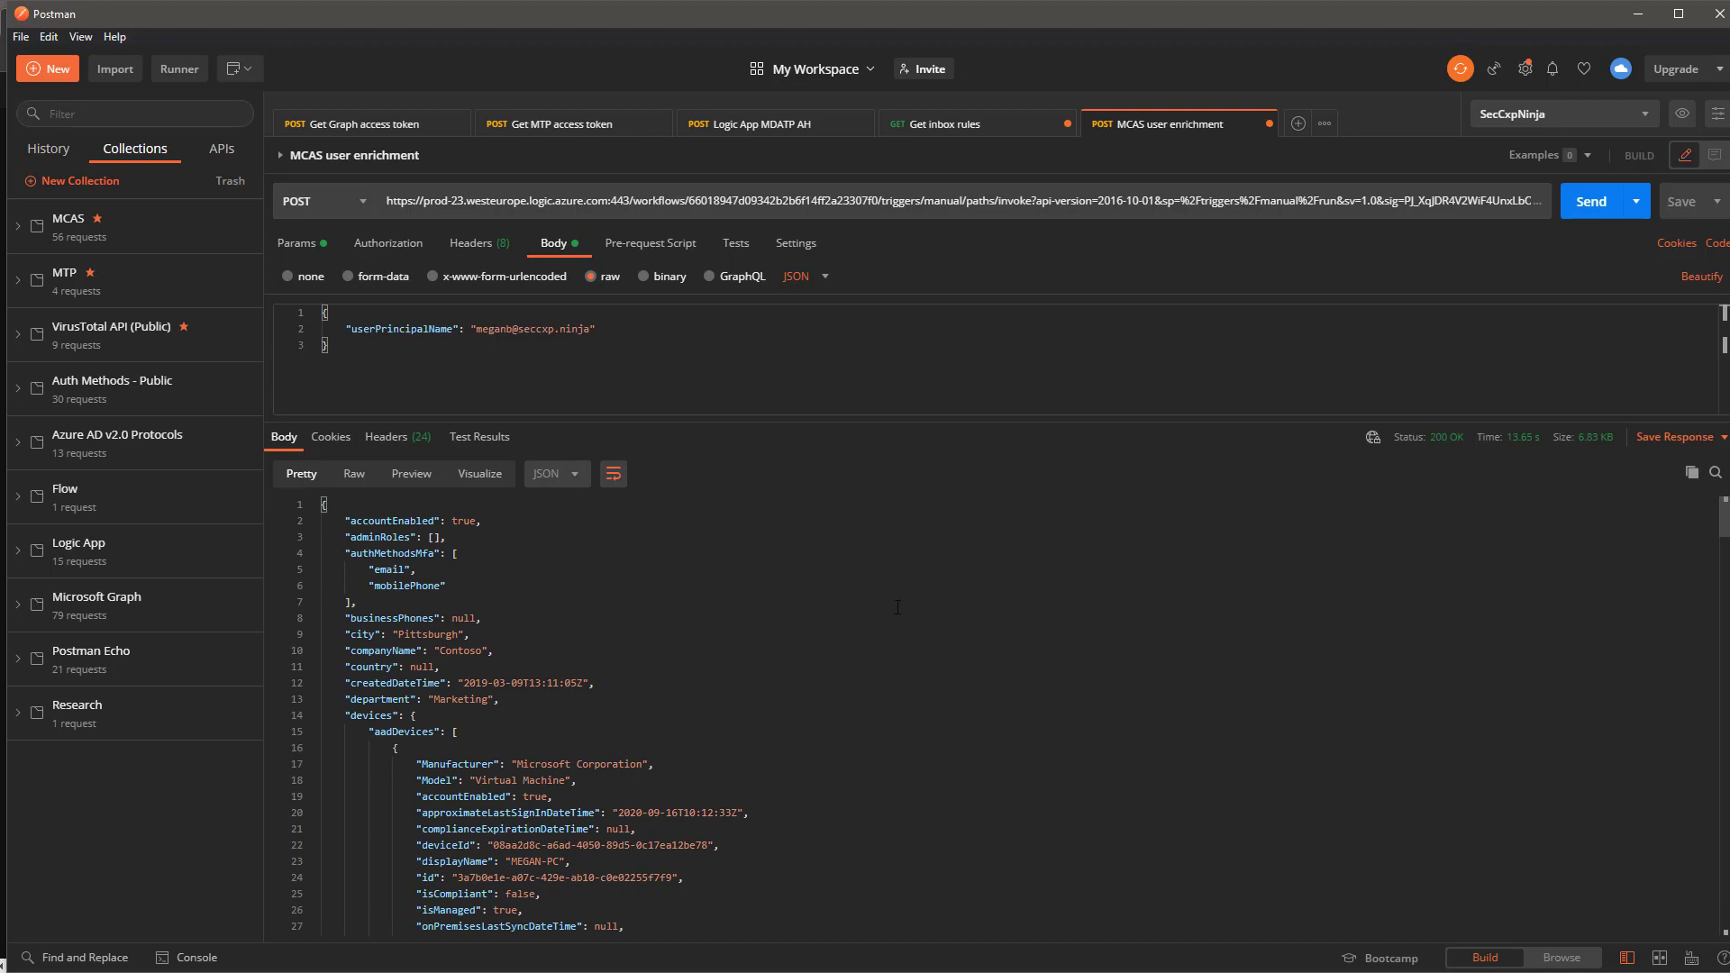
scroll(898, 607, down, 1)
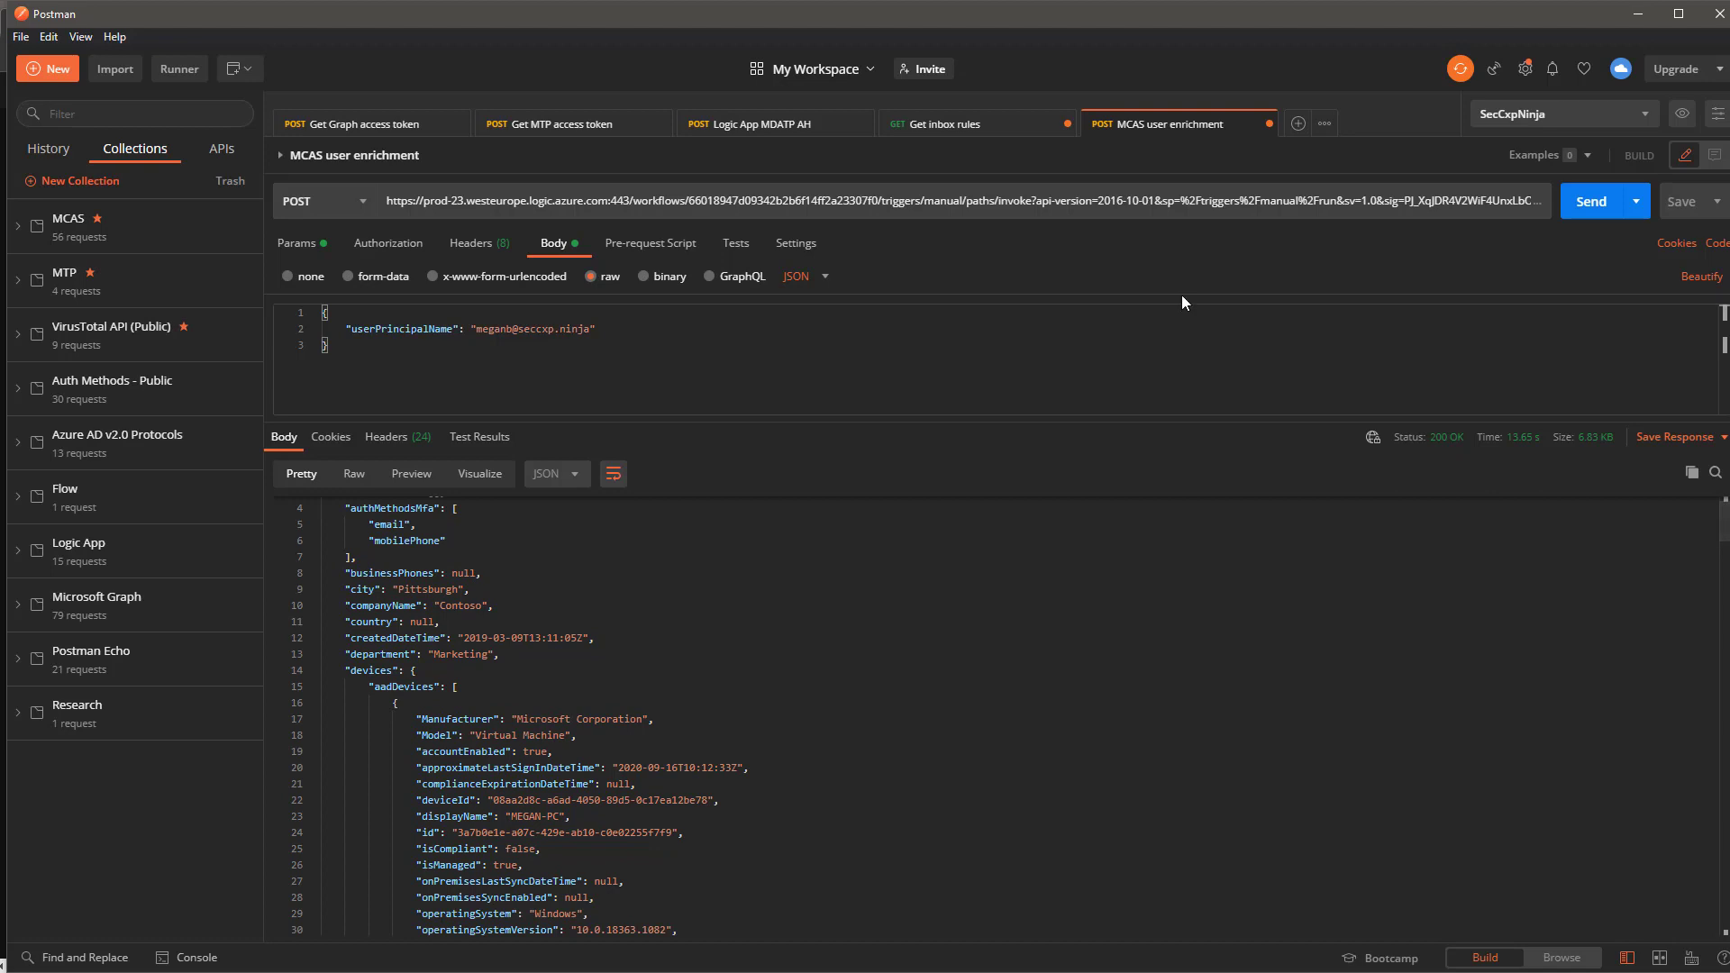
scroll(567, 581, up, 1)
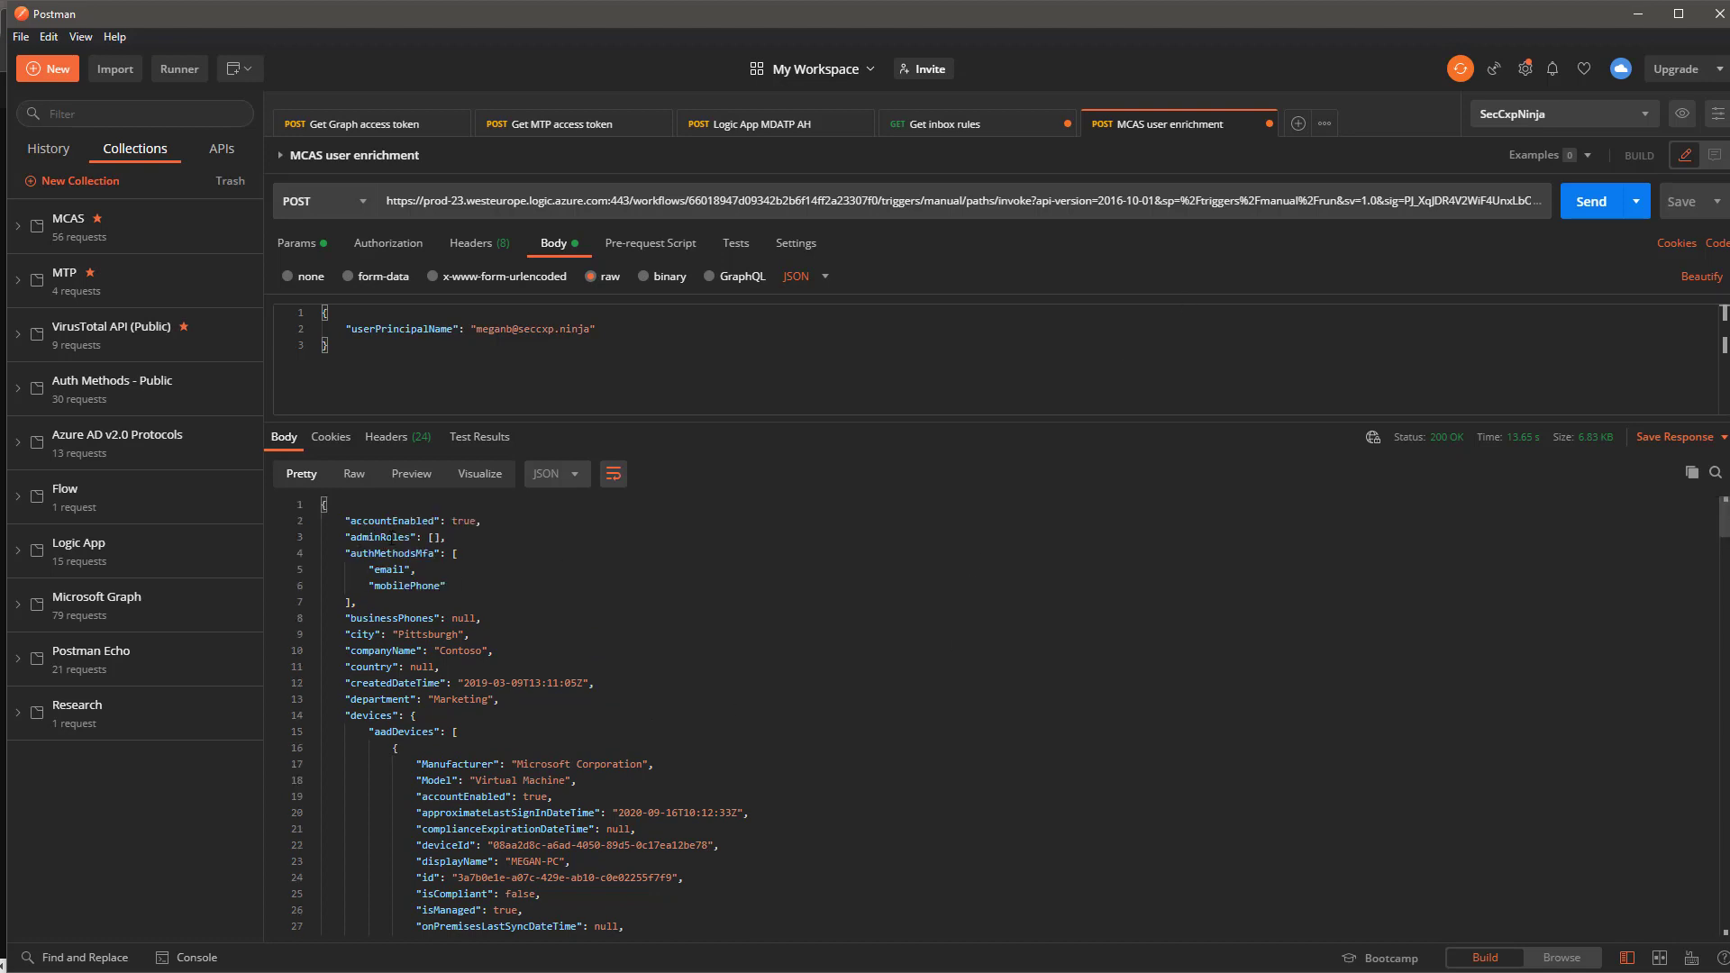
drag(393, 537, 476, 535)
double_click(375, 570)
scroll(635, 629, down, 1)
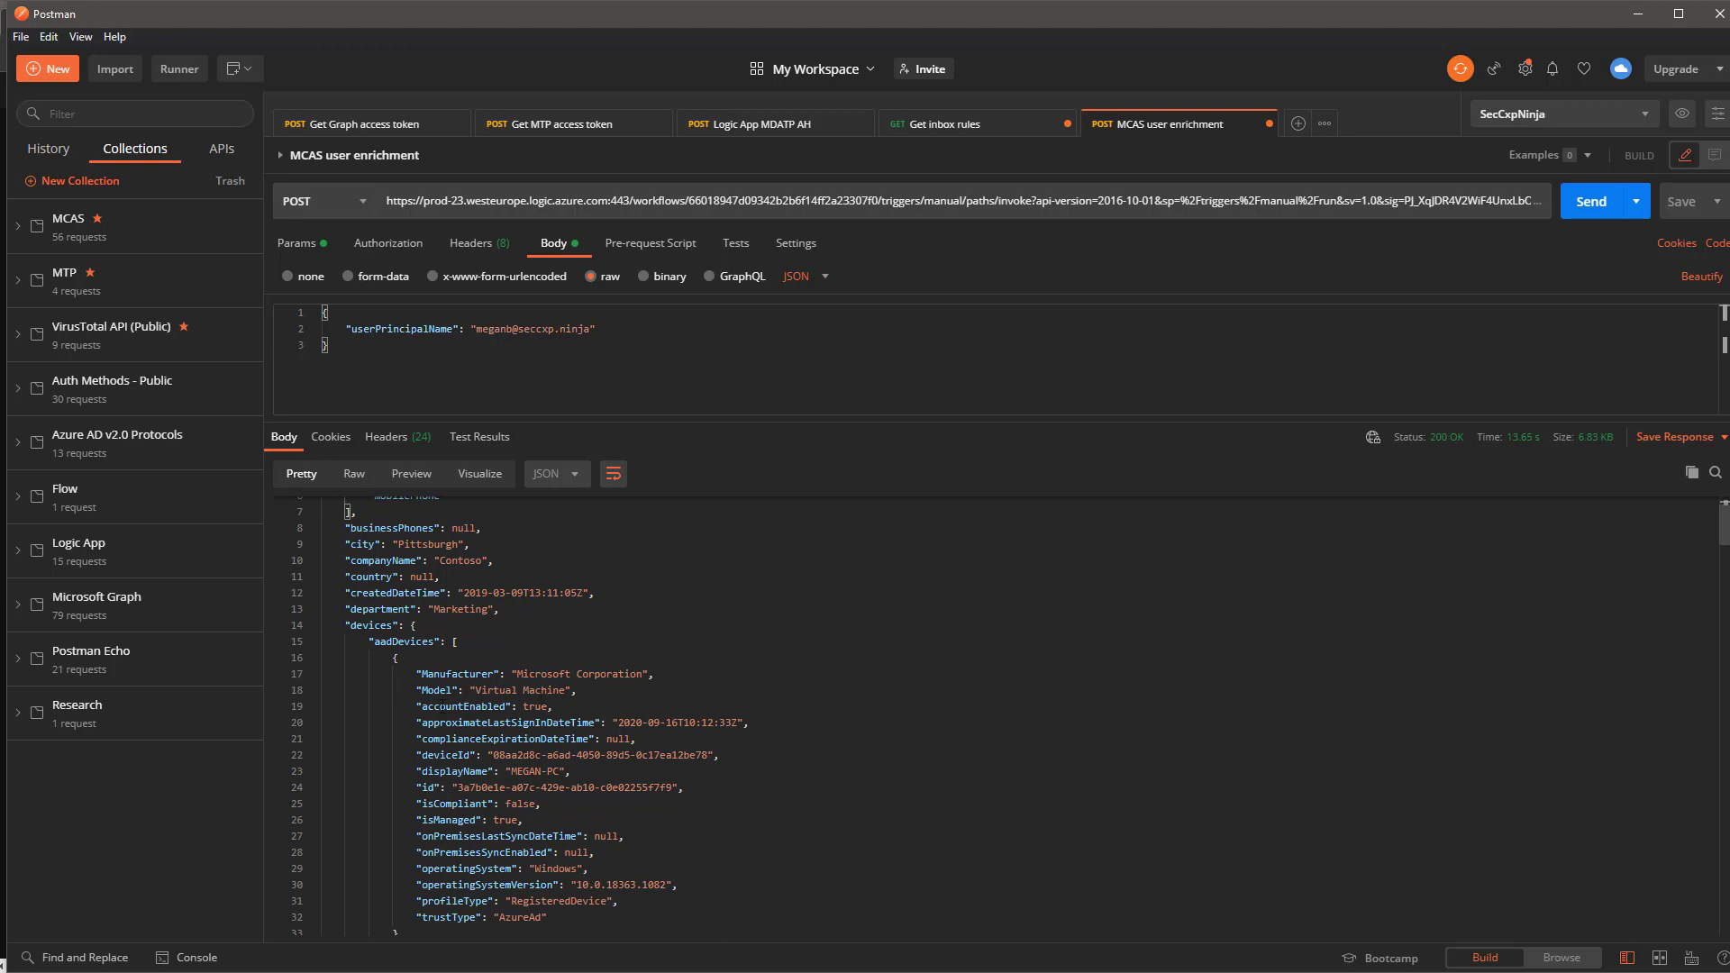
drag(424, 690, 560, 690)
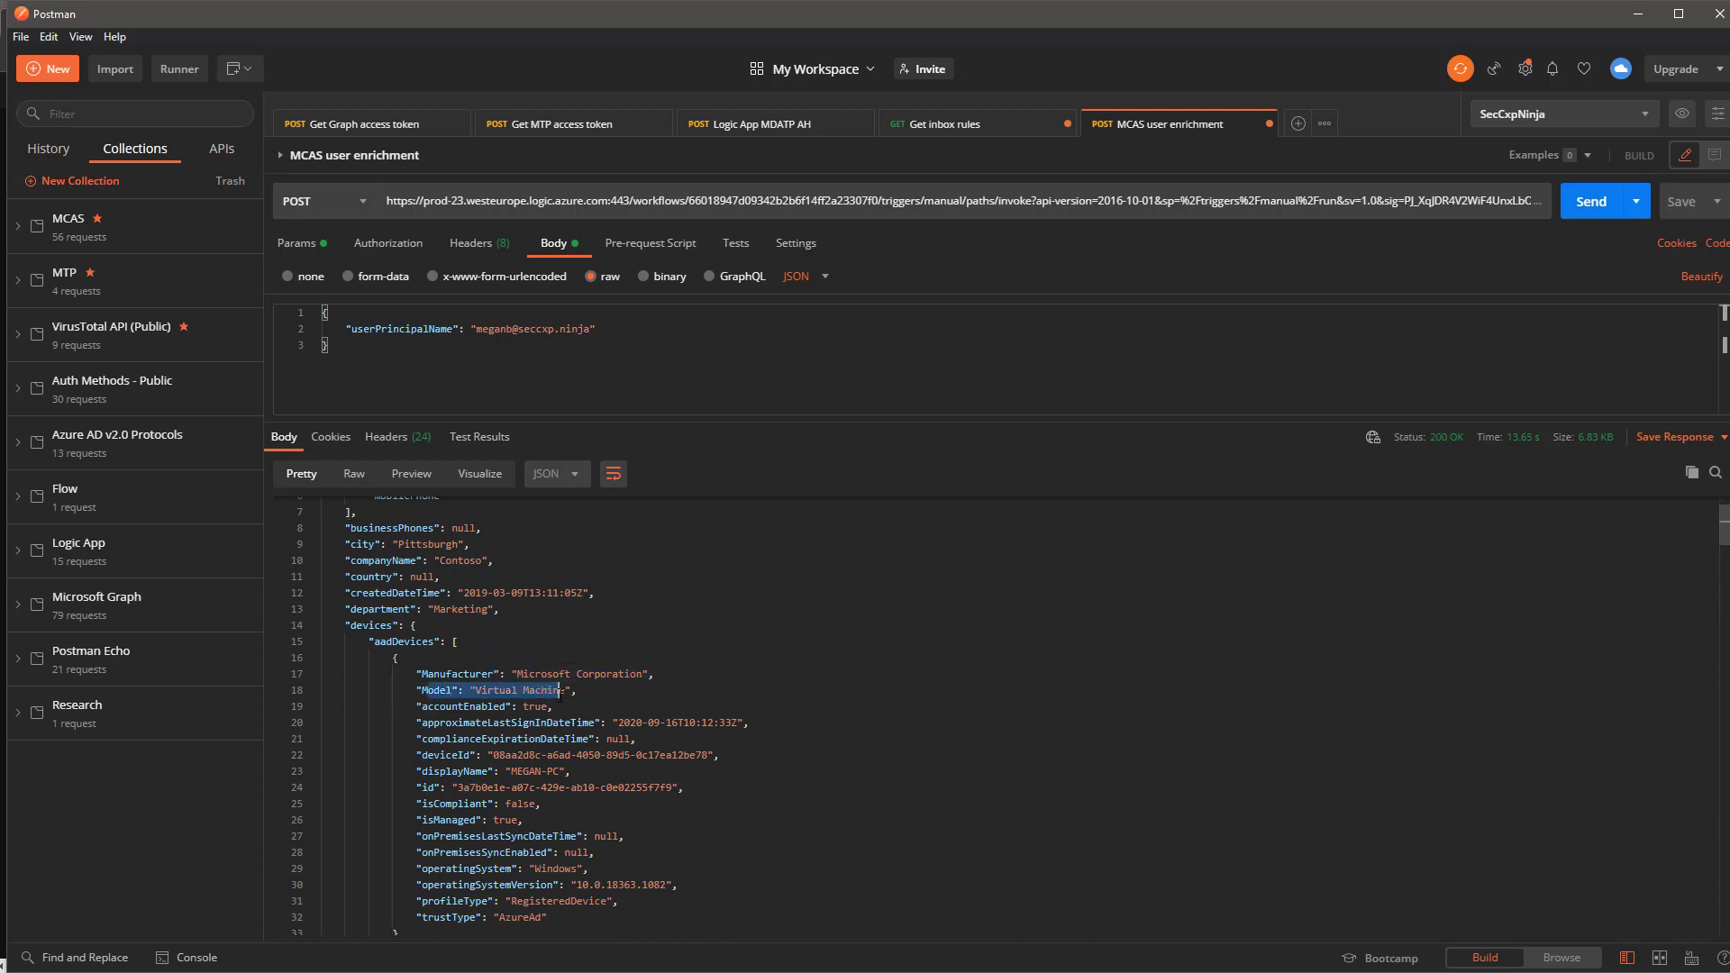
drag(511, 771, 582, 779)
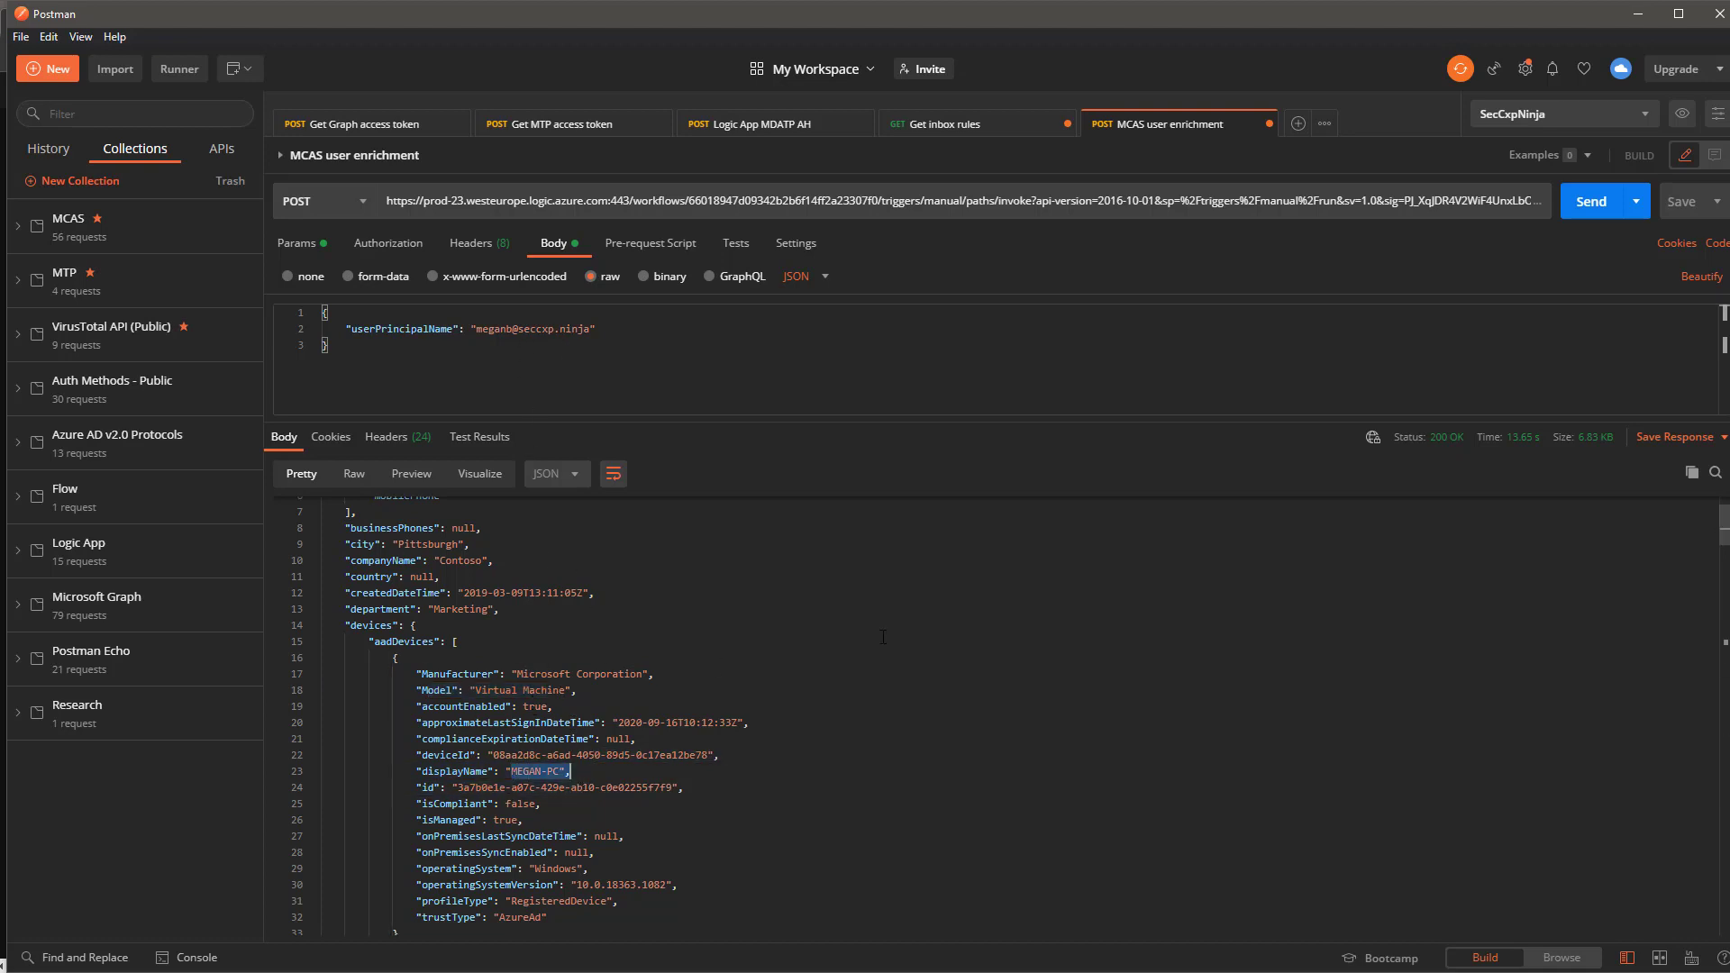
scroll(700, 708, down, 2)
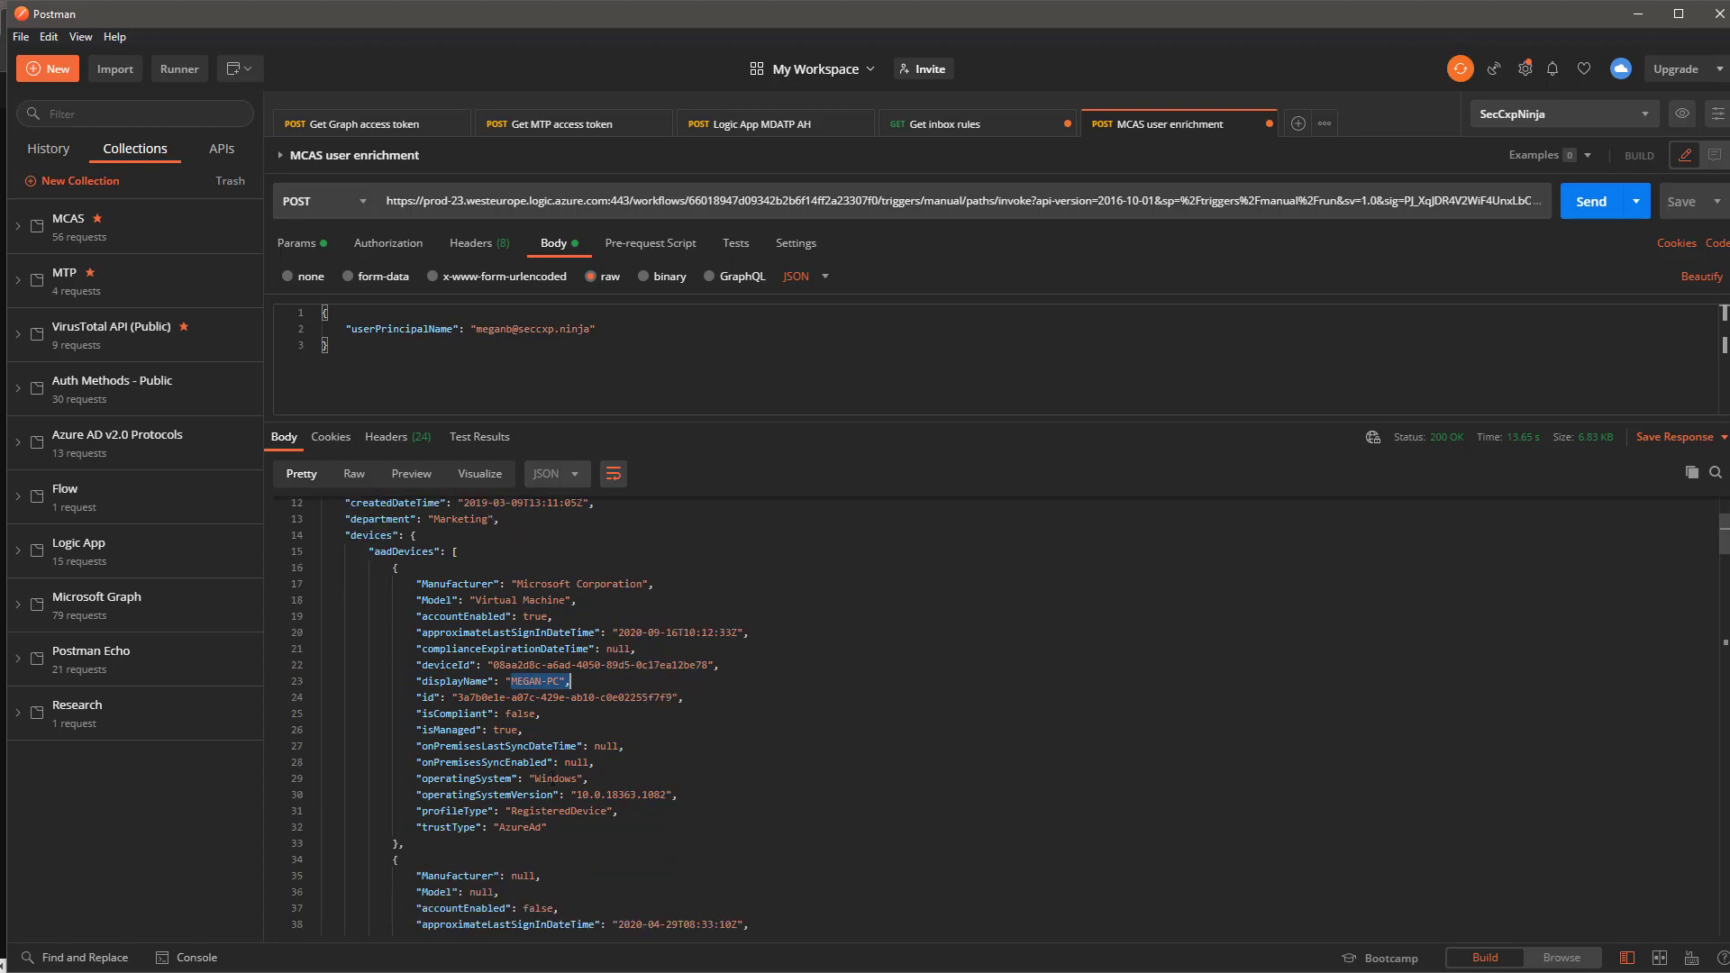
scroll(632, 782, down, 4)
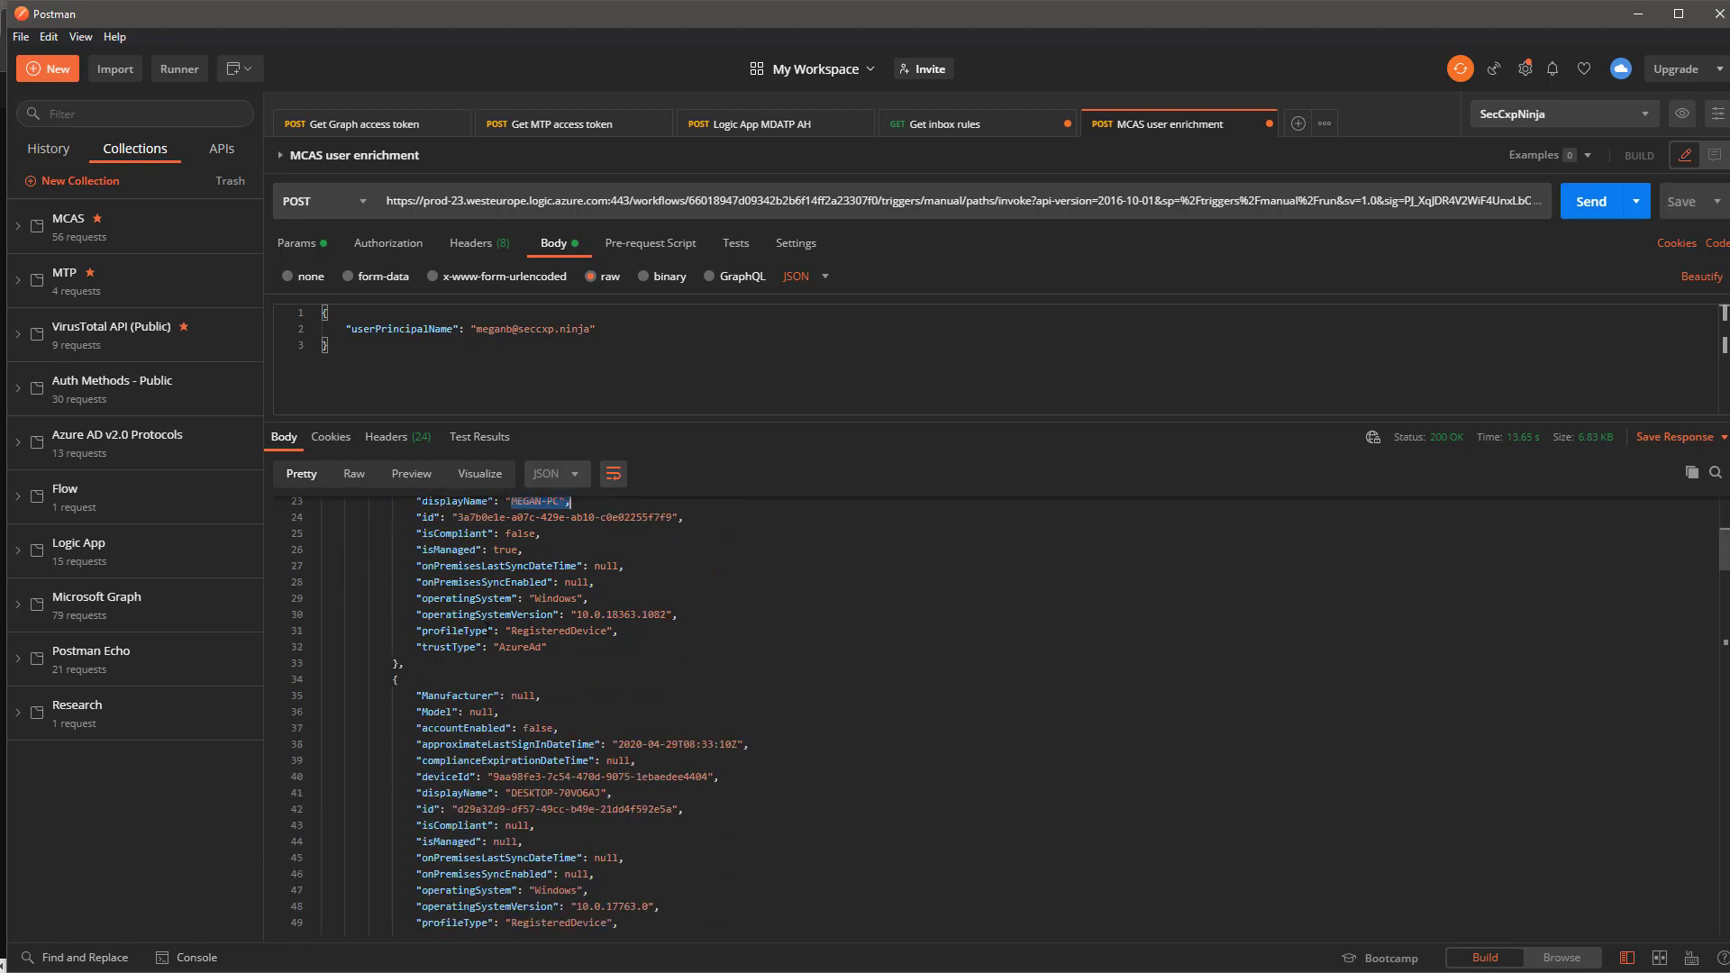
drag(427, 648, 547, 647)
scroll(749, 706, down, 2)
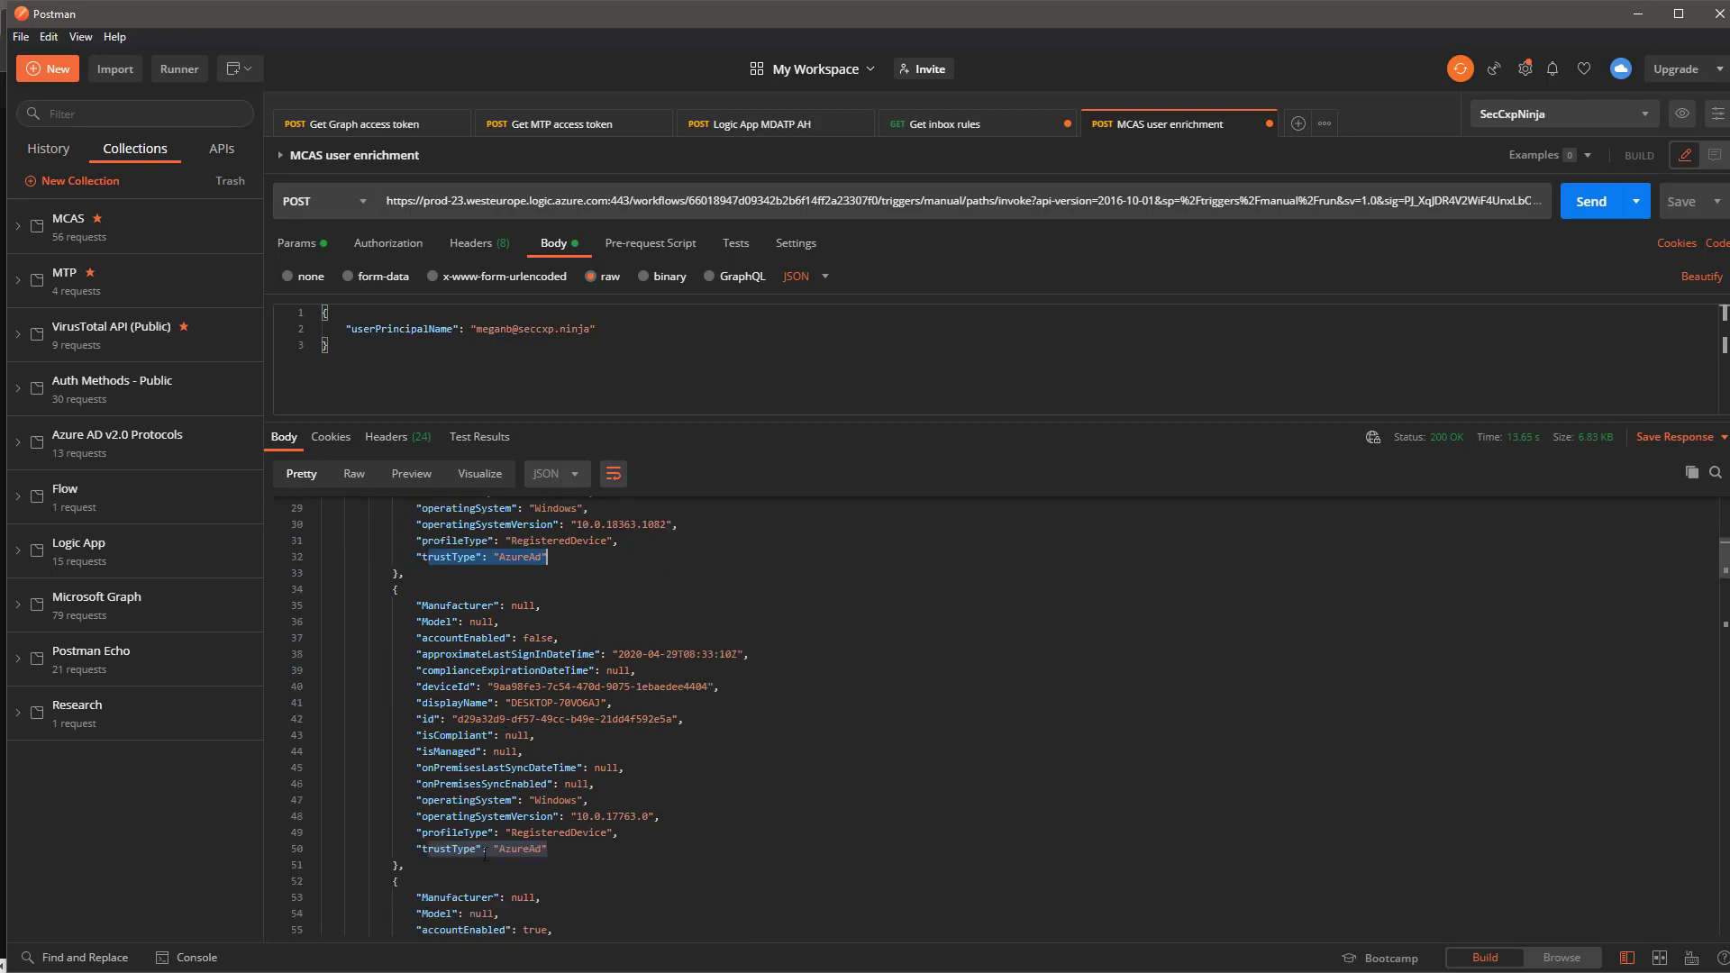
scroll(595, 811, down, 8)
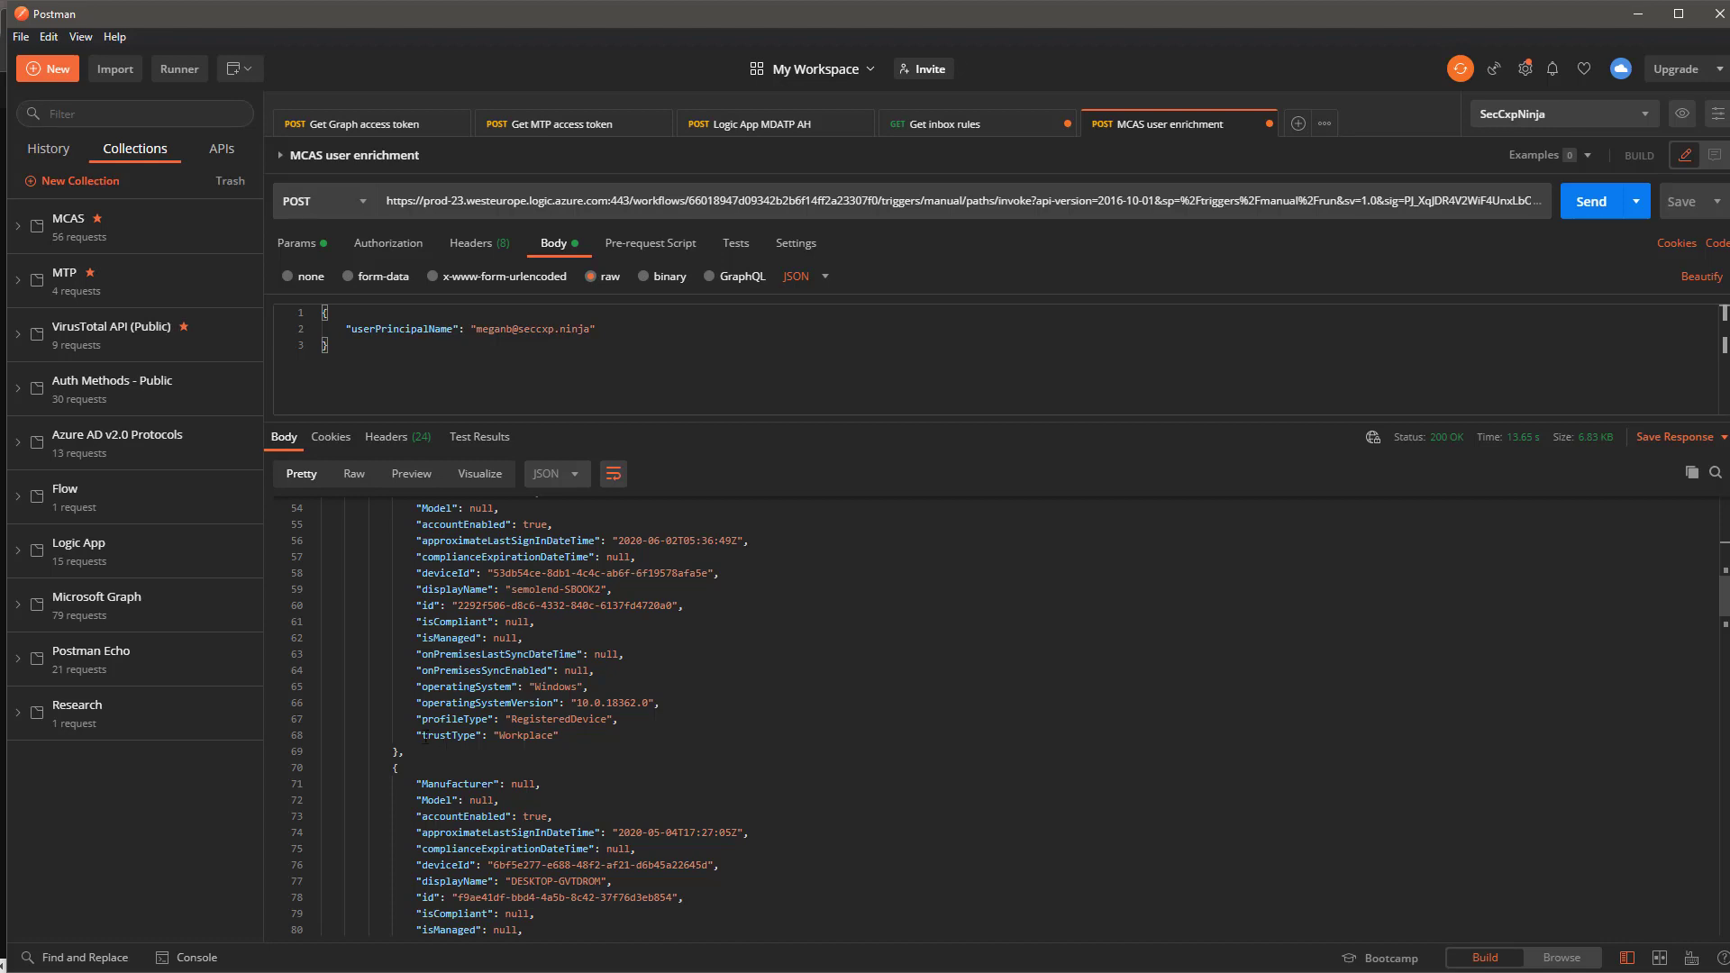
drag(422, 736, 554, 736)
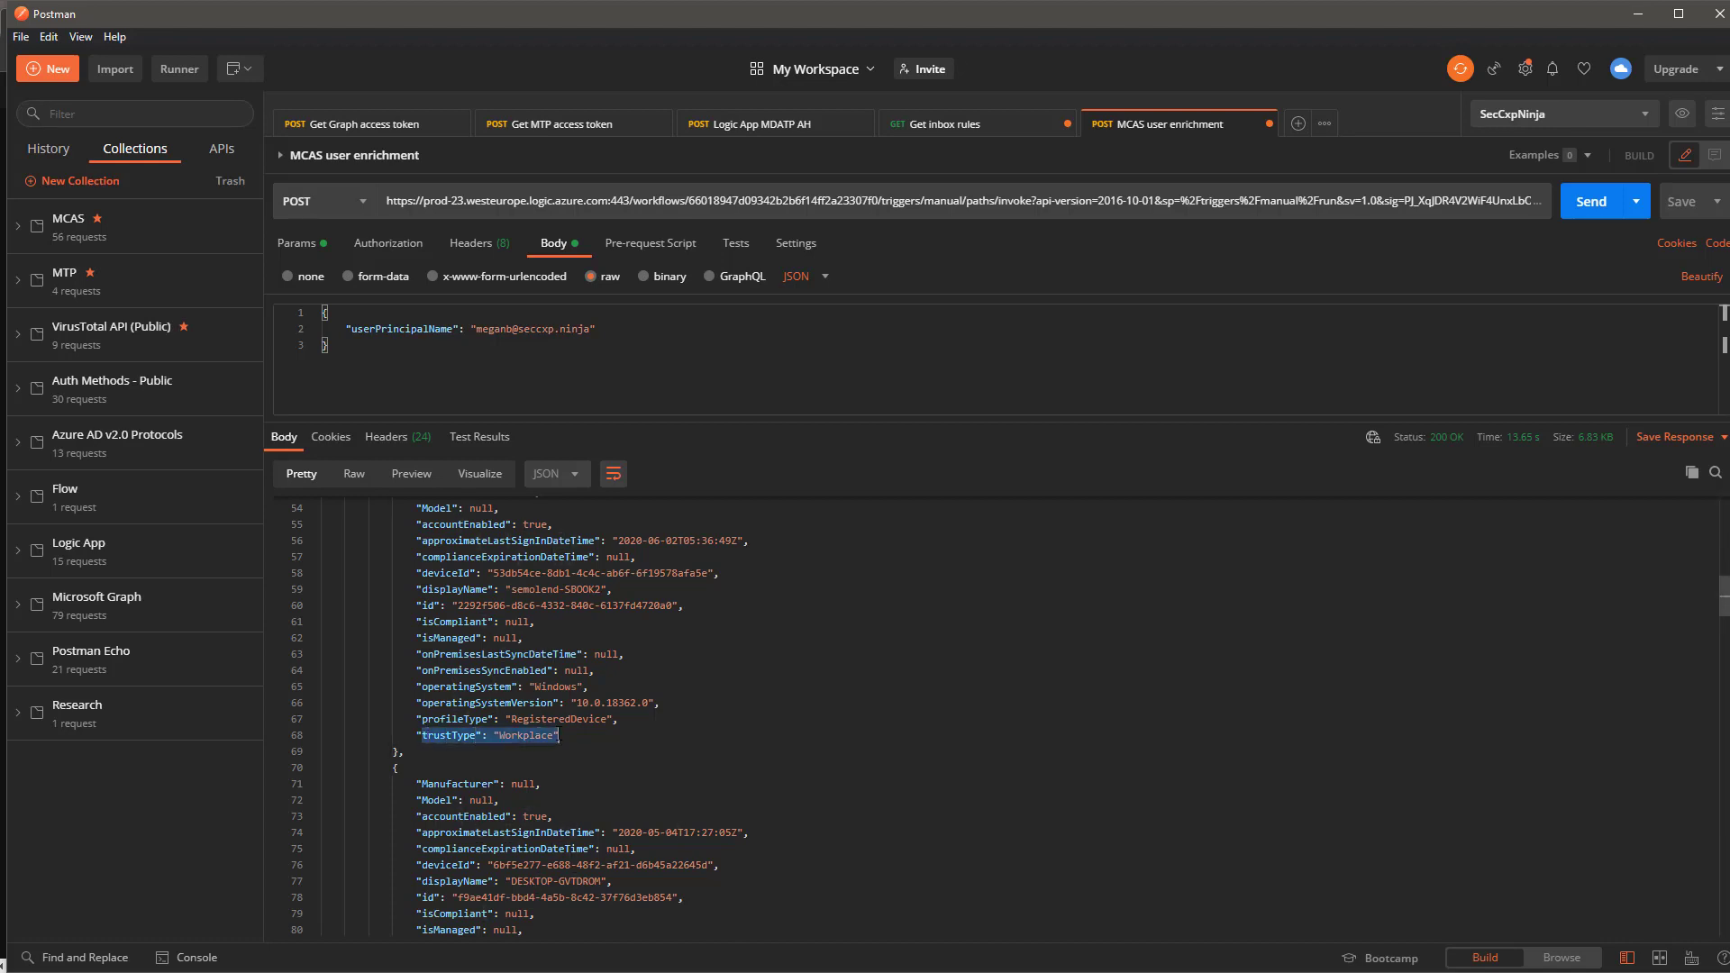
drag(505, 589, 608, 589)
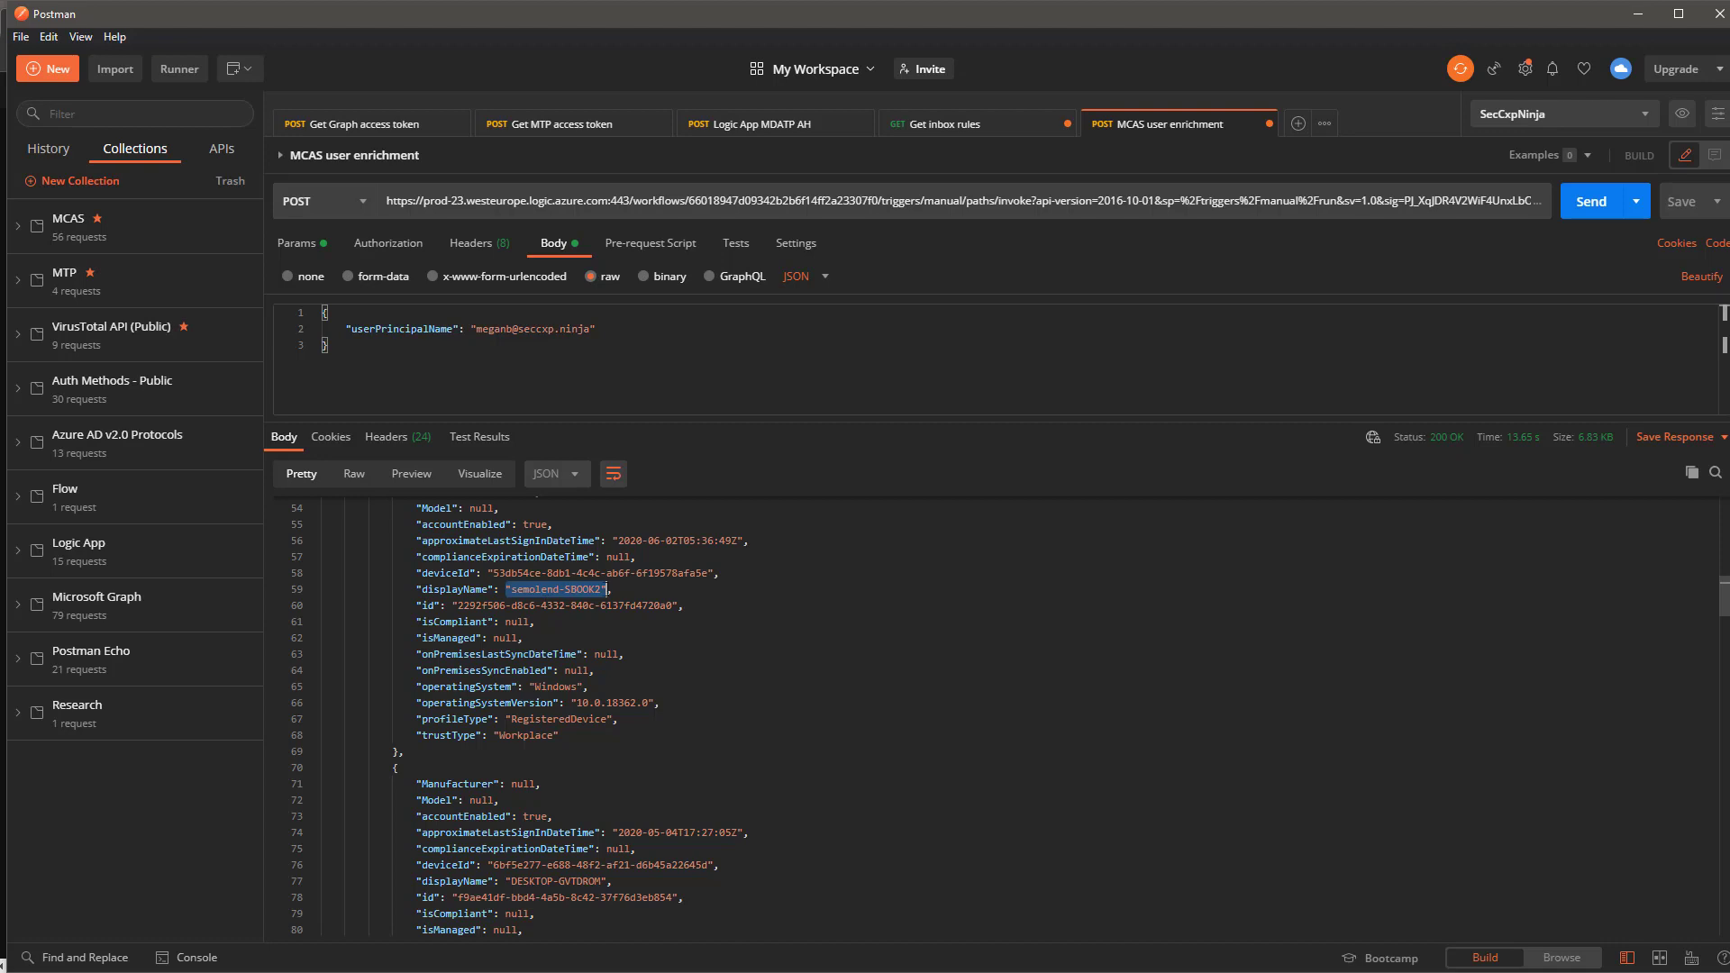
scroll(616, 622, down, 4)
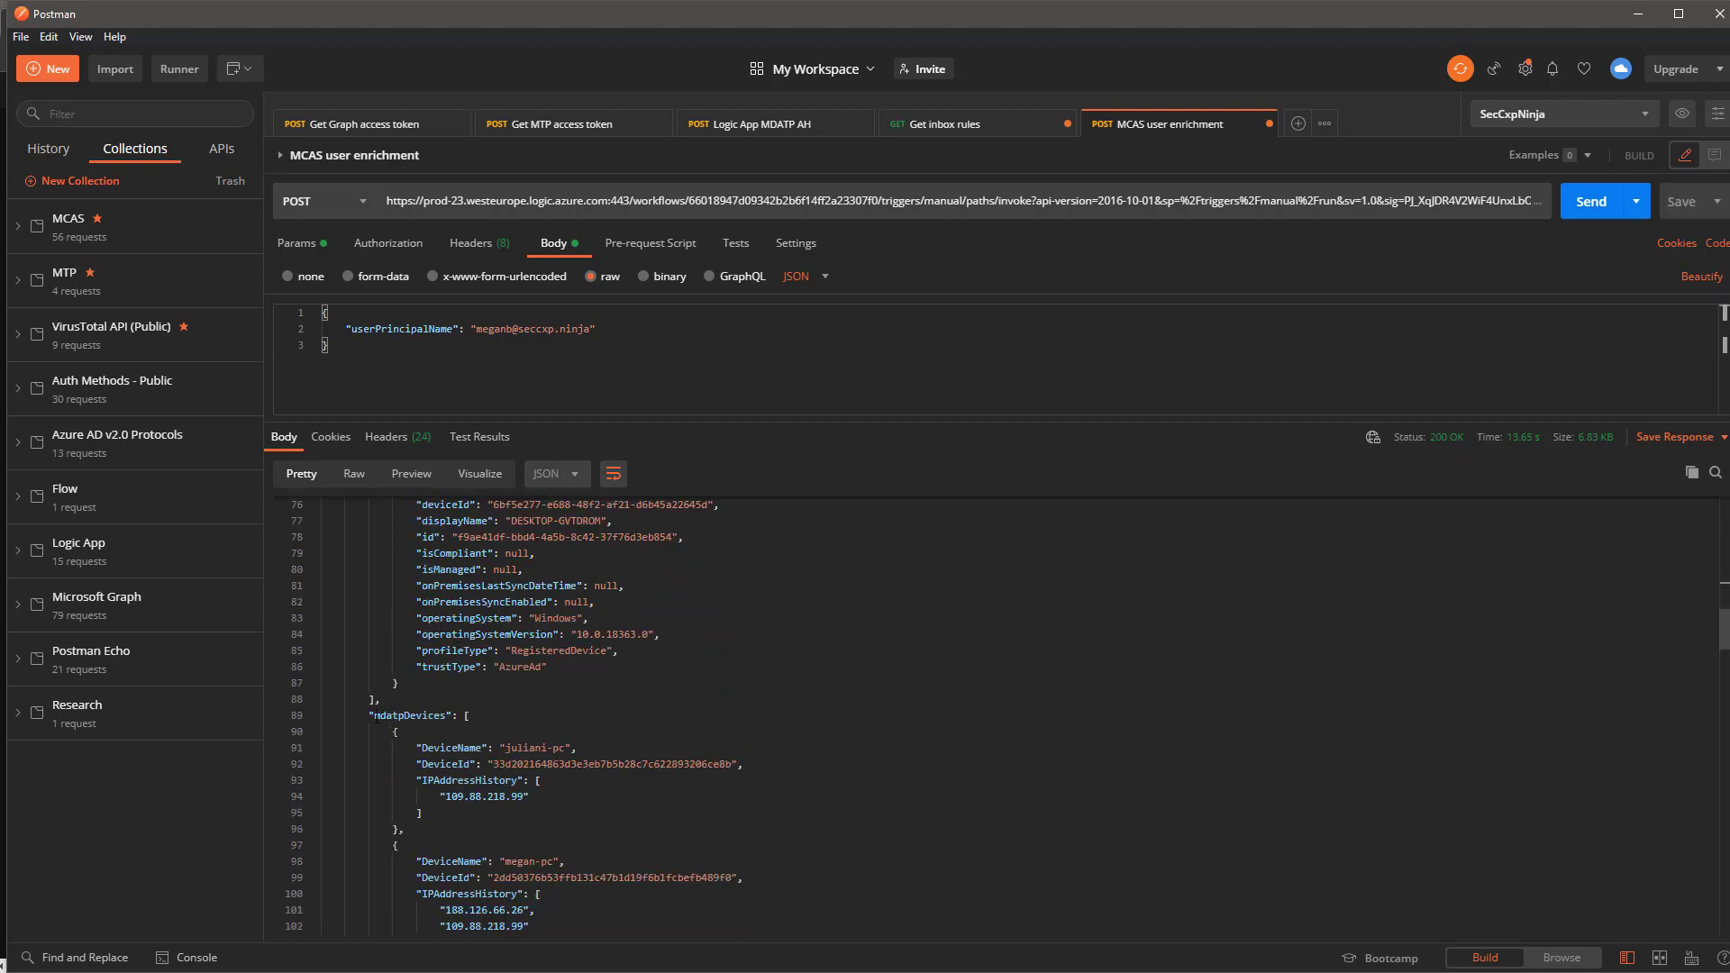
drag(375, 716, 447, 715)
scroll(551, 690, down, 2)
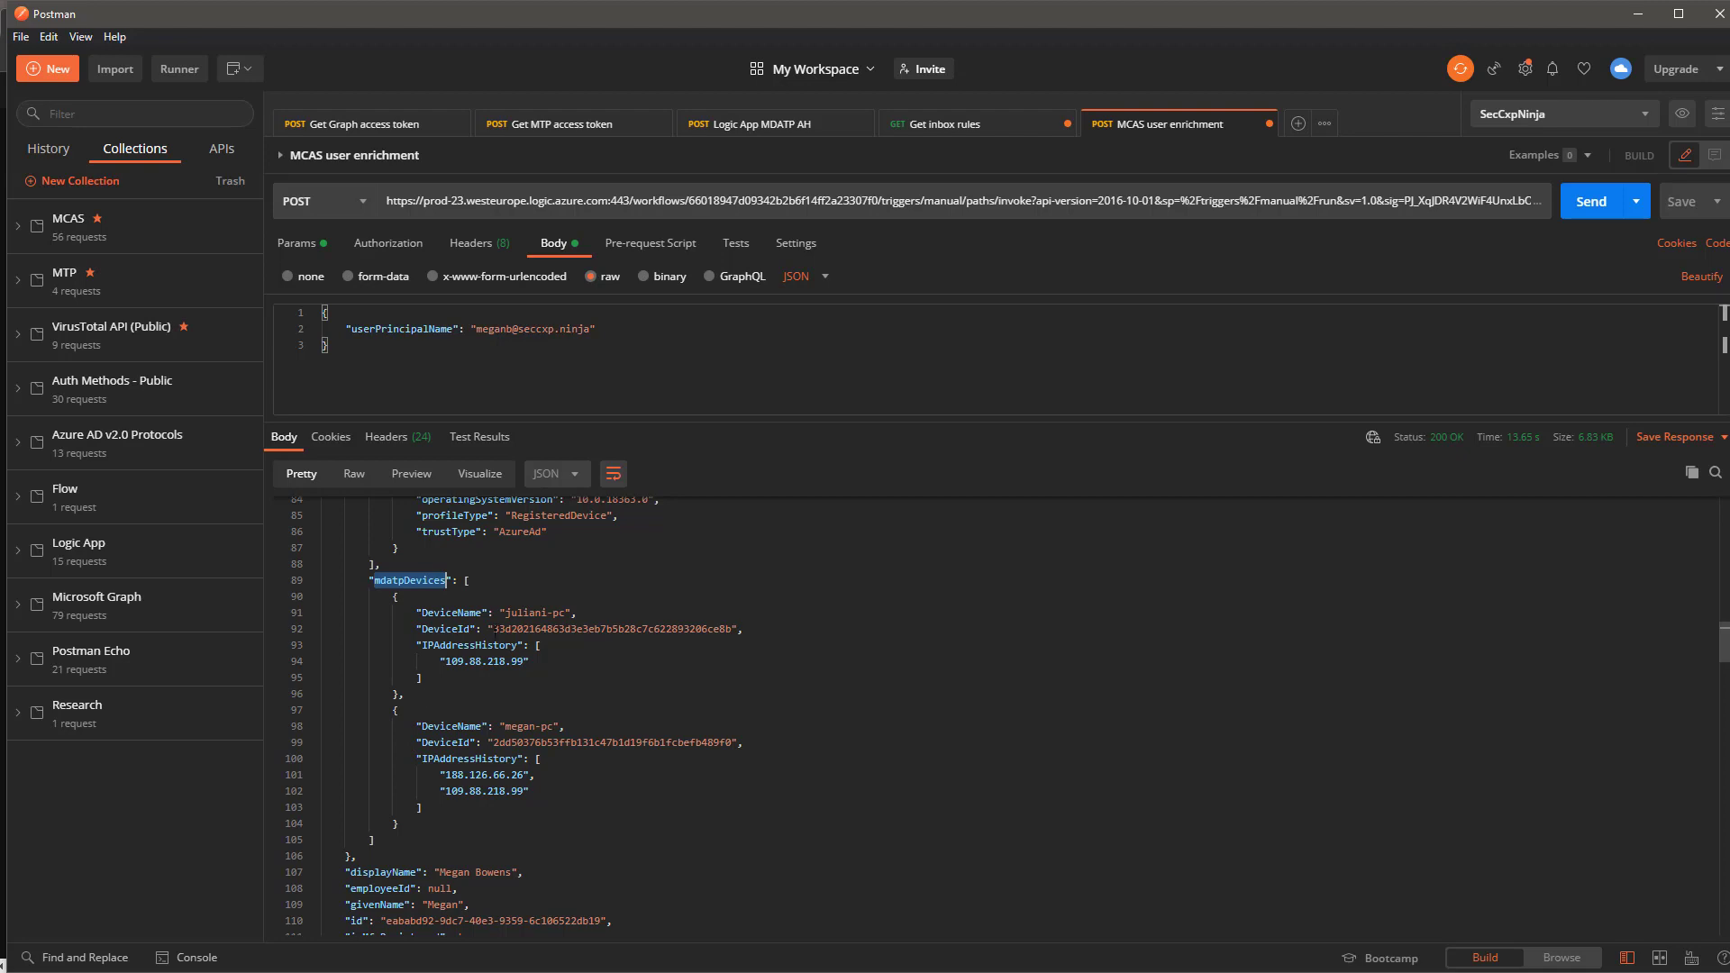
drag(506, 613, 566, 614)
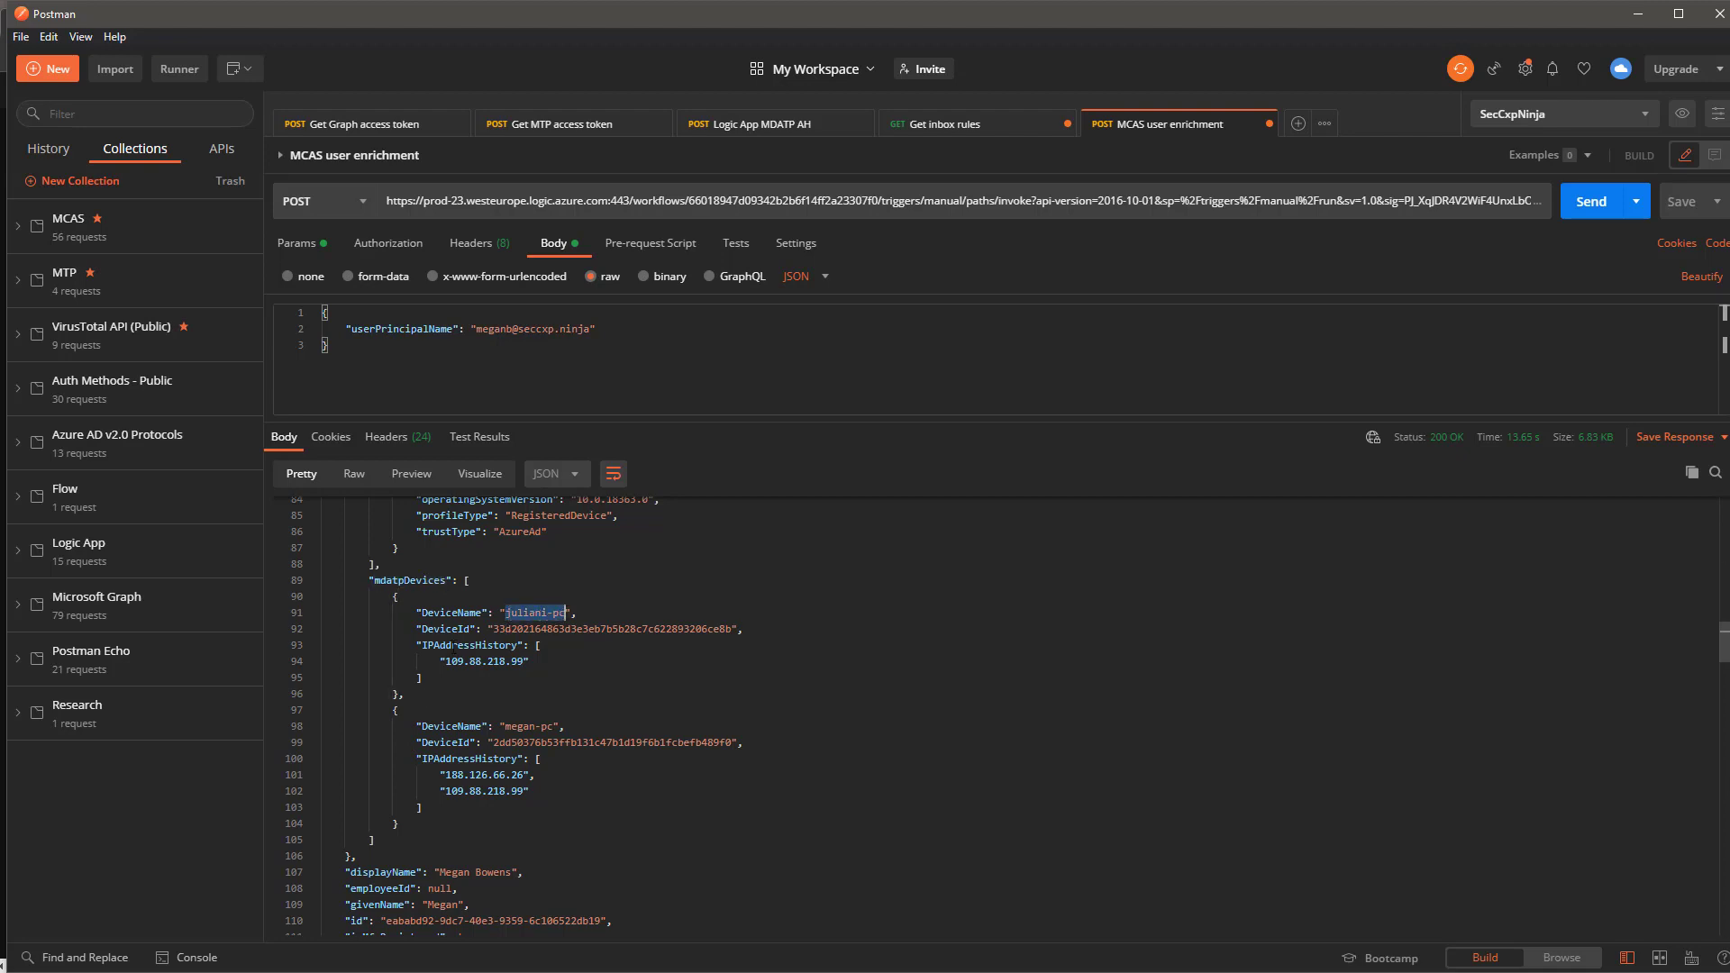
drag(417, 646, 538, 661)
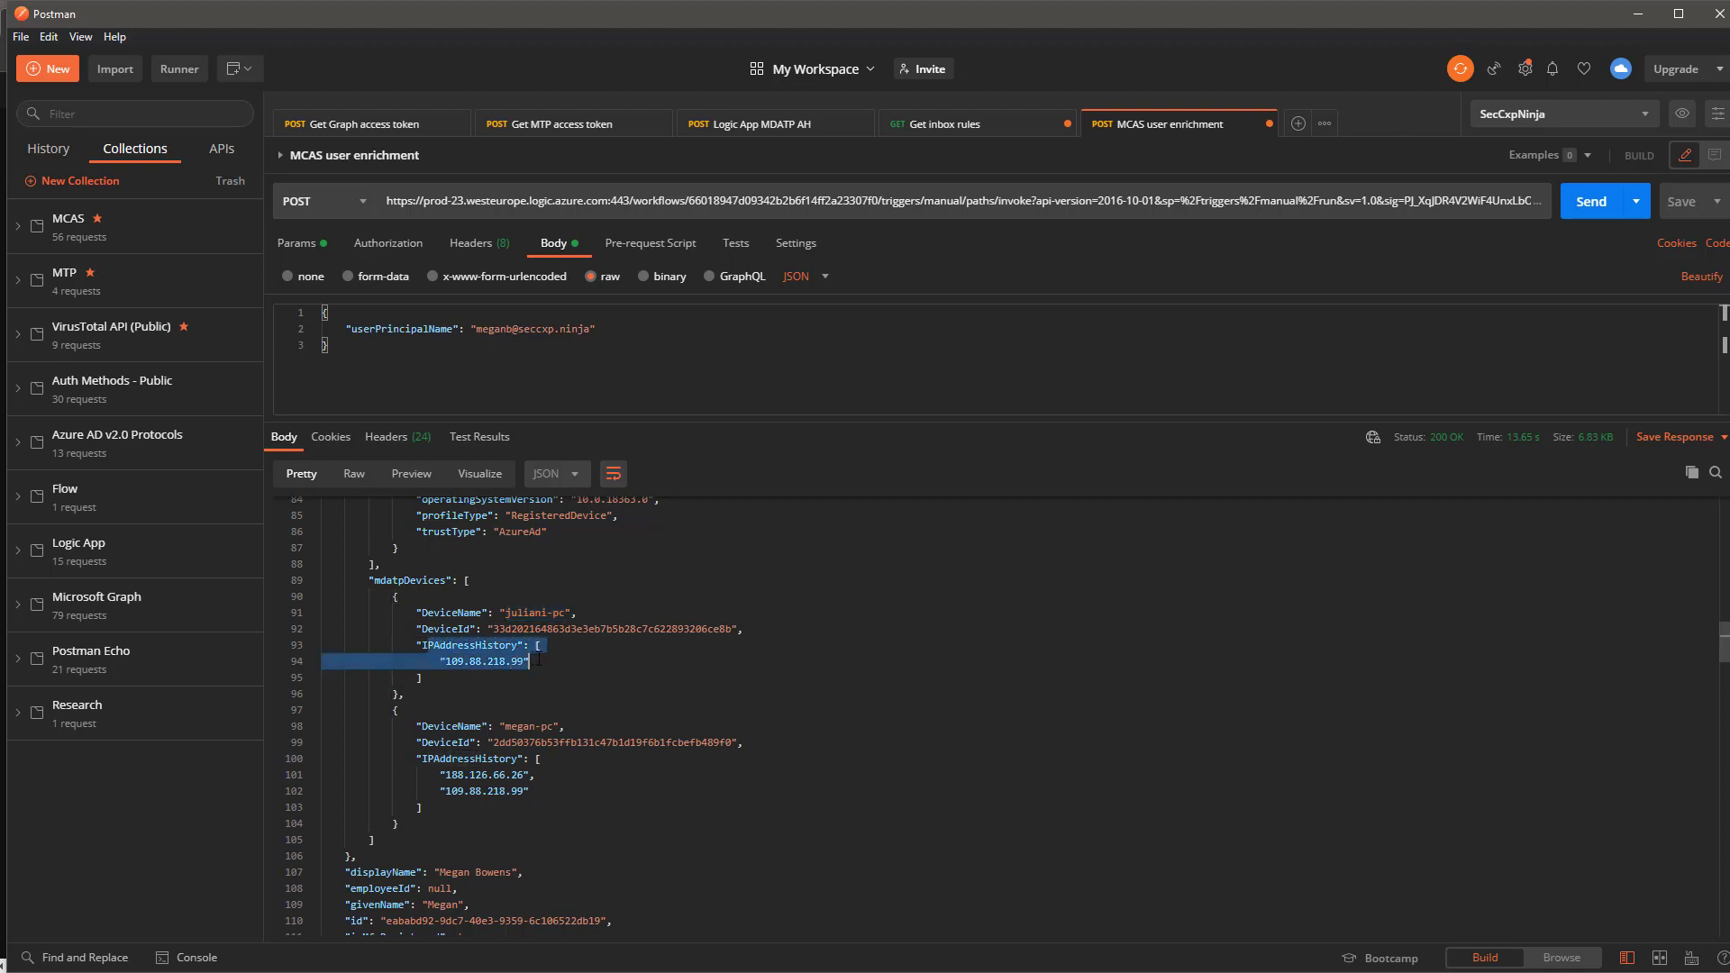
click(479, 662)
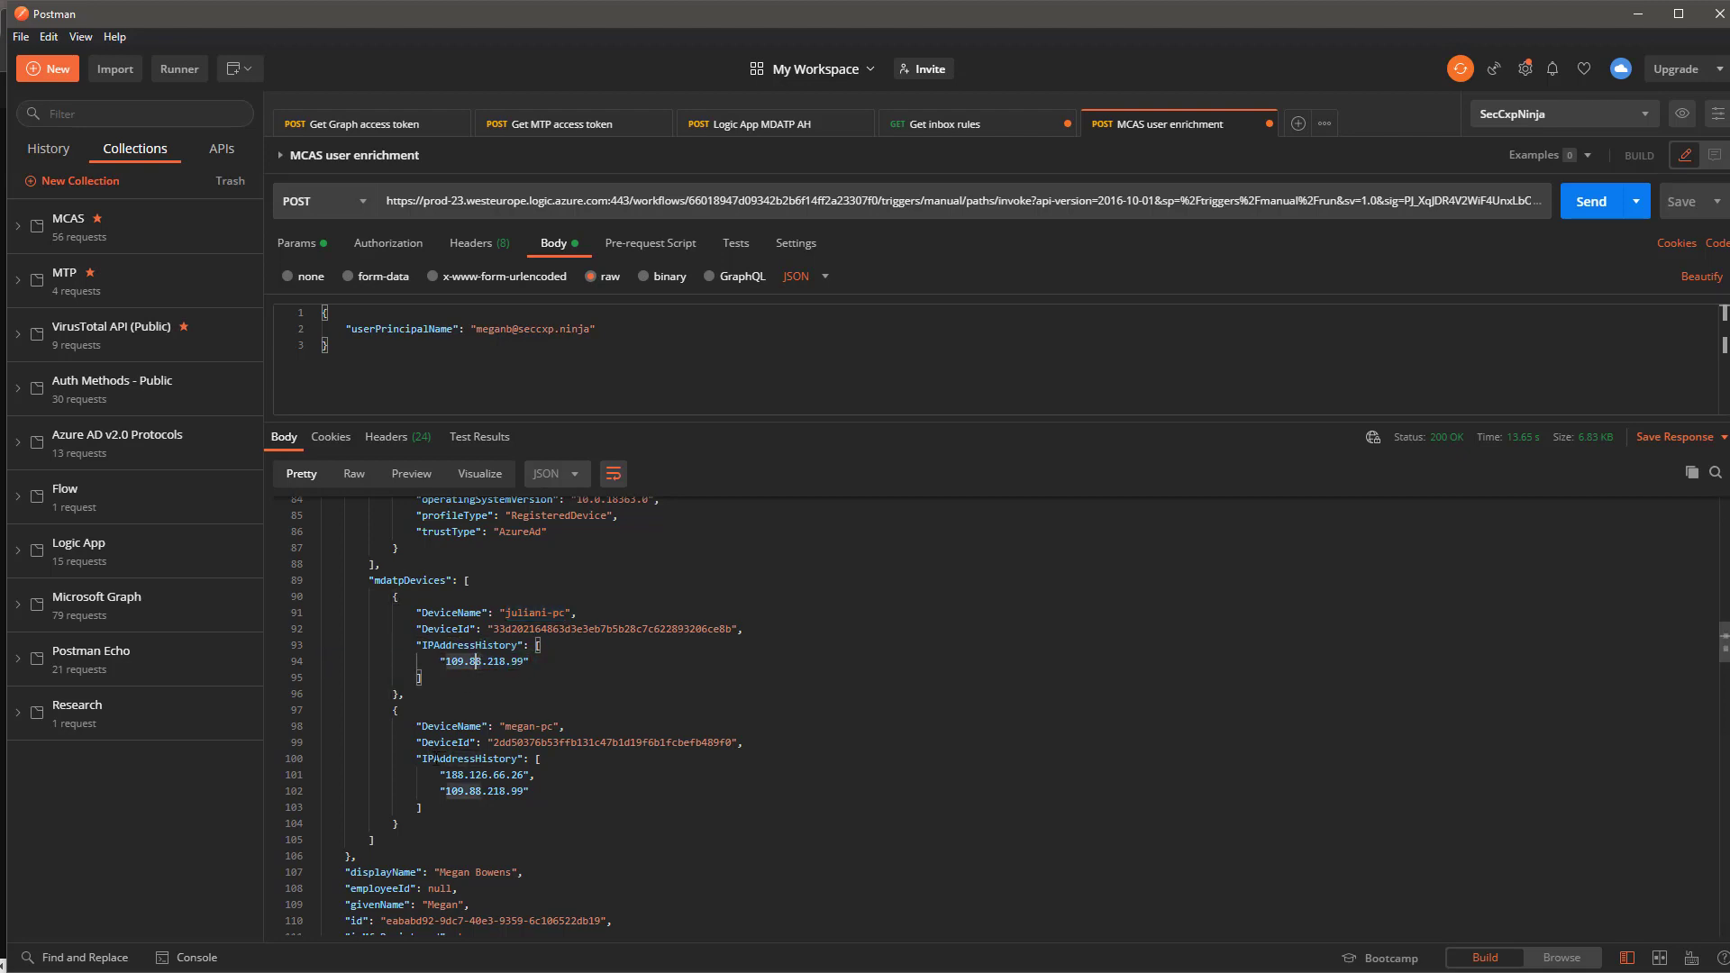
scroll(427, 793, down, 3)
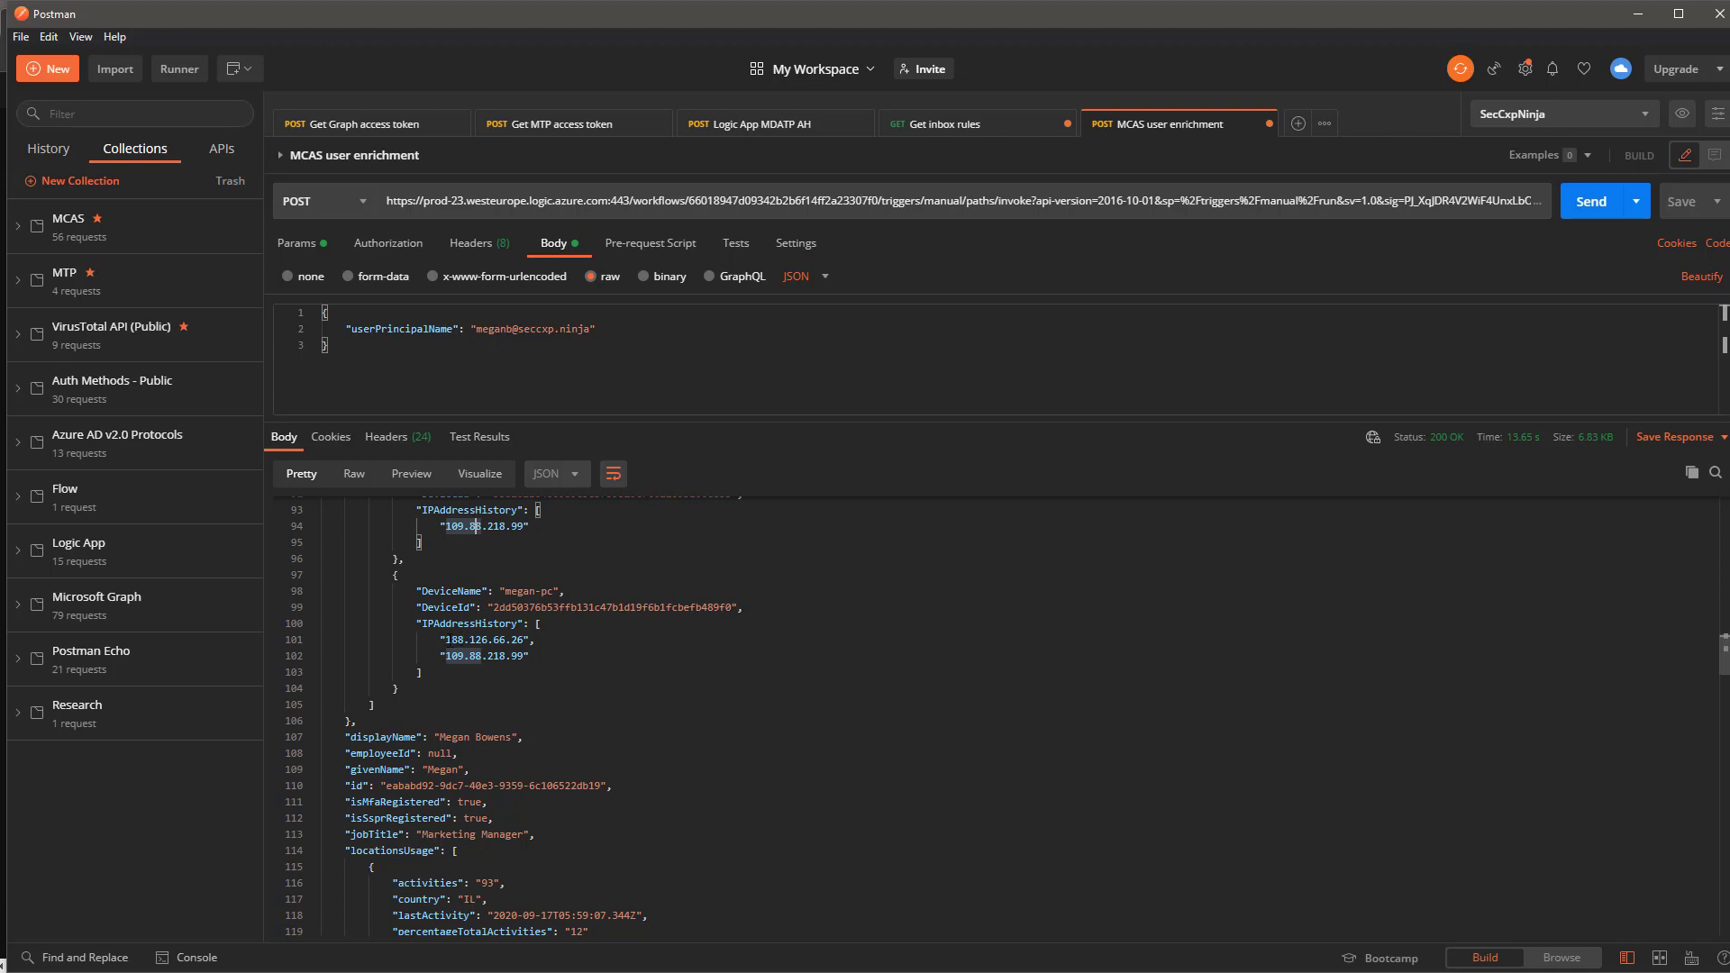
drag(446, 640, 535, 659)
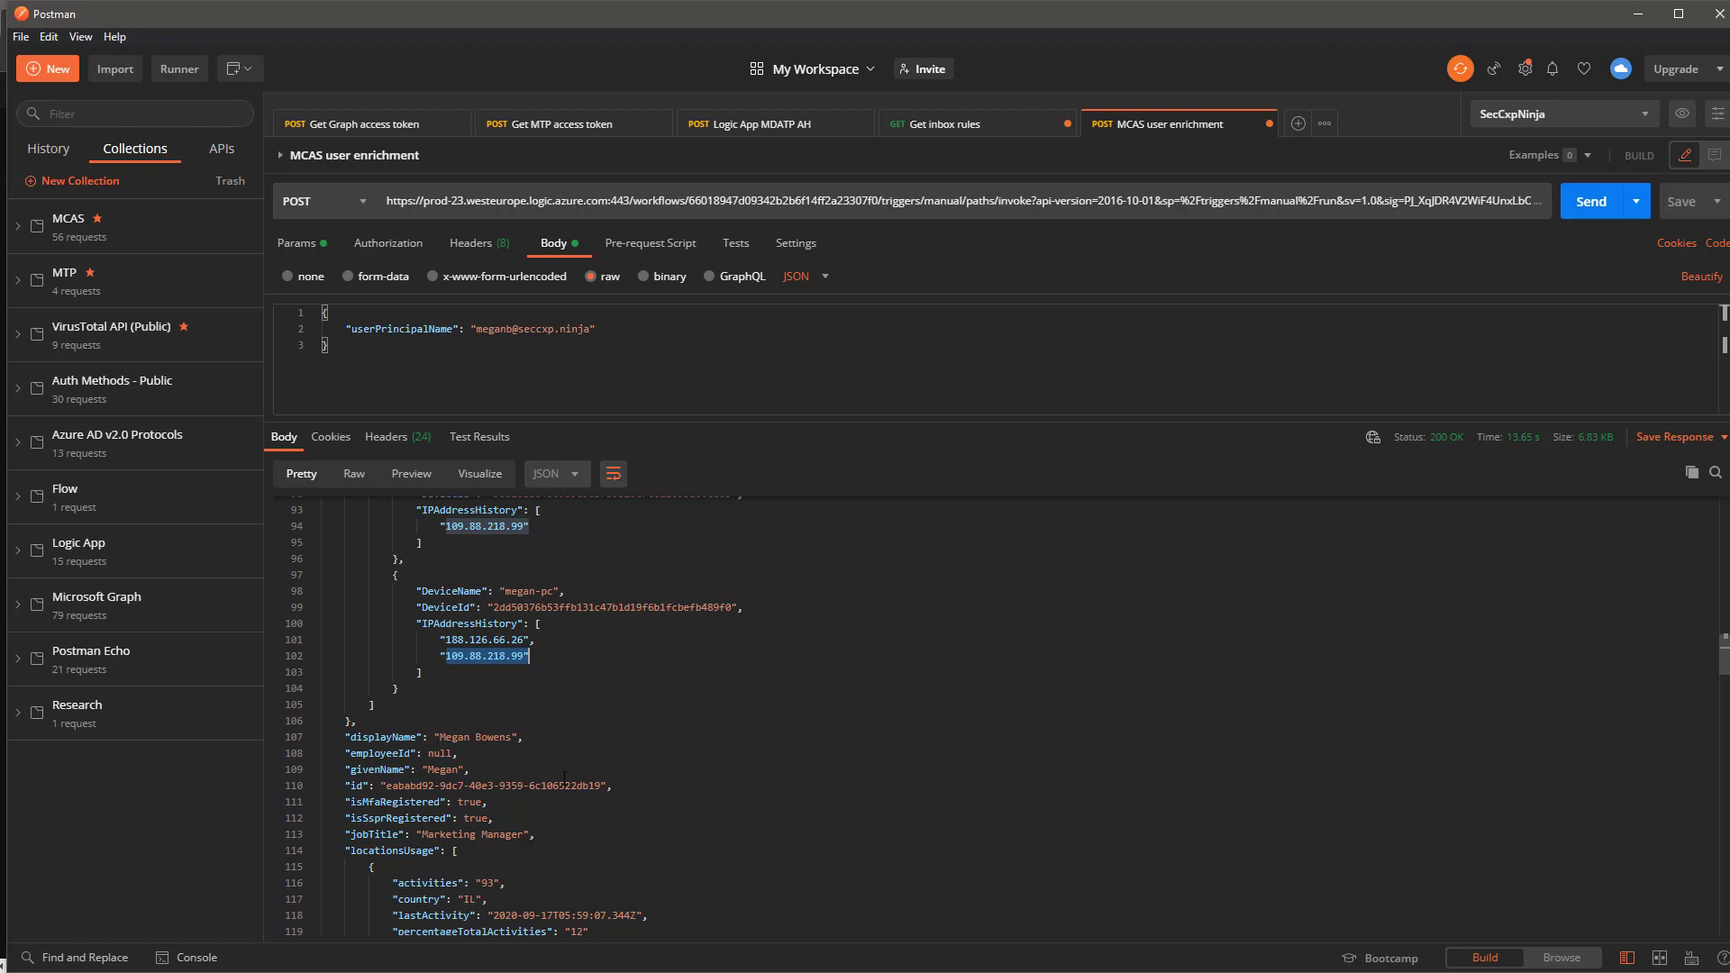
scroll(547, 771, down, 2)
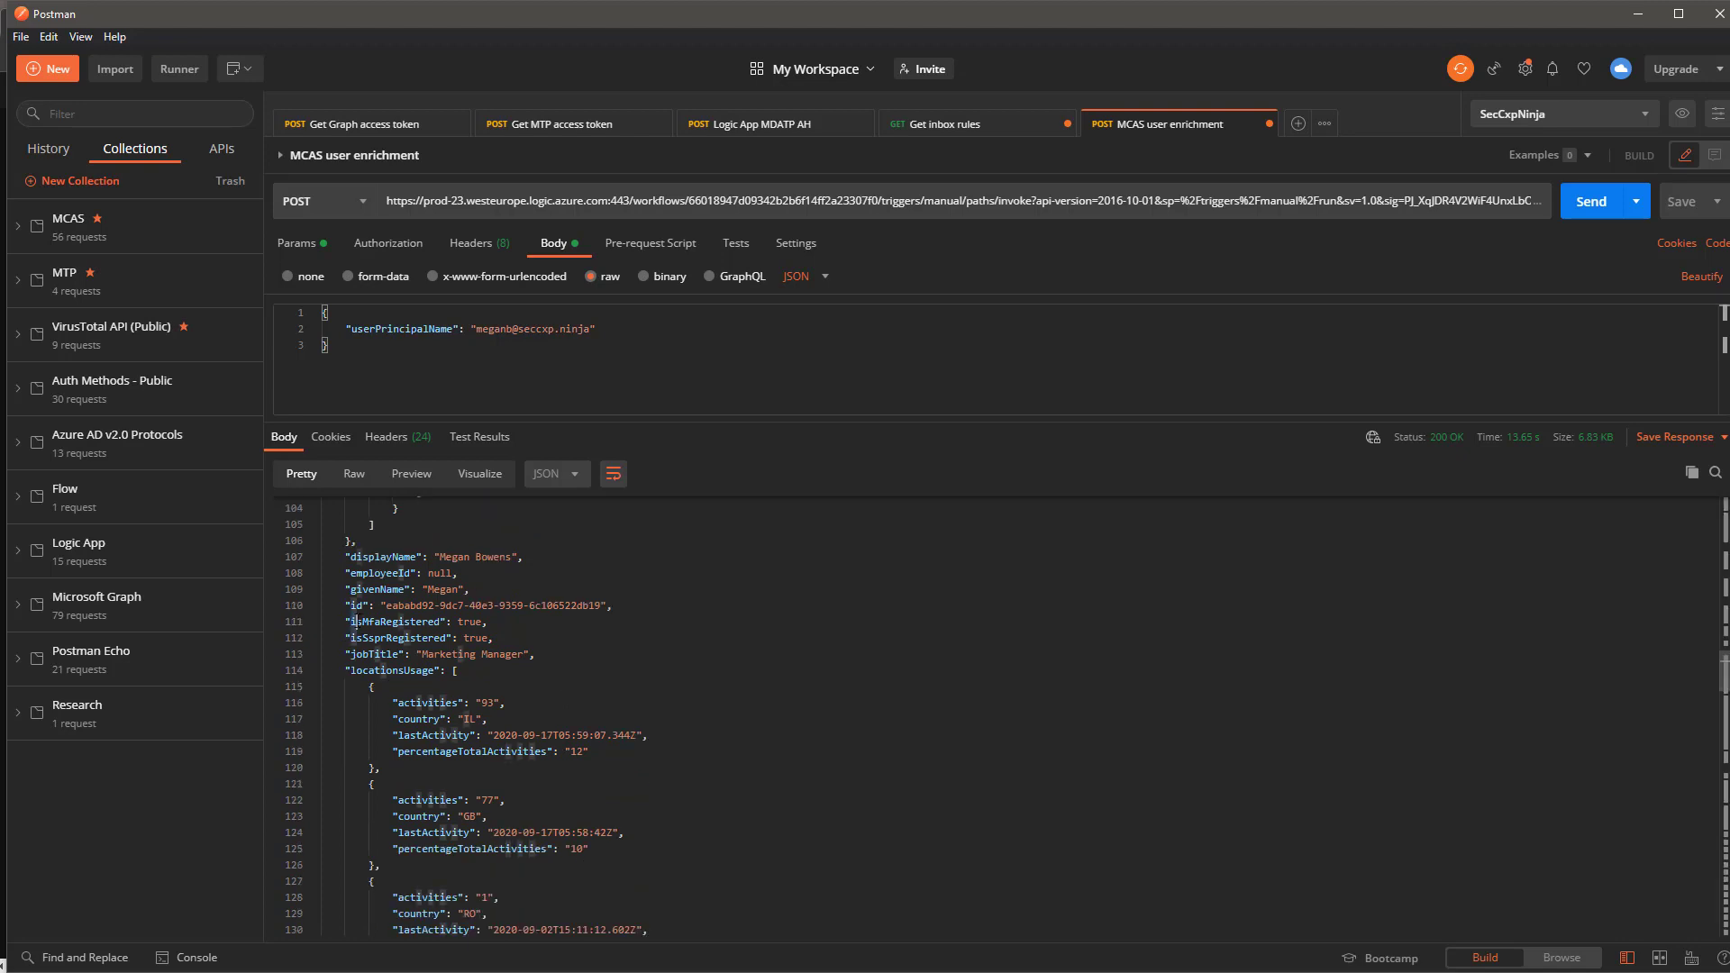
drag(349, 622, 503, 631)
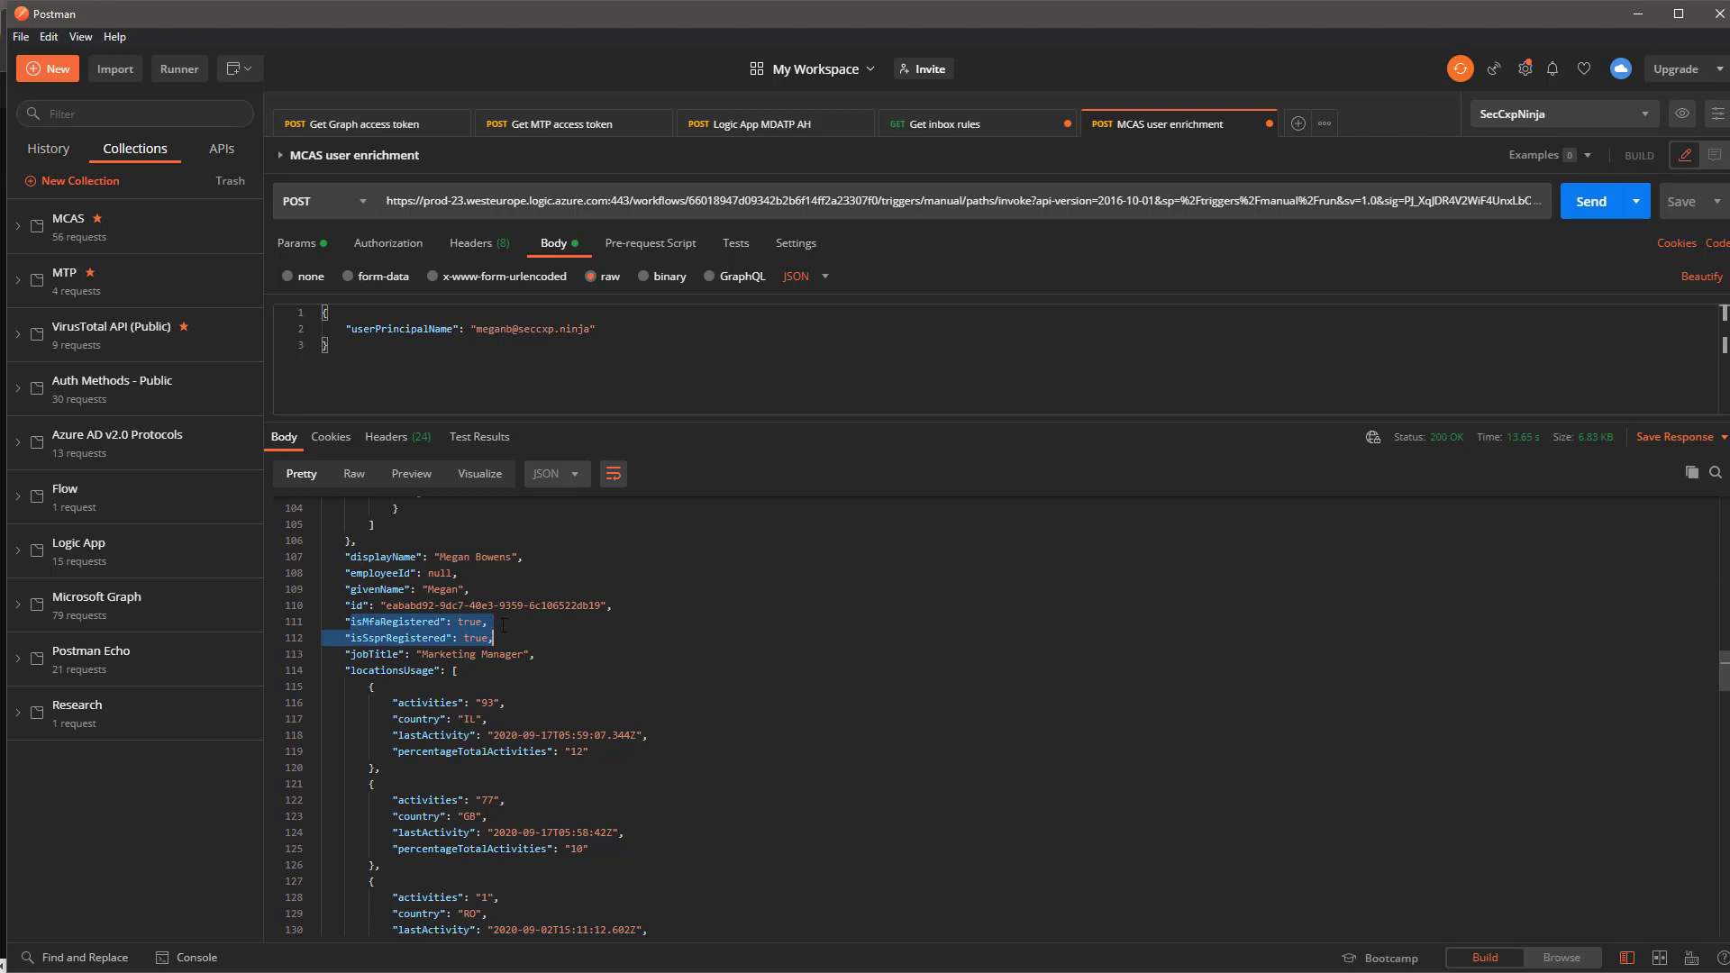
click(574, 686)
scroll(573, 687, down, 1)
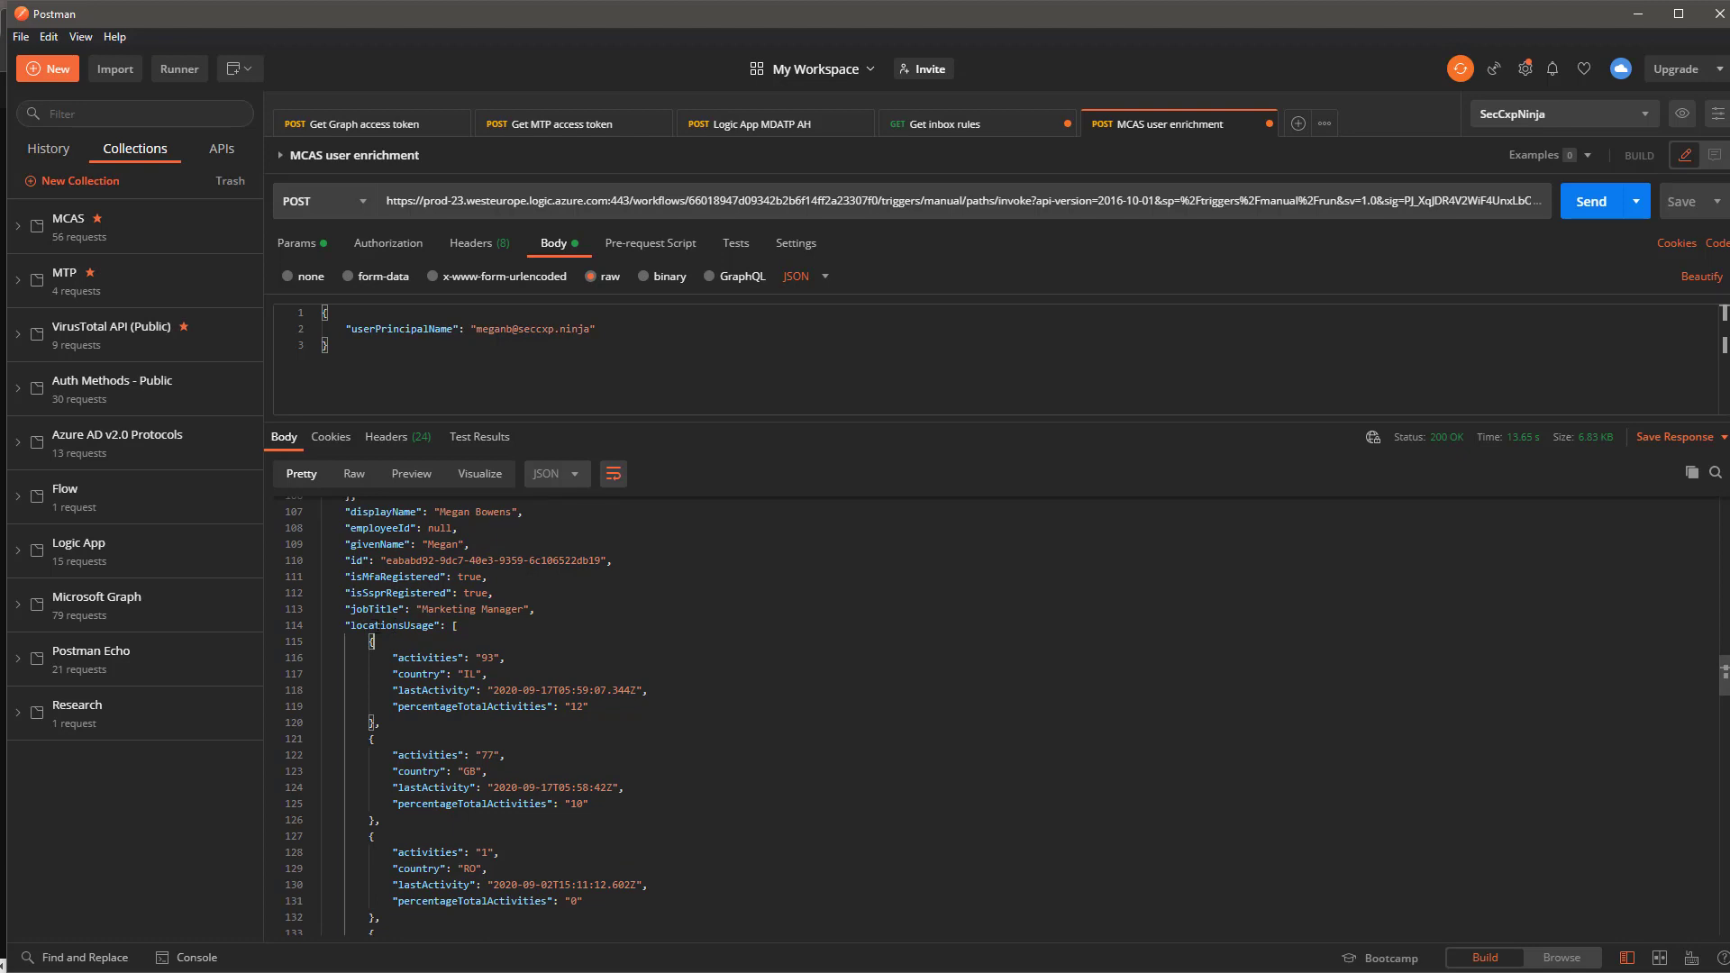
drag(357, 625, 415, 625)
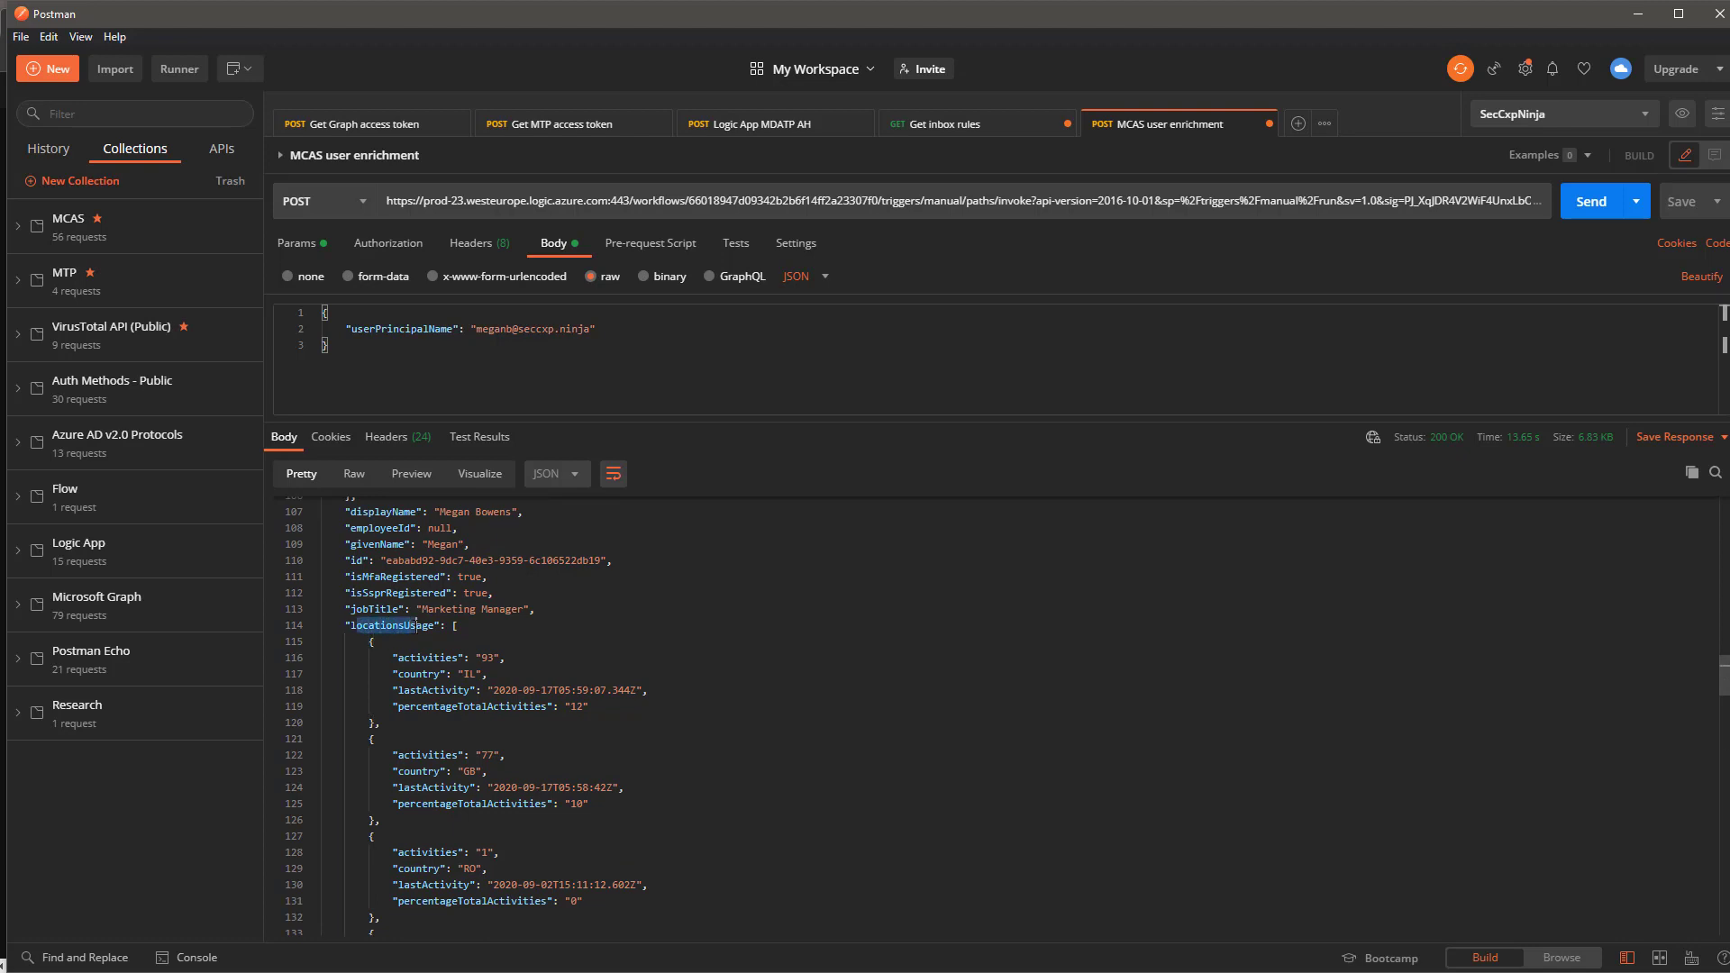
click(481, 674)
drag(397, 711, 591, 711)
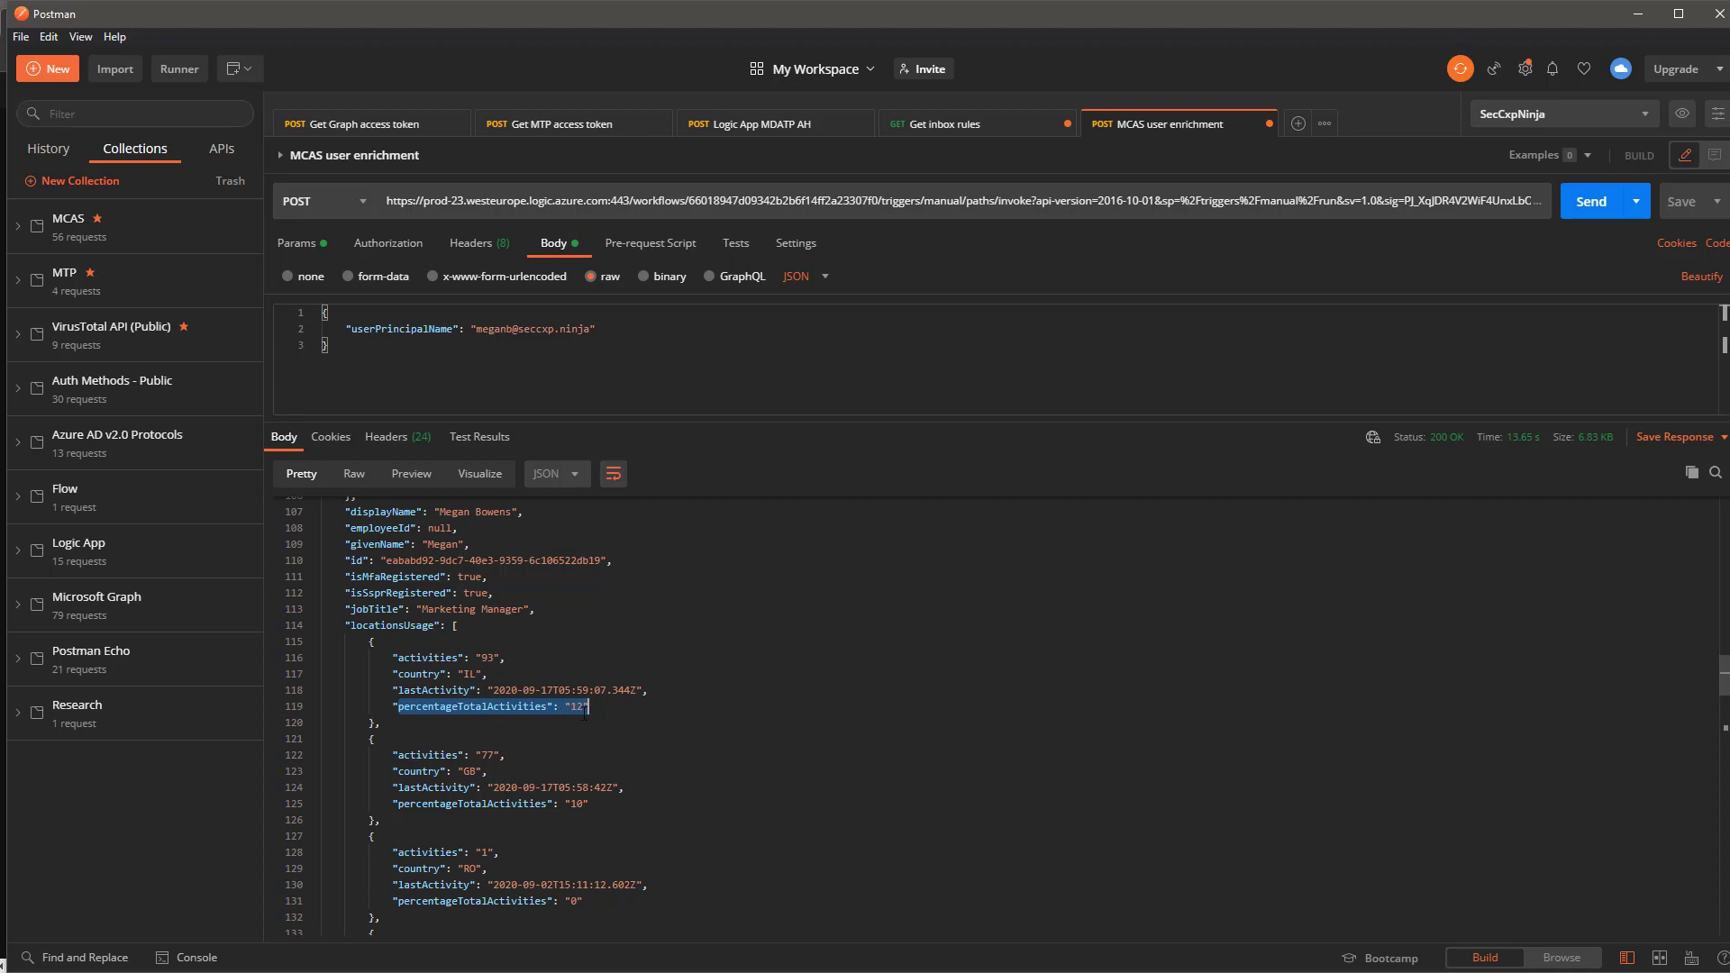
scroll(579, 716, down, 1)
scroll(574, 721, down, 4)
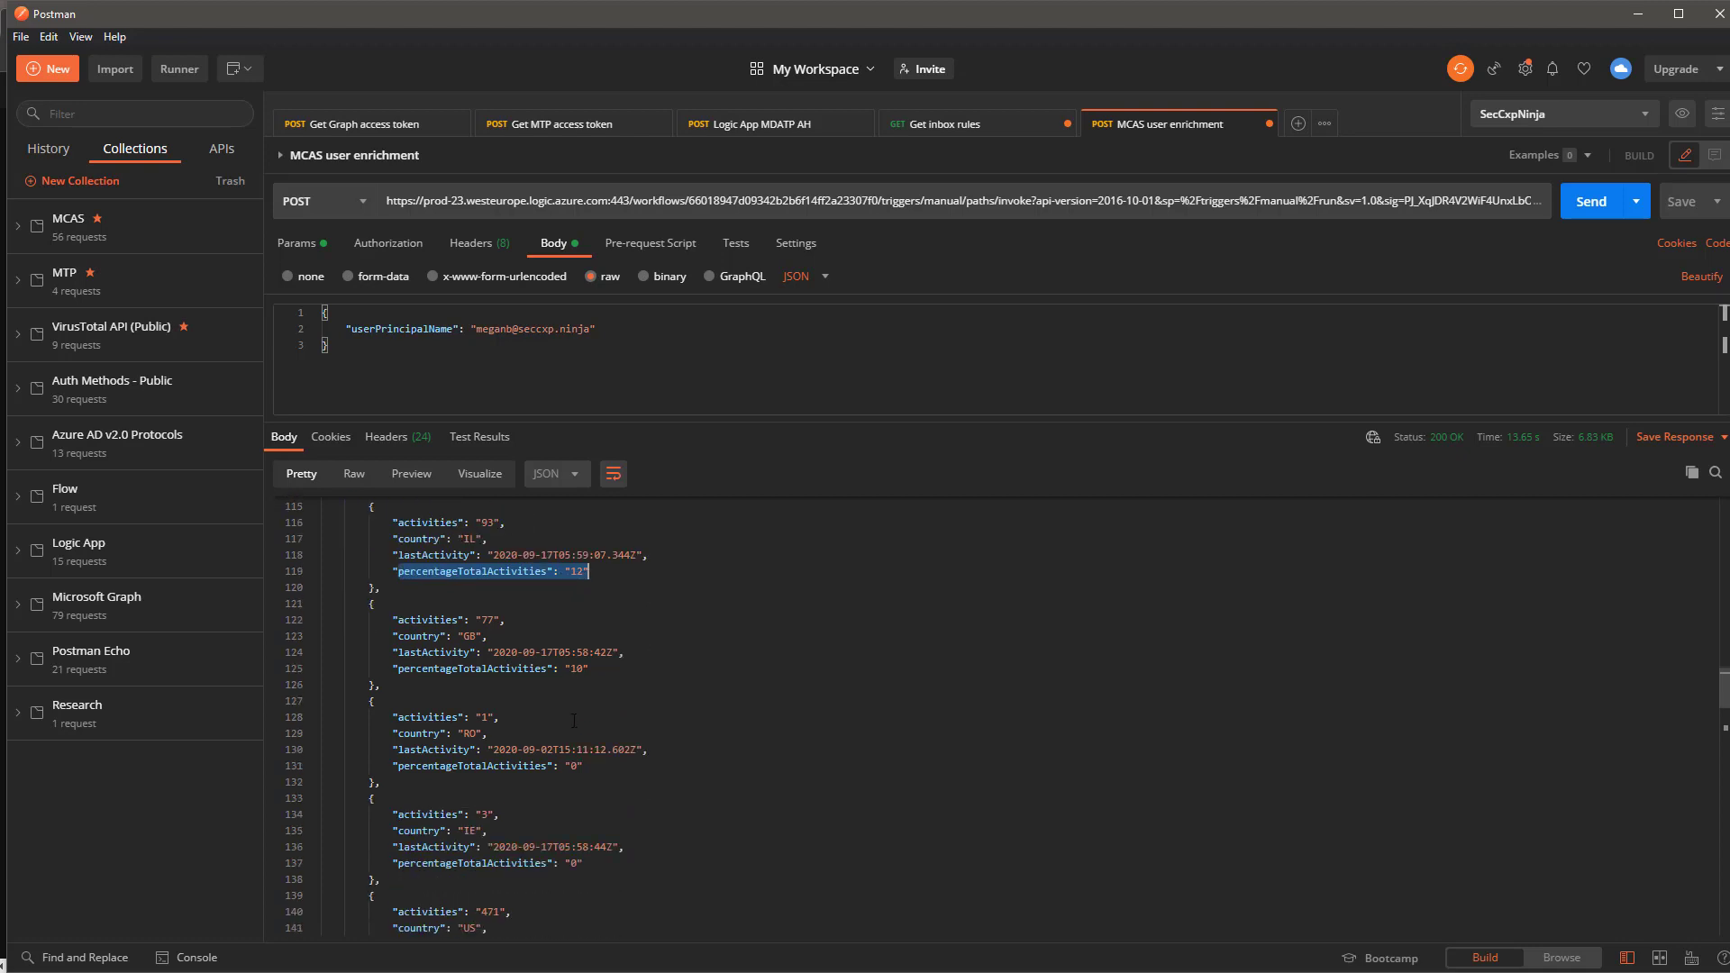
scroll(575, 721, down, 3)
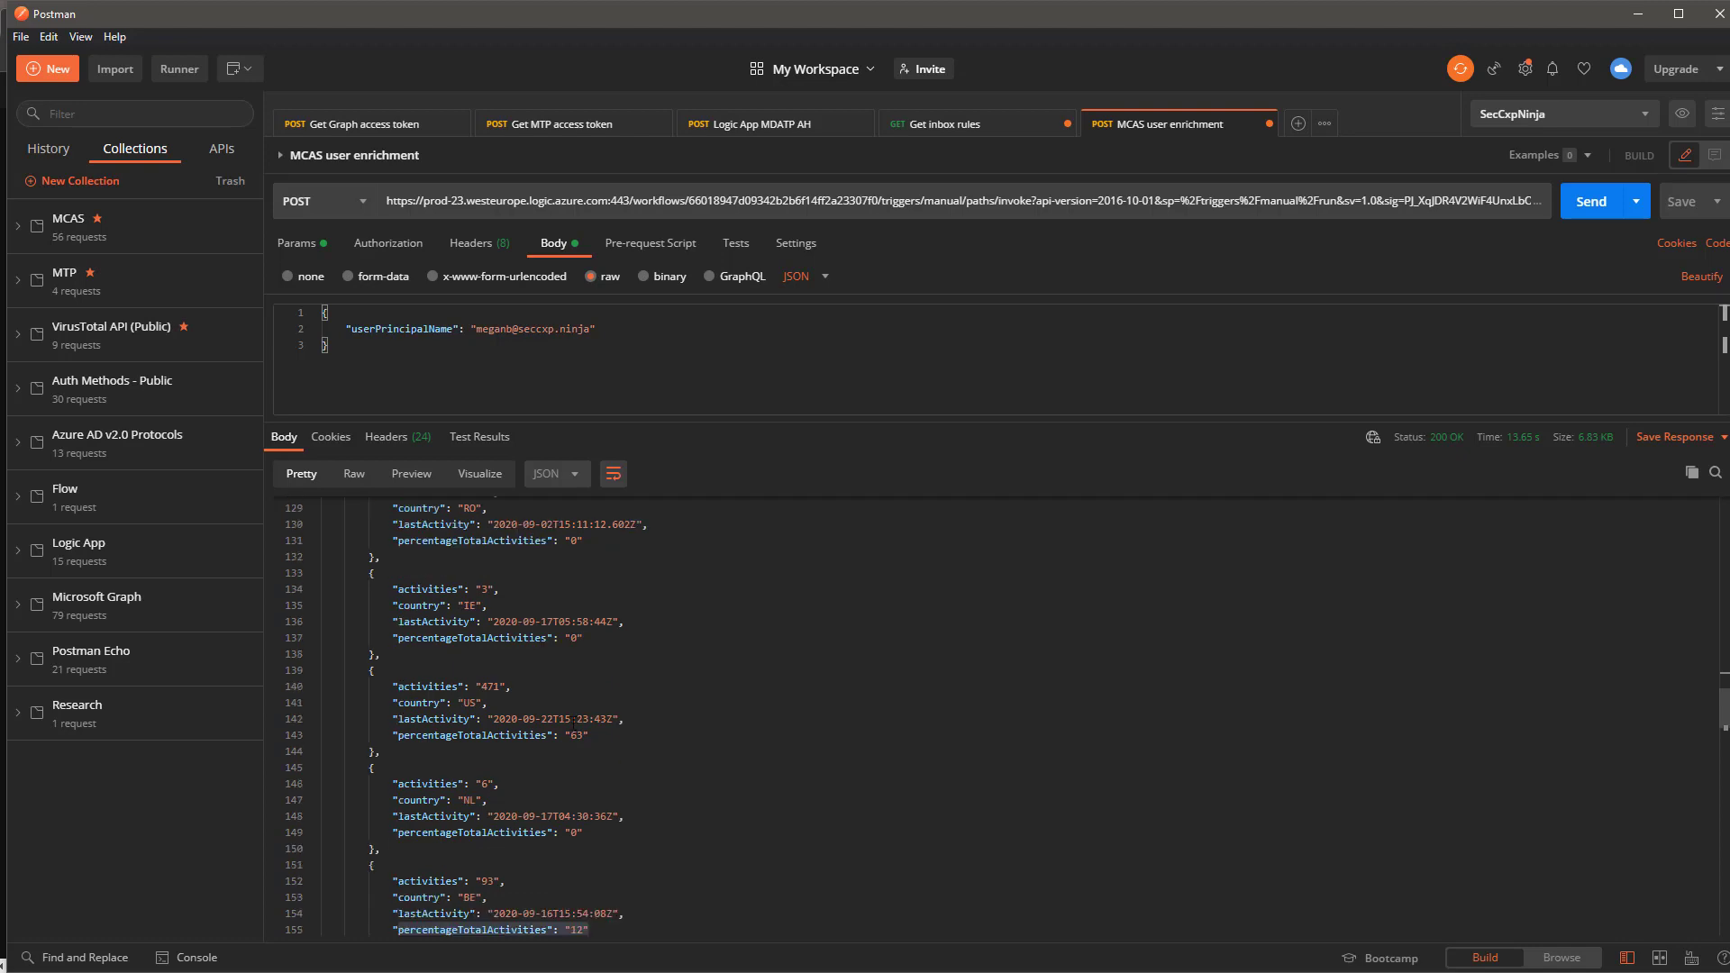
drag(400, 703, 482, 702)
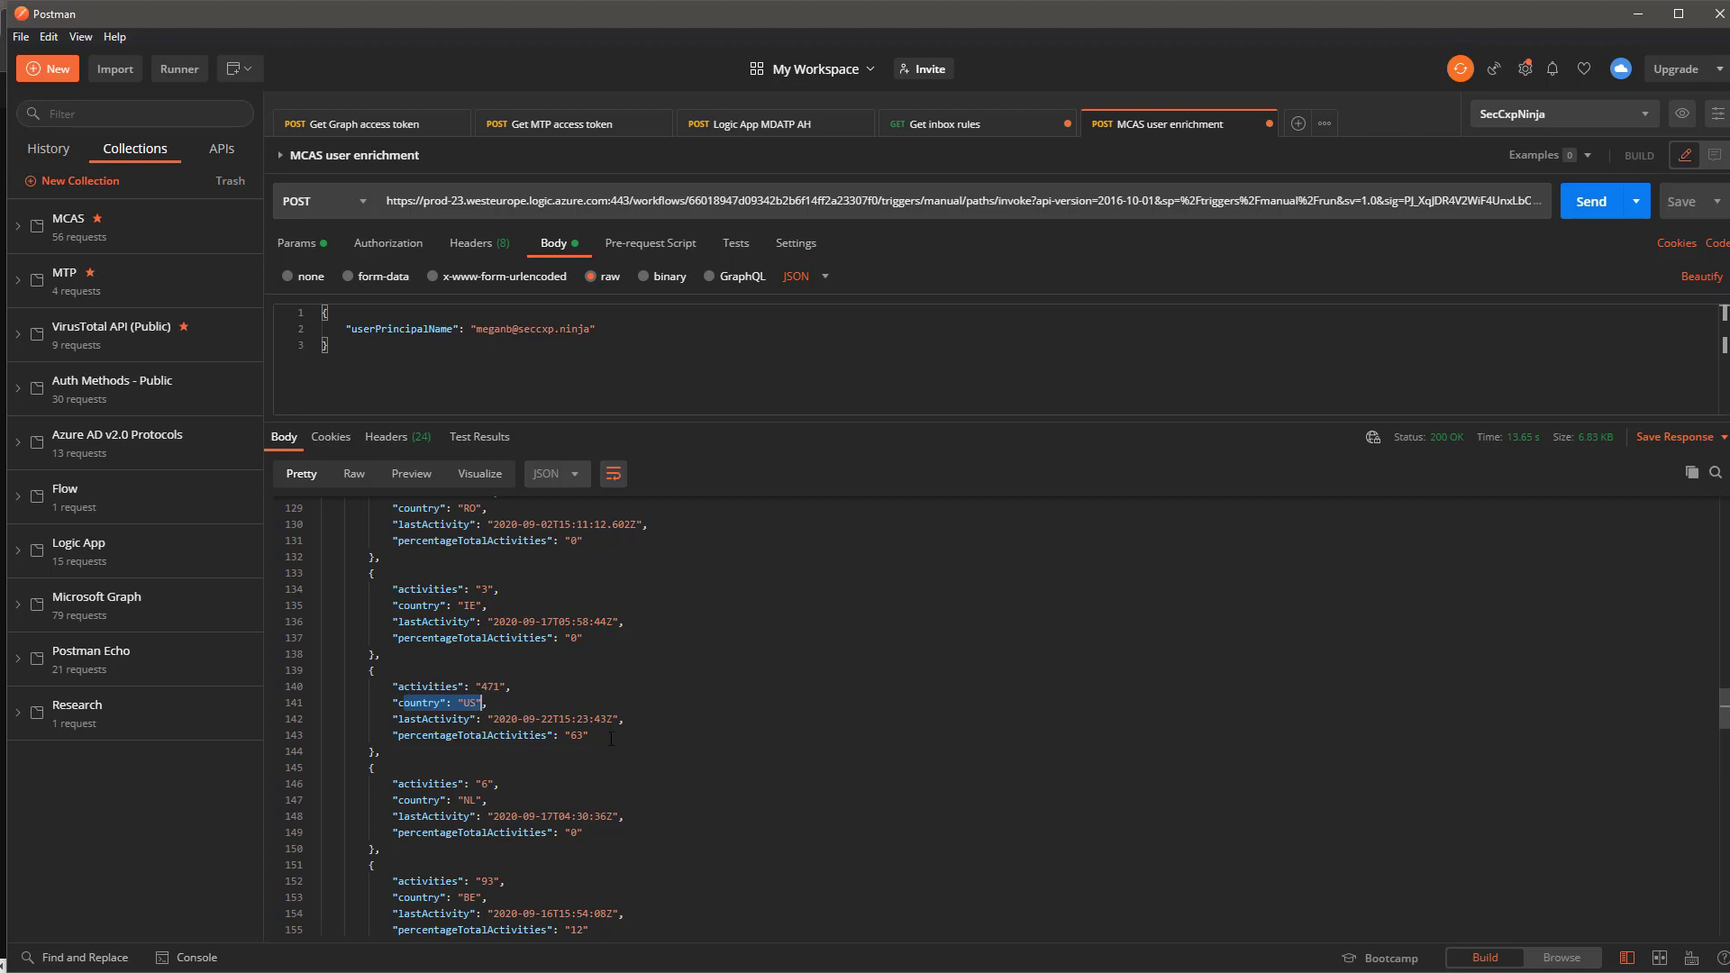
scroll(566, 737, down, 2)
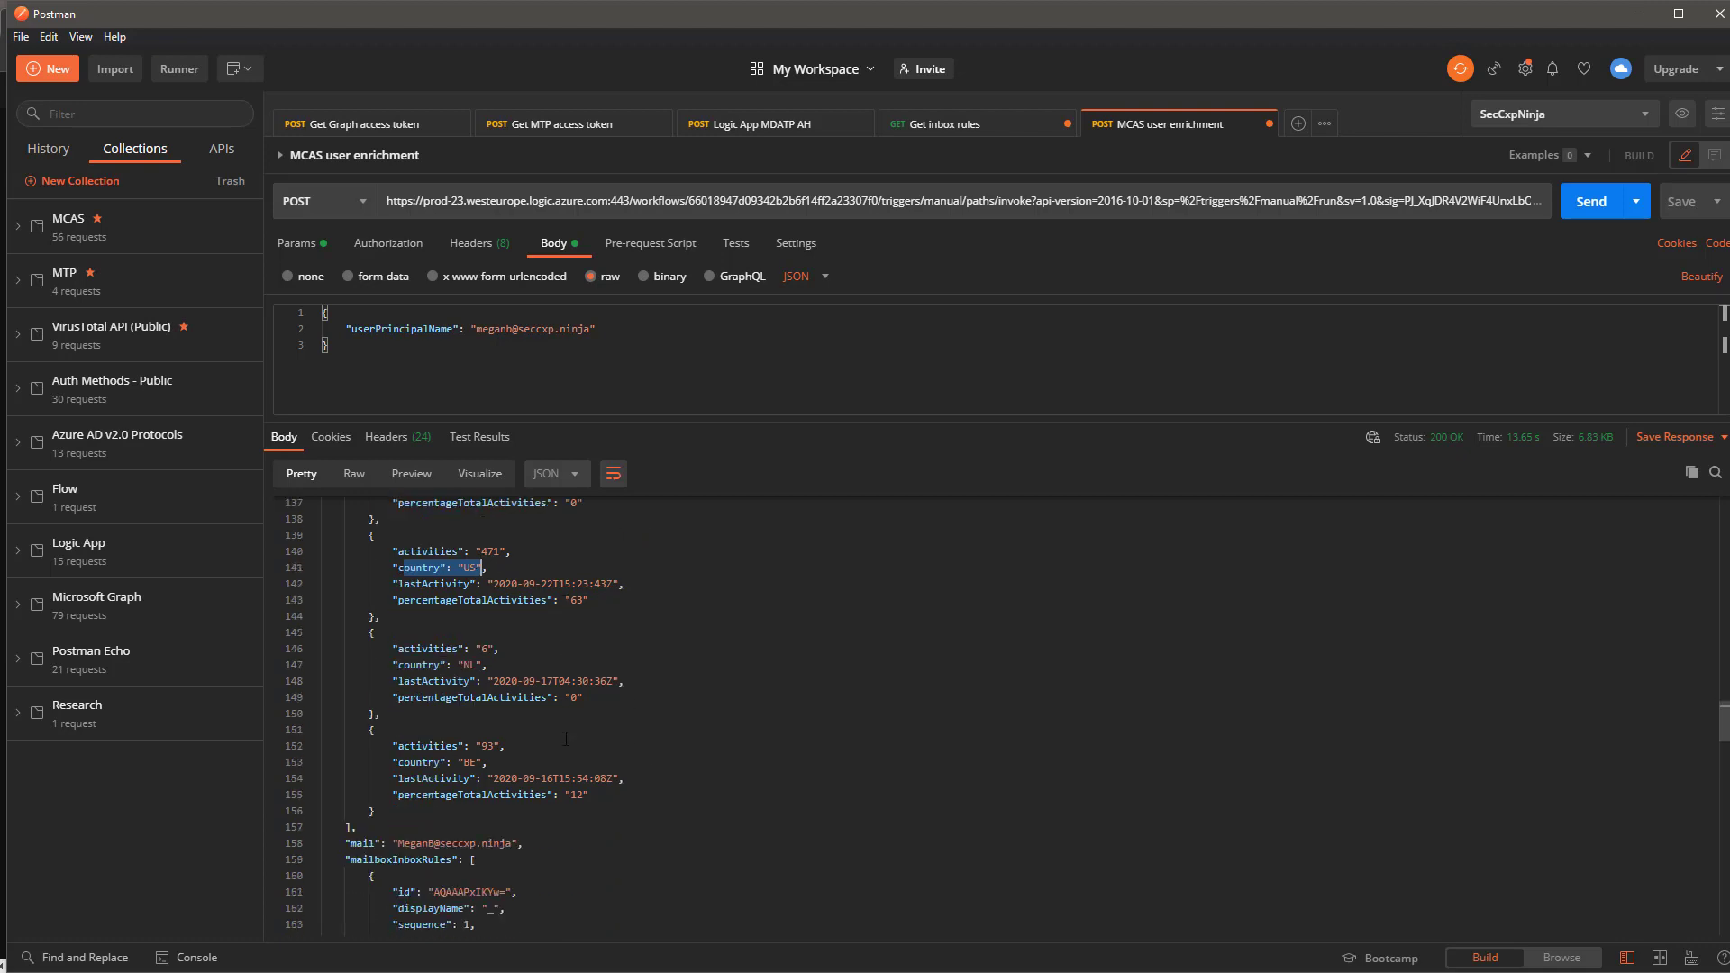
drag(442, 763, 486, 763)
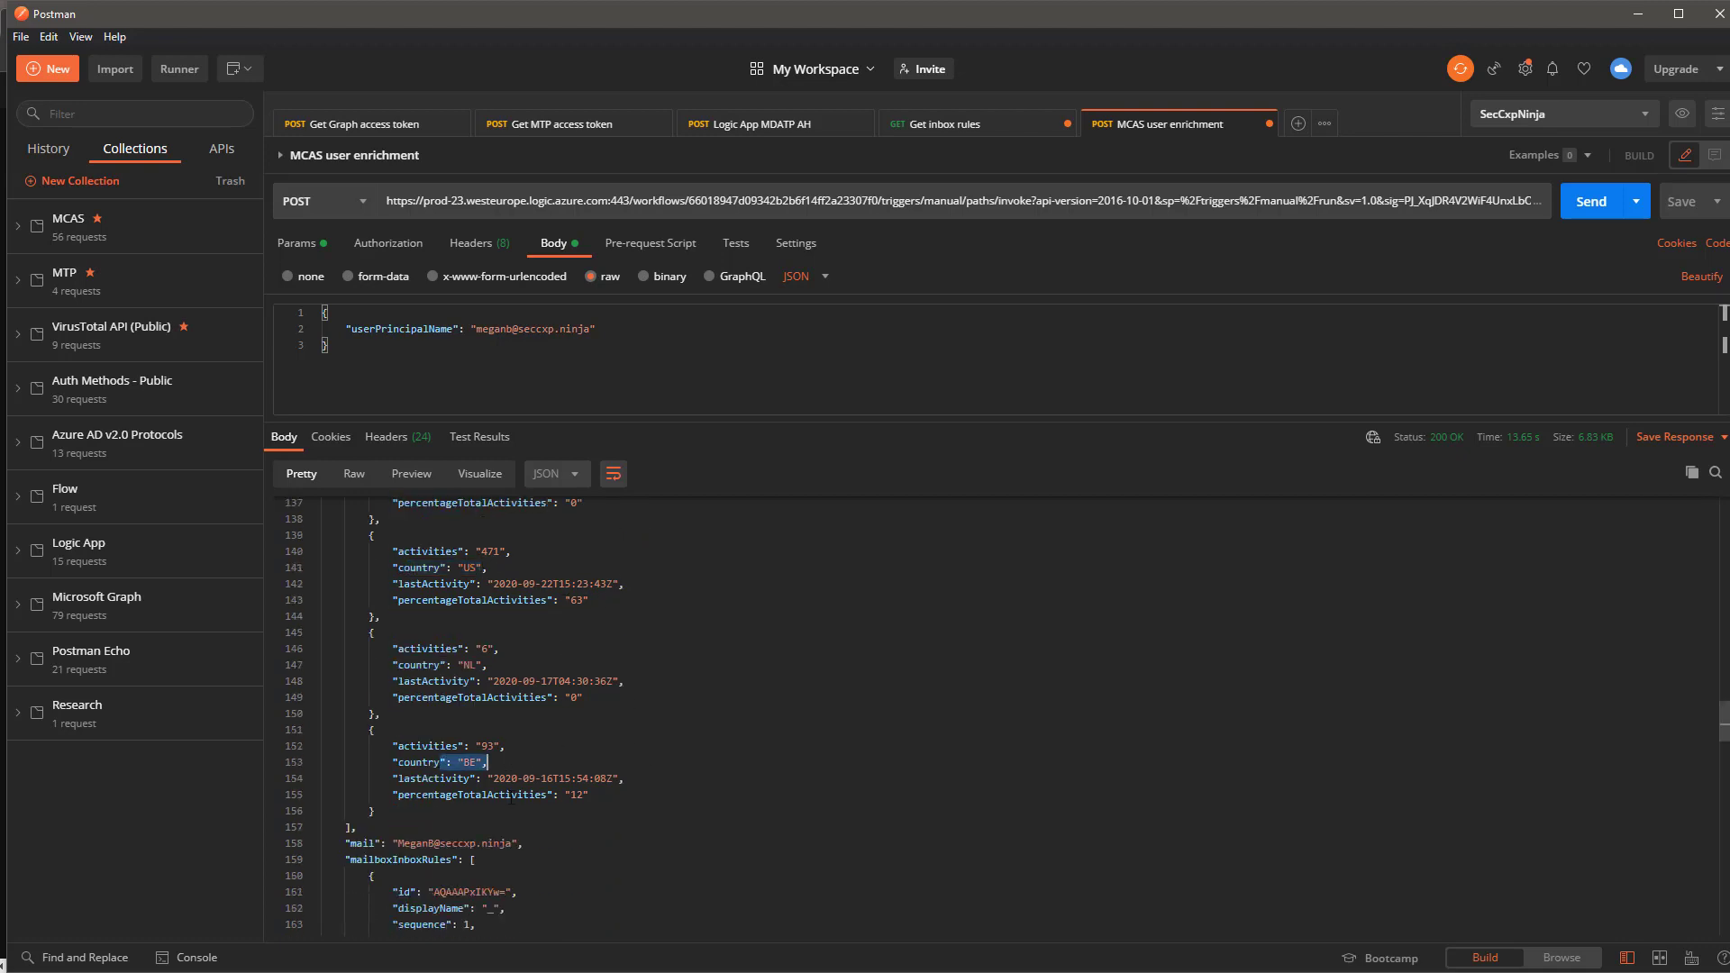
drag(589, 795, 493, 798)
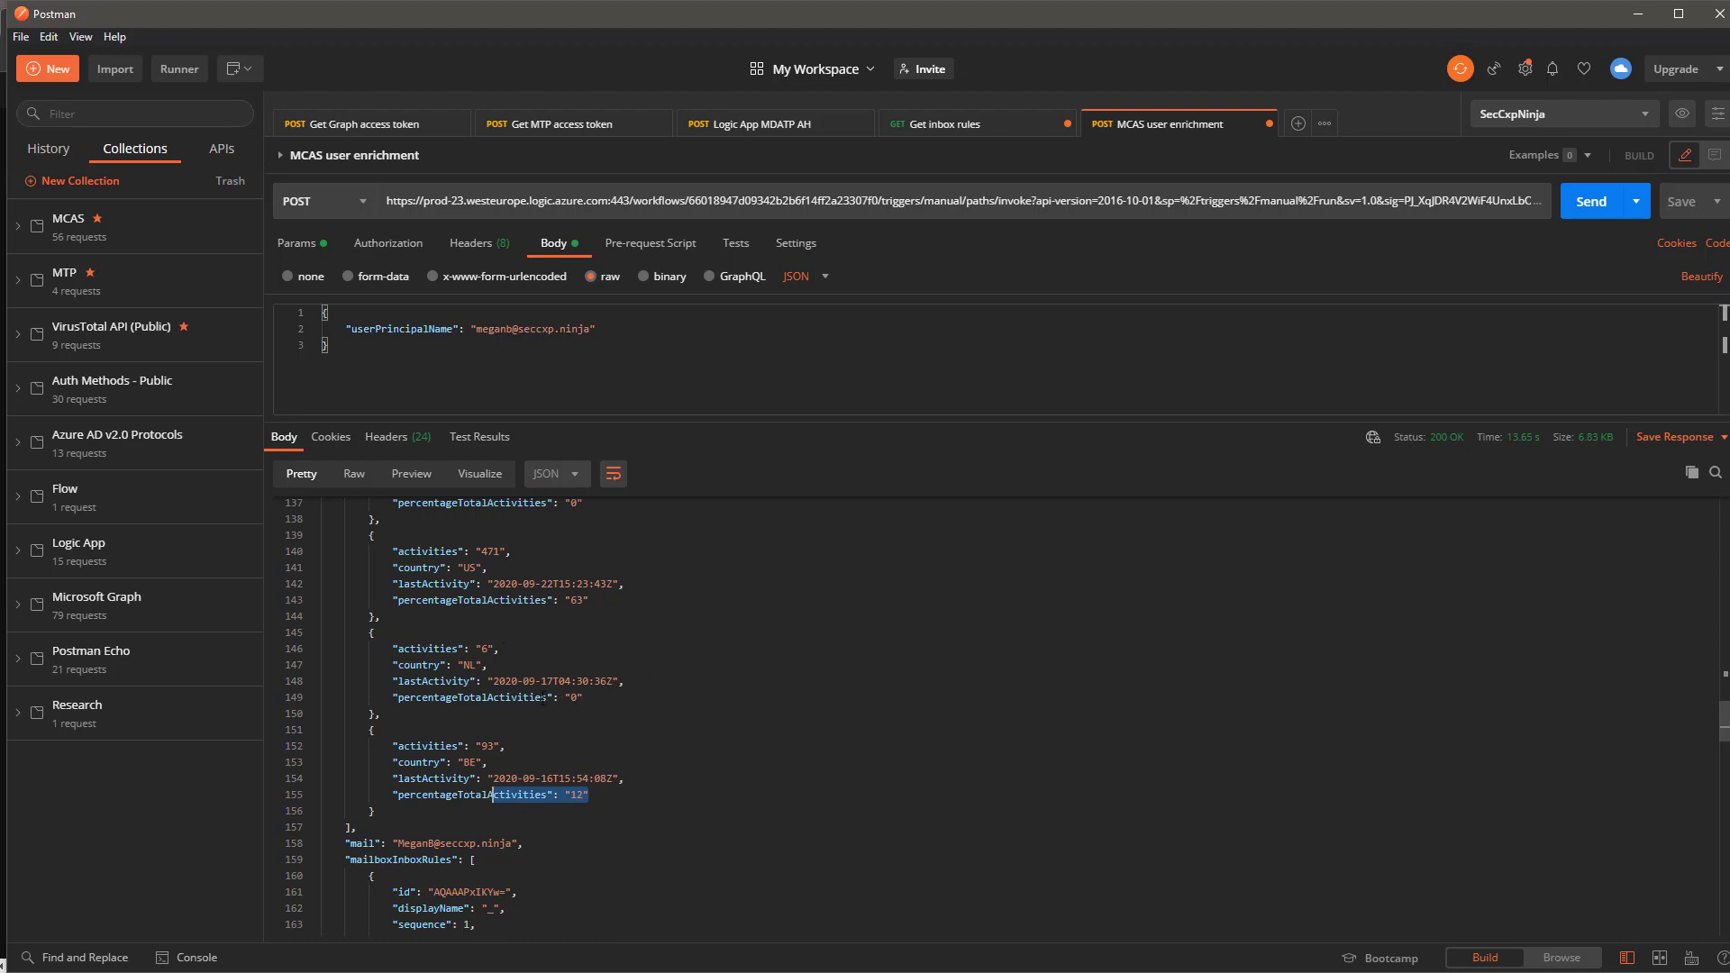
scroll(543, 700, down, 3)
scroll(543, 699, down, 3)
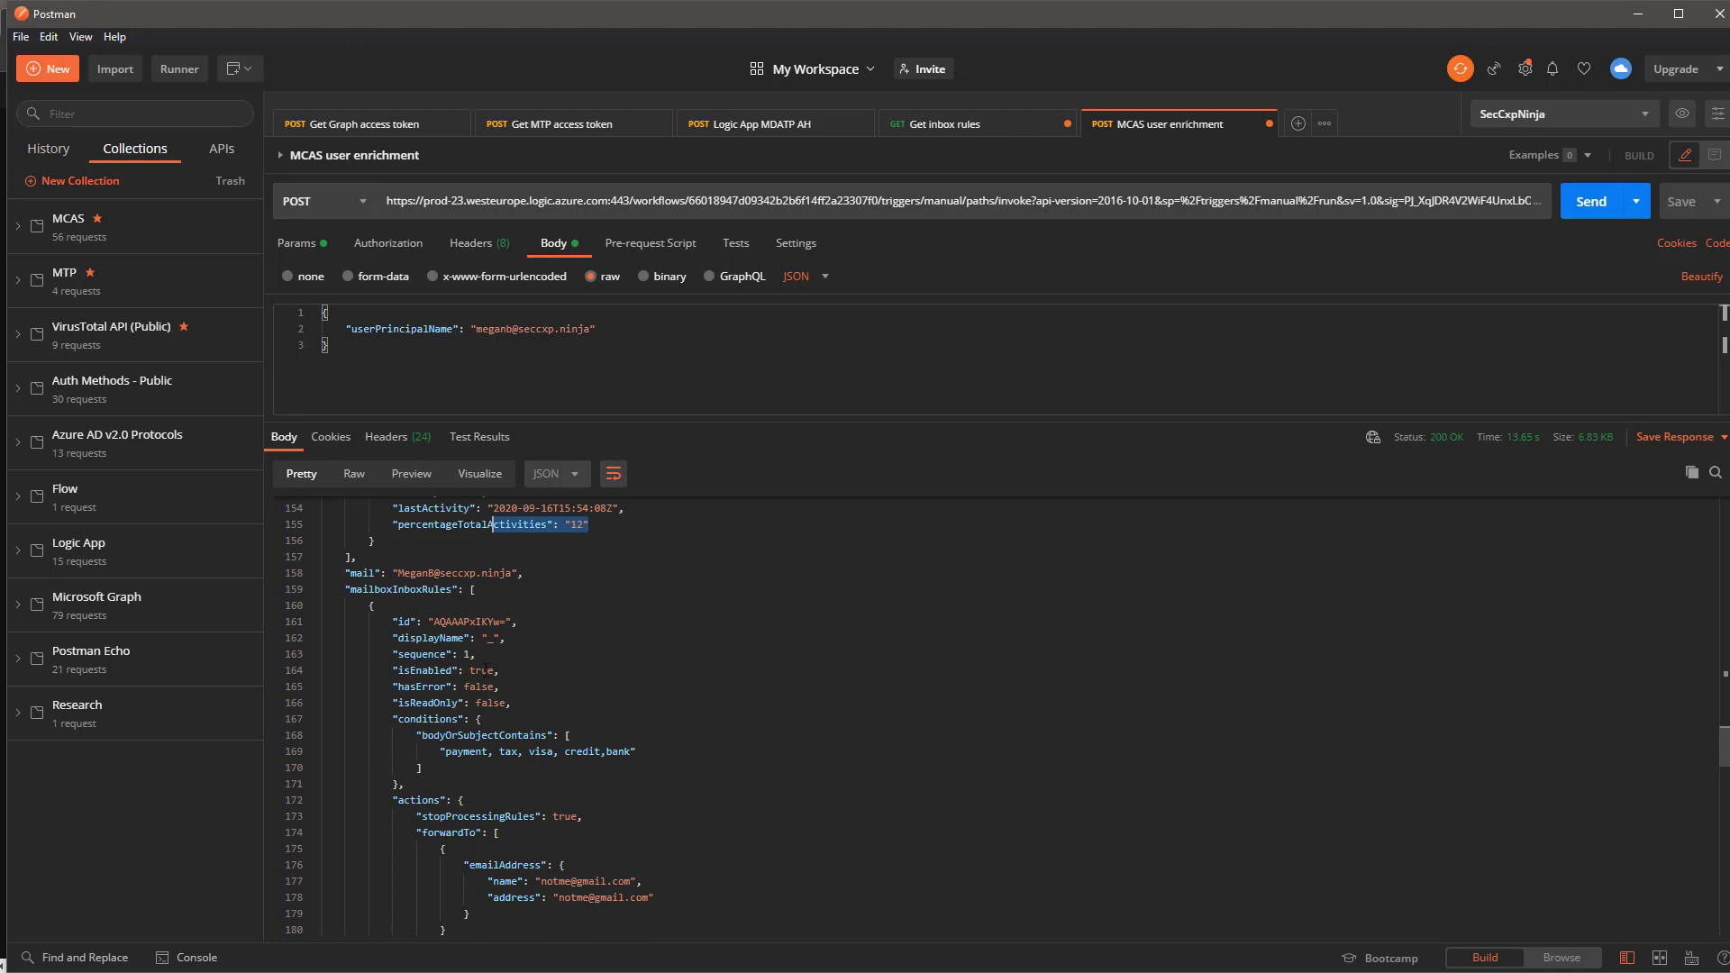
scroll(550, 679, down, 2)
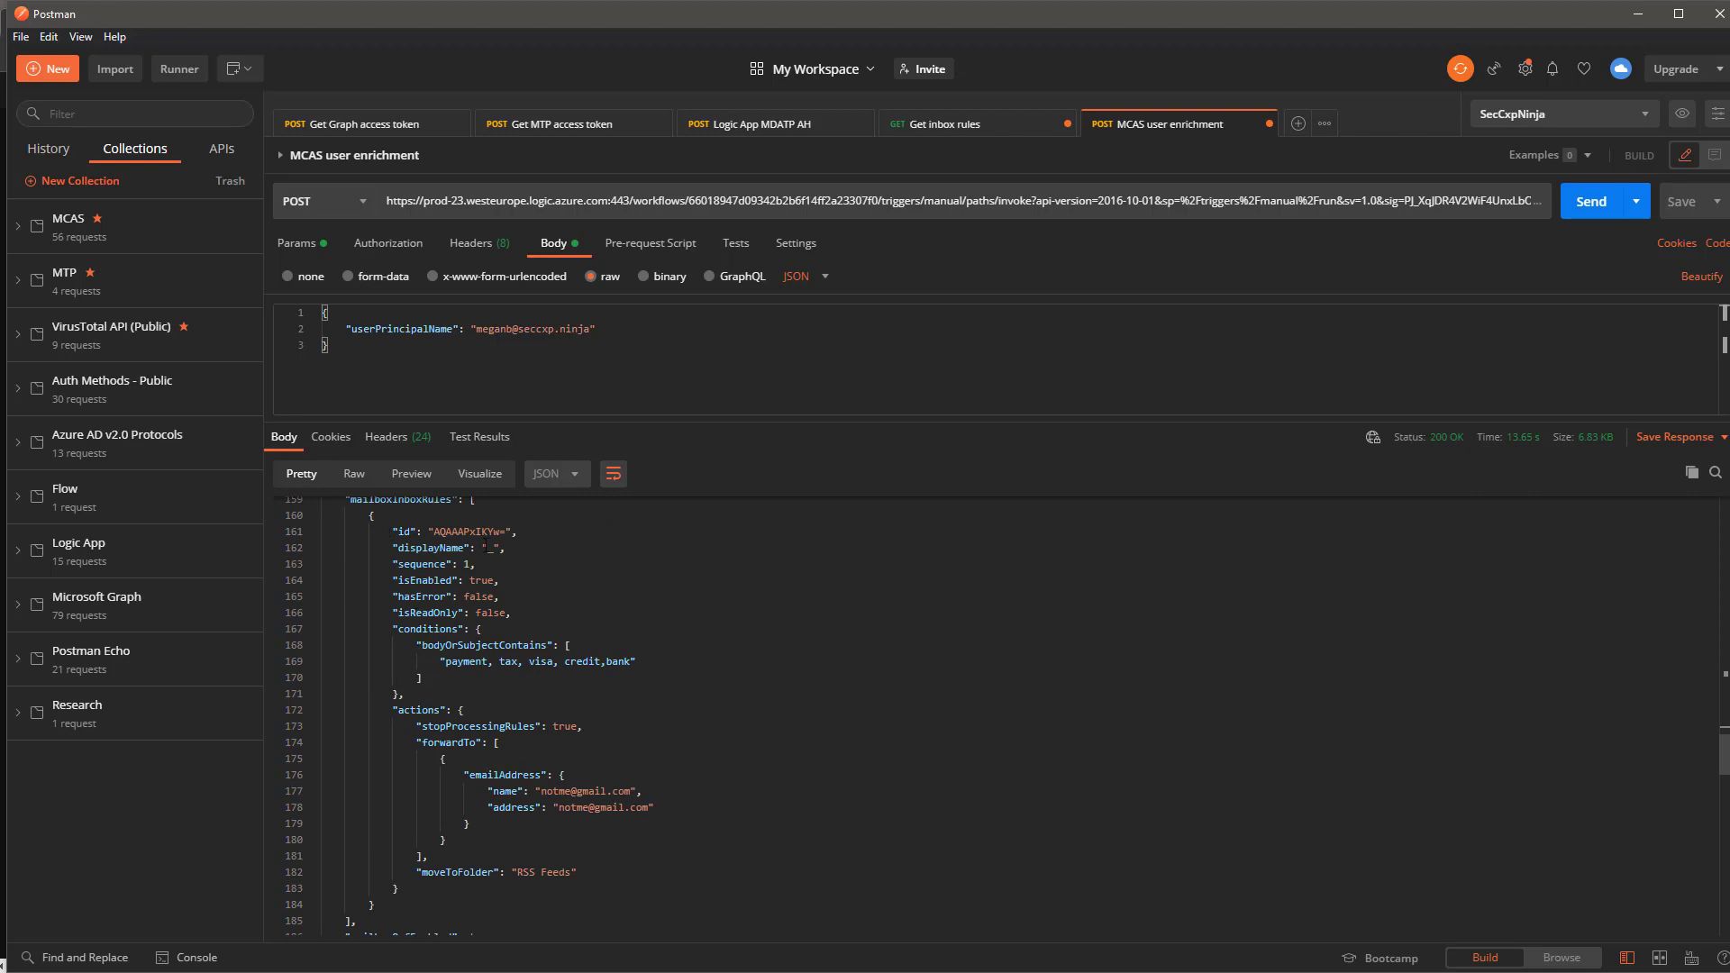
double_click(488, 547)
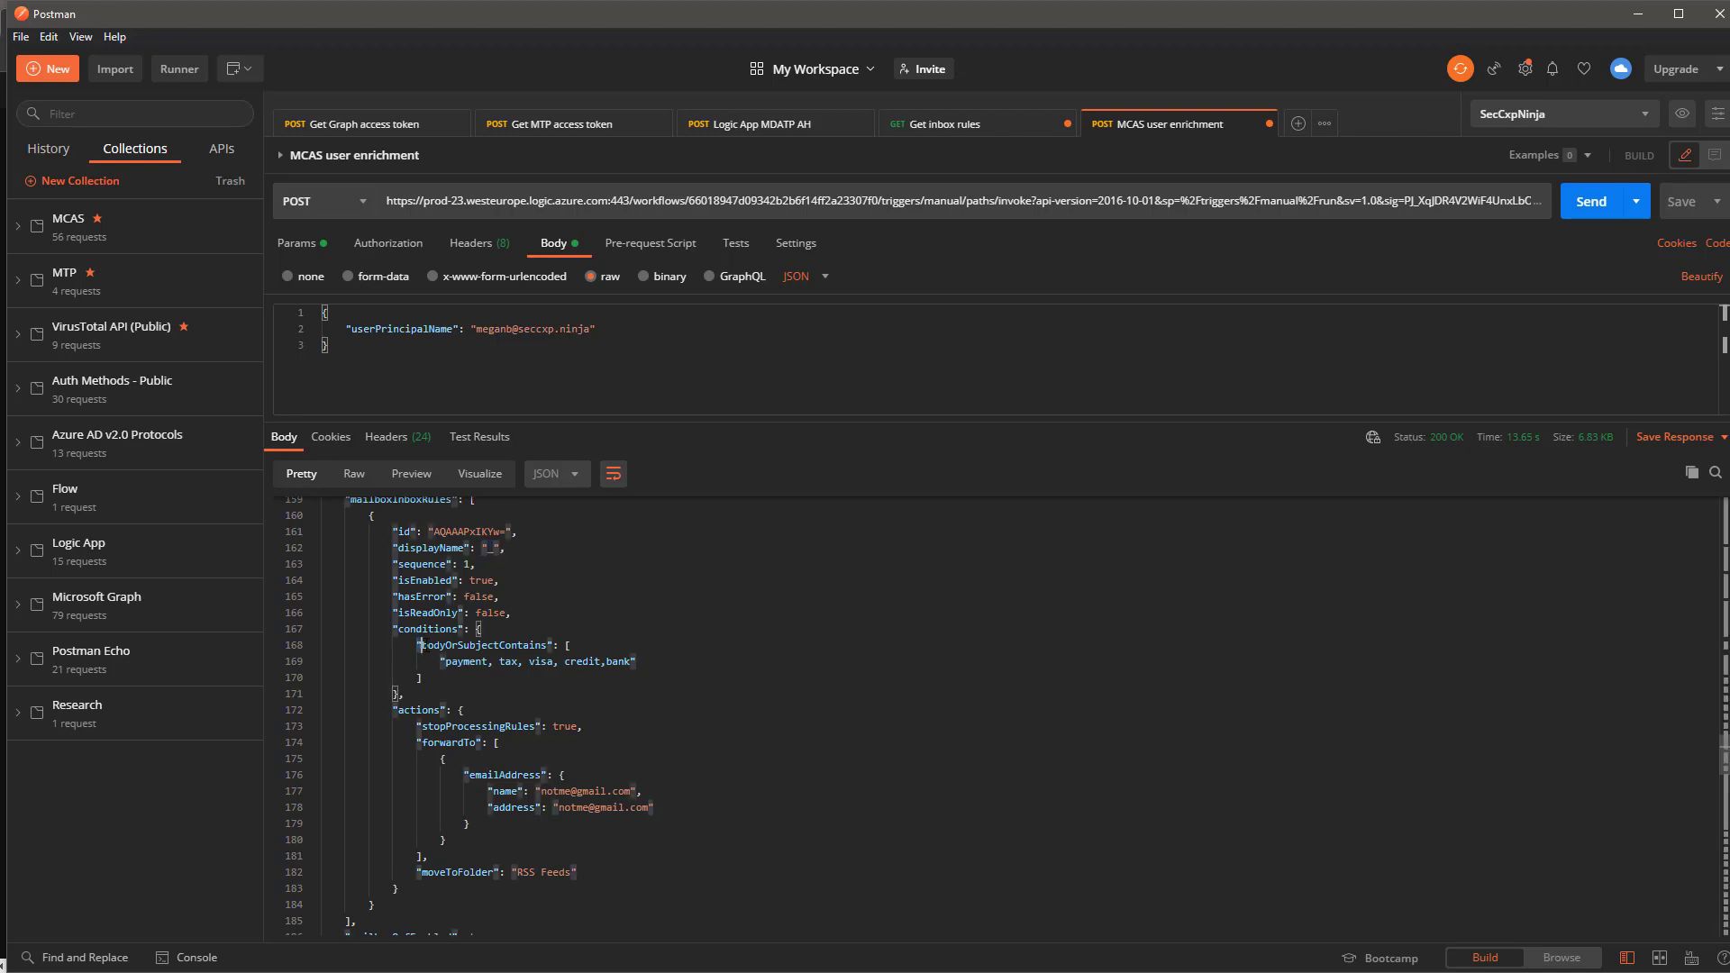
drag(322, 645, 620, 661)
click(498, 703)
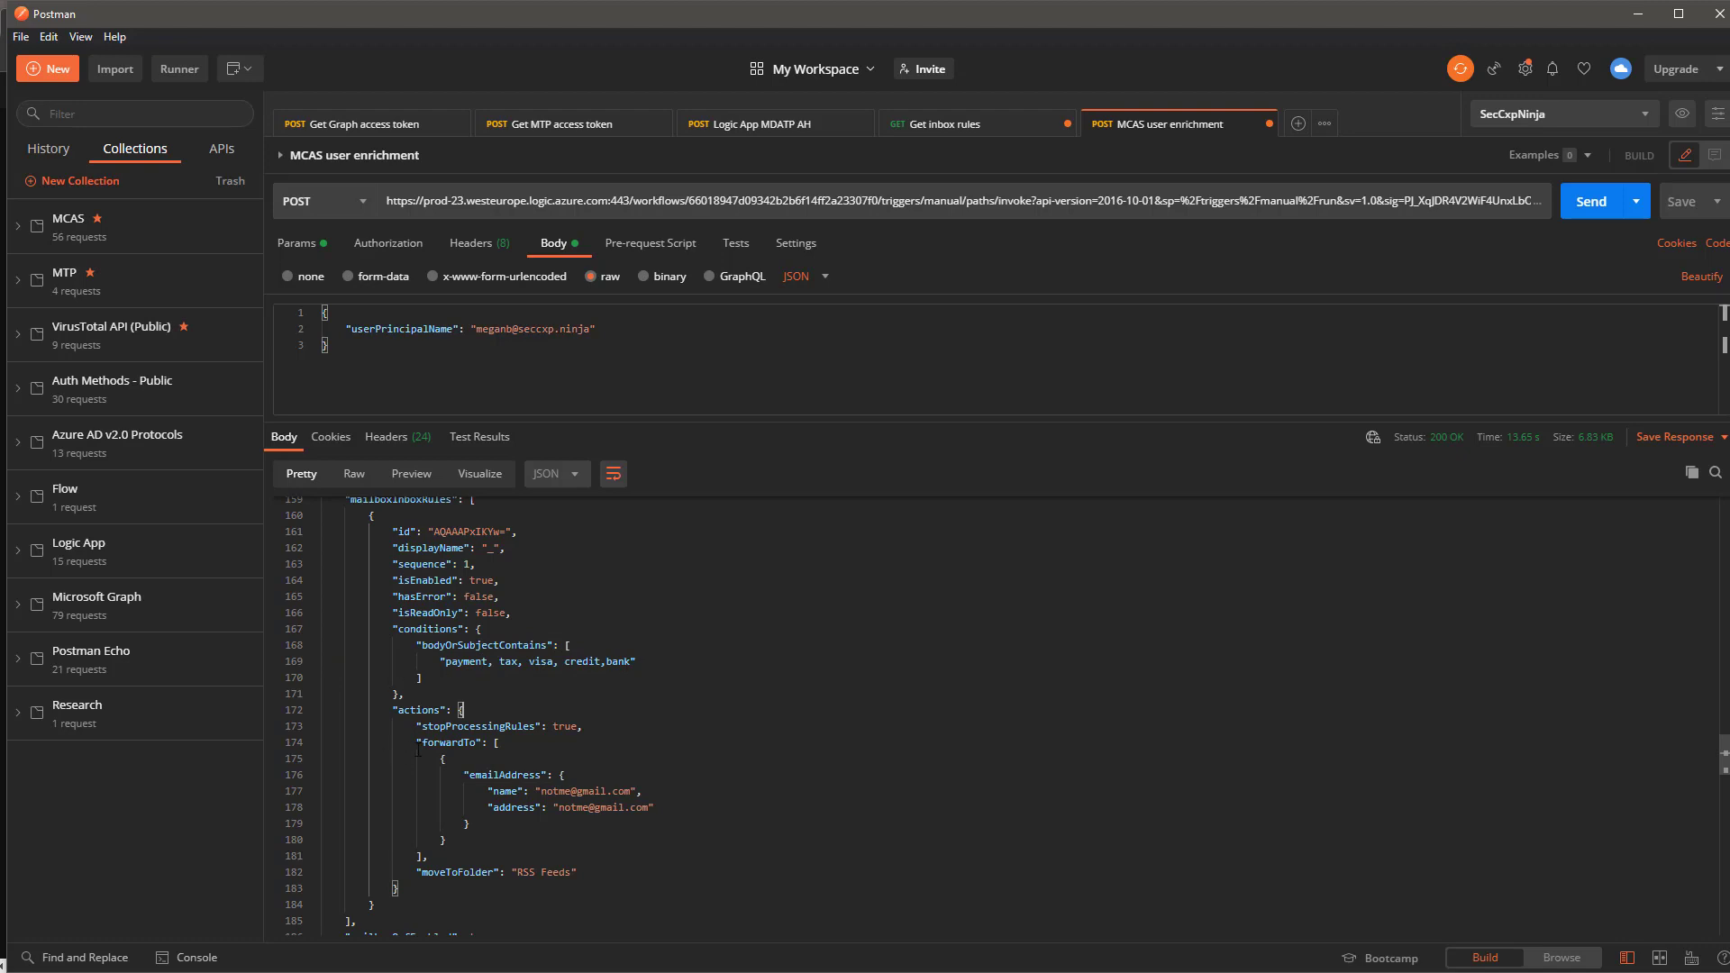
drag(465, 711, 657, 807)
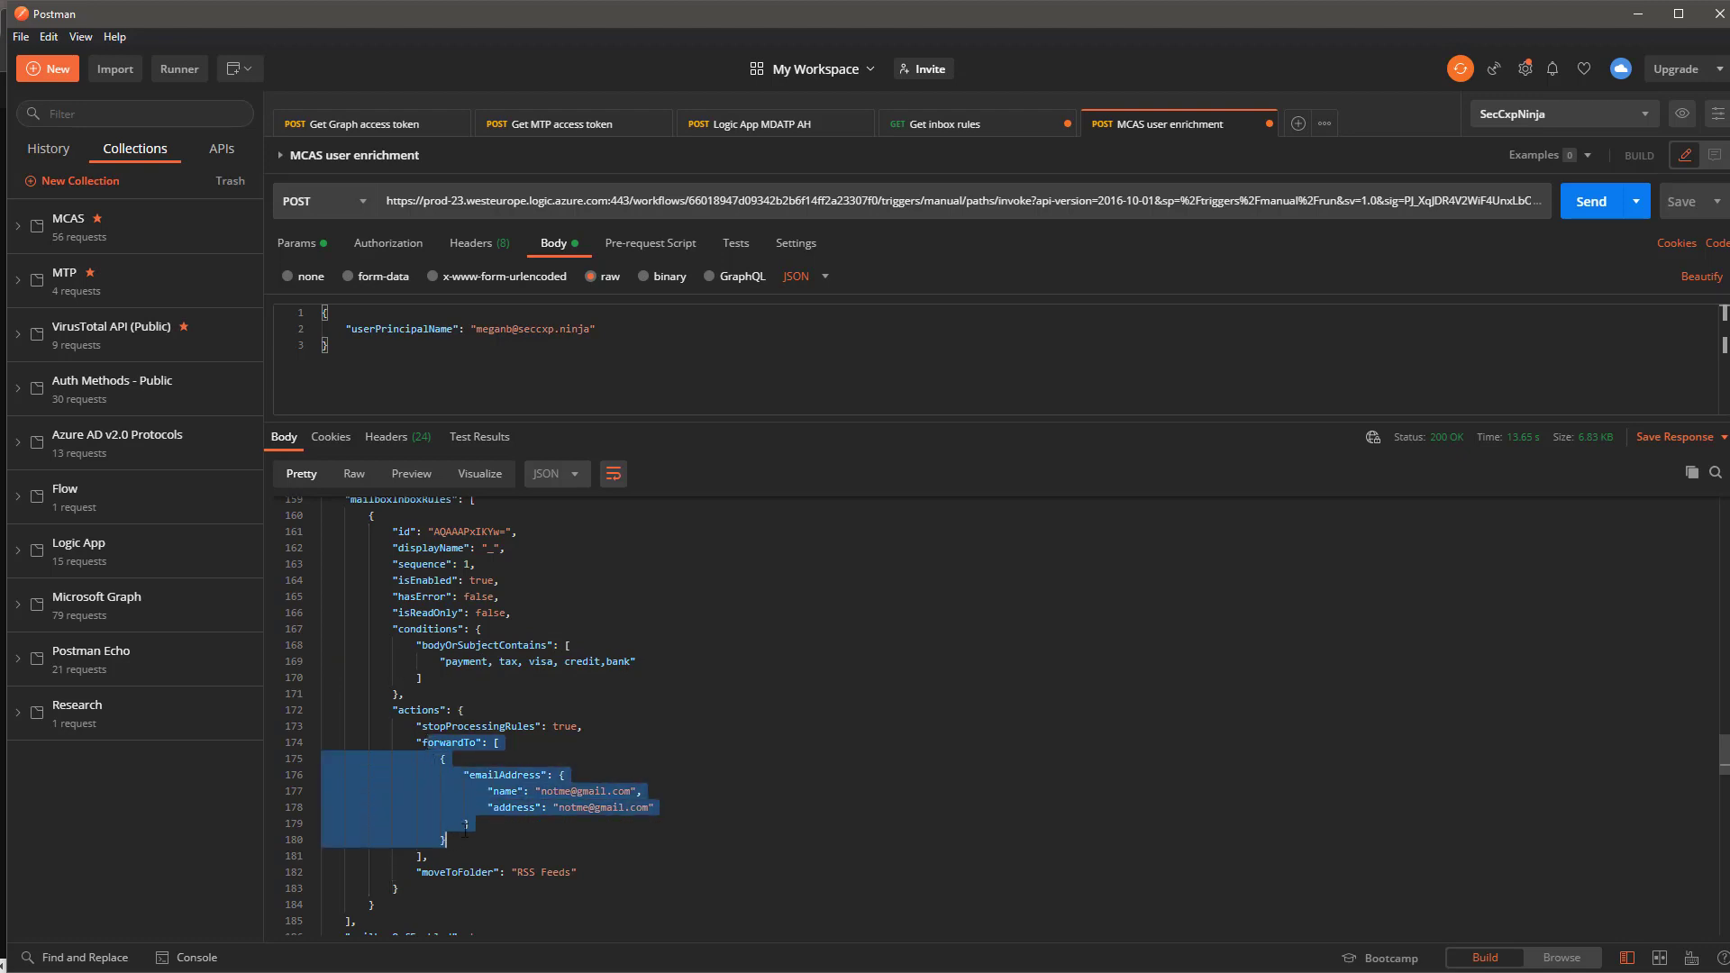
click(624, 699)
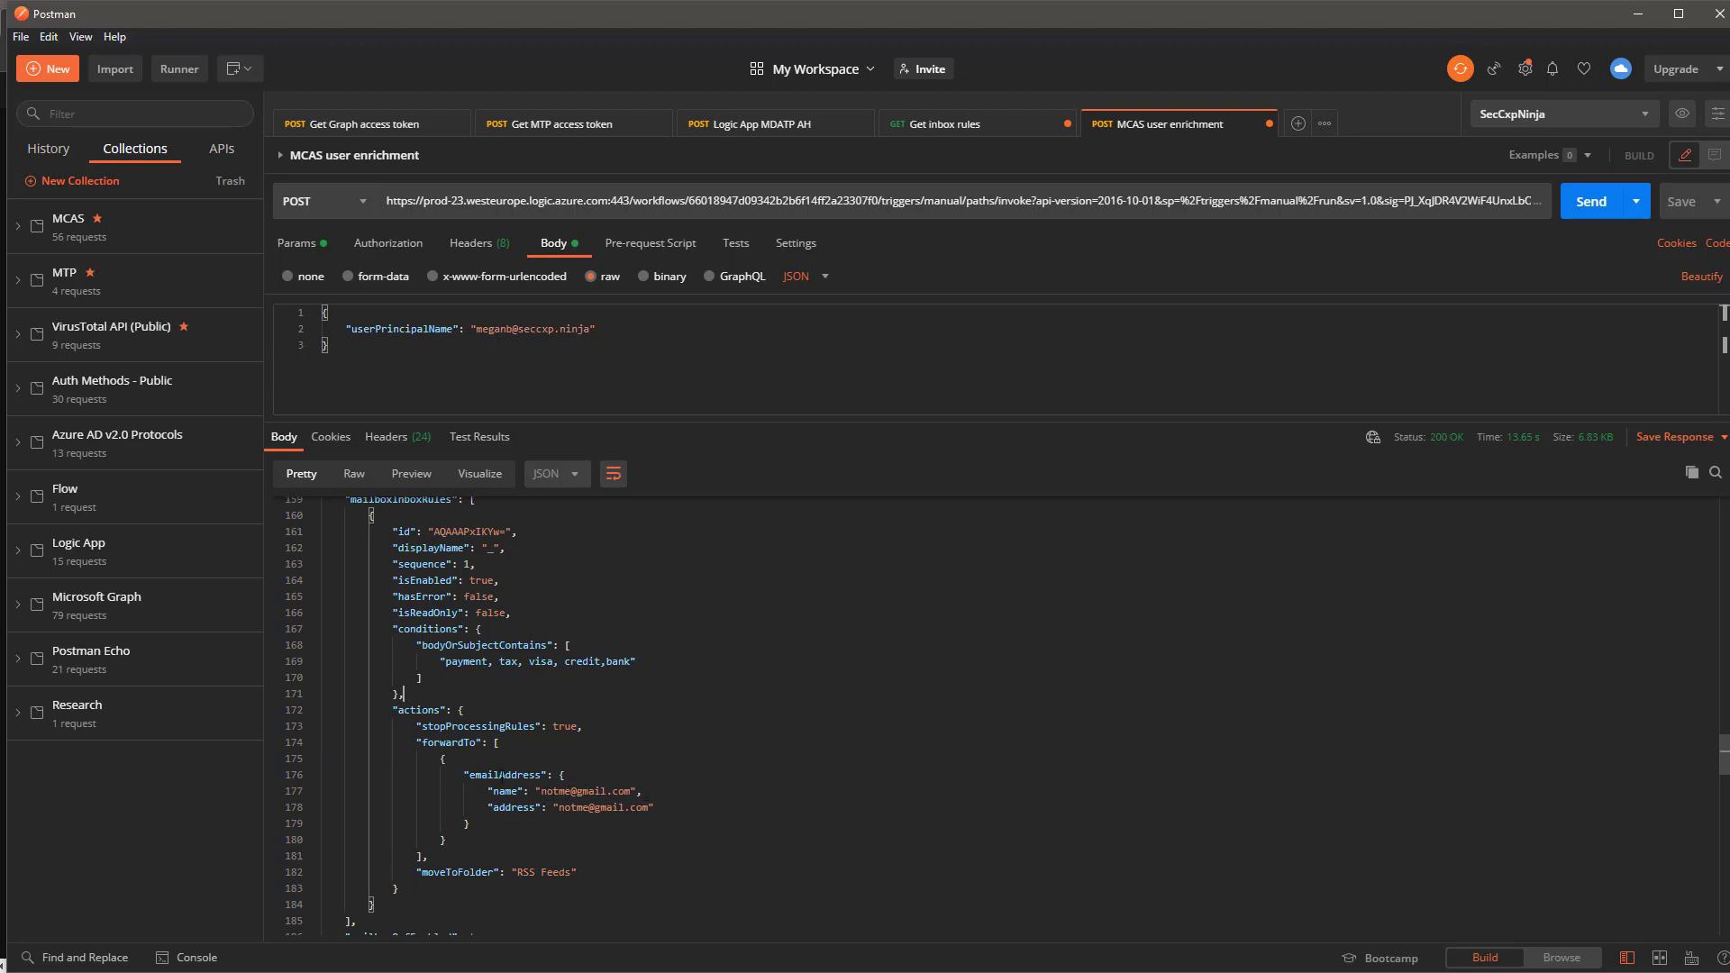
scroll(492, 777, down, 1)
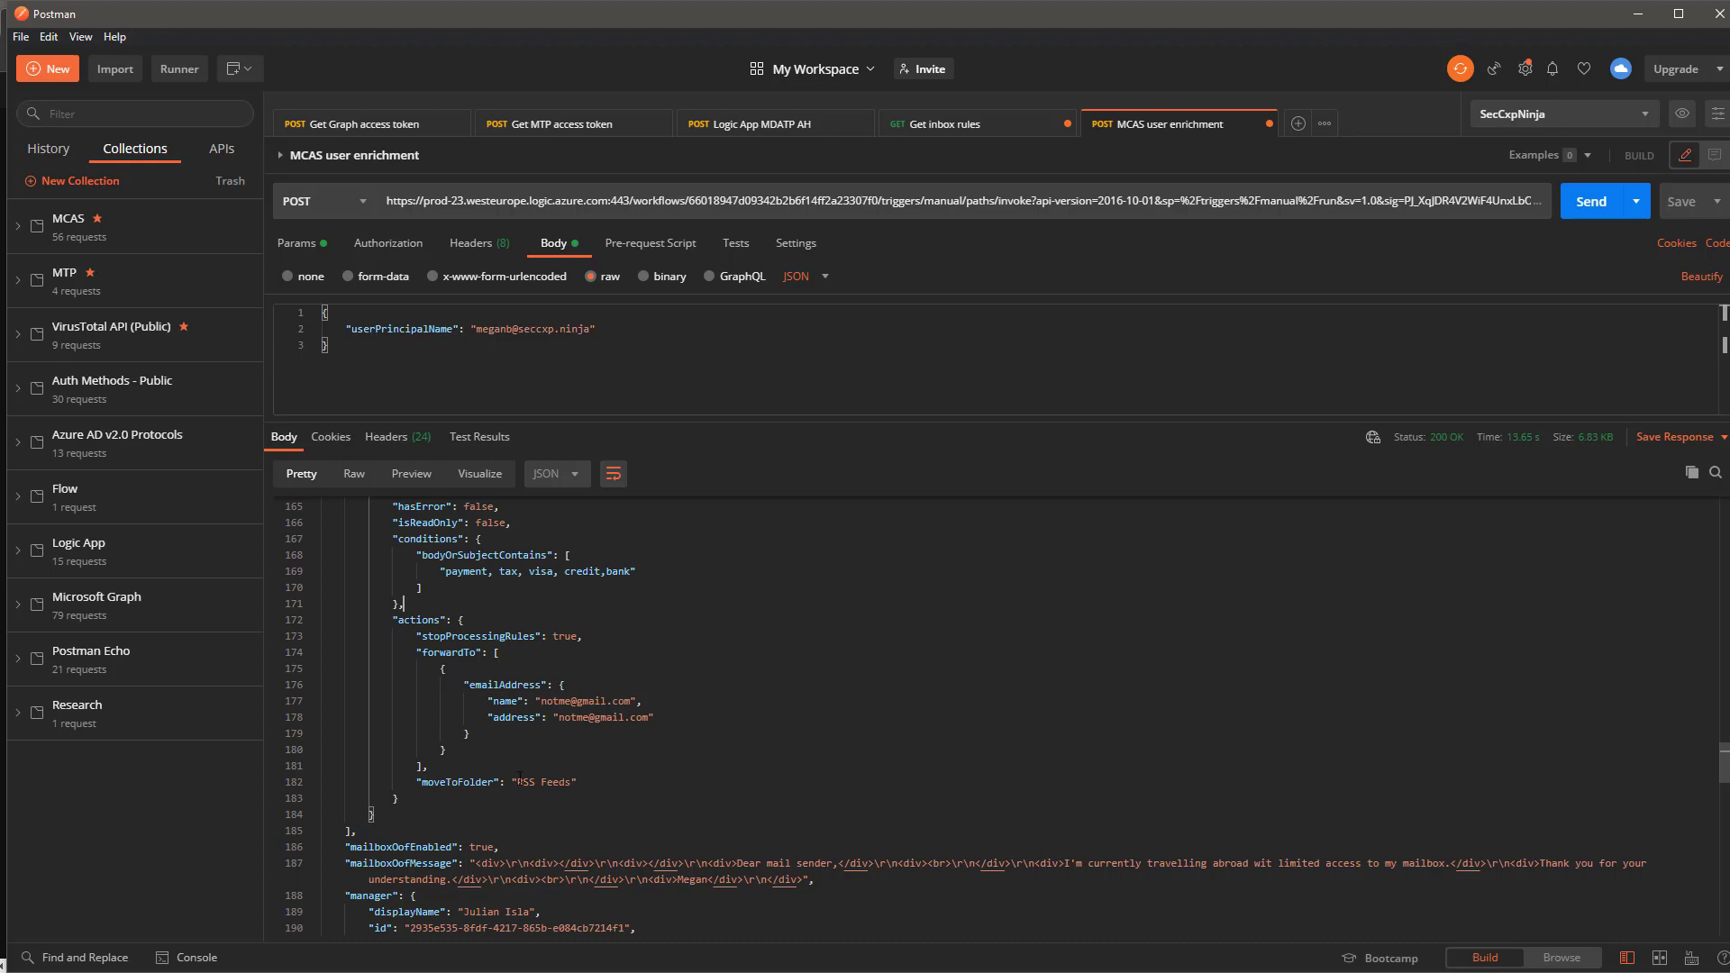
drag(519, 781, 572, 782)
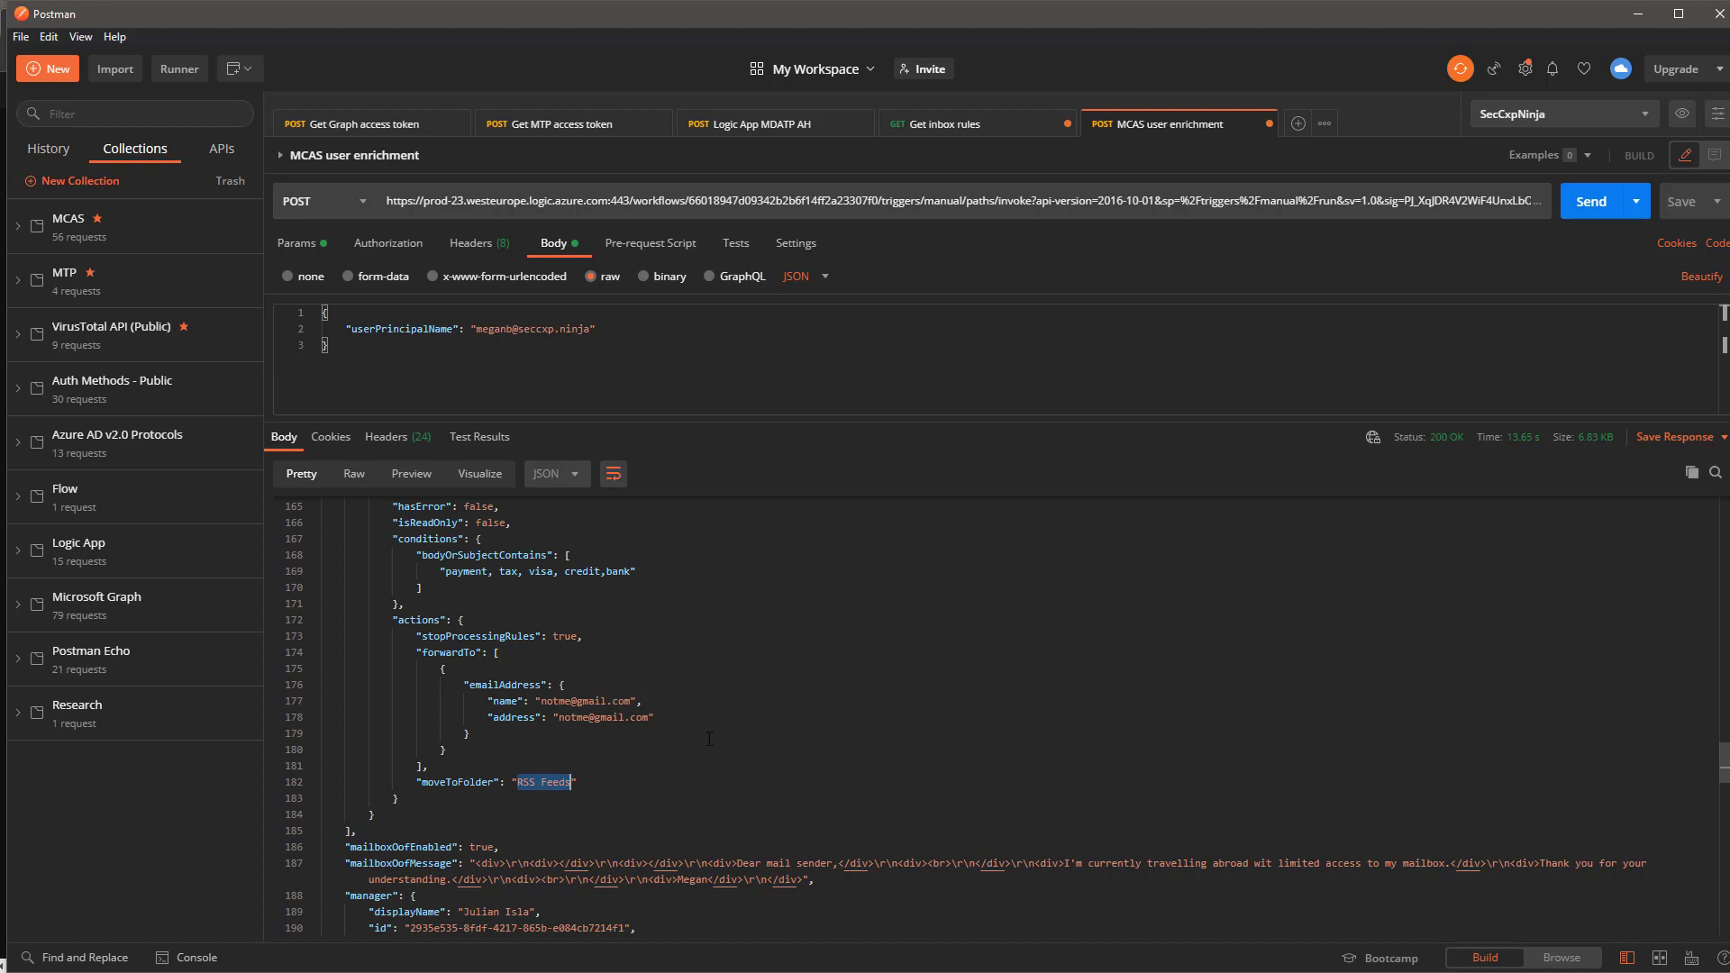
scroll(709, 739, down, 3)
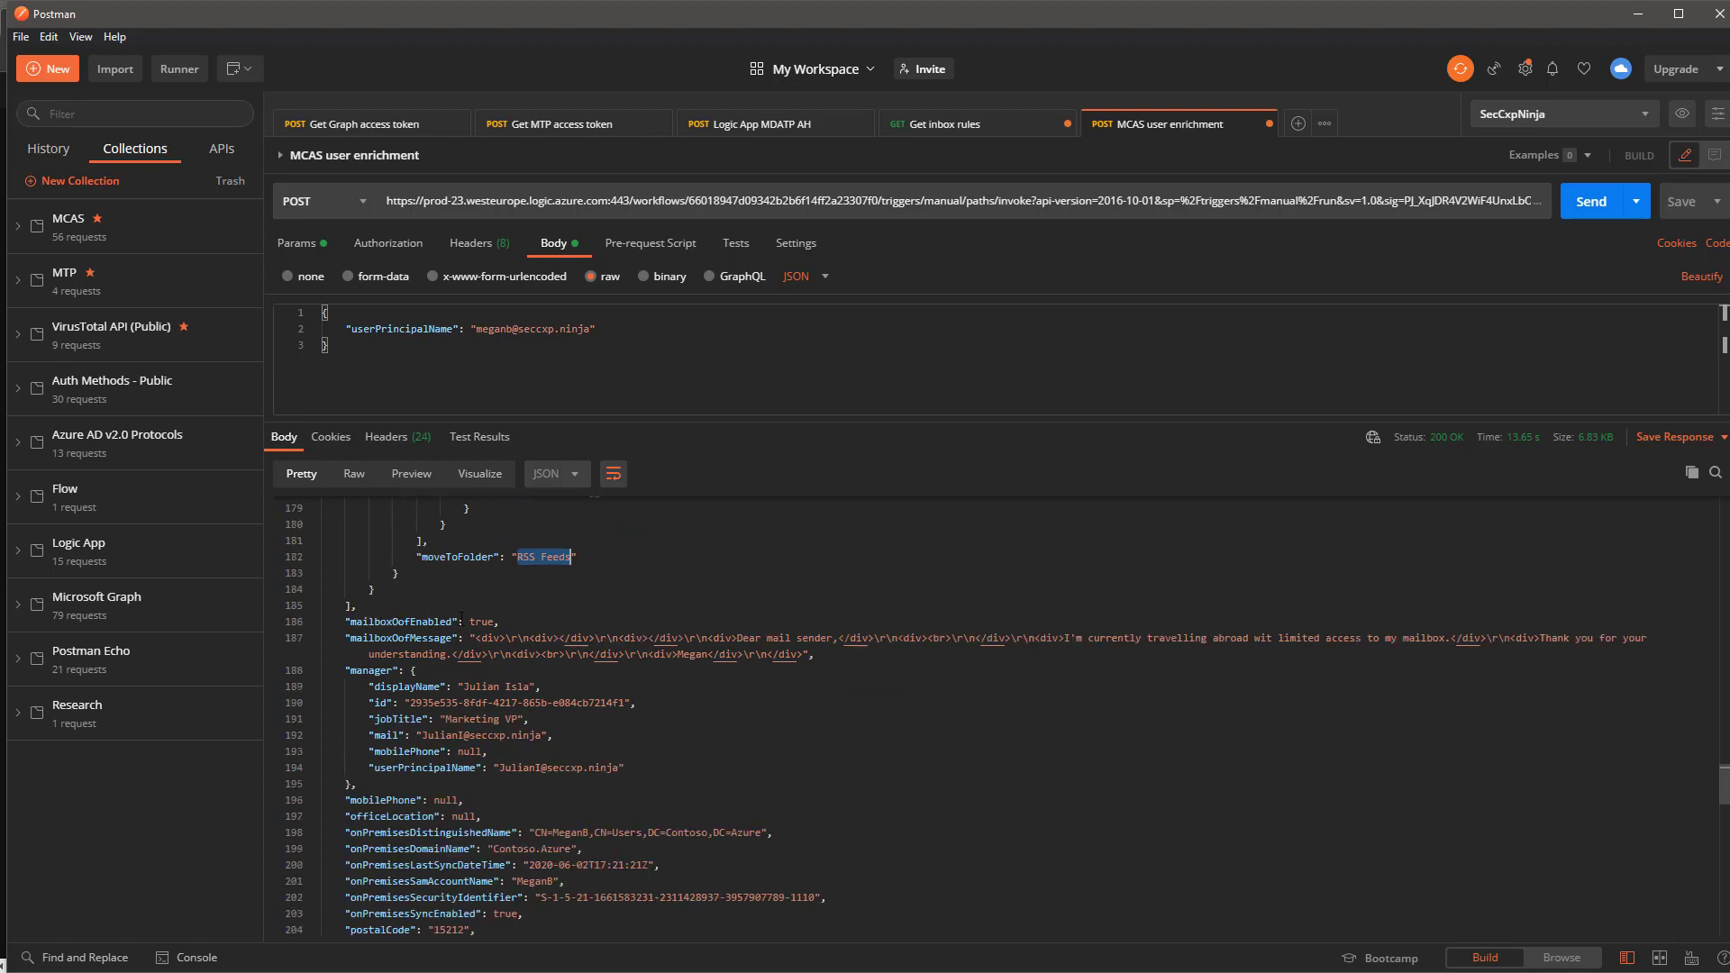
drag(469, 622, 817, 654)
click(935, 723)
scroll(505, 669, down, 2)
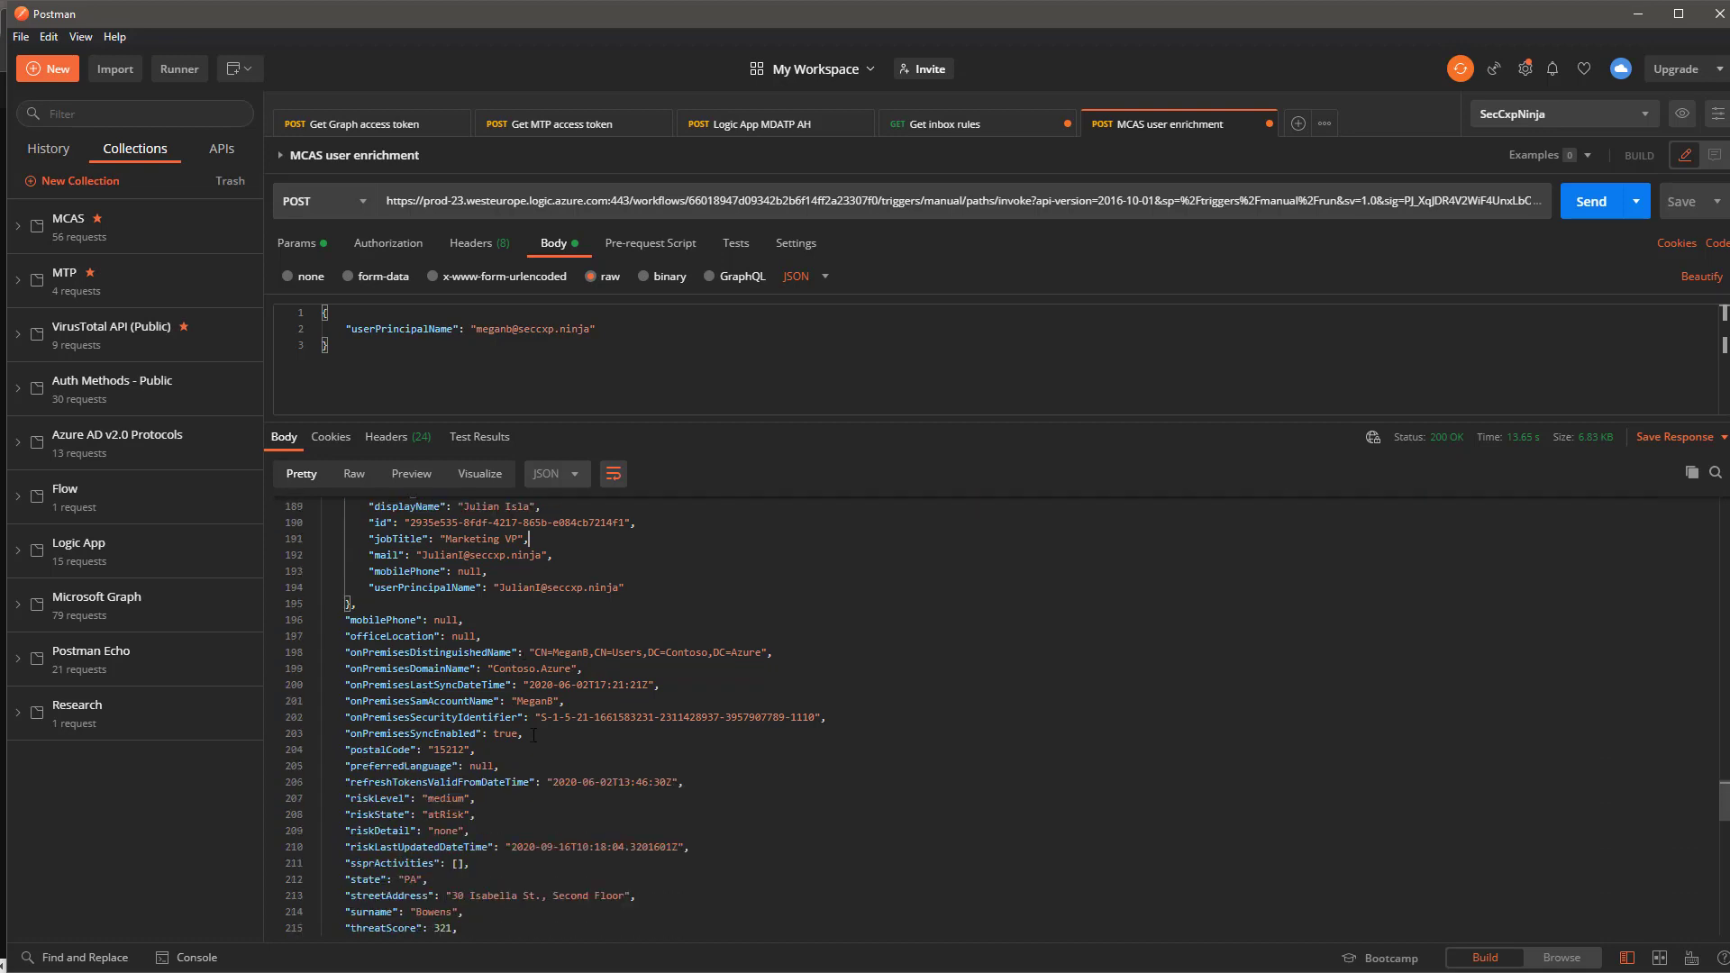
scroll(531, 737, down, 1)
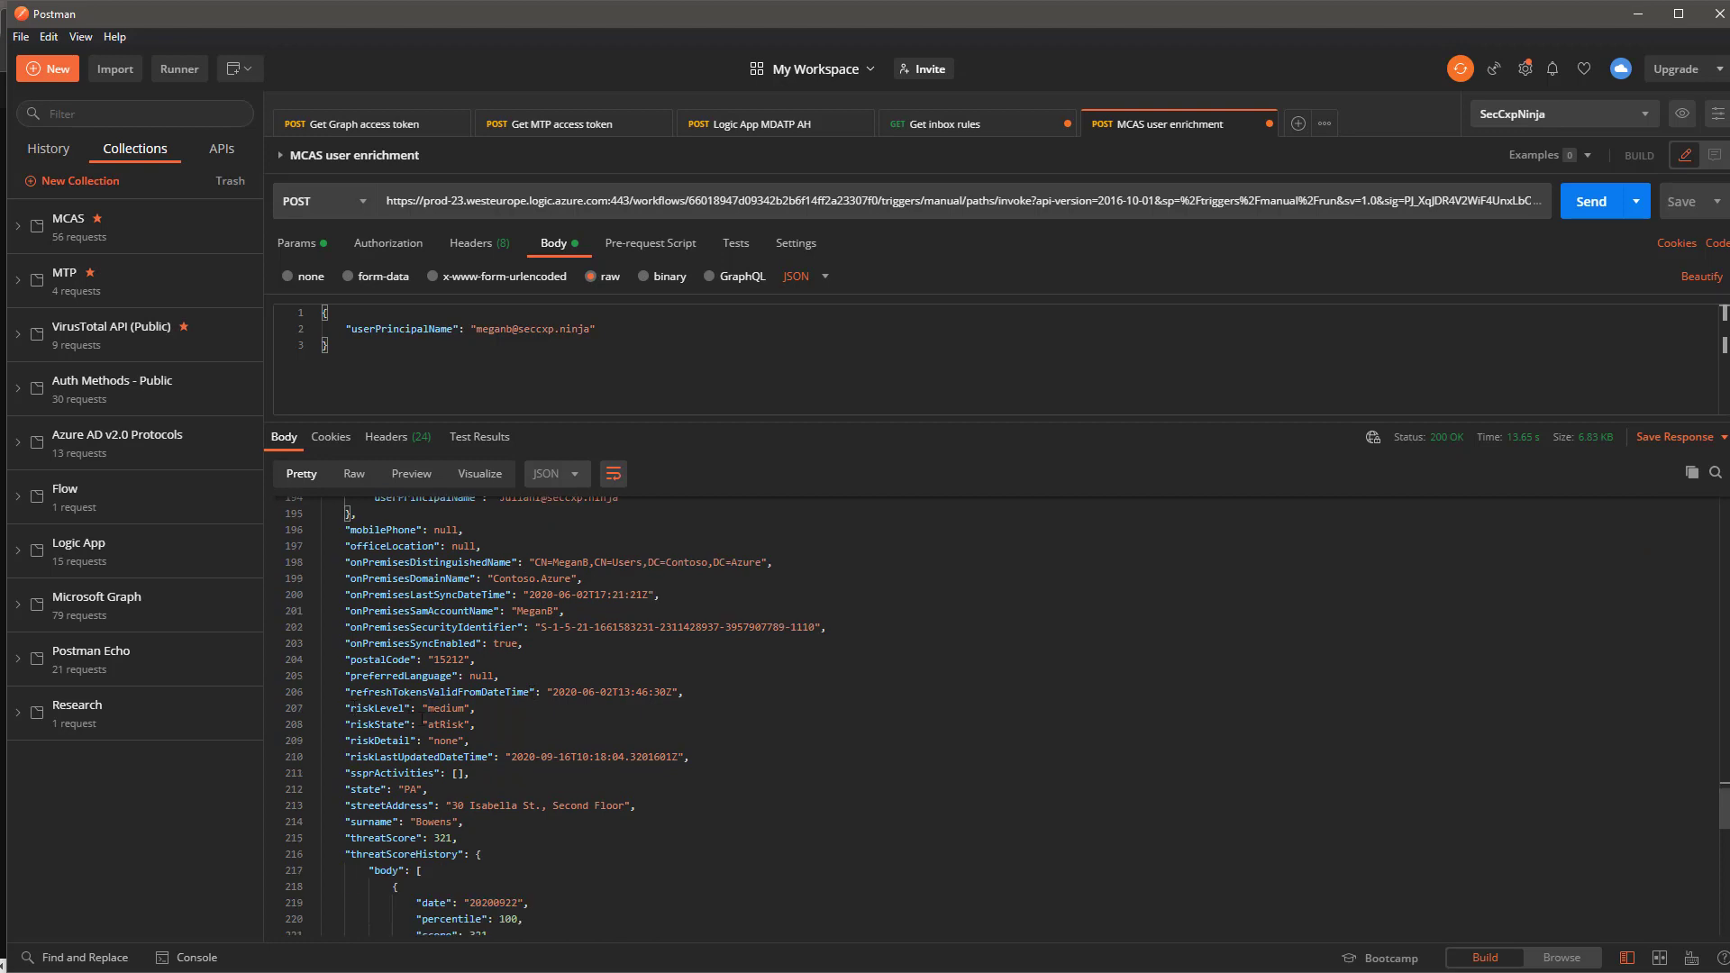
drag(425, 724, 471, 708)
click(419, 708)
scroll(522, 777, down, 2)
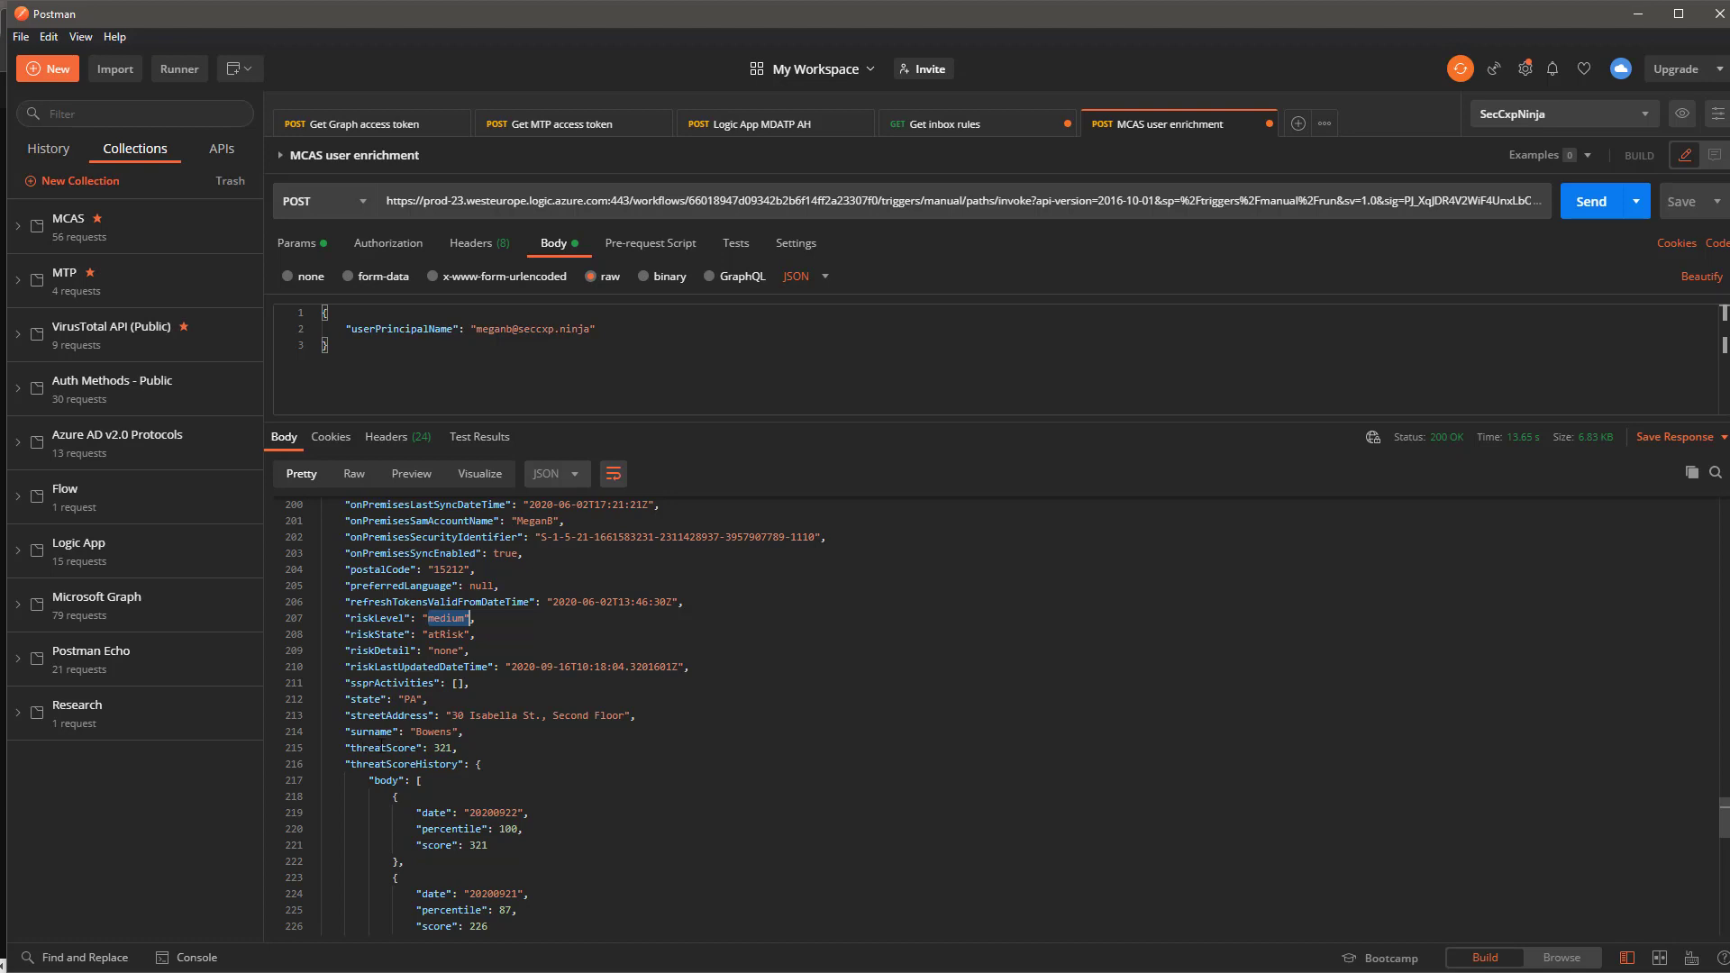
drag(435, 748, 448, 748)
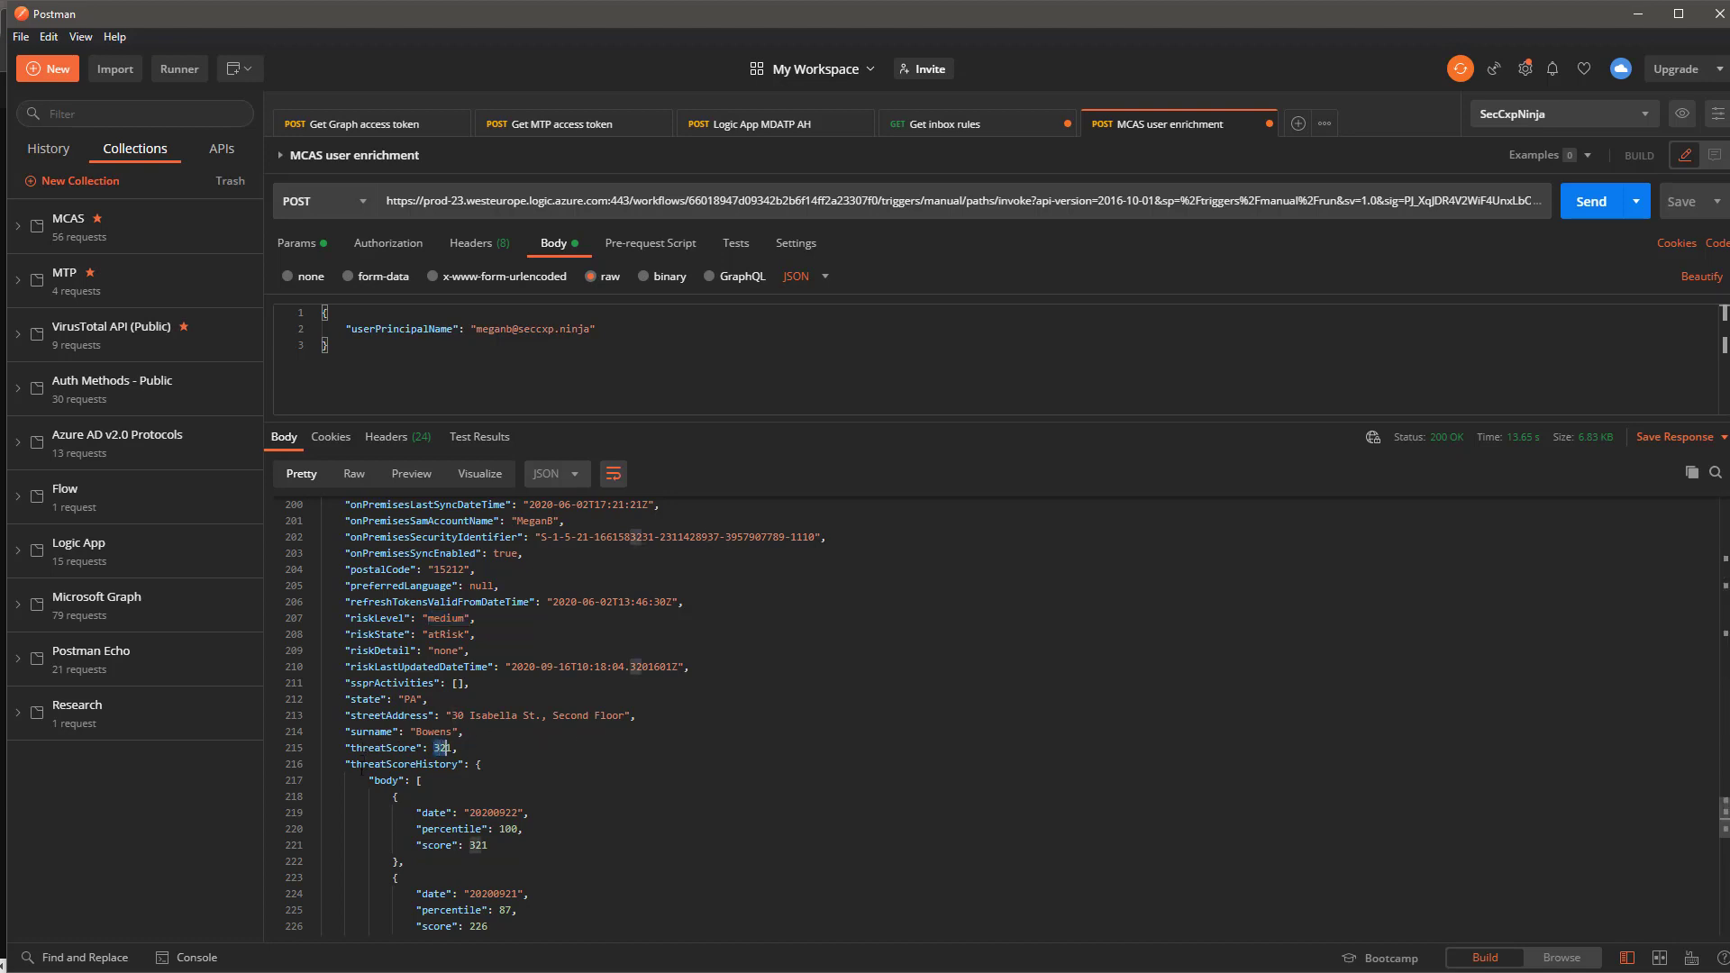
scroll(454, 764, down, 3)
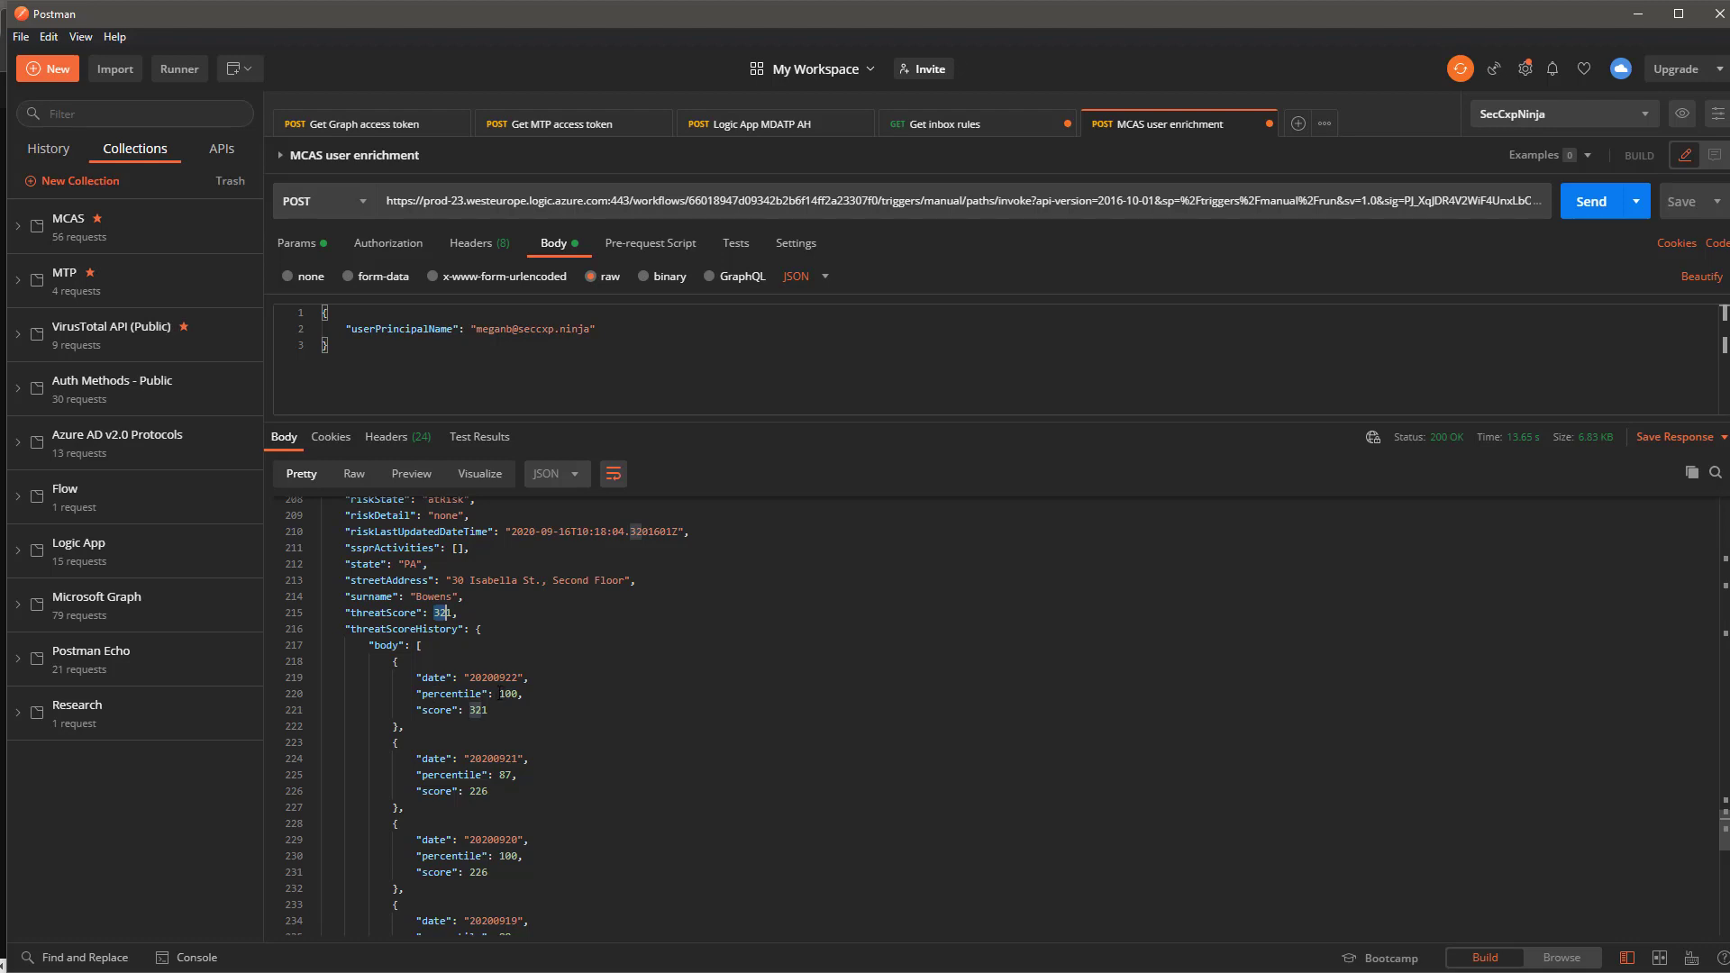
drag(500, 694, 522, 695)
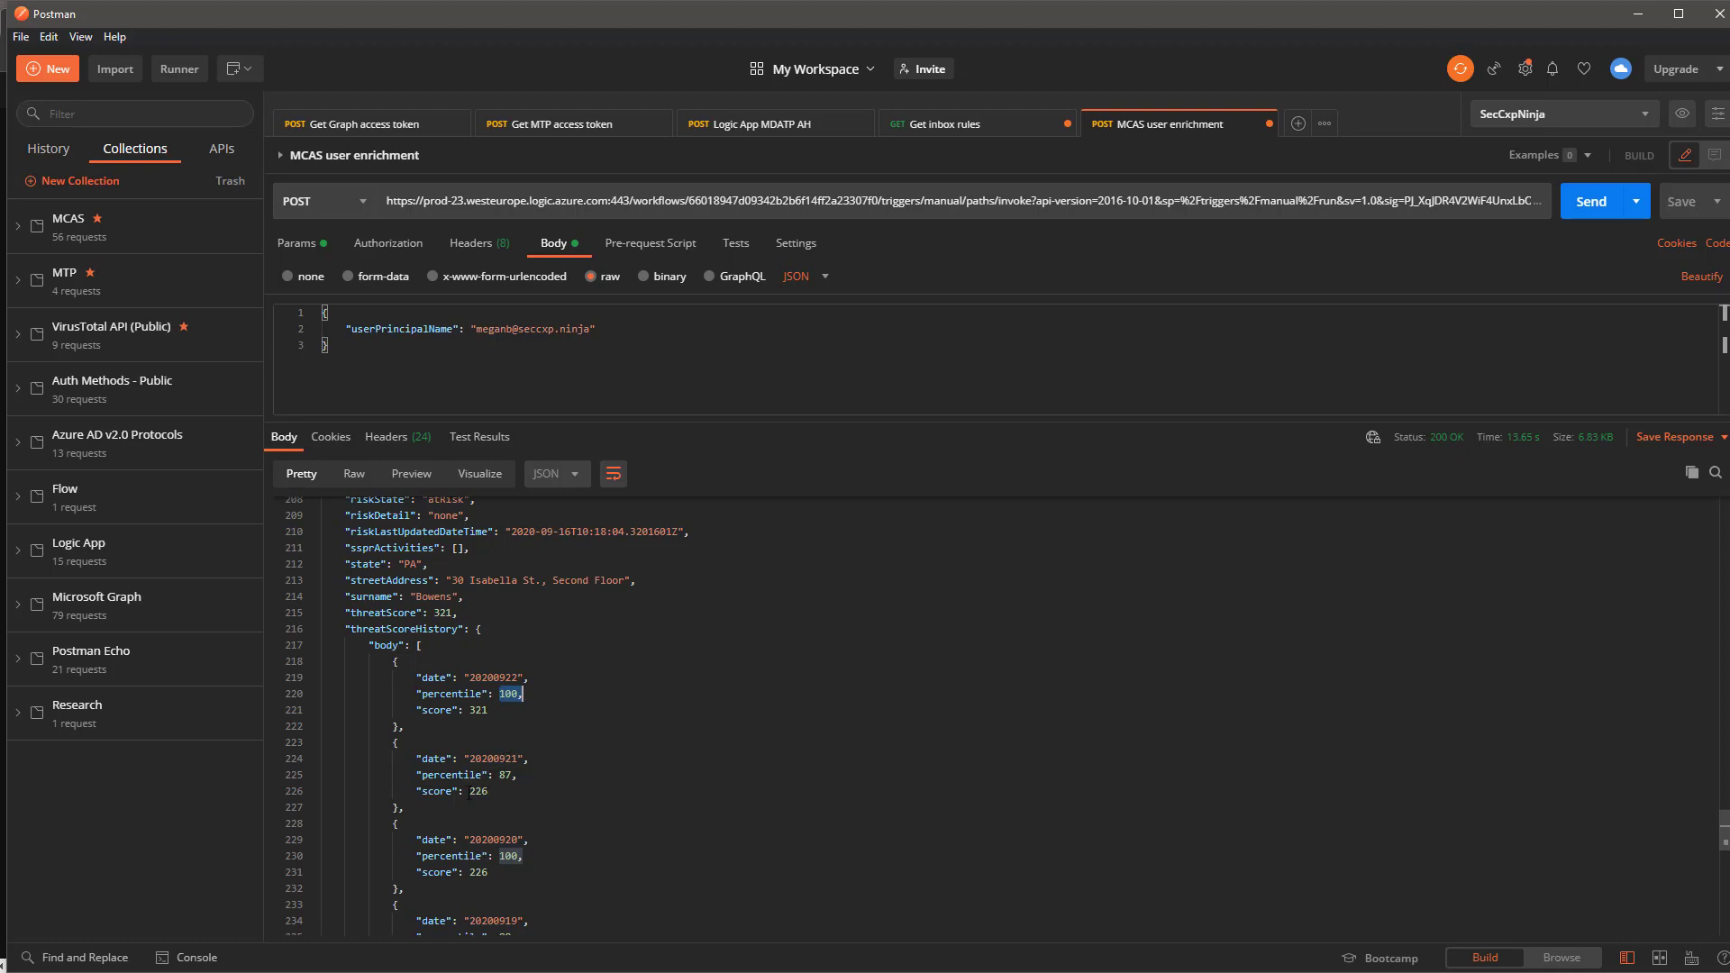
drag(469, 792, 493, 792)
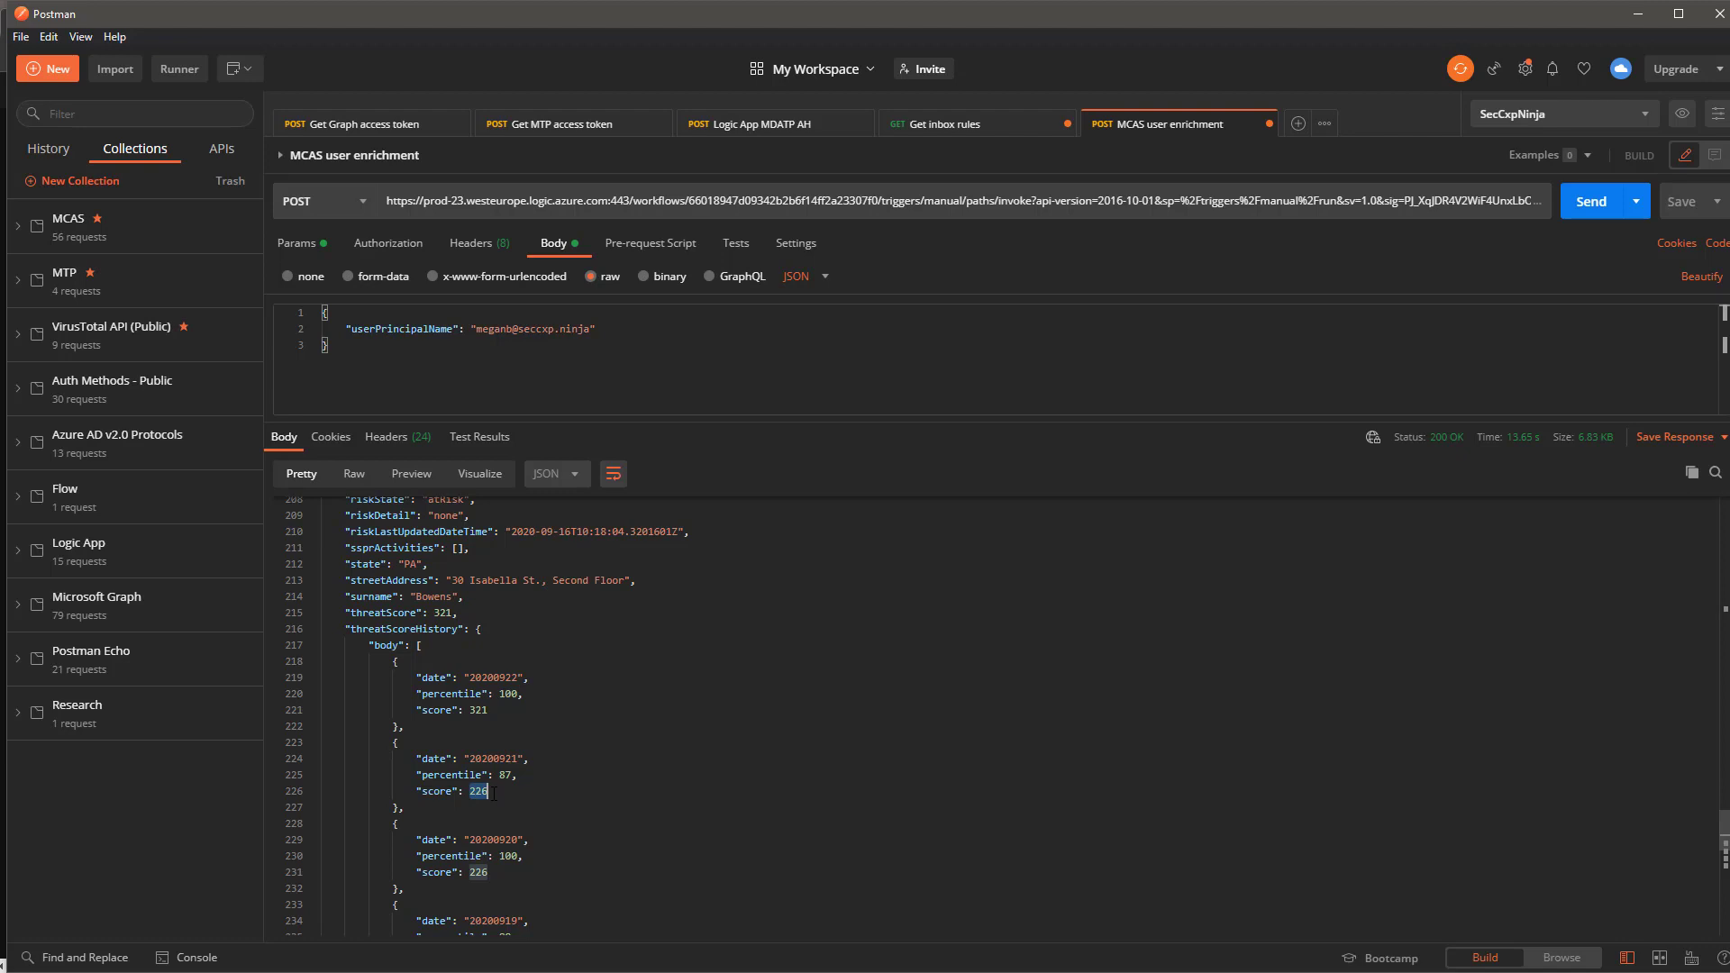
click(502, 776)
scroll(568, 747, down, 5)
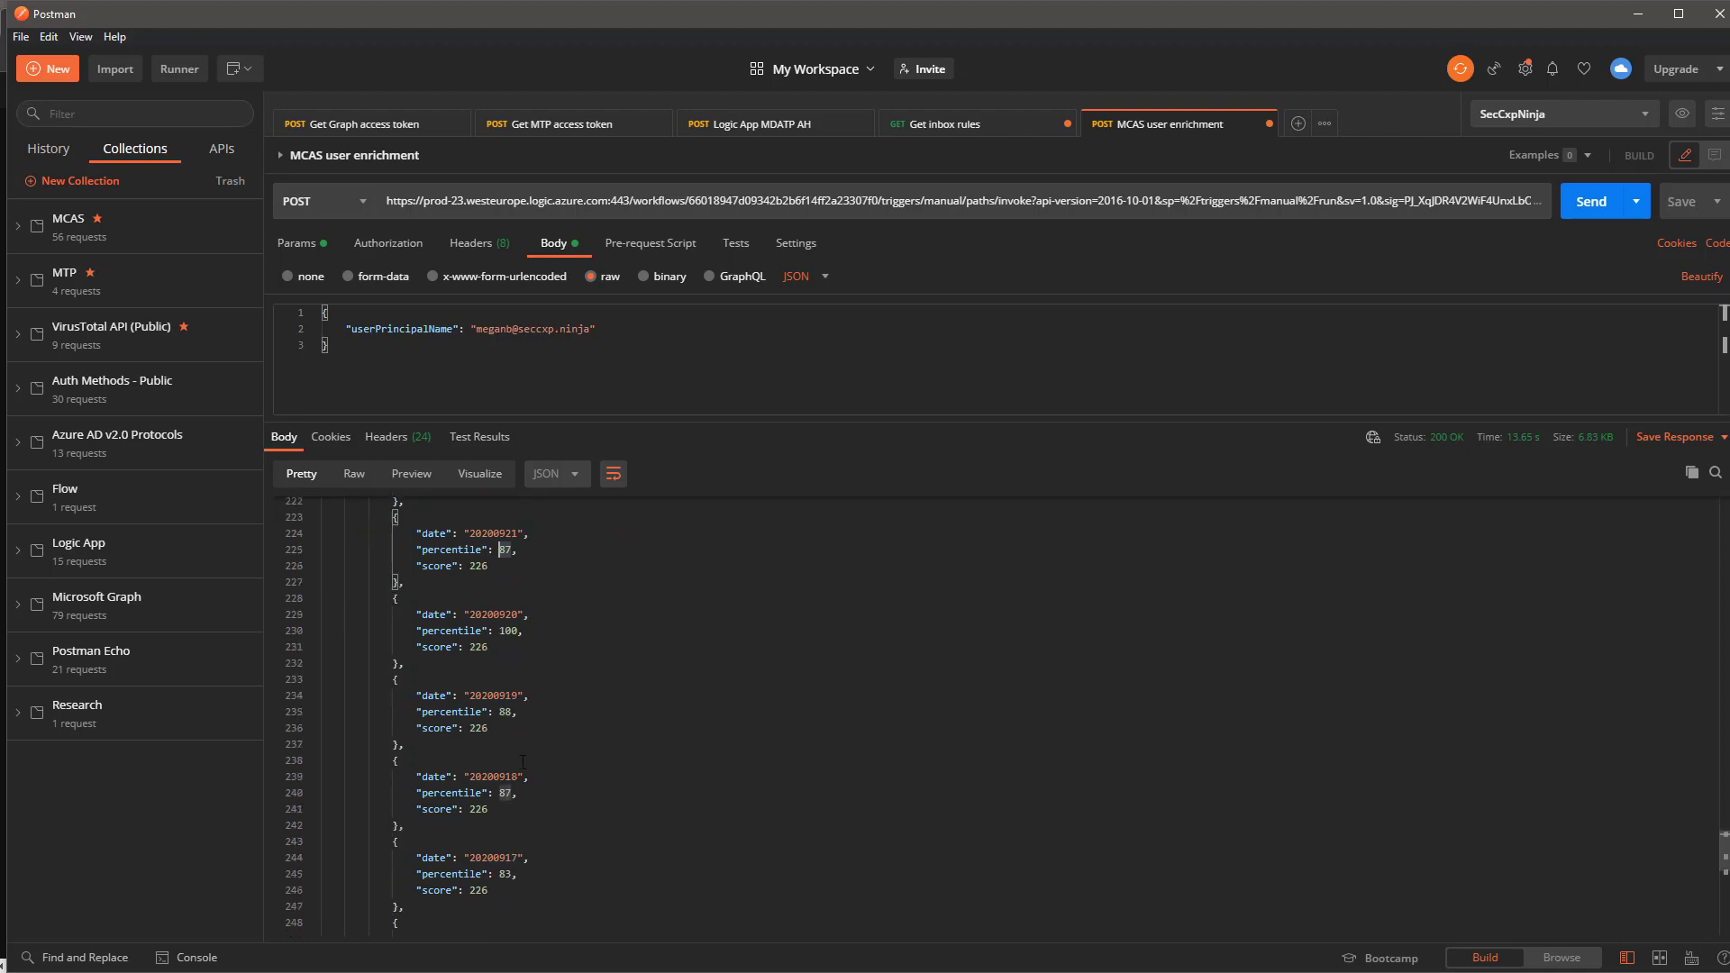
scroll(523, 762, down, 5)
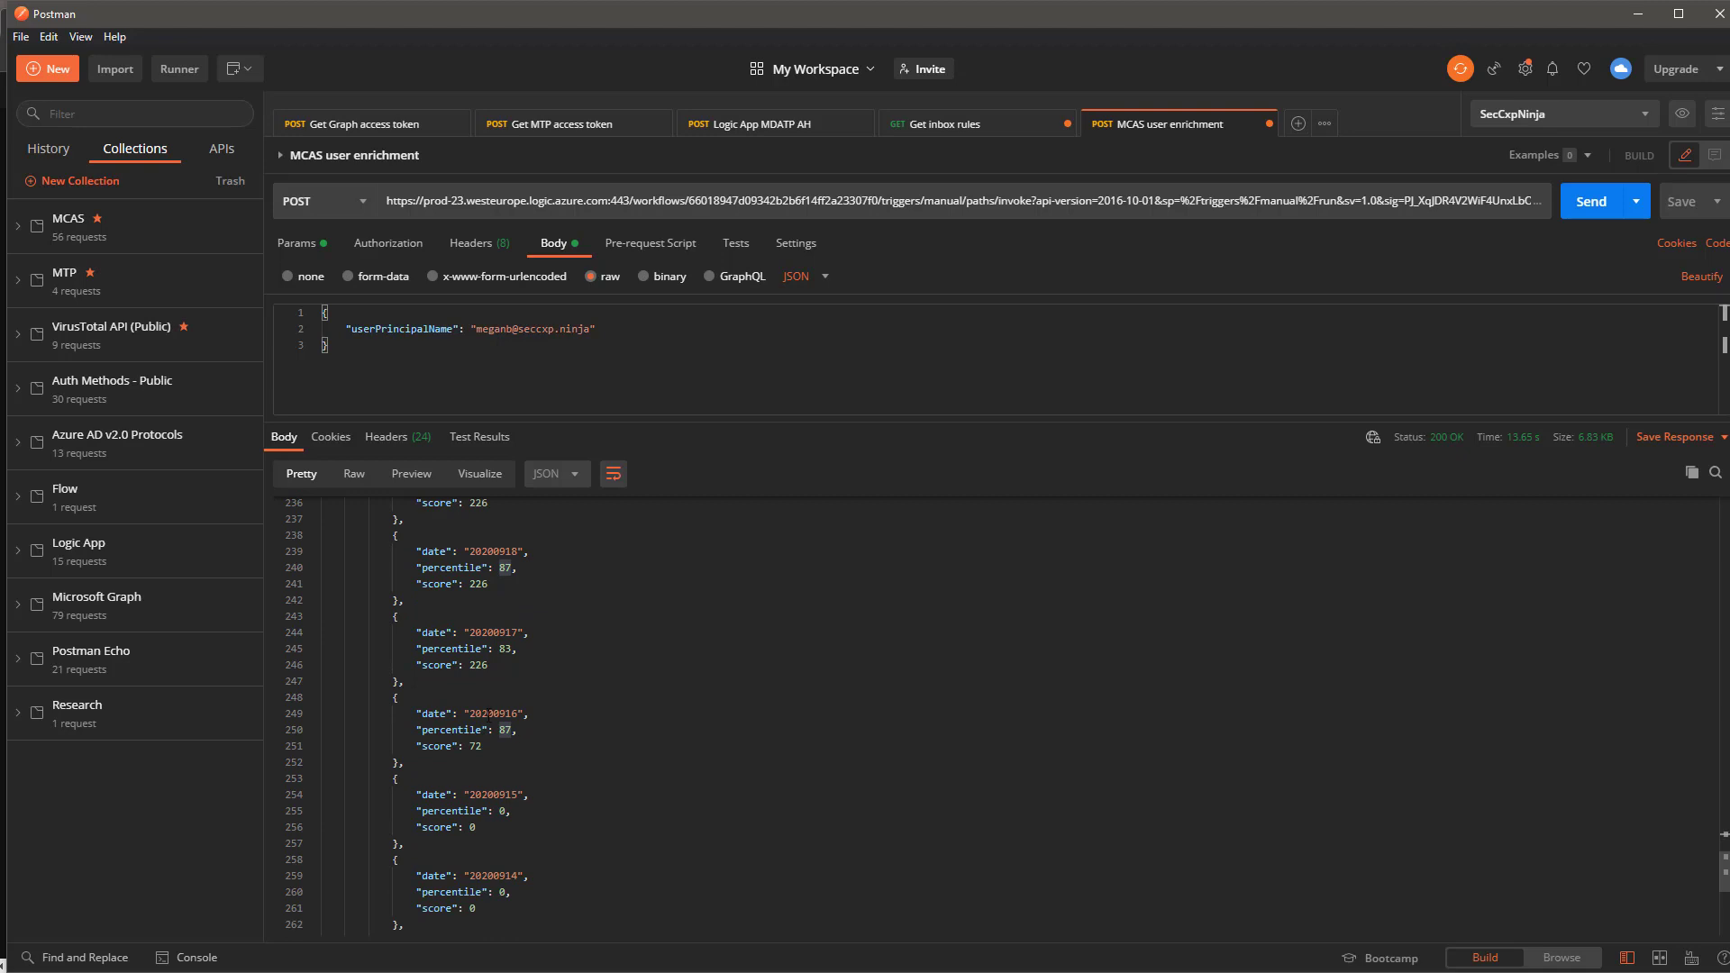
scroll(489, 714, down, 3)
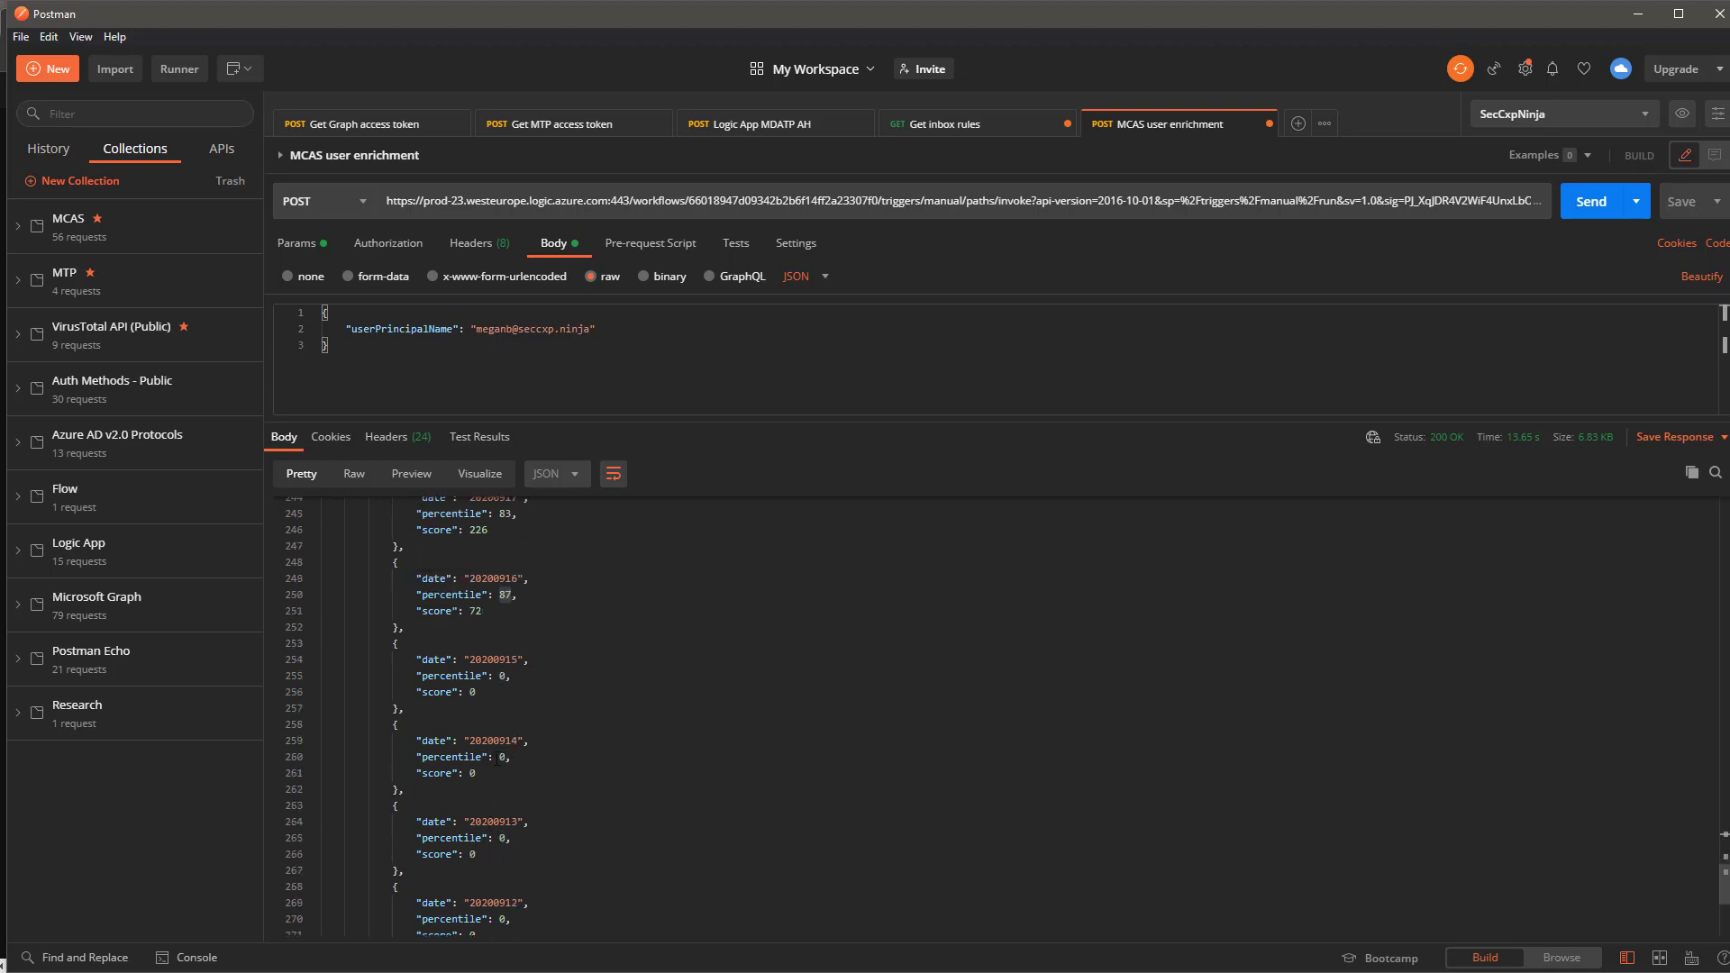
drag(420, 773, 471, 774)
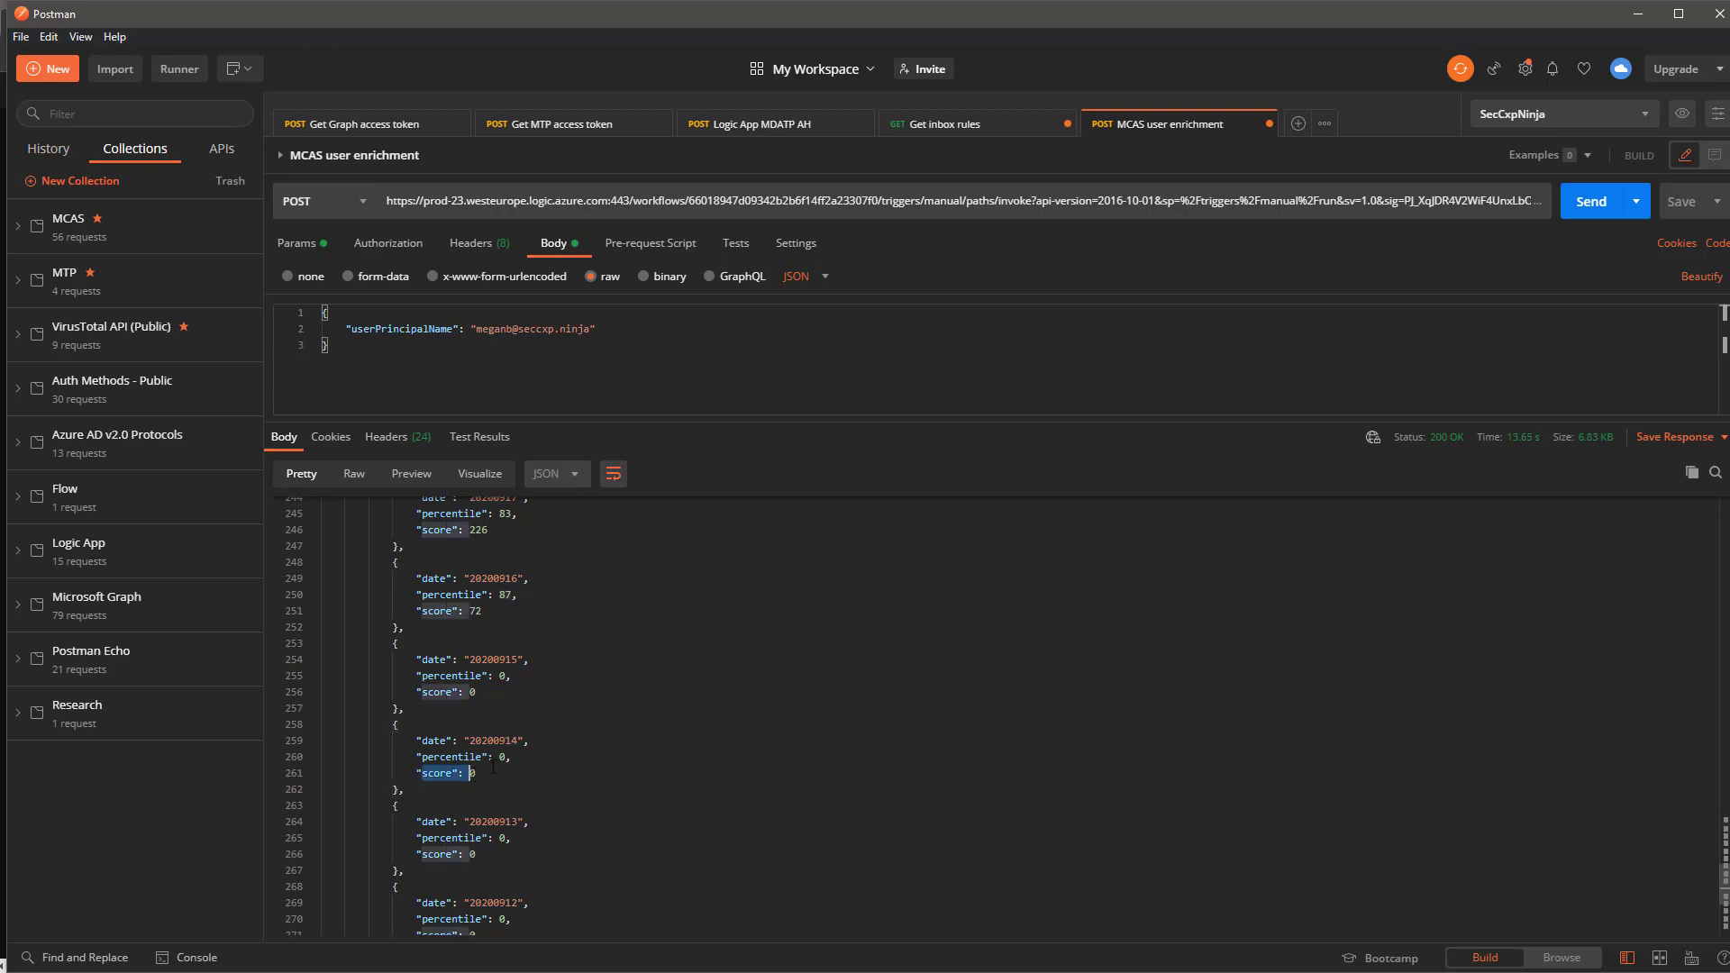
scroll(493, 762, up, 4)
drag(506, 759, 518, 759)
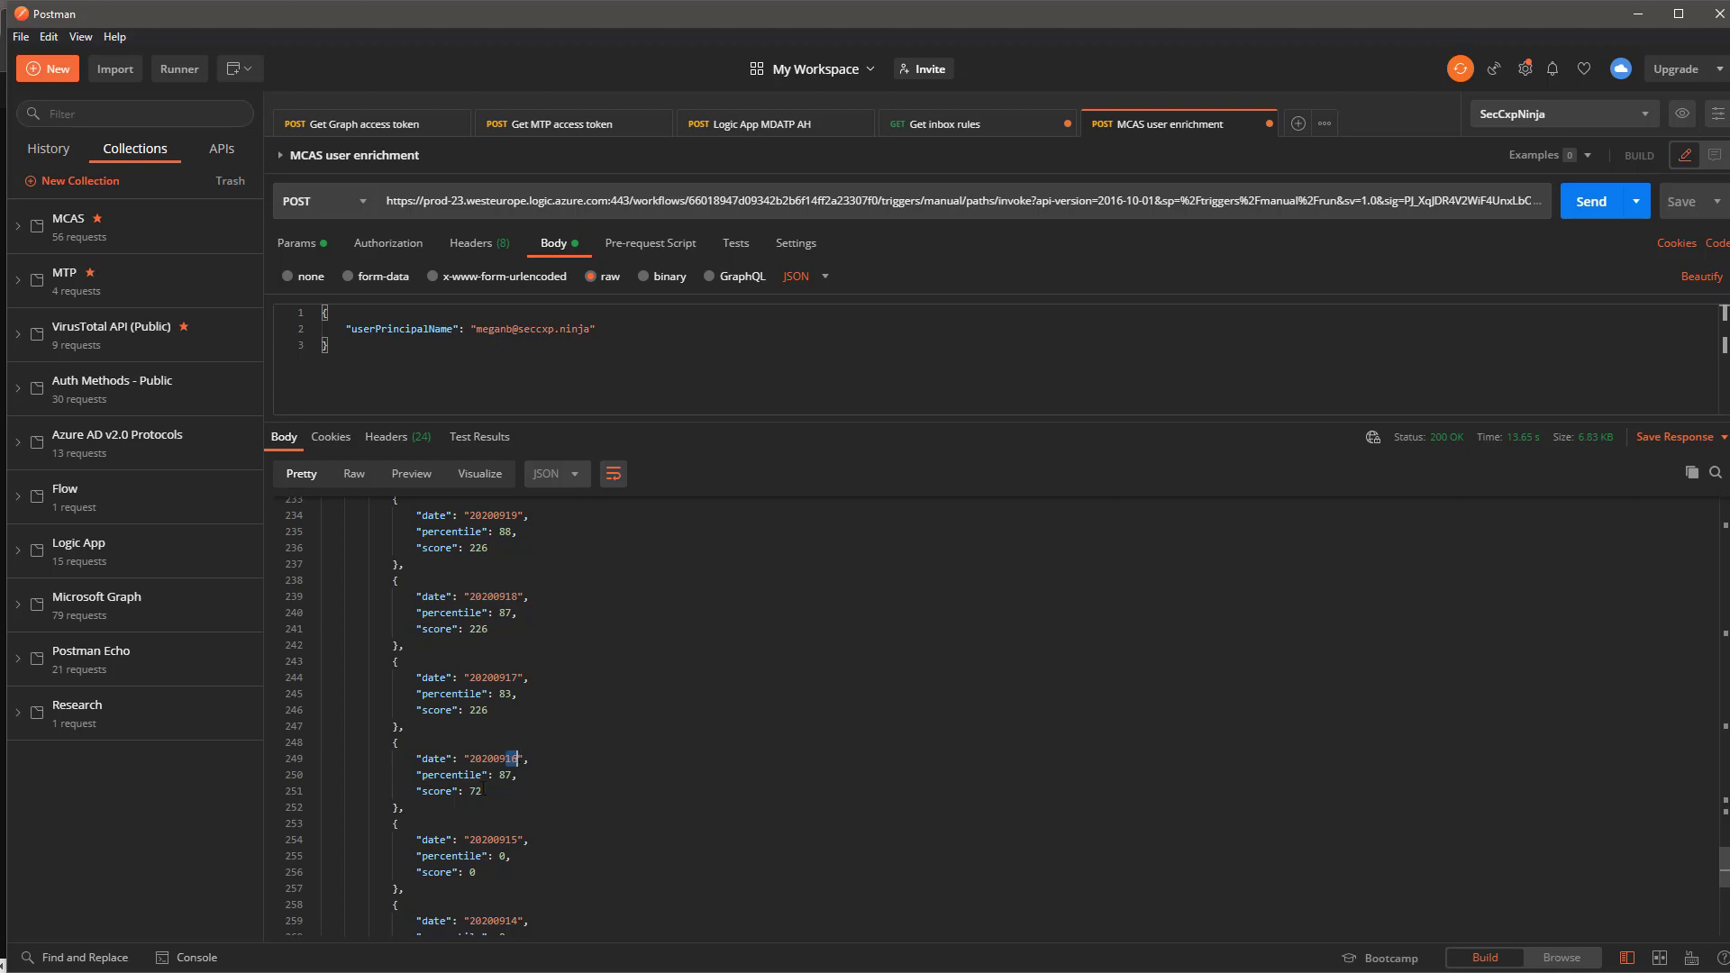
double_click(504, 759)
drag(525, 777, 465, 759)
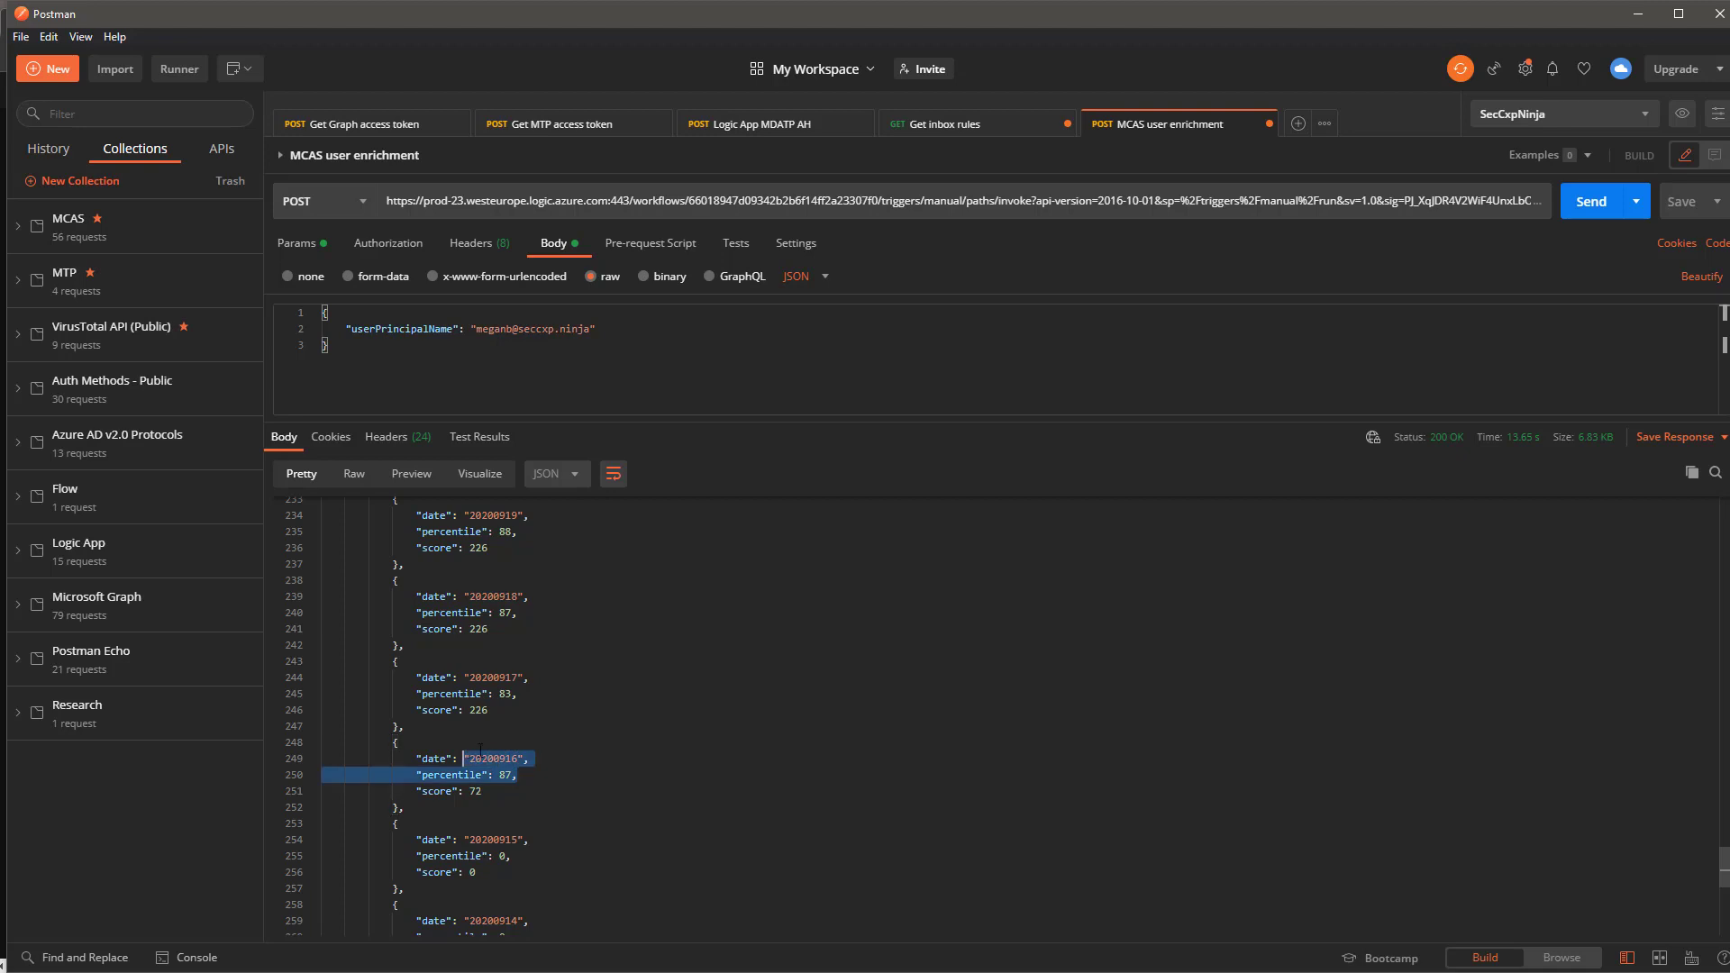
scroll(524, 752, down, 6)
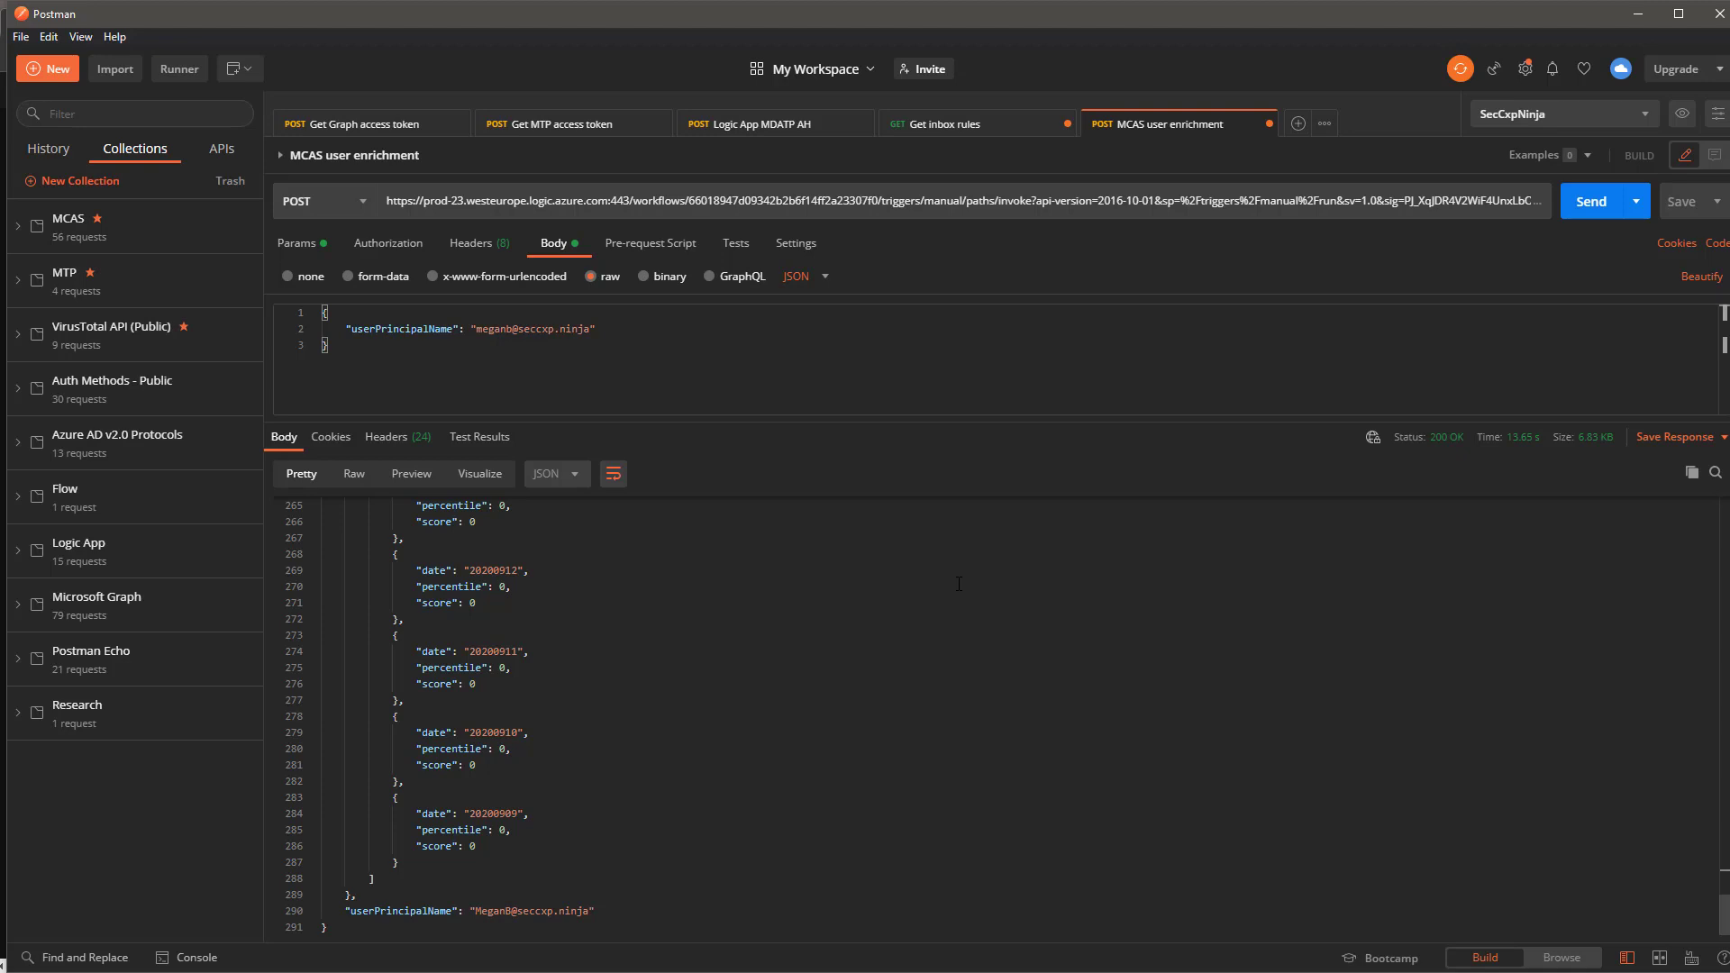
Highlight and deselect the request body JSON, then return to the browser's Logic Apps Designer.
drag(604, 350, 321, 315)
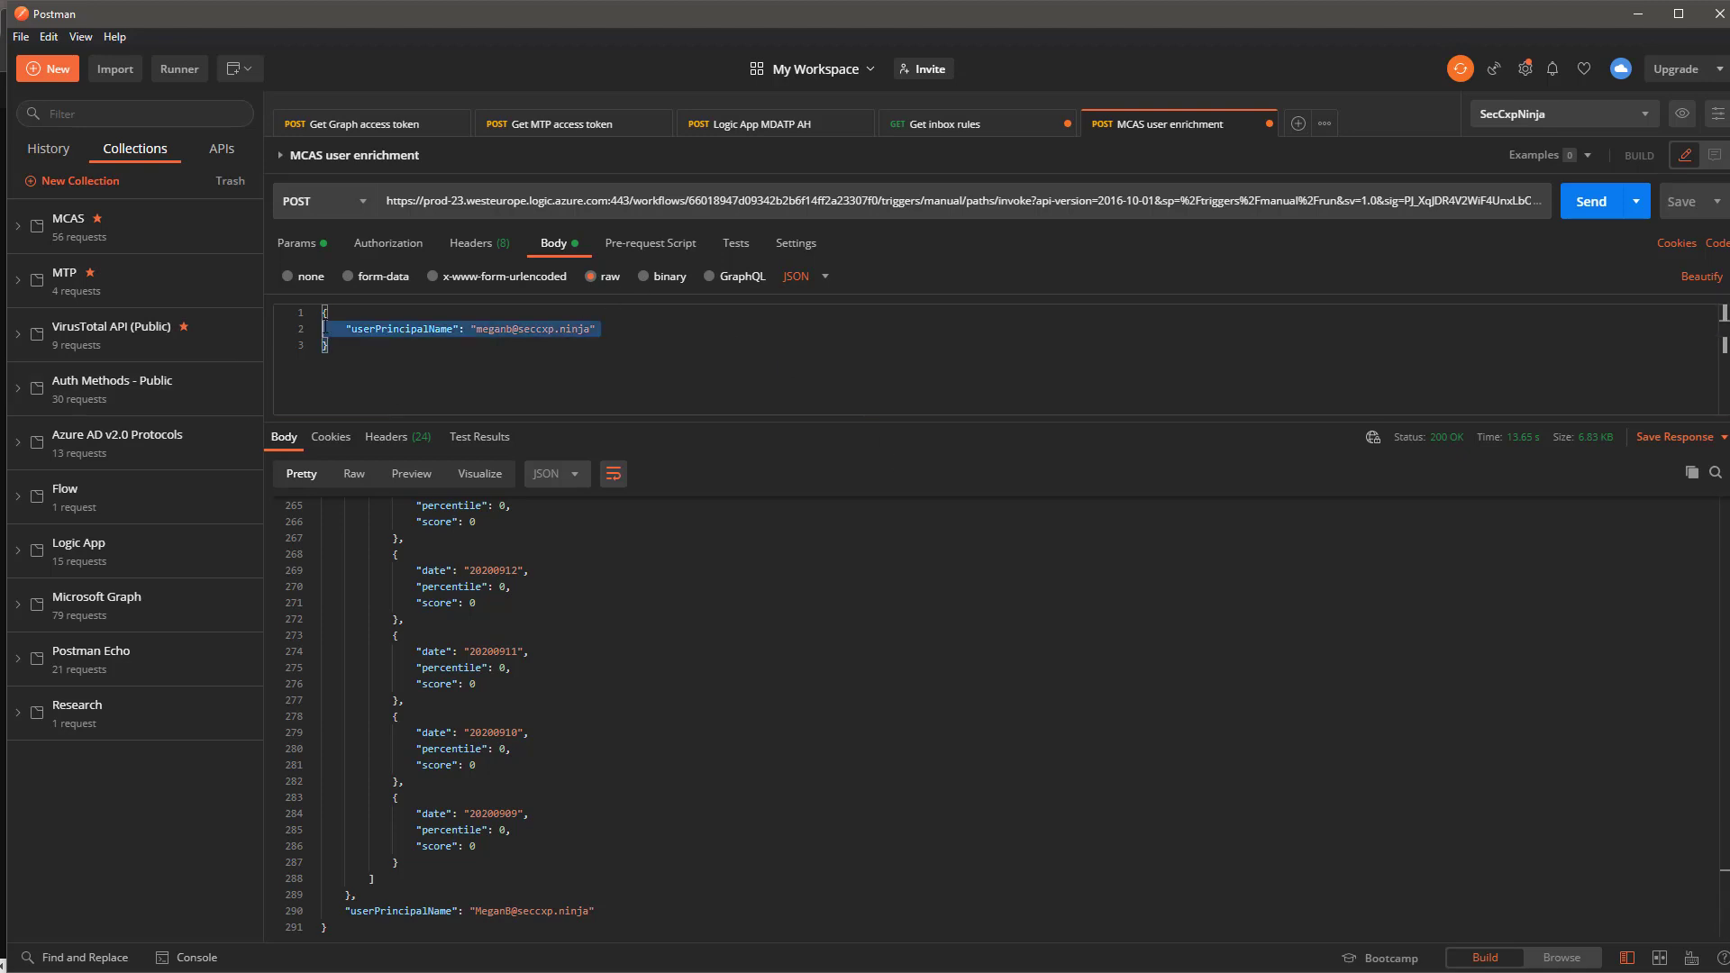
click(661, 377)
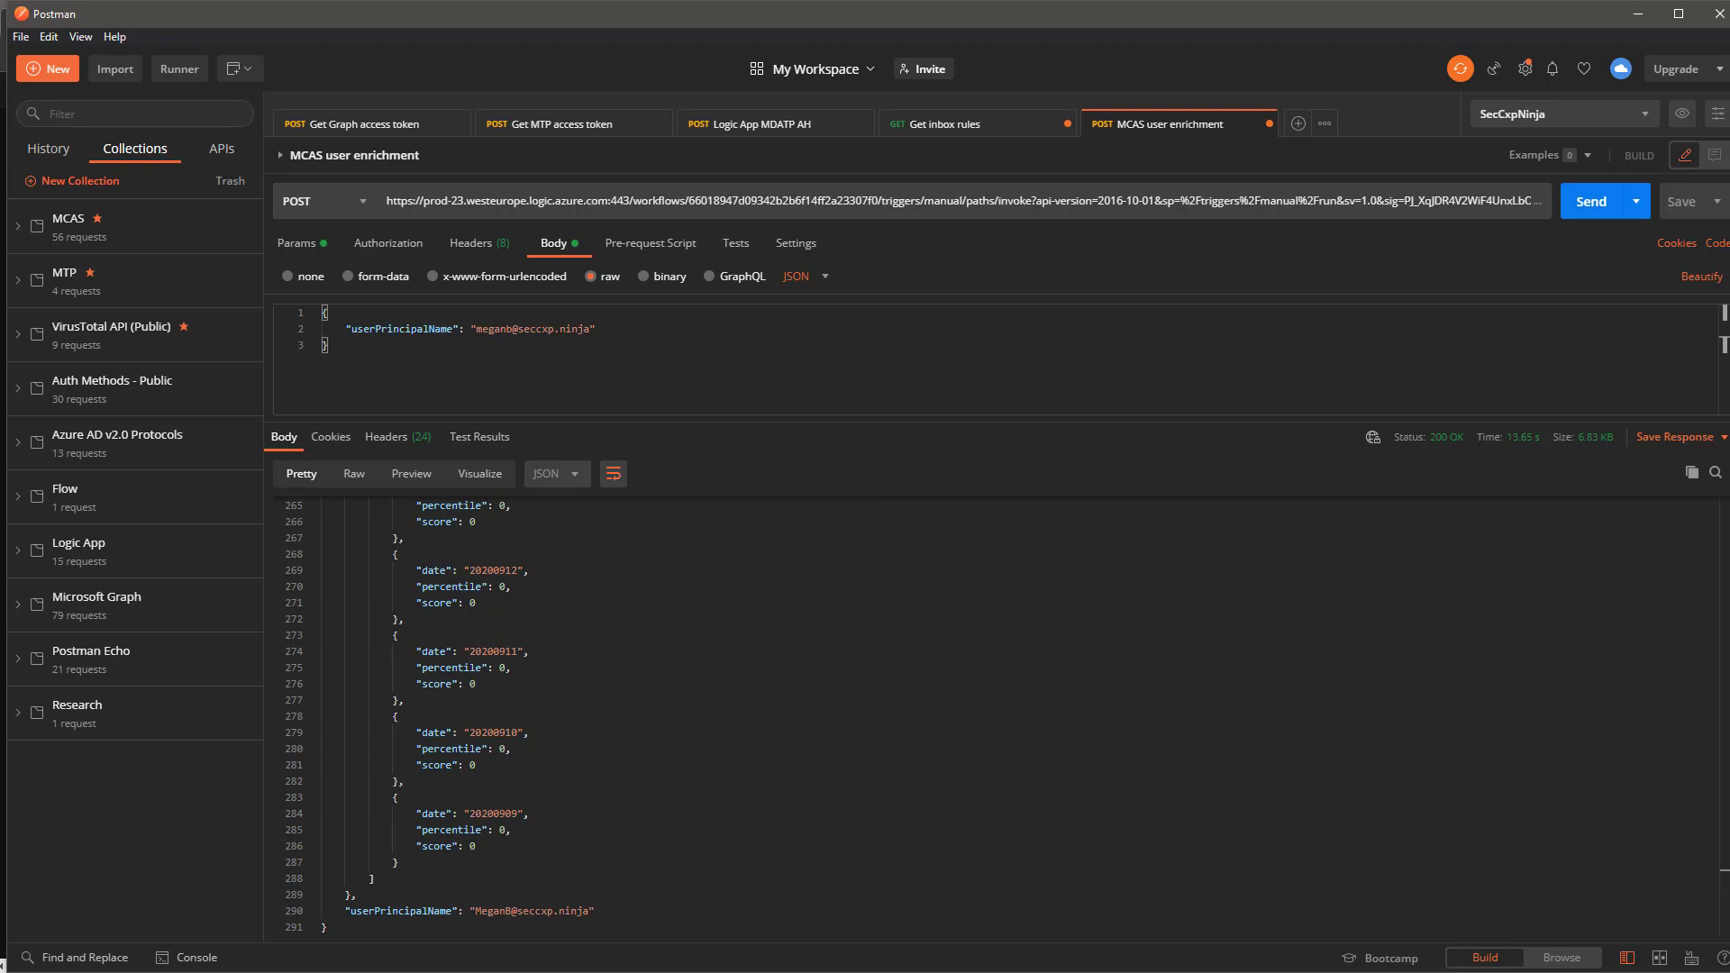
key(alt+Tab)
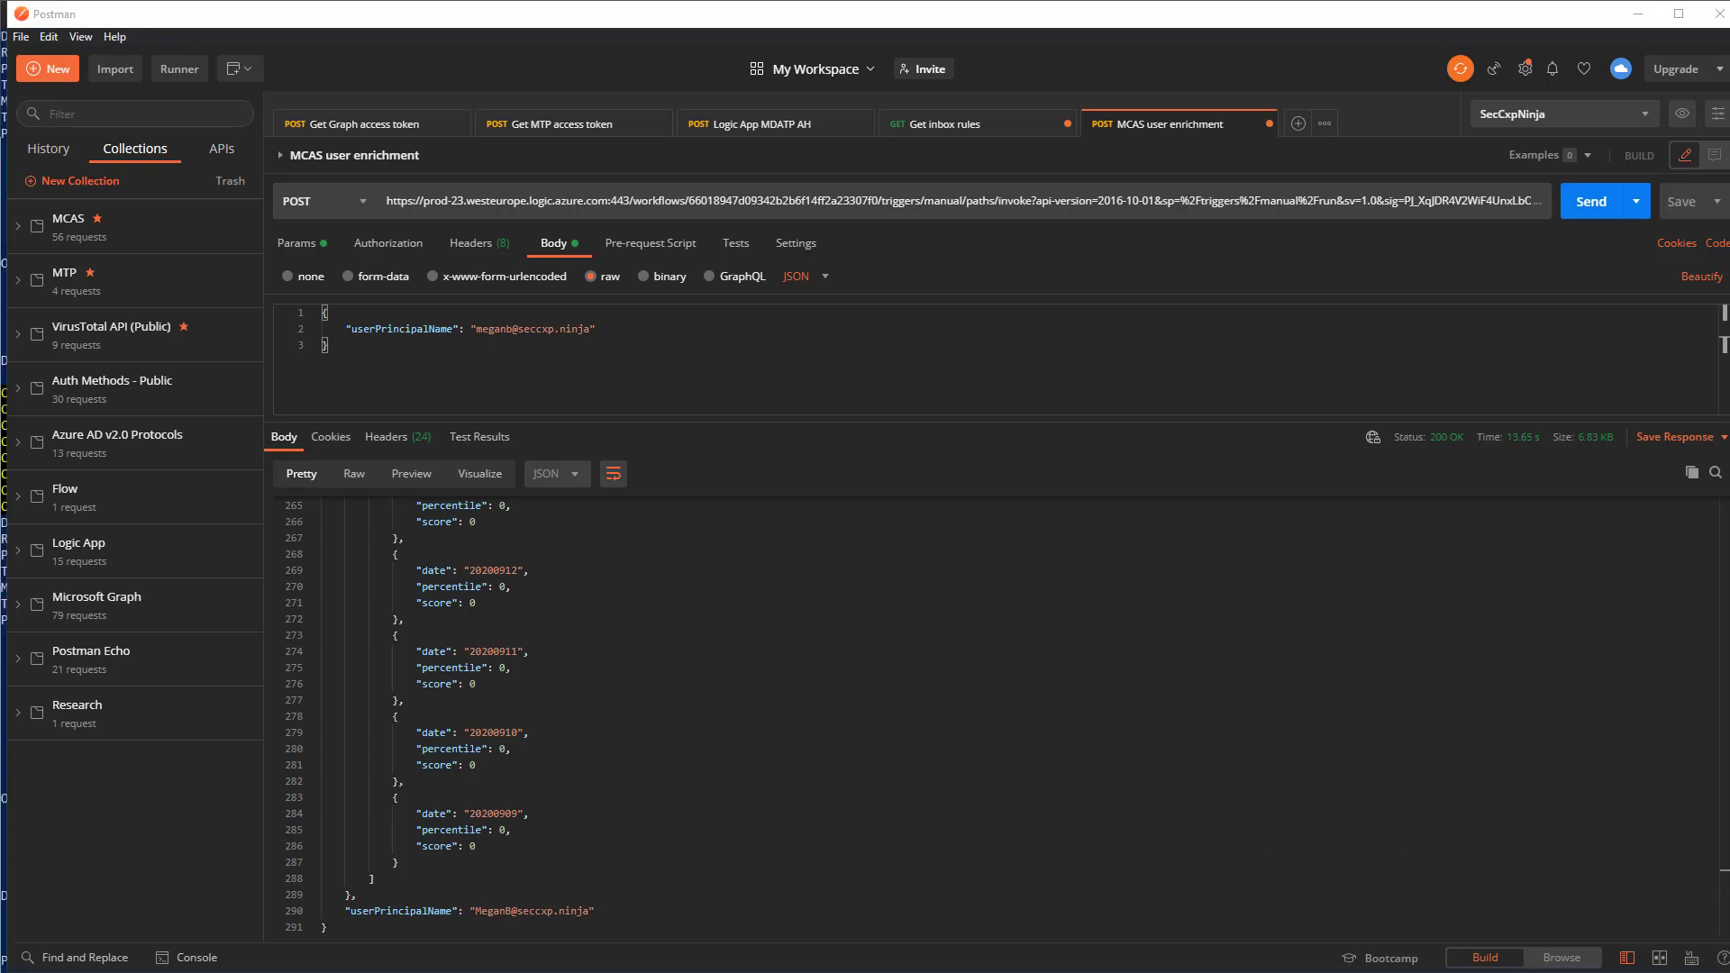
key(alt+Tab)
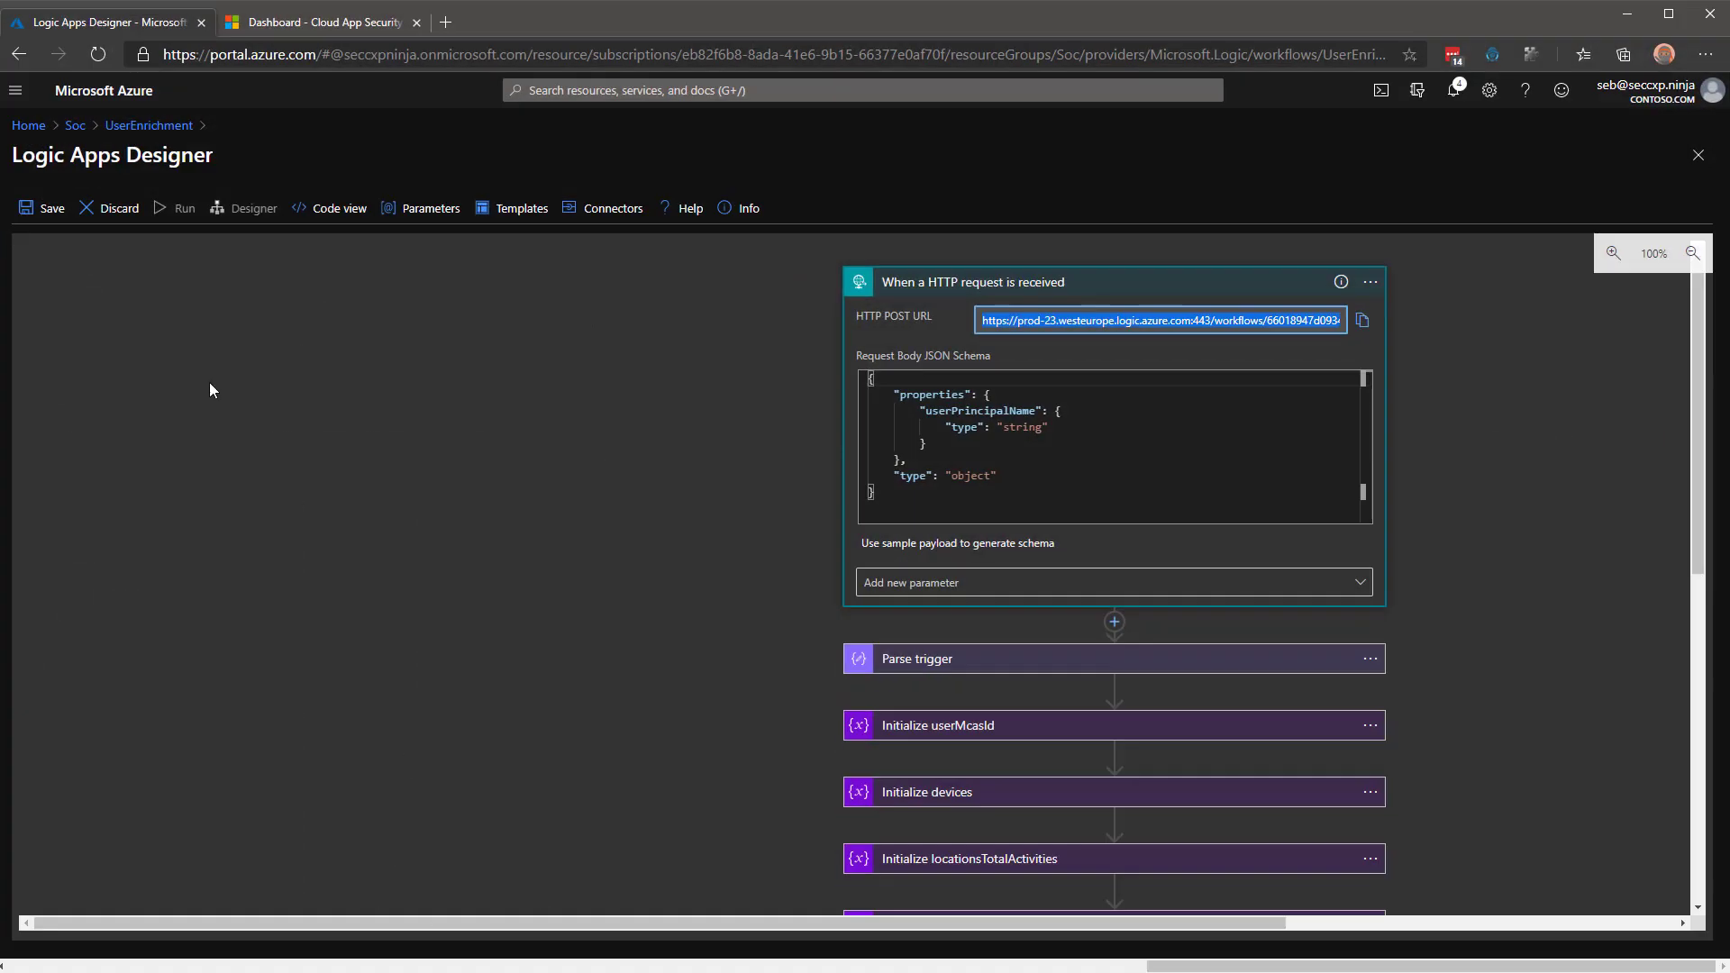
Switch to the 'Dashboard - Cloud App Security' browser tab.
click(313, 24)
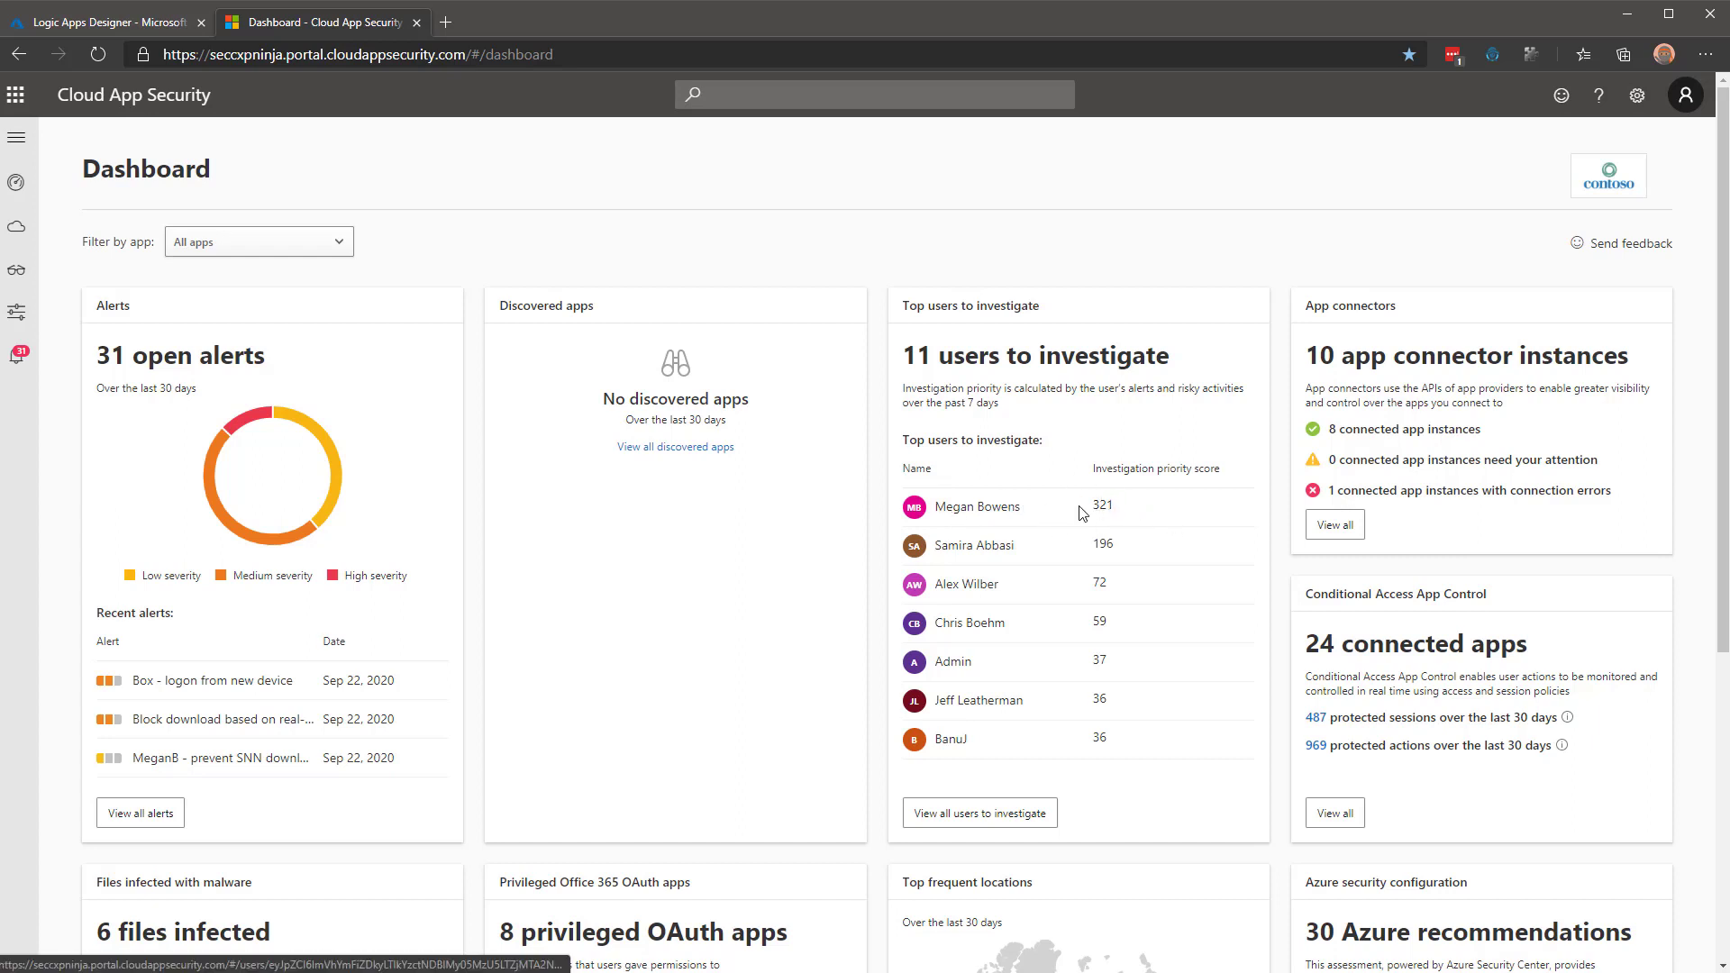
Open the top user scoring 321 and check the bars of the two-week user score chart.
click(992, 516)
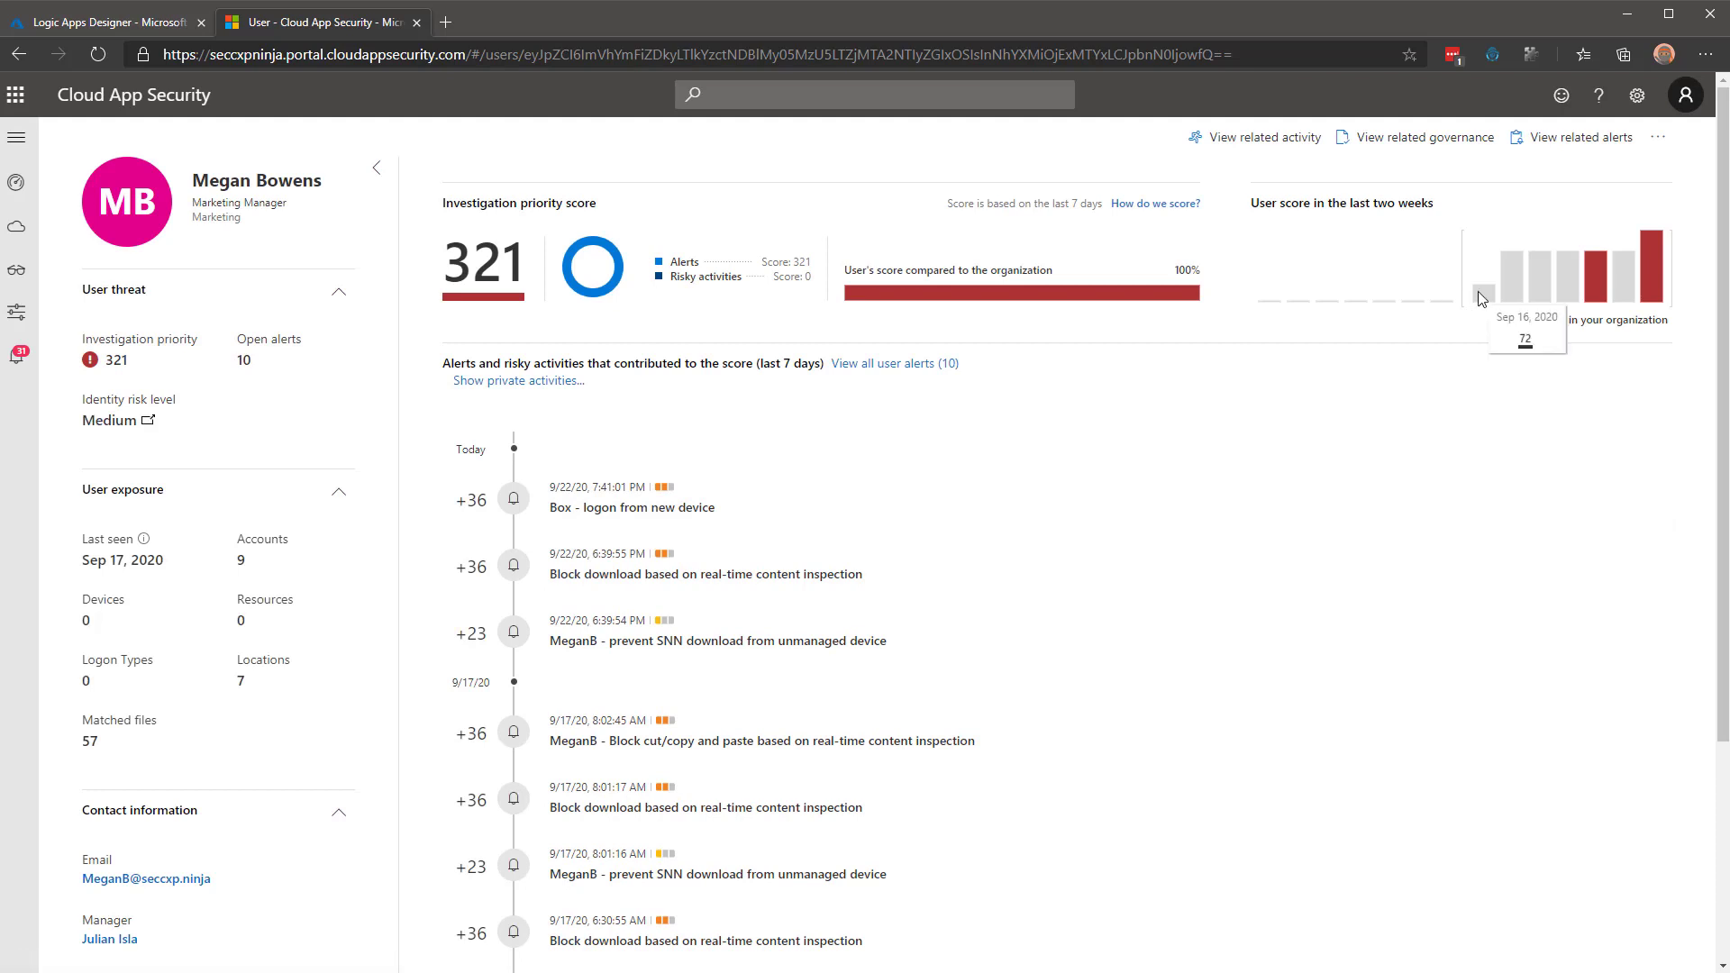
mouse_move(1536, 269)
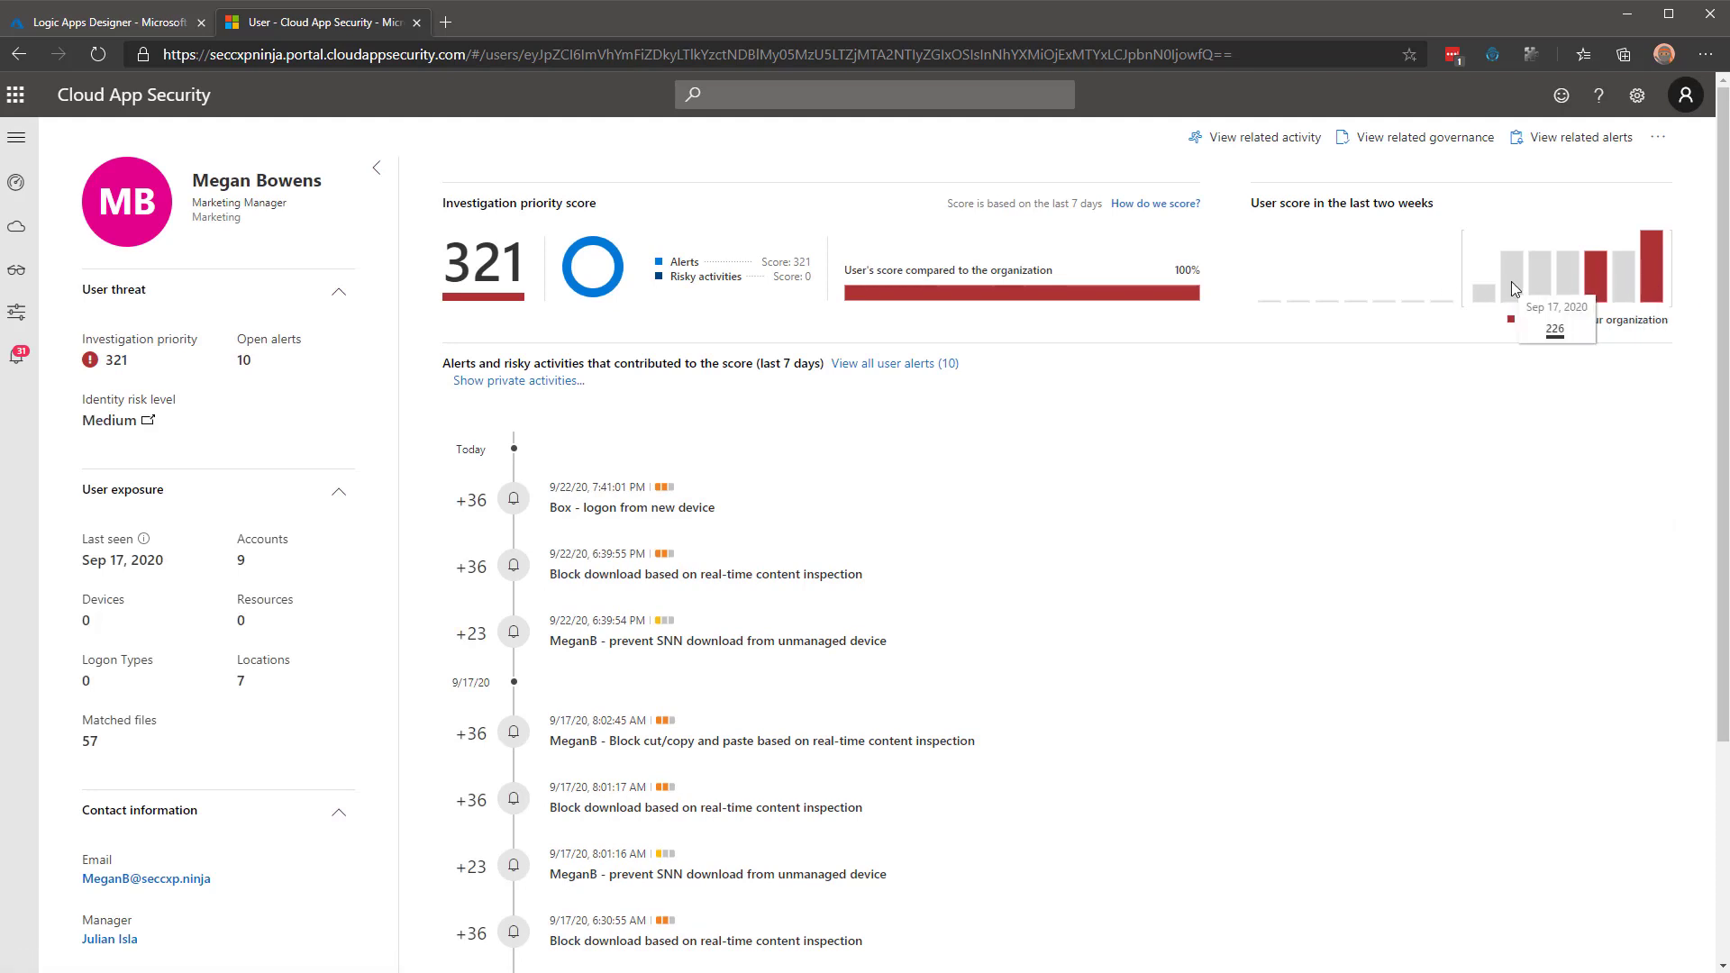
mouse_move(1653, 269)
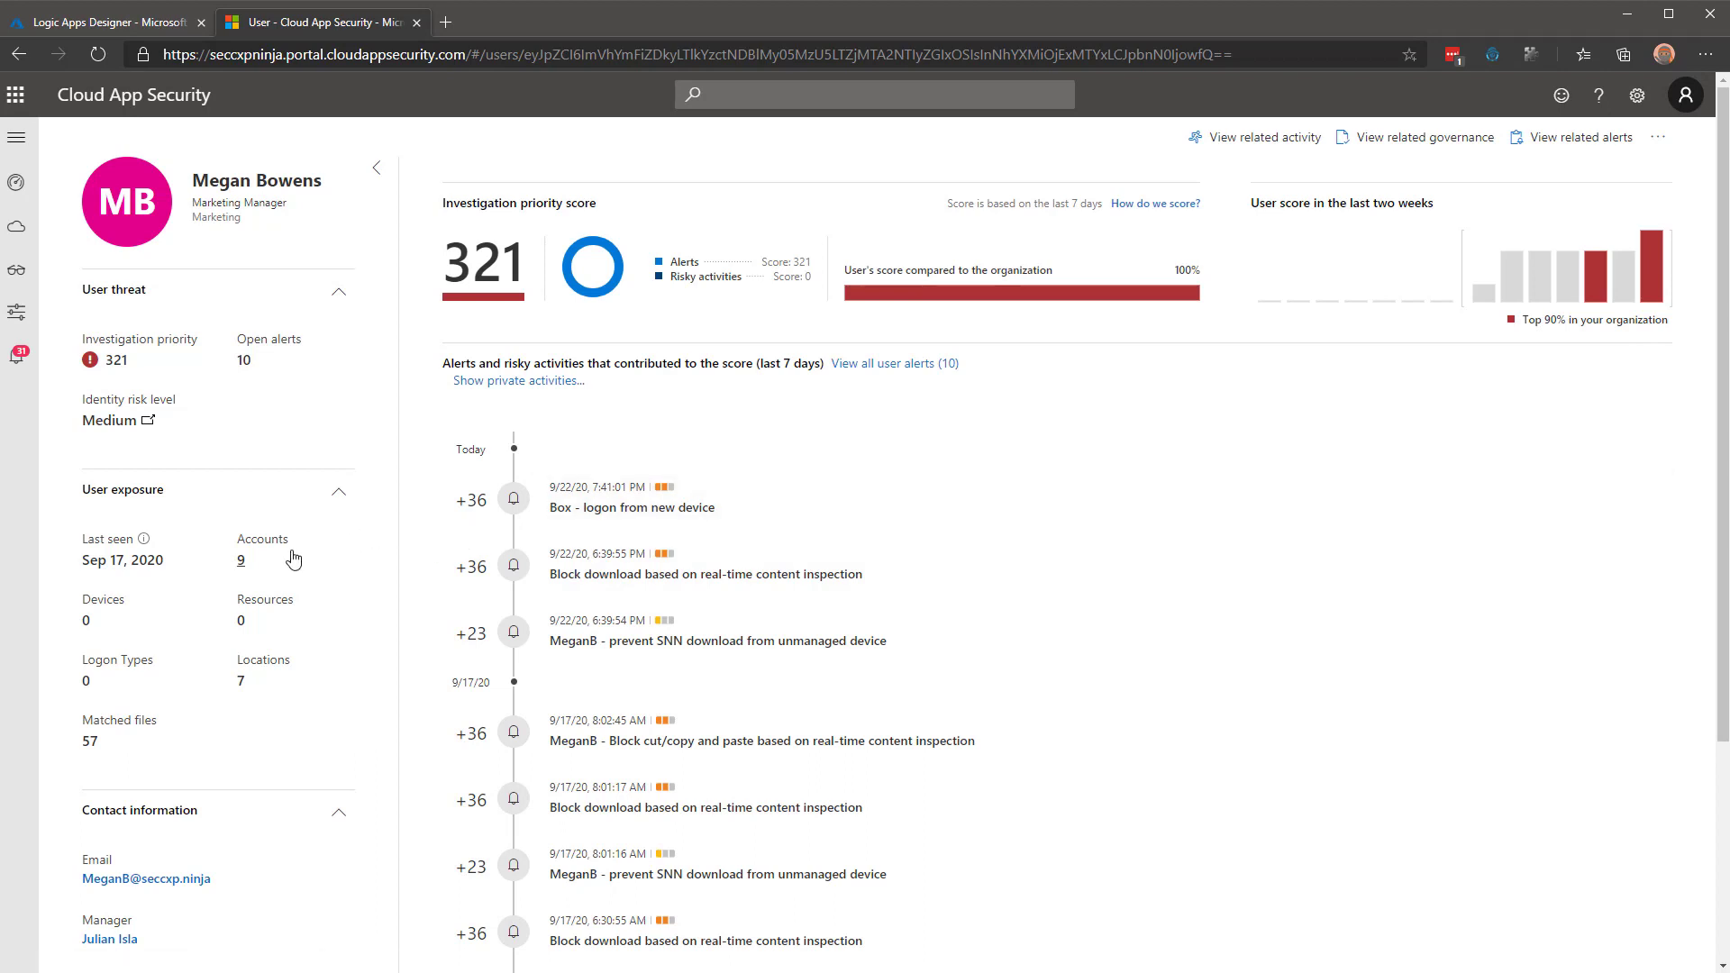
click(241, 687)
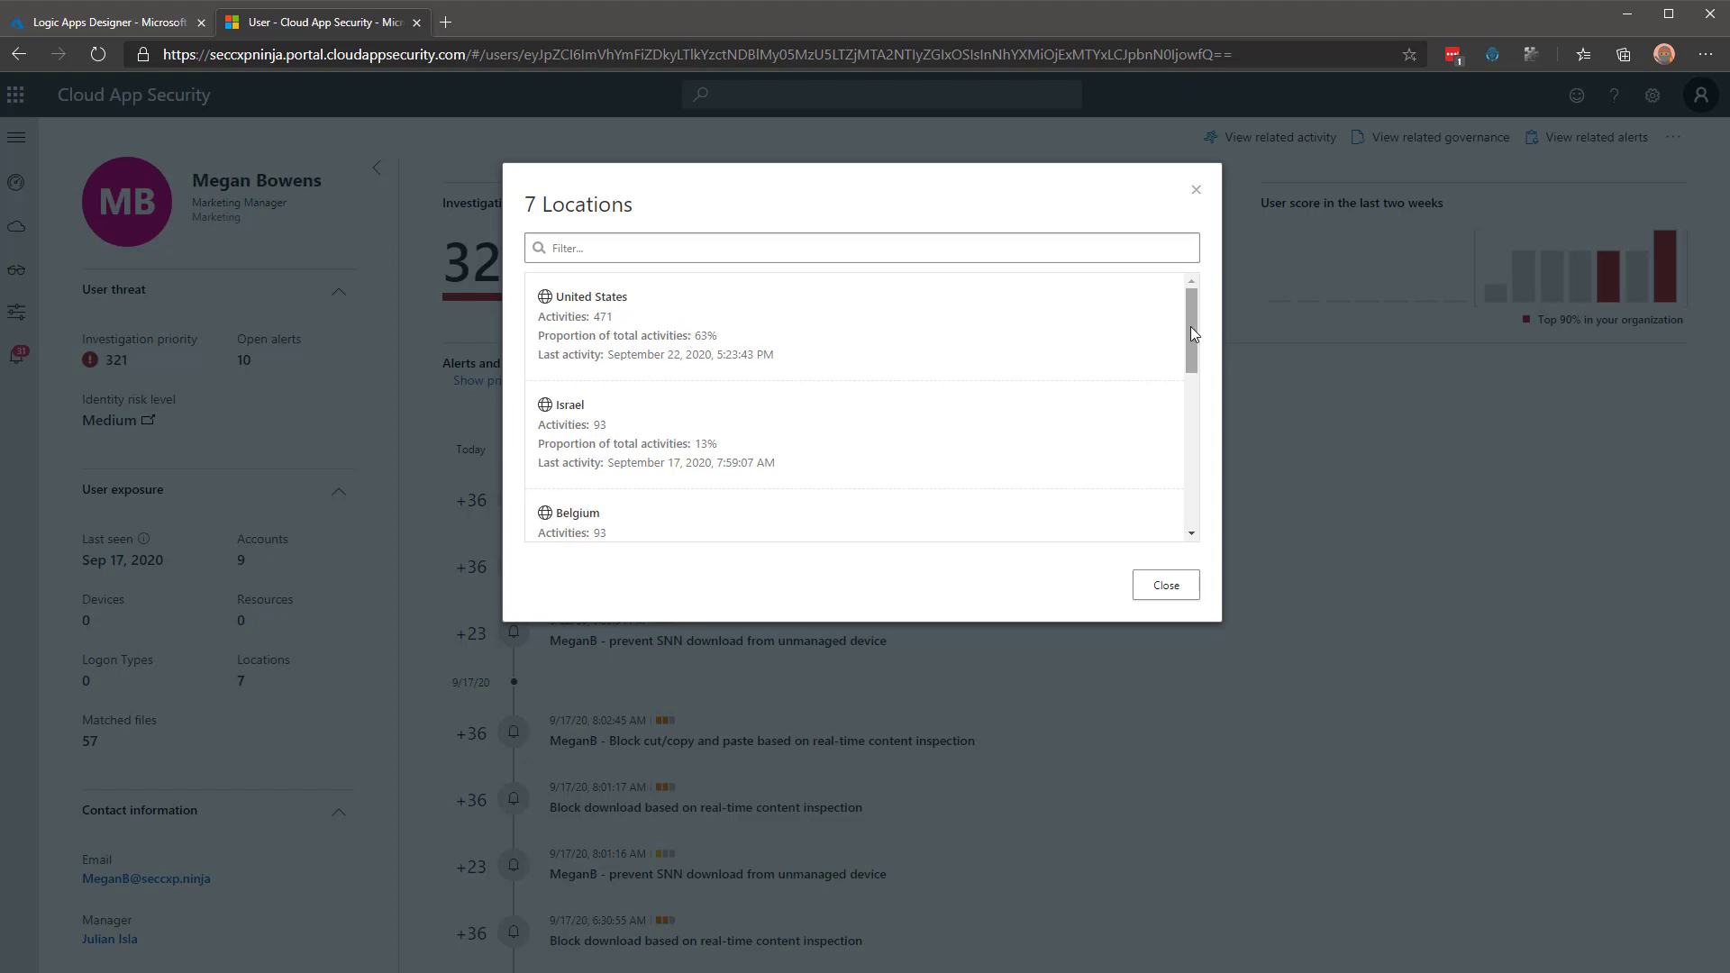
drag(1191, 334, 1182, 375)
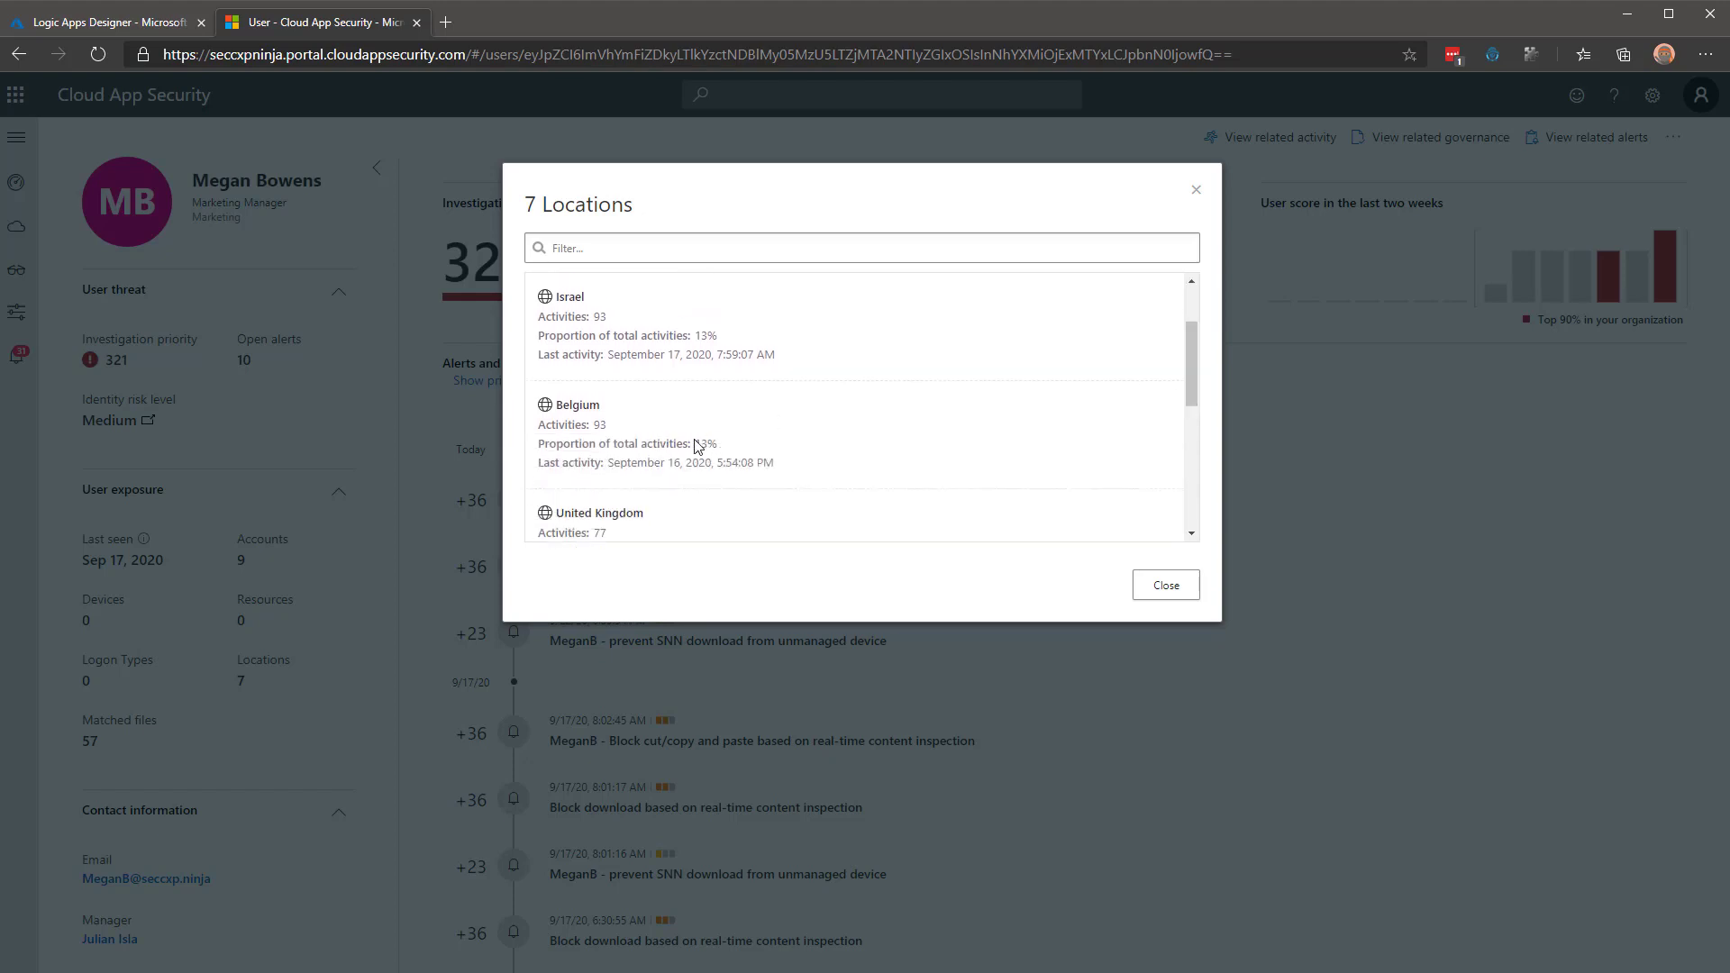
scroll(721, 448, down, 1)
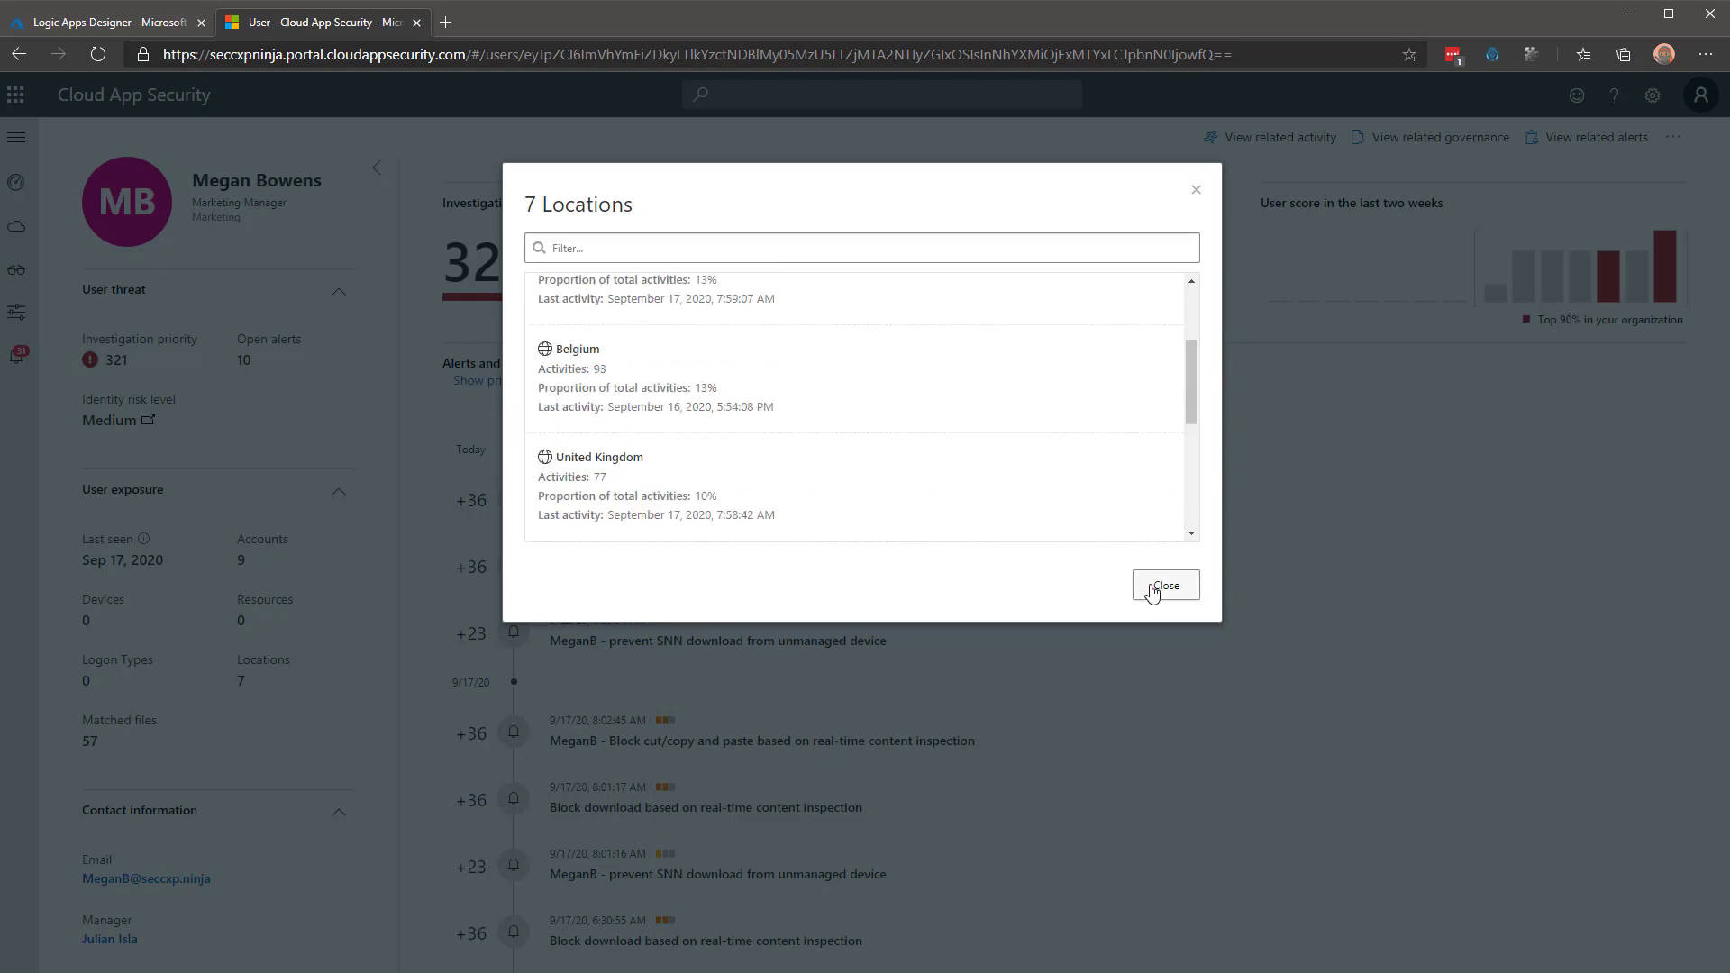
click(1152, 591)
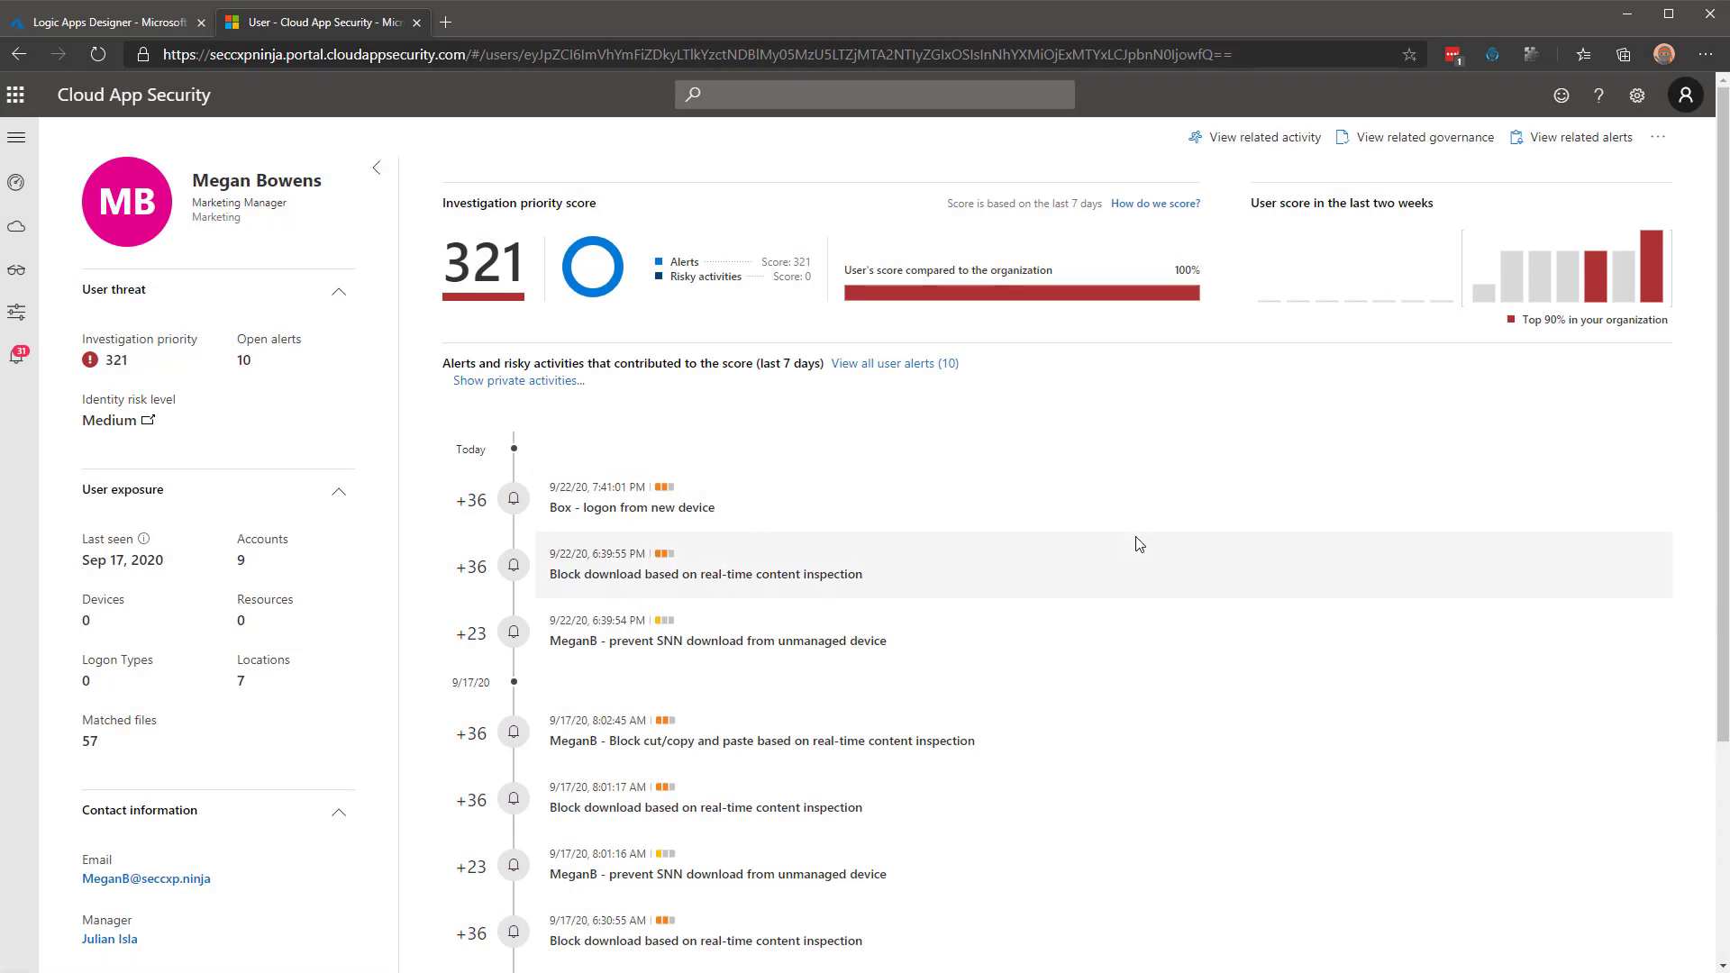
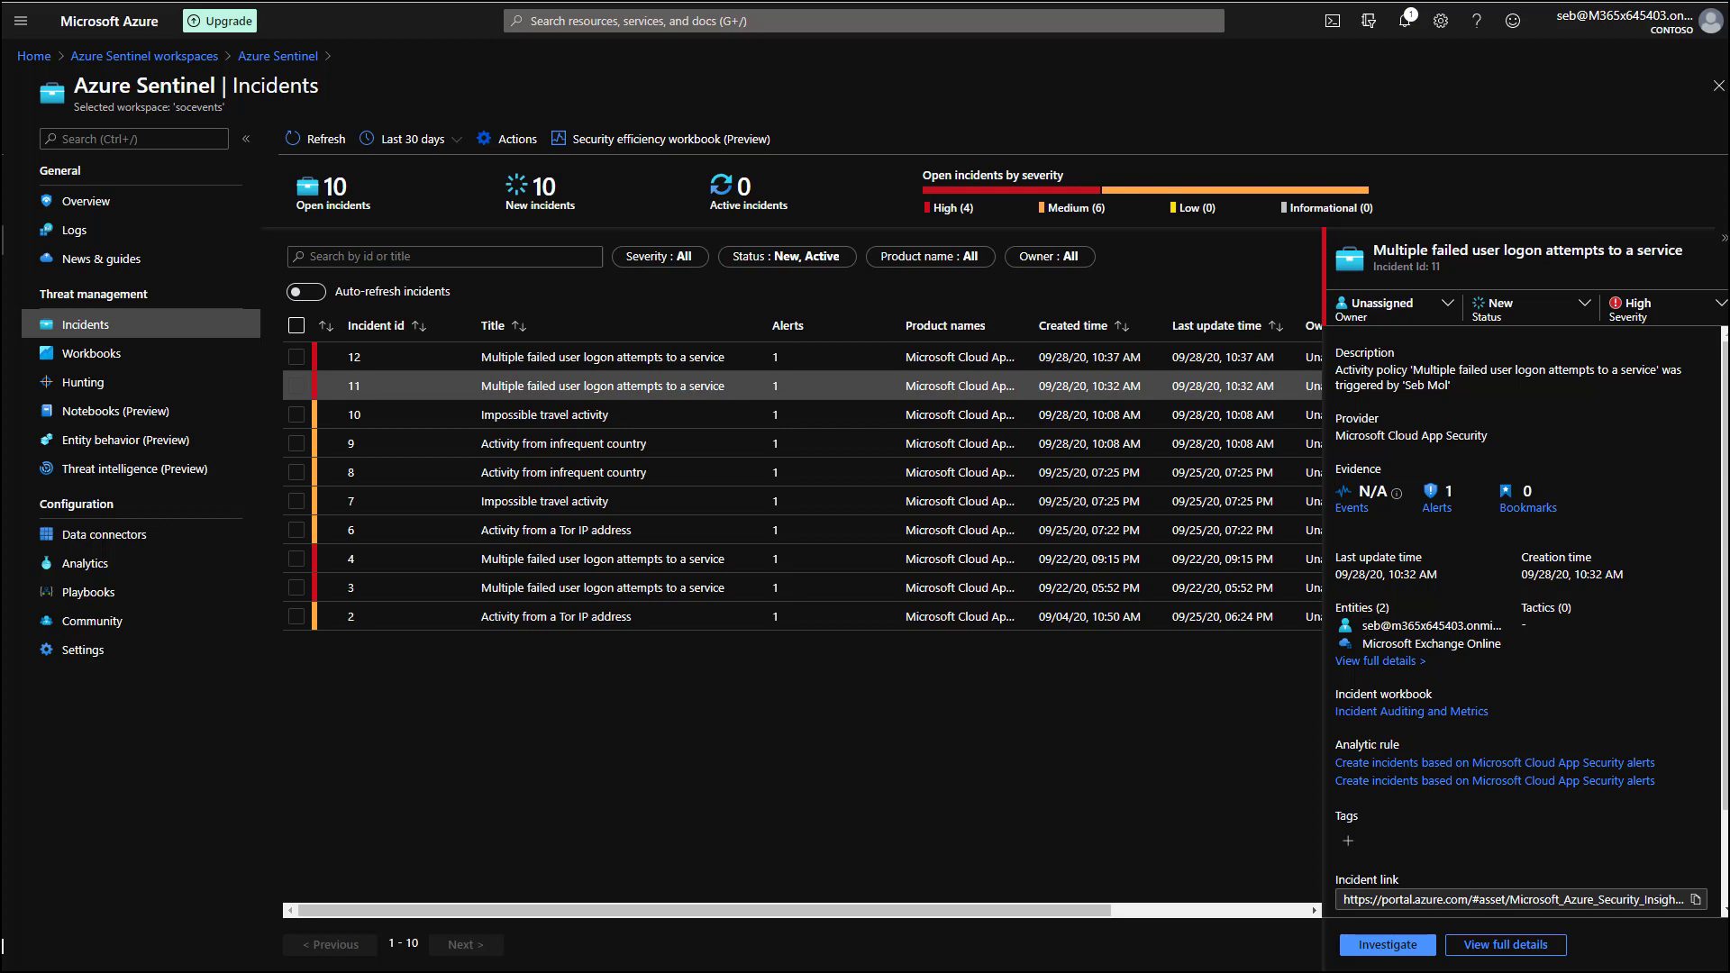
Run the Get-AlertEntitiesEnrichment playbook on incident 11's alert.
click(1531, 953)
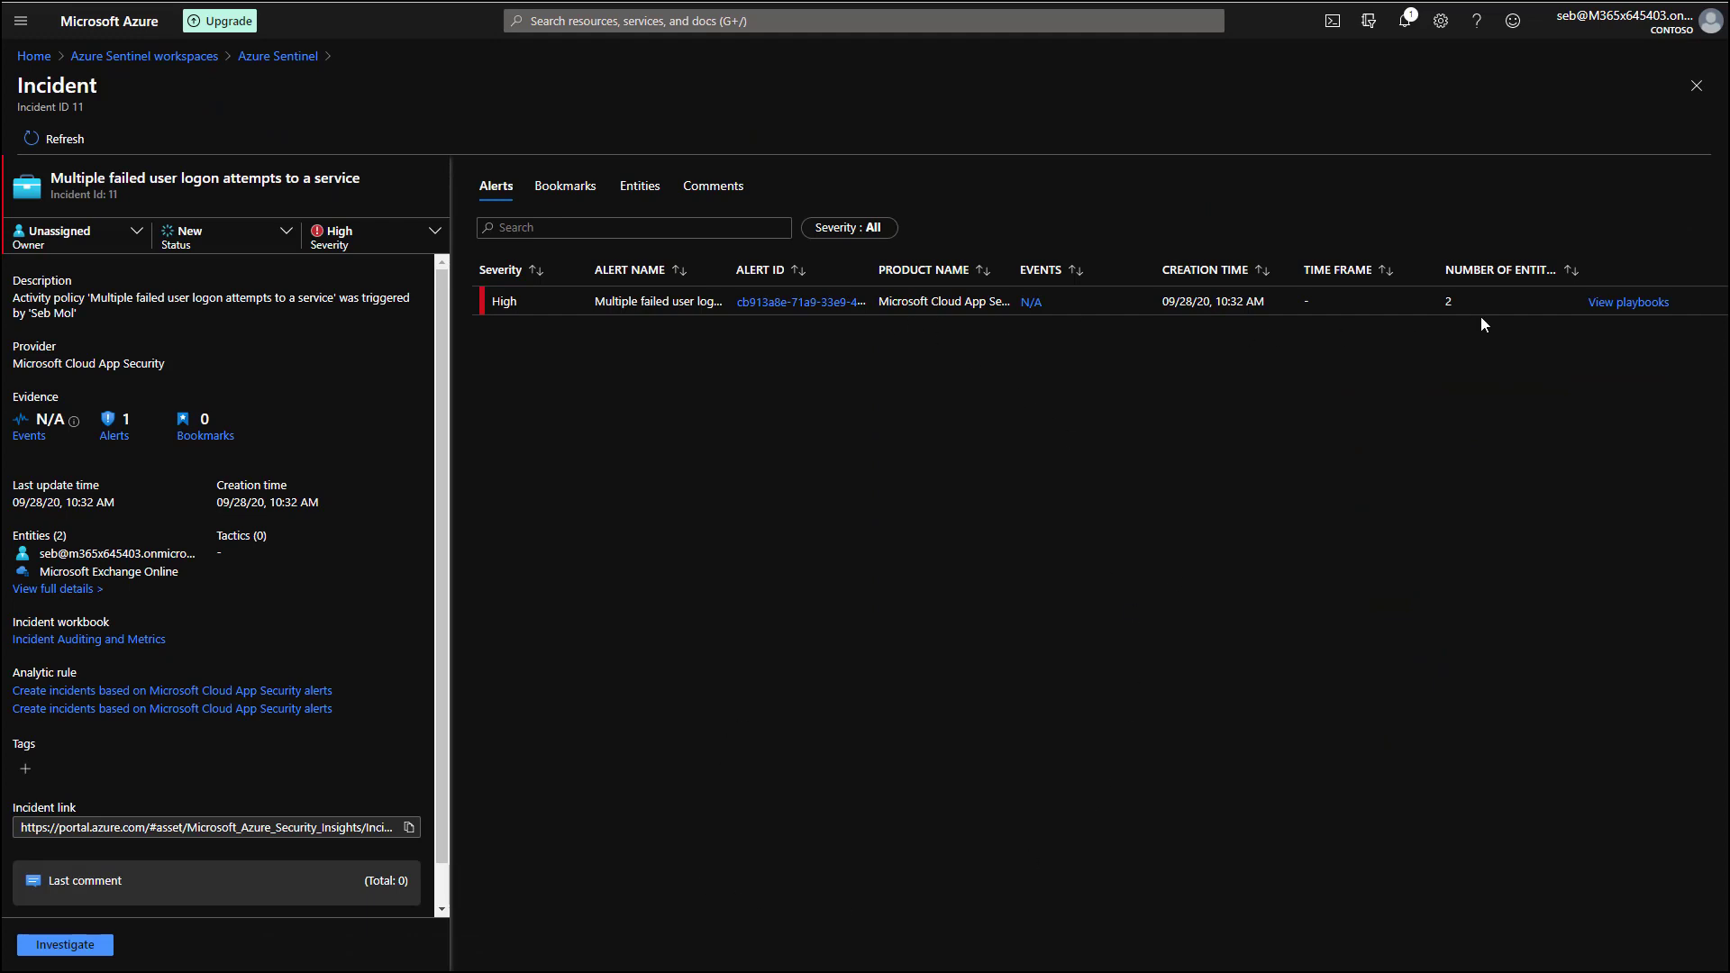
click(1614, 305)
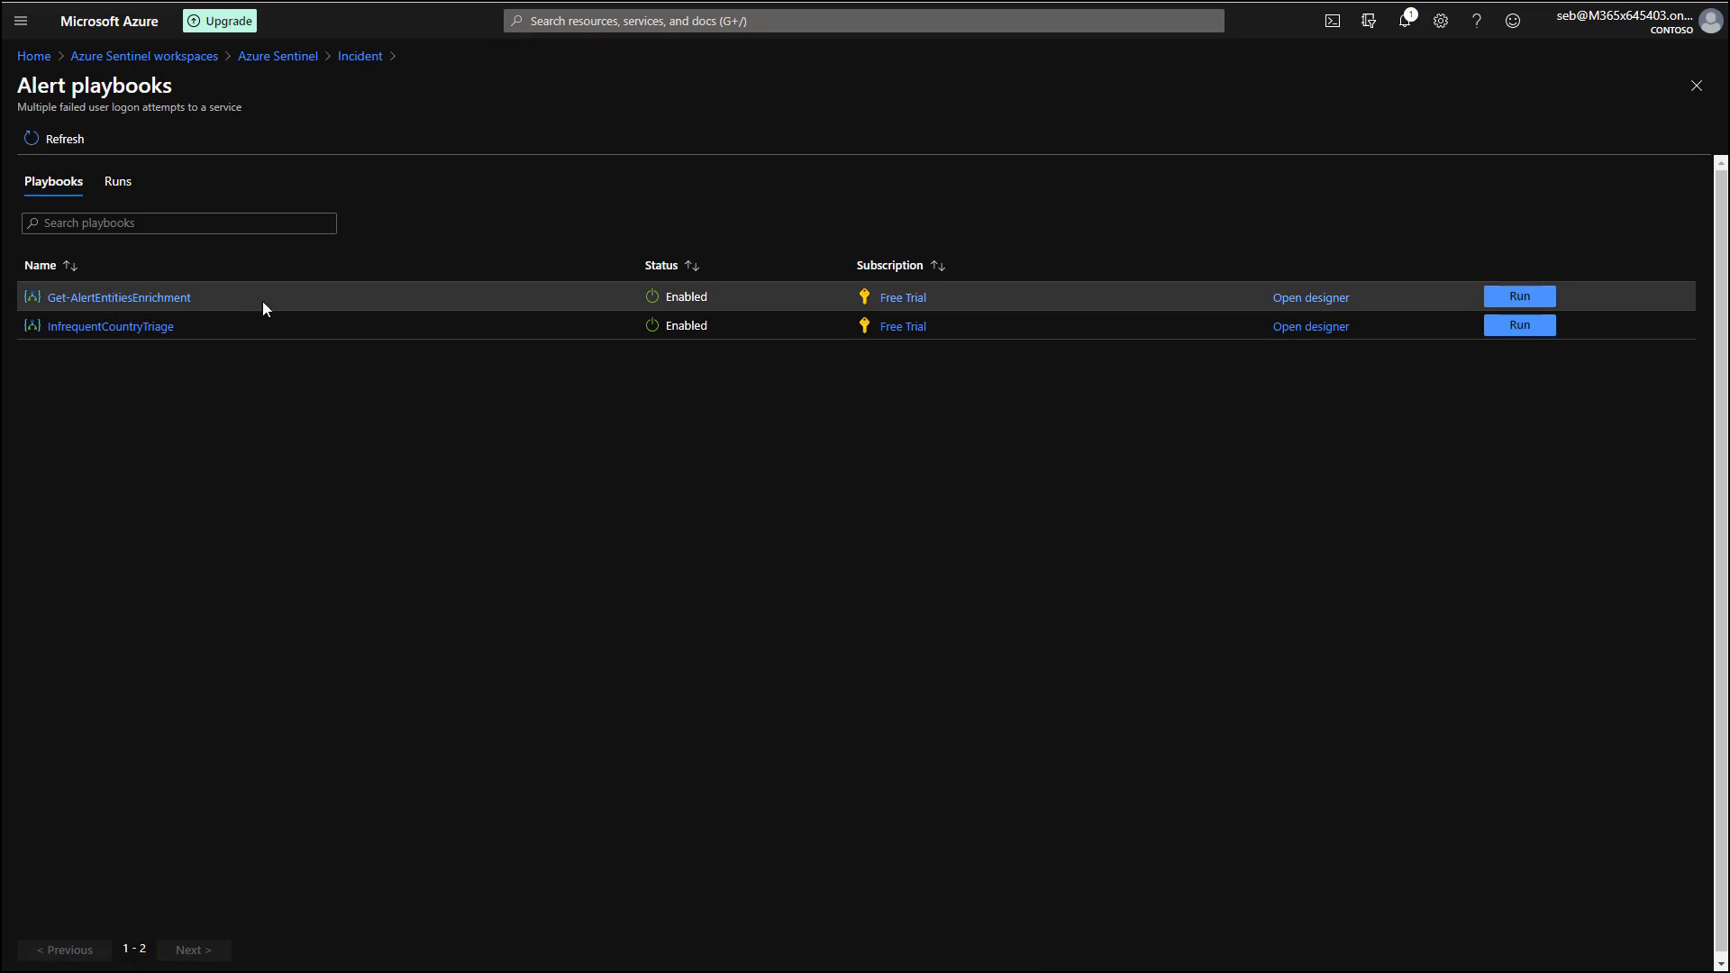
click(1539, 298)
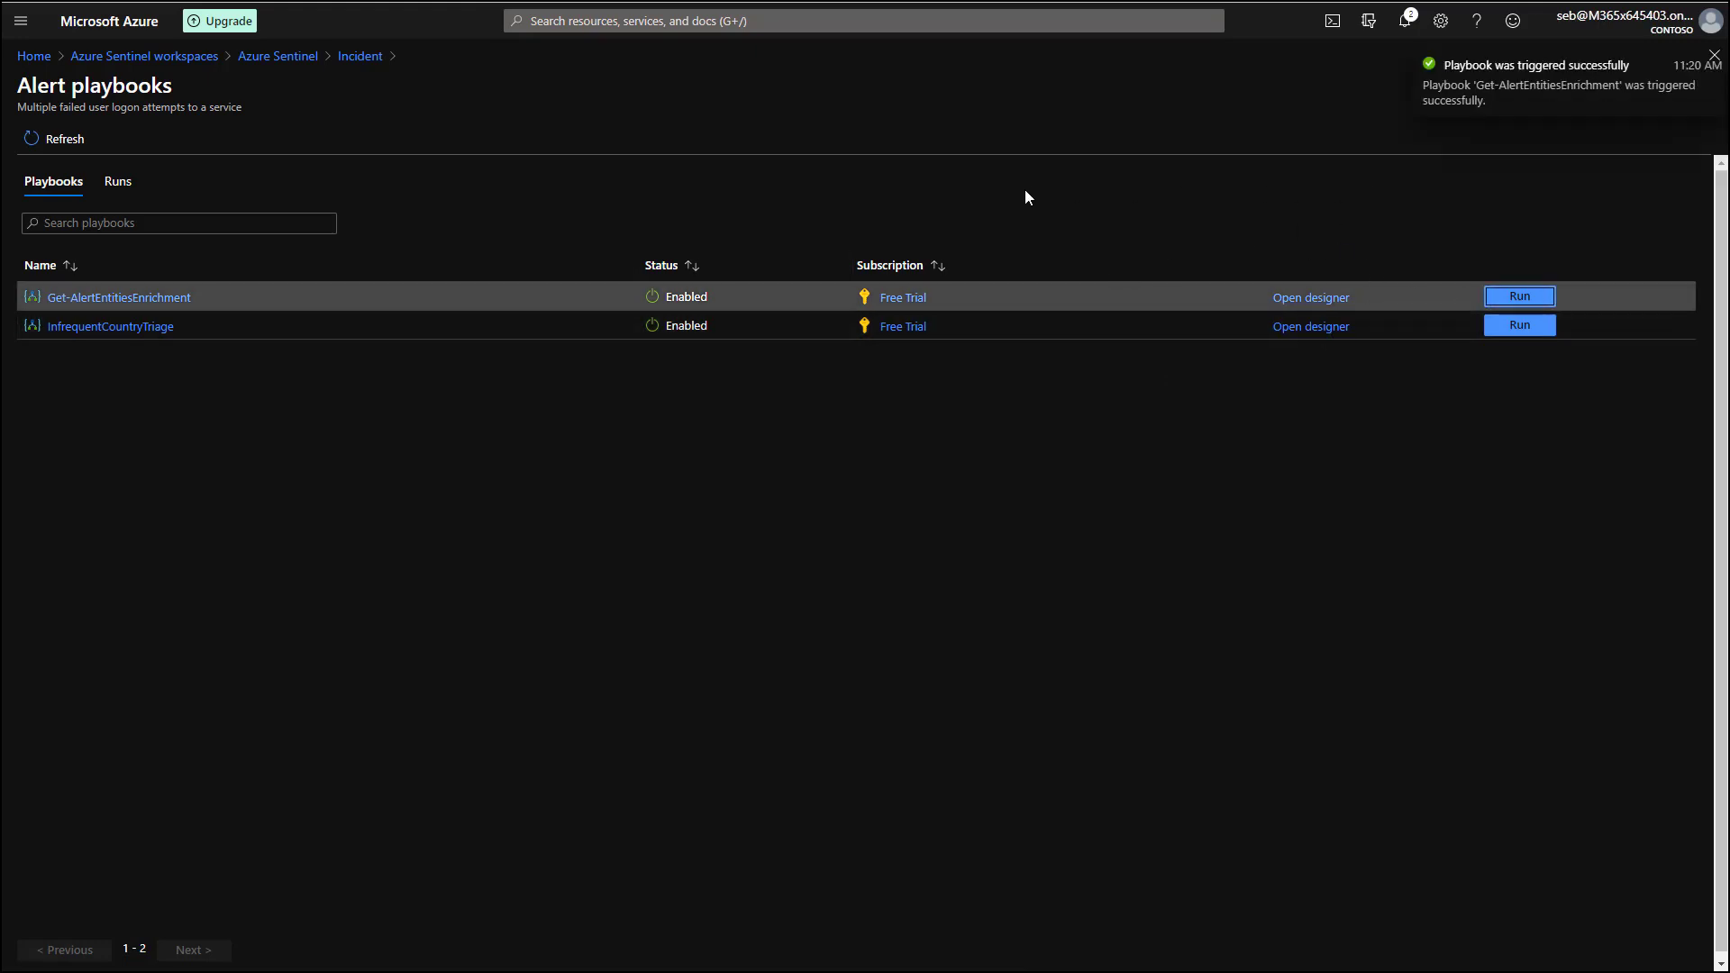
Open the Get-AlertEntitiesEnrichment logic app in a new browser tab and switch to it.
right_click(161, 309)
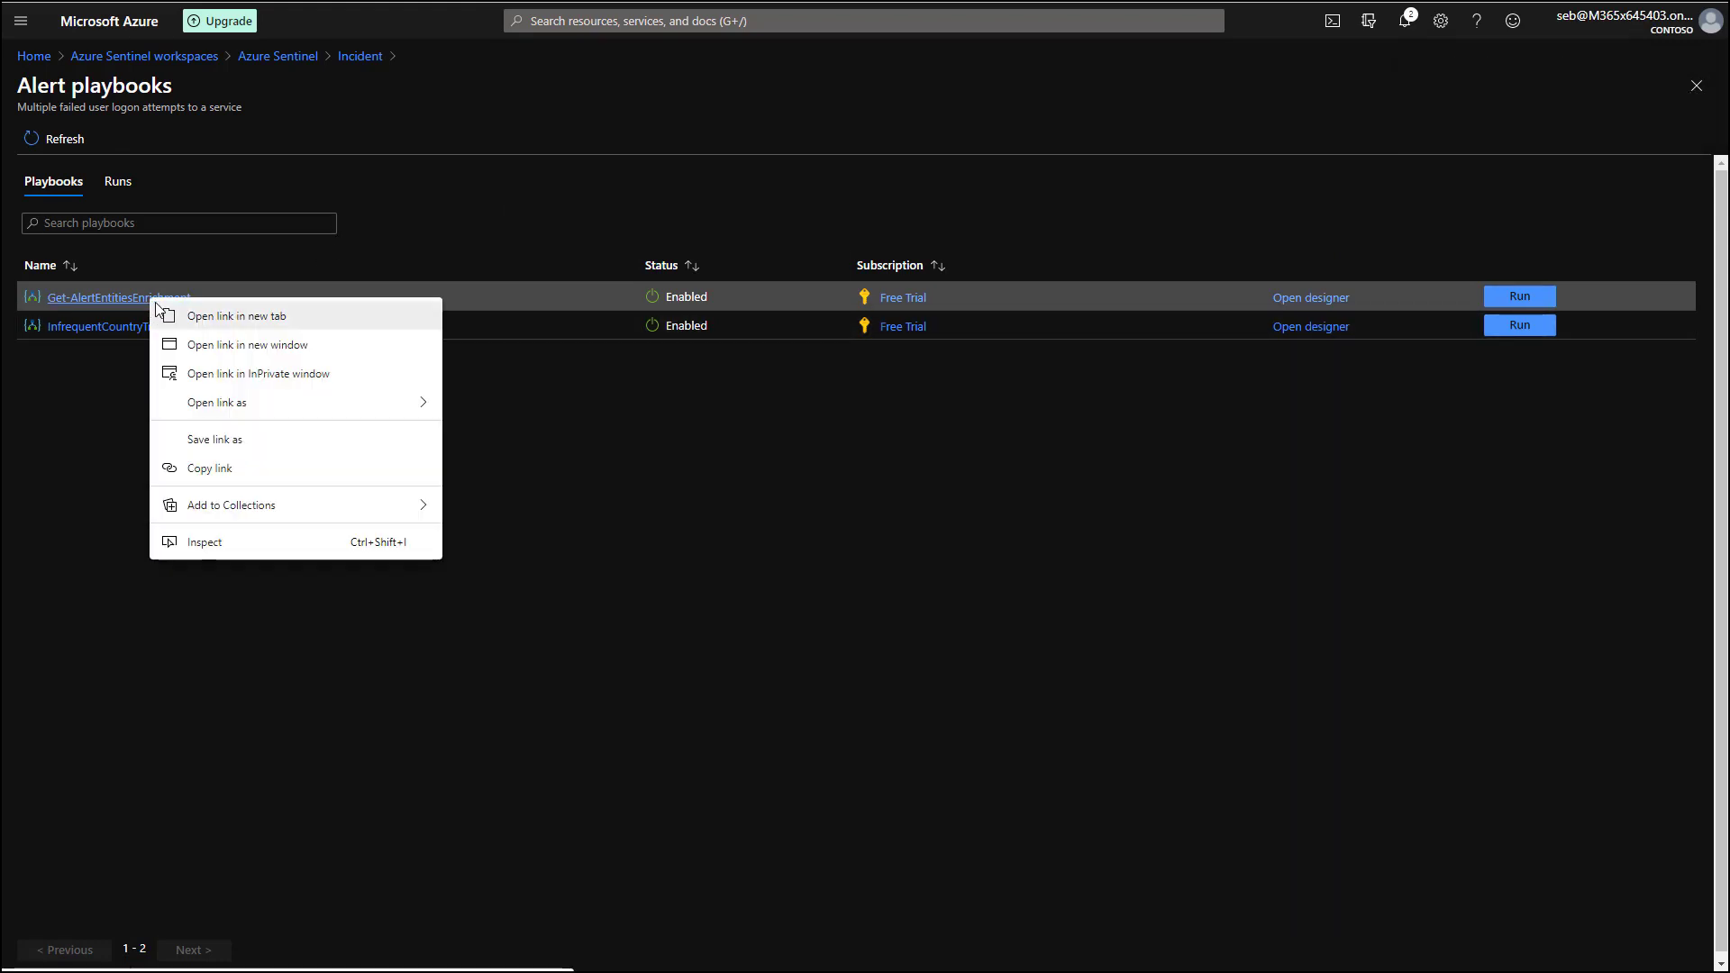
click(161, 306)
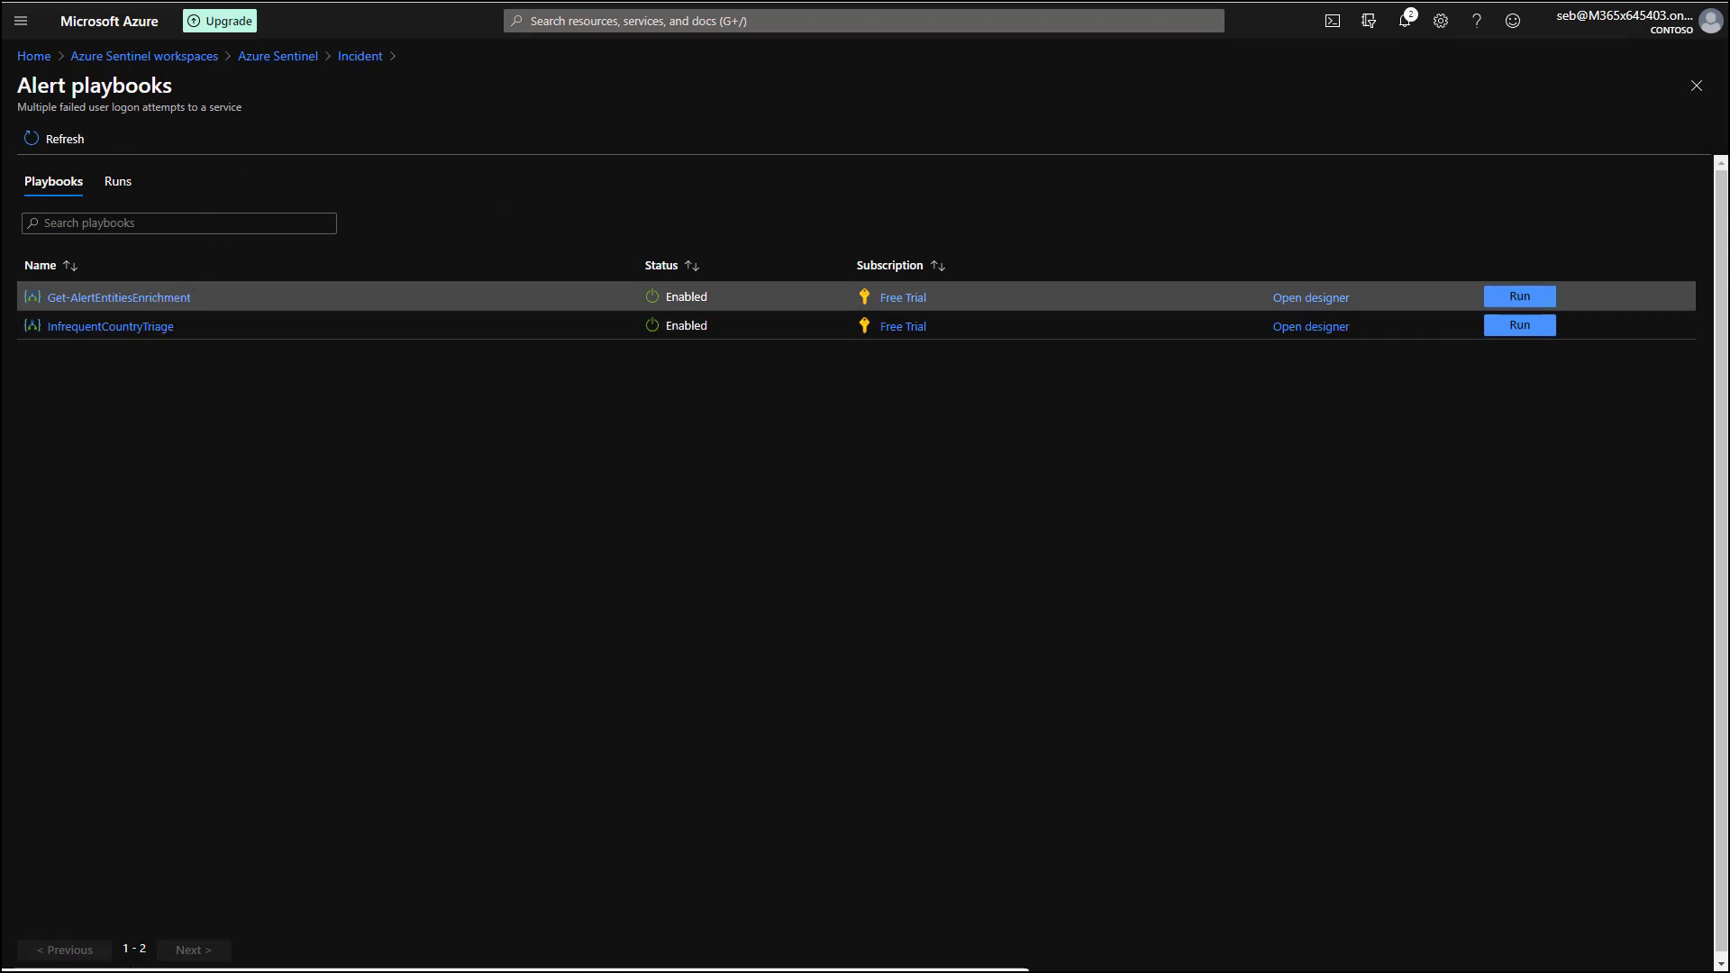
key(ctrl+Tab)
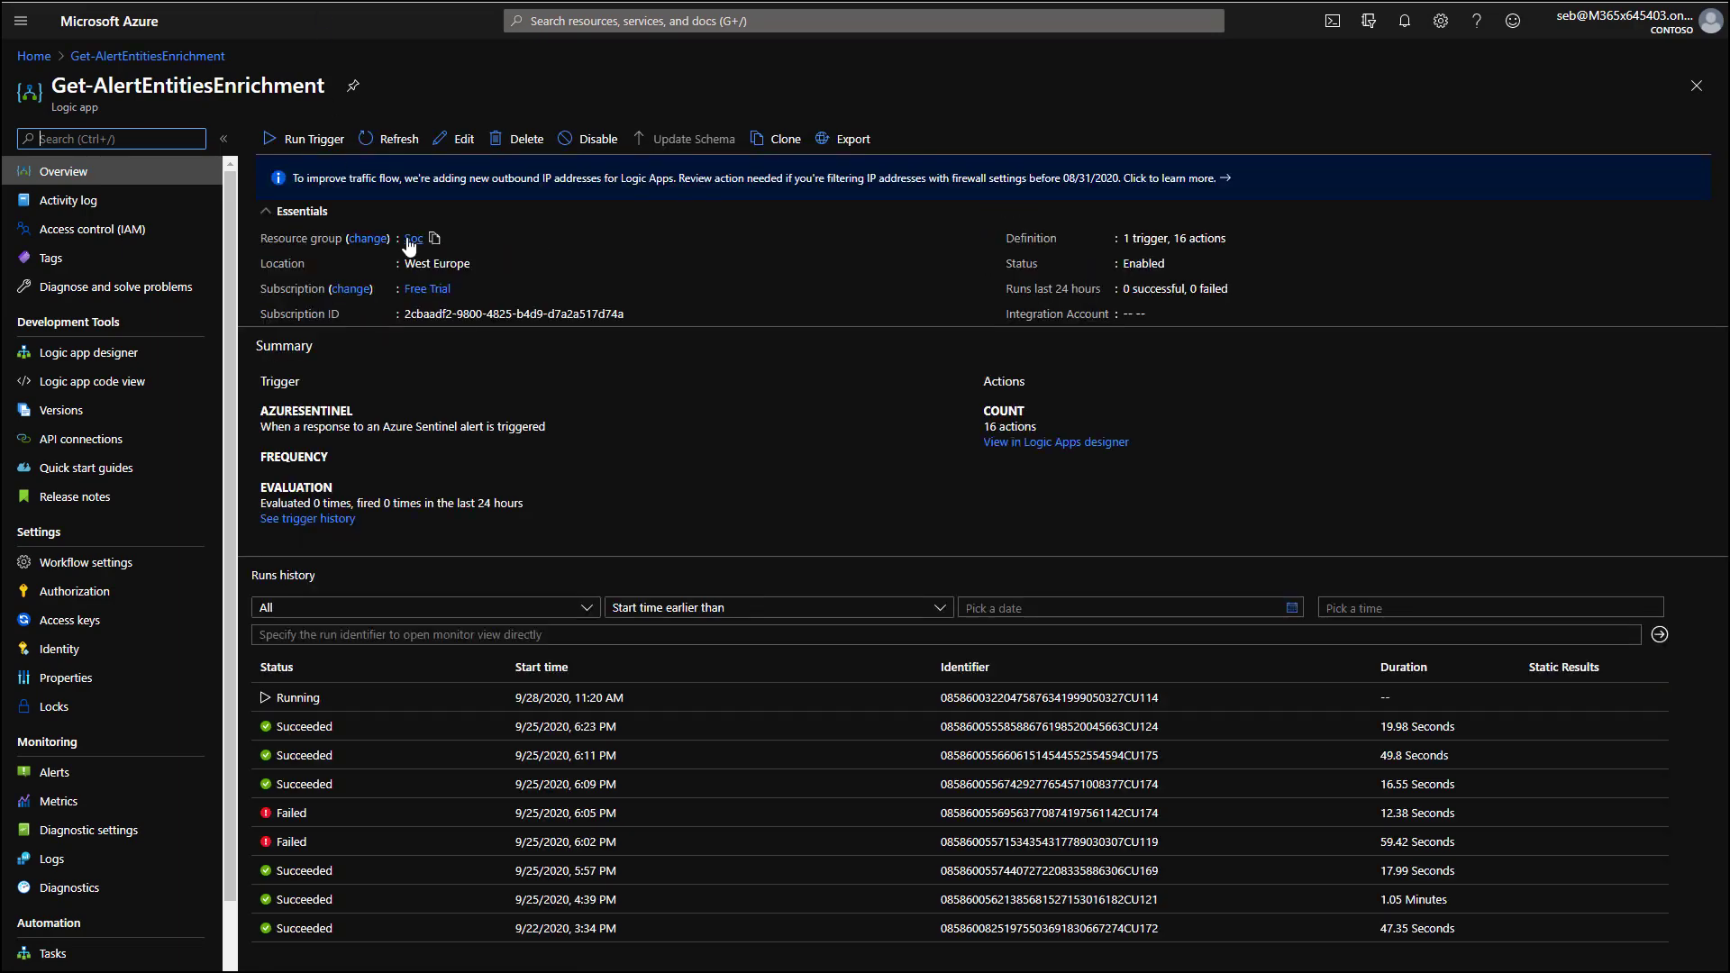
Inspect the running playbook run, expanding For each user and Update Record to confirm success.
click(345, 701)
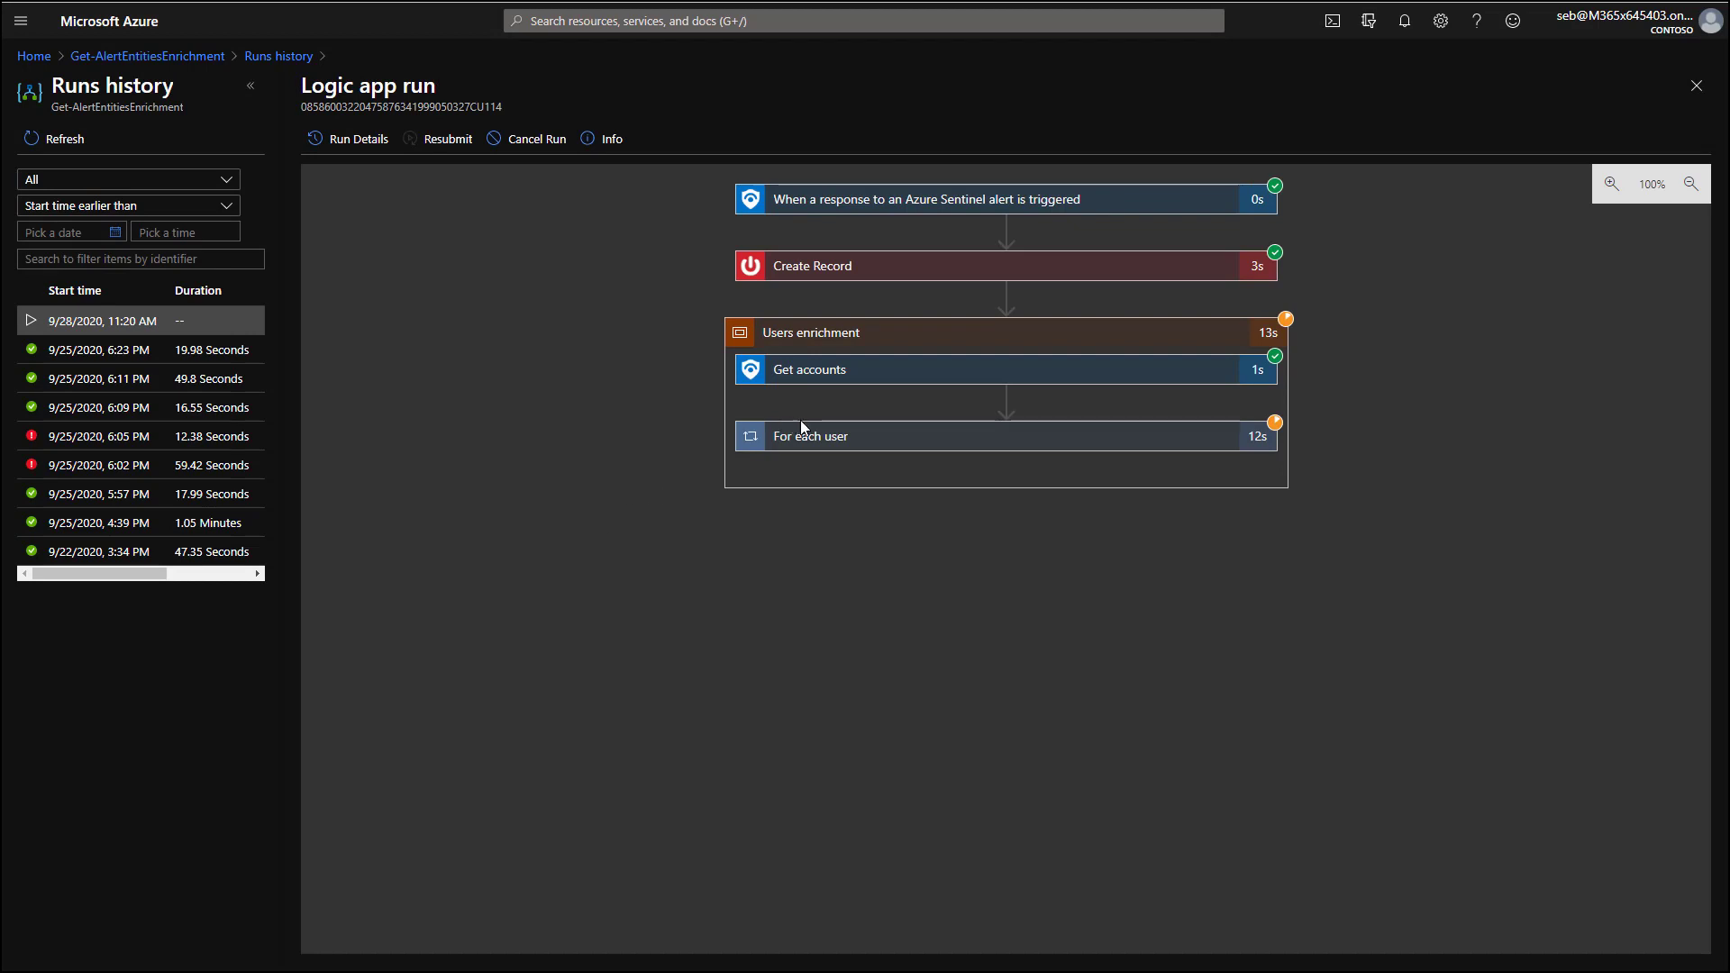
click(901, 444)
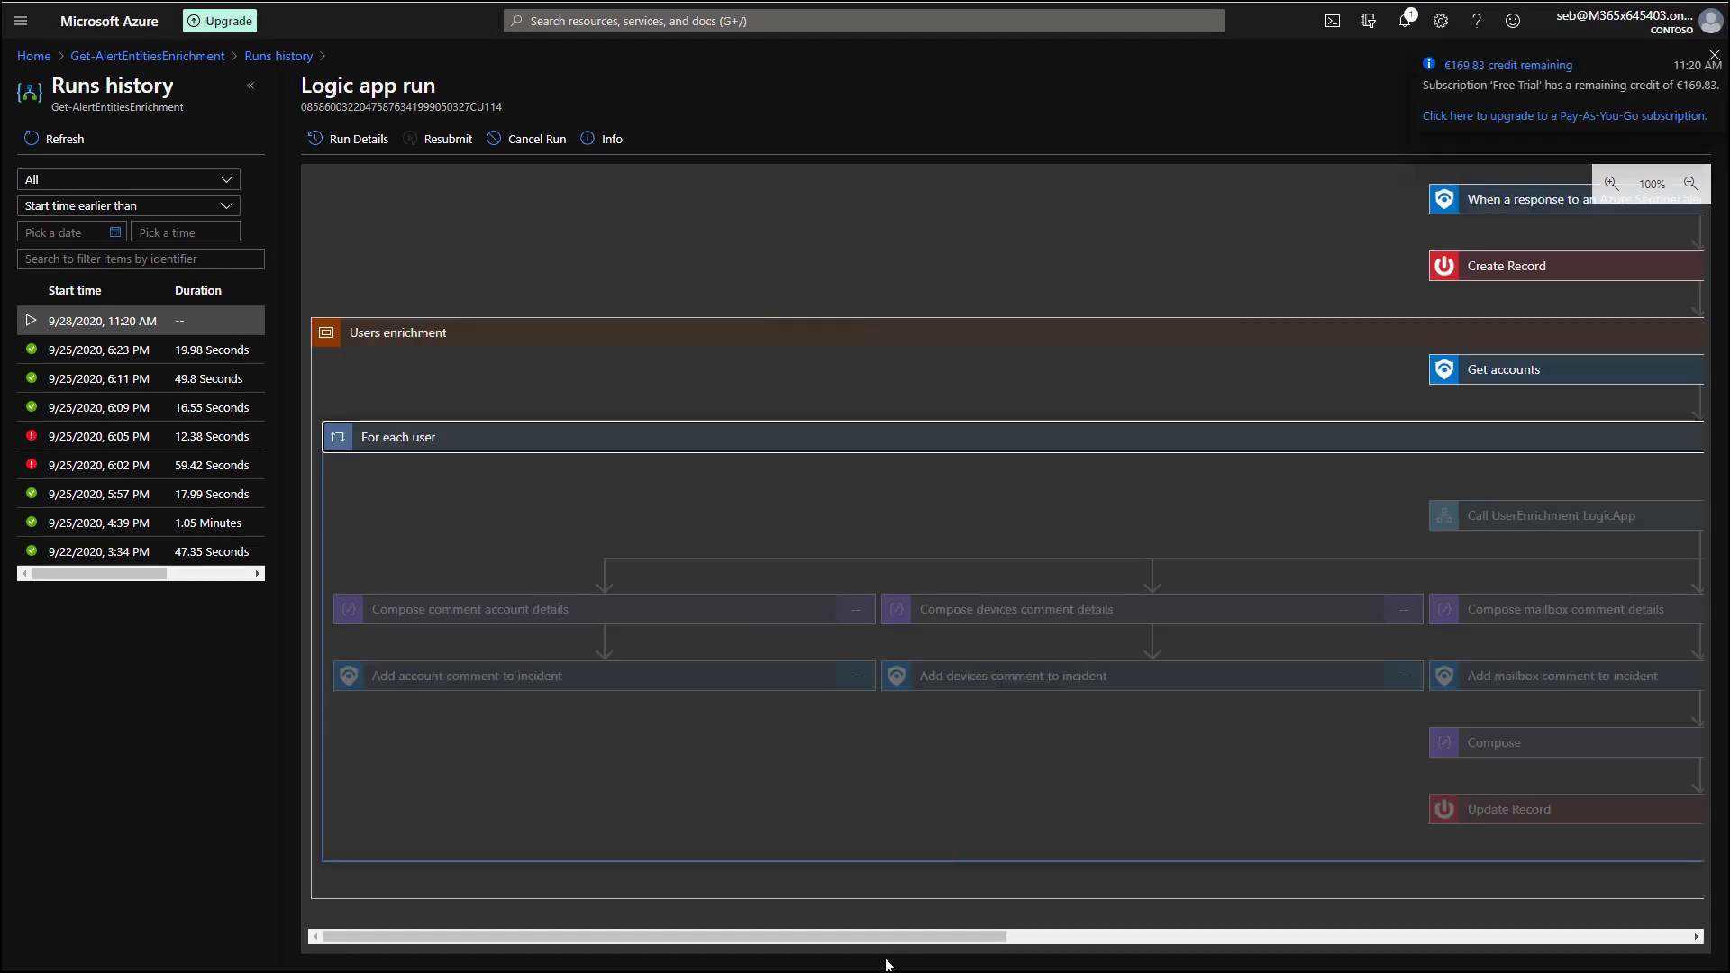
drag(887, 937, 1220, 927)
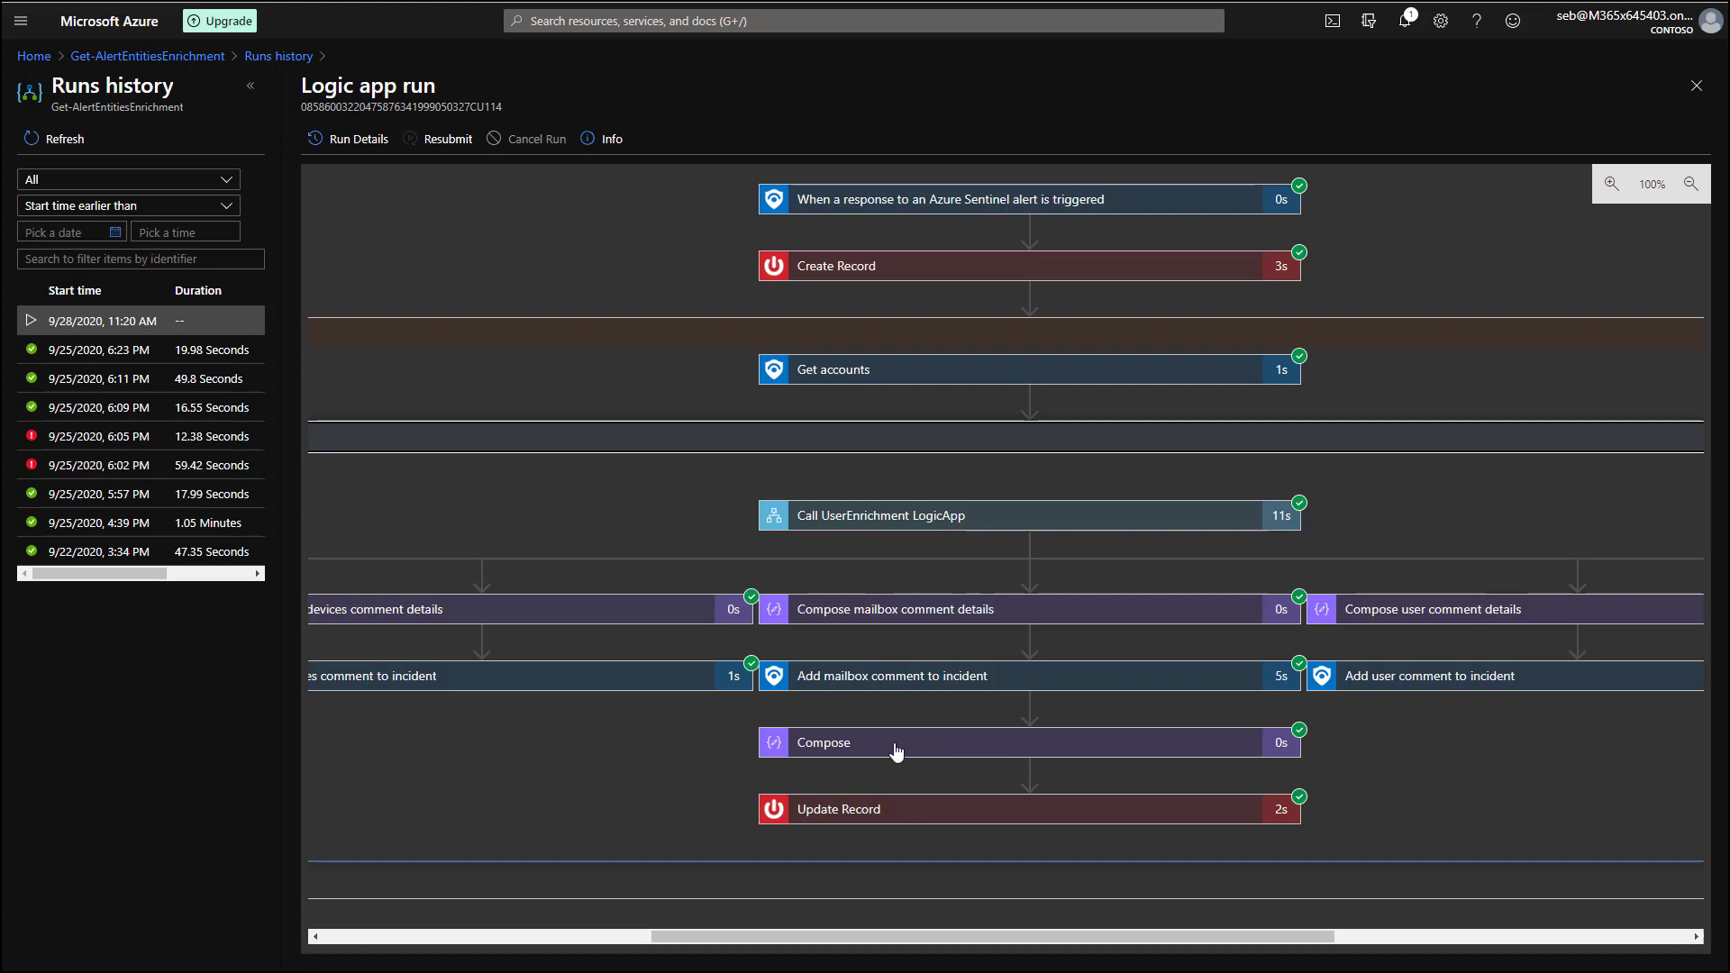
click(901, 809)
scroll(779, 744, down, 2)
scroll(778, 744, down, 2)
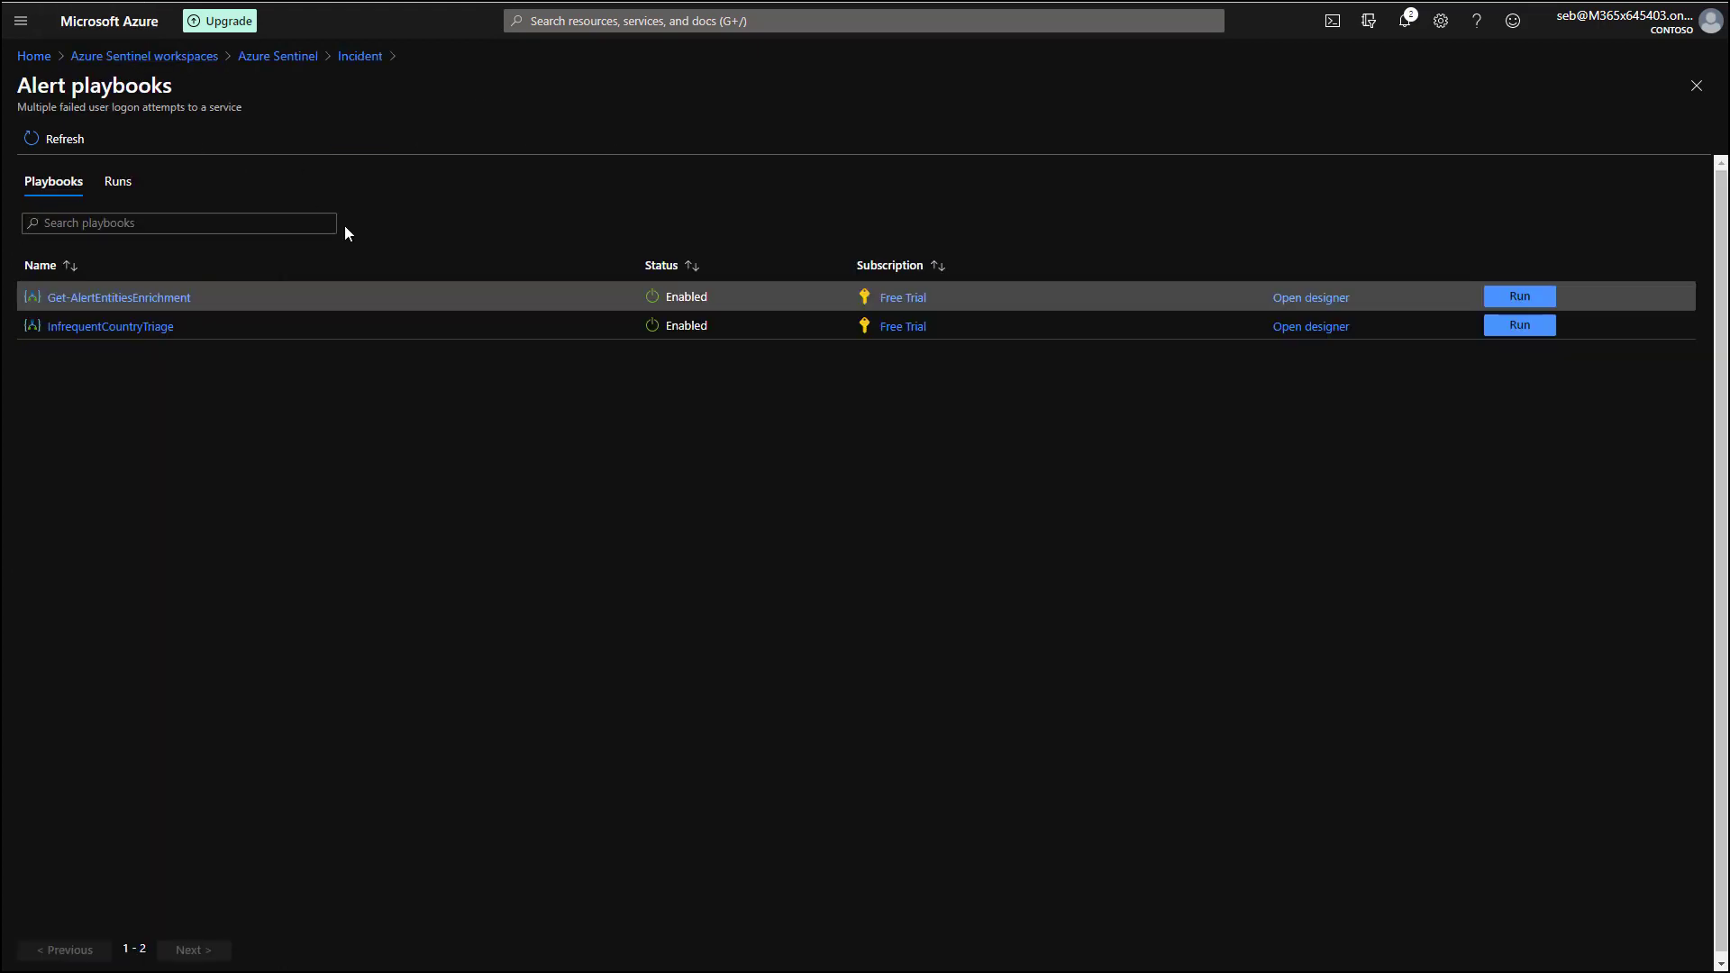
Reload incident 11 and show its Comments (4) tab.
click(358, 57)
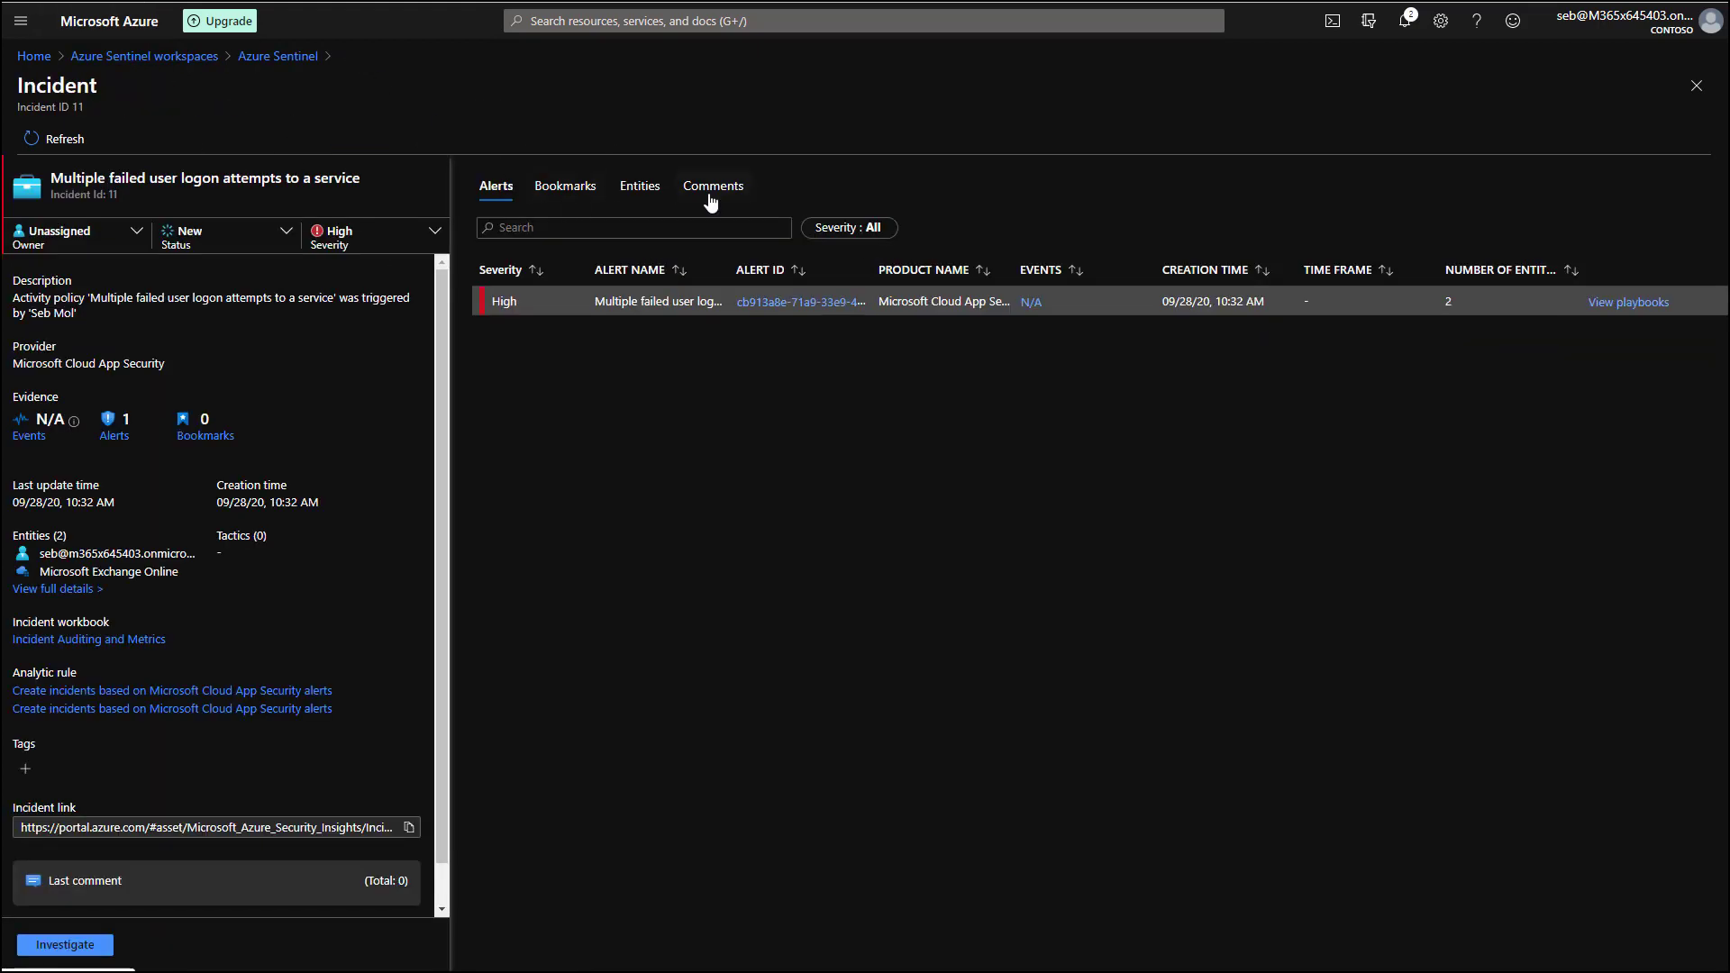
click(63, 138)
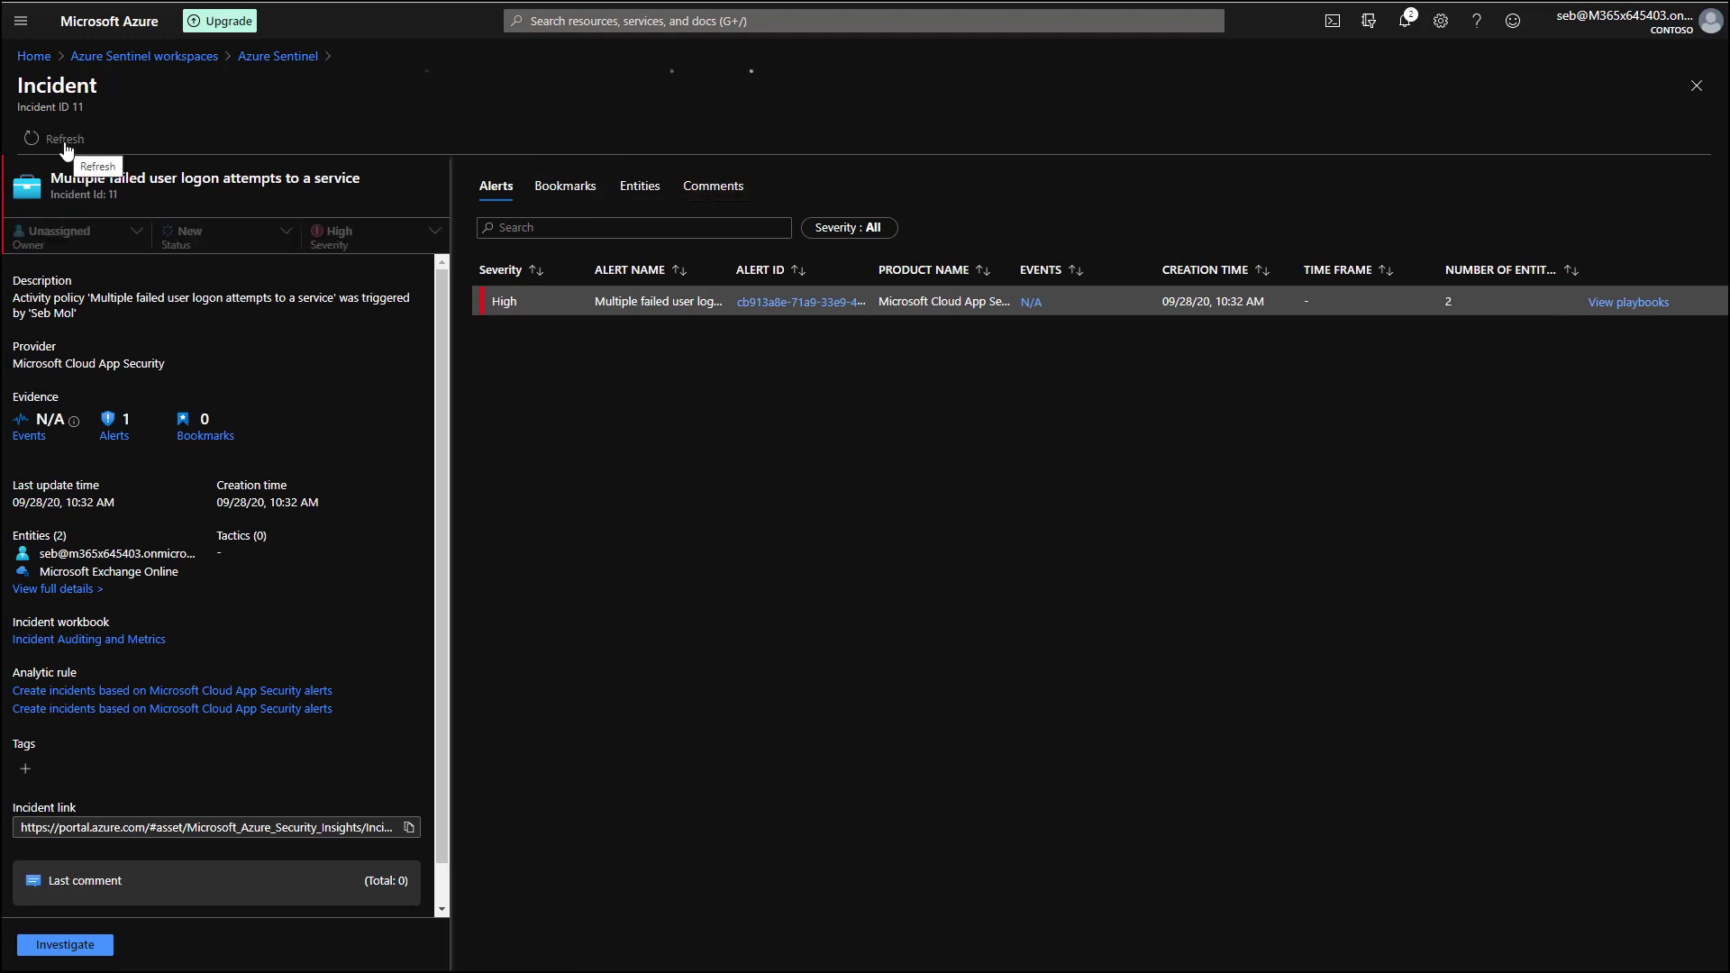
click(735, 189)
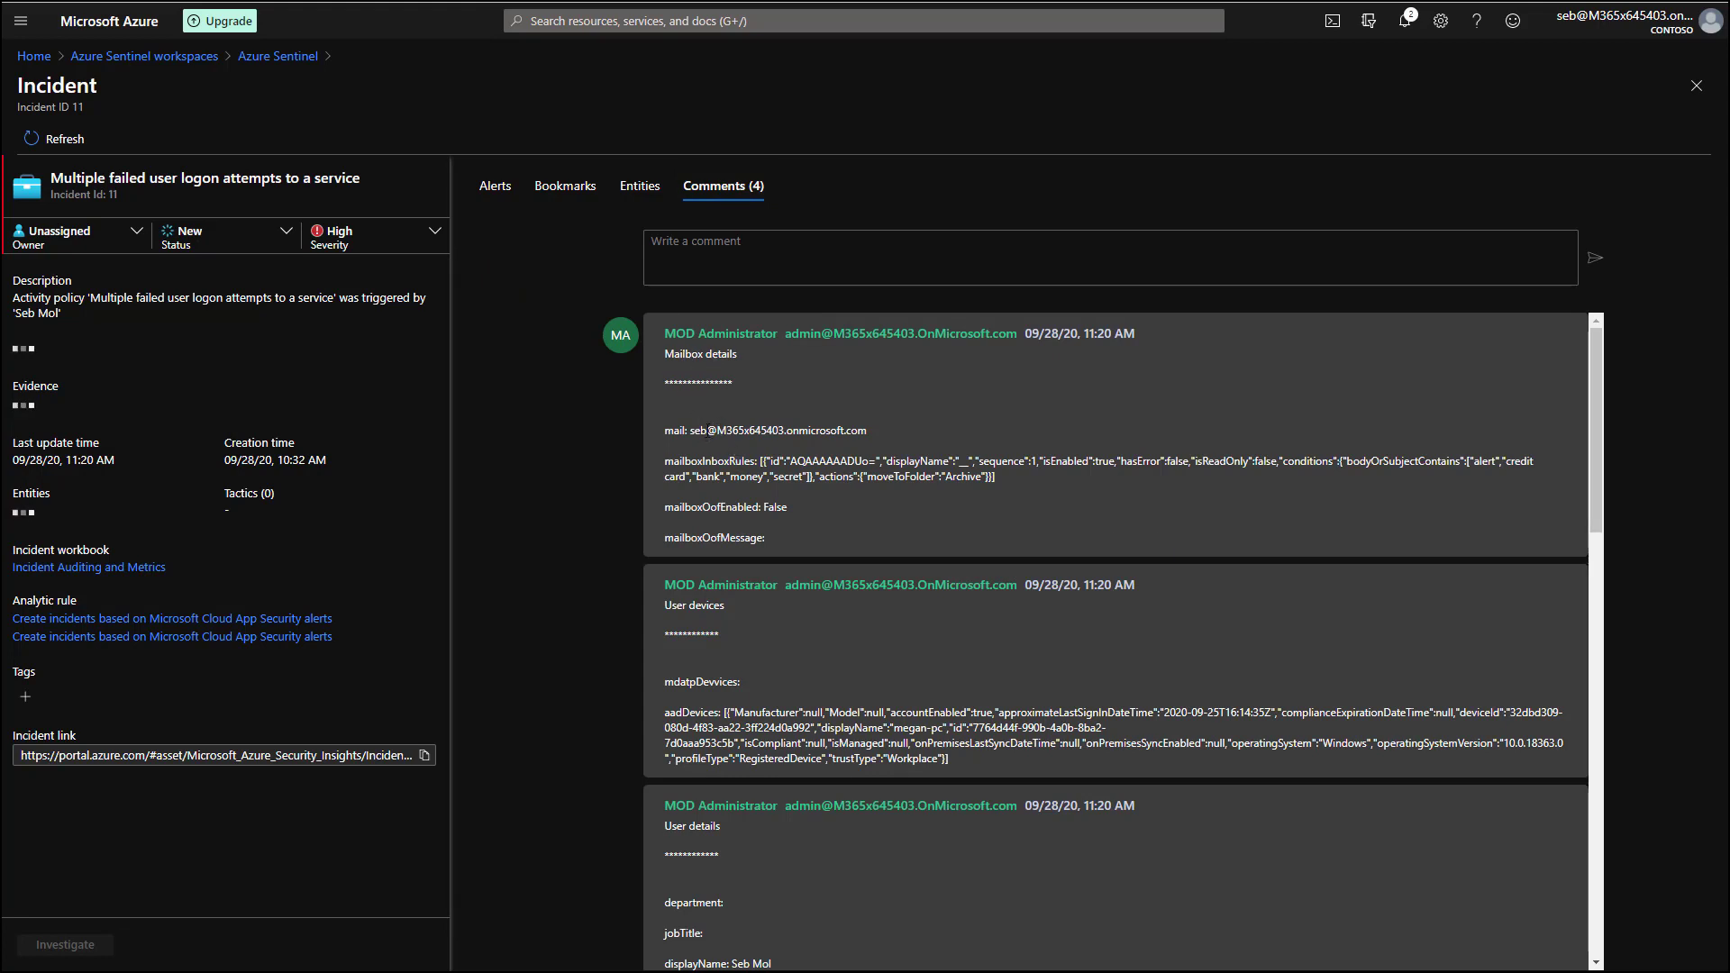
Review the enrichment comments: mailbox address, mailboxInboxRules data and threatScore 138.
drag(706, 431, 829, 432)
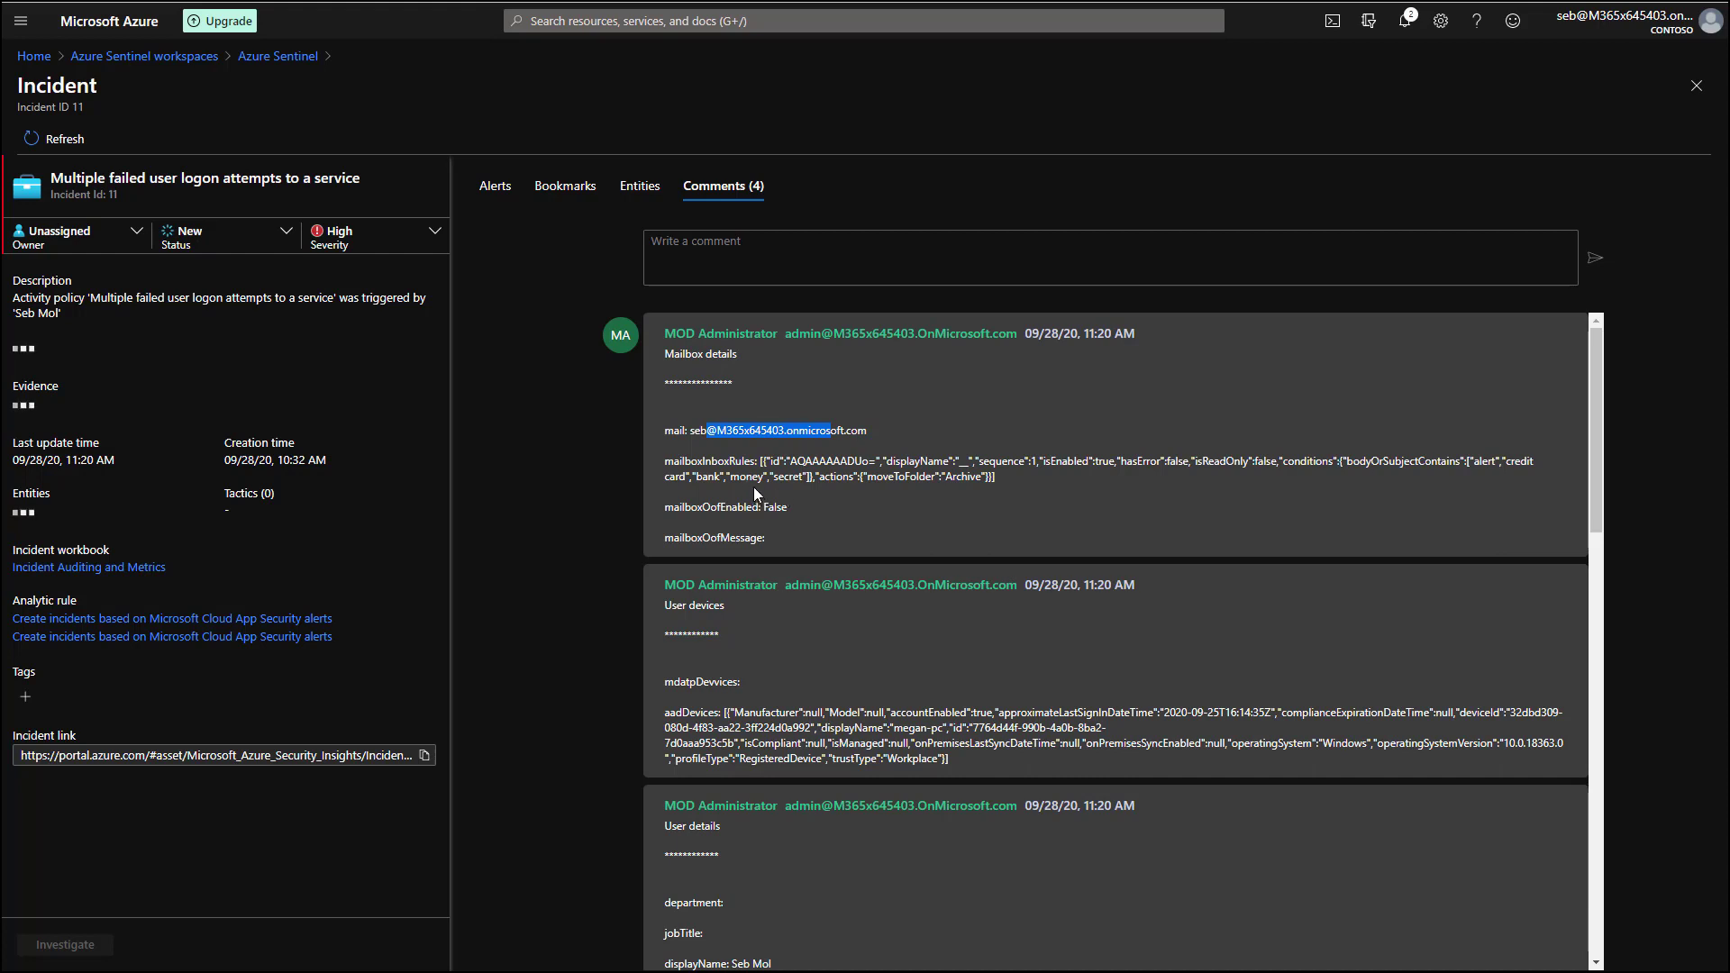
click(772, 454)
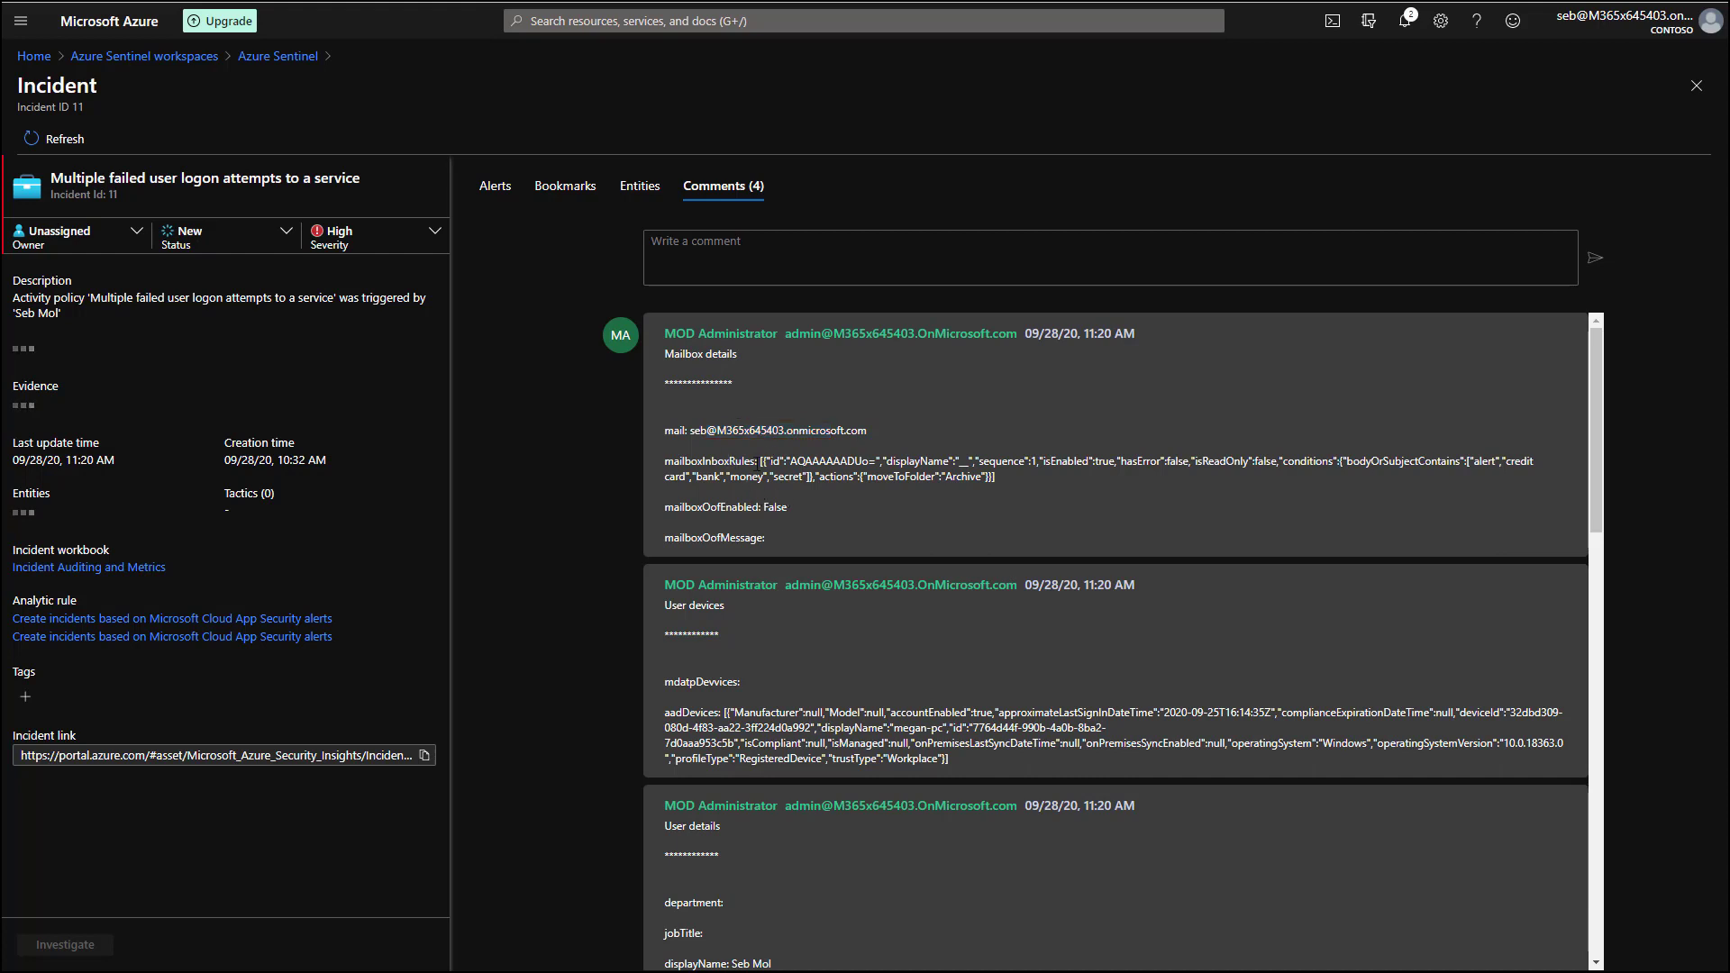
drag(768, 461, 889, 482)
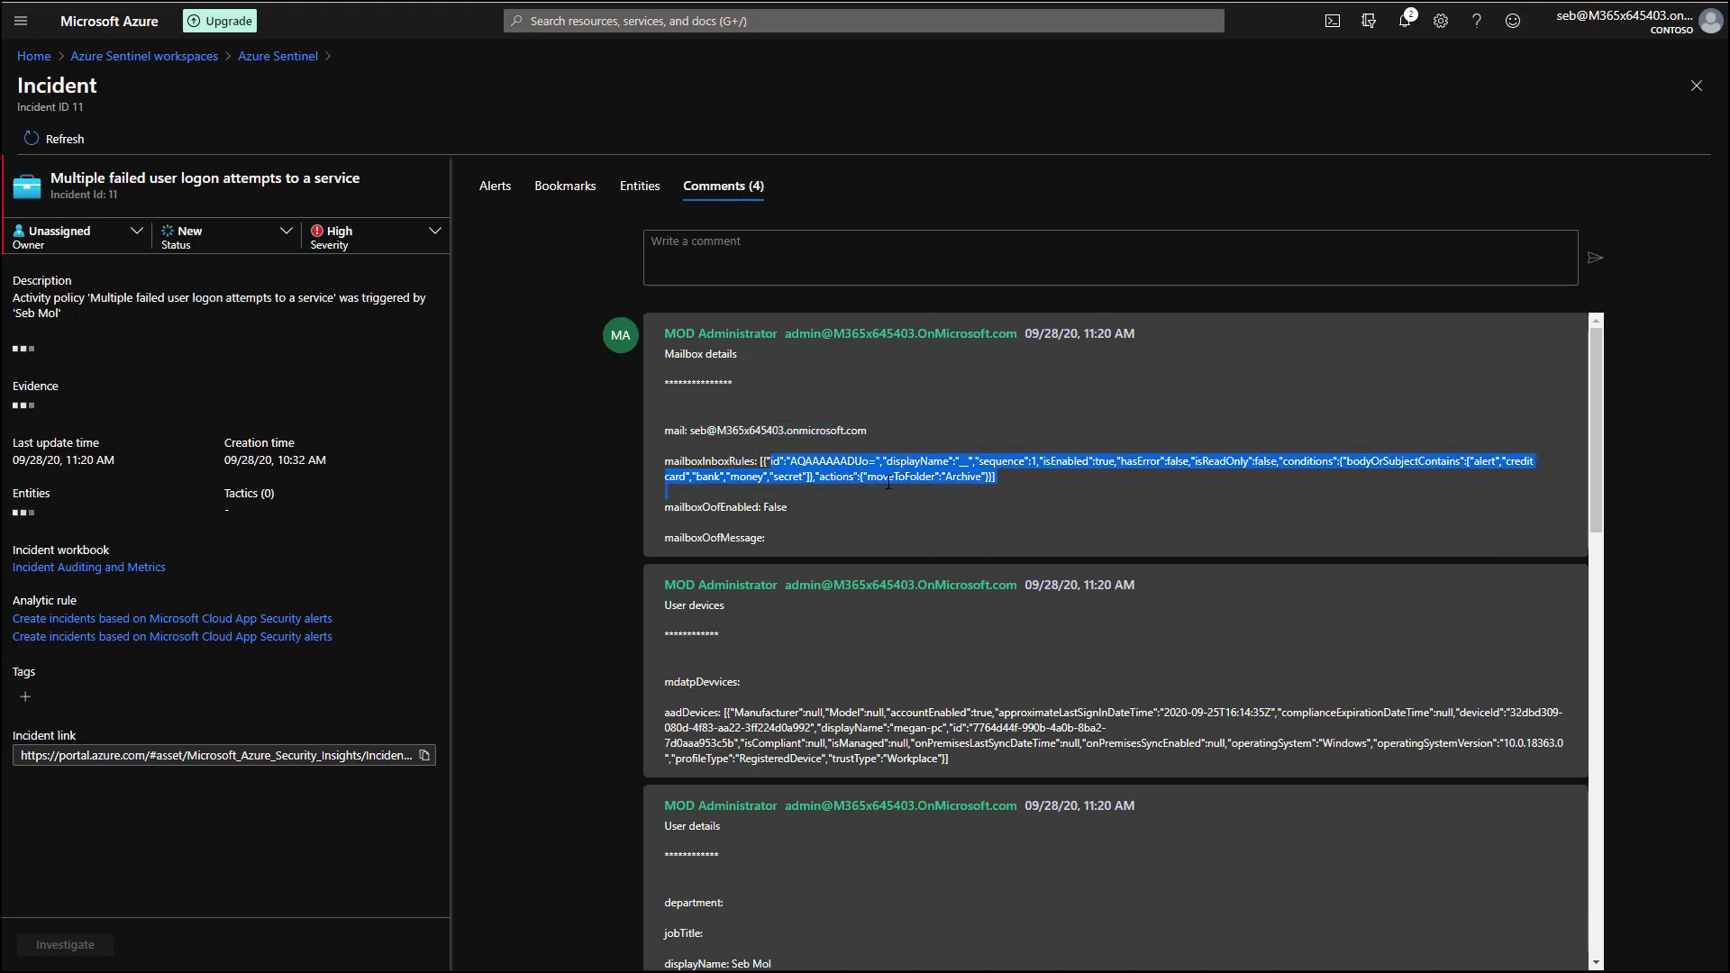
scroll(922, 600, down, 2)
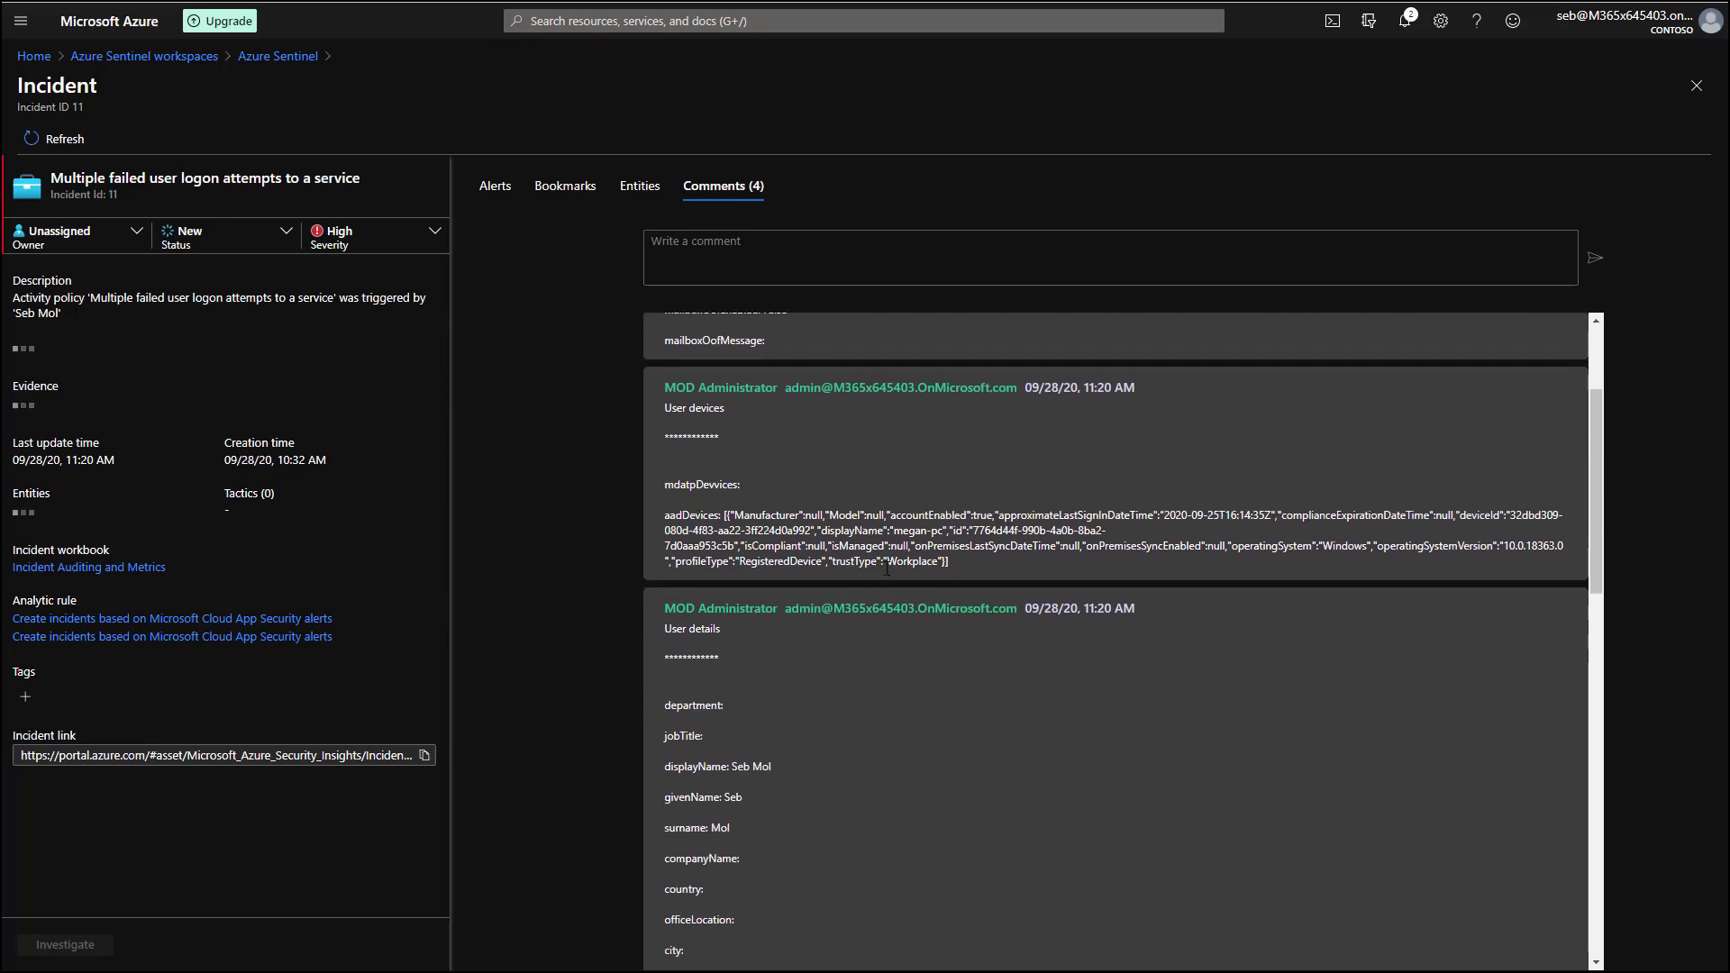
scroll(903, 630, down, 4)
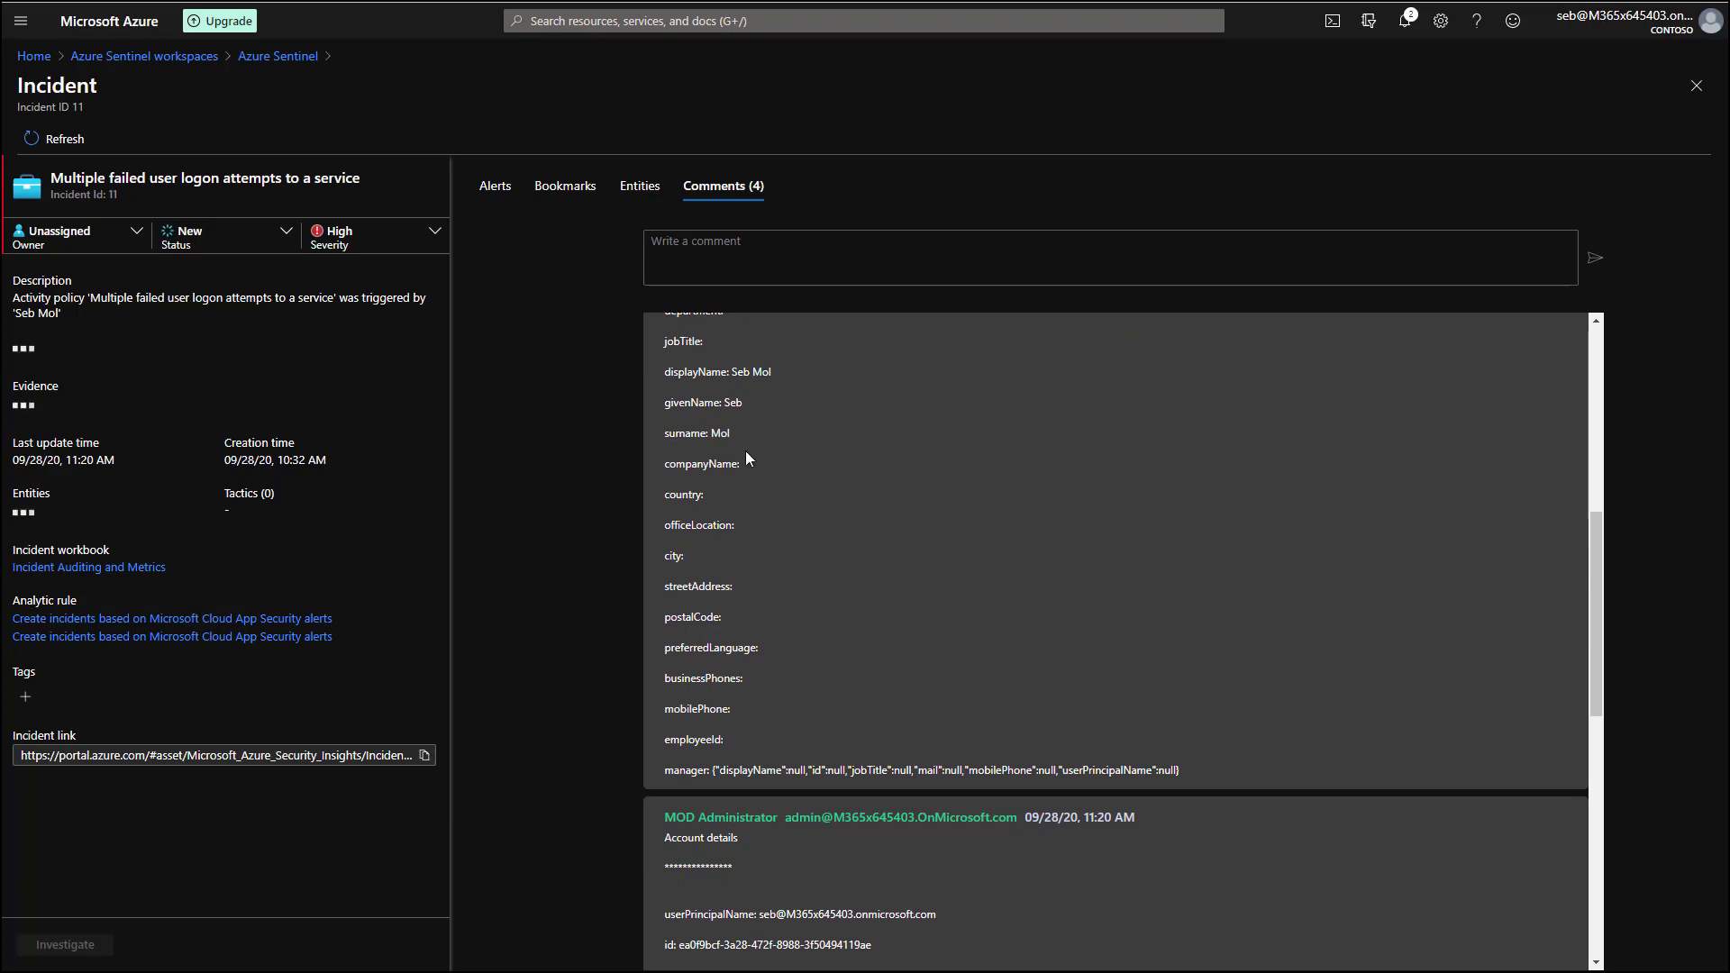
scroll(739, 518, down, 6)
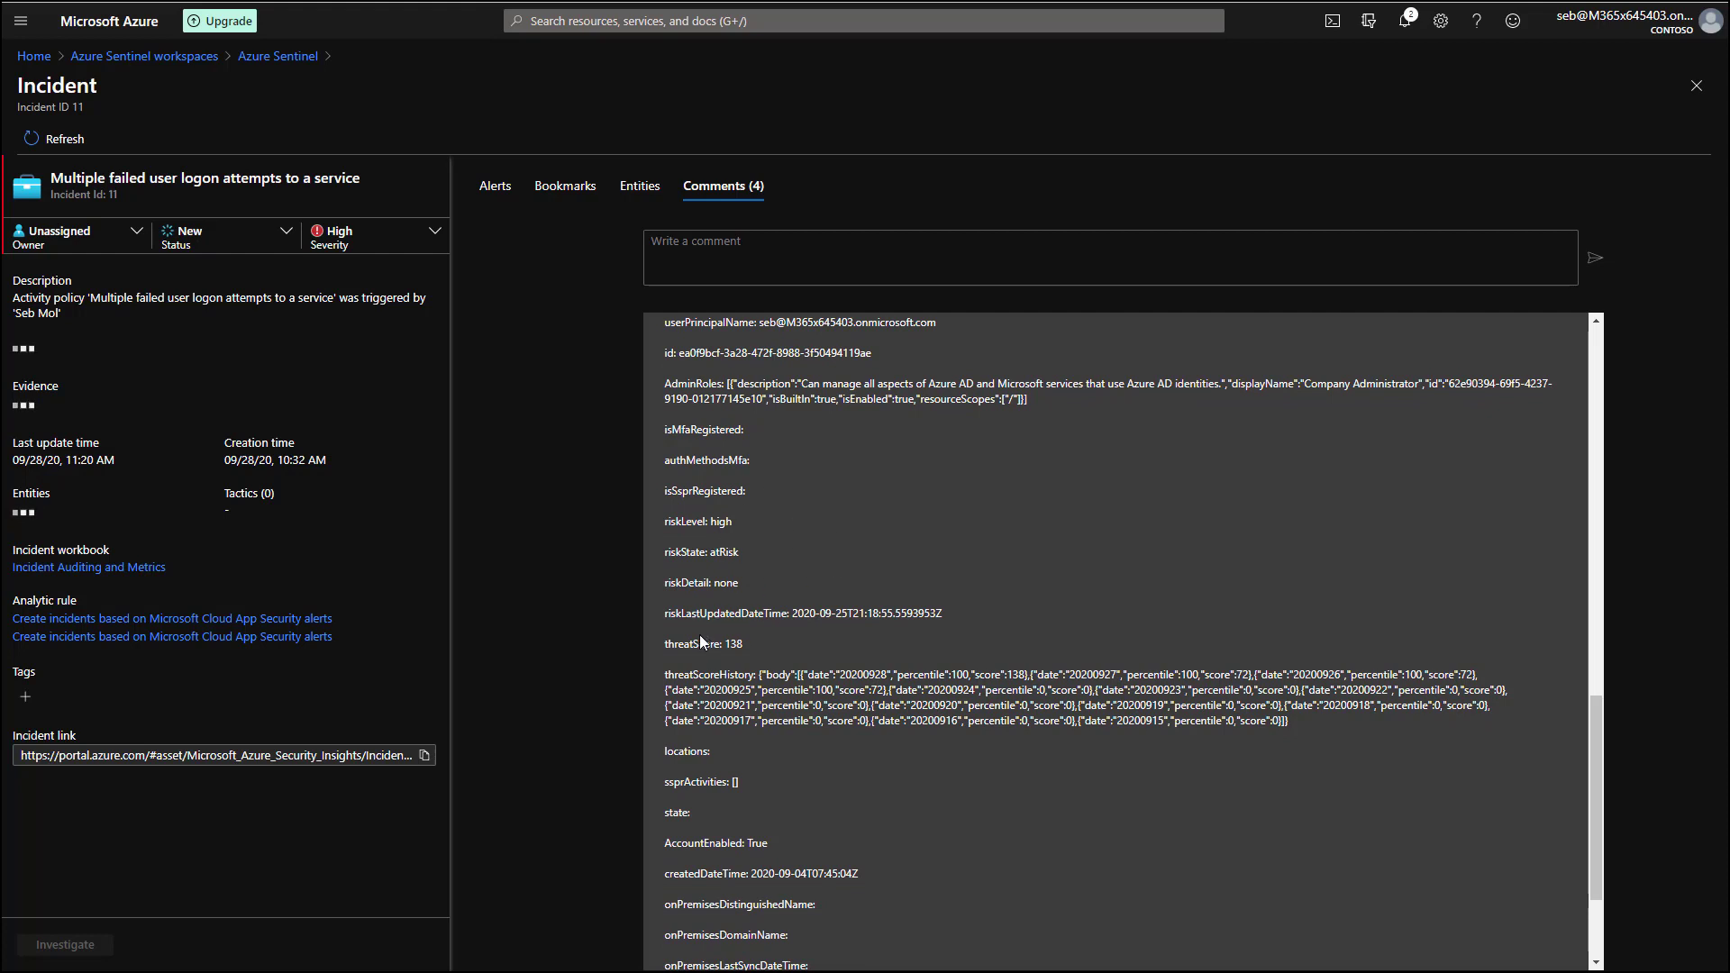
drag(684, 644, 757, 641)
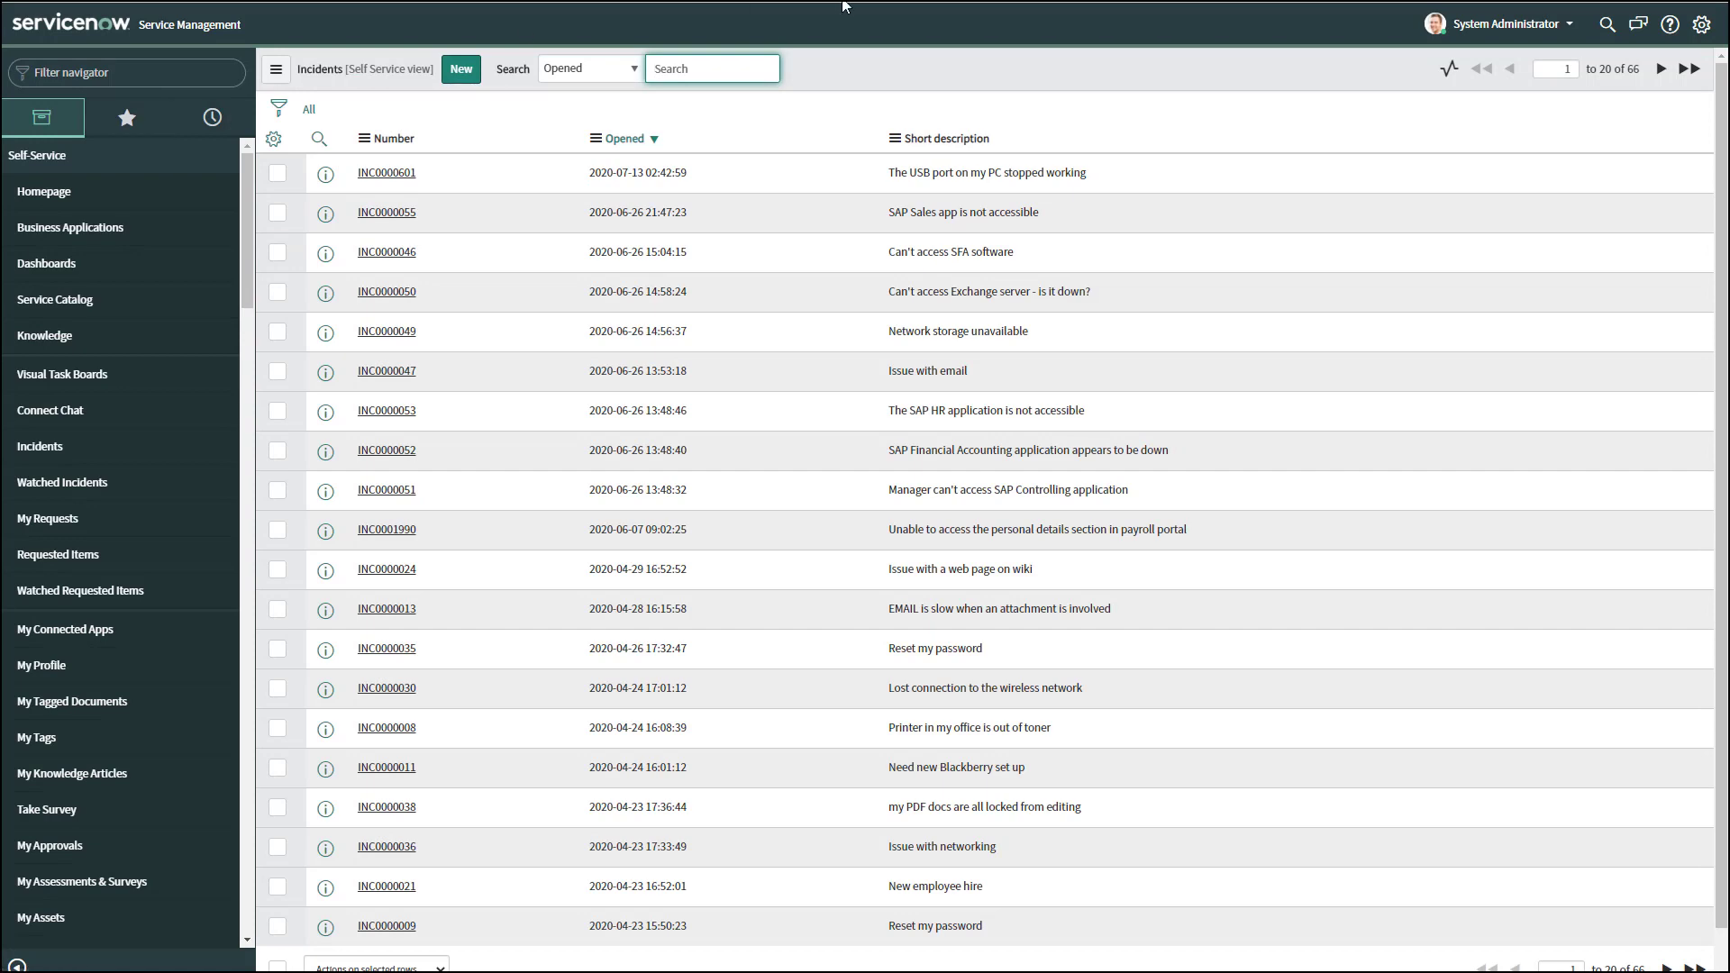
Refresh the ServiceNow incident list, open the failed logon attempts incident and read its enrichment activities.
key(F5)
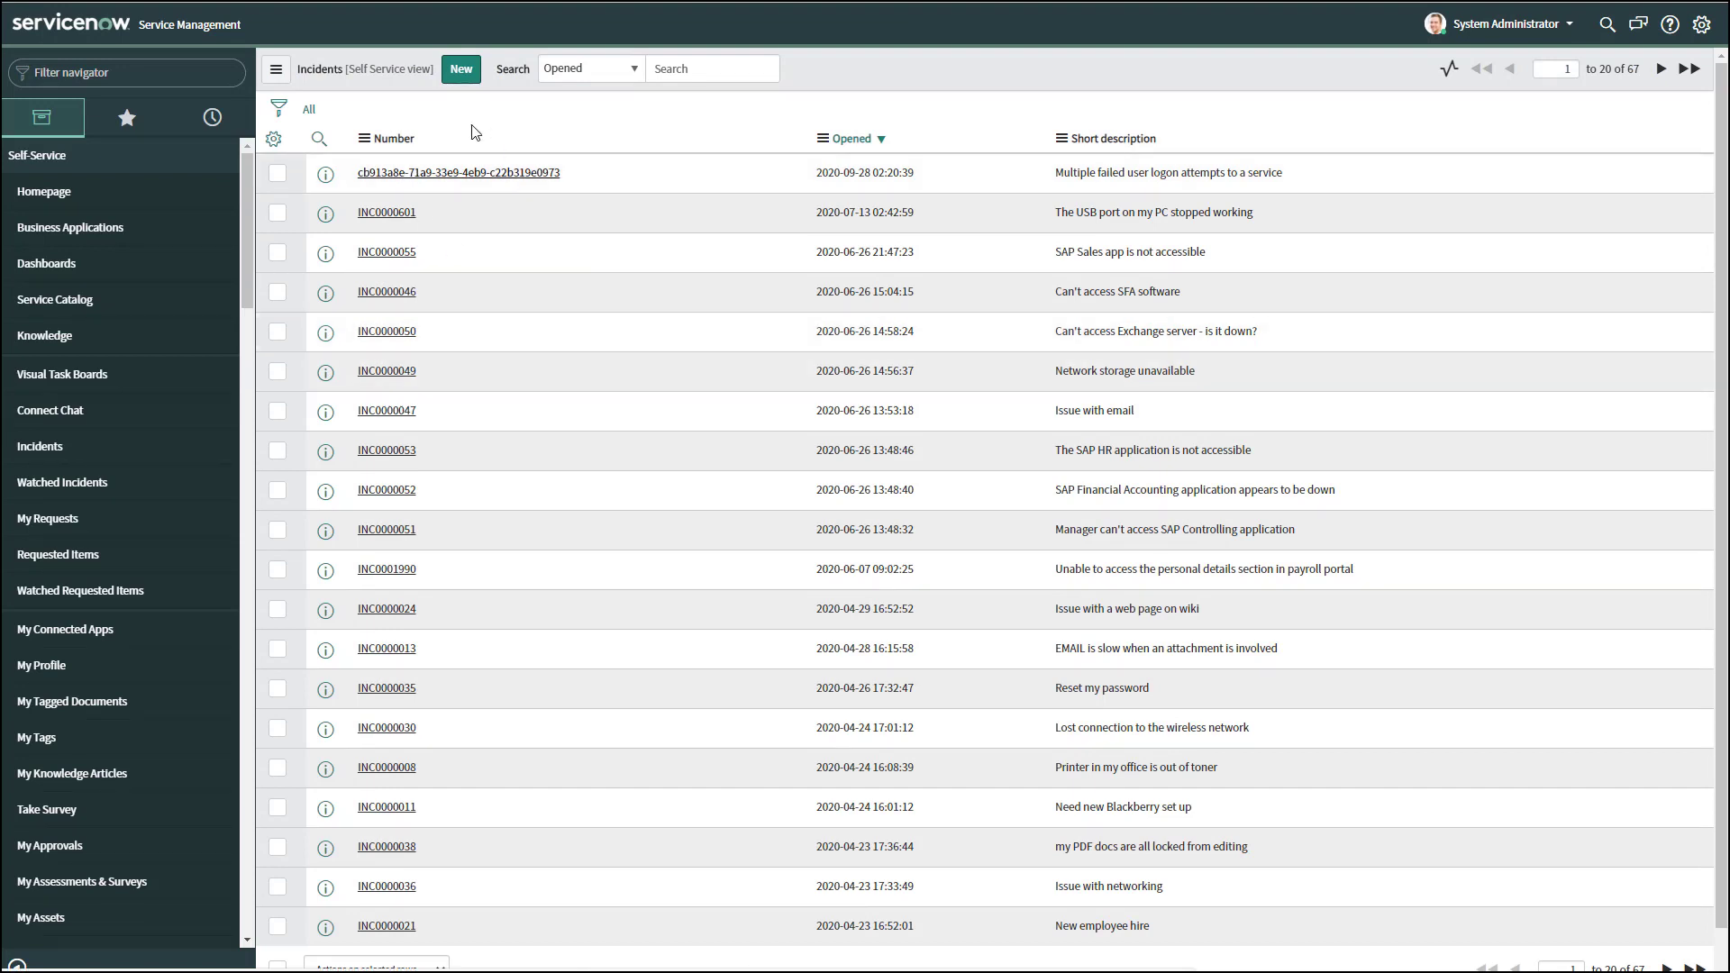
click(478, 172)
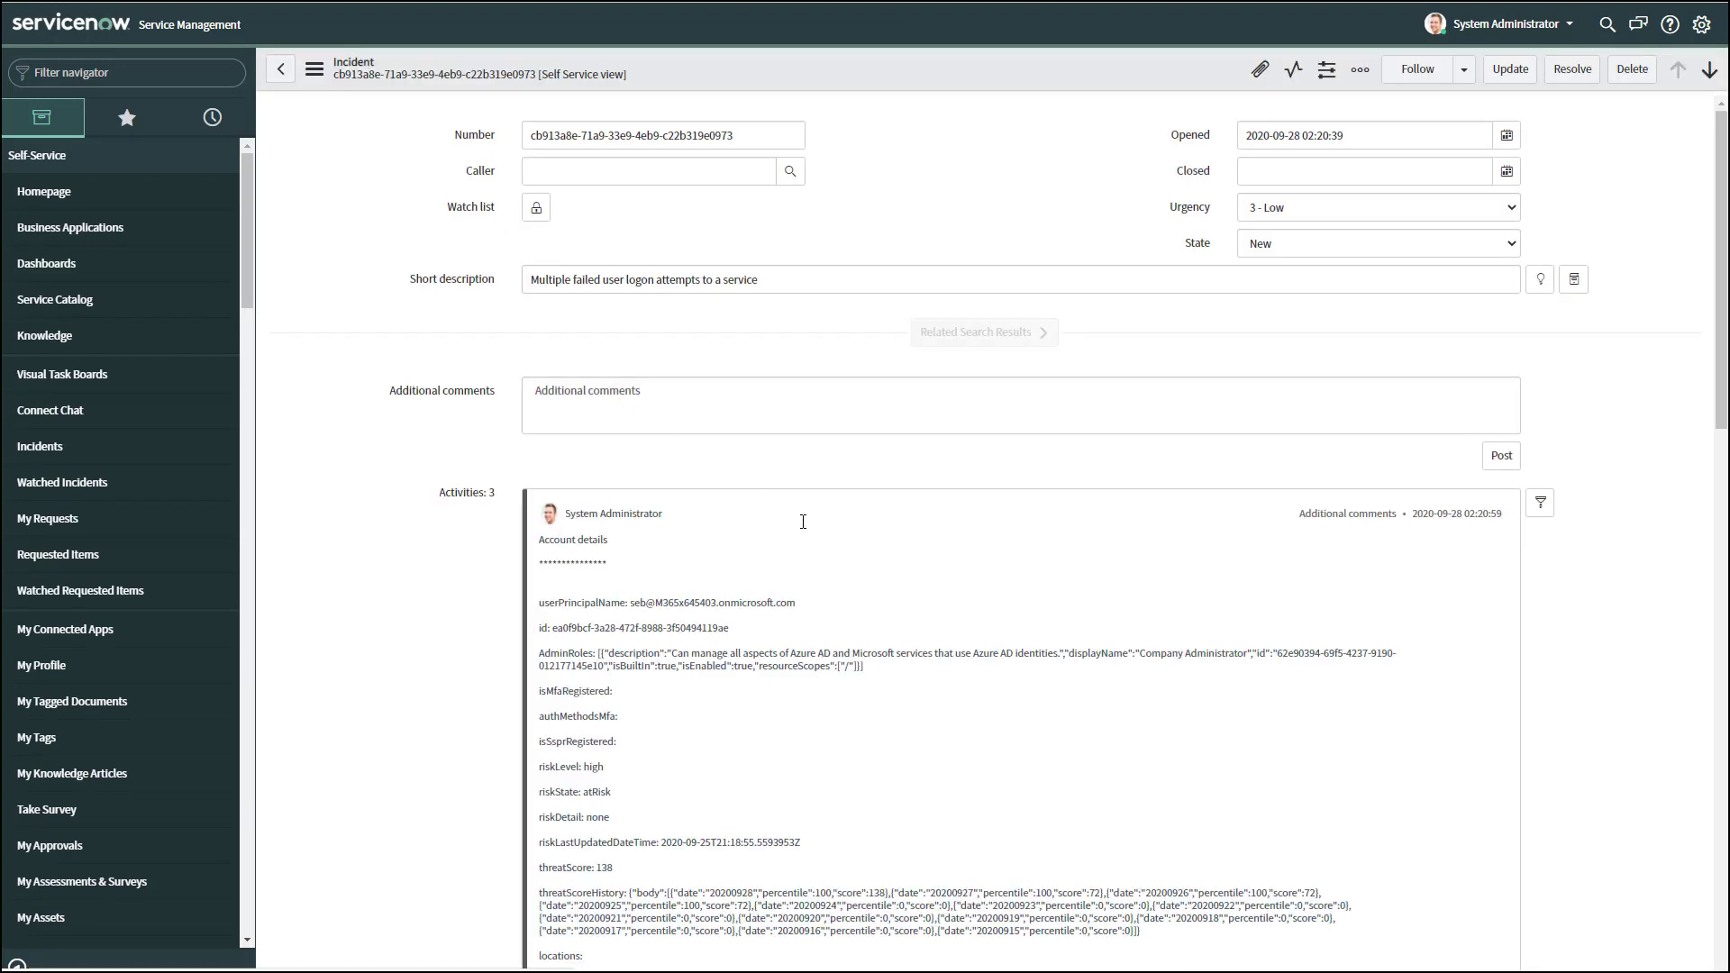
scroll(924, 636, down, 10)
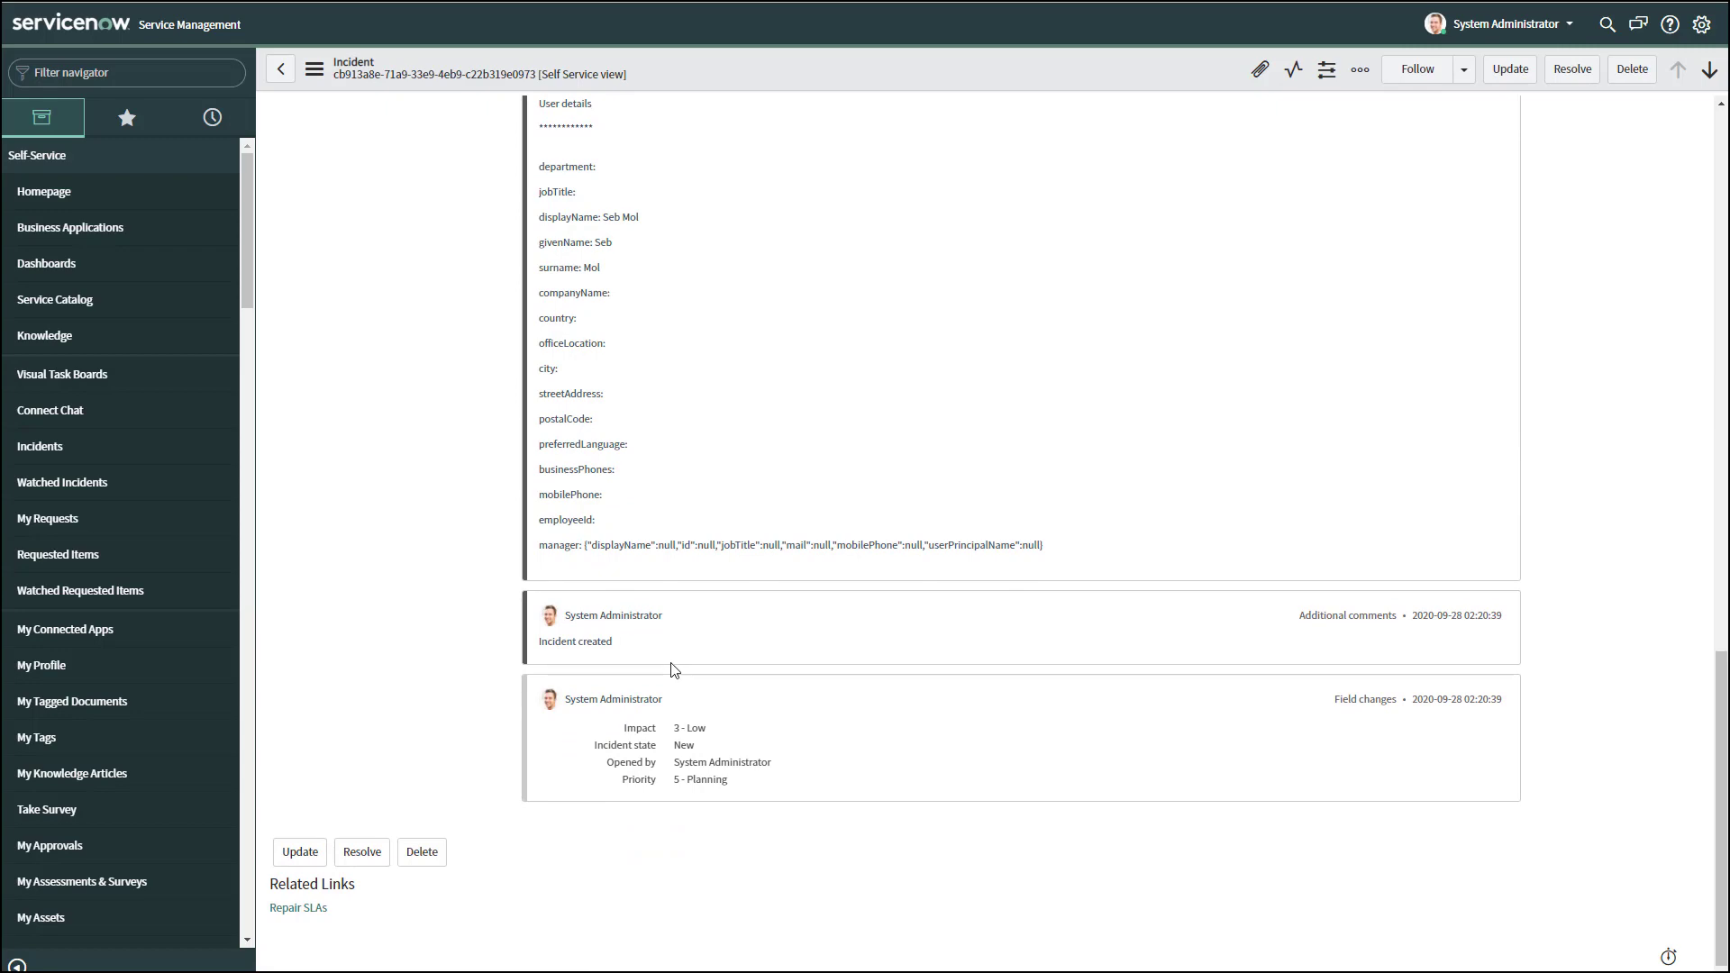
scroll(671, 670, up, 6)
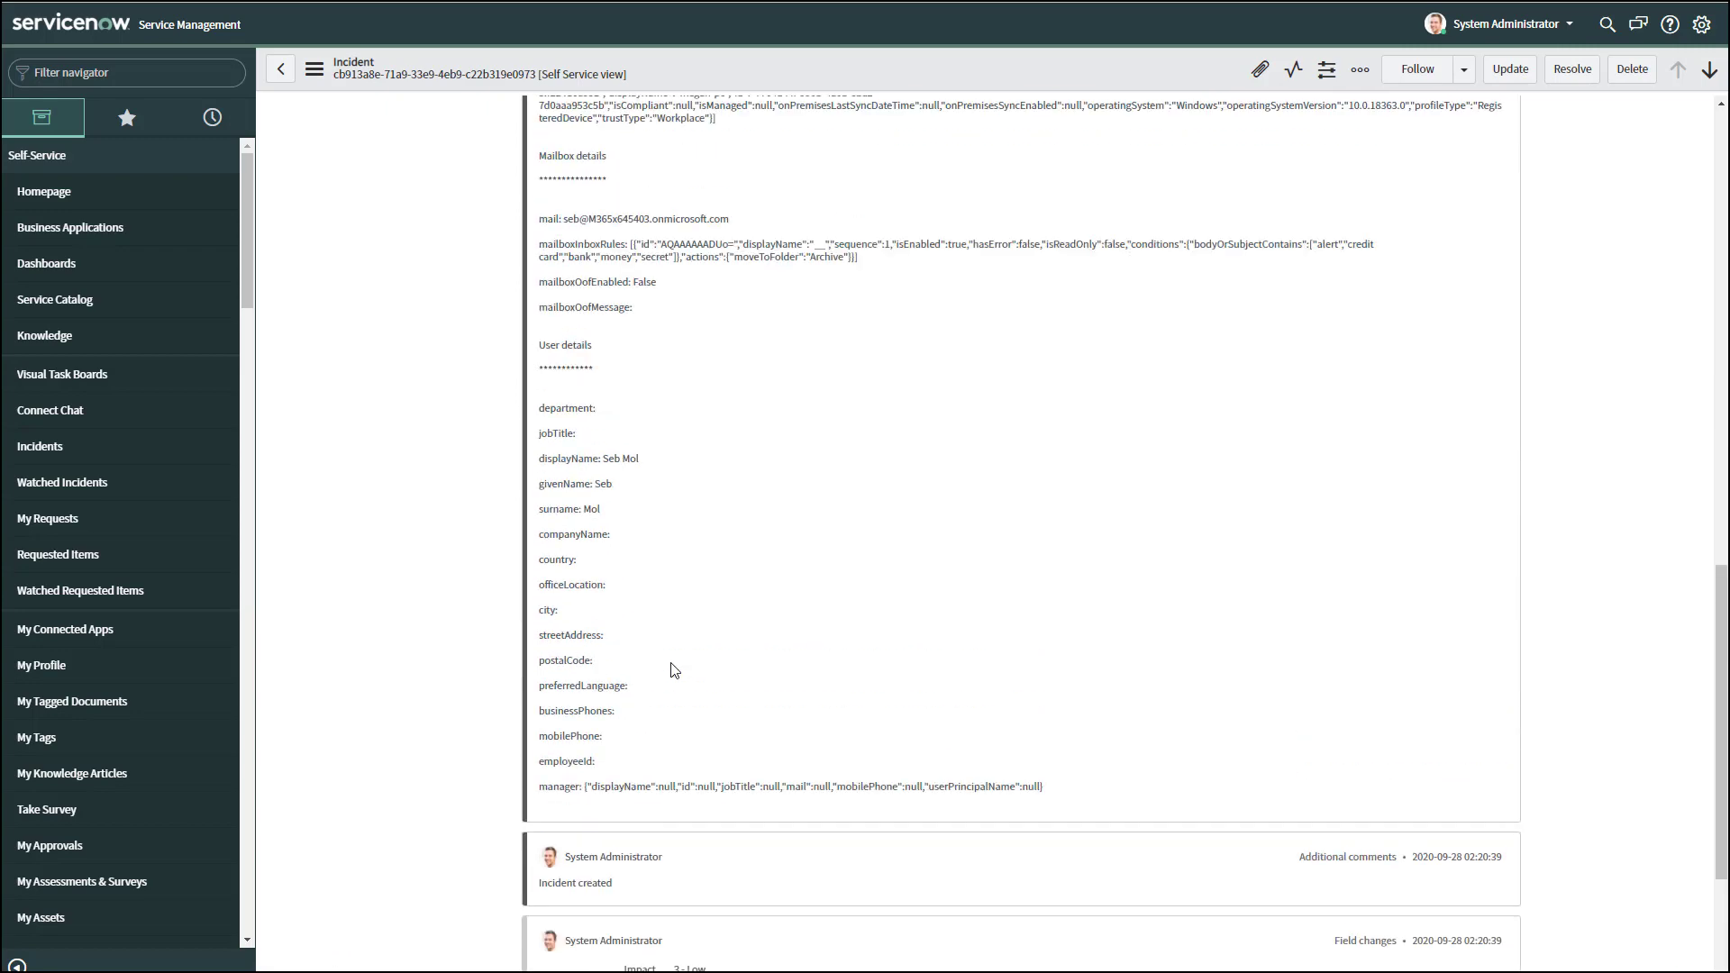
scroll(670, 667, up, 6)
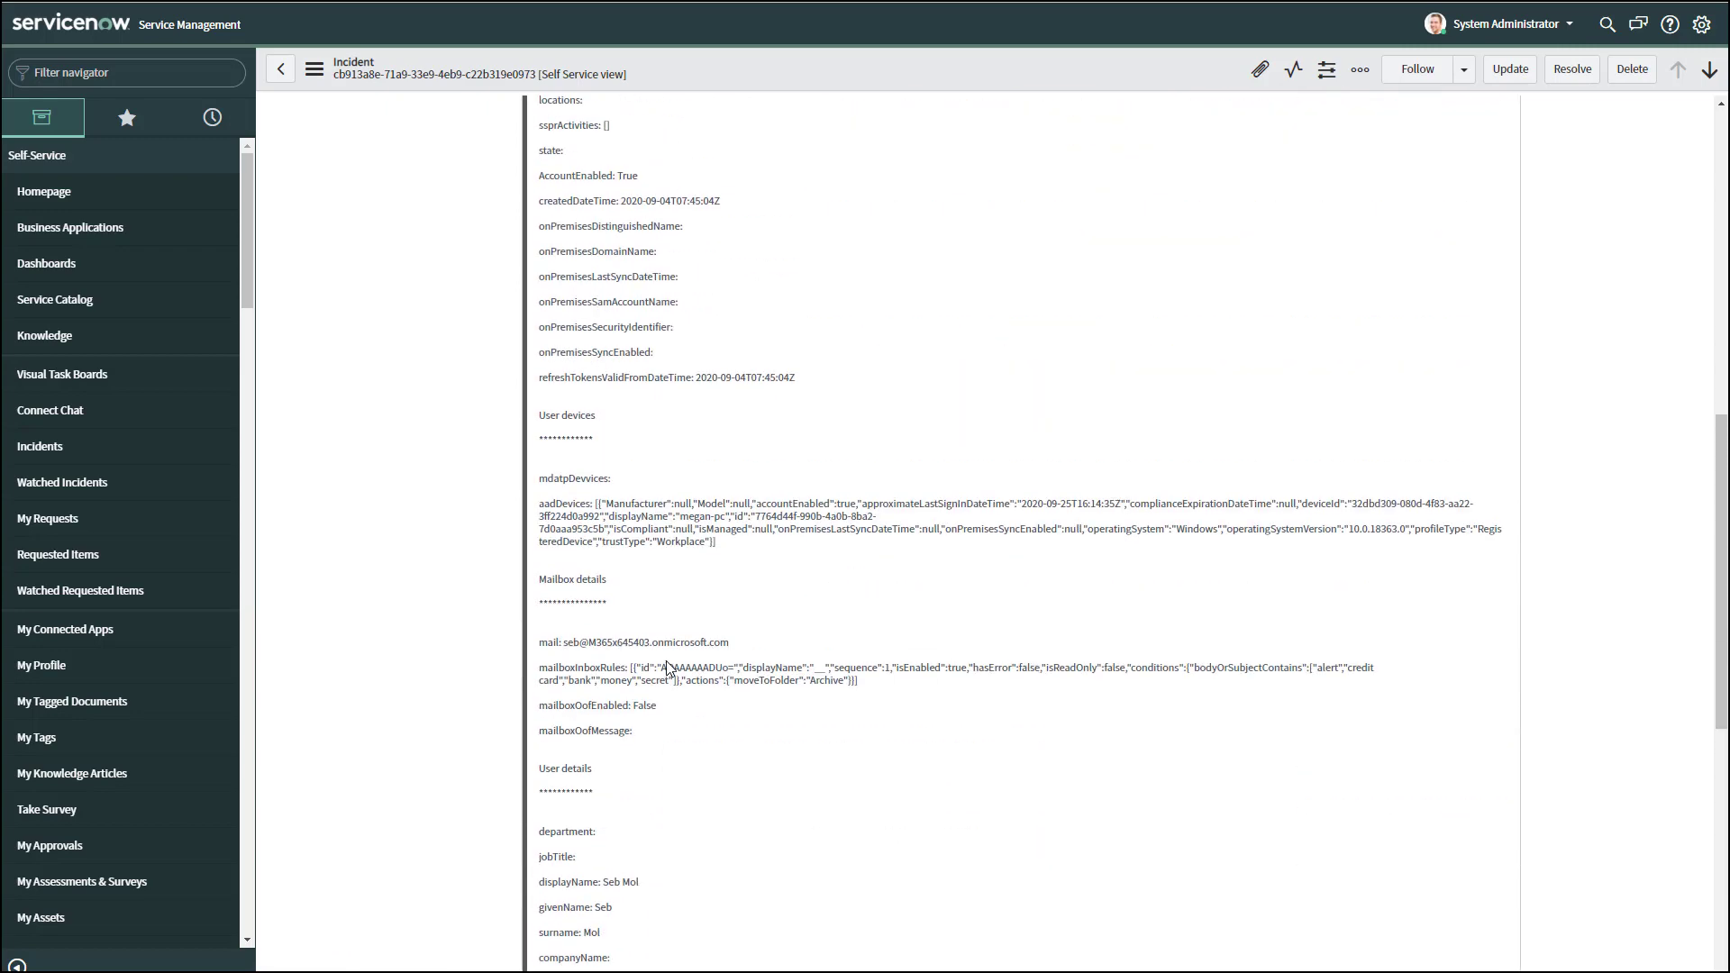
scroll(670, 668, up, 2)
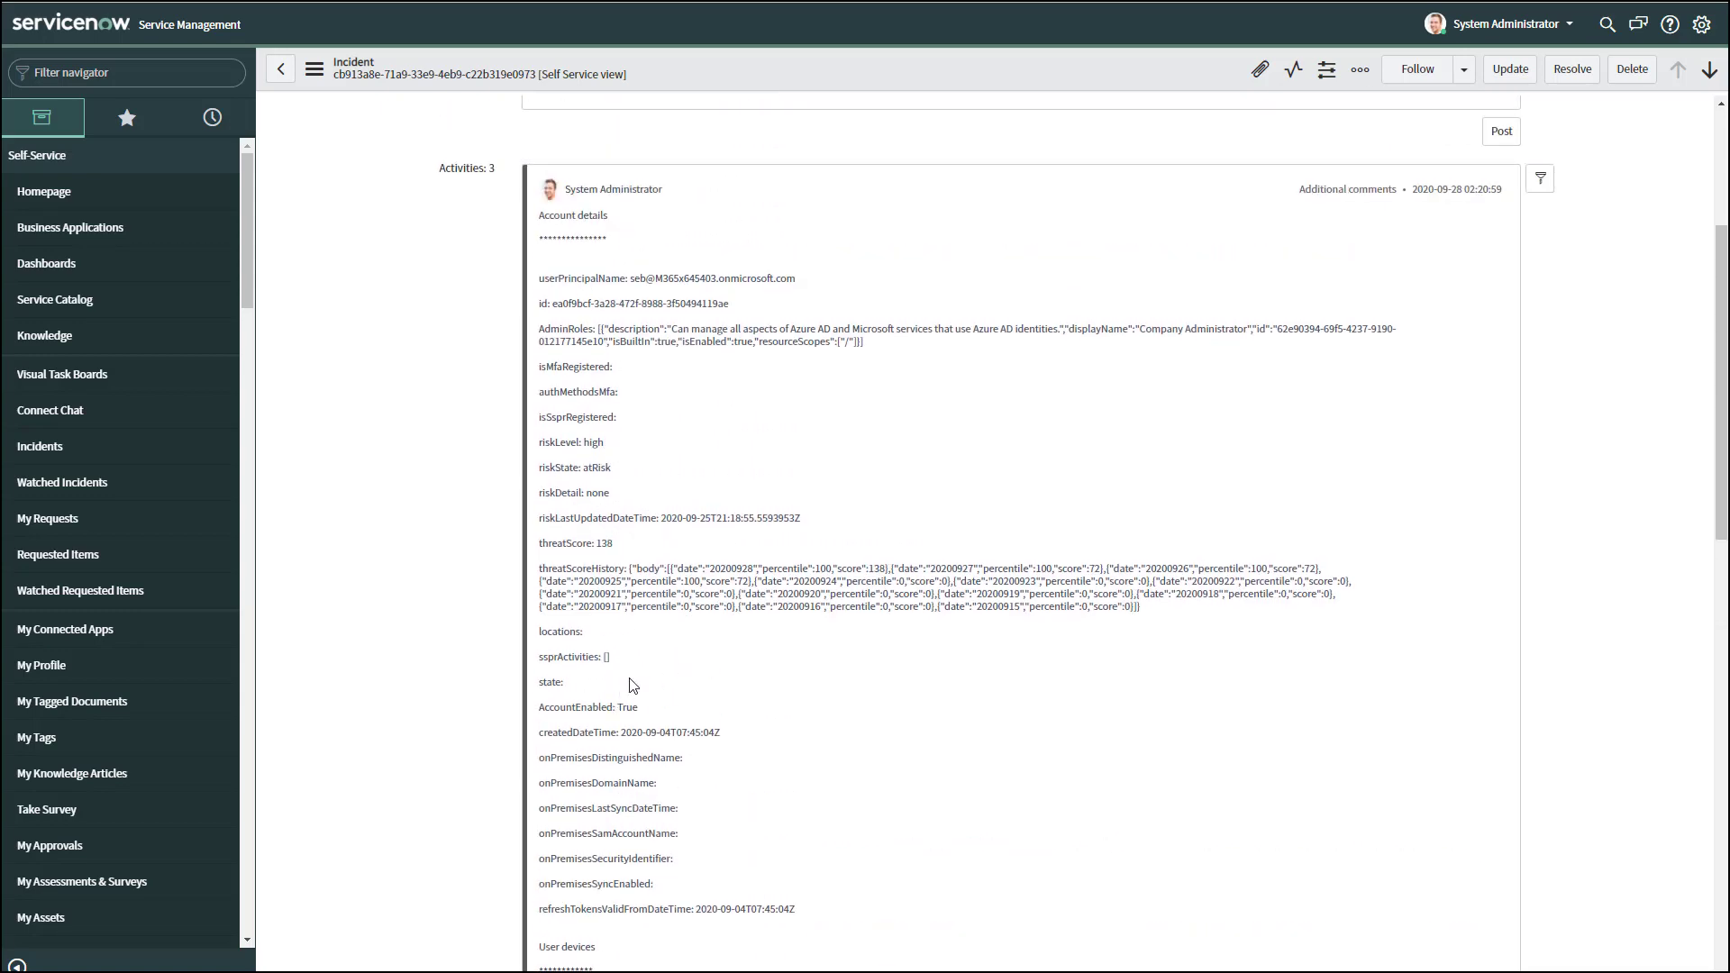
scroll(702, 668, up, 4)
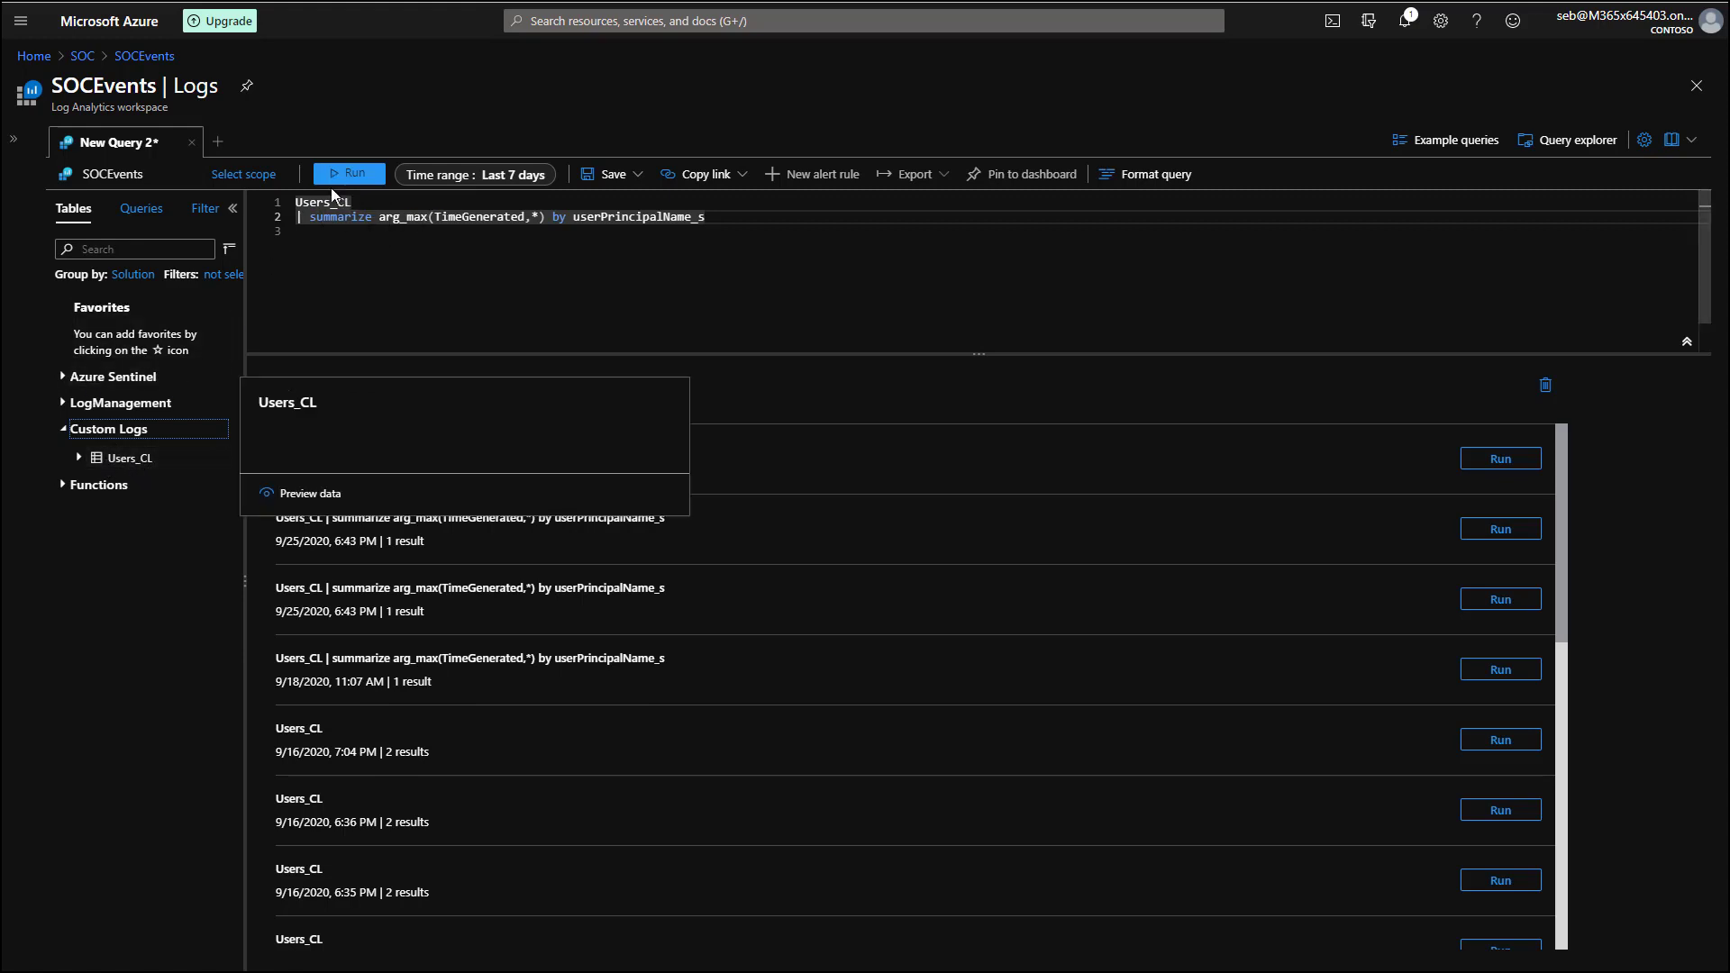
Run the Users_CL query, expand its record and inspect locationsUsage_s and threat score history.
click(352, 177)
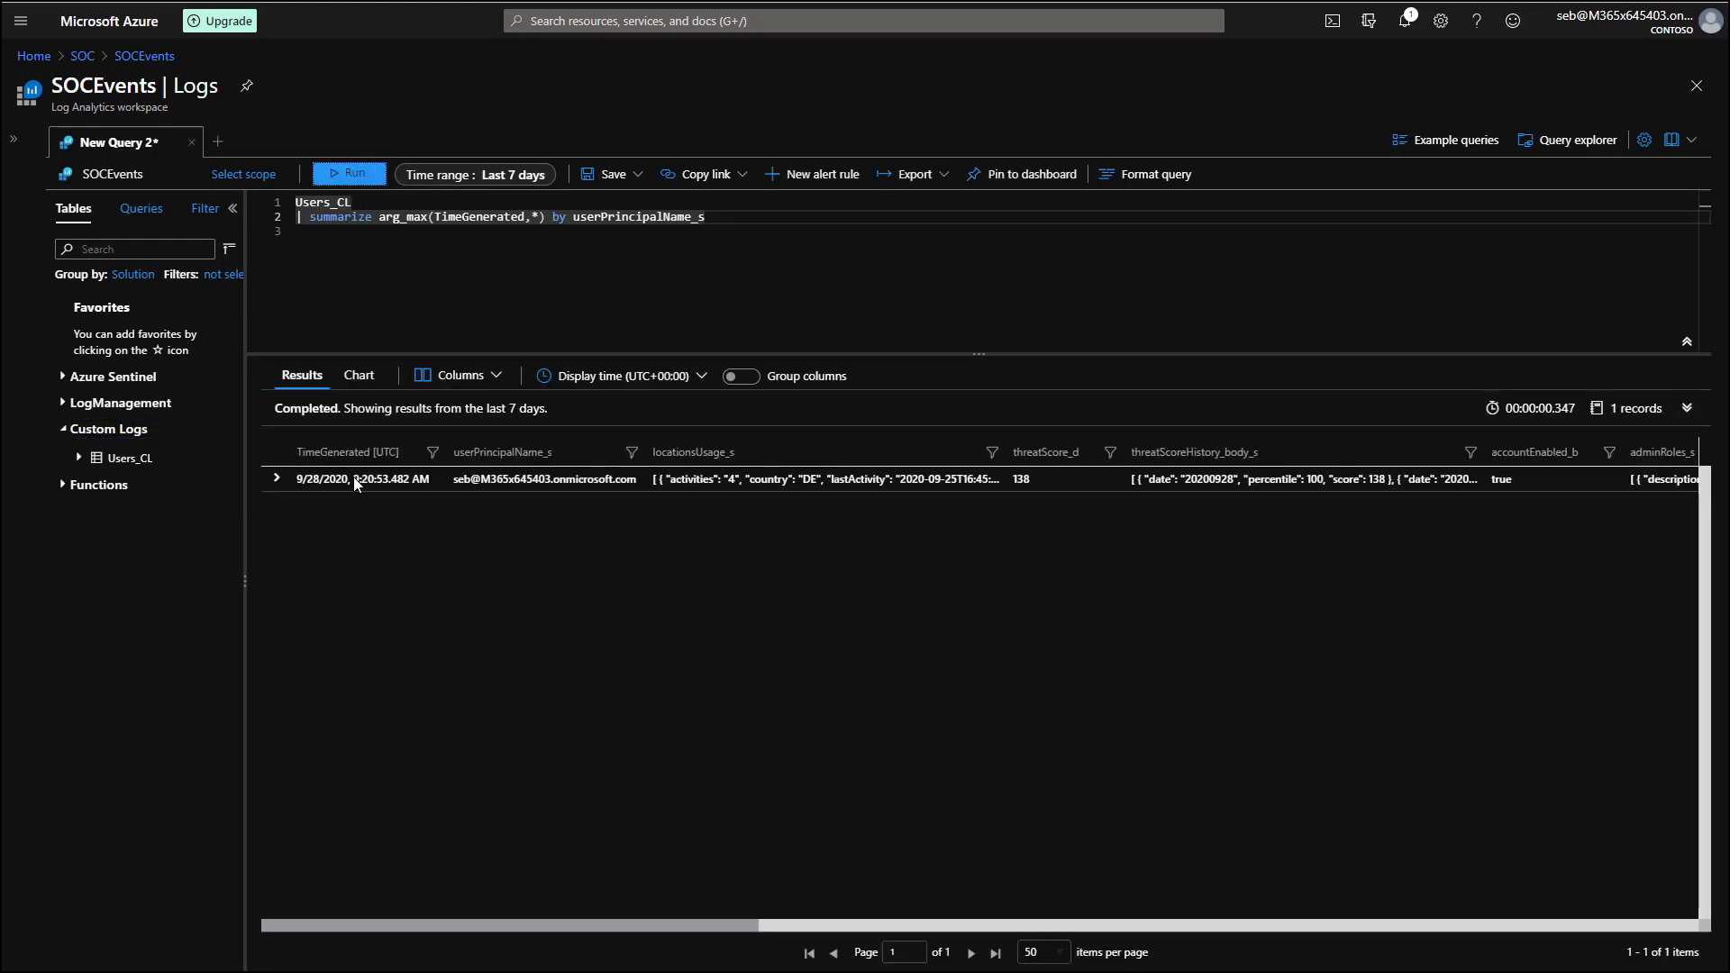
click(277, 480)
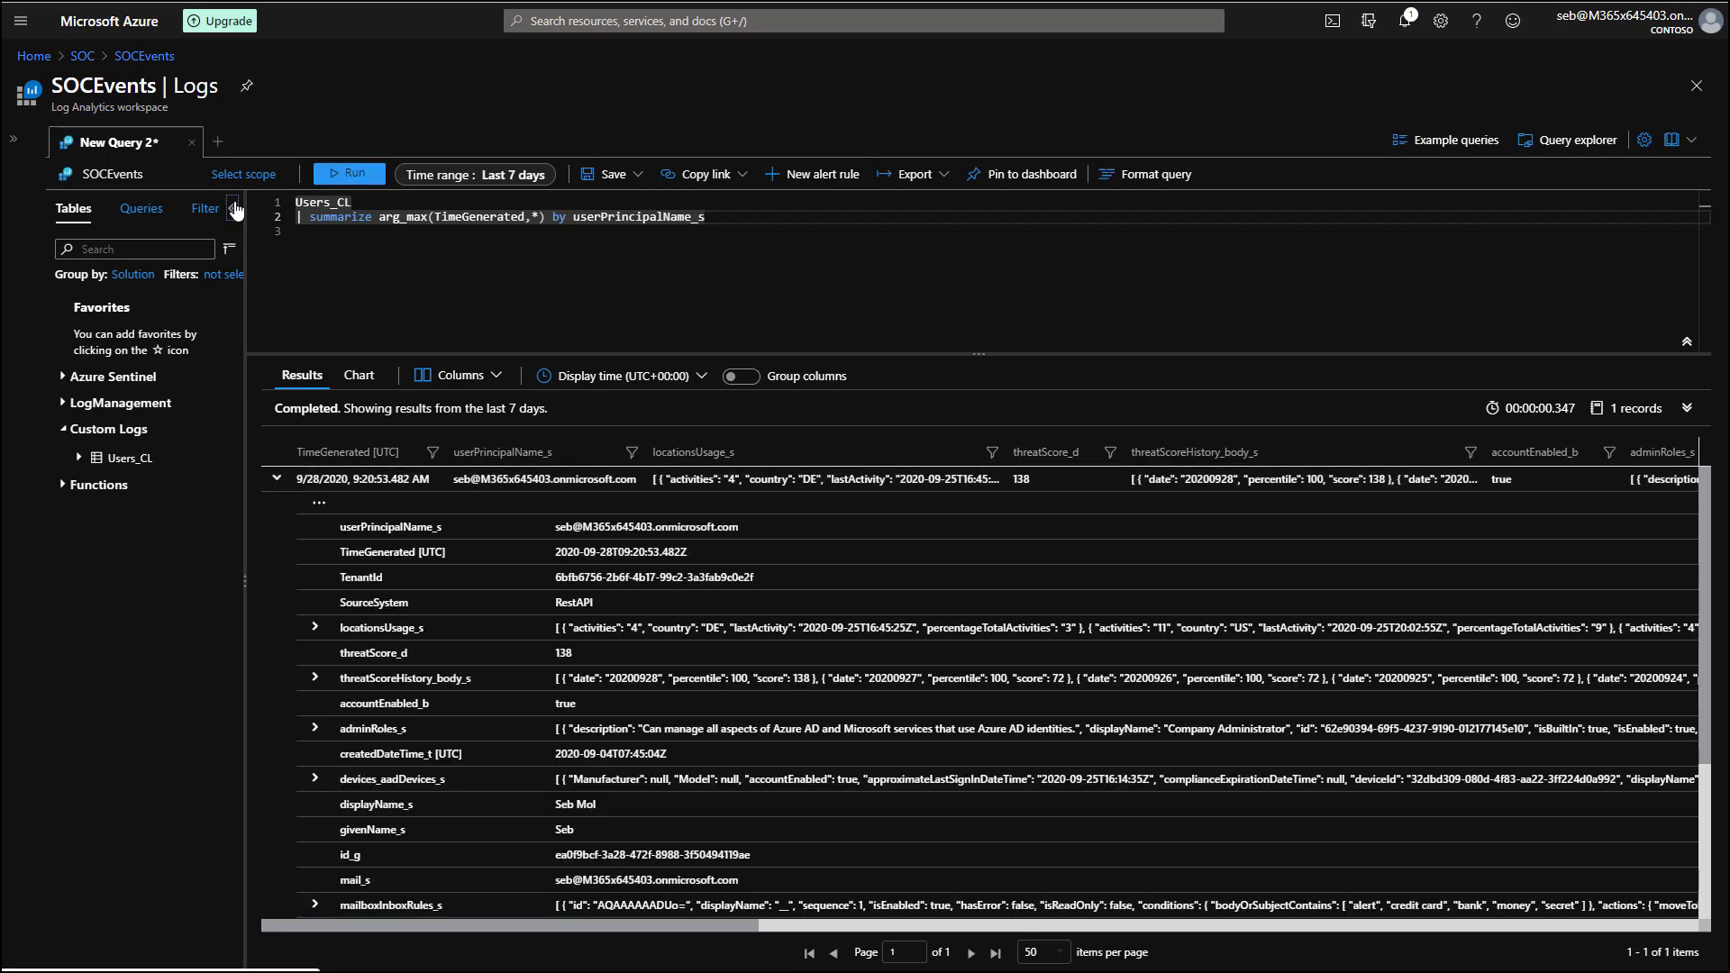
click(232, 209)
drag(738, 352, 738, 265)
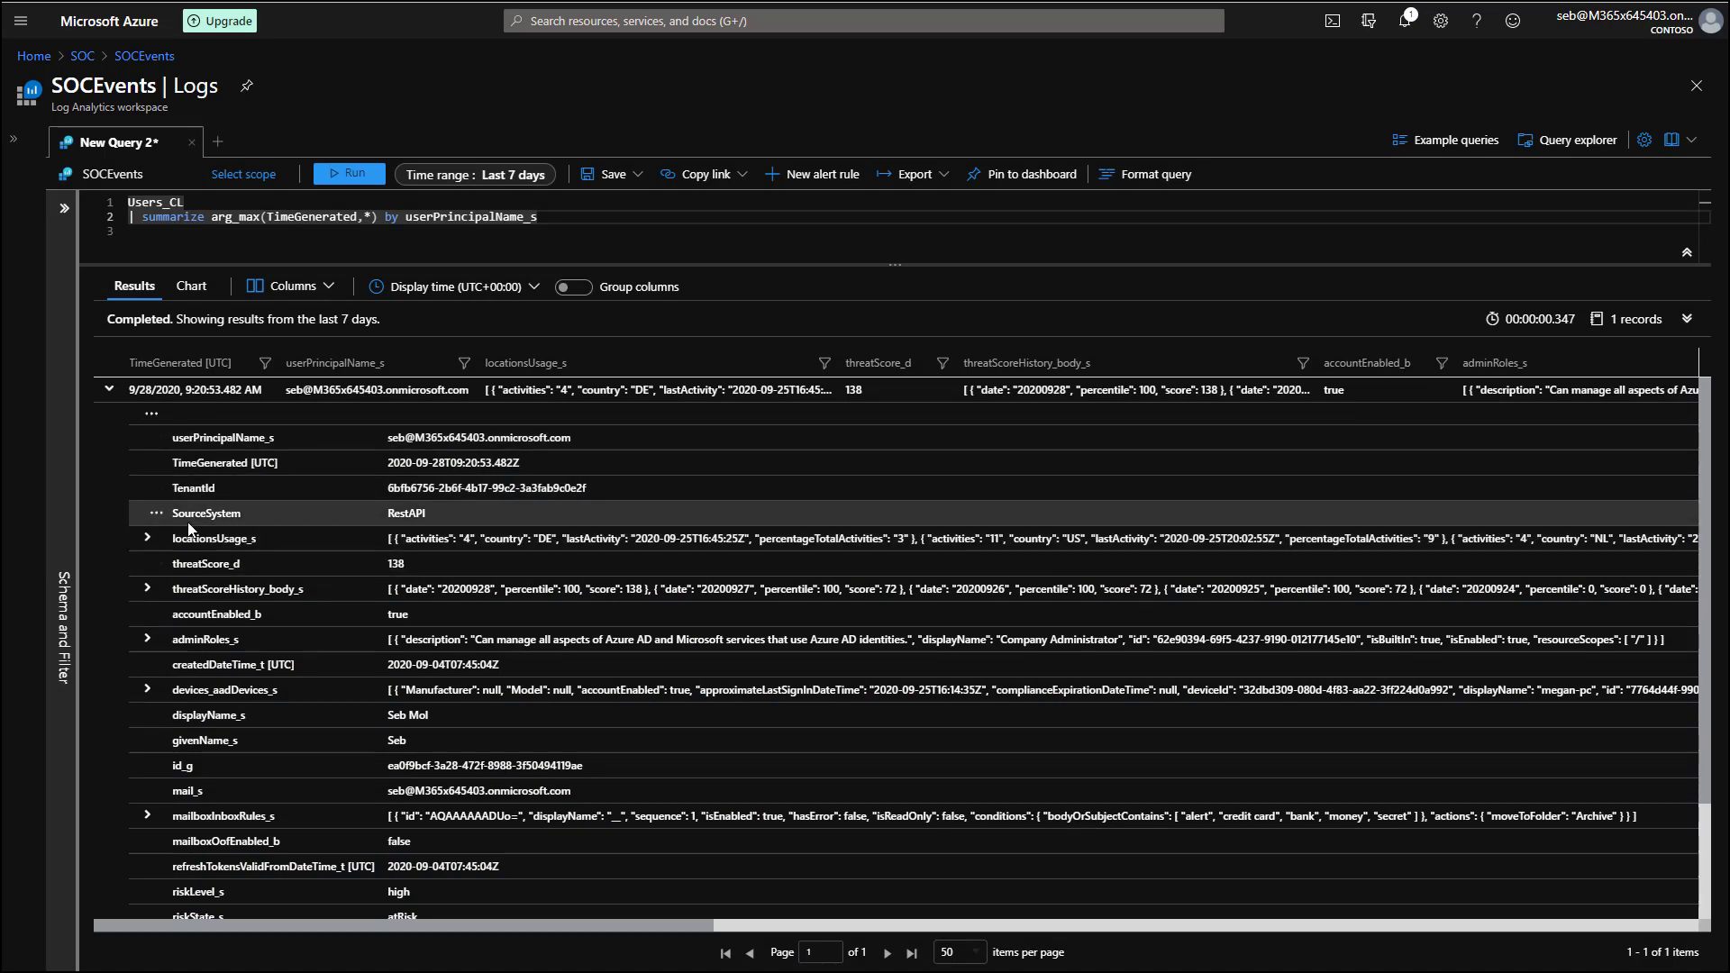
click(147, 538)
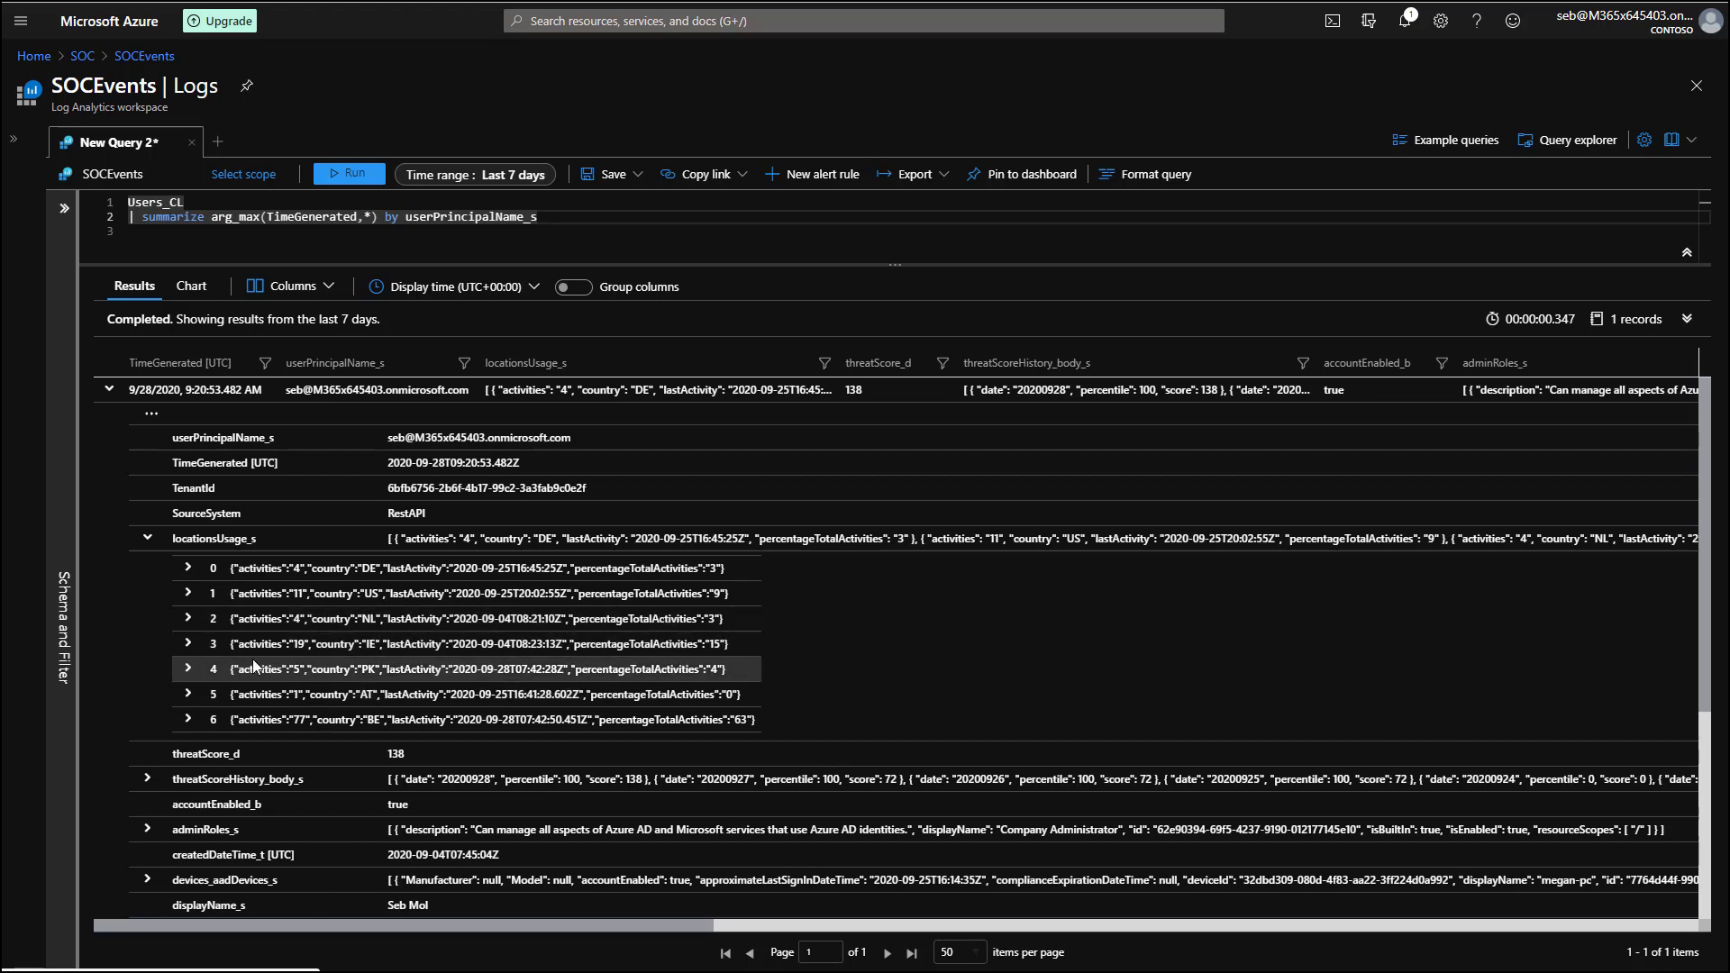
click(148, 539)
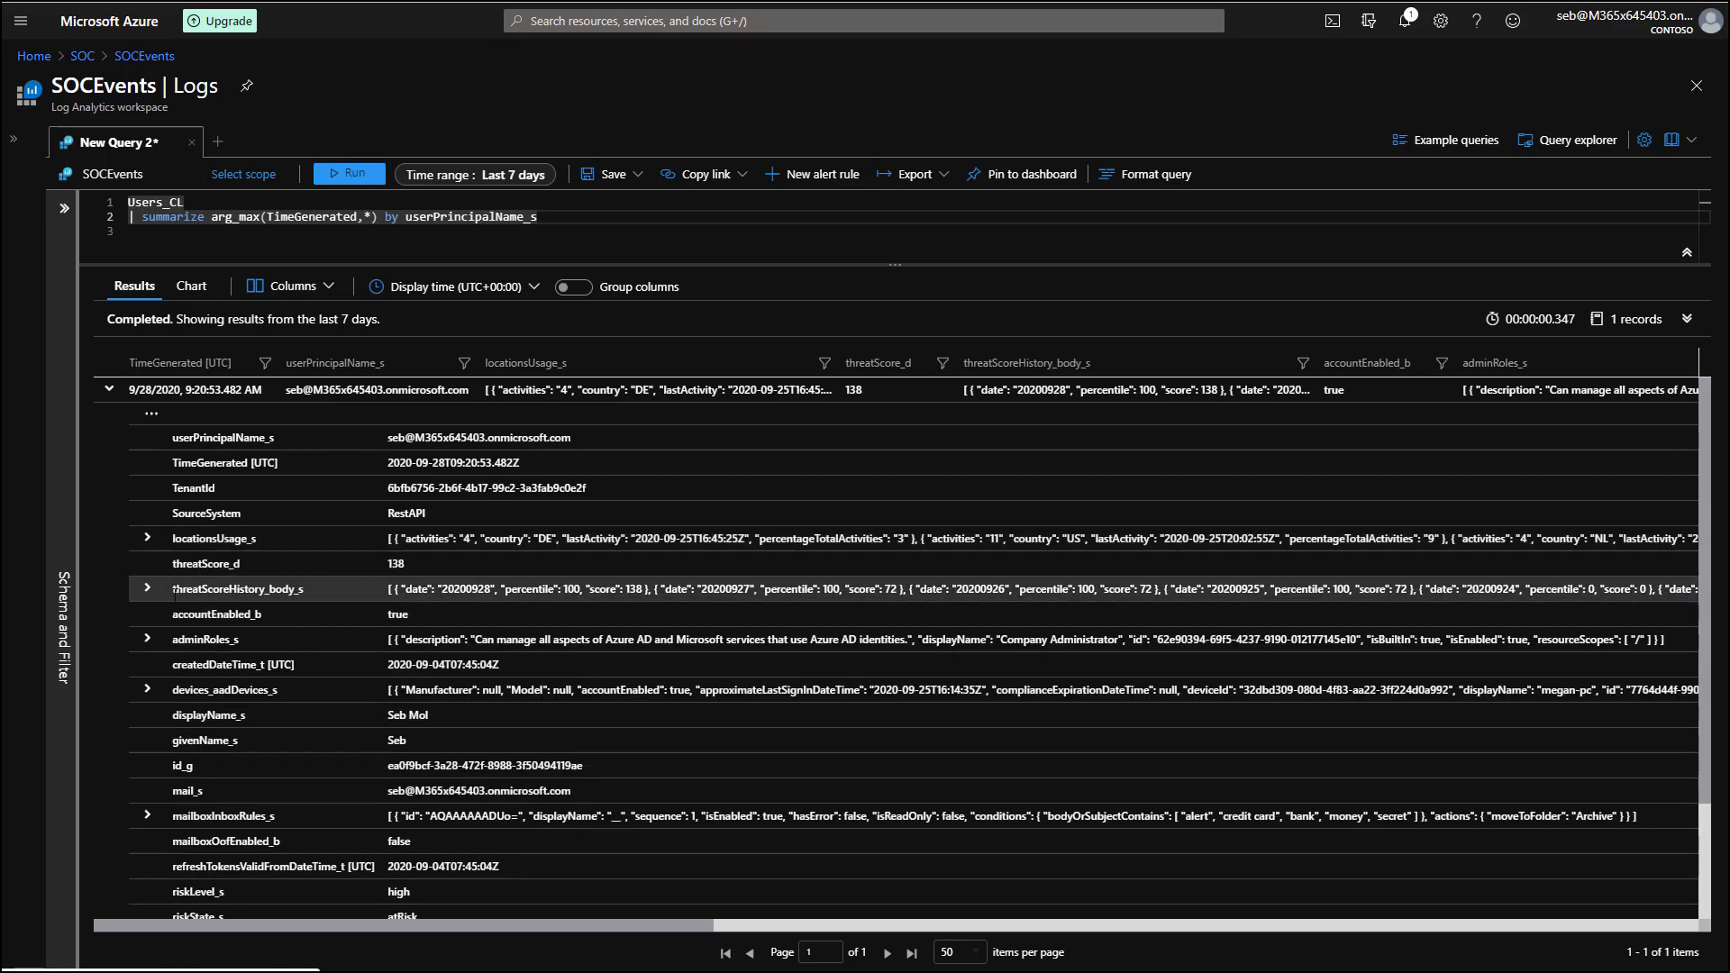
click(149, 590)
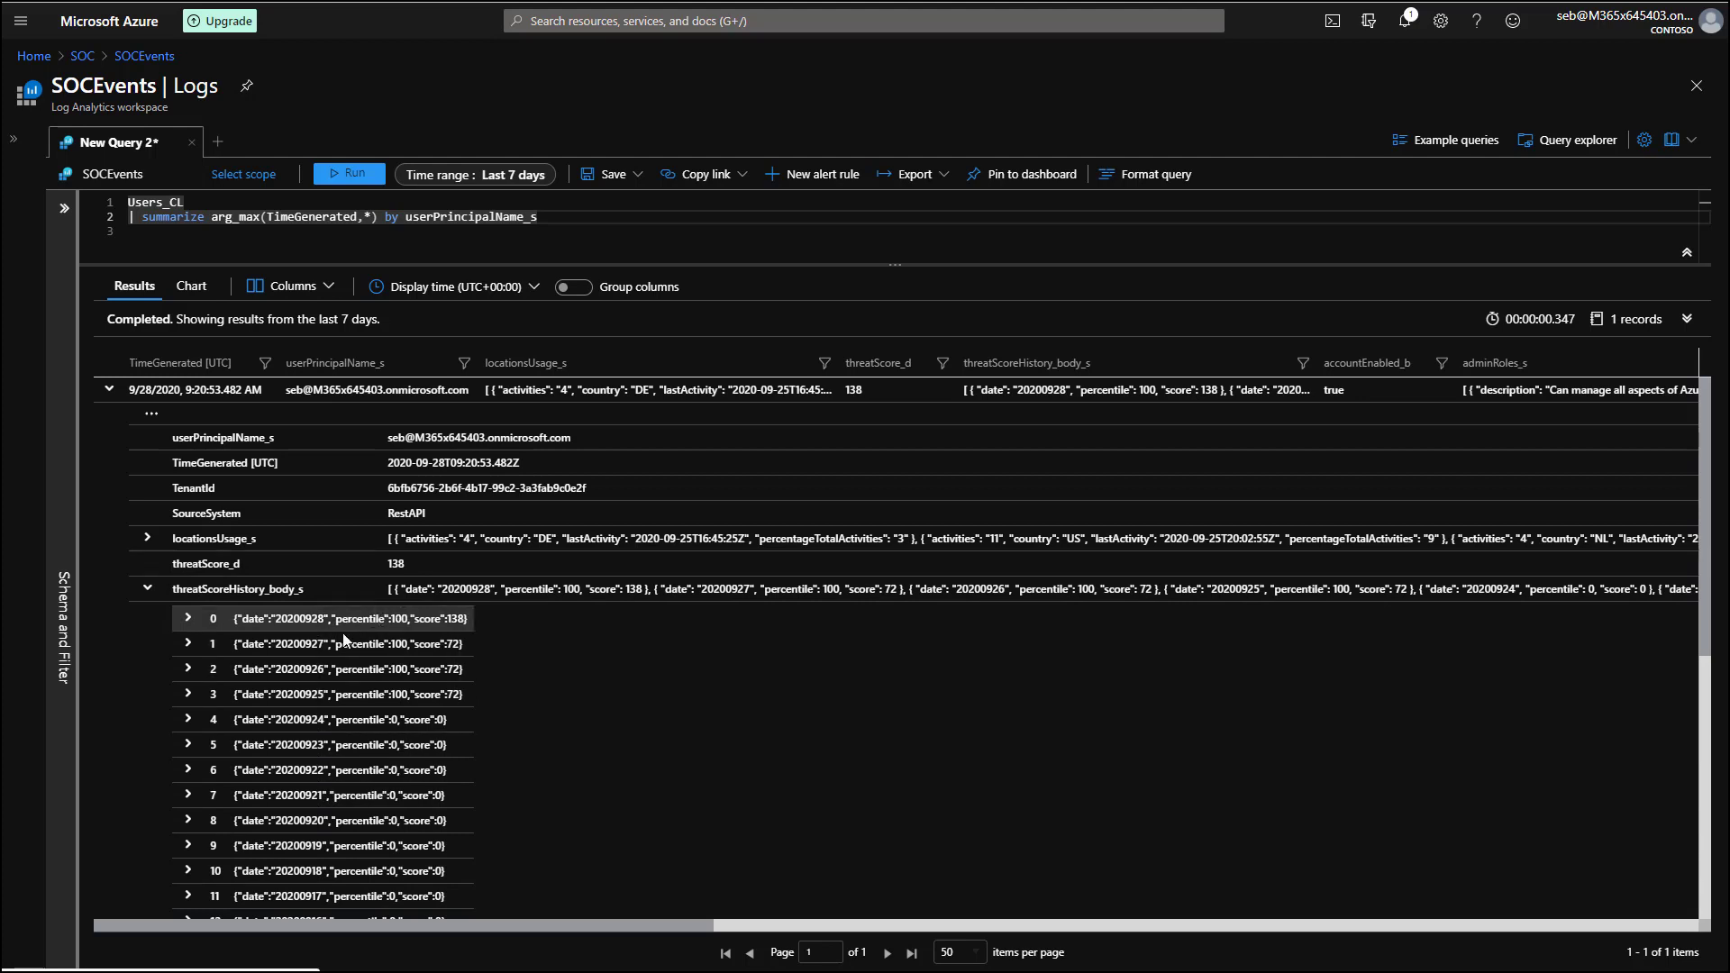
click(149, 593)
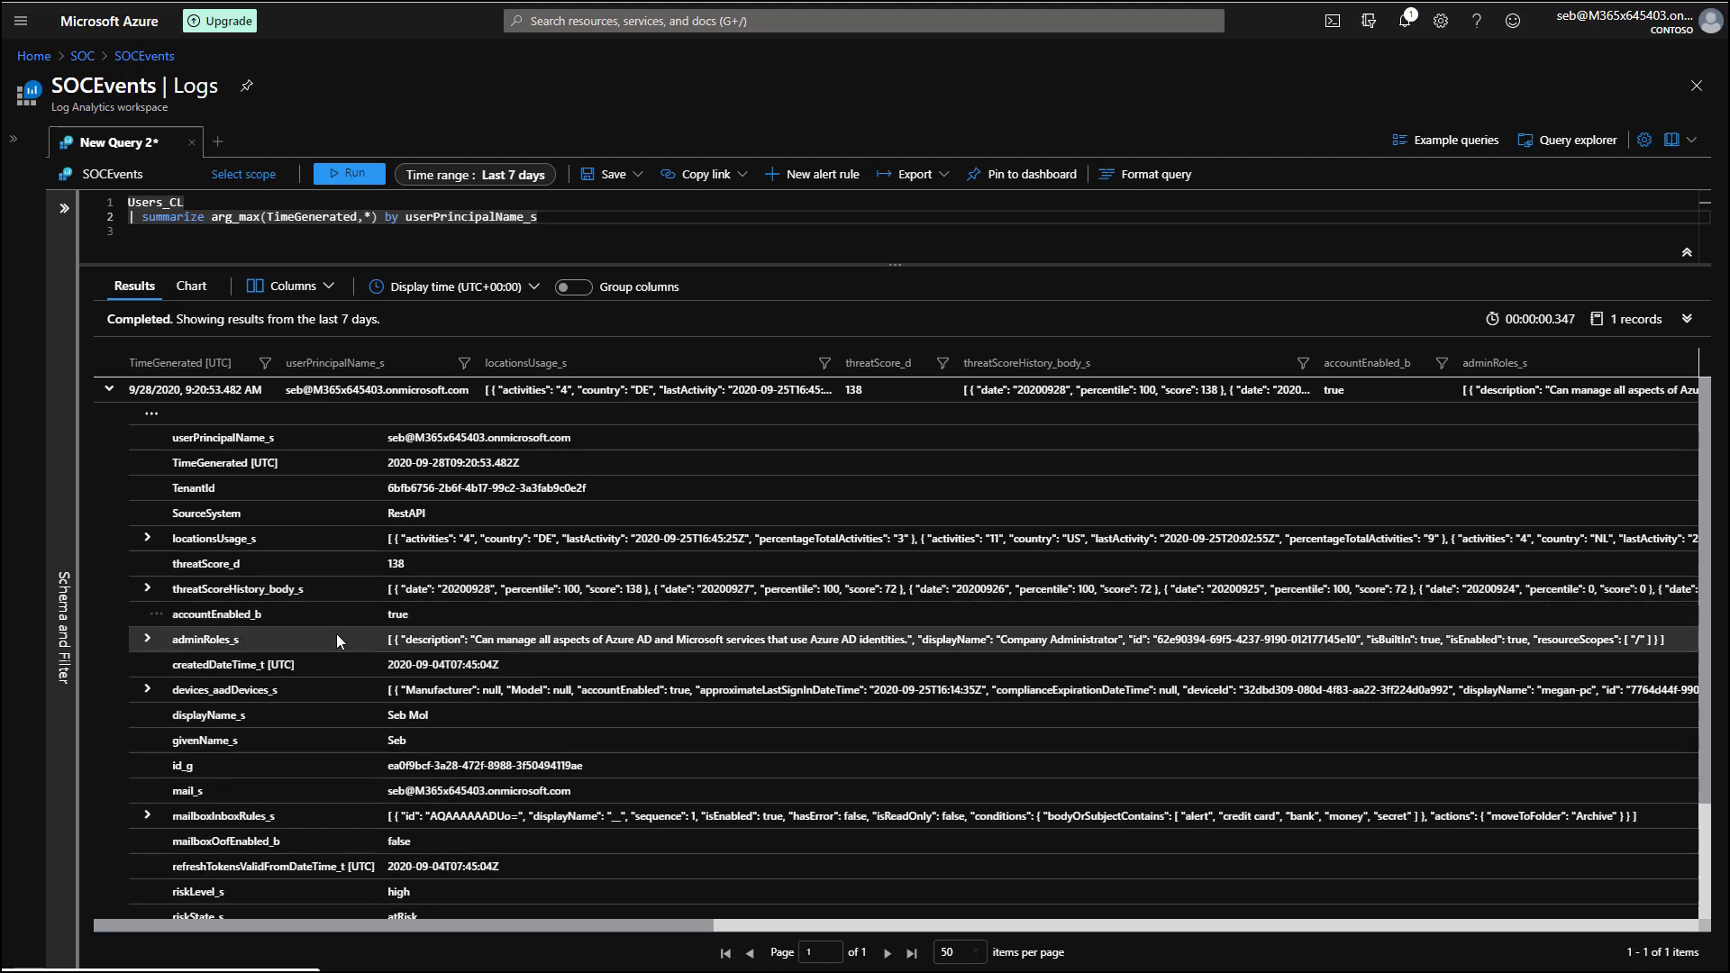
Inspect the first device in devices_aadDevices_s and the first rule in mailboxInboxRules_s.
click(146, 690)
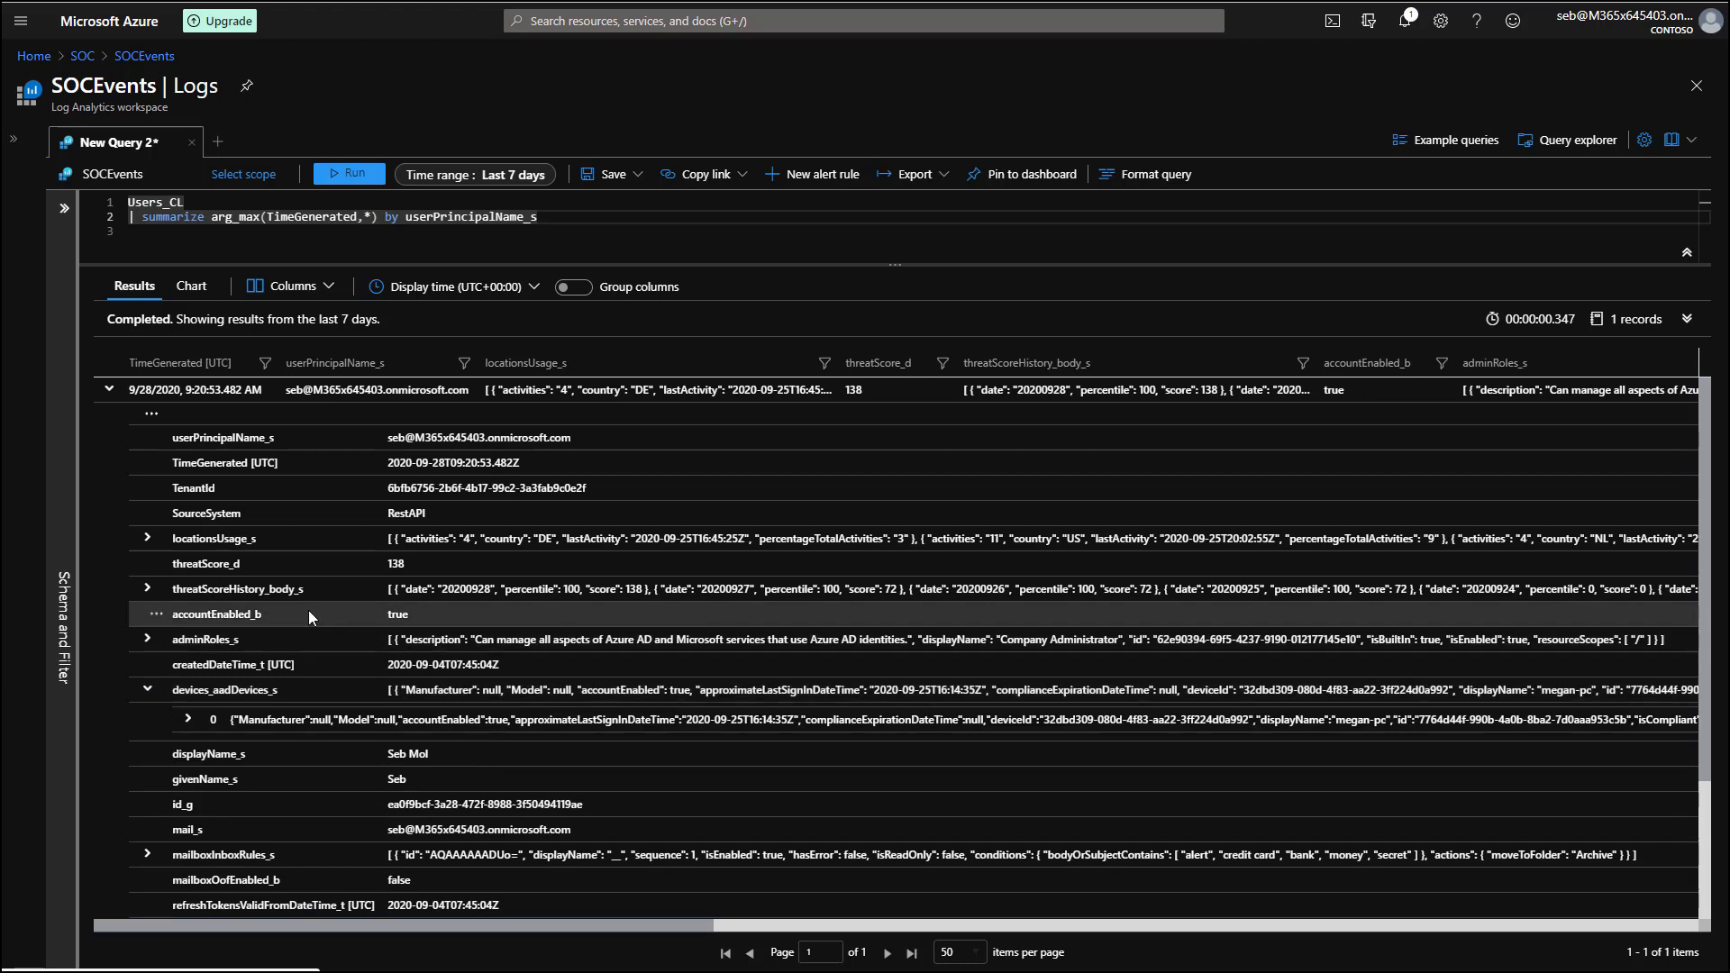
click(186, 720)
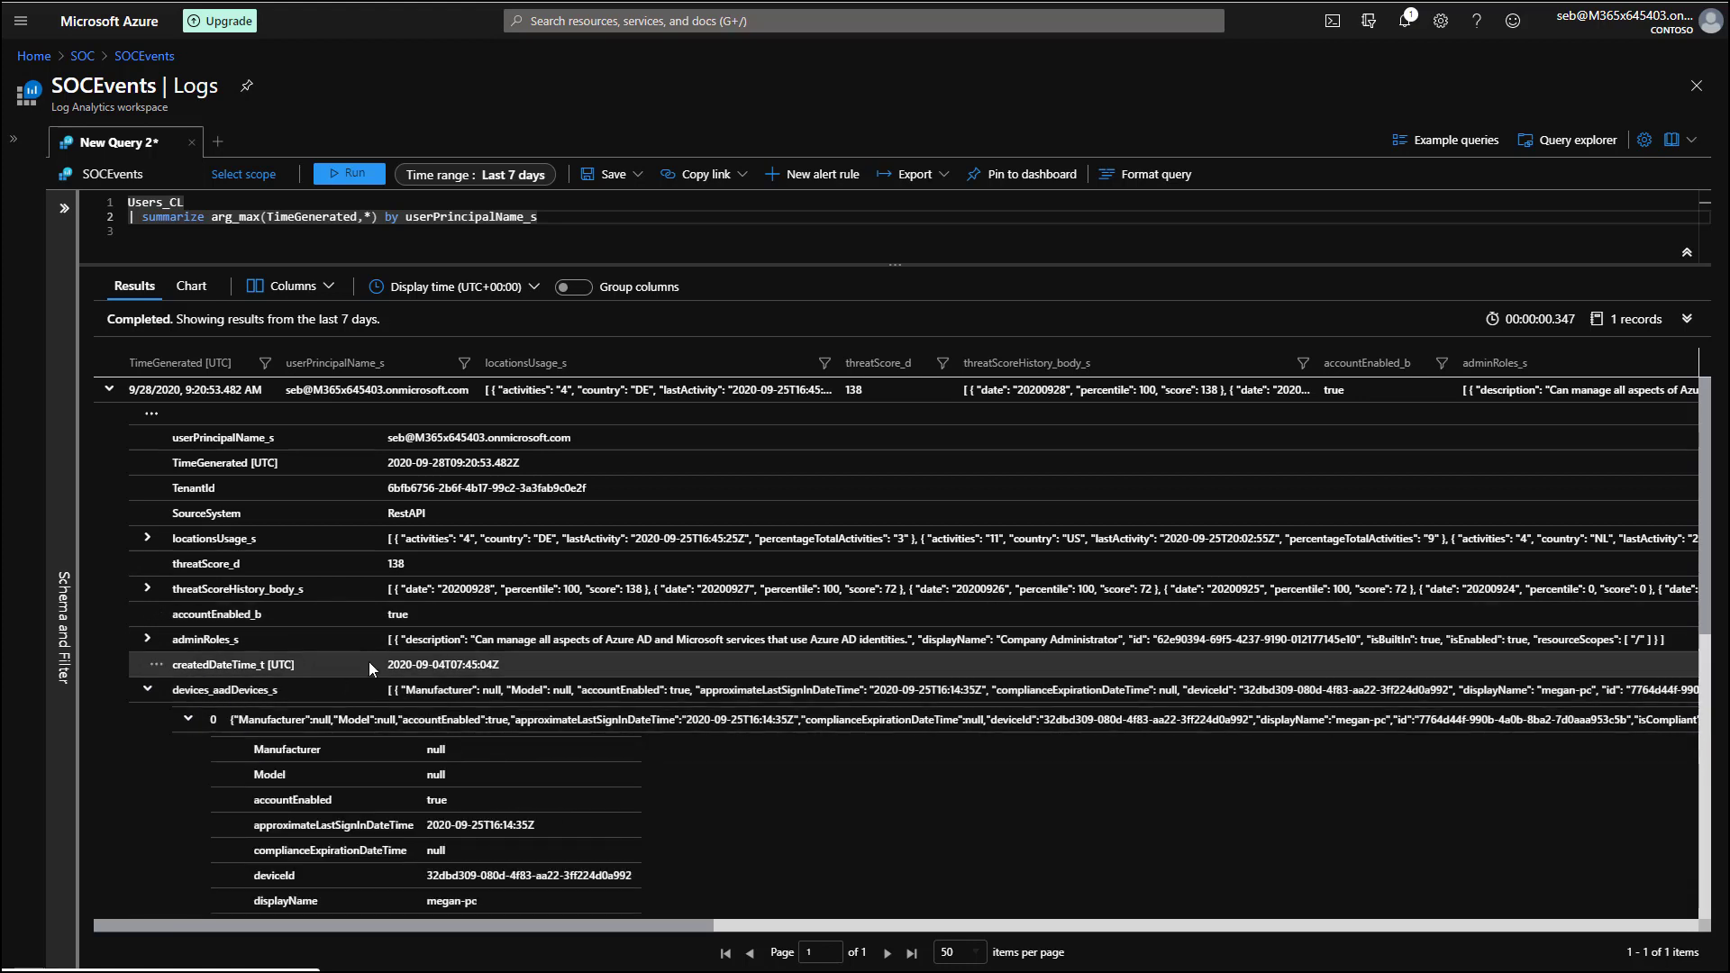
scroll(369, 662, down, 3)
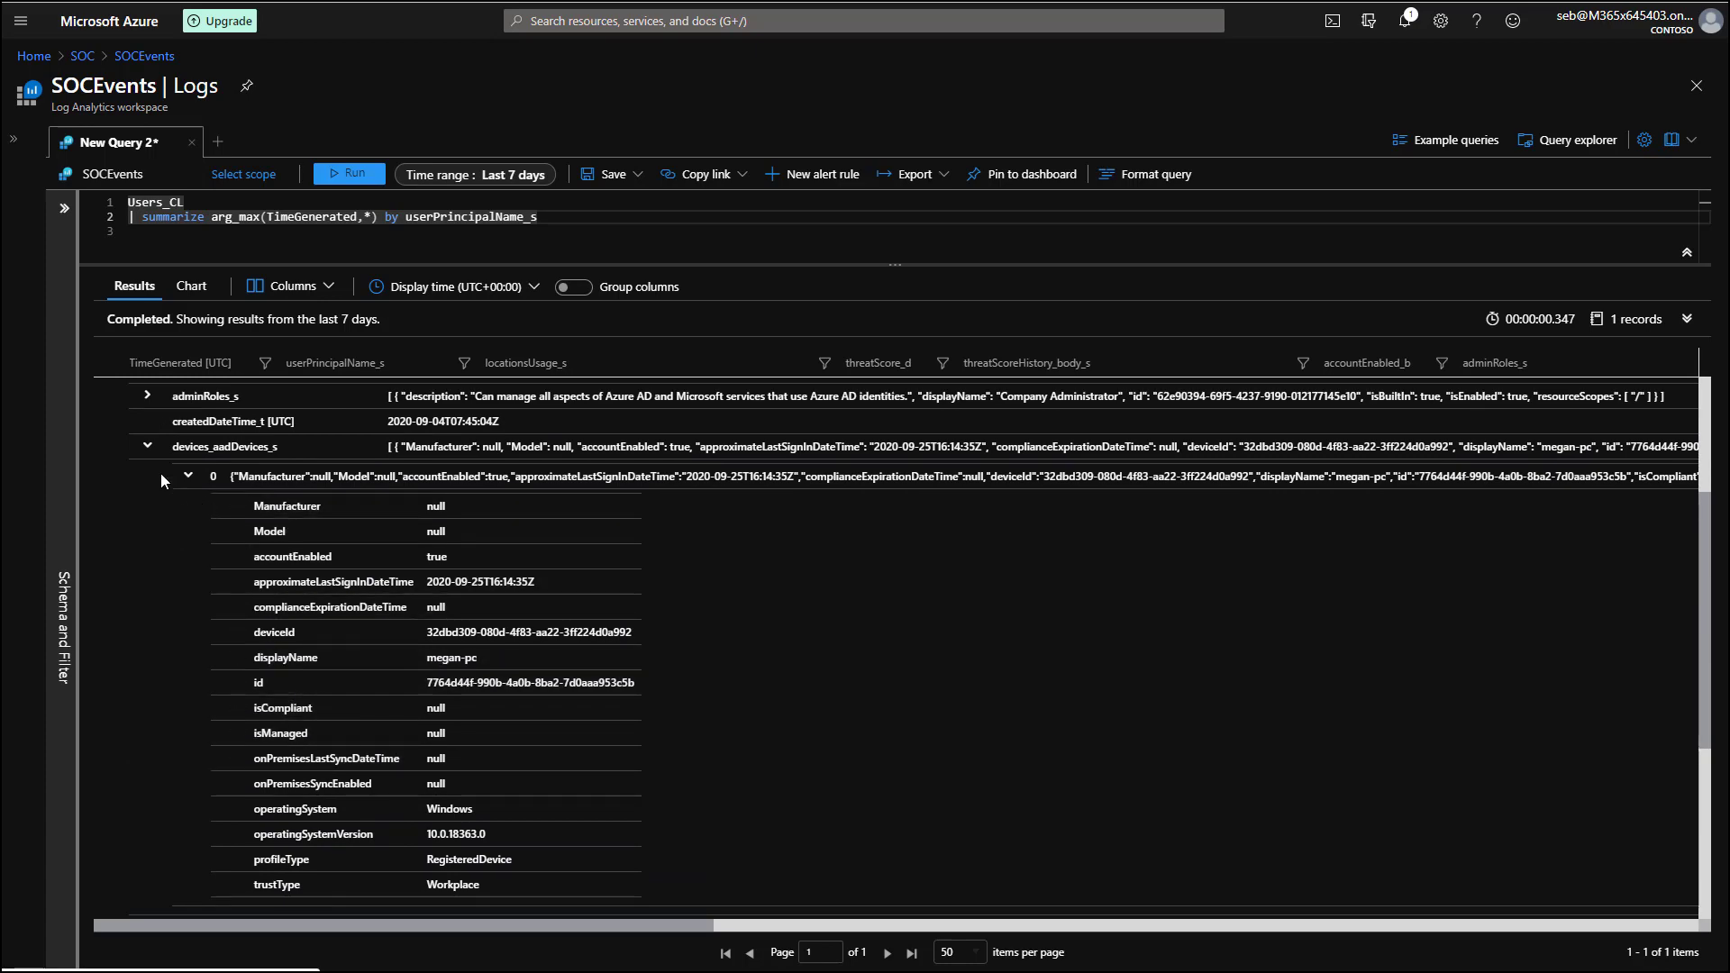
click(147, 446)
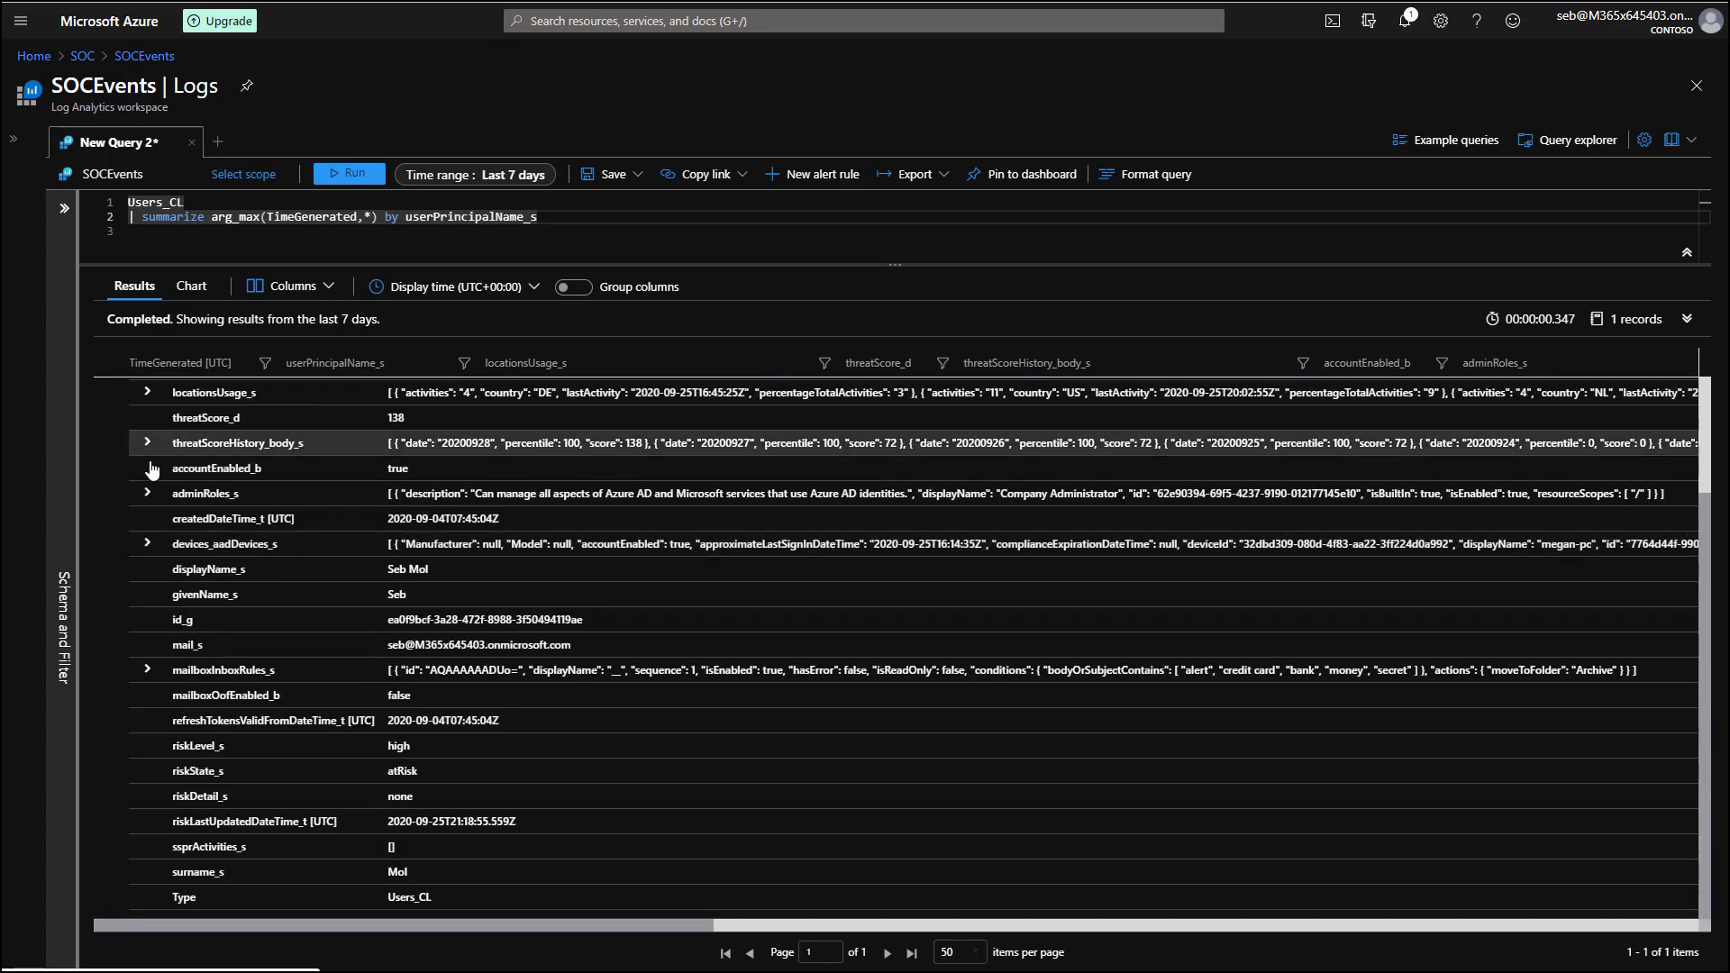
click(147, 670)
click(187, 660)
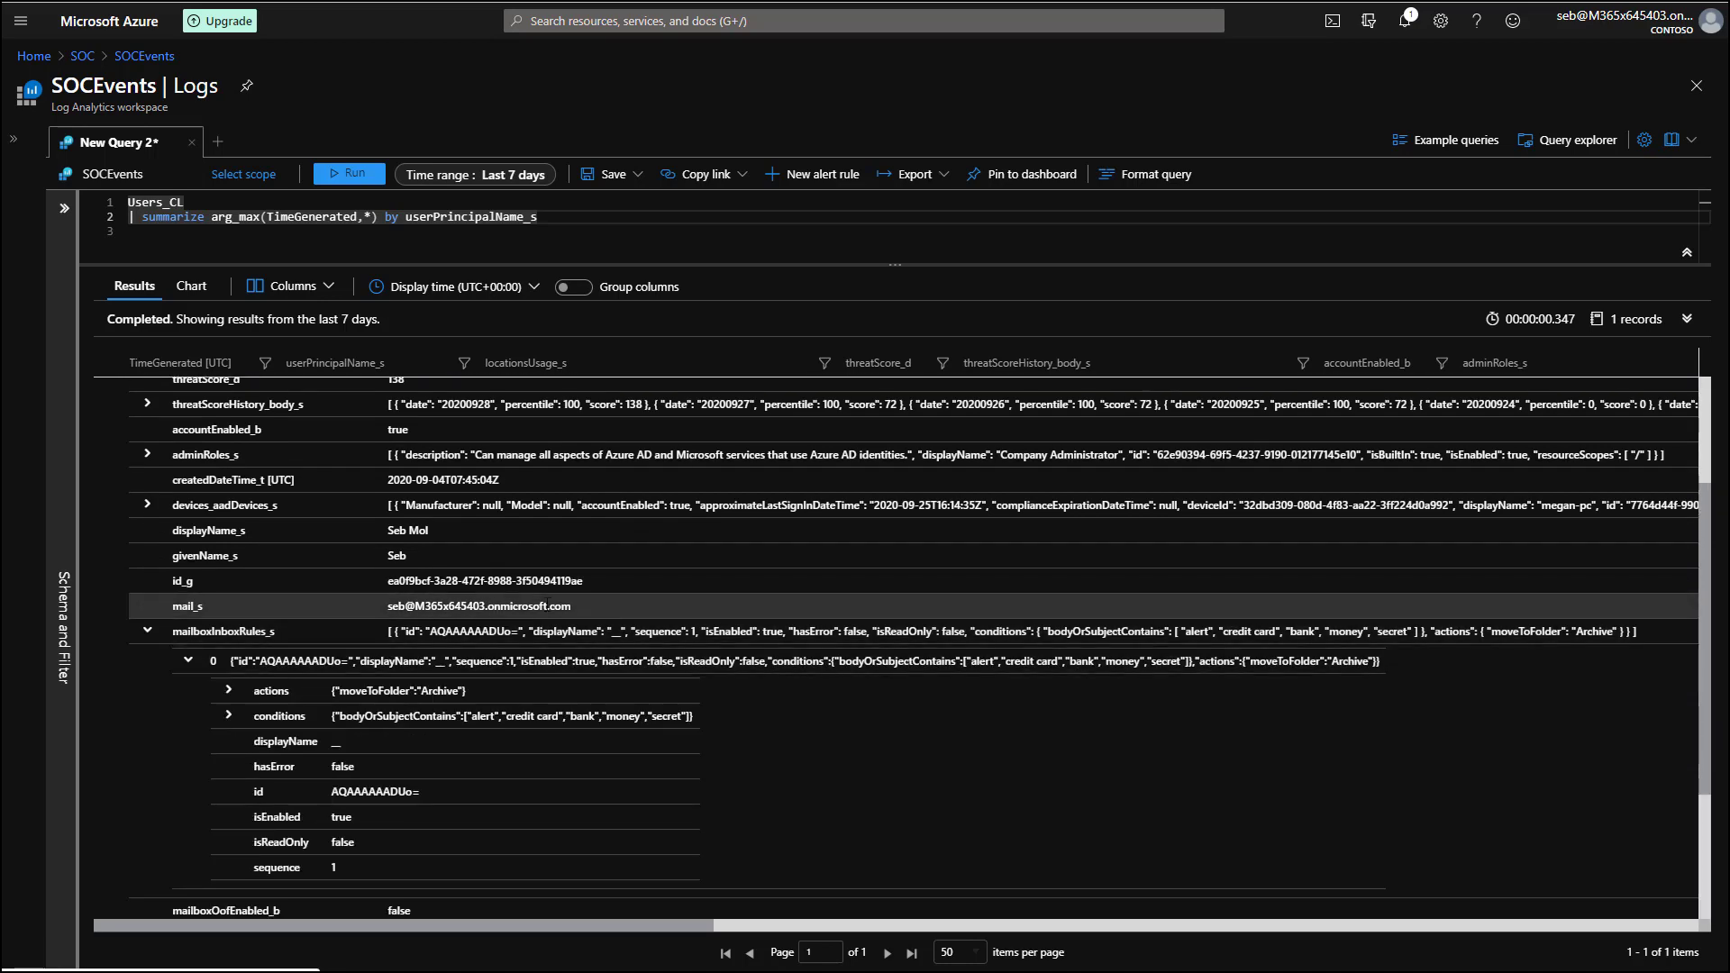
scroll(685, 622, down, 2)
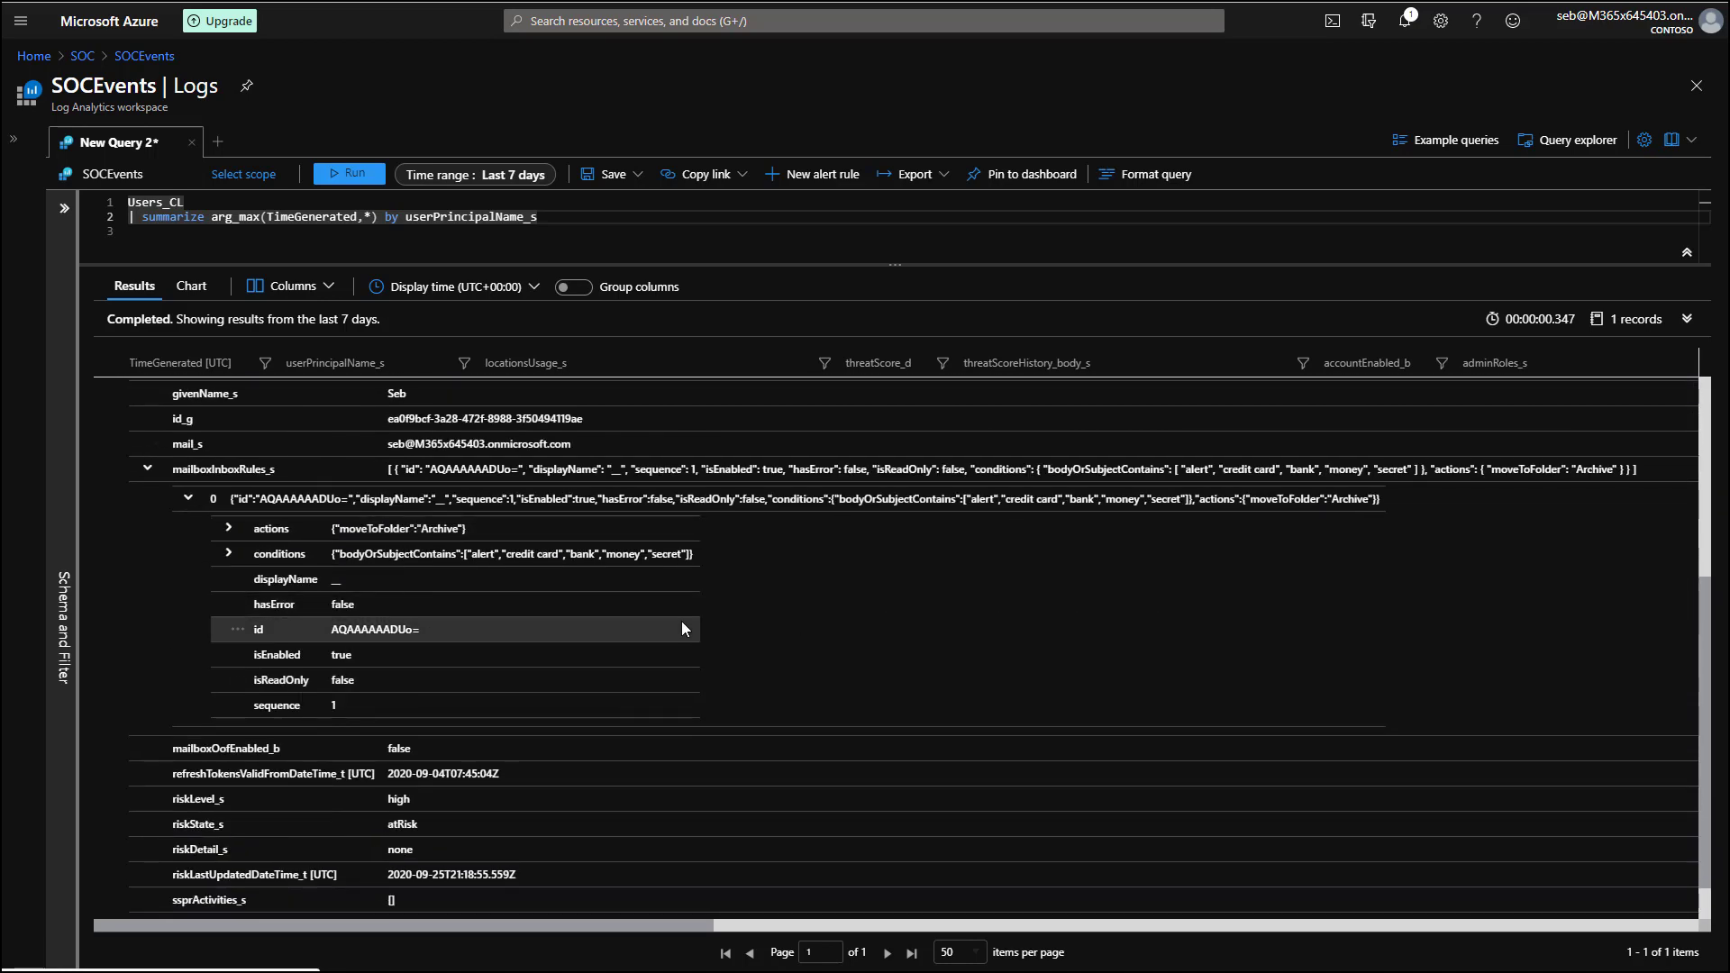